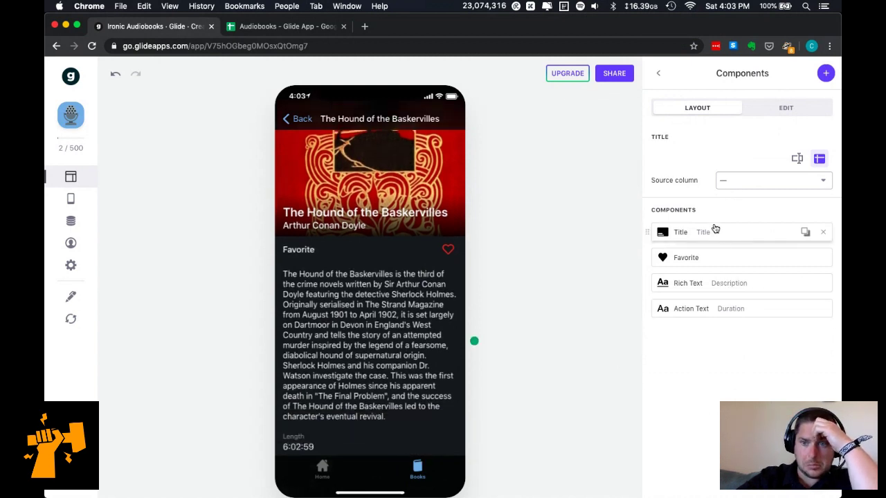
Bind the Favorite component to the Is Favorited? column.
{"action": "left_click", "coordinate": [727, 260]}
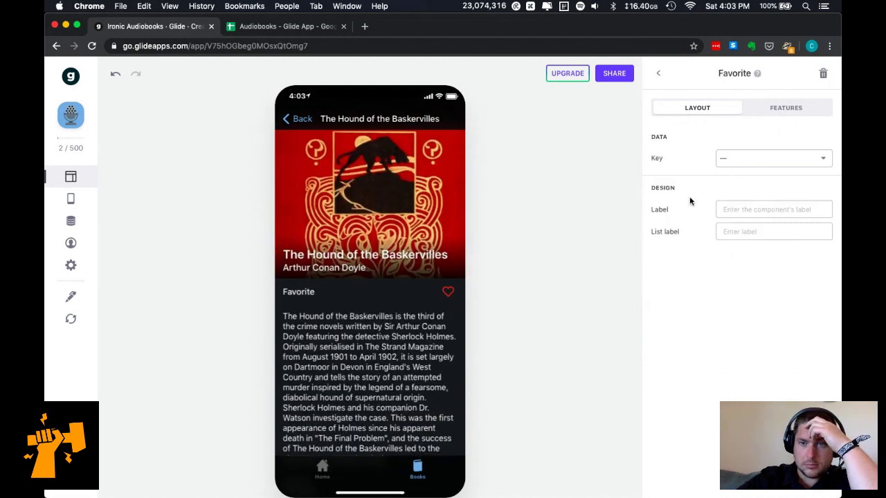
{"action": "left_click", "coordinate": [728, 158]}
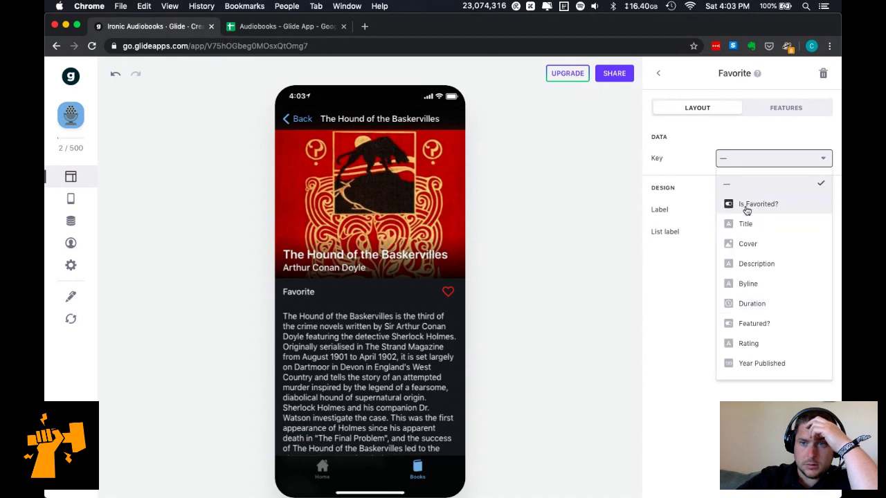
{"action": "left_click", "coordinate": [747, 208]}
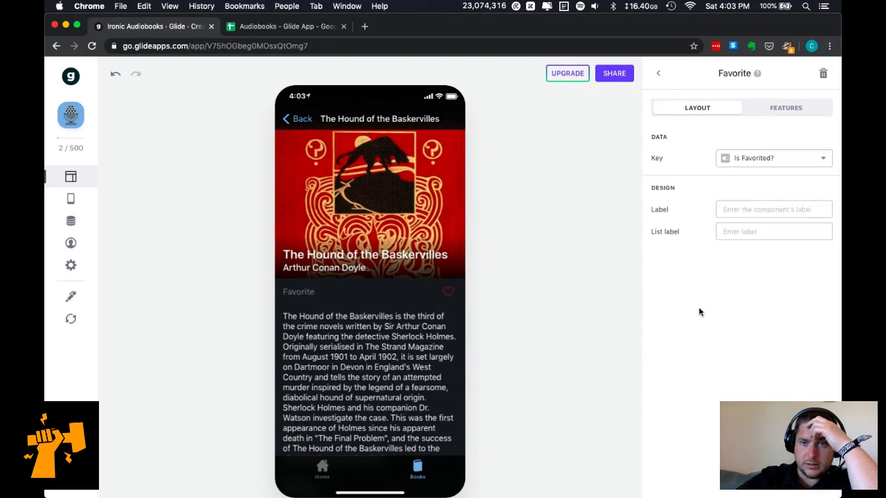
Try the label 'Fav' and the list label 'Foobar' on the Favorite component.
{"action": "left_click", "coordinate": [752, 210]}
{"action": "type", "text": "Favourite"}
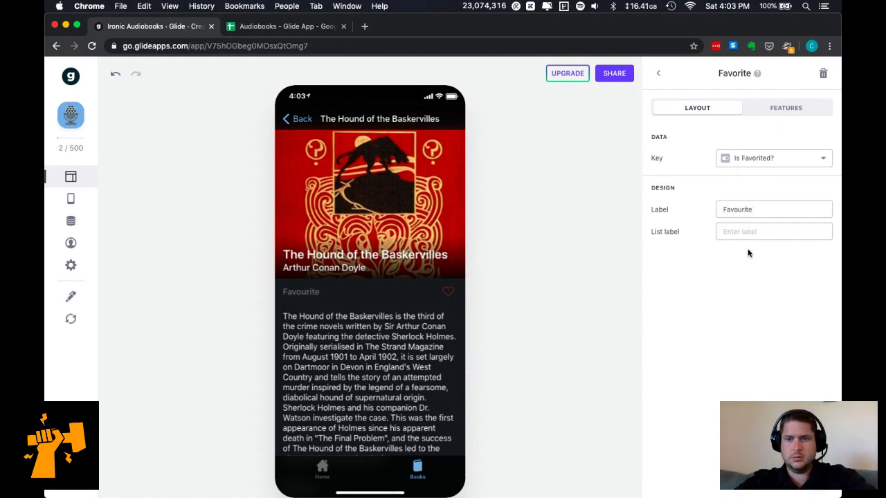
{"action": "left_click", "coordinate": [753, 231]}
{"action": "type", "text": "Foobar"}
{"action": "left_click", "coordinate": [746, 296]}
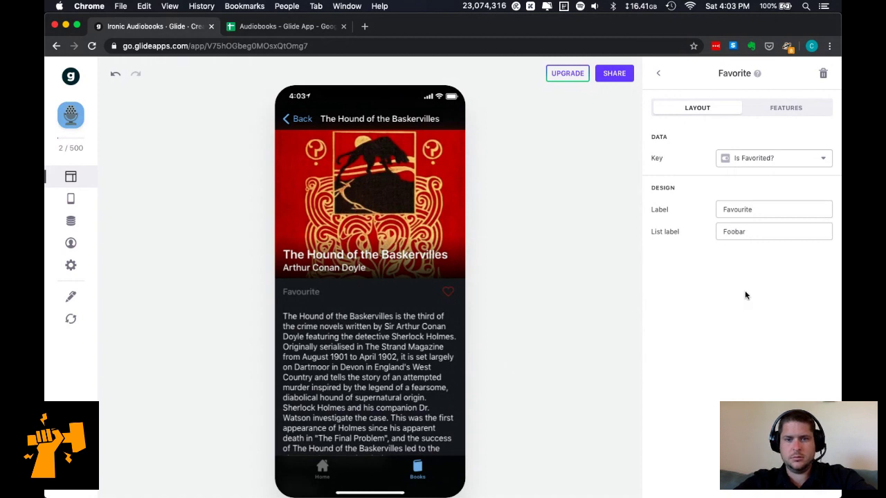
{"action": "left_click", "coordinate": [764, 210]}
{"action": "left_click", "coordinate": [761, 234]}
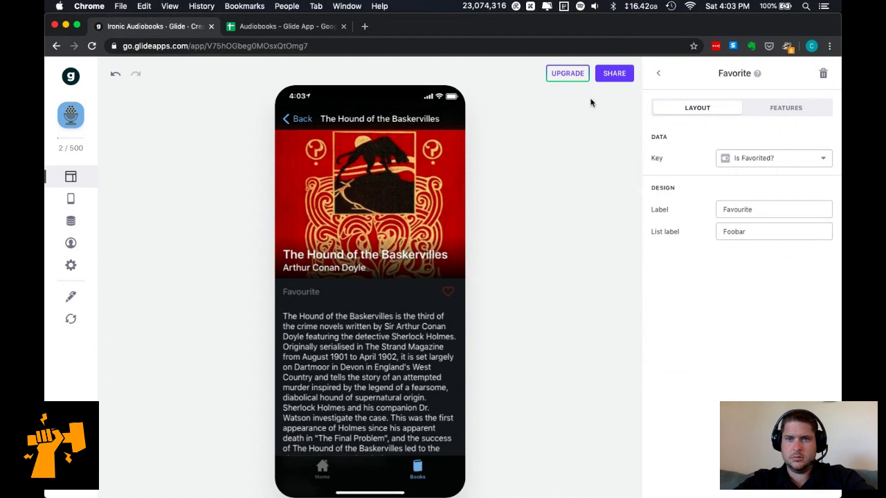
Reopen the Favorite on The Hound of the Baskervilles page and clear both custom labels.
{"action": "left_click", "coordinate": [658, 74]}
{"action": "left_click", "coordinate": [658, 75]}
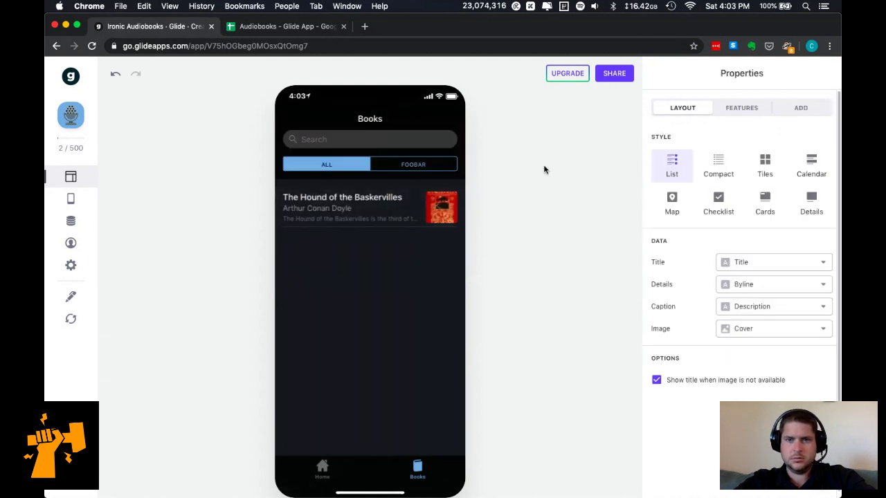
{"action": "left_click", "coordinate": [405, 219]}
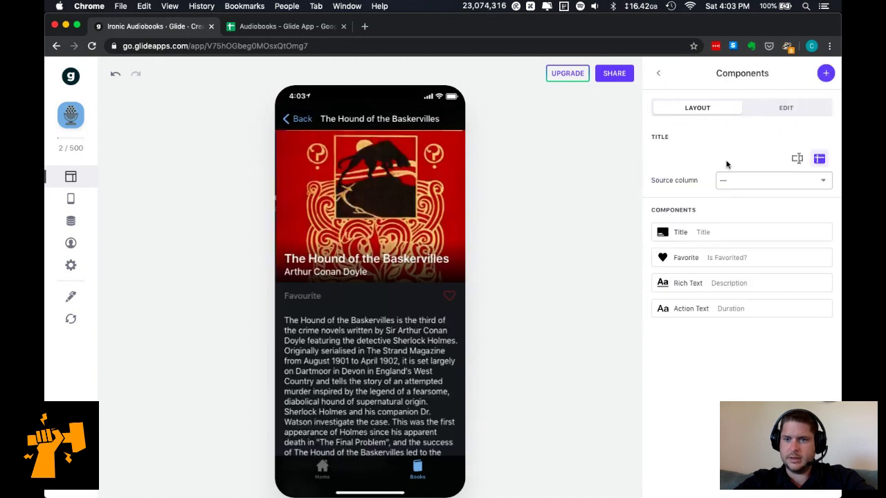
{"action": "left_click", "coordinate": [728, 257]}
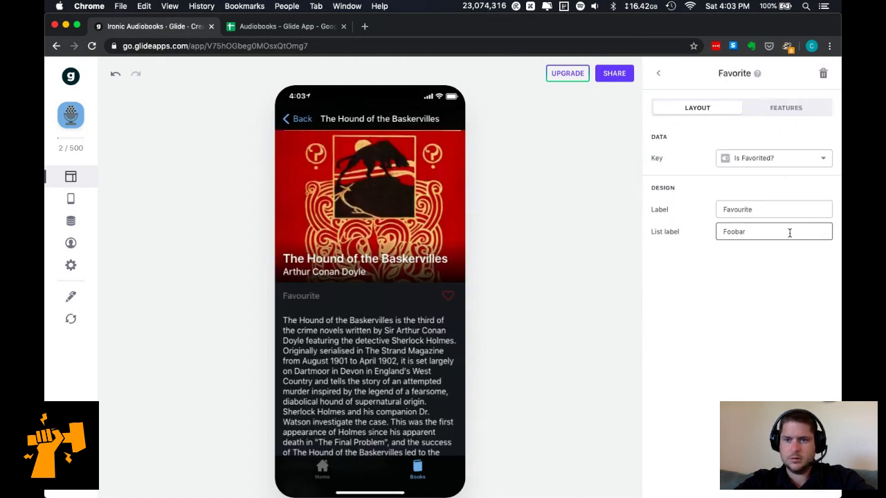
{"action": "left_click", "coordinate": [785, 208]}
{"action": "key", "text": "super+a"}
{"action": "key", "text": "BackSpace"}
{"action": "key", "text": "Tab"}
{"action": "key", "text": "BackSpace"}
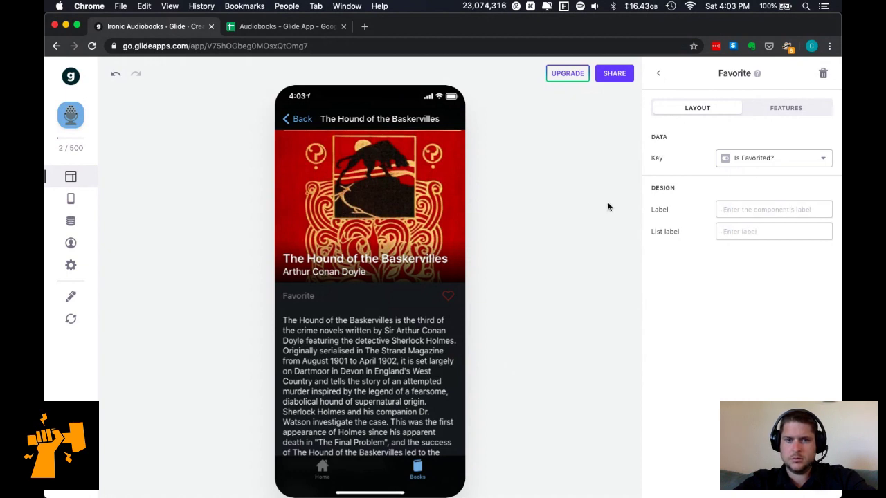
Re-bind the Favorite to Is Favorited?, check its visibility settings, and return to Components.
{"action": "left_click", "coordinate": [797, 158]}
{"action": "left_click", "coordinate": [776, 182]}
{"action": "left_click", "coordinate": [448, 296]}
{"action": "left_click", "coordinate": [817, 161]}
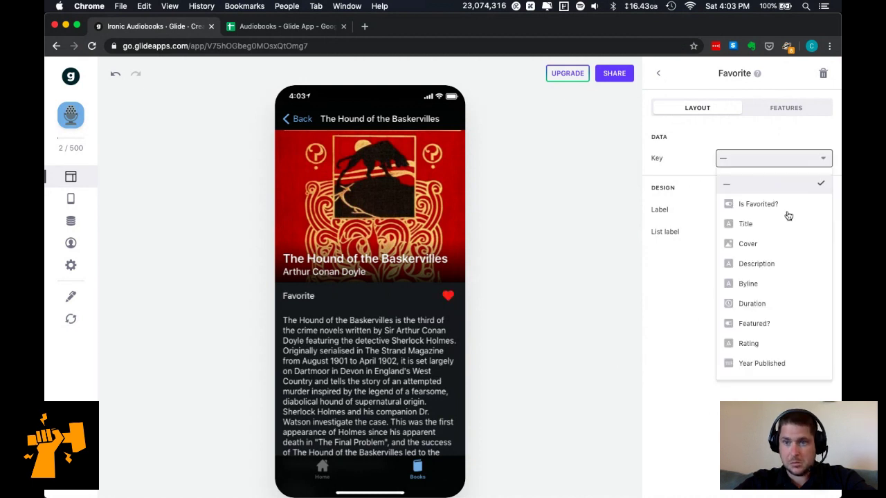
{"action": "left_click", "coordinate": [777, 202]}
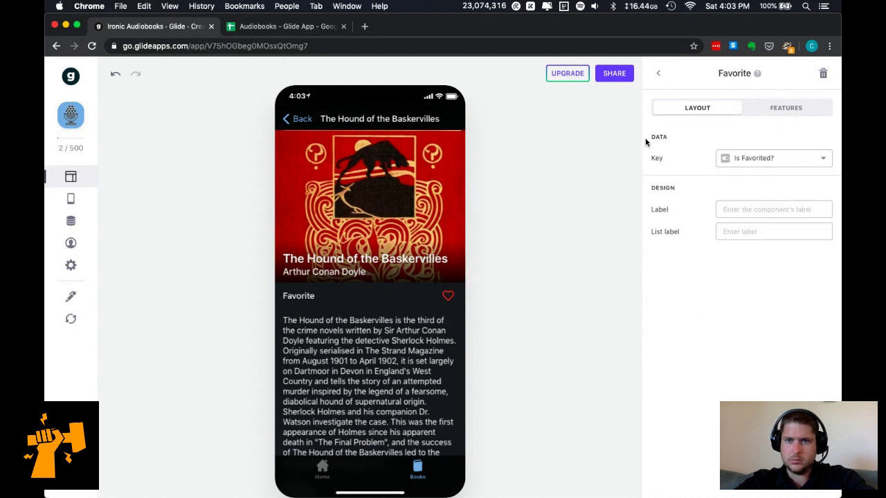
{"action": "left_click", "coordinate": [769, 109]}
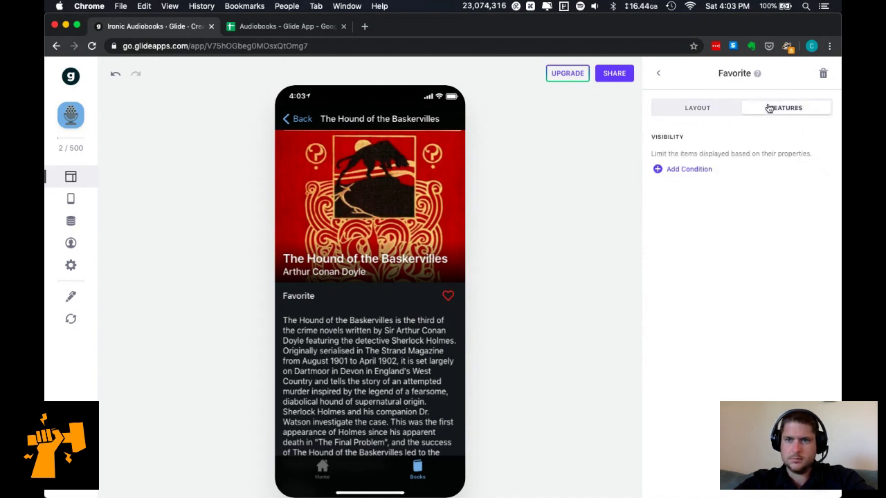
{"action": "left_click", "coordinate": [674, 108]}
{"action": "left_click", "coordinate": [659, 74]}
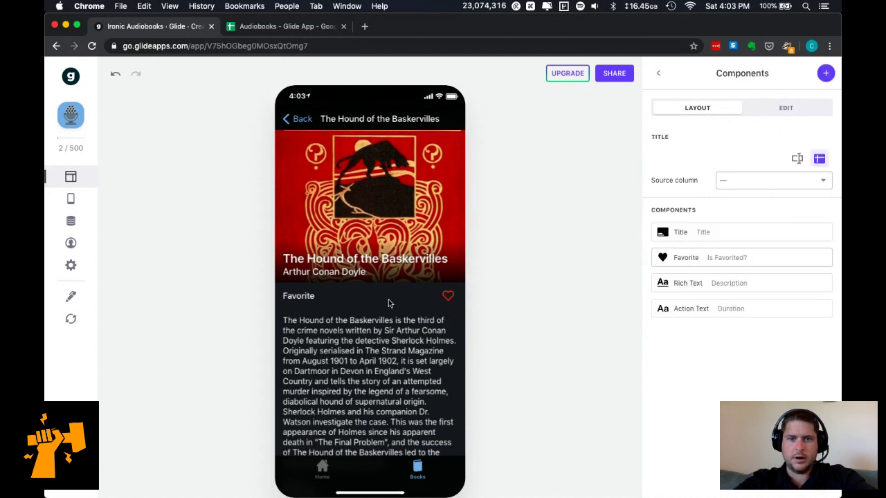
{"action": "left_click", "coordinate": [292, 28]}
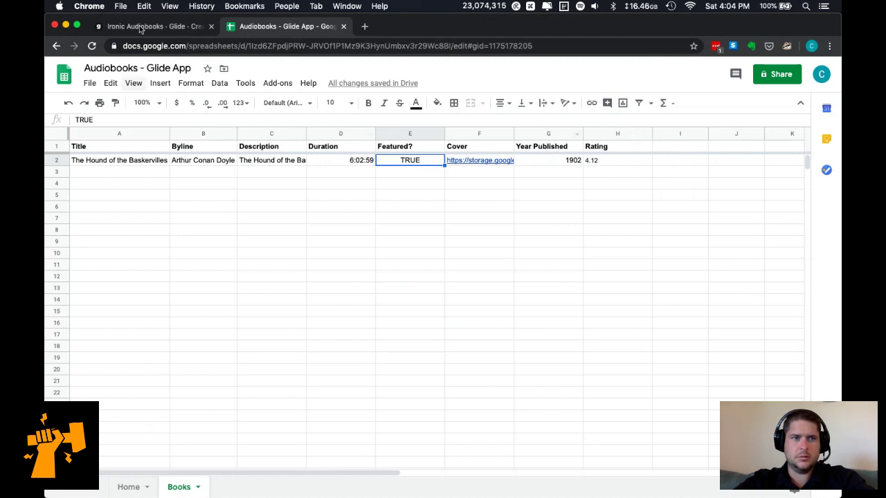
{"action": "key", "text": "super+1"}
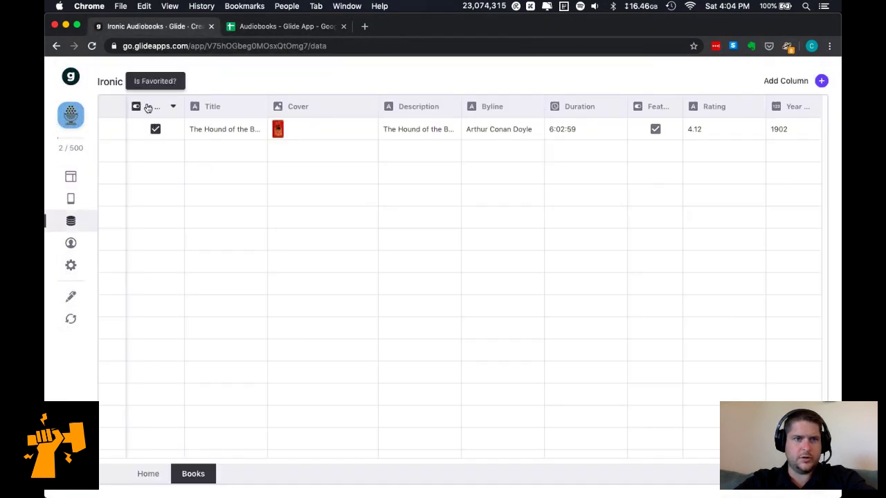
{"action": "left_click", "coordinate": [175, 107]}
{"action": "left_click", "coordinate": [157, 134]}
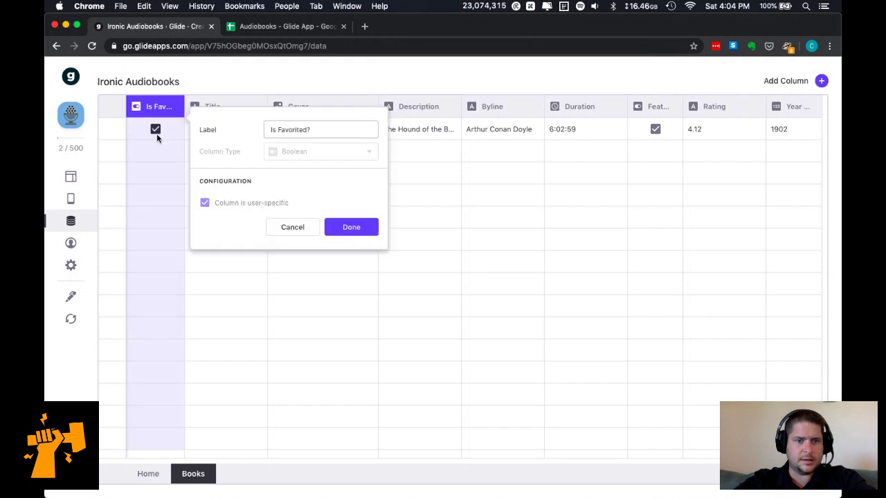
{"action": "left_click", "coordinate": [309, 228]}
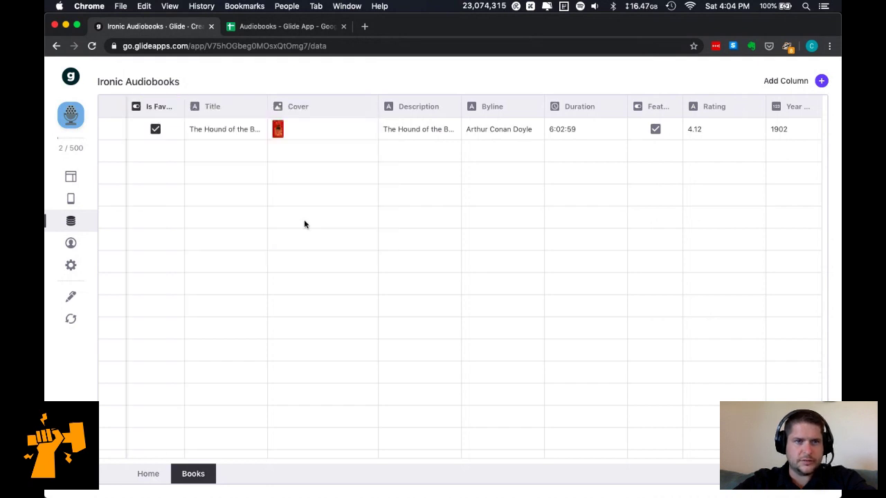
{"action": "left_click", "coordinate": [257, 28]}
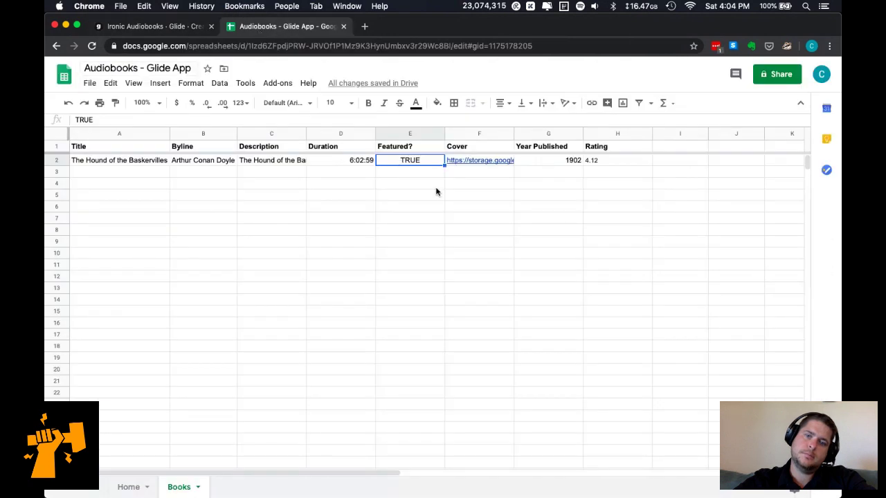
{"action": "left_click", "coordinate": [163, 28]}
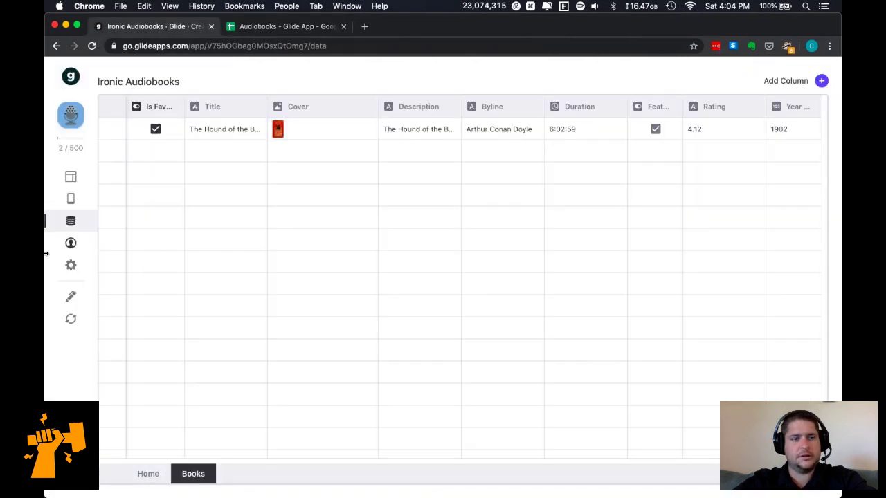
{"action": "left_click", "coordinate": [70, 178]}
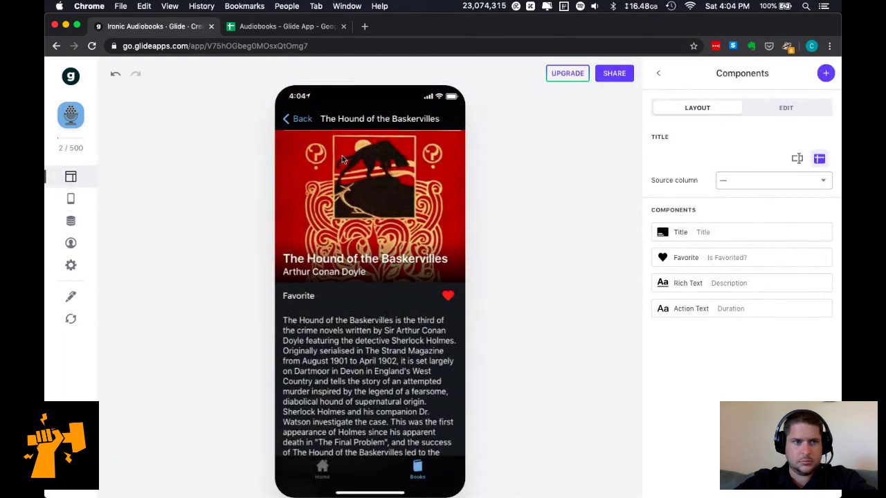
Preview the app on Android as a specific user, entered by e-mail address.
{"action": "left_click", "coordinate": [71, 243]}
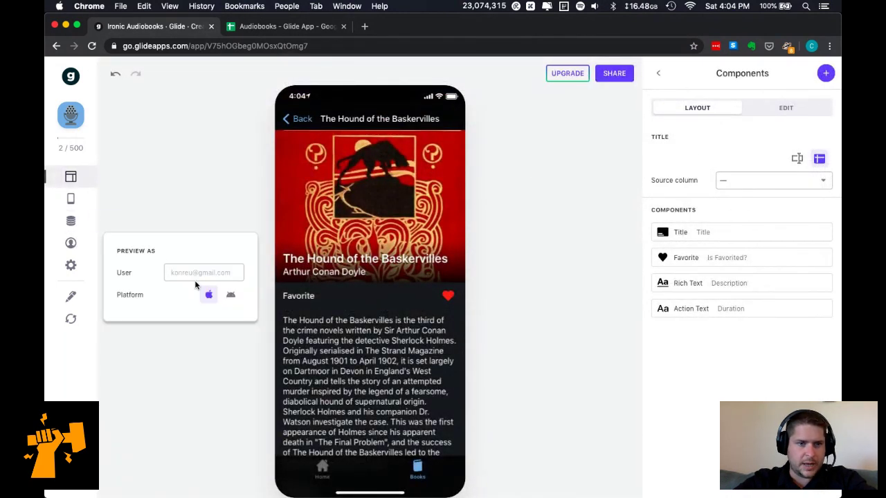
{"action": "left_click", "coordinate": [220, 272]}
{"action": "left_click", "coordinate": [217, 237]}
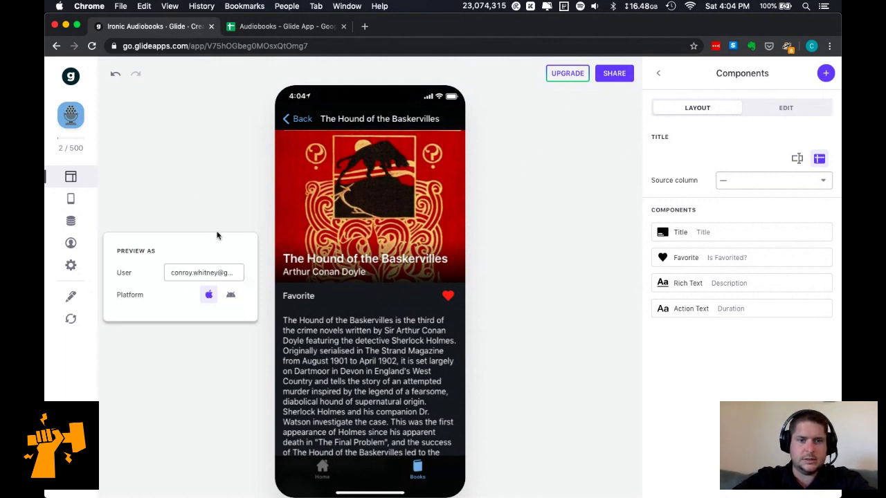
{"action": "left_click", "coordinate": [201, 215]}
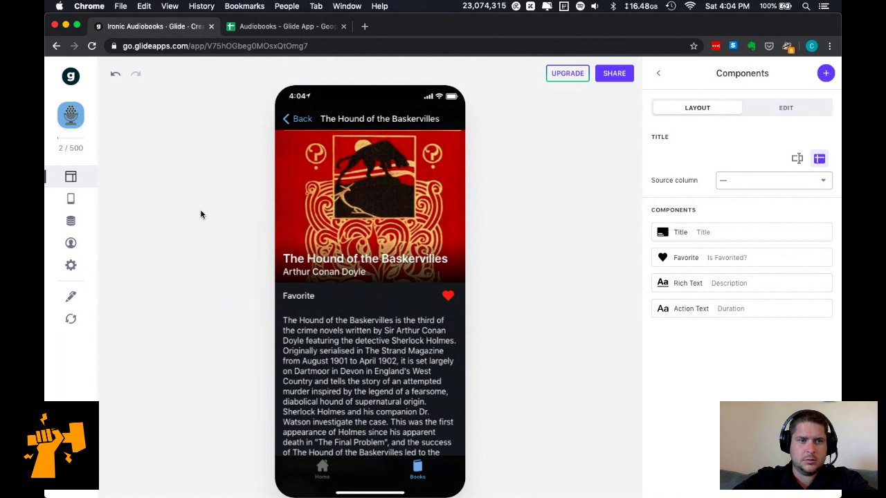
{"action": "left_click", "coordinate": [69, 243]}
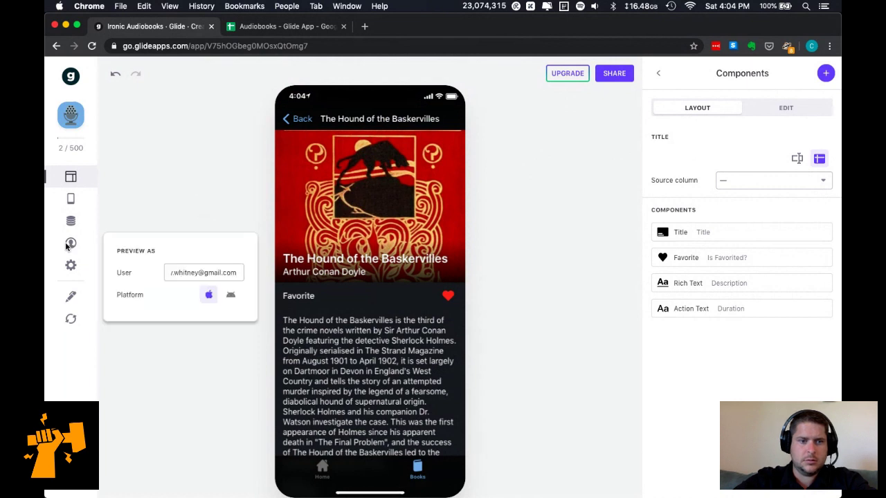
{"action": "left_click", "coordinate": [211, 296]}
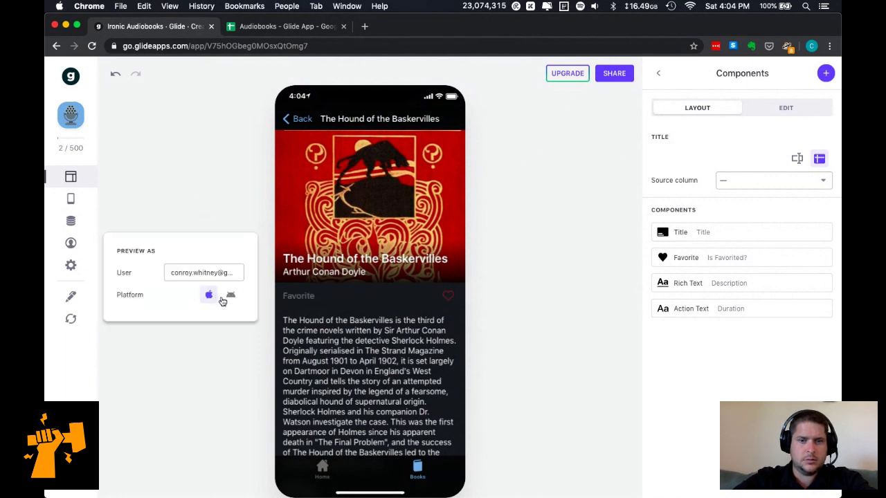
{"action": "left_click", "coordinate": [231, 298]}
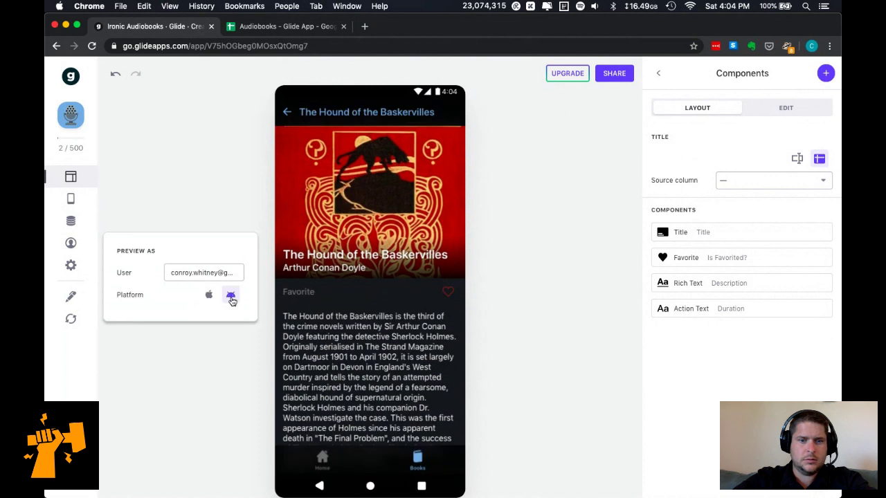
{"action": "left_click", "coordinate": [220, 142]}
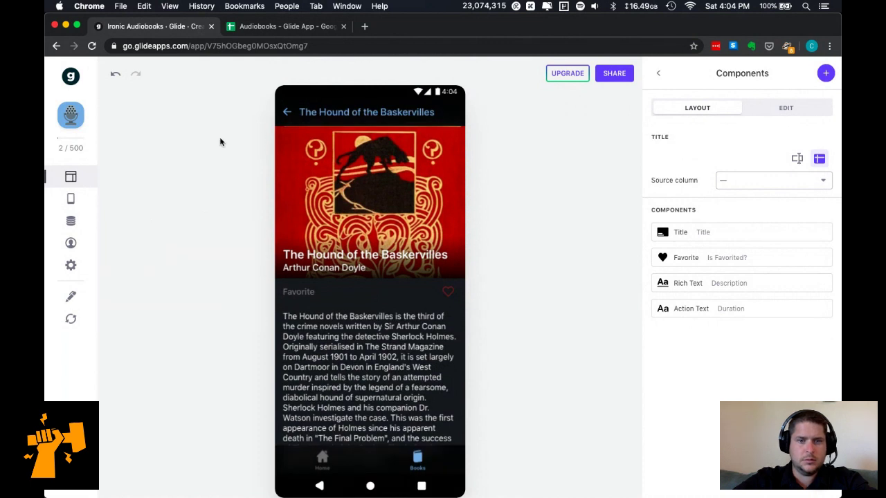
Switch the preview to a different user account by replacing the preview e-mail.
{"action": "left_click", "coordinate": [251, 25]}
{"action": "left_click", "coordinate": [154, 27]}
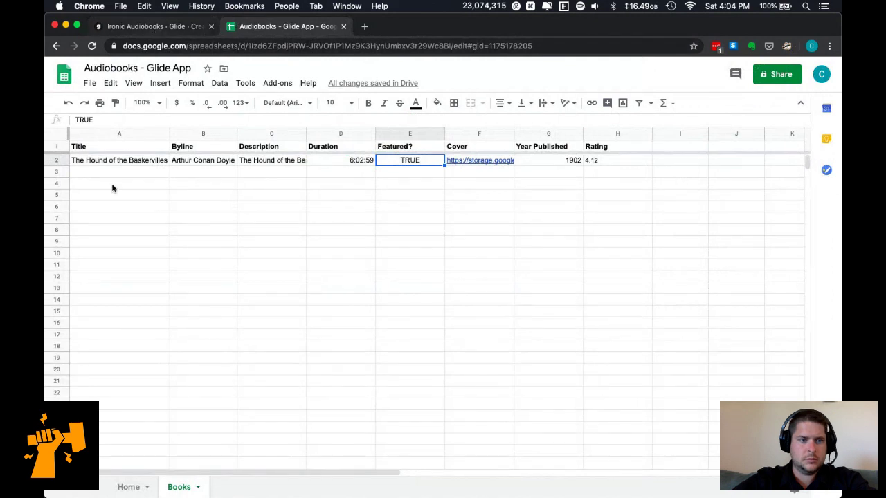
{"action": "left_click", "coordinate": [74, 228]}
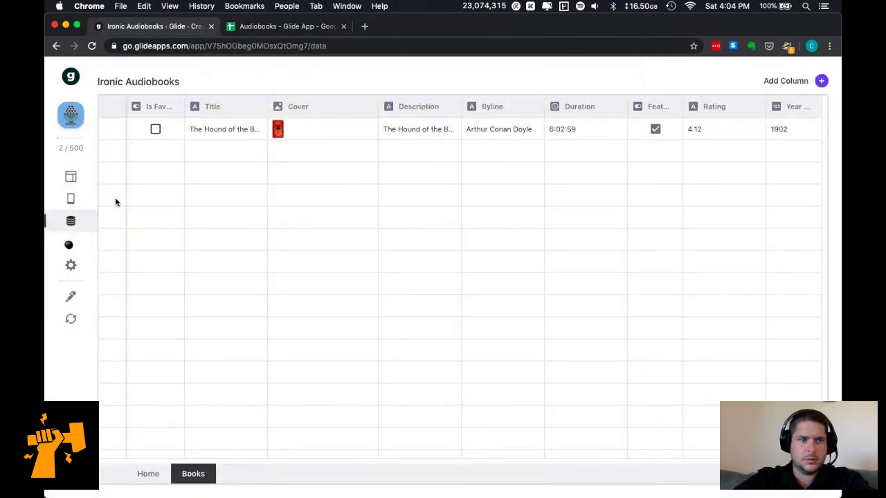
{"action": "left_click", "coordinate": [72, 178]}
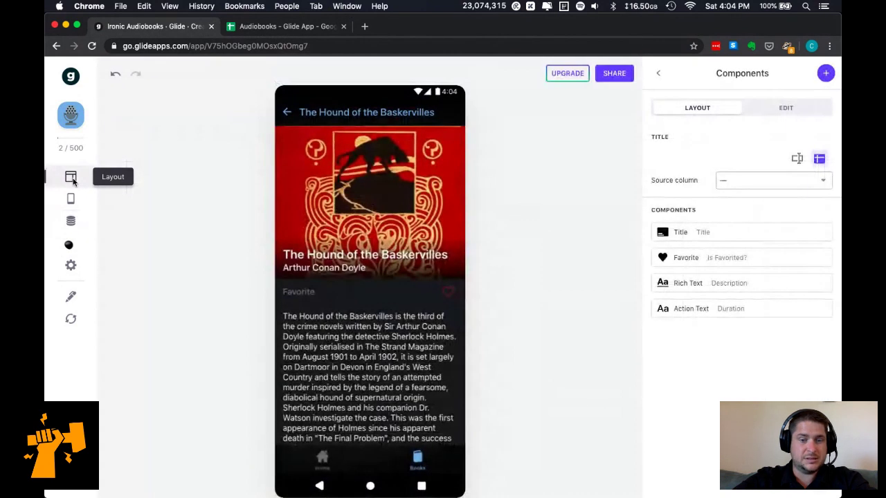
{"action": "left_click", "coordinate": [69, 245]}
{"action": "left_click", "coordinate": [191, 272]}
{"action": "key", "text": "super+a"}
{"action": "left_click", "coordinate": [242, 195]}
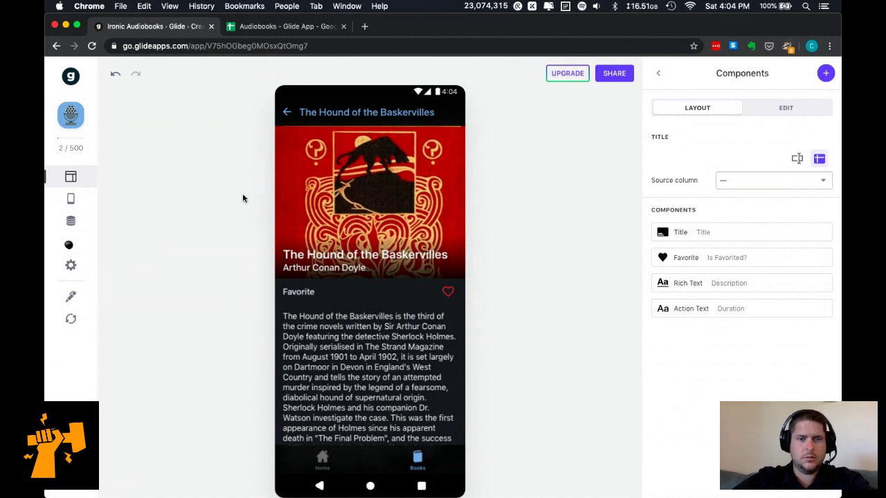
Favorite The Hound of the Baskervilles in the phone preview.
{"action": "left_click", "coordinate": [70, 223]}
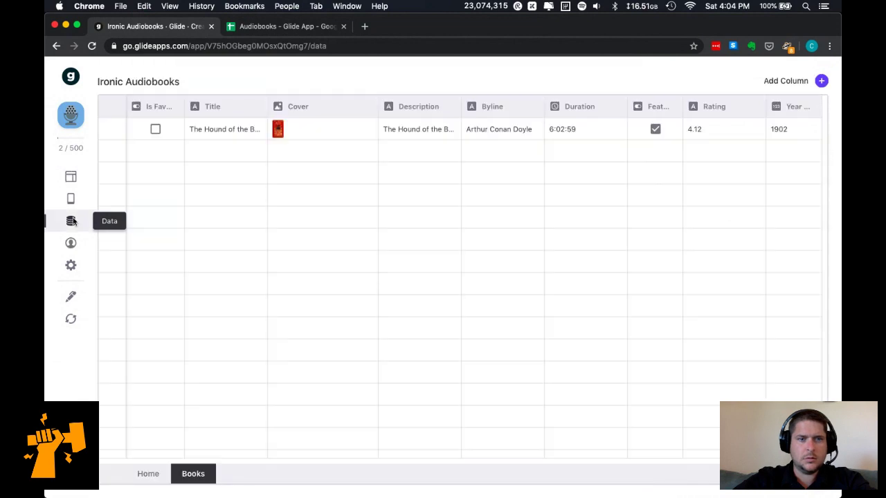
{"action": "left_click", "coordinate": [71, 178]}
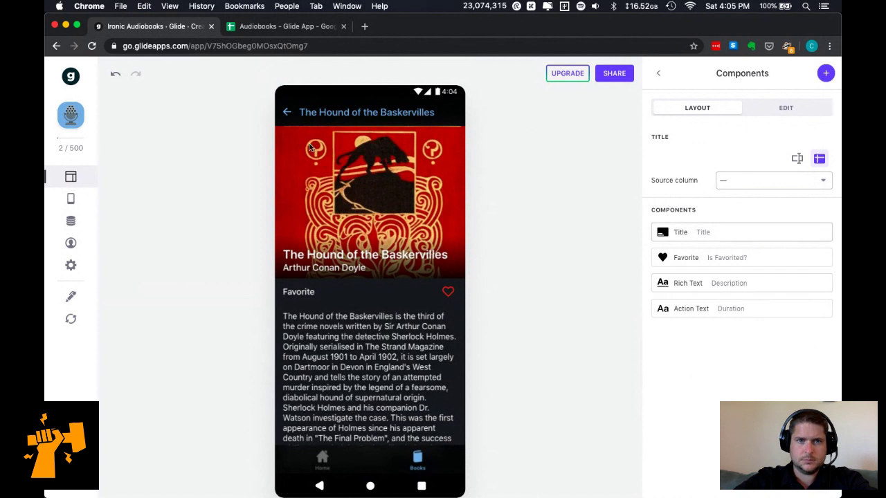
{"action": "left_click", "coordinate": [448, 292]}
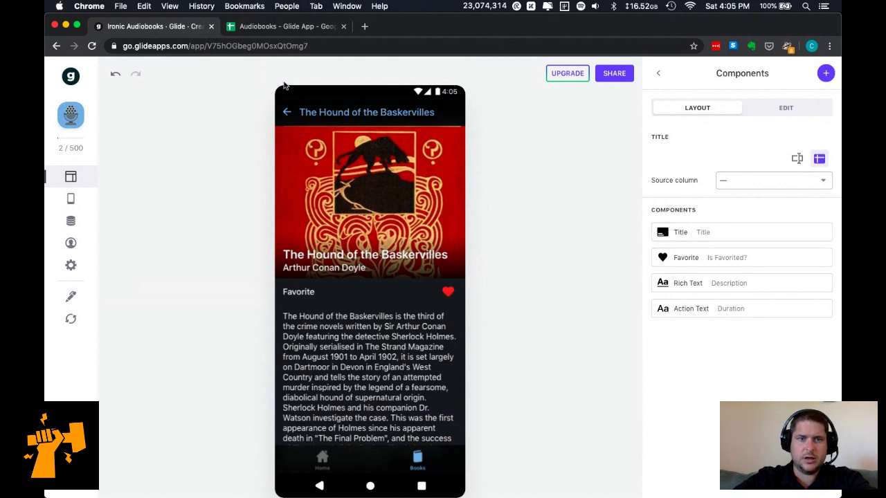
Check the FAVORITES filter lists the book, then reopen The Hound of the Baskervilles.
{"action": "left_click", "coordinate": [286, 111]}
{"action": "left_click", "coordinate": [434, 140]}
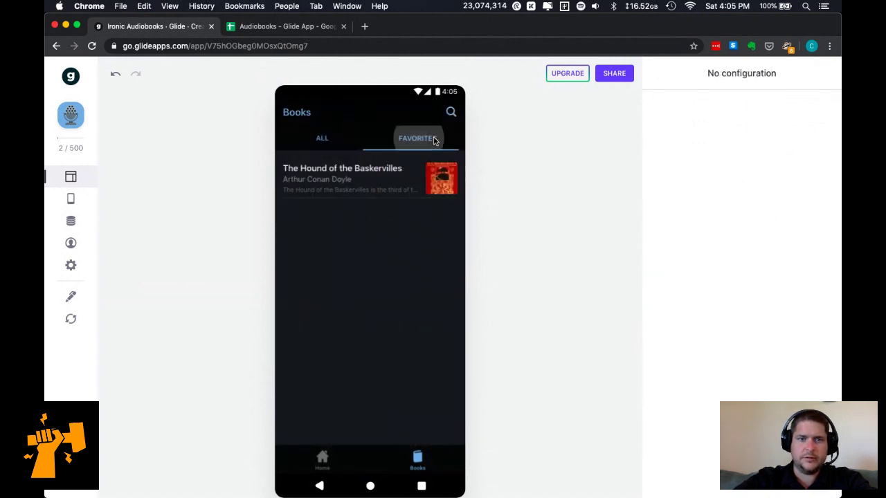
{"action": "left_click", "coordinate": [349, 141]}
{"action": "left_click", "coordinate": [364, 178]}
{"action": "scroll", "coordinate": [358, 344], "scroll_direction": "down", "scroll_amount": 3}
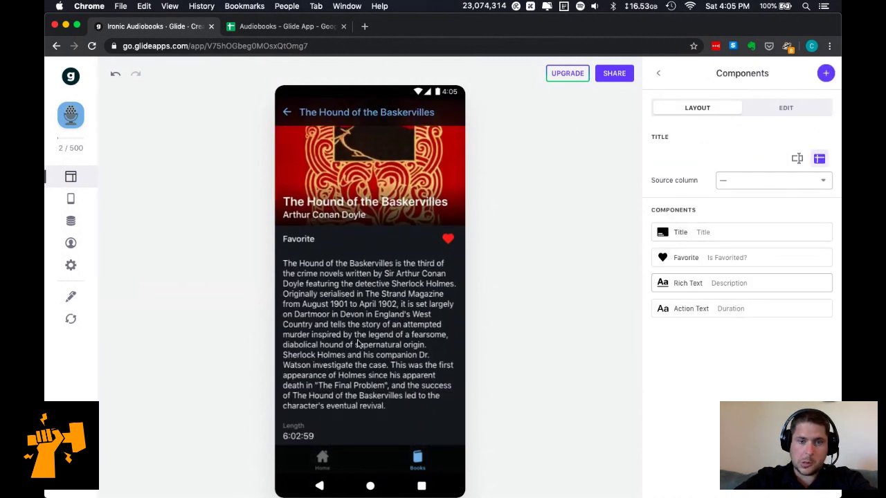
{"action": "scroll", "coordinate": [358, 344], "scroll_direction": "up", "scroll_amount": 2}
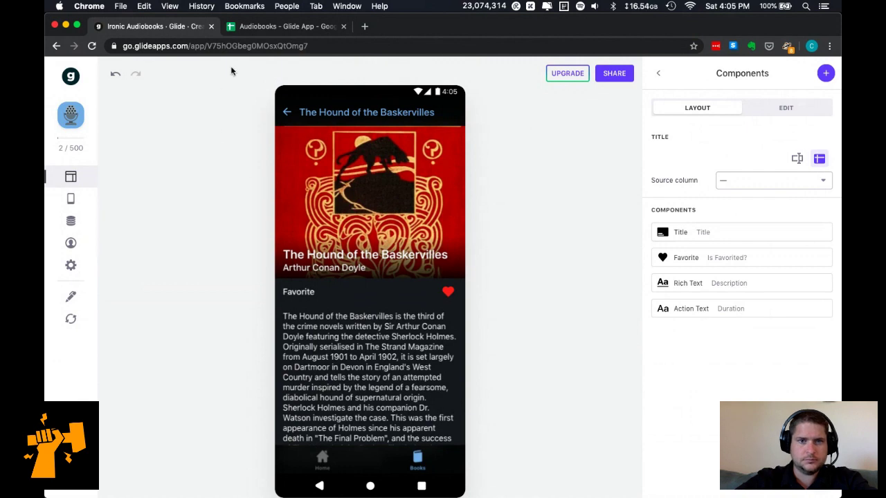
Glance at the Google Sheet, then bring up the add-component picker for the detail page.
{"action": "left_click", "coordinate": [239, 29]}
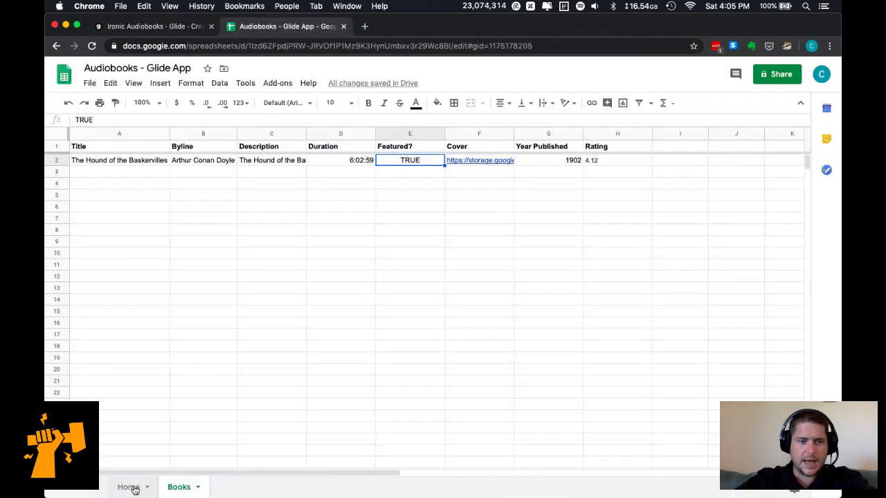
{"action": "left_click", "coordinate": [154, 27]}
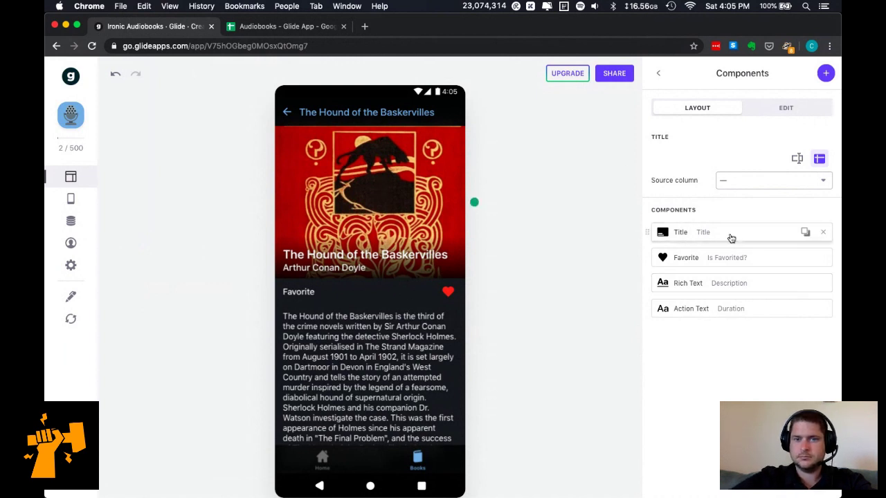
{"action": "scroll", "coordinate": [408, 317], "scroll_direction": "down", "scroll_amount": 2}
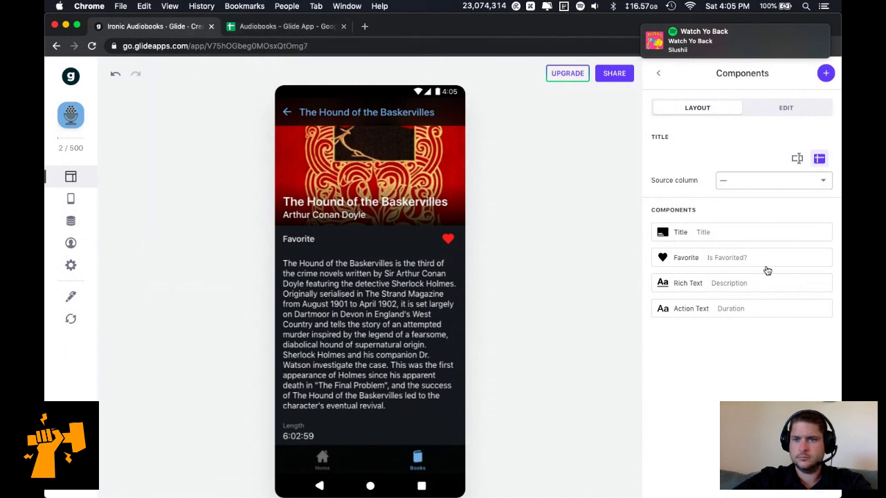
{"action": "left_click", "coordinate": [826, 73]}
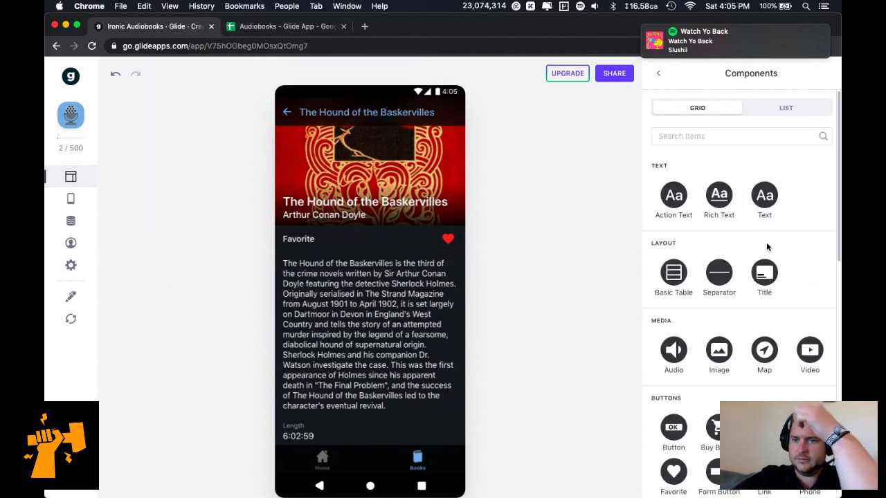
Add an Audio component to the detail page, leaving its source column as Rating.
{"action": "left_click", "coordinate": [671, 348]}
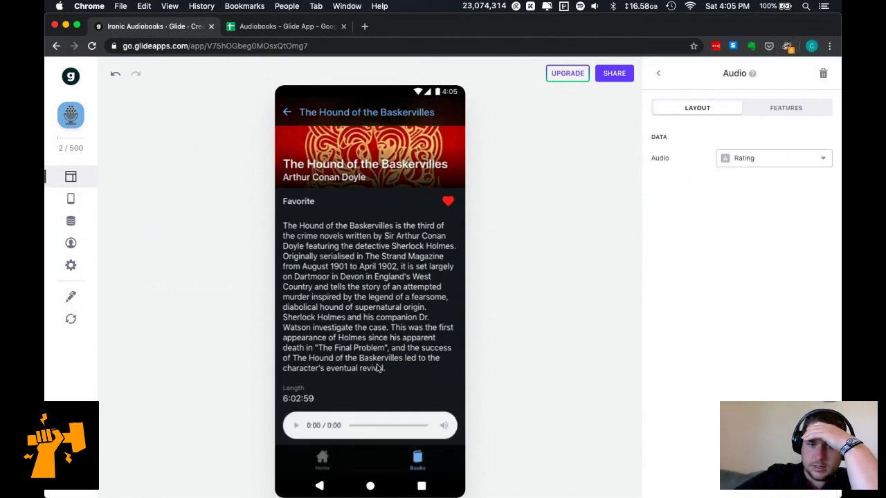
{"action": "left_click", "coordinate": [754, 162]}
{"action": "left_click", "coordinate": [675, 225]}
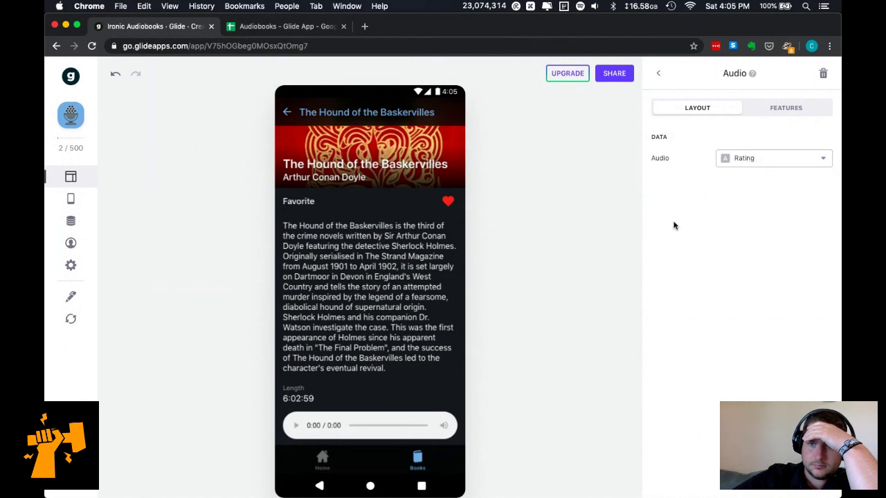
{"action": "left_click", "coordinate": [795, 111]}
{"action": "left_click", "coordinate": [722, 115]}
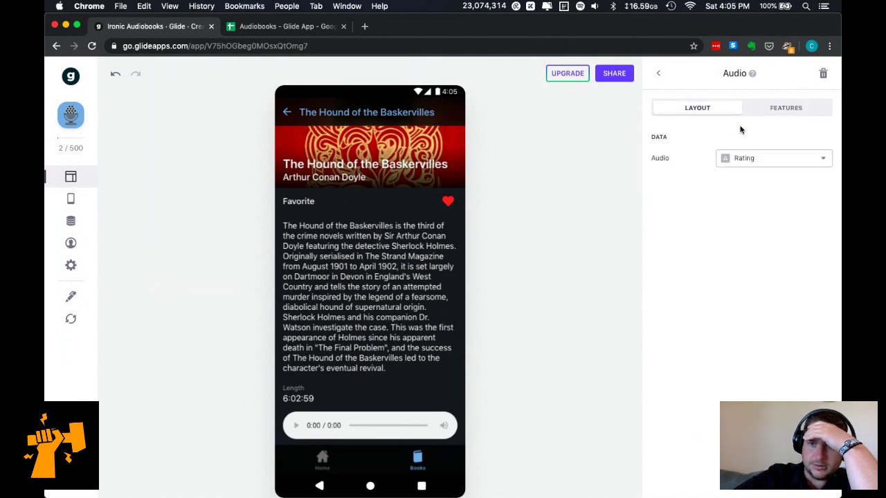
{"action": "left_click", "coordinate": [787, 161]}
{"action": "left_click", "coordinate": [681, 249]}
{"action": "left_click", "coordinate": [658, 74]}
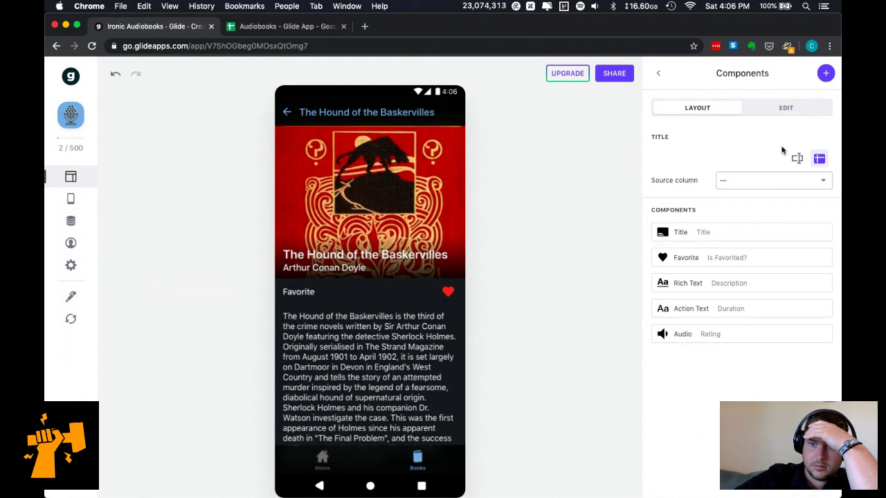
Reopen the component picker and scroll through its choices.
{"action": "left_click", "coordinate": [825, 74]}
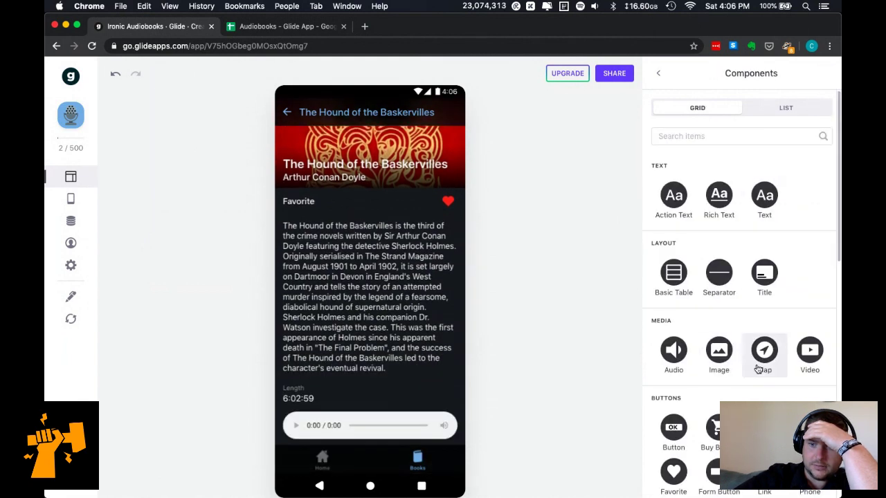
{"action": "scroll", "coordinate": [761, 367], "scroll_direction": "down", "scroll_amount": 1}
{"action": "scroll", "coordinate": [759, 370], "scroll_direction": "down", "scroll_amount": 3}
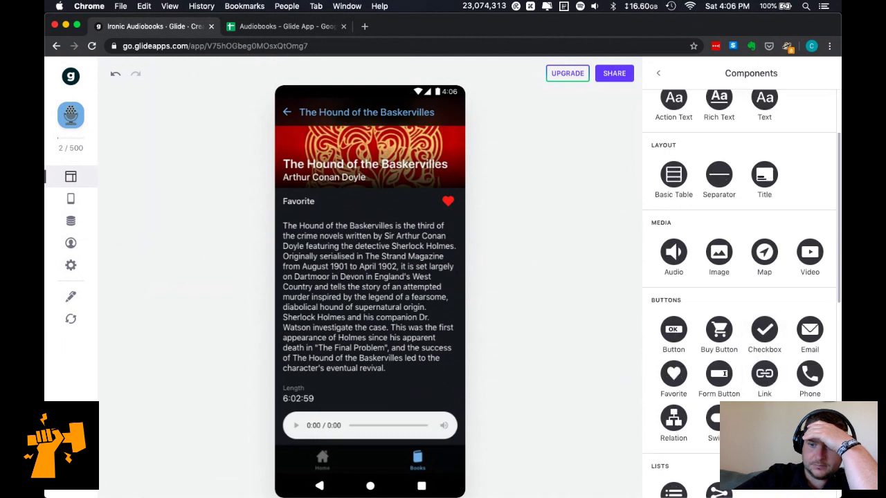
{"action": "scroll", "coordinate": [742, 293], "scroll_direction": "down", "scroll_amount": 7}
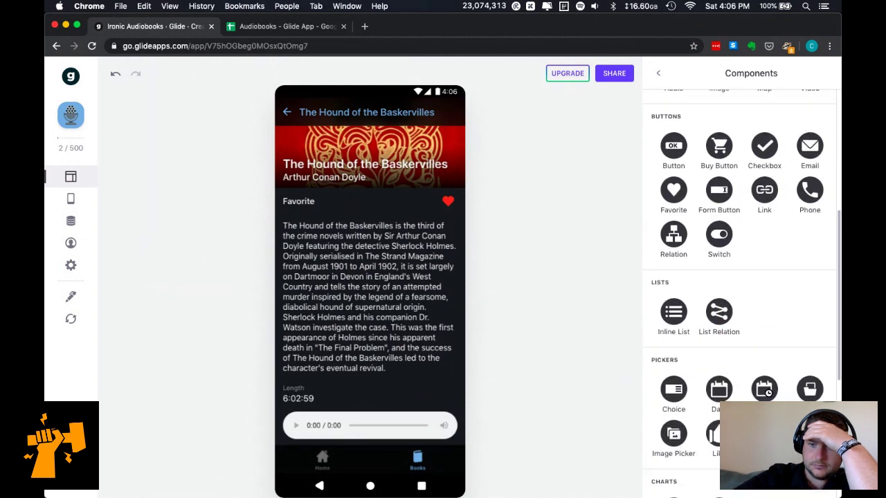
Add a List Relation component with values from Books, then open the backing Google Sheet.
{"action": "left_click", "coordinate": [724, 296]}
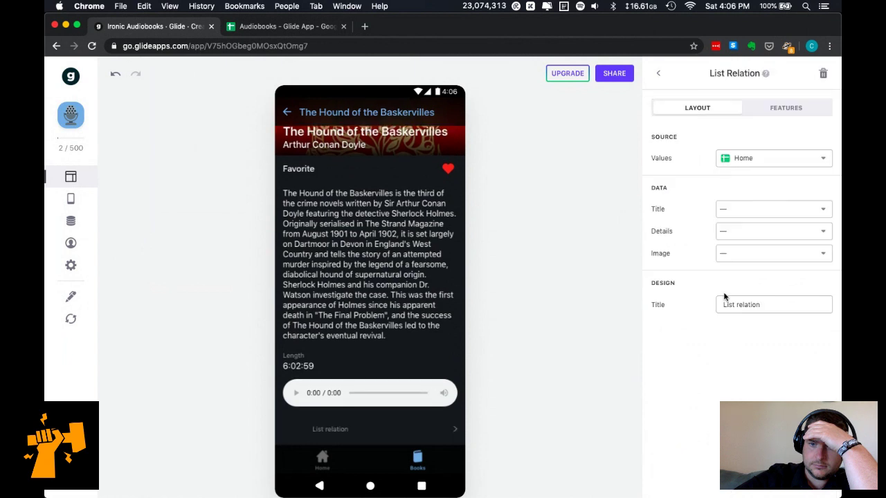
{"action": "left_click", "coordinate": [753, 160]}
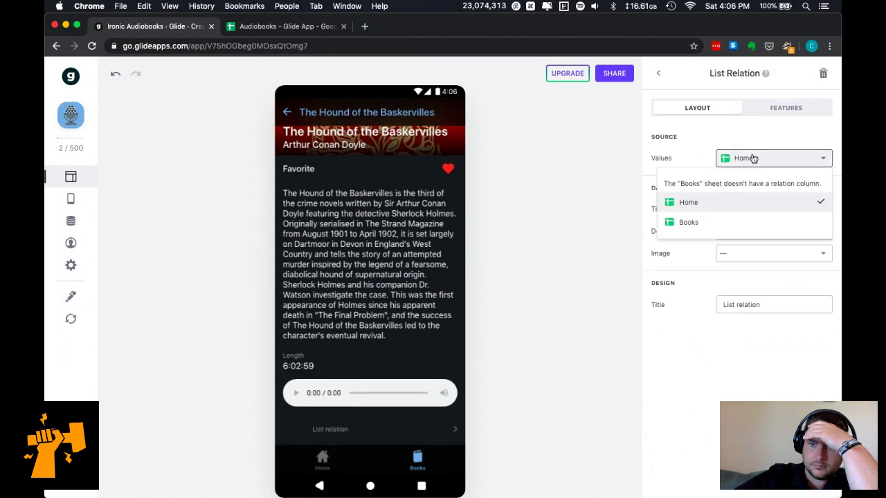
{"action": "left_click", "coordinate": [755, 226]}
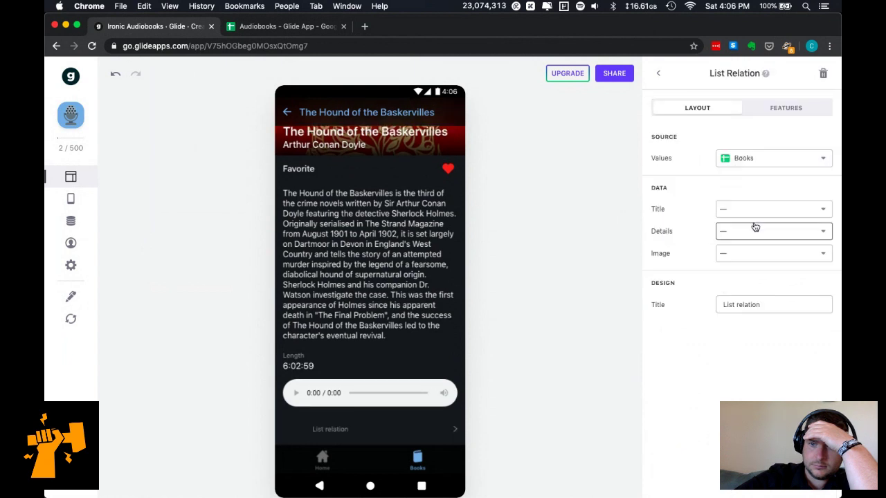
{"action": "left_click", "coordinate": [761, 159]}
{"action": "left_click", "coordinate": [761, 137]}
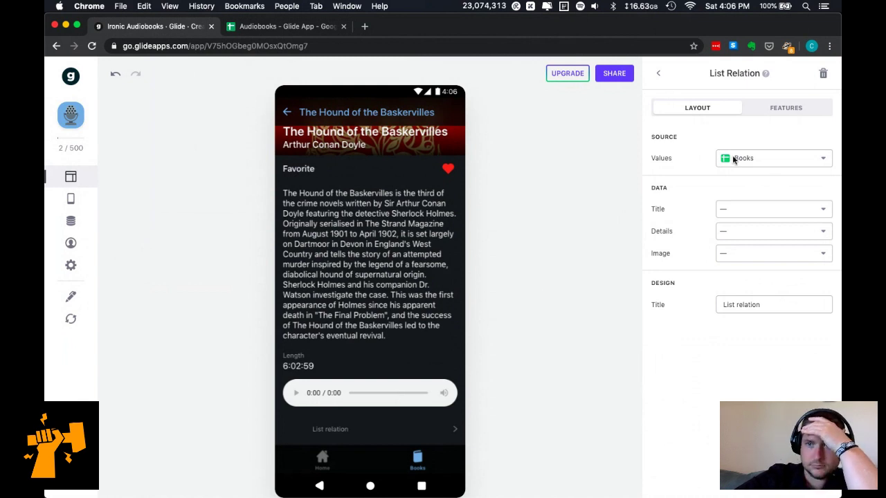
{"action": "left_click", "coordinate": [756, 114]}
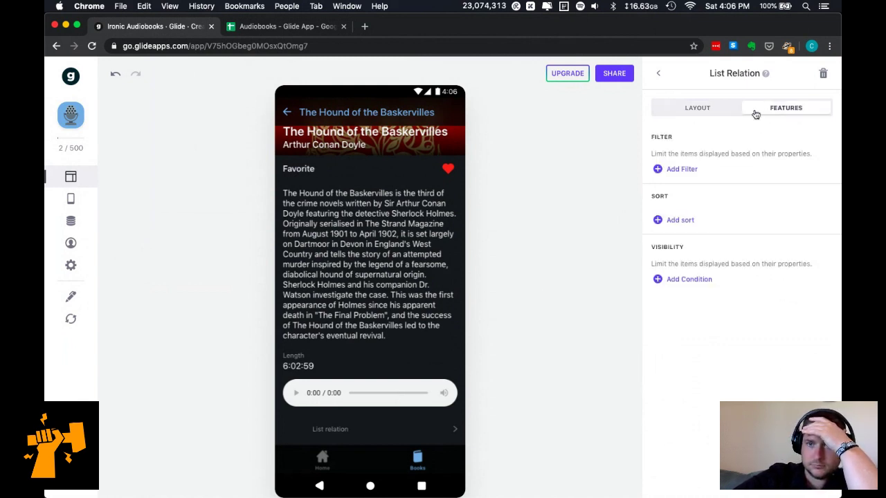
{"action": "left_click", "coordinate": [714, 115]}
{"action": "left_click", "coordinate": [285, 28]}
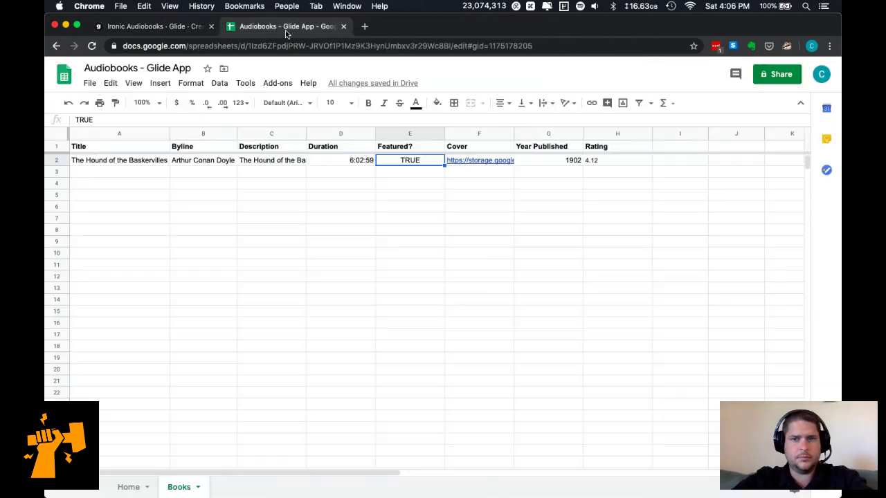
Compare the sheet's columns with Glide's Books data table.
{"action": "left_click", "coordinate": [702, 134]}
{"action": "left_click", "coordinate": [589, 207]}
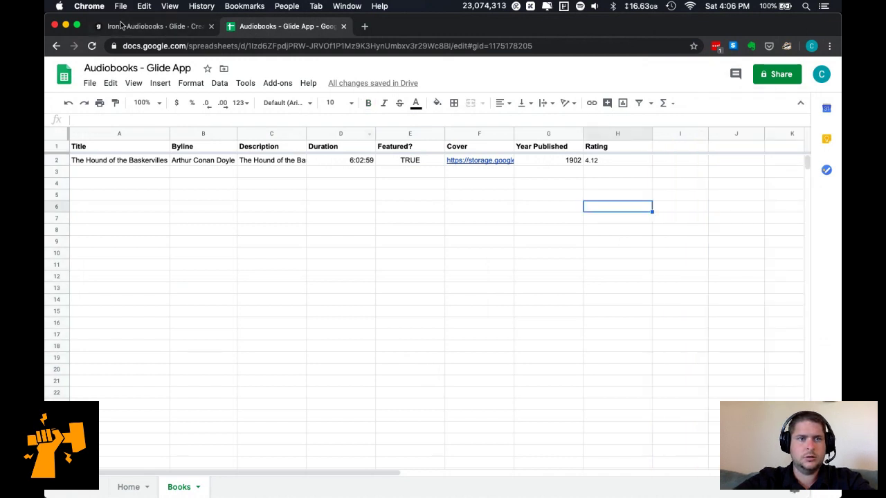
{"action": "left_click", "coordinate": [123, 26]}
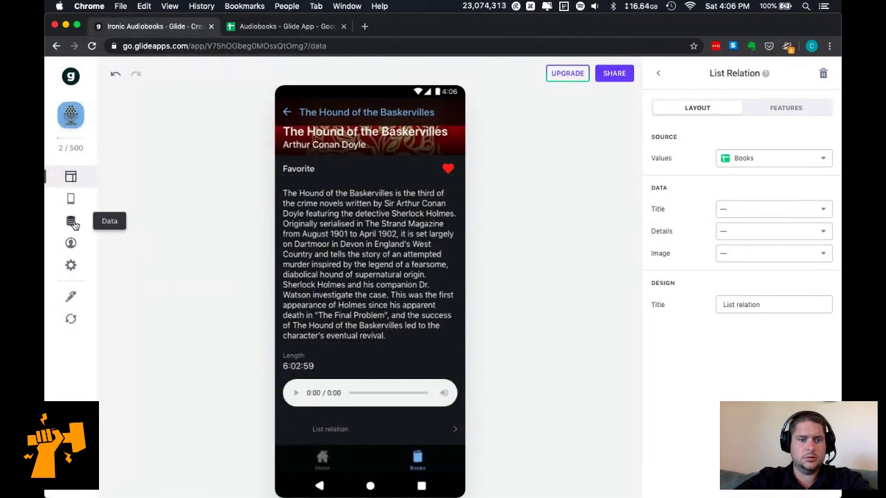
{"action": "left_click", "coordinate": [70, 221]}
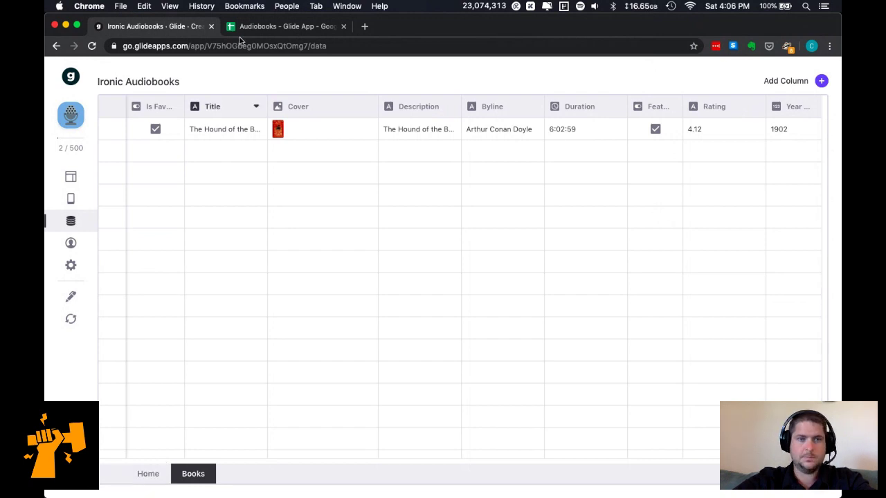
{"action": "left_click", "coordinate": [263, 26]}
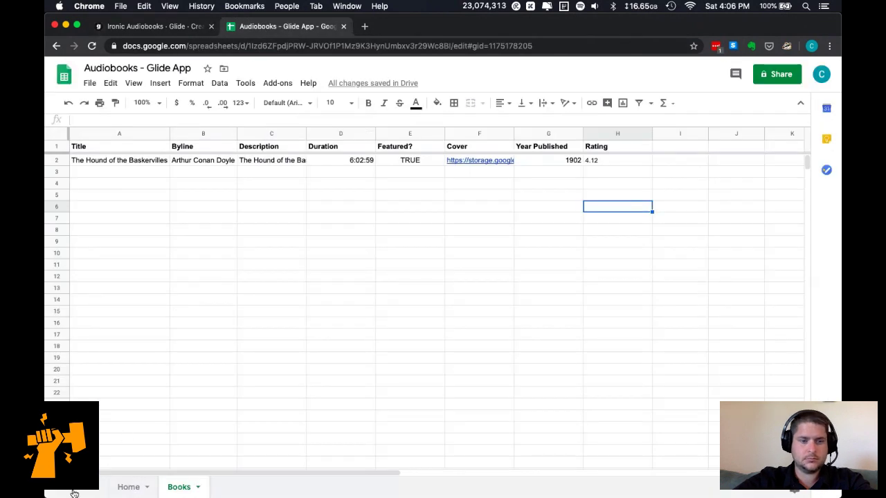
Insert a new sheet named Chapters and return to Glide's data view.
{"action": "key", "text": "shift+F11"}
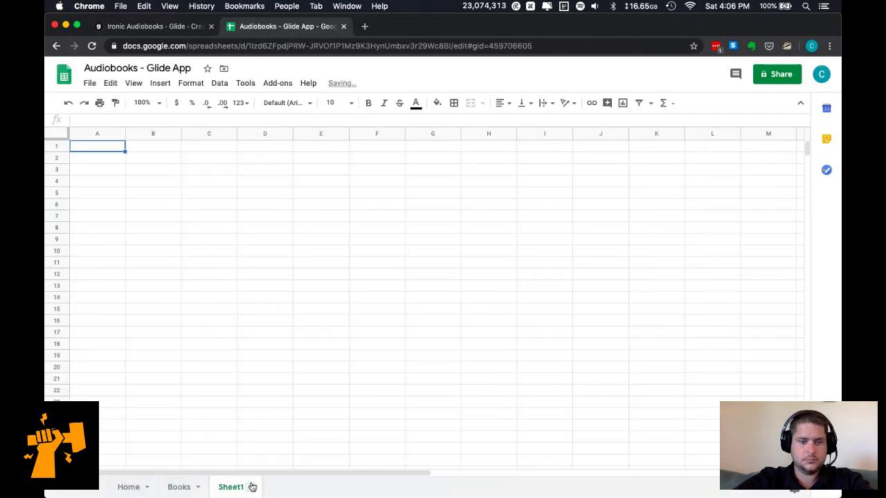
{"action": "left_click", "coordinate": [251, 487]}
{"action": "left_click", "coordinate": [235, 348]}
{"action": "type", "text": "Chapters"}
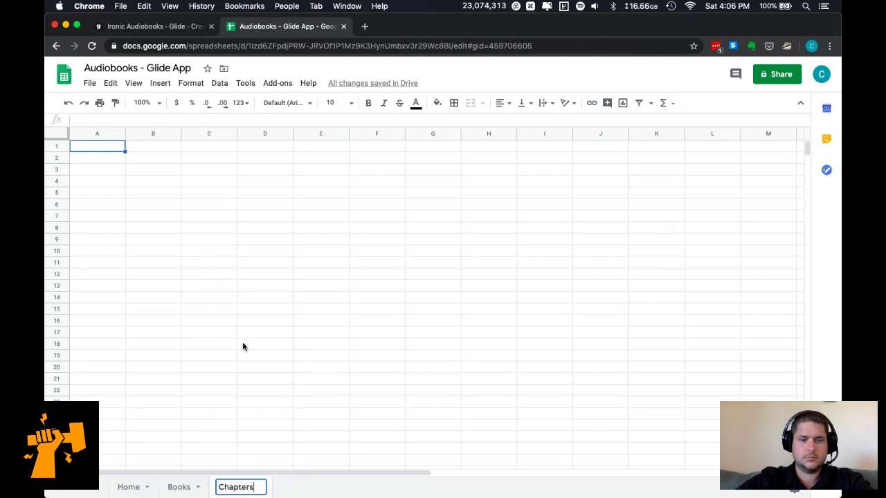
{"action": "key", "text": "Return"}
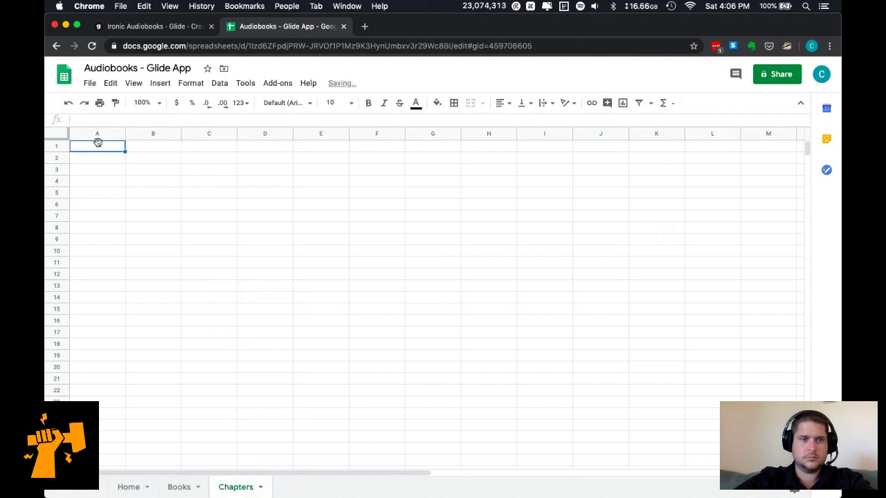
{"action": "left_click", "coordinate": [134, 28]}
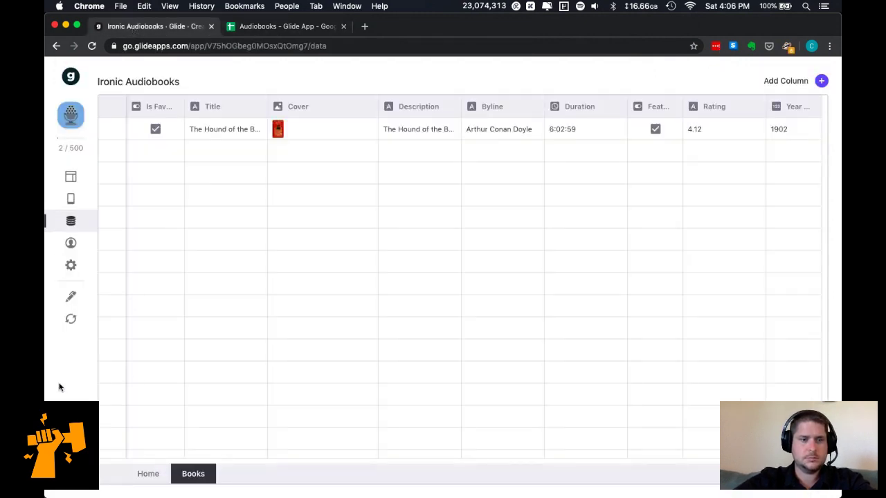
Reload Glide's data from the Google Sheet.
{"action": "left_click", "coordinate": [73, 320]}
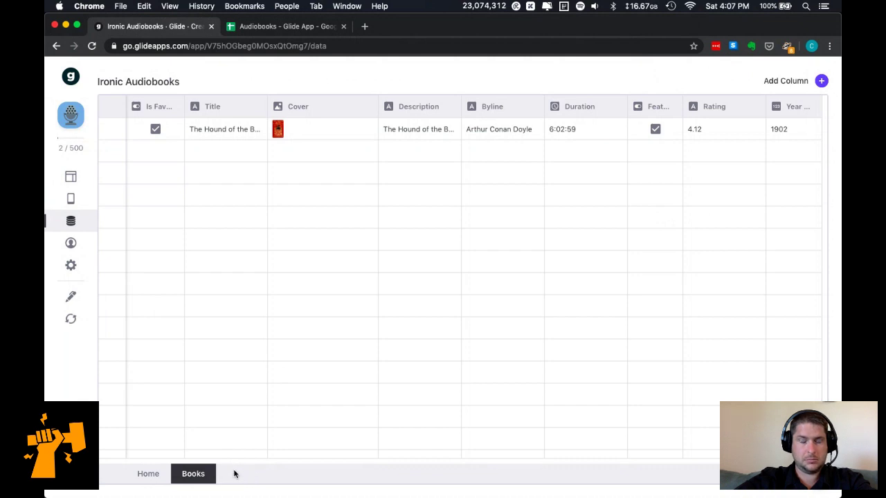
{"action": "left_click", "coordinate": [78, 320]}
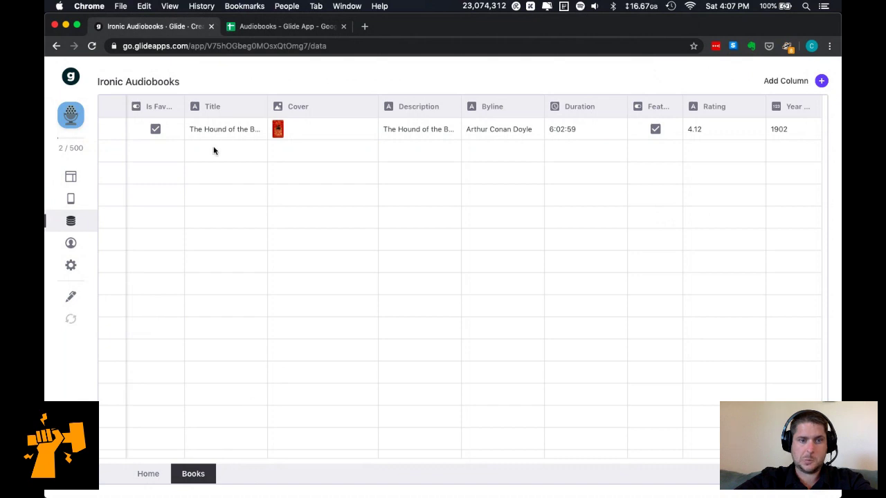
{"action": "left_click", "coordinate": [257, 28]}
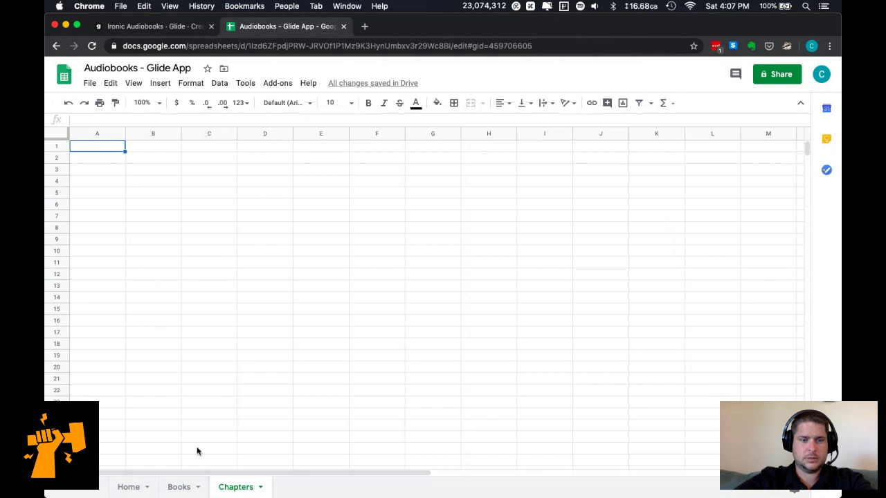
Look over the Books and empty Chapters sheets, selecting Chapters cell A1.
{"action": "left_click", "coordinate": [179, 488]}
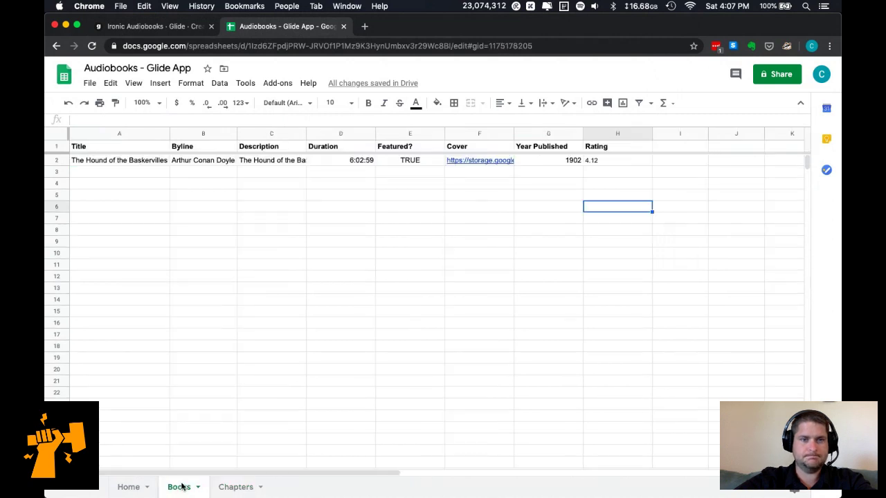
{"action": "left_click", "coordinate": [247, 488]}
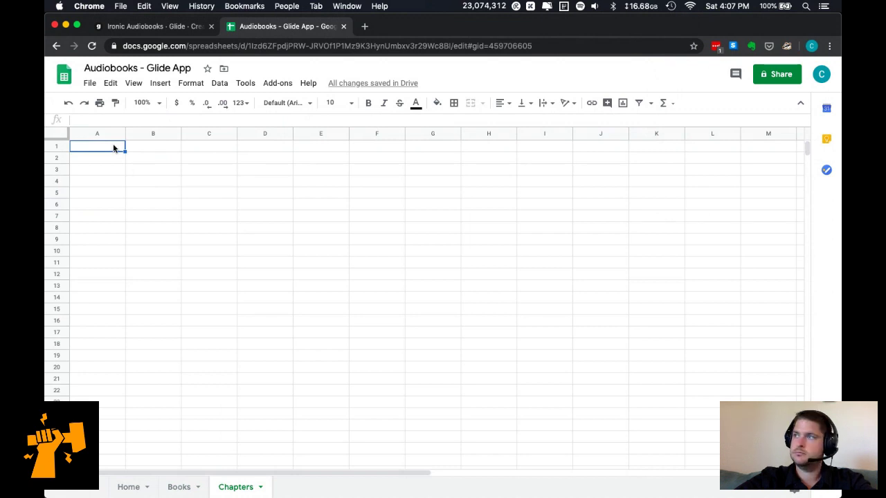
{"action": "left_click", "coordinate": [113, 147]}
{"action": "key", "text": "alt+o"}
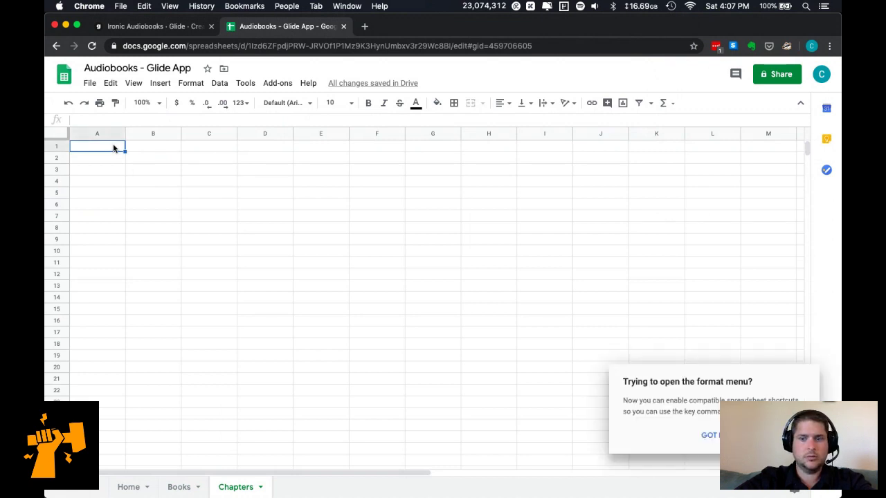
{"action": "left_click", "coordinate": [709, 434]}
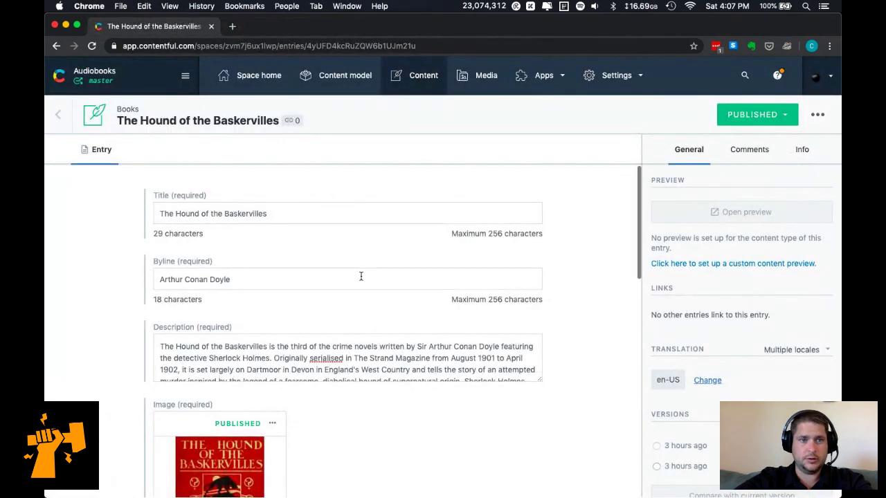
Filter Contentful entries to Chapters and inspect its Book and Number fields, then return to Sheets.
{"action": "left_click", "coordinate": [409, 76]}
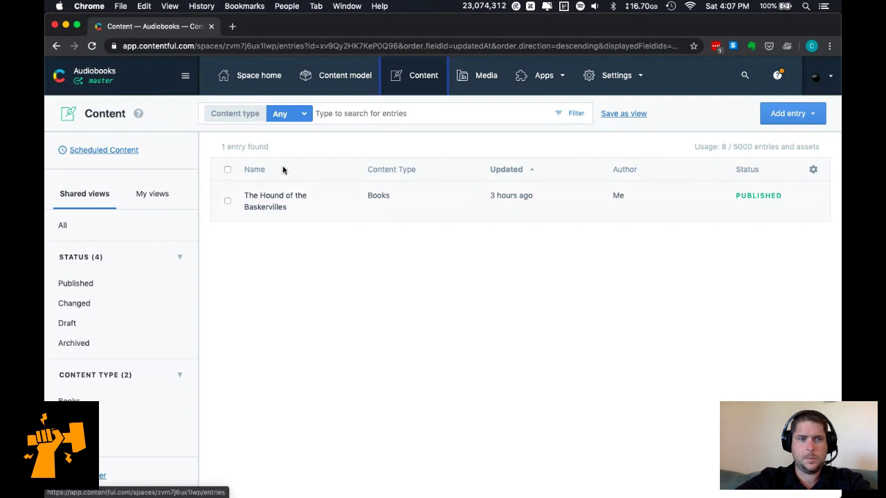
{"action": "left_click", "coordinate": [112, 424]}
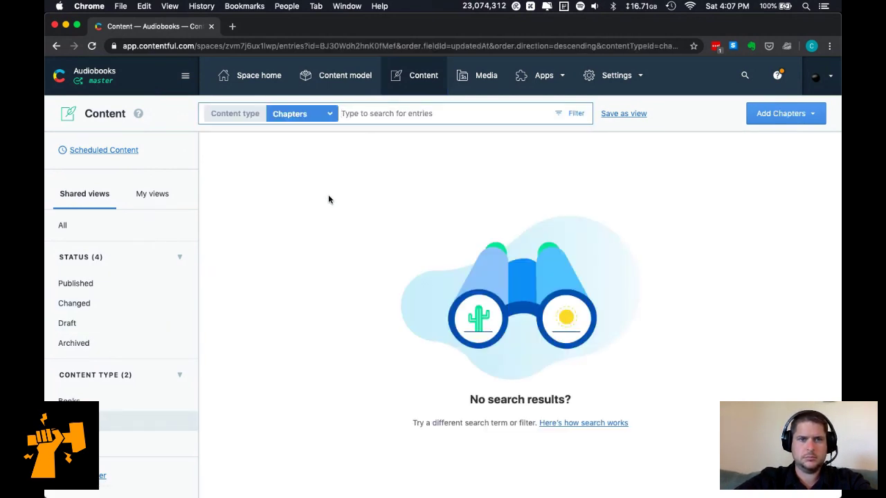
{"action": "left_click", "coordinate": [327, 83]}
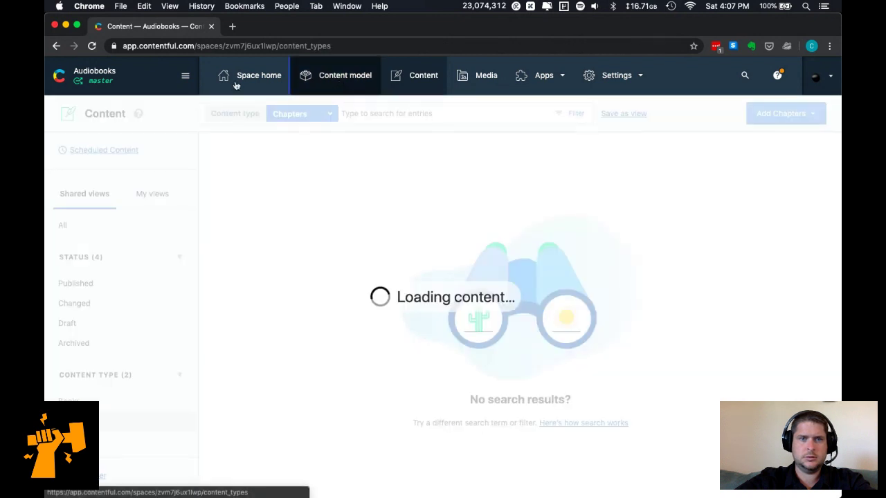
{"action": "left_click", "coordinate": [387, 222]}
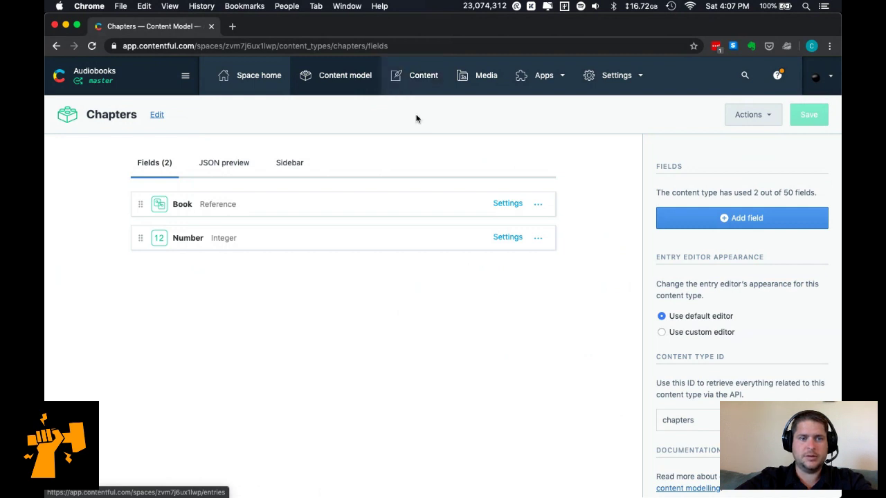
{"action": "key", "text": "super+grave"}
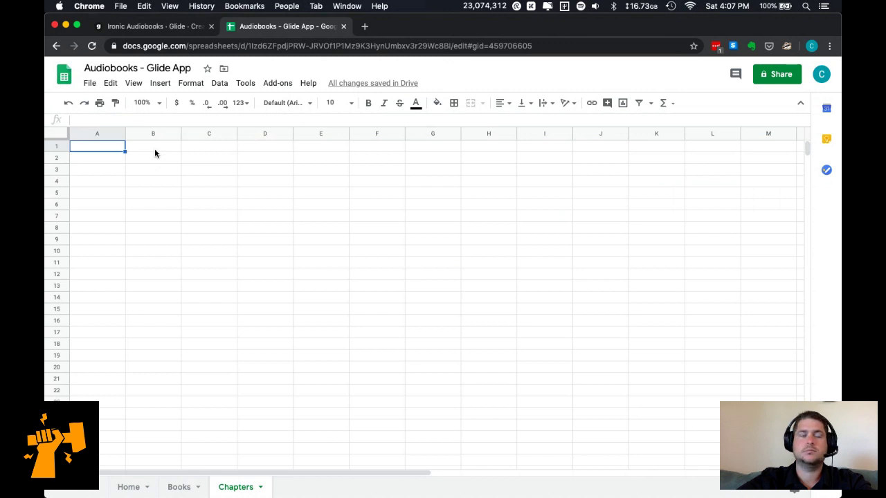
Enter the Chapters headers: Number in A1 and two first names in B1 and C1.
{"action": "left_click", "coordinate": [154, 149]}
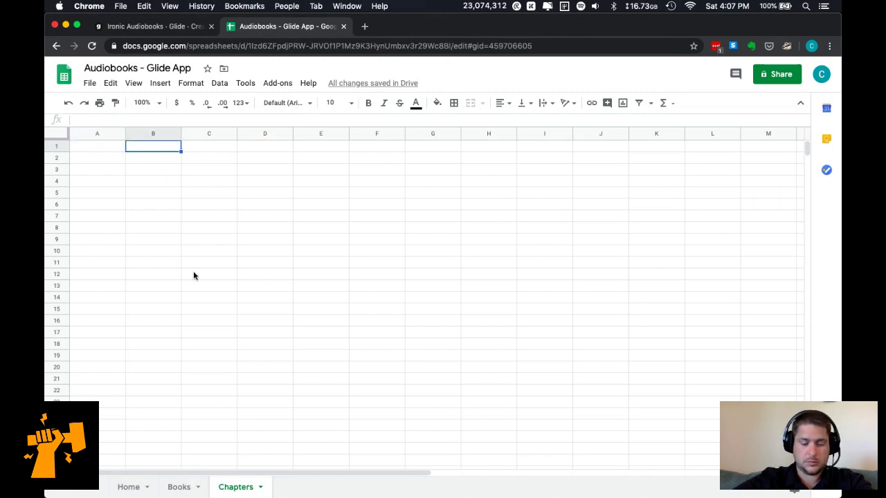
{"action": "left_click", "coordinate": [113, 150]}
{"action": "type", "text": "Number"}
{"action": "key", "text": "Tab"}
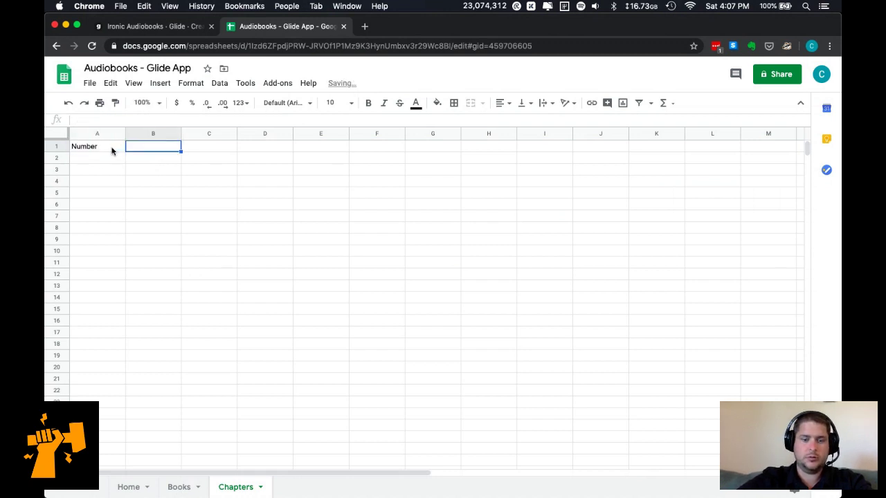
{"action": "type", "text": "Brian"}
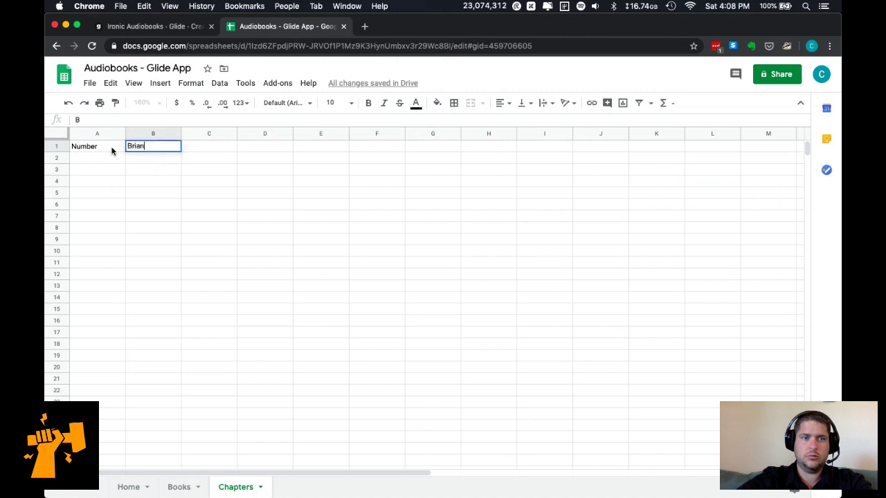
{"action": "key", "text": "Tab"}
{"action": "type", "text": "Emma"}
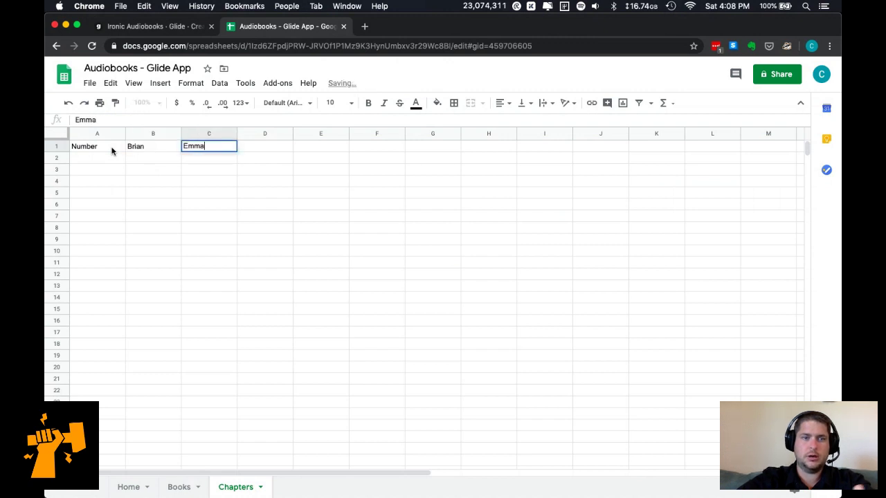
{"action": "key", "text": "Return"}
Freeze row 1 and widen column A.
{"action": "left_click_drag", "start_coordinate": [63, 138], "coordinate": [64, 158]}
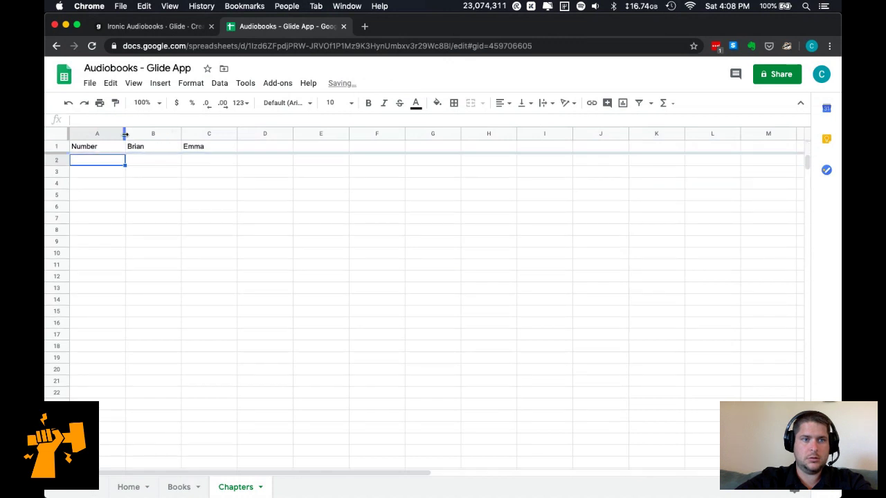
{"action": "left_click_drag", "start_coordinate": [153, 134], "coordinate": [156, 134]}
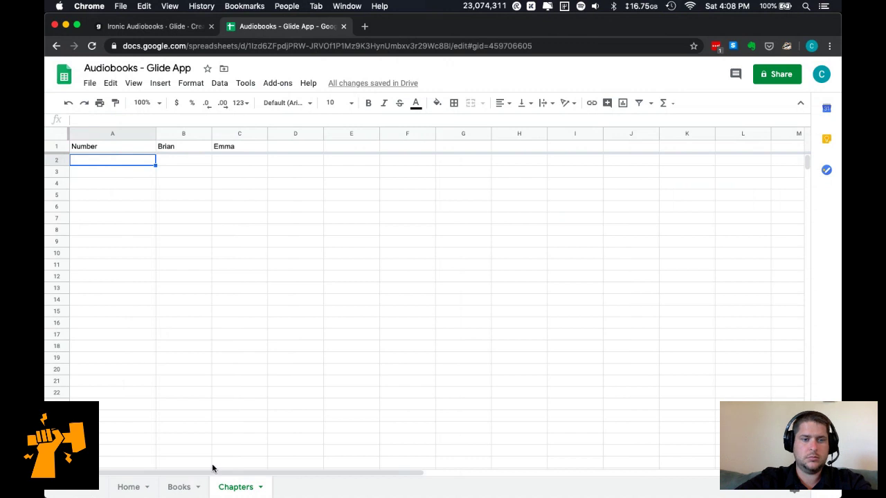
{"action": "key", "text": "super+grave"}
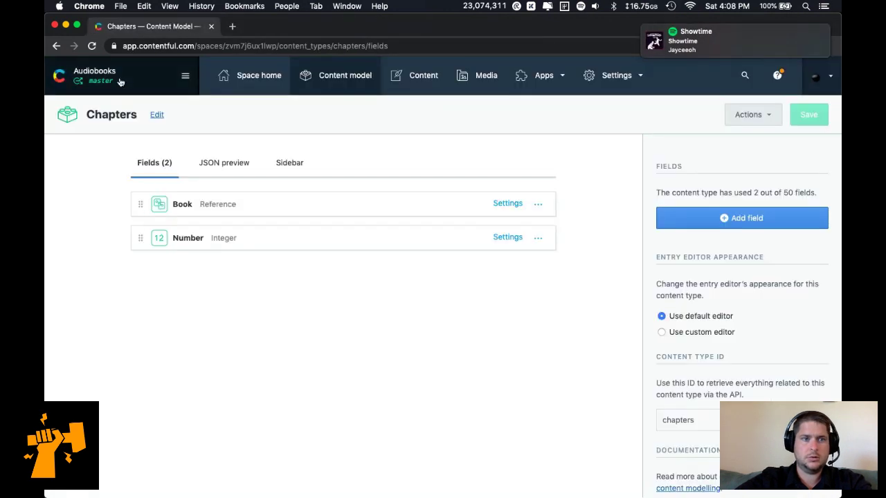
{"action": "key", "text": "super+grave"}
{"action": "key", "text": "super+grave"}
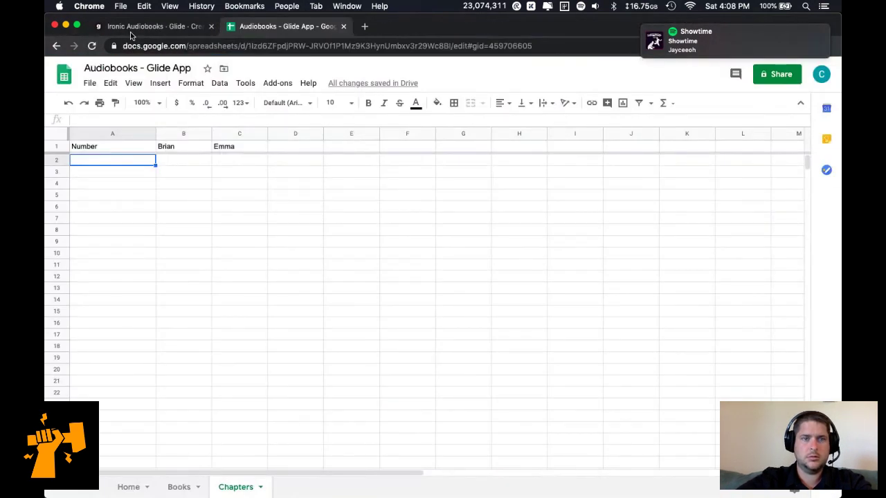
{"action": "key", "text": "super+grave"}
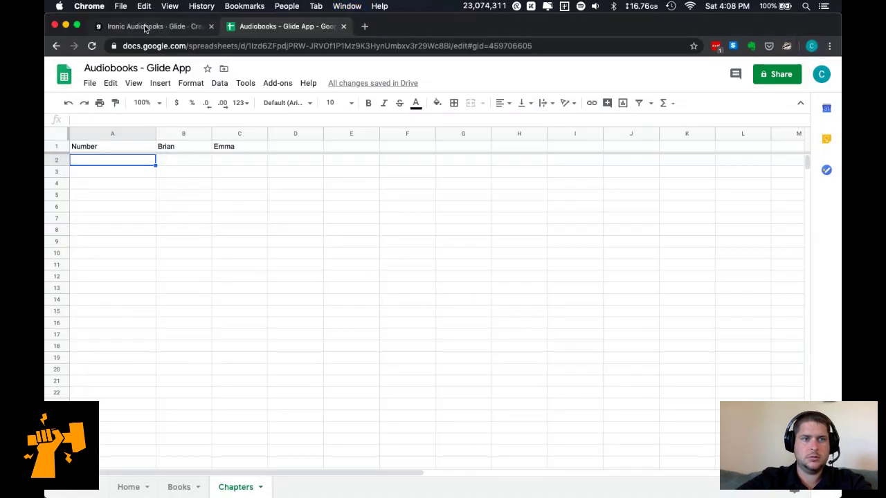
Reload the sheet in Glide and add a Relation column to the Chapters table.
{"action": "left_click", "coordinate": [146, 26]}
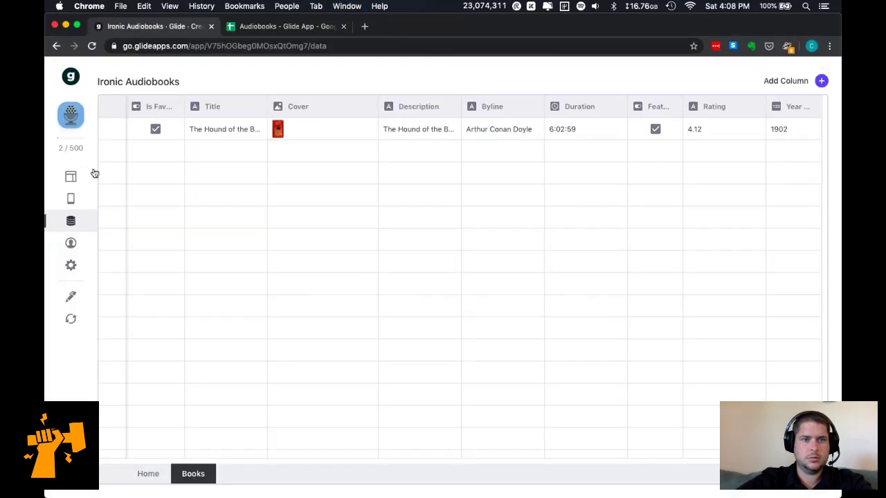
{"action": "left_click", "coordinate": [69, 321]}
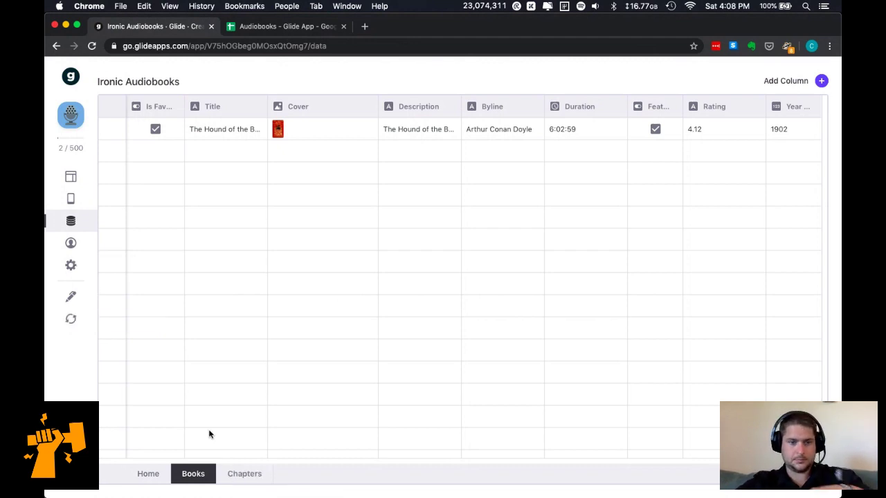
{"action": "left_click", "coordinate": [242, 473]}
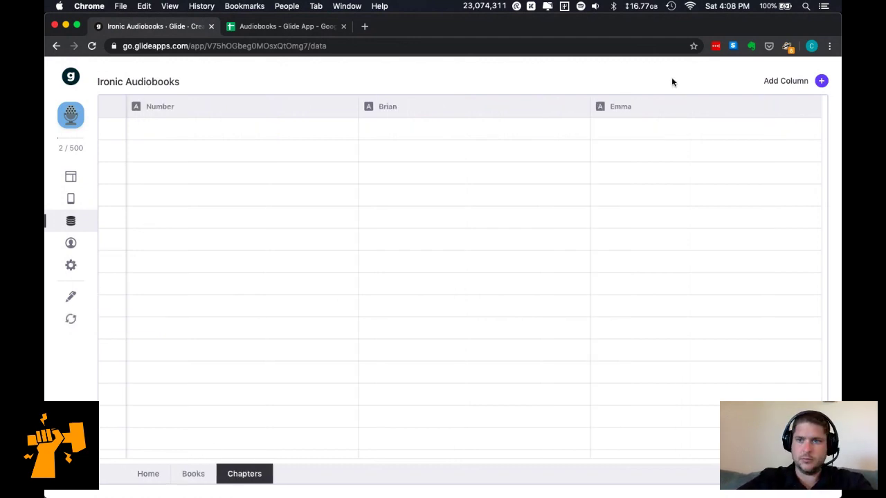
{"action": "left_click", "coordinate": [822, 81]}
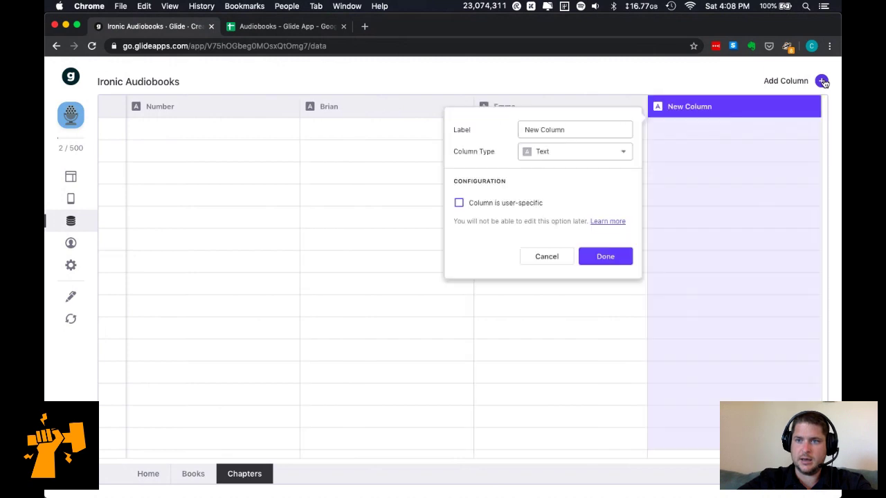
{"action": "left_click", "coordinate": [560, 149]}
{"action": "left_click", "coordinate": [572, 201]}
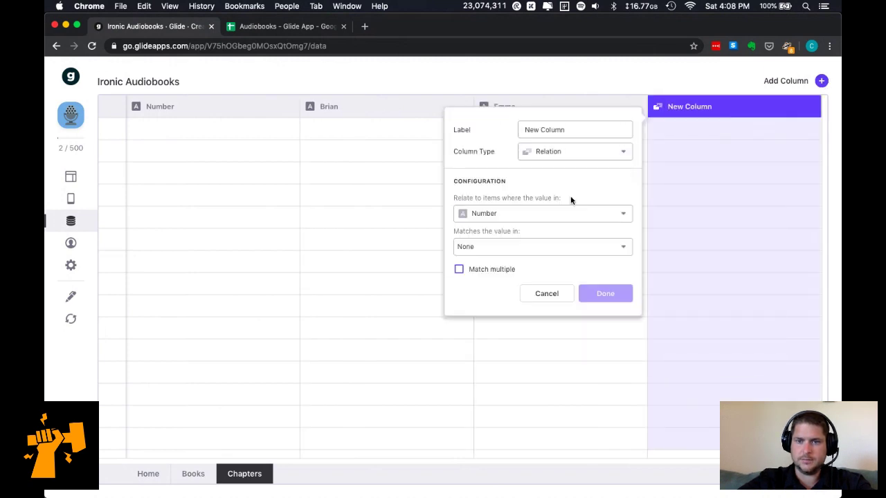
Label the relation Book and match Chapters' Number to the Books Title column.
{"action": "left_click", "coordinate": [562, 130]}
{"action": "key", "text": "super+a"}
{"action": "type", "text": "Book"}
{"action": "left_click", "coordinate": [581, 195]}
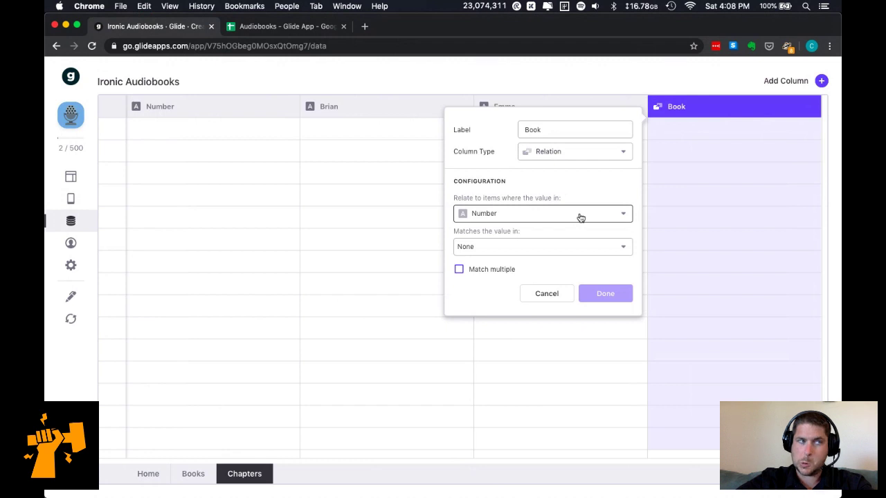
{"action": "left_click", "coordinate": [581, 218]}
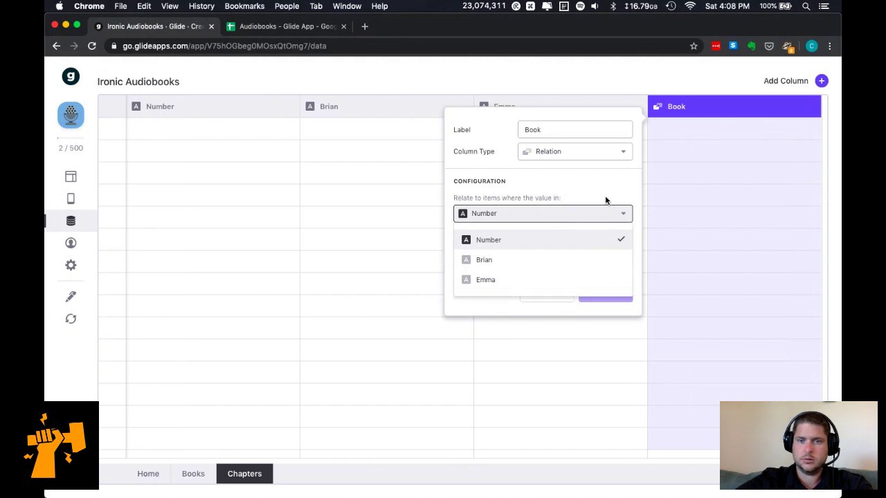
{"action": "left_click", "coordinate": [540, 214]}
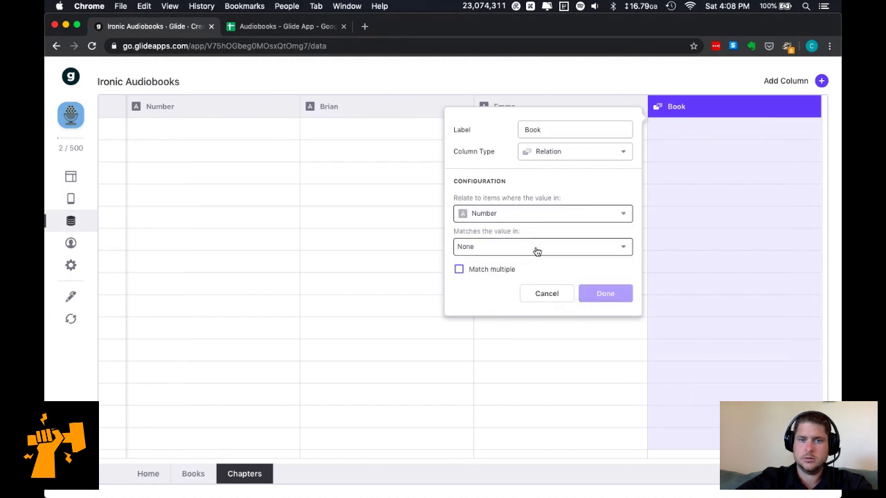
{"action": "left_click", "coordinate": [533, 248]}
{"action": "mouse_move", "coordinate": [546, 293]}
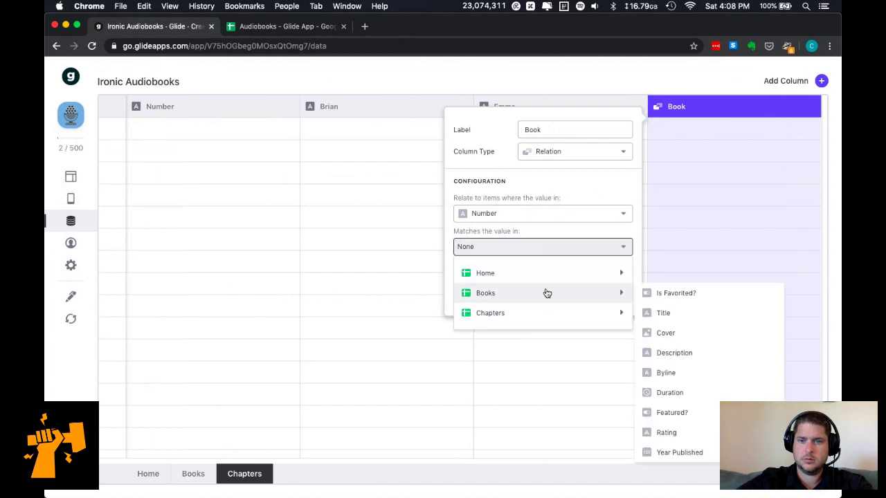
{"action": "left_click", "coordinate": [705, 323]}
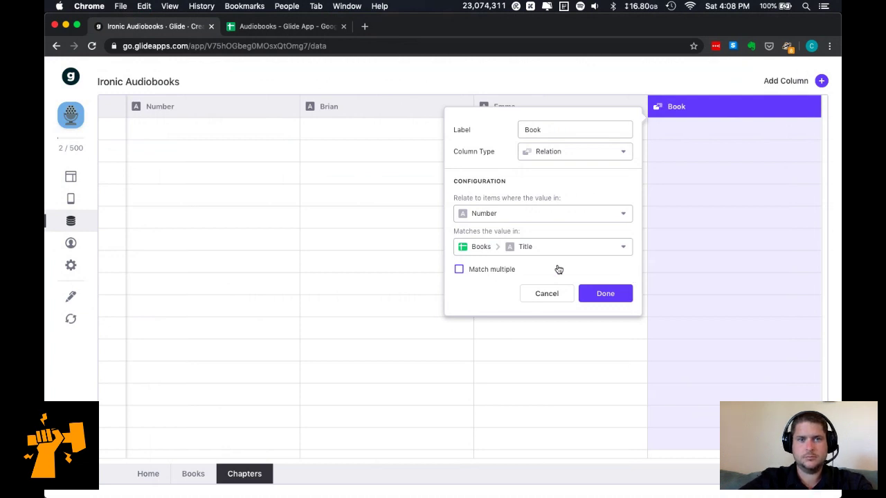
{"action": "left_click", "coordinate": [296, 28]}
{"action": "left_click", "coordinate": [130, 28]}
Insert a new column A on Chapters headed Book Slug, with hound-of-the-baskervilles in A2.
{"action": "left_click", "coordinate": [277, 28]}
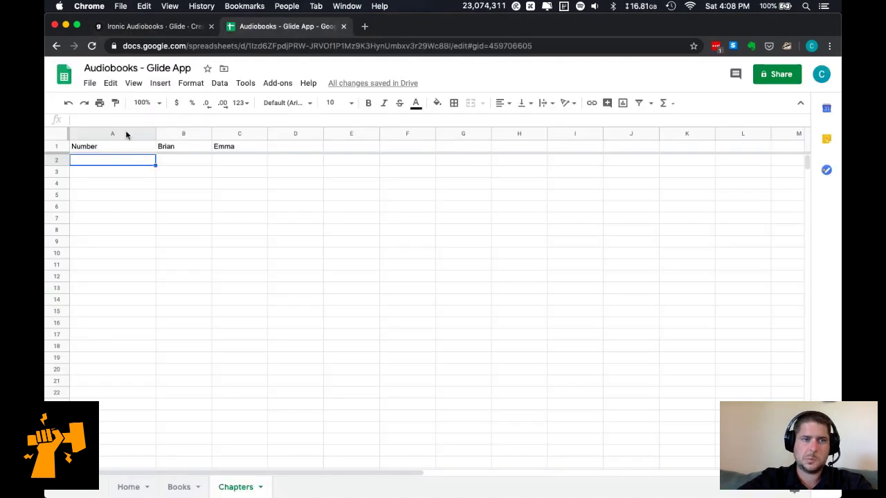
{"action": "left_click", "coordinate": [125, 133]}
{"action": "right_click", "coordinate": [126, 133]}
{"action": "left_click", "coordinate": [167, 185]}
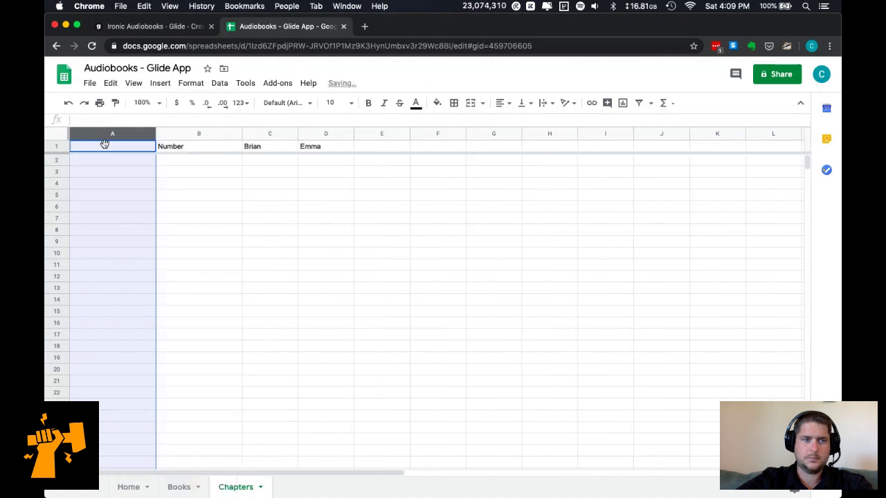
{"action": "left_click", "coordinate": [101, 146]}
{"action": "type", "text": "Book Slug"}
{"action": "left_click", "coordinate": [103, 160]}
{"action": "type", "text": "hound-of-the-baskervilles"}
{"action": "key", "text": "Return"}
Widen column A and copy the hound-of-the-baskervilles slug from A2.
{"action": "left_click_drag", "start_coordinate": [155, 131], "coordinate": [176, 131]}
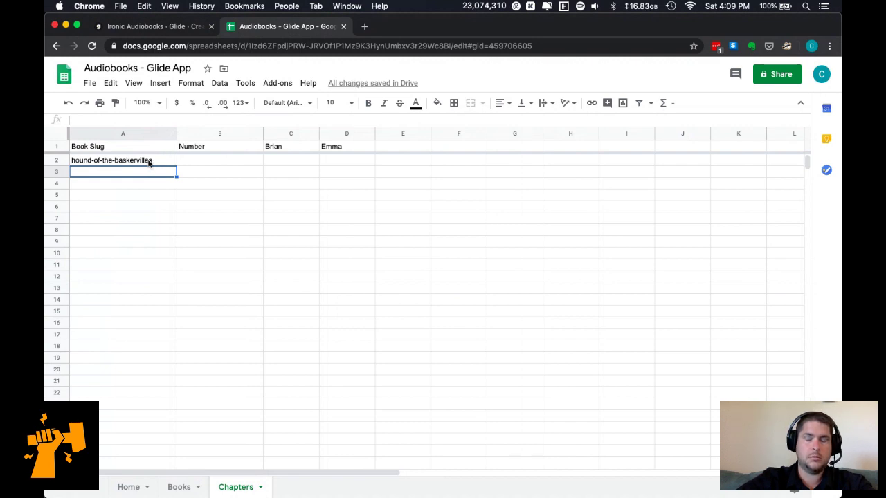
{"action": "left_click", "coordinate": [148, 163]}
{"action": "key", "text": "cmd+c"}
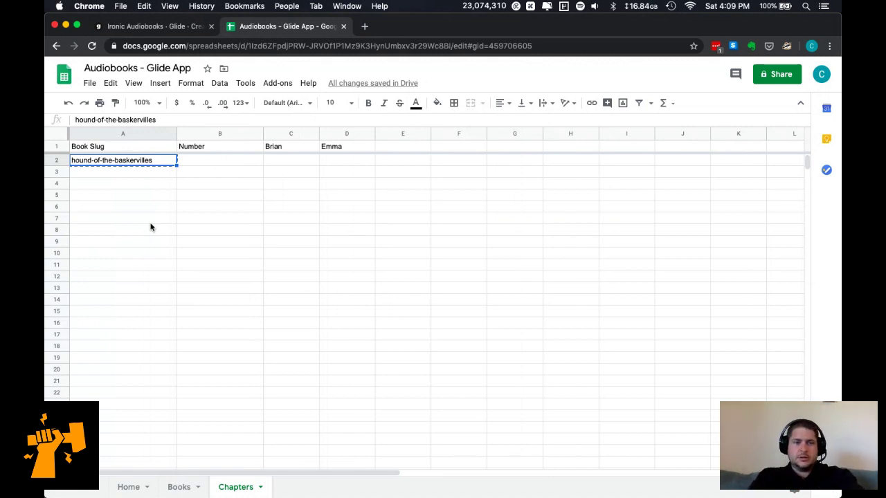
{"action": "key", "text": "cmd+t"}
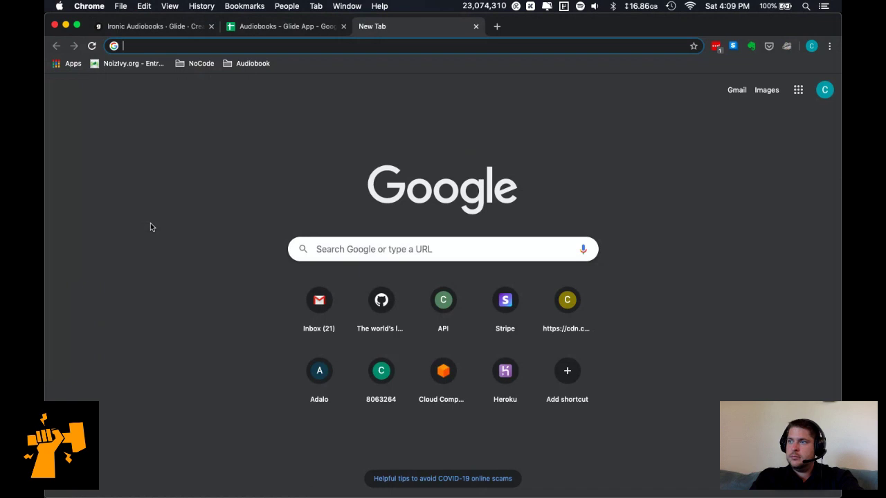
Load Webflow's 'The no code revolution' ebook page, check its URL slug, and return to Sheets.
{"action": "type", "text": "product"}
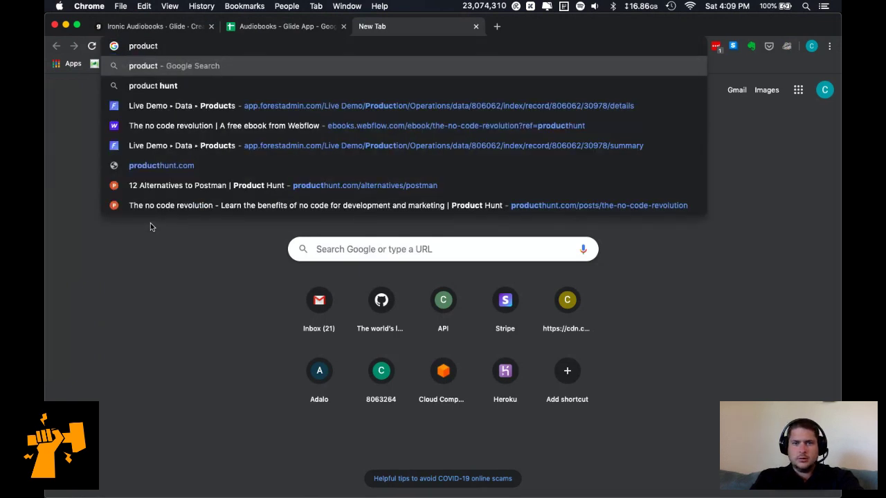
{"action": "key", "text": "Down"}
{"action": "key", "text": "Down"}
{"action": "key", "text": "Down"}
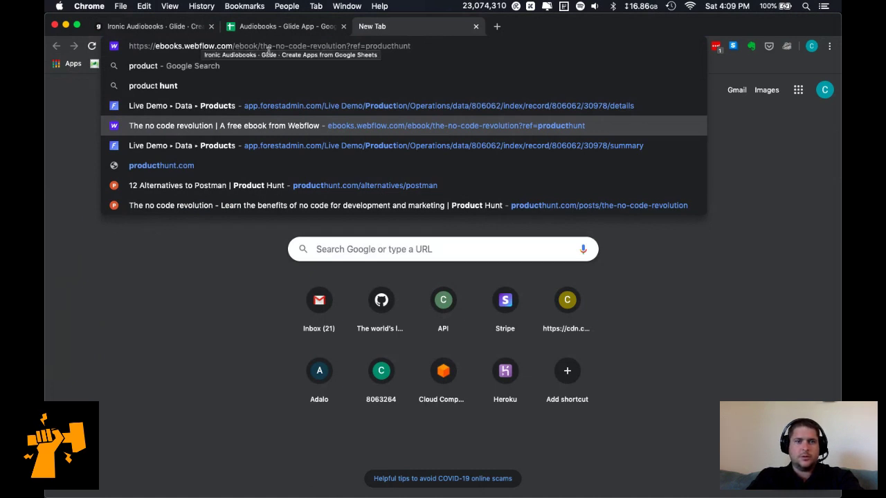
{"action": "left_click_drag", "start_coordinate": [260, 46], "coordinate": [321, 46]}
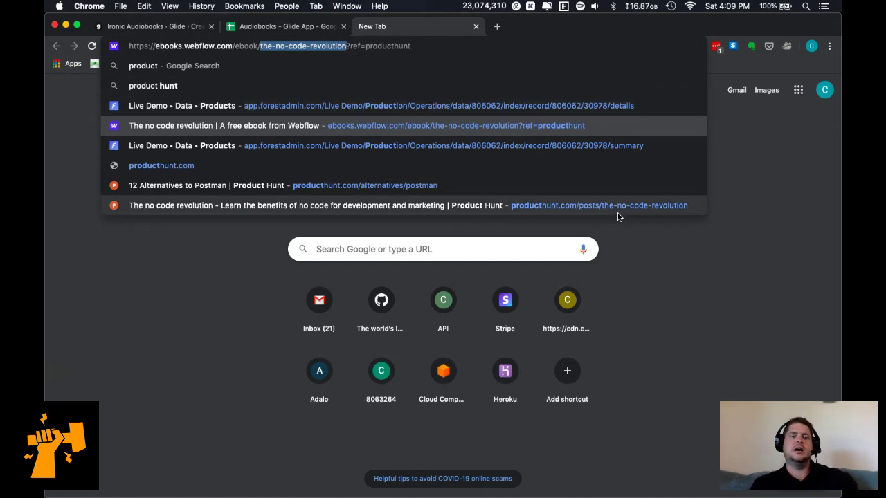
{"action": "key", "text": "Return"}
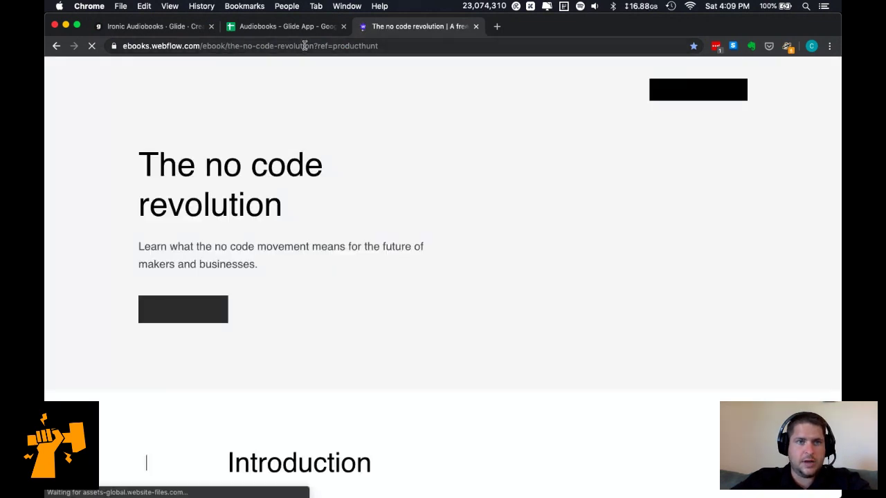
{"action": "left_click_drag", "start_coordinate": [306, 45], "coordinate": [340, 46]}
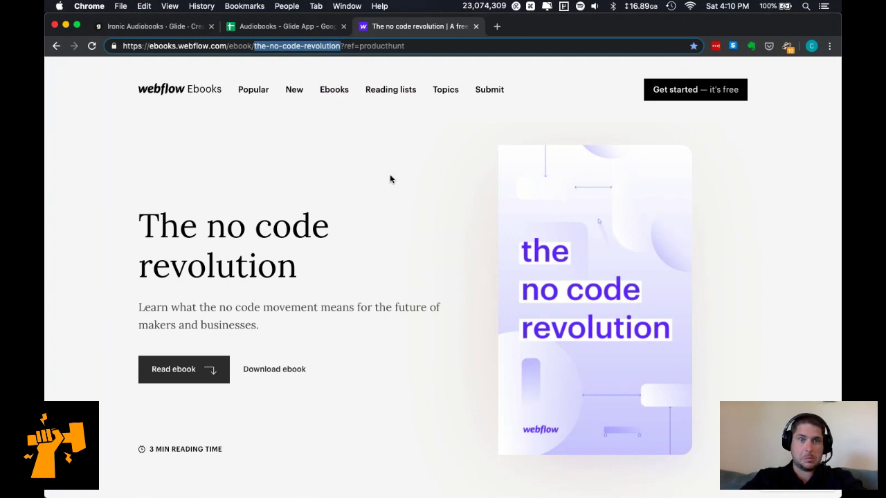
{"action": "left_click", "coordinate": [391, 179]}
{"action": "key", "text": "super+alt+Left"}
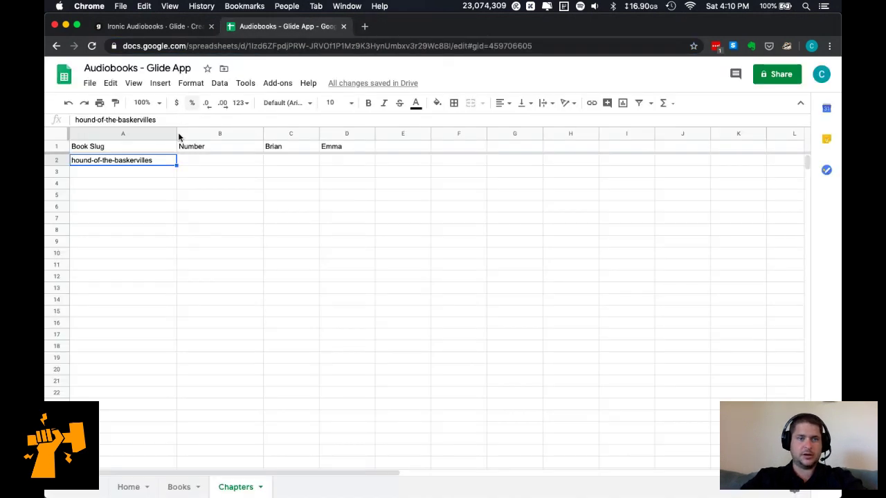
Enter 0 as the chapter number in B2.
{"action": "key", "text": "super+c"}
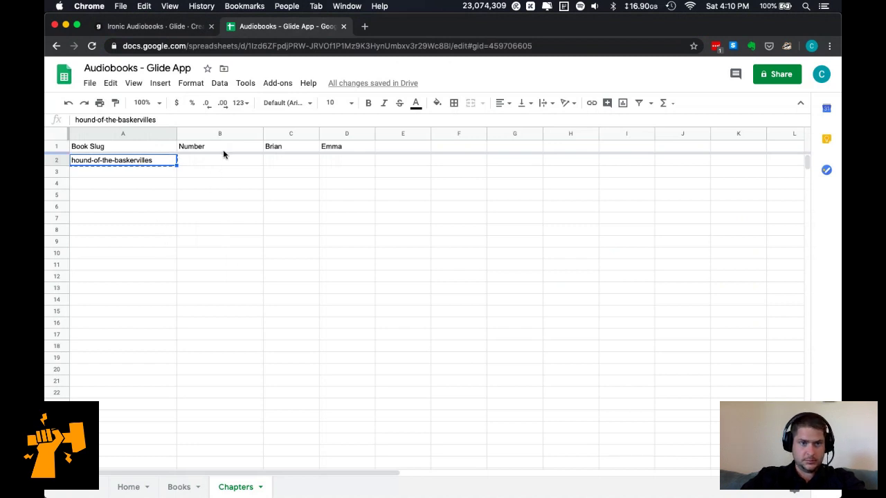
{"action": "left_click", "coordinate": [223, 150]}
{"action": "left_click", "coordinate": [223, 159]}
{"action": "type", "text": "0"}
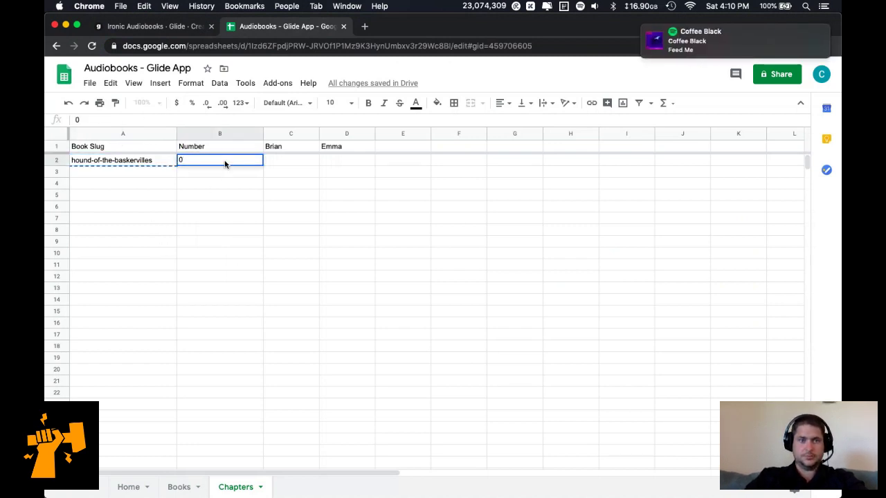
{"action": "key", "text": "Tab"}
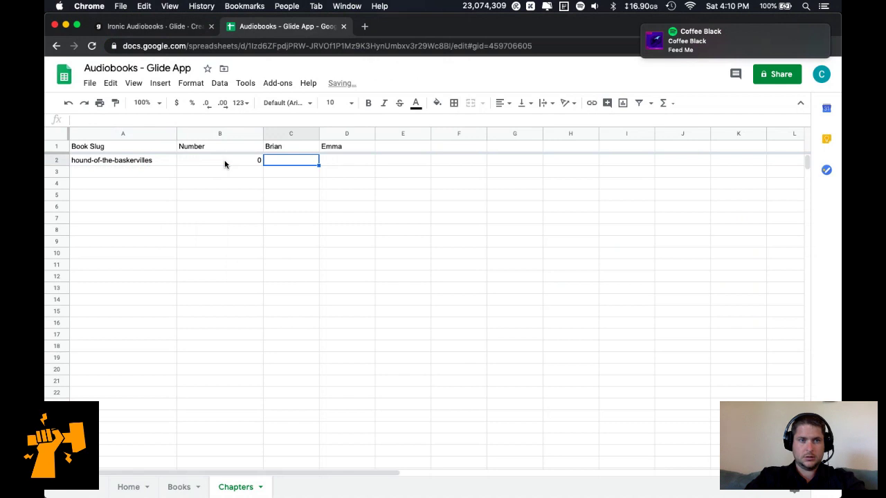
Insert a Title column before Brian, widen it, and enter Intro in C2.
{"action": "right_click", "coordinate": [300, 135]}
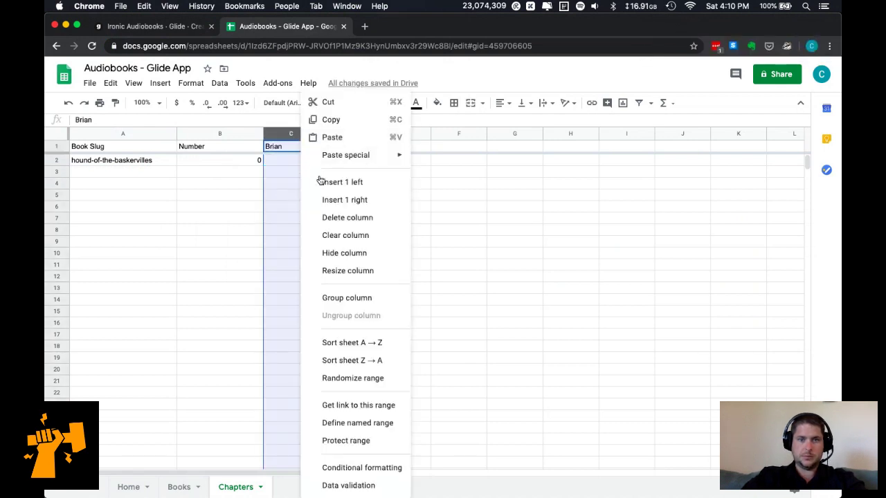
{"action": "left_click", "coordinate": [331, 182]}
{"action": "left_click", "coordinate": [293, 147]}
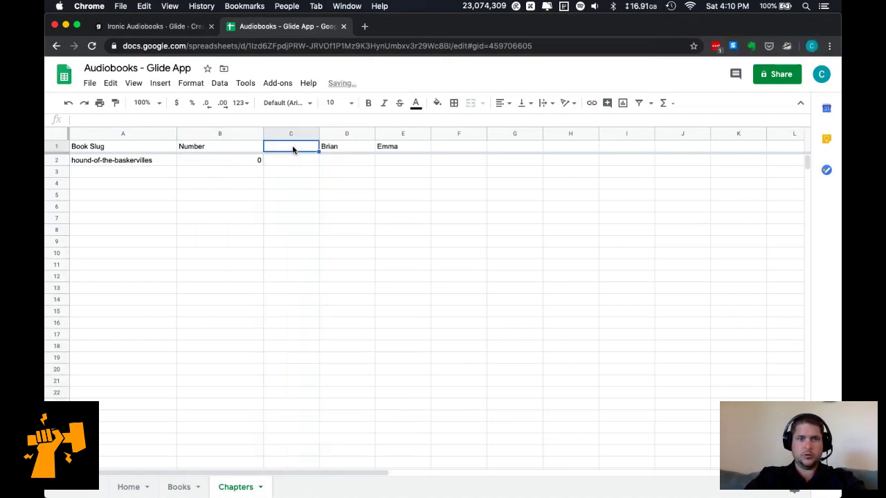
{"action": "type", "text": "Name"}
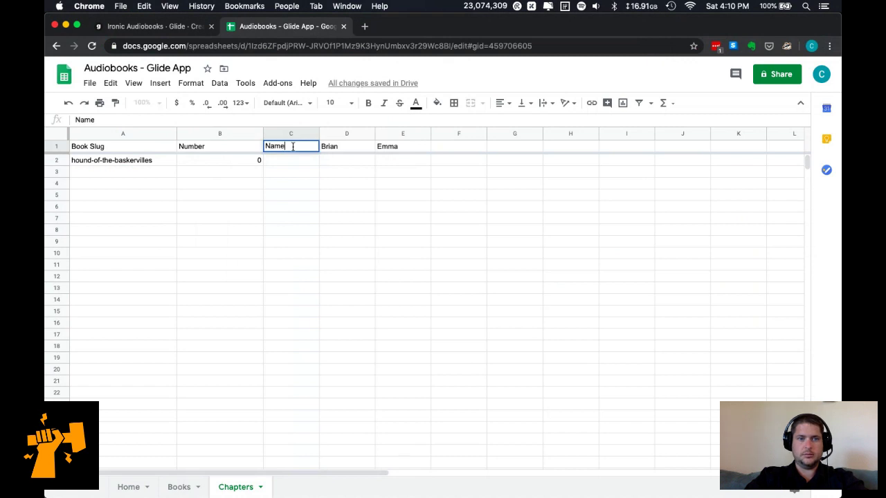
{"action": "key", "text": "BackSpace"}
{"action": "key", "text": "BackSpace"}
{"action": "type", "text": "Title"}
{"action": "key", "text": "Return"}
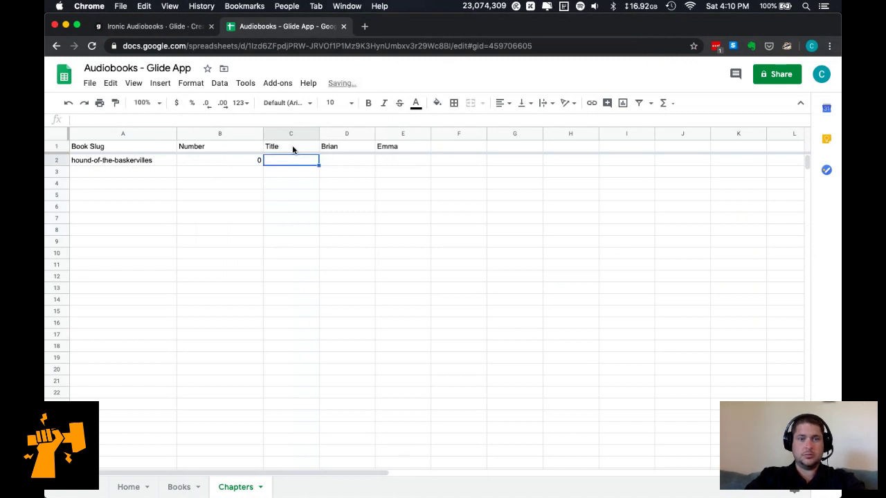
{"action": "left_click_drag", "start_coordinate": [319, 132], "coordinate": [350, 134]}
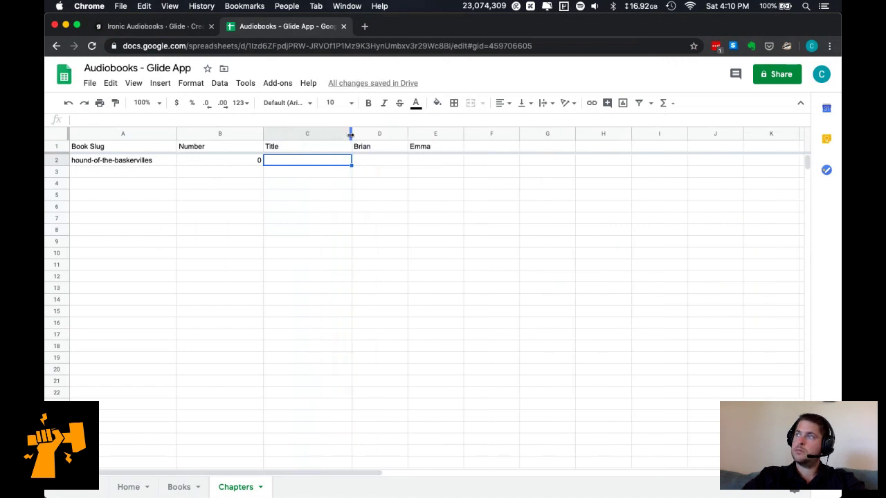
{"action": "type", "text": "Intro"}
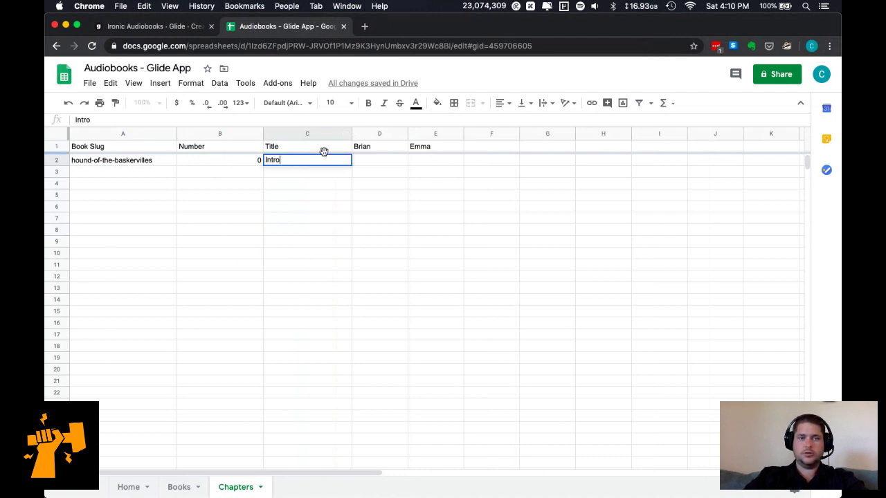
{"action": "key", "text": "Return"}
Copy the row A2:C2 and paste it into rows 3 through 15.
{"action": "key", "text": "Up"}
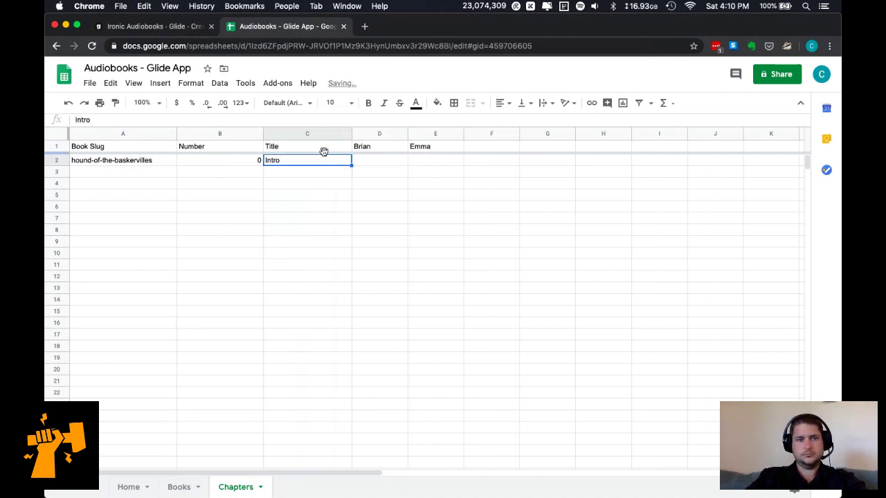
{"action": "key", "text": "shift+Left"}
{"action": "key", "text": "shift+Left"}
{"action": "key", "text": "ctrl+c"}
{"action": "key", "text": "Down"}
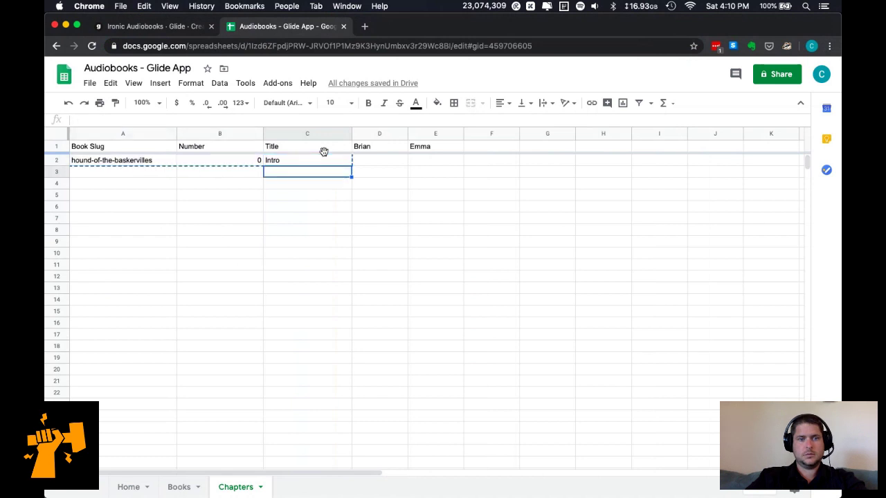
{"action": "left_click", "coordinate": [173, 174]}
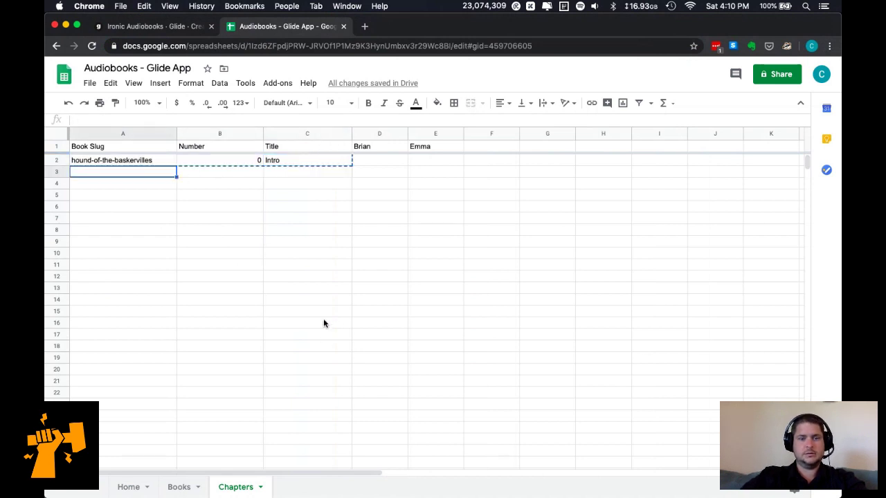
{"action": "left_click", "coordinate": [323, 315], "text": "shift"}
{"action": "key", "text": "ctrl+v"}
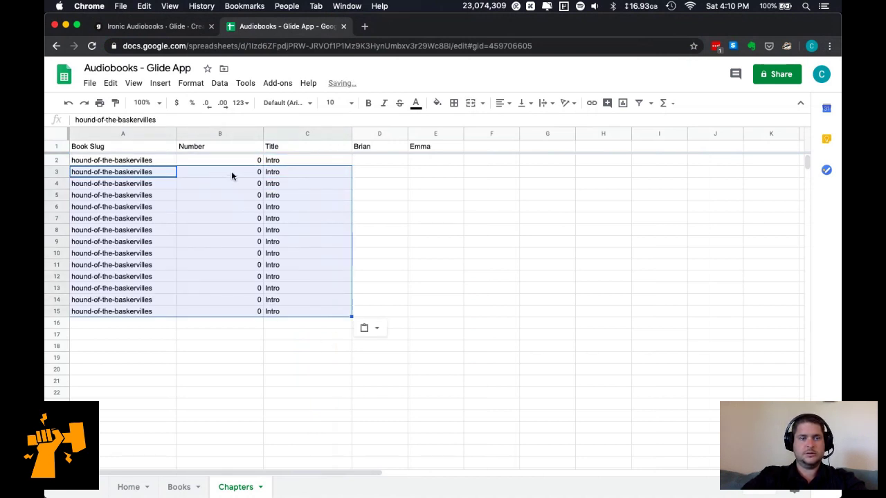
Number the chapters by entering =B2+1 in B3 and filling it down to B15.
{"action": "left_click", "coordinate": [248, 172]}
{"action": "type", "text": "=B2+1"}
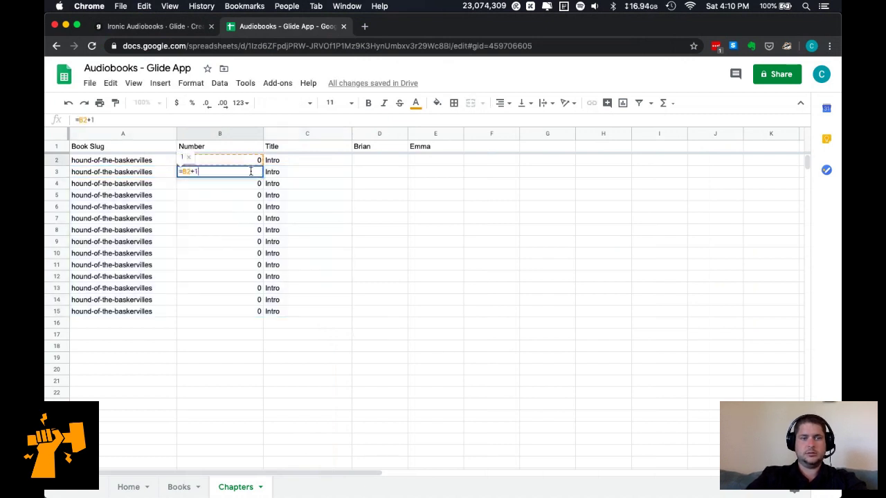
{"action": "key", "text": "Return"}
{"action": "left_click", "coordinate": [252, 173]}
{"action": "left_click", "coordinate": [257, 311], "text": "shift"}
{"action": "key", "text": "ctrl+d"}
Replace the numbering formulas in B3:B15 with plain values.
{"action": "left_click", "coordinate": [277, 253]}
{"action": "left_click", "coordinate": [251, 198]}
{"action": "left_click", "coordinate": [251, 175]}
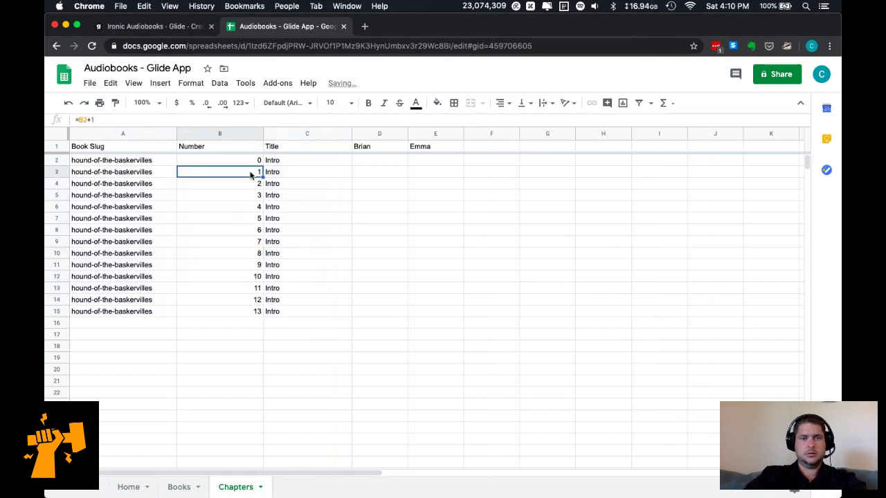
{"action": "left_click", "coordinate": [257, 311], "text": "shift"}
{"action": "key", "text": "ctrl+c"}
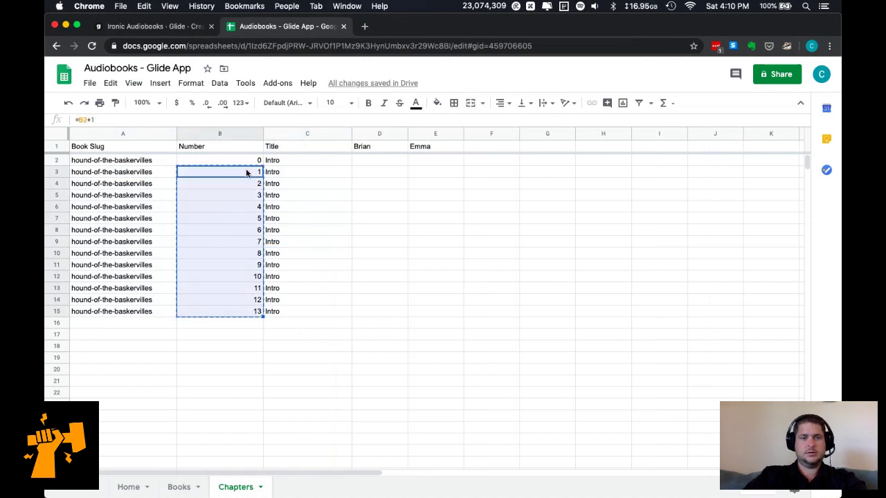
{"action": "right_click", "coordinate": [249, 172]}
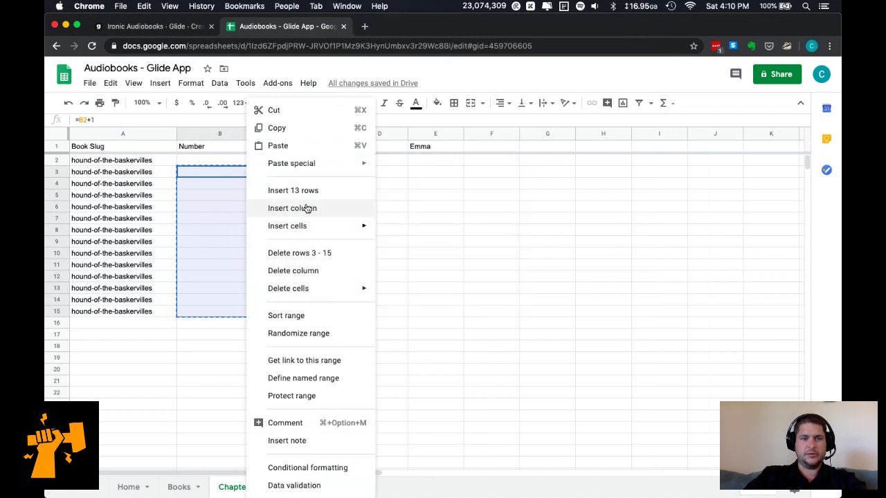
{"action": "mouse_move", "coordinate": [309, 165]}
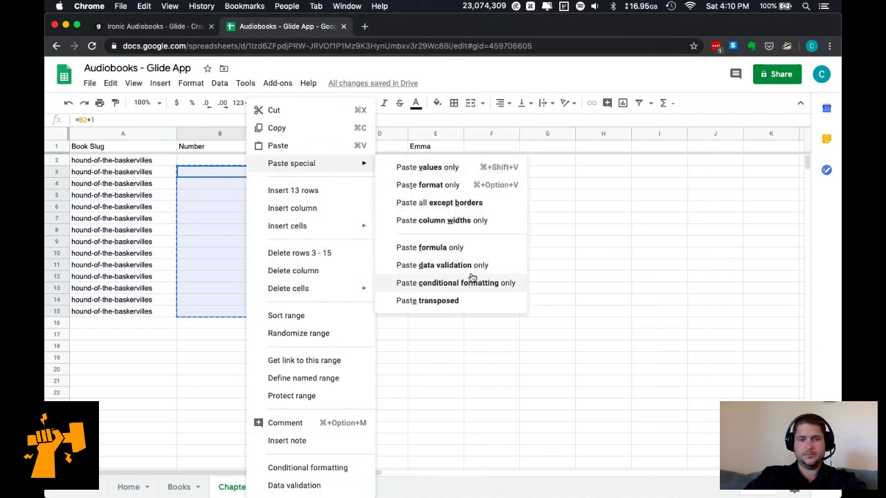
{"action": "left_click", "coordinate": [478, 170]}
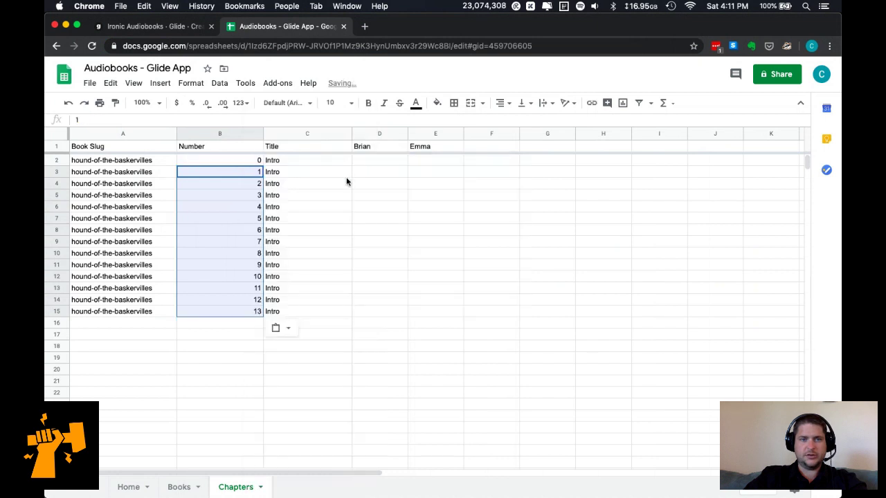
Select the Brian and Emma columns D and E.
{"action": "left_click", "coordinate": [330, 182]}
{"action": "left_click", "coordinate": [364, 163]}
{"action": "key", "text": "super+Tab"}
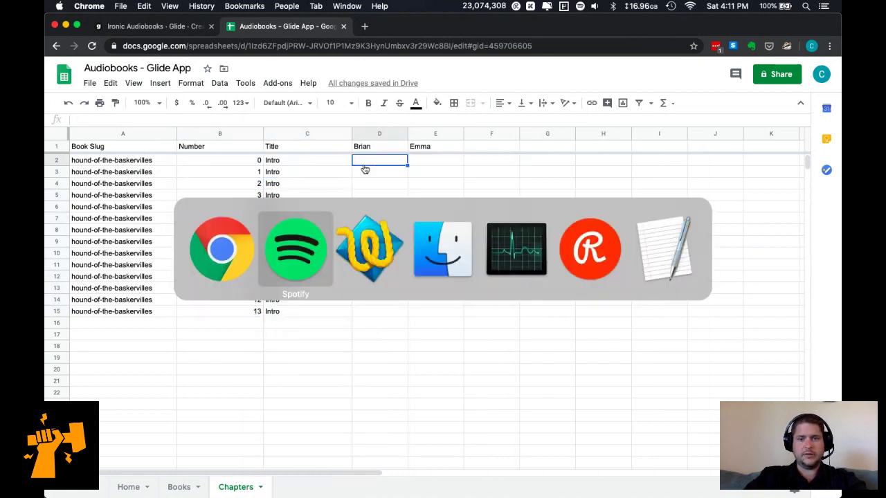
{"action": "key", "text": "Escape"}
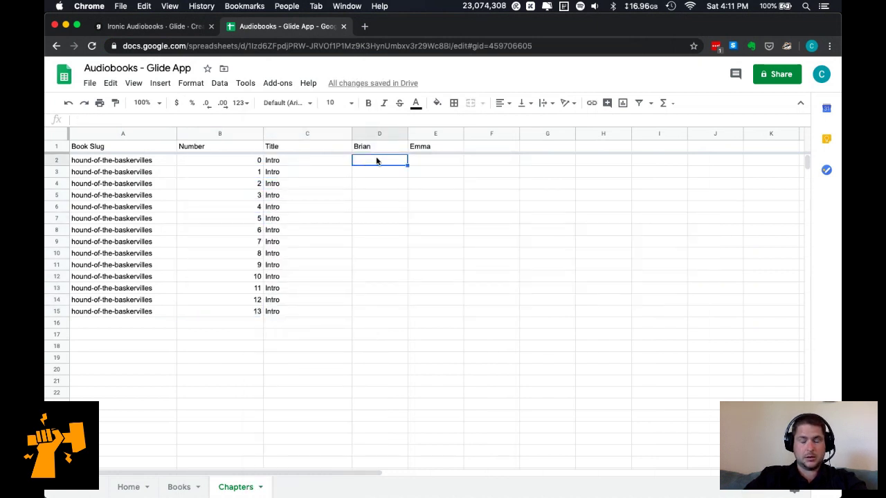
{"action": "left_click", "coordinate": [378, 135]}
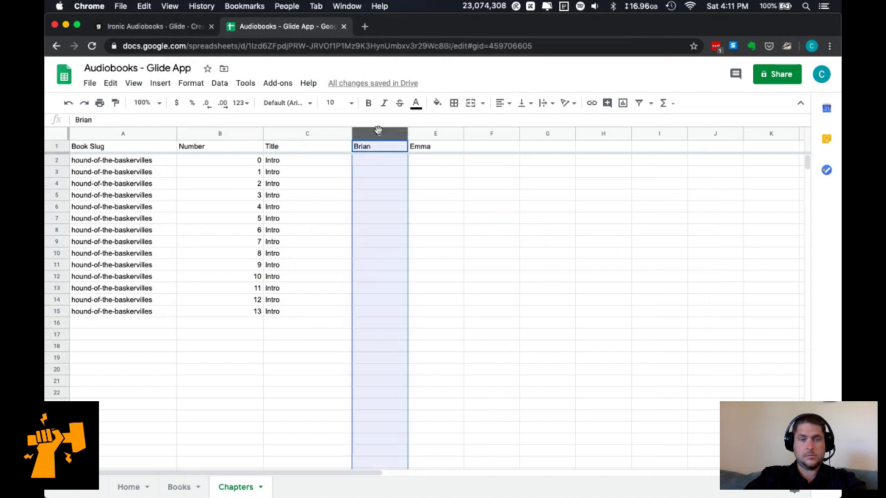
{"action": "left_click", "coordinate": [434, 135], "text": "shift"}
Delete columns D–E and try a ='Chapter' + B3 title formula in C3.
{"action": "right_click", "coordinate": [435, 136]}
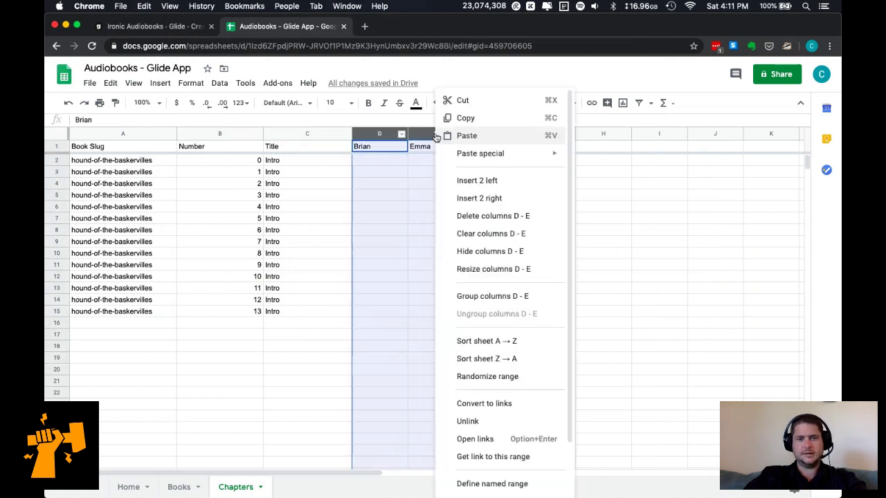
{"action": "left_click", "coordinate": [474, 217]}
{"action": "left_click", "coordinate": [336, 177]}
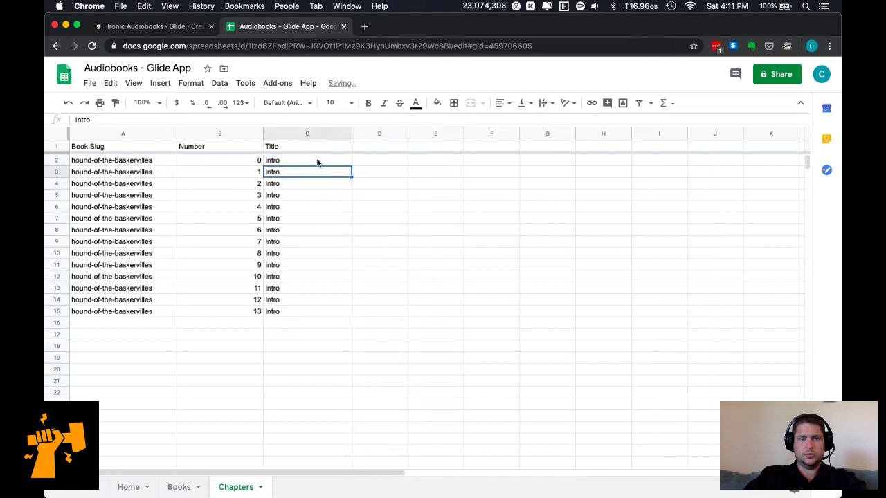
{"action": "type", "text": "Chapter"}
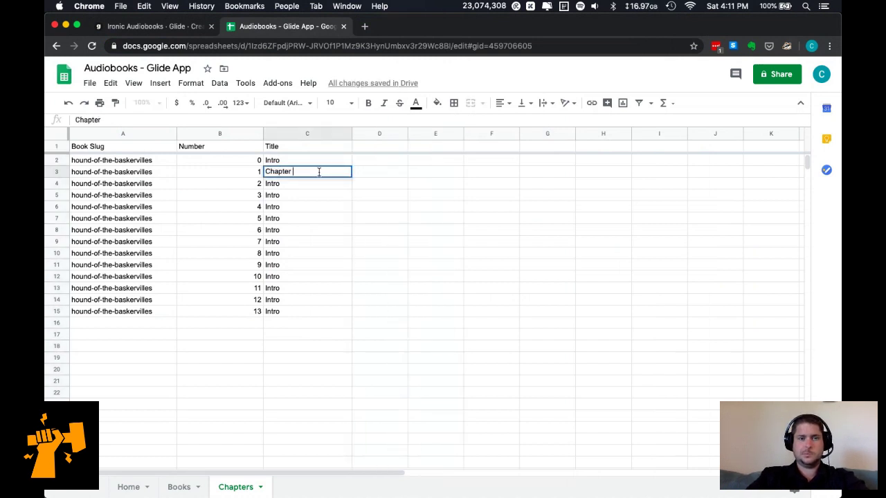
{"action": "key", "text": "super+a"}
{"action": "key", "text": "BackSpace"}
{"action": "key", "text": "Left"}
{"action": "key", "text": "Right"}
{"action": "type", "text": "="}
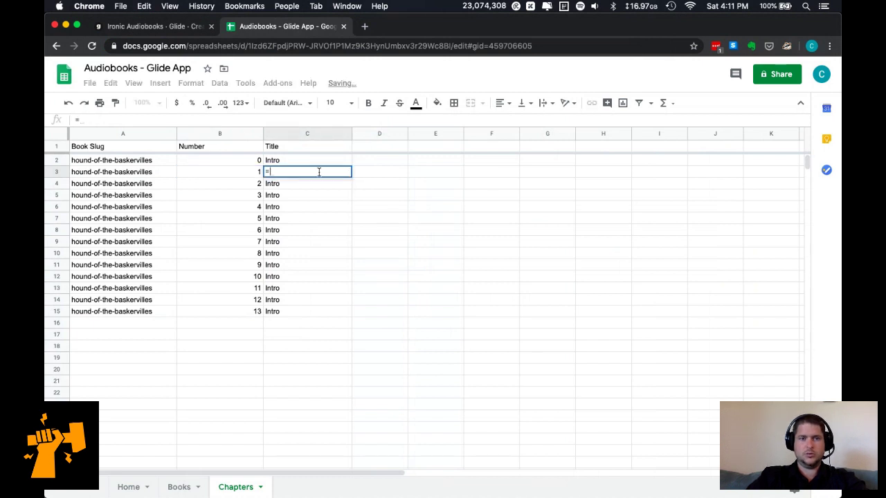
{"action": "type", "text": "'Ch"}
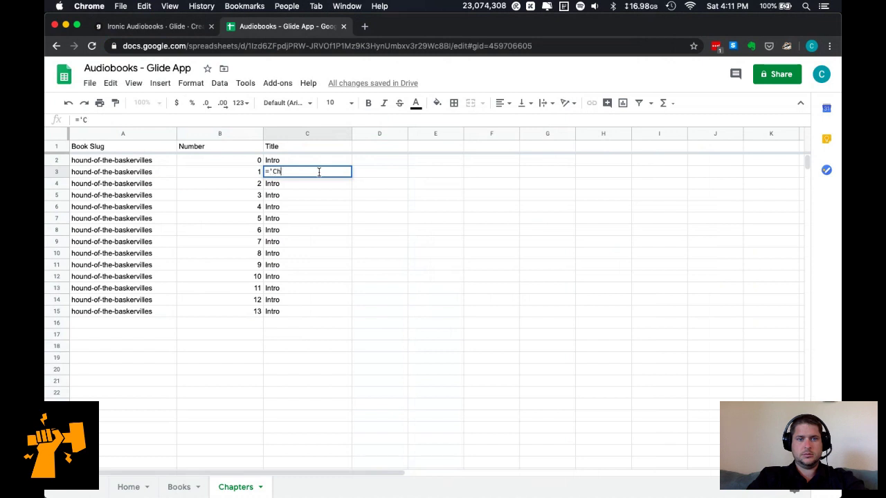
{"action": "type", "text": "apter' + B3"}
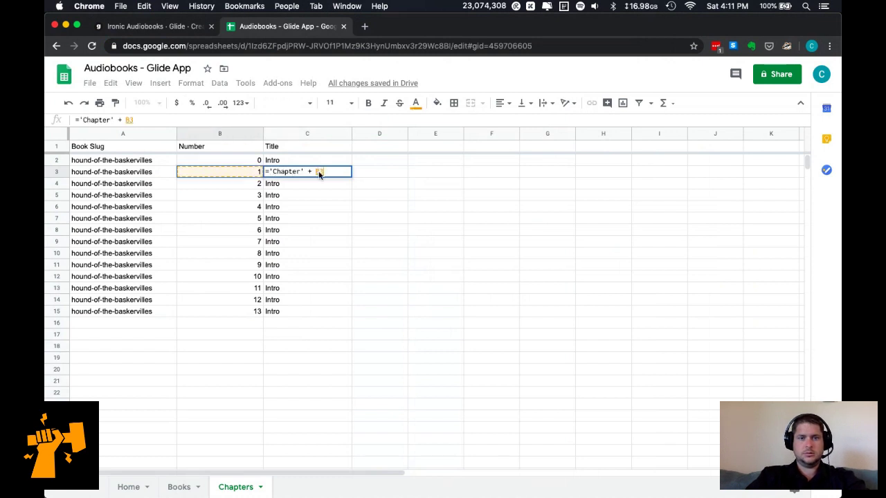
{"action": "key", "text": "Return"}
Rework the C3 formula to "CHAPTER" + B3.
{"action": "left_click", "coordinate": [319, 174]}
{"action": "left_click", "coordinate": [152, 119]}
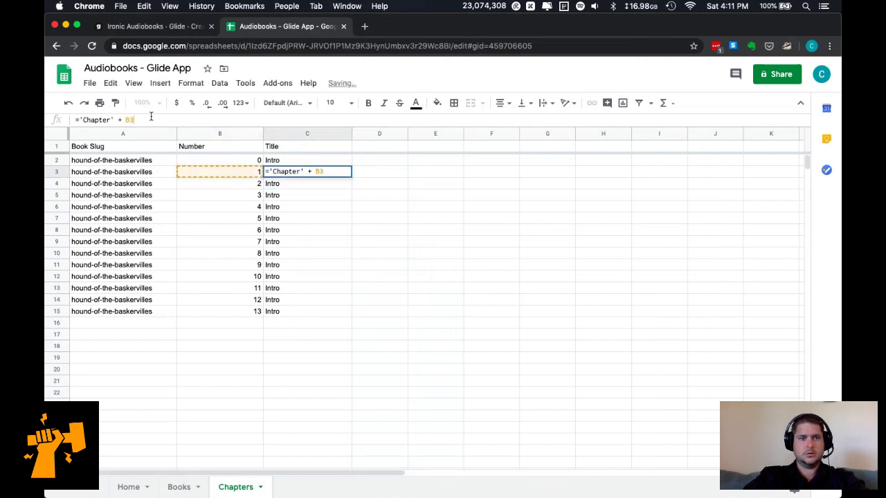
{"action": "key", "text": "BackSpace"}
{"action": "key", "text": "BackSpace"}
{"action": "type", "text": "TOSTR"}
{"action": "key", "text": "BackSpace"}
{"action": "key", "text": "BackSpace"}
{"action": "key", "text": "BackSpace"}
{"action": "key", "text": "BackSpace"}
{"action": "key", "text": "BackSpace"}
{"action": "type", "text": "STR"}
{"action": "key", "text": "BackSpace"}
{"action": "key", "text": "BackSpace"}
{"action": "key", "text": "BackSpace"}
{"action": "key", "text": "BackSpace"}
{"action": "key", "text": "BackSpace"}
{"action": "key", "text": "BackSpace"}
{"action": "key", "text": "BackSpace"}
{"action": "key", "text": "BackSpace"}
{"action": "key", "text": "BackSpace"}
{"action": "key", "text": "BackSpace"}
{"action": "key", "text": "BackSpace"}
{"action": "key", "text": "BackSpace"}
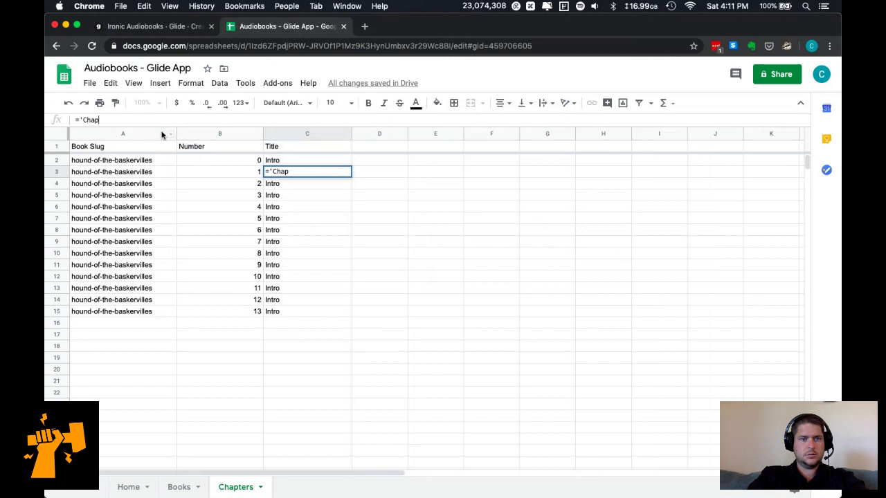
{"action": "type", "text": "\"CHAPTER\" +"}
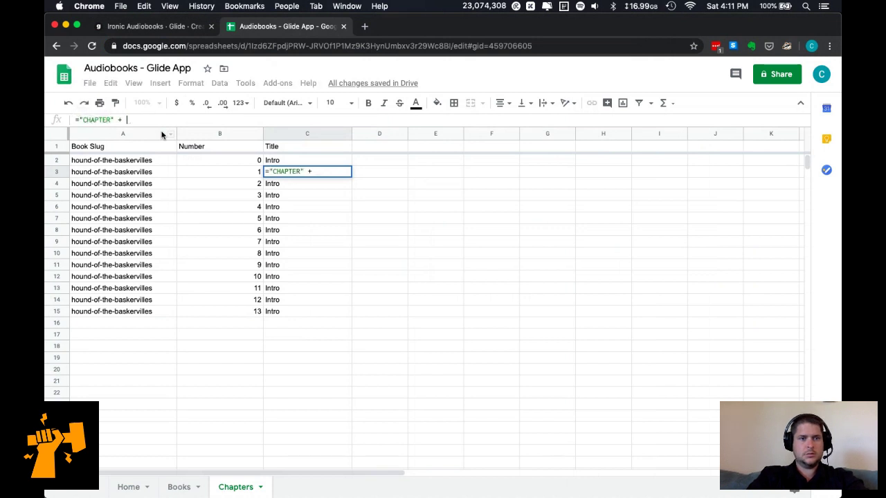
{"action": "left_click", "coordinate": [227, 173]}
{"action": "key", "text": "Return"}
Rewrite C3 as =CONCAT("Chapter ",B3) and fill it down through C15.
{"action": "key", "text": "Up"}
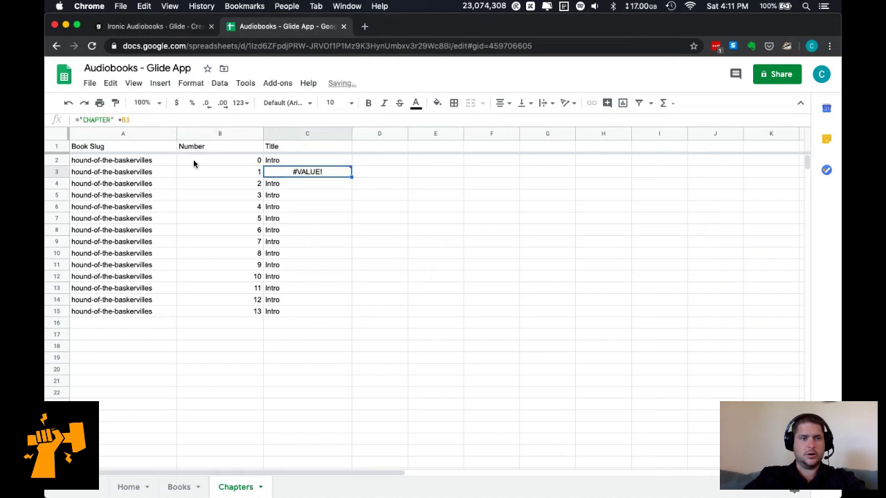
{"action": "left_click", "coordinate": [123, 119]}
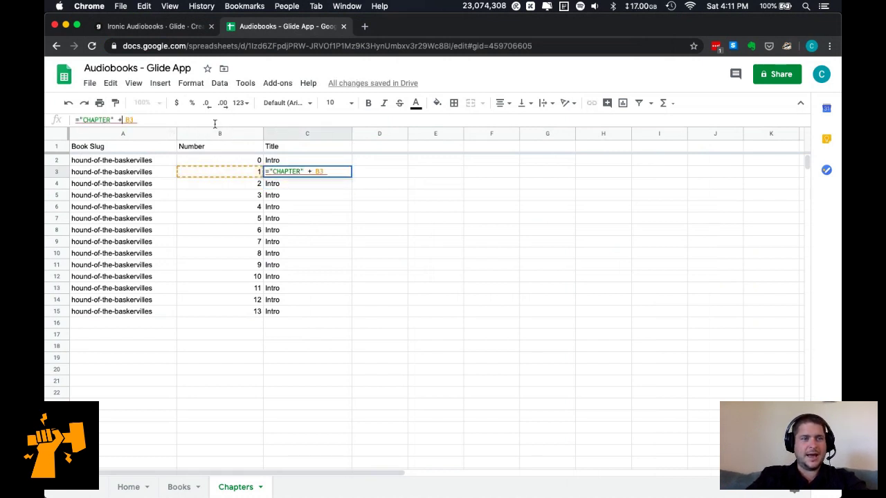
{"action": "key", "text": "ctrl+a"}
{"action": "type", "text": "=C"}
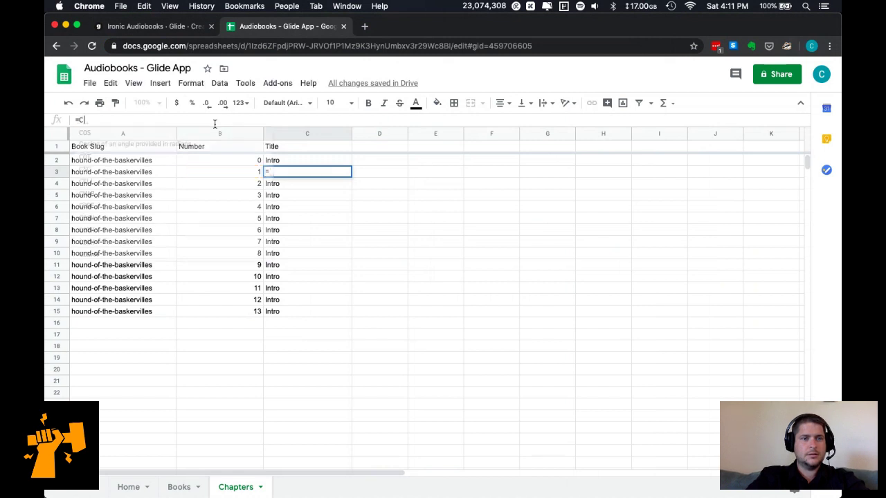
{"action": "type", "text": "ONCAT(\""}
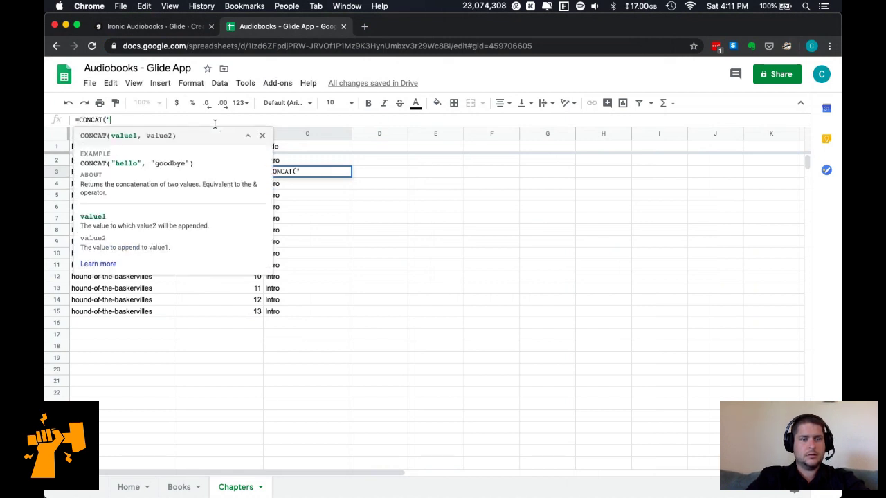
{"action": "type", "text": "Chapter \""}
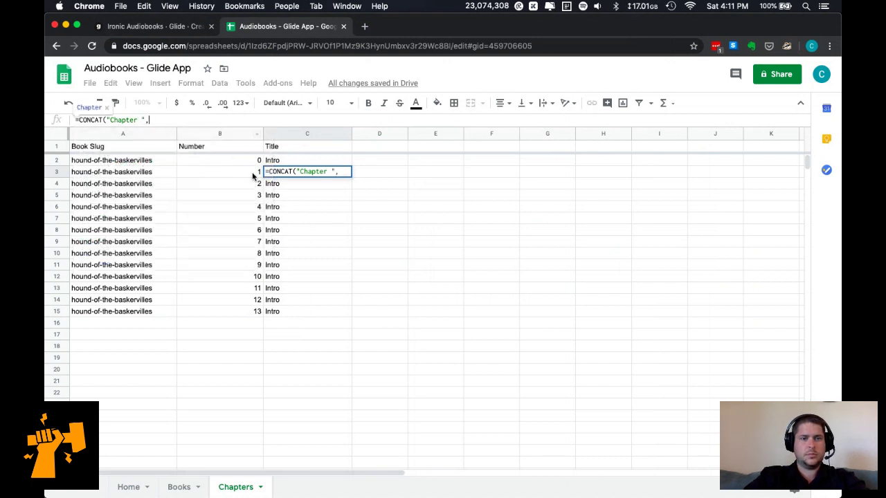
{"action": "type", "text": ","}
{"action": "left_click", "coordinate": [248, 172]}
{"action": "key", "text": "Return"}
{"action": "key", "text": "Up"}
{"action": "key", "text": "ctrl+c"}
{"action": "left_click", "coordinate": [305, 311], "text": "shift"}
{"action": "key", "text": "ctrl+v"}
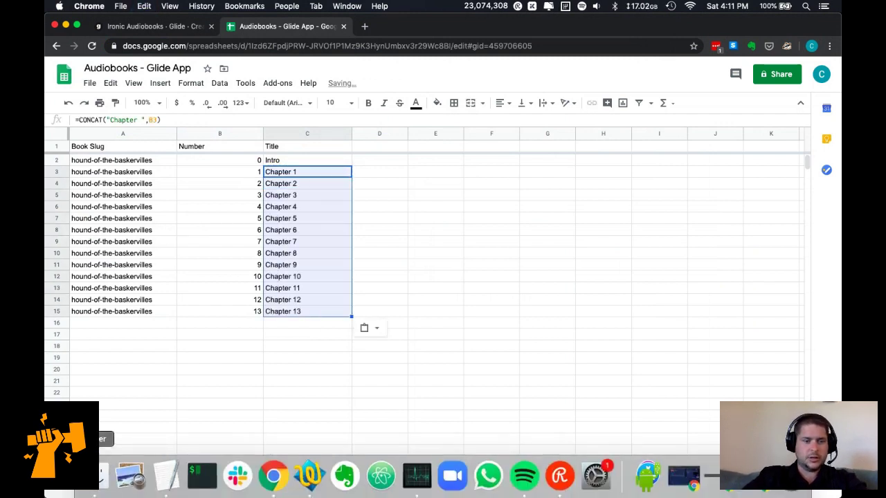
{"action": "left_click", "coordinate": [103, 477]}
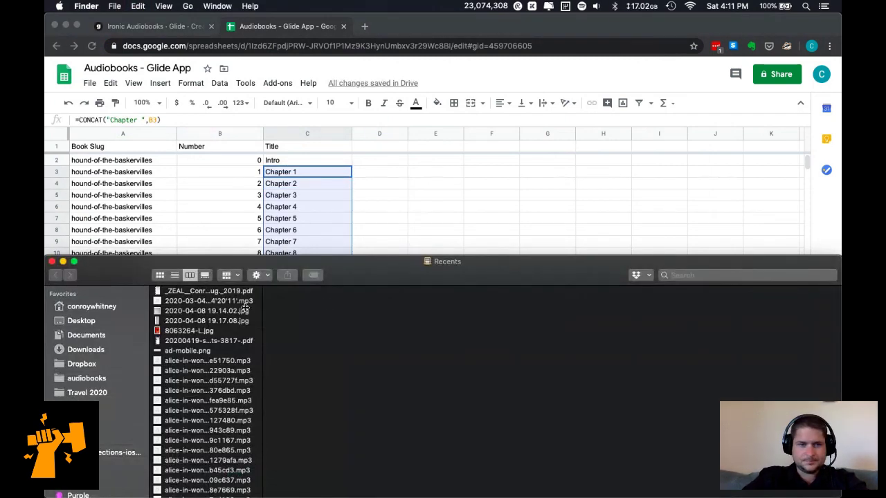
Browse audiobooks > data > books > hound-of-the-baskervilles > brian and widen the file column.
{"action": "left_click", "coordinate": [87, 378]}
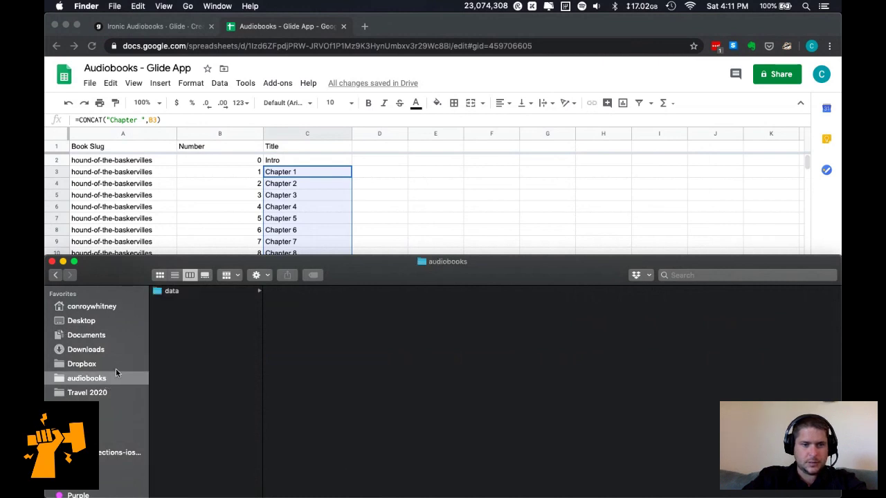
{"action": "left_click", "coordinate": [202, 295]}
{"action": "left_click", "coordinate": [289, 296]}
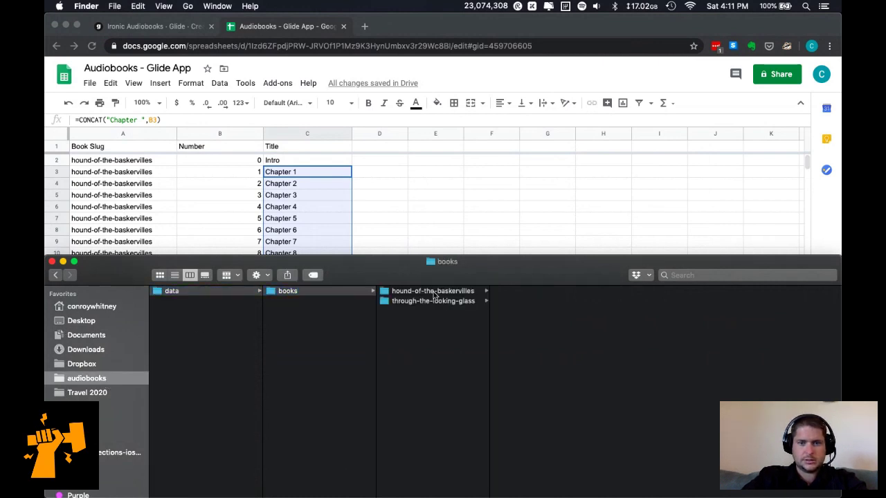
{"action": "left_click", "coordinate": [434, 296]}
{"action": "left_click", "coordinate": [516, 302]}
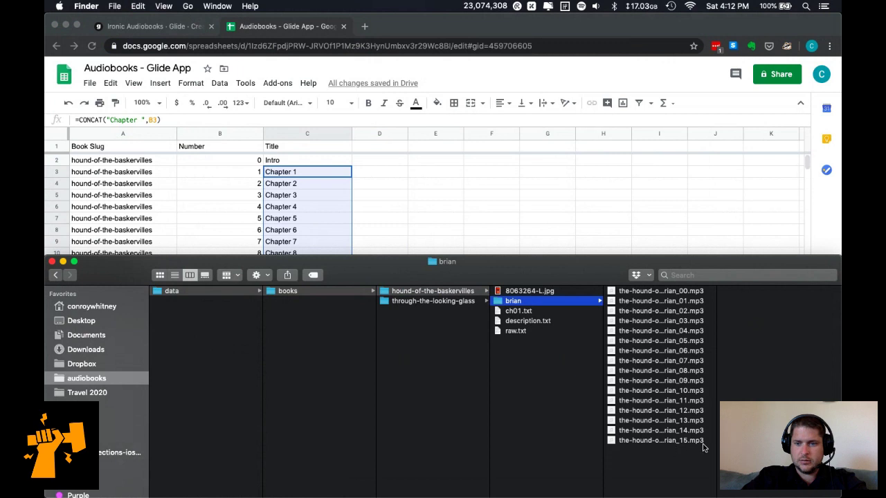
{"action": "left_click_drag", "start_coordinate": [716, 451], "coordinate": [759, 451]}
Add chapter numbers 14 and 15 in B16:B17, with the title formula and slug copied down.
{"action": "key", "text": "super+Tab"}
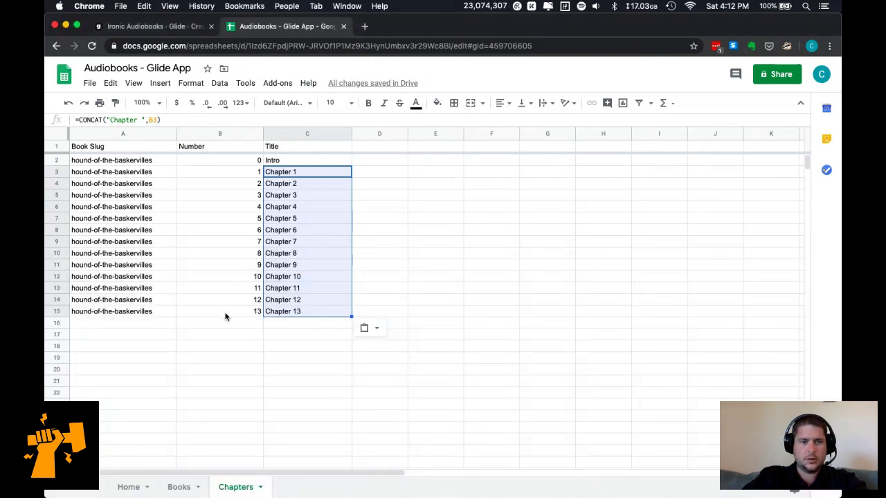
{"action": "left_click", "coordinate": [232, 322]}
{"action": "type", "text": "14"}
{"action": "key", "text": "Return"}
{"action": "type", "text": "15"}
{"action": "key", "text": "Return"}
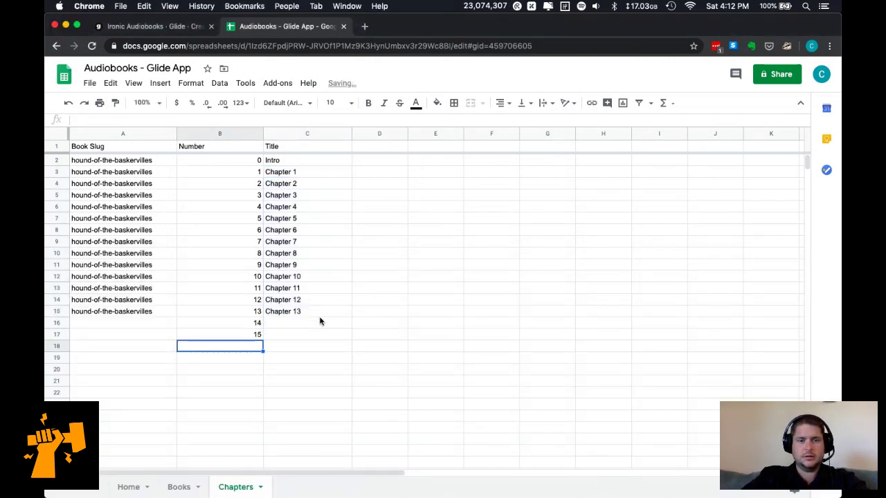
{"action": "left_click_drag", "start_coordinate": [321, 313], "coordinate": [316, 337]}
{"action": "key", "text": "ctrl+v"}
{"action": "left_click", "coordinate": [160, 310]}
{"action": "key", "text": "ctrl+c"}
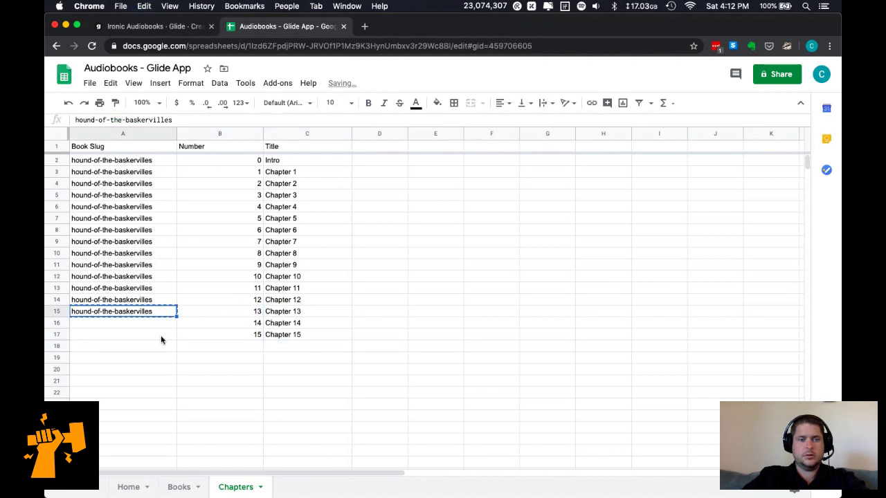
{"action": "left_click", "coordinate": [161, 335], "text": "shift"}
{"action": "key", "text": "ctrl+v"}
Paste the titles in C2:C17 back as plain values only.
{"action": "left_click", "coordinate": [284, 162]}
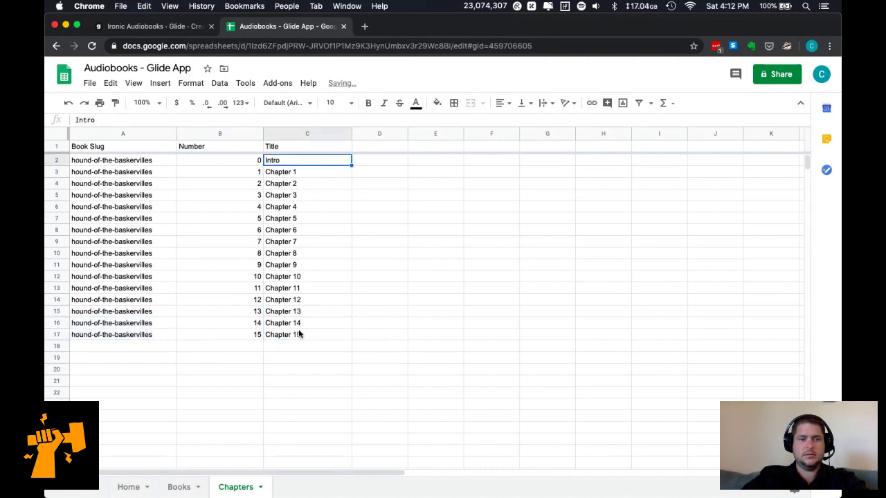
{"action": "left_click", "coordinate": [297, 335], "text": "shift"}
{"action": "right_click", "coordinate": [310, 162]}
{"action": "mouse_move", "coordinate": [373, 153]}
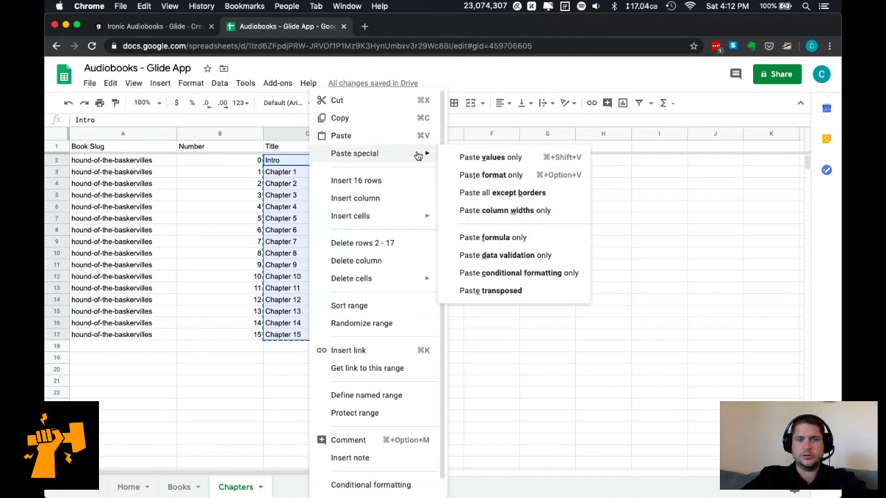
{"action": "left_click", "coordinate": [489, 157]}
{"action": "left_click", "coordinate": [380, 268]}
{"action": "left_click", "coordinate": [293, 253]}
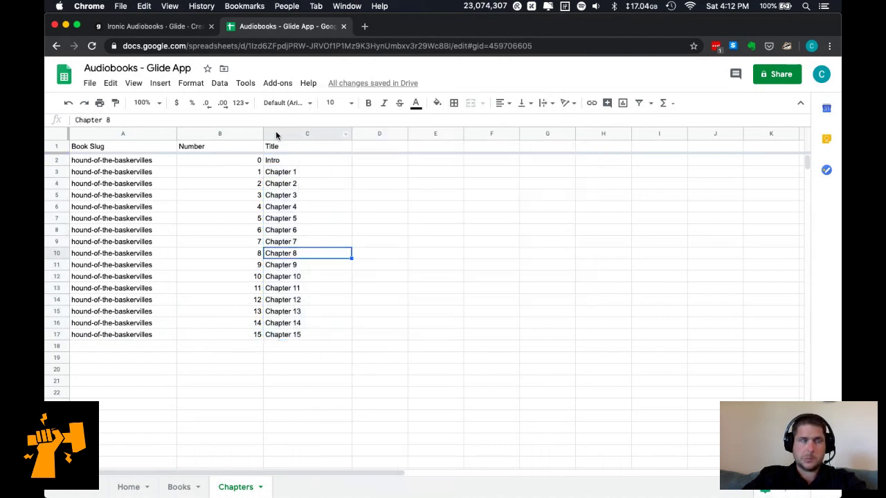
{"action": "left_click", "coordinate": [62, 146]}
{"action": "left_click", "coordinate": [179, 487]}
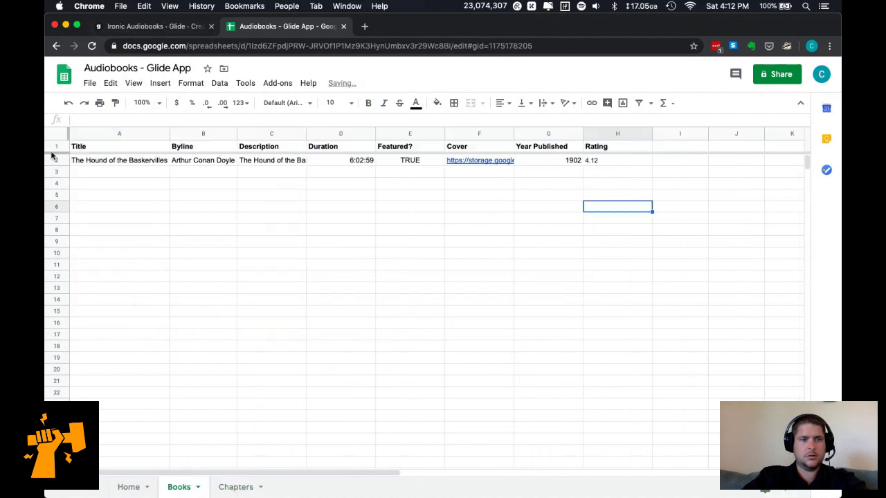
On the Home sheet, freeze the header row and widen column A, Photo and About.
{"action": "left_click", "coordinate": [129, 487]}
{"action": "left_click_drag", "start_coordinate": [56, 136], "coordinate": [56, 150]}
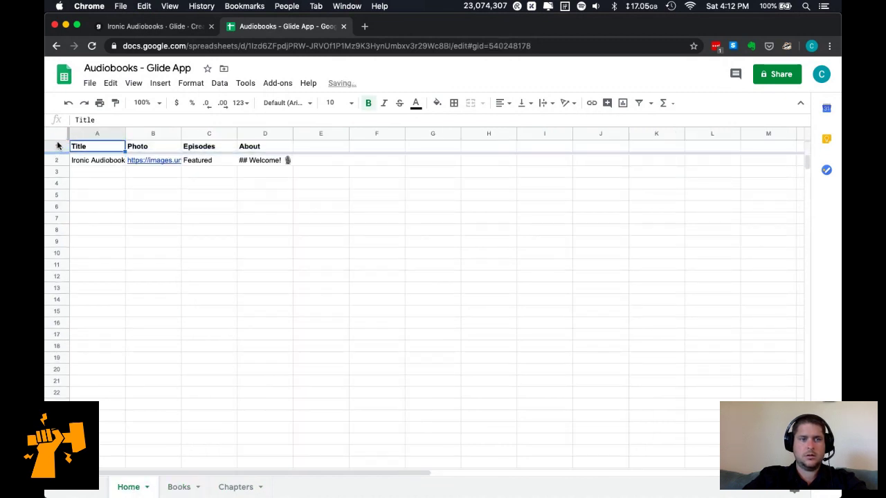
{"action": "double_click", "coordinate": [126, 131]}
{"action": "left_click_drag", "start_coordinate": [131, 132], "coordinate": [158, 134]}
{"action": "left_click_drag", "start_coordinate": [213, 134], "coordinate": [308, 130]}
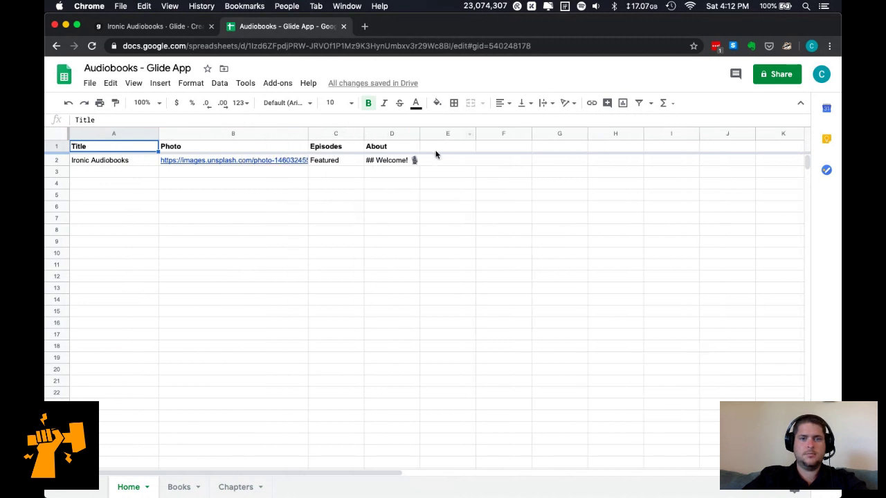
{"action": "left_click_drag", "start_coordinate": [503, 135], "coordinate": [503, 133]}
Insert a new column headed Slug before Title on the Books sheet.
{"action": "left_click", "coordinate": [181, 488]}
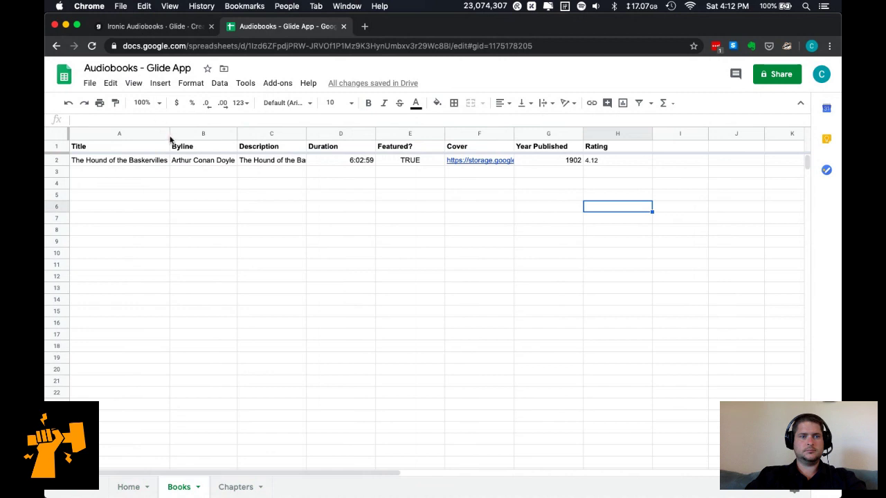
{"action": "left_click", "coordinate": [119, 134]}
{"action": "right_click", "coordinate": [120, 134]}
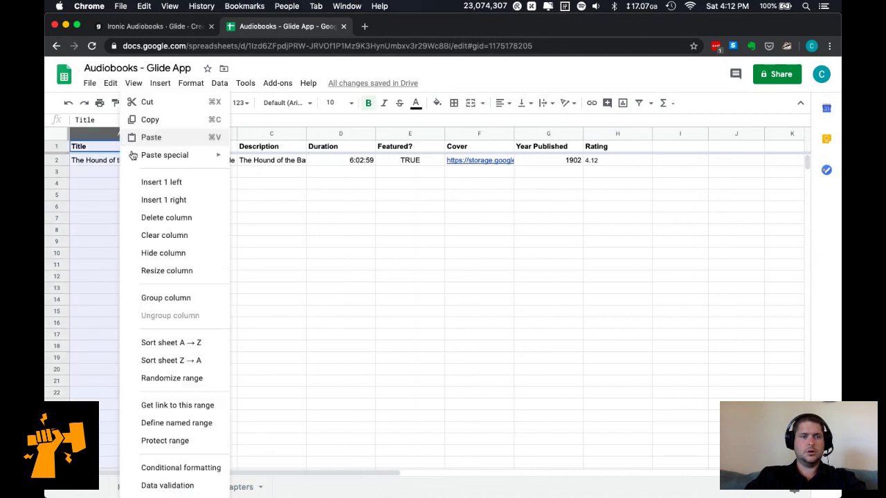
{"action": "left_click", "coordinate": [153, 182]}
{"action": "left_click", "coordinate": [94, 148]}
{"action": "type", "text": "Slug"}
{"action": "key", "text": "Return"}
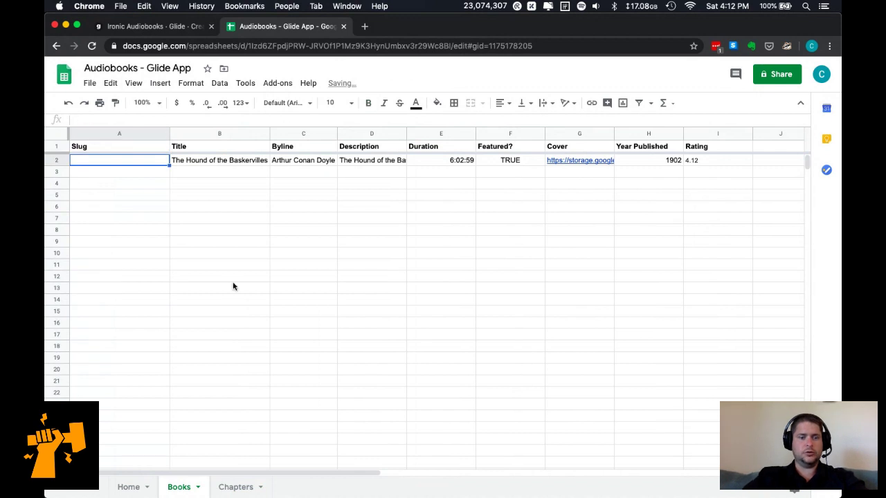
Copy the hound-of-the-baskervilles slug from Chapters into Books A2, then widen Byline and Title.
{"action": "left_click", "coordinate": [235, 487]}
{"action": "left_click", "coordinate": [113, 163]}
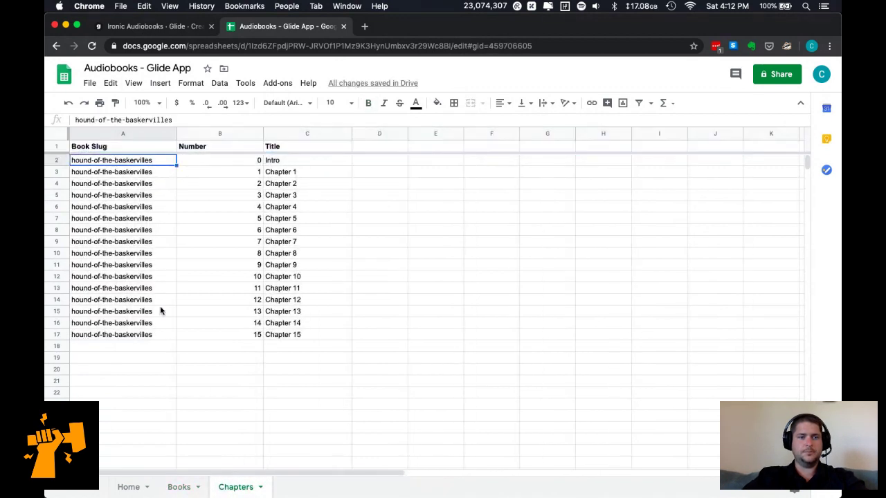
{"action": "left_click", "coordinate": [180, 488]}
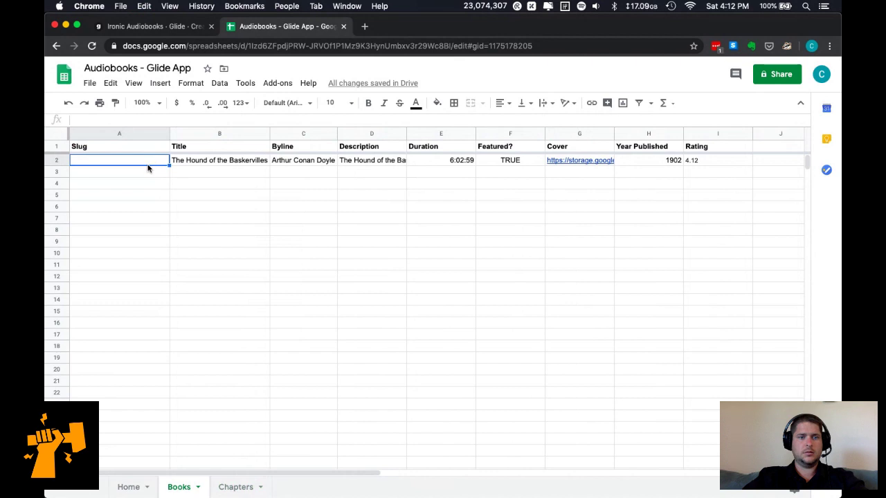
{"action": "key", "text": "cmd+v"}
{"action": "left_click", "coordinate": [208, 229]}
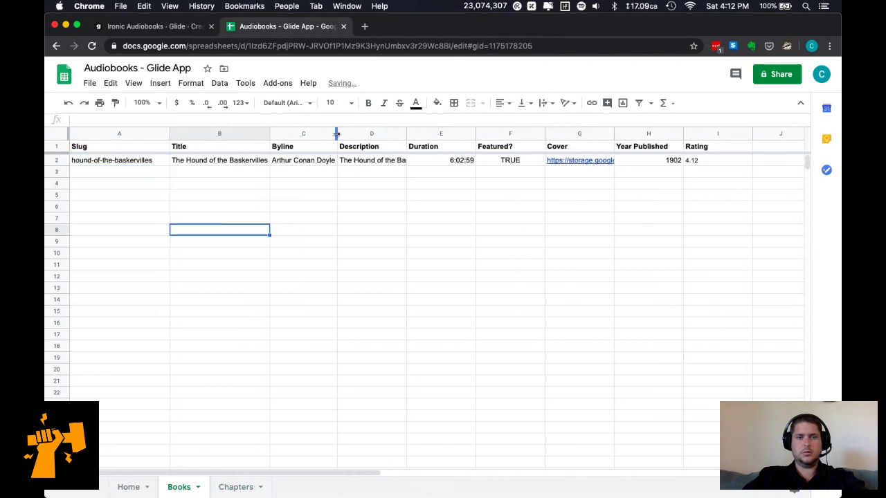
{"action": "left_click_drag", "start_coordinate": [338, 134], "coordinate": [360, 134]}
{"action": "left_click_drag", "start_coordinate": [270, 134], "coordinate": [292, 134]}
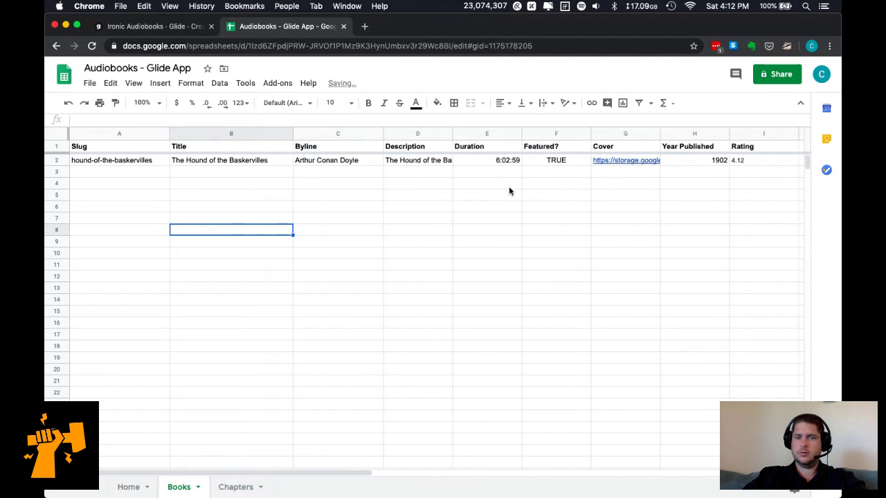
Add a Duration header in cell D1 of the Chapters sheet.
{"action": "left_click", "coordinate": [240, 488]}
{"action": "left_click", "coordinate": [374, 146]}
{"action": "type", "text": "Duration"}
{"action": "key", "text": "Return"}
Open hound-of-the-baskervilles-chapter-durations.txt in TextWrangler via Open Recent and copy the chapter times.
{"action": "key", "text": "super+Tab"}
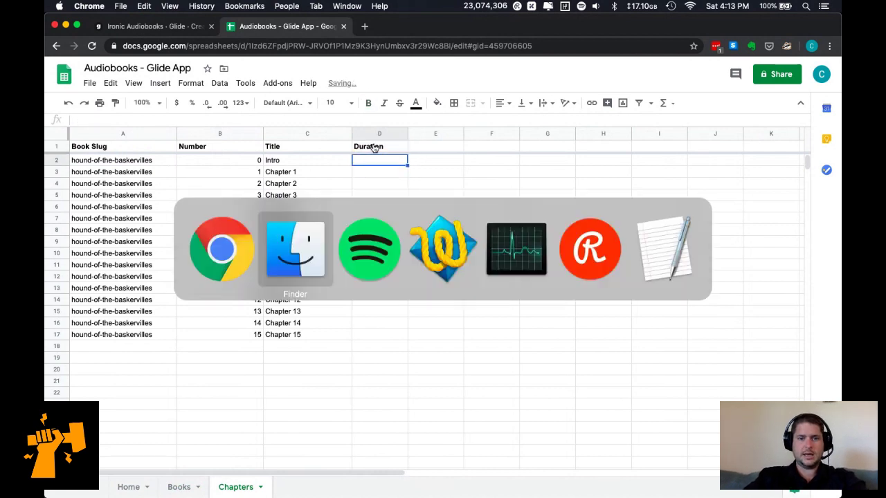
{"action": "key", "text": "super+Tab"}
{"action": "left_click", "coordinate": [142, 6]}
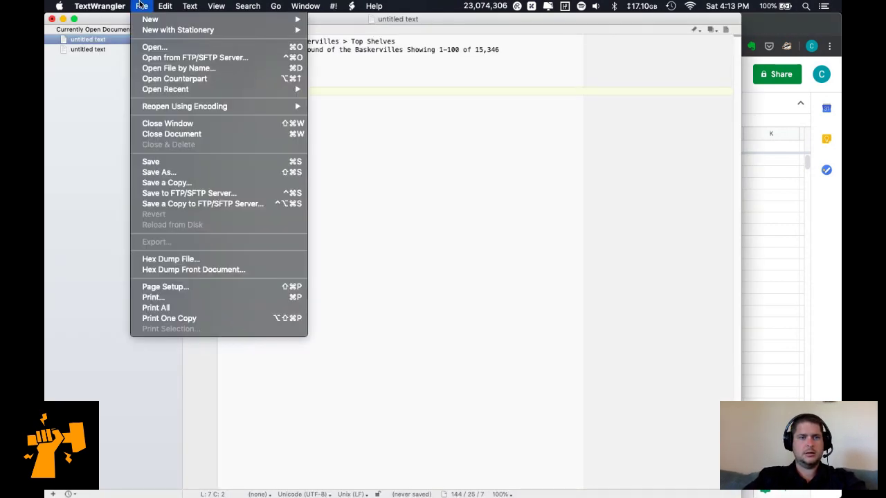
{"action": "mouse_move", "coordinate": [217, 90]}
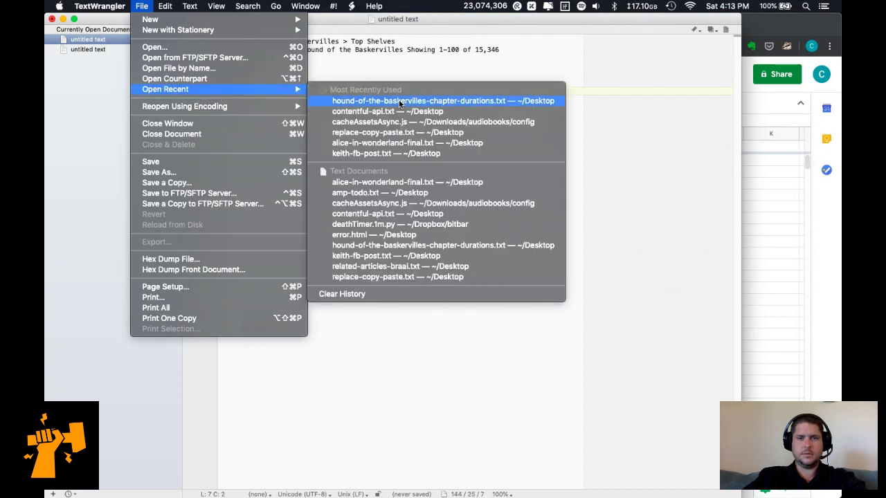
{"action": "left_click", "coordinate": [399, 101]}
{"action": "left_click", "coordinate": [289, 69]}
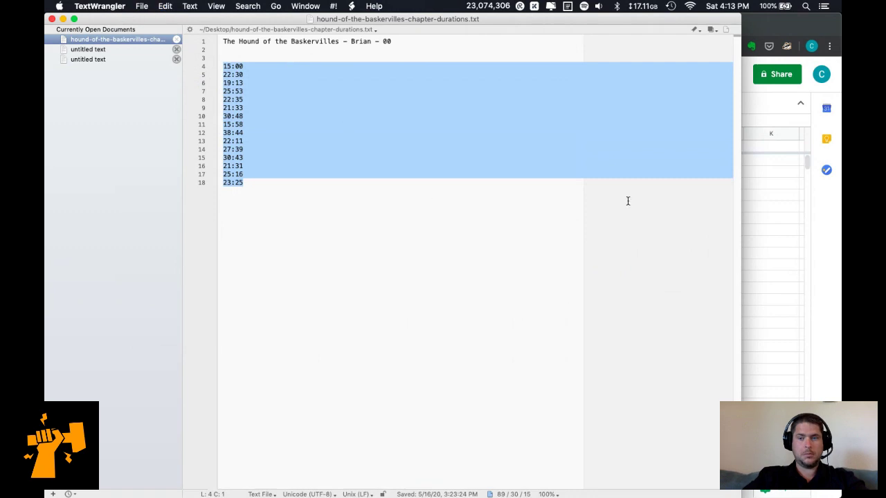
{"action": "left_click", "coordinate": [764, 236]}
Paste the fifteen chapter durations from D3 down, leaving the Intro cell D2 empty.
{"action": "left_click", "coordinate": [386, 173]}
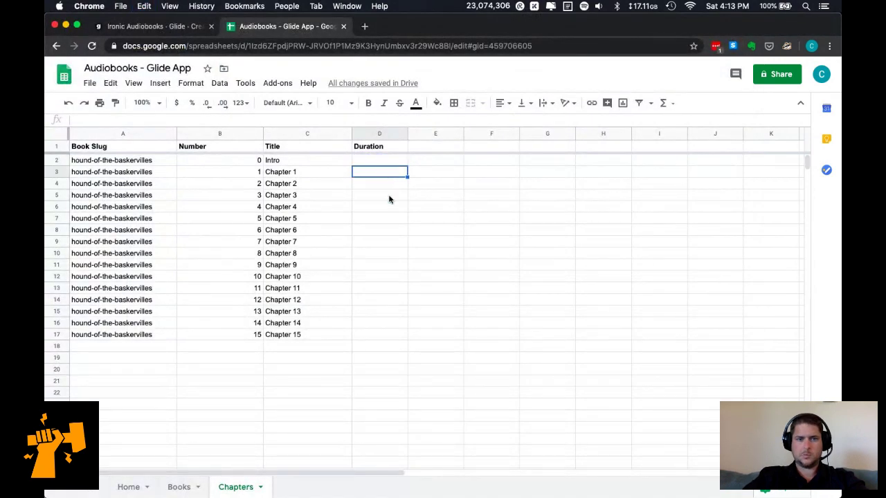
{"action": "type", "text": "15:00 22:30 19:13 25:53:00 22:35 21:33 30:48:00 15:58 38:44:00 22:11 27:39:00 30:43:00 21:31 25:16:00 23:25"}
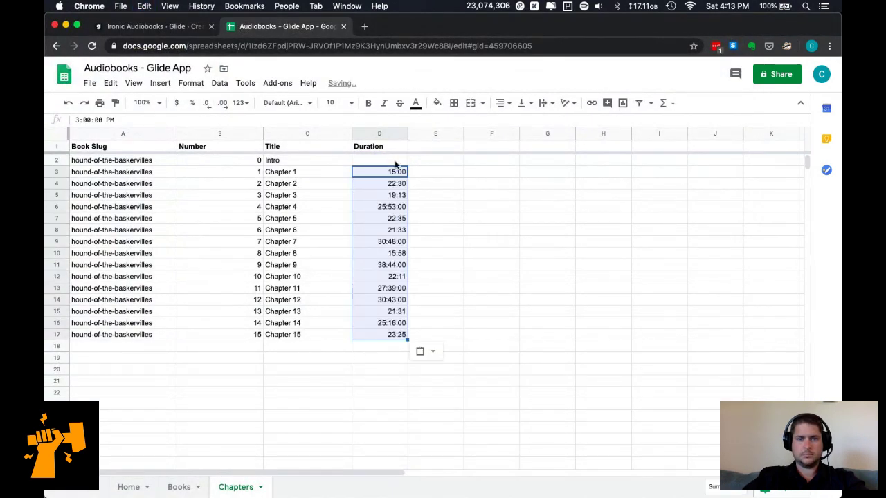
{"action": "left_click", "coordinate": [396, 163]}
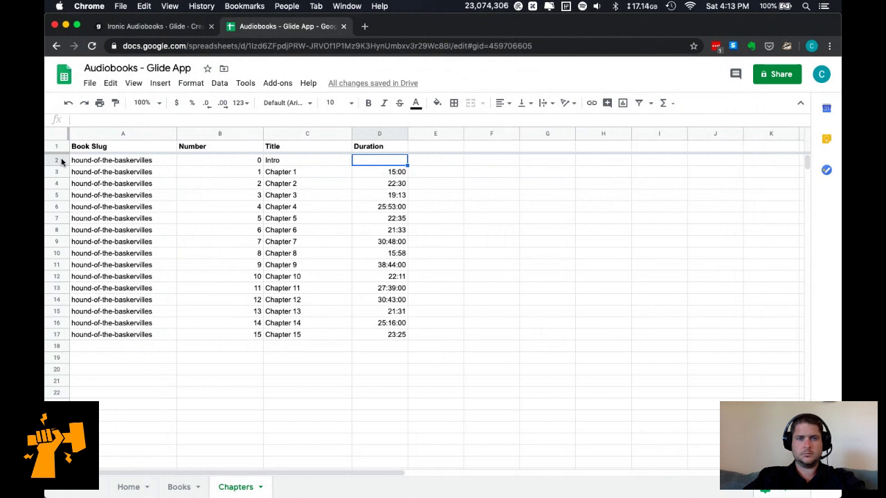
{"action": "key", "text": "super+Tab"}
{"action": "key", "text": "super+Tab"}
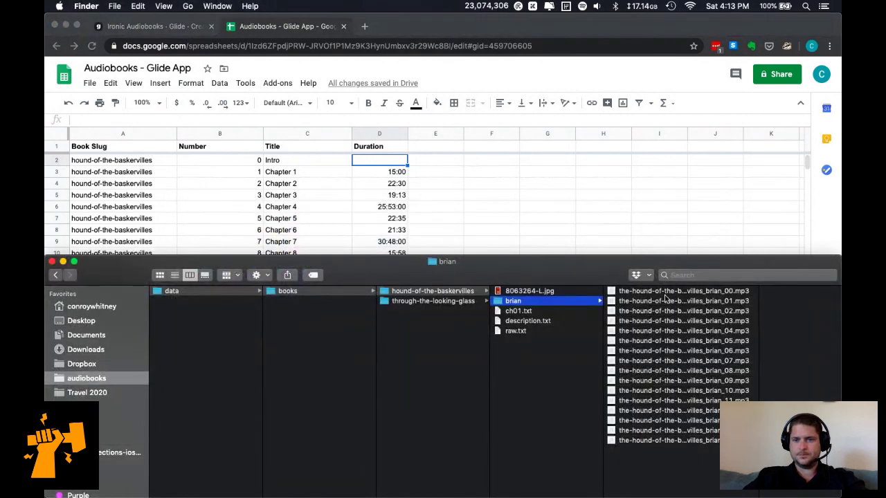
{"action": "left_click", "coordinate": [676, 291]}
Quick Look the intro mp3 to read its length, then enter 0:08 in the Intro's Duration cell.
{"action": "key", "text": "space"}
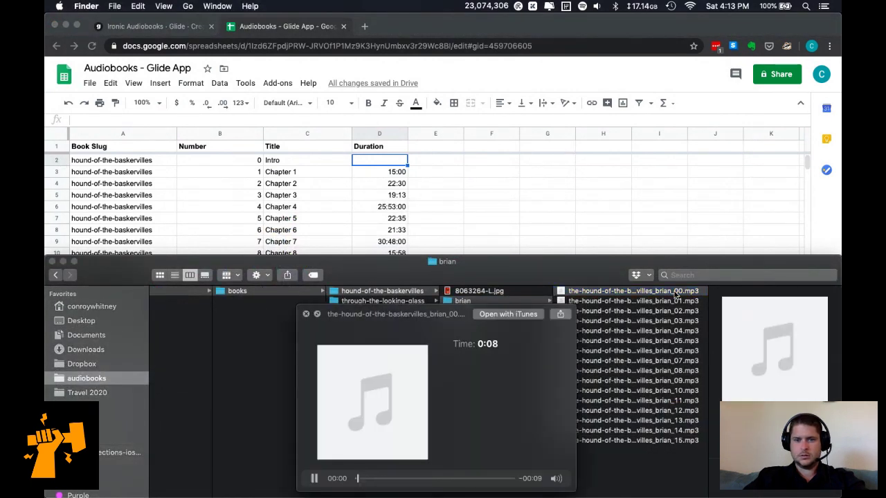
{"action": "key", "text": "space"}
{"action": "left_click", "coordinate": [382, 157]}
{"action": "type", "text": "0:08"}
{"action": "key", "text": "Return"}
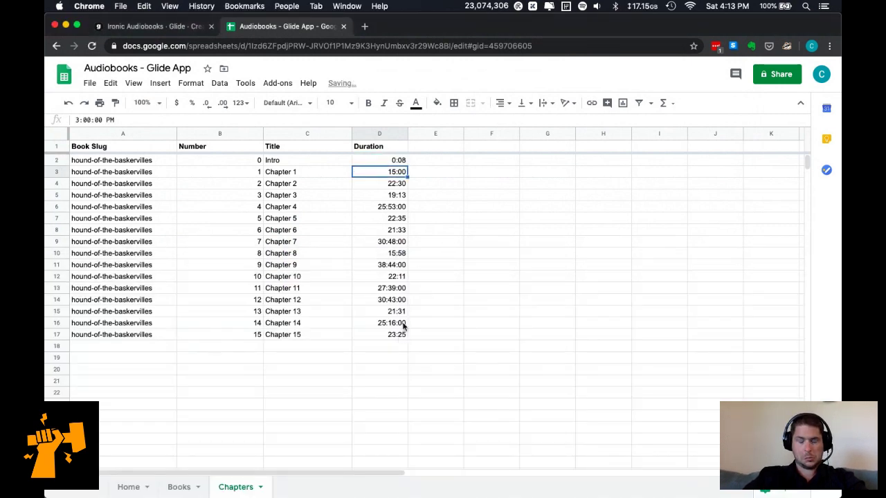
Edit Chapter 4's duration 25:53:00 to remove the trailing seconds.
{"action": "left_click", "coordinate": [402, 206]}
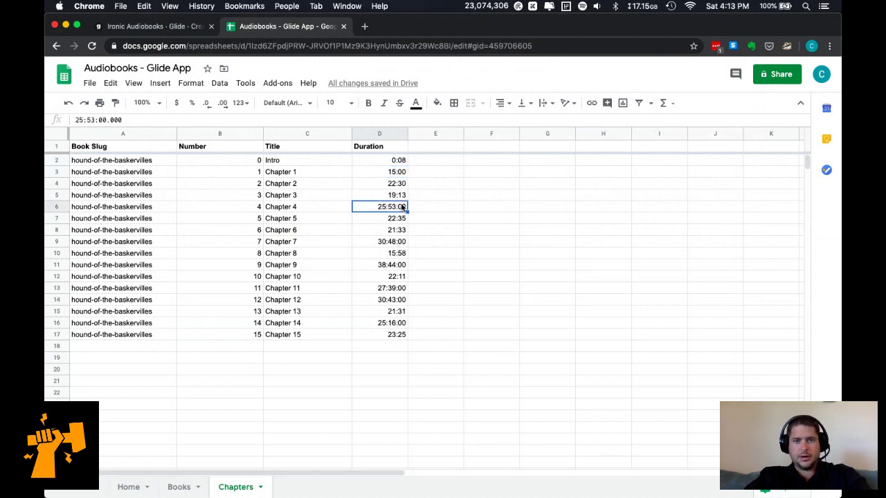
{"action": "left_click", "coordinate": [98, 120]}
{"action": "key", "text": "Delete"}
{"action": "key", "text": "Delete"}
{"action": "key", "text": "Delete"}
{"action": "key", "text": "Delete"}
{"action": "key", "text": "Delete"}
{"action": "key", "text": "Delete"}
{"action": "key", "text": "Return"}
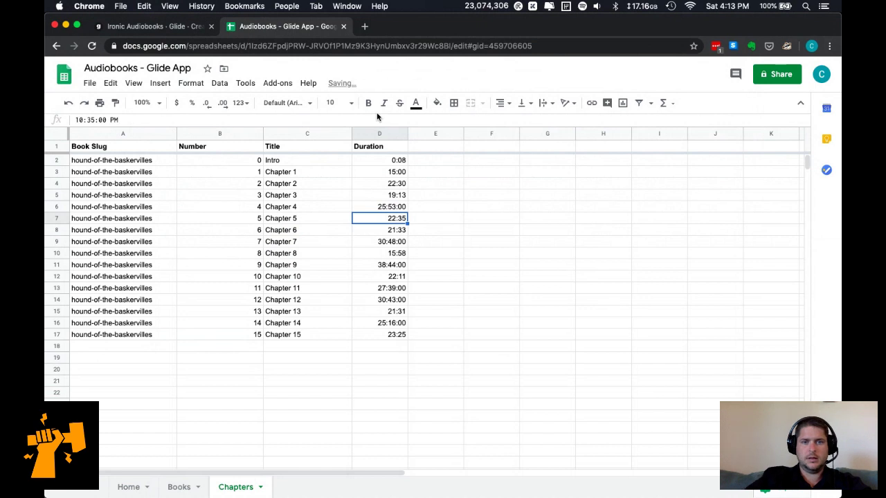
{"action": "key", "text": "Up"}
Format the entire Duration column with the Duration number format.
{"action": "left_click", "coordinate": [393, 132]}
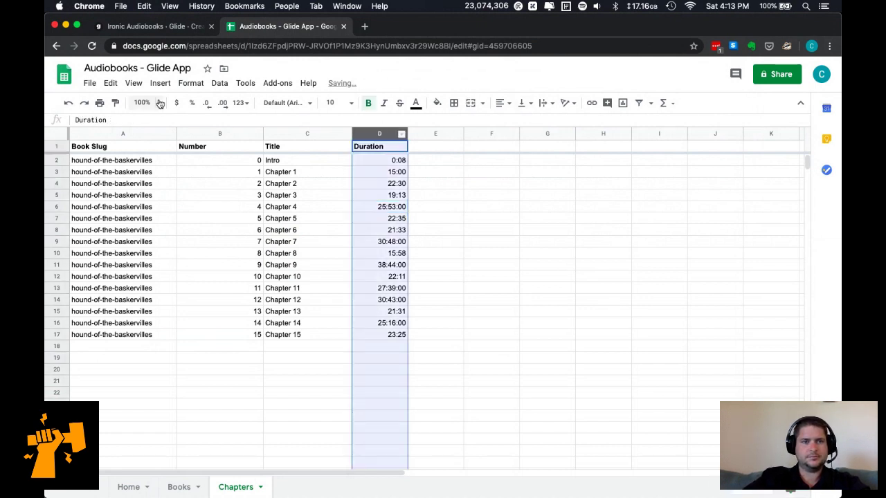
{"action": "left_click", "coordinate": [190, 83]}
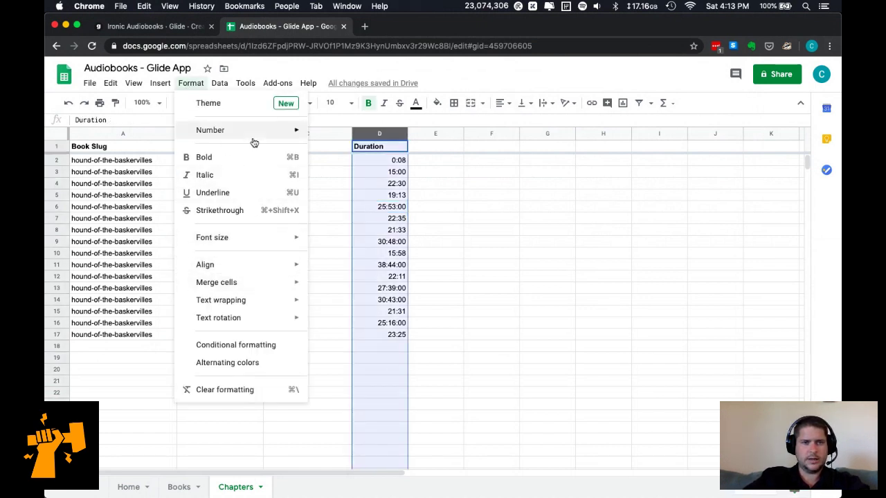
{"action": "mouse_move", "coordinate": [273, 132]}
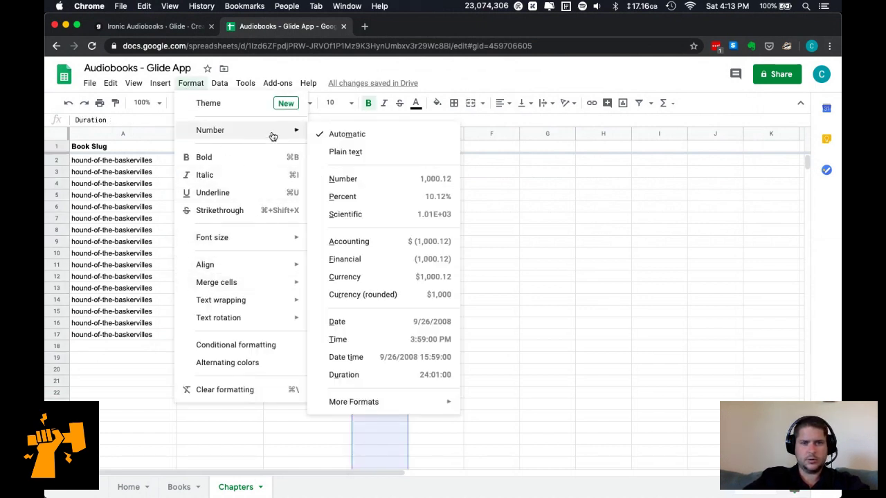
{"action": "left_click", "coordinate": [399, 377]}
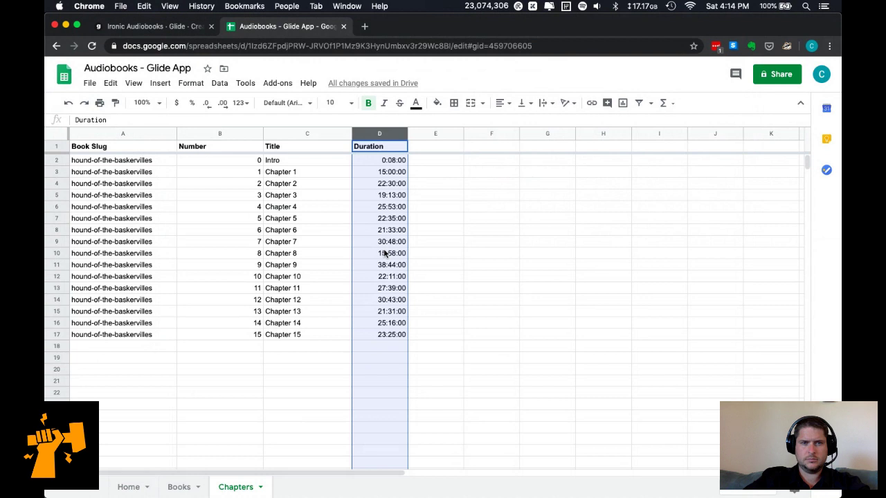
Apply a custom mm:ss number format to the Duration column by removing the hours part.
{"action": "left_click", "coordinate": [158, 83]}
{"action": "mouse_move", "coordinate": [111, 83]}
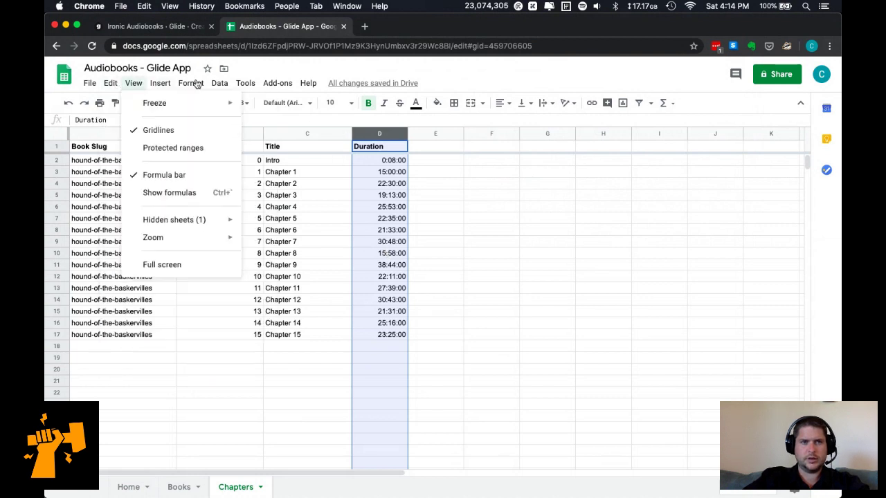
{"action": "mouse_move", "coordinate": [191, 83]}
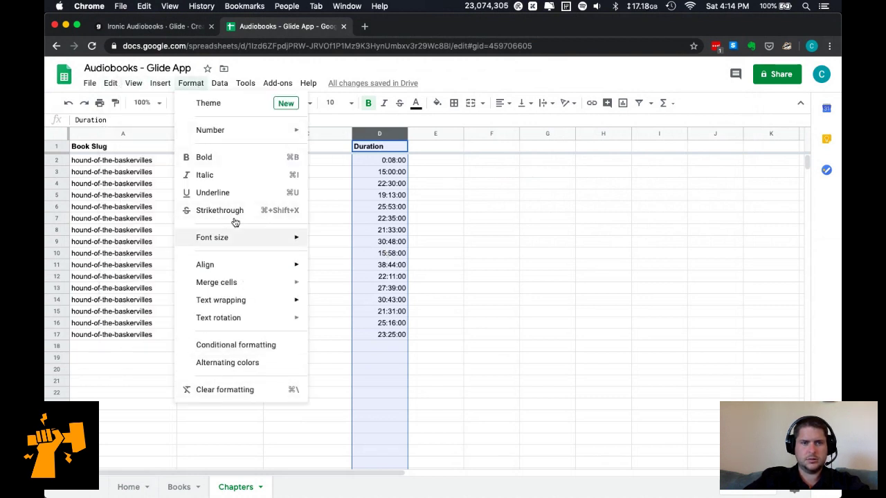
{"action": "mouse_move", "coordinate": [235, 135]}
{"action": "mouse_move", "coordinate": [430, 401]}
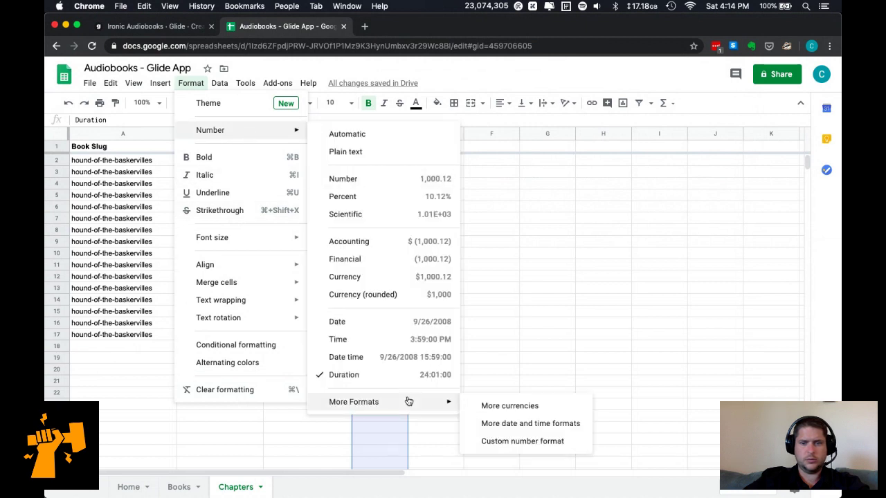
{"action": "left_click", "coordinate": [518, 442]}
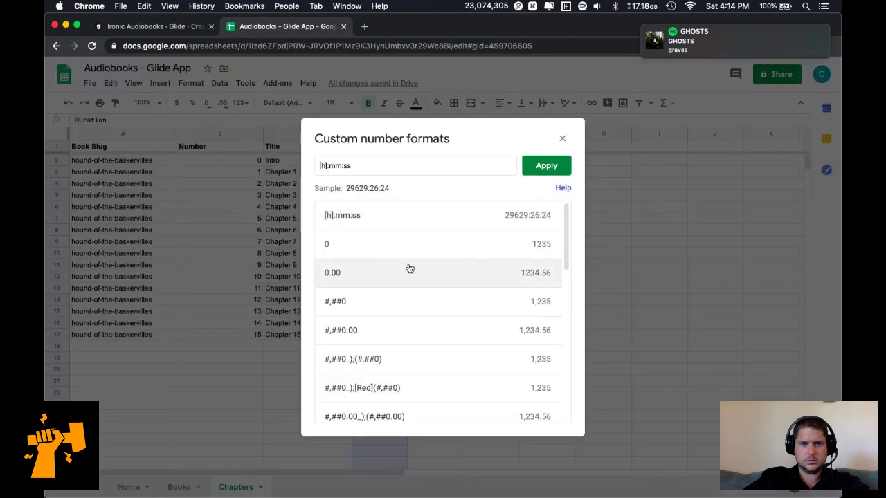
{"action": "left_click", "coordinate": [329, 167]}
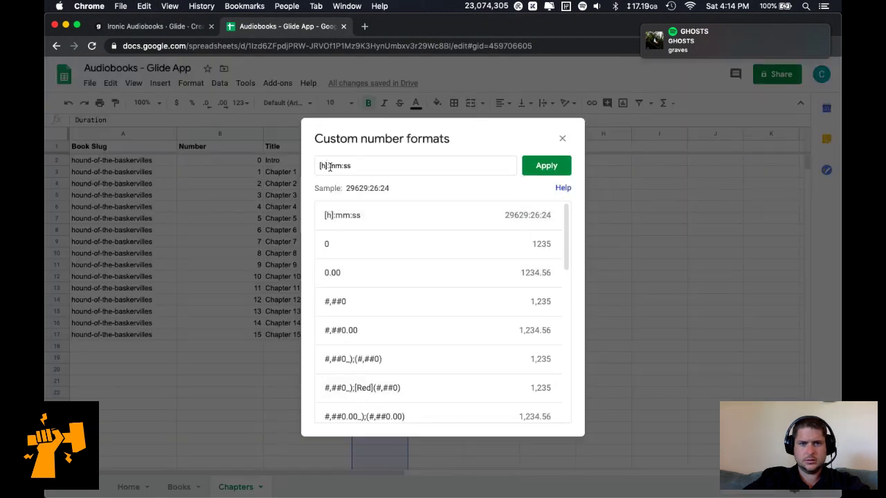
{"action": "key", "text": "shift+super+Left"}
{"action": "key", "text": "BackSpace"}
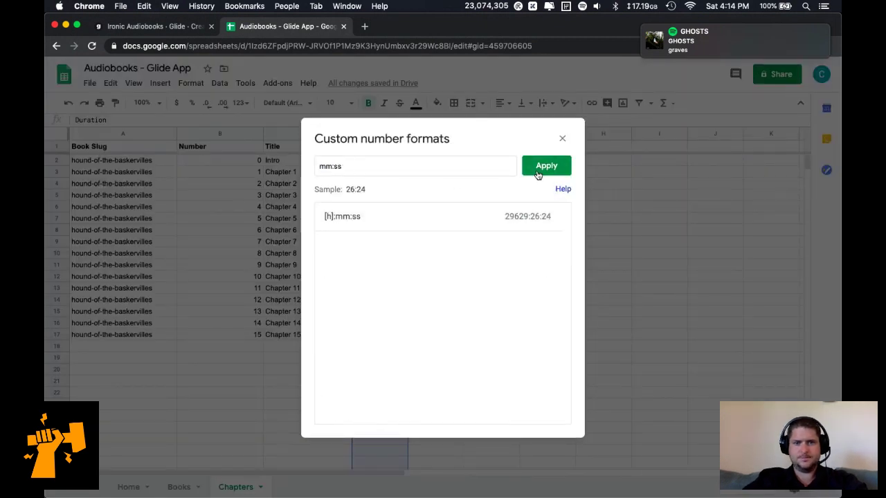
{"action": "left_click", "coordinate": [543, 169]}
{"action": "left_click", "coordinate": [400, 314]}
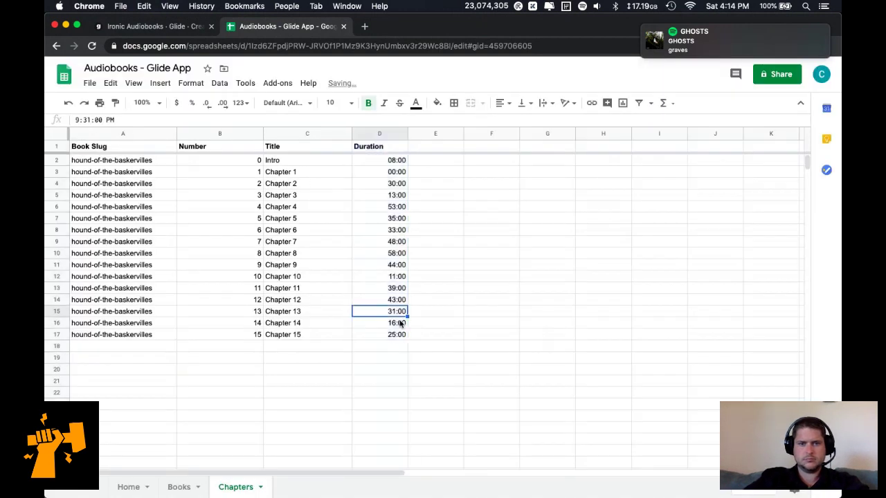
{"action": "left_click", "coordinate": [392, 160]}
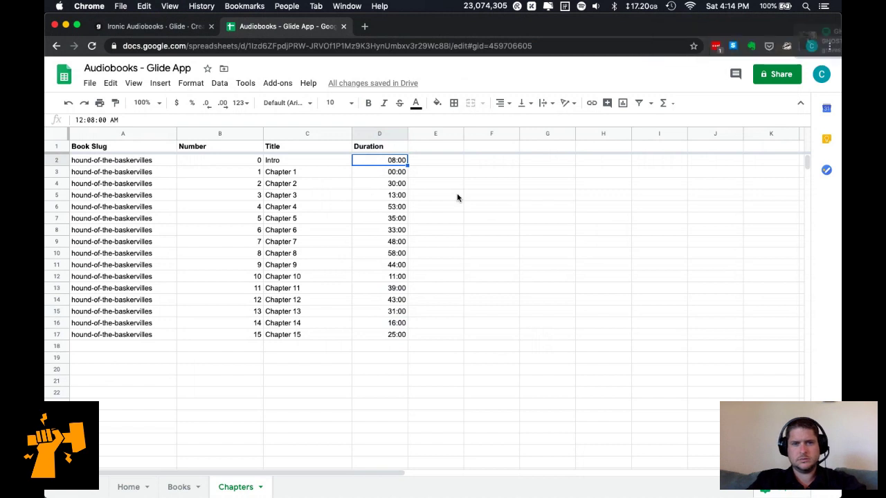
In the durations text file, make the Intro line read 00:08 and select all durations below it.
{"action": "key", "text": "super+Tab"}
{"action": "key", "text": "super+Tab"}
{"action": "key", "text": "Tab"}
{"action": "type", "text": "0"}
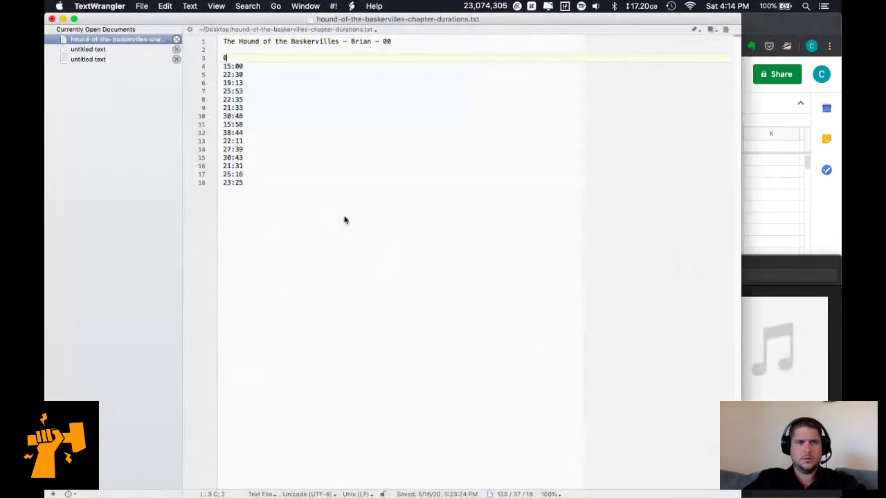
{"action": "key", "text": "BackSpace"}
{"action": "type", "text": "00:0"}
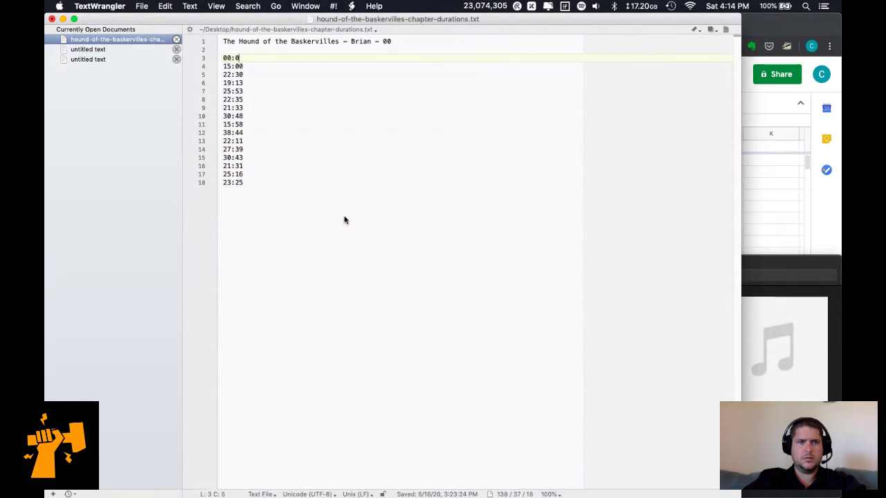
{"action": "key", "text": "shift+super+Down"}
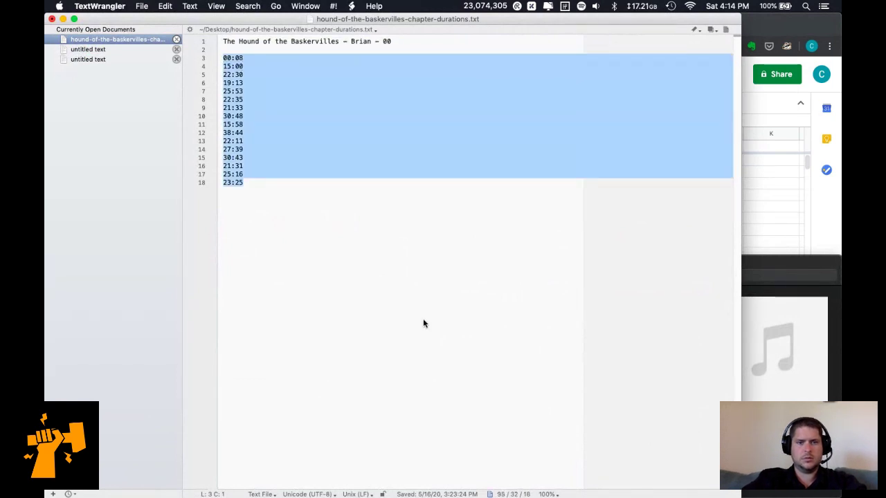
{"action": "key", "text": "super+Tab"}
{"action": "key", "text": "super+Tab"}
{"action": "key", "text": "super+Tab"}
{"action": "key", "text": "super+Tab"}
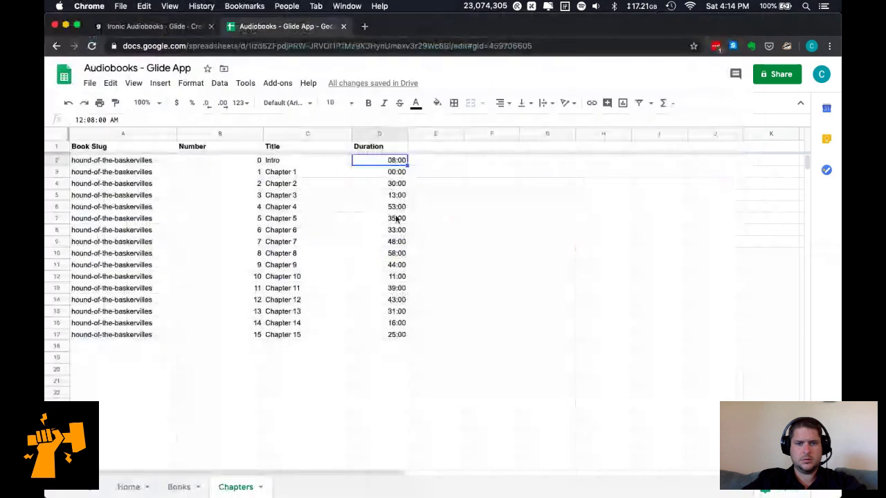
Paste the sixteen durations into D2:D17 and format them as Duration.
{"action": "left_click", "coordinate": [396, 335], "text": "shift"}
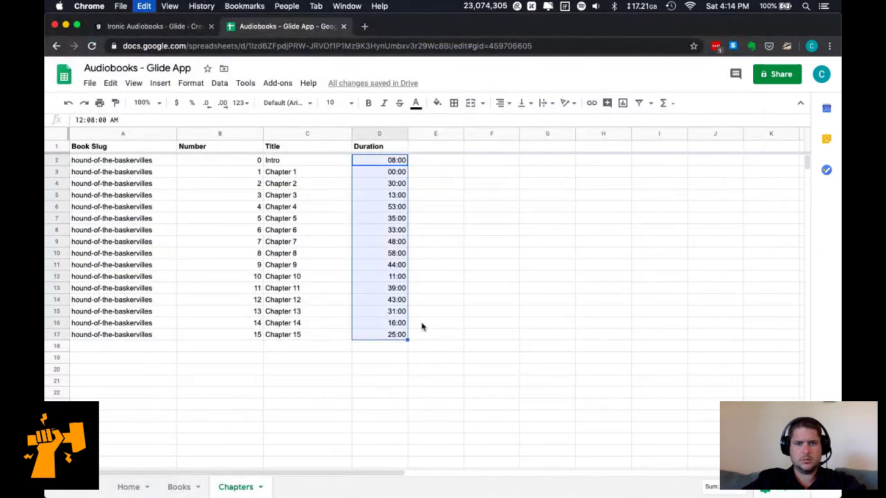
{"action": "type", "text": "08:00 00:00 30:00 13:00 53:00 35:00 33:00 48:00 58:00 44:00 11:00 39:00 43:00 31:00 16:00 25:00"}
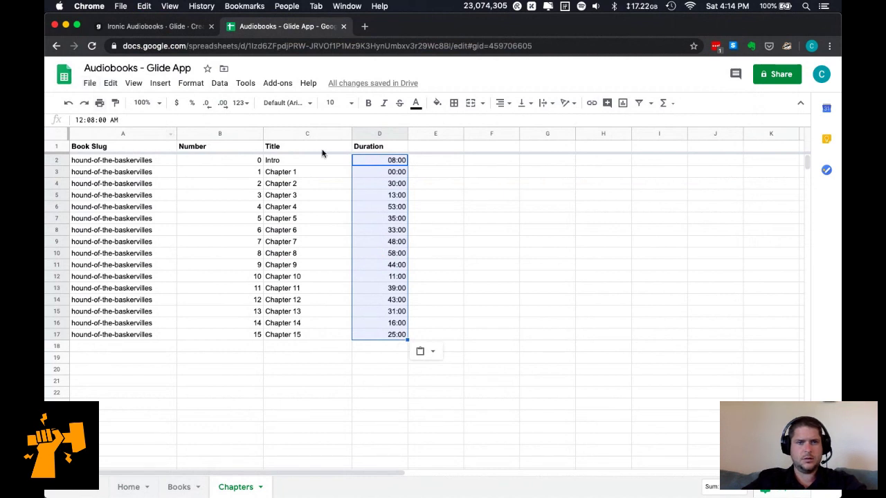
{"action": "left_click", "coordinate": [190, 84]}
{"action": "mouse_move", "coordinate": [248, 131]}
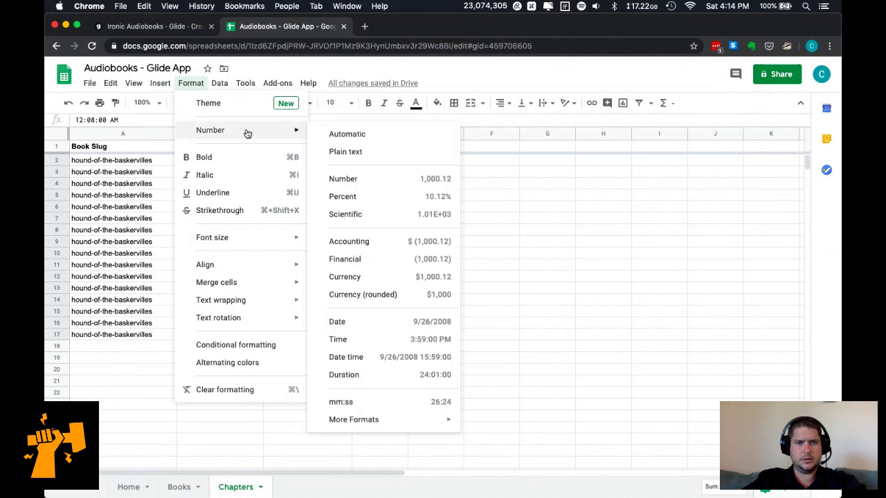
{"action": "left_click", "coordinate": [398, 377]}
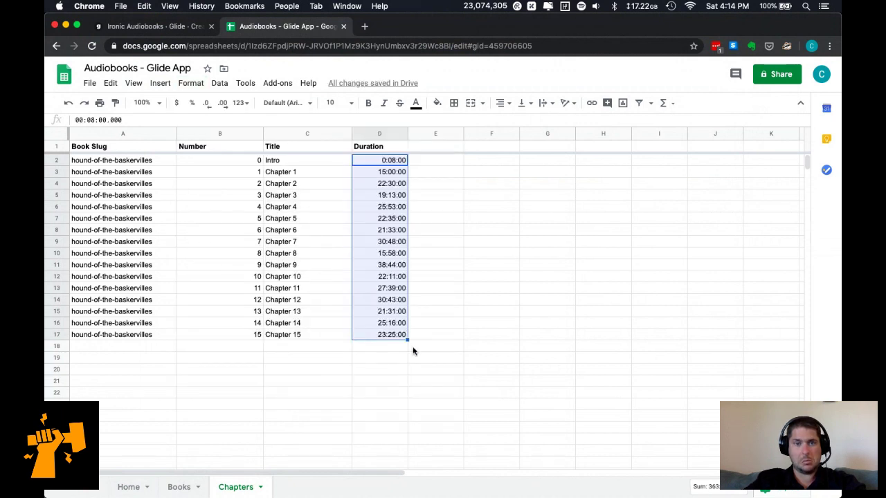
{"action": "key", "text": "super+Tab"}
{"action": "key", "text": "Left"}
Prefix each of the sixteen duration lines with 00: so they read 00:00:08 through 00:23:25.
{"action": "type", "text": "00:"}
{"action": "key", "text": "Down"}
{"action": "key", "text": "Left"}
{"action": "key", "text": "Left"}
{"action": "key", "text": "Left"}
{"action": "type", "text": "00:"}
{"action": "key", "text": "Down"}
{"action": "key", "text": "Left"}
{"action": "key", "text": "Left"}
{"action": "key", "text": "Left"}
{"action": "type", "text": "00:"}
{"action": "key", "text": "Down"}
{"action": "key", "text": "Left"}
{"action": "key", "text": "Left"}
{"action": "key", "text": "Left"}
{"action": "type", "text": "00:"}
{"action": "key", "text": "Down"}
{"action": "key", "text": "Left"}
{"action": "key", "text": "Left"}
{"action": "key", "text": "Left"}
{"action": "type", "text": "00:"}
{"action": "key", "text": "Down"}
{"action": "key", "text": "Left"}
{"action": "key", "text": "Left"}
{"action": "key", "text": "Left"}
{"action": "type", "text": "00:"}
{"action": "key", "text": "Down"}
{"action": "key", "text": "Left"}
{"action": "key", "text": "Left"}
{"action": "key", "text": "Left"}
{"action": "type", "text": "00:"}
{"action": "key", "text": "Down"}
{"action": "key", "text": "Left"}
{"action": "key", "text": "Left"}
{"action": "key", "text": "Left"}
{"action": "key", "text": "0"}
{"action": "key", "text": "0"}
{"action": "key", "text": "colon"}
{"action": "key", "text": "Down"}
{"action": "key", "text": "Left"}
{"action": "key", "text": "Left"}
{"action": "key", "text": "Left"}
{"action": "key", "text": "0"}
{"action": "key", "text": "0"}
{"action": "key", "text": "colon"}
{"action": "key", "text": "Down"}
{"action": "key", "text": "Left"}
{"action": "key", "text": "Left"}
{"action": "key", "text": "Left"}
{"action": "key", "text": "0"}
{"action": "key", "text": "0"}
{"action": "key", "text": "colon"}
{"action": "key", "text": "Down"}
{"action": "key", "text": "Left"}
{"action": "key", "text": "Left"}
{"action": "key", "text": "Left"}
{"action": "key", "text": "0"}
{"action": "key", "text": "0"}
{"action": "key", "text": "colon"}
{"action": "key", "text": "Down"}
{"action": "key", "text": "Left"}
{"action": "key", "text": "Left"}
{"action": "key", "text": "Left"}
{"action": "key", "text": "0"}
{"action": "key", "text": "0"}
{"action": "key", "text": "colon"}
{"action": "key", "text": "Down"}
{"action": "key", "text": "Left"}
{"action": "key", "text": "Left"}
{"action": "key", "text": "Left"}
{"action": "key", "text": "0"}
{"action": "key", "text": "0"}
{"action": "key", "text": "colon"}
{"action": "key", "text": "Down"}
{"action": "key", "text": "Left"}
{"action": "key", "text": "Left"}
{"action": "key", "text": "Left"}
{"action": "key", "text": "0"}
{"action": "key", "text": "0"}
{"action": "key", "text": "colon"}
{"action": "key", "text": "Down"}
{"action": "key", "text": "Left"}
{"action": "key", "text": "Left"}
{"action": "key", "text": "Left"}
{"action": "type", "text": "00:"}
{"action": "key", "text": "Down"}
{"action": "key", "text": "Left"}
{"action": "key", "text": "Left"}
{"action": "key", "text": "Left"}
{"action": "type", "text": "00:"}
{"action": "key", "text": "Down"}
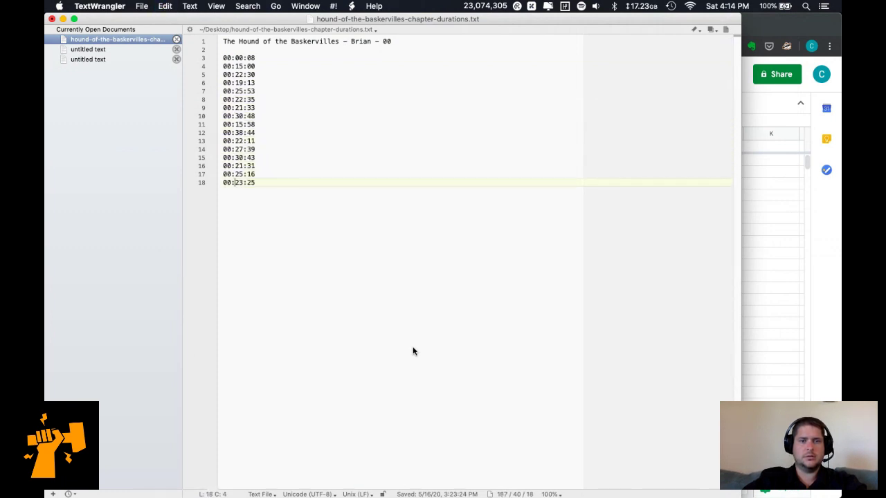
Copy the hh:mm:ss durations into D2:D17 and spot-check values like D7 and D17.
{"action": "left_click", "coordinate": [222, 58], "text": "shift"}
{"action": "key", "text": "super+s"}
{"action": "key", "text": "super+c"}
{"action": "key", "text": "super+Tab"}
{"action": "key", "text": "super+v"}
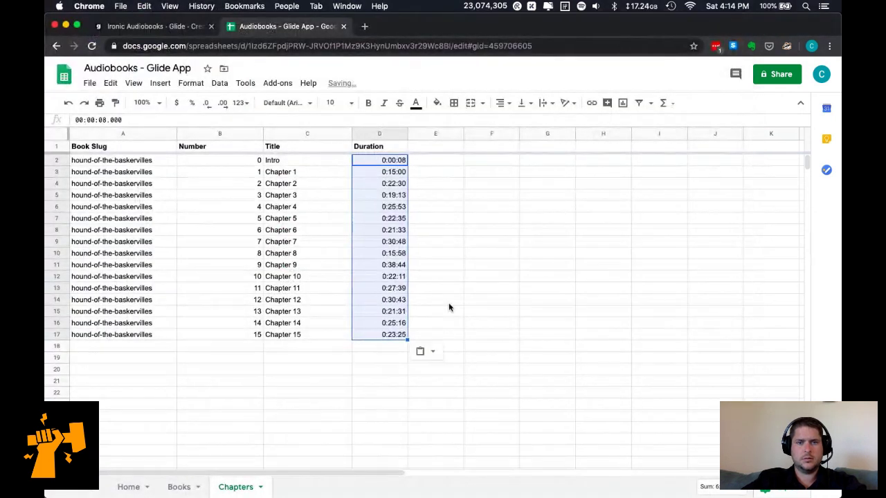
{"action": "left_click", "coordinate": [441, 312]}
{"action": "left_click", "coordinate": [372, 335]}
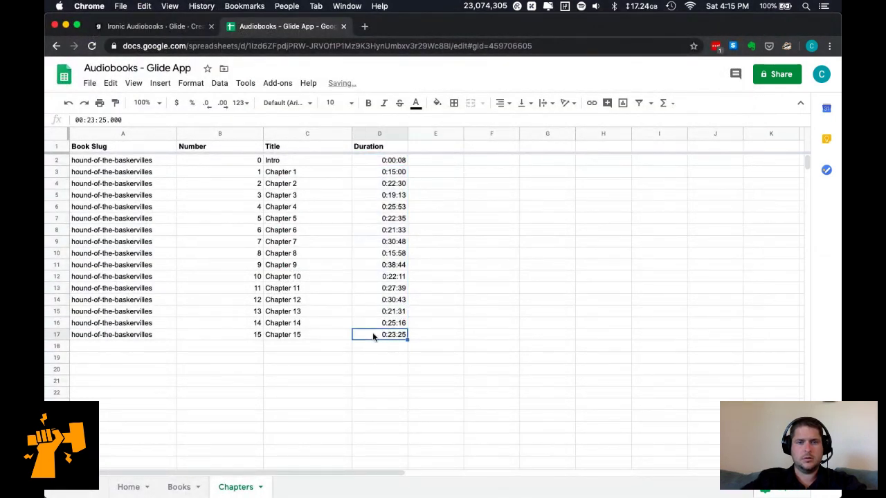
{"action": "left_click", "coordinate": [339, 372]}
{"action": "left_click", "coordinate": [366, 217]}
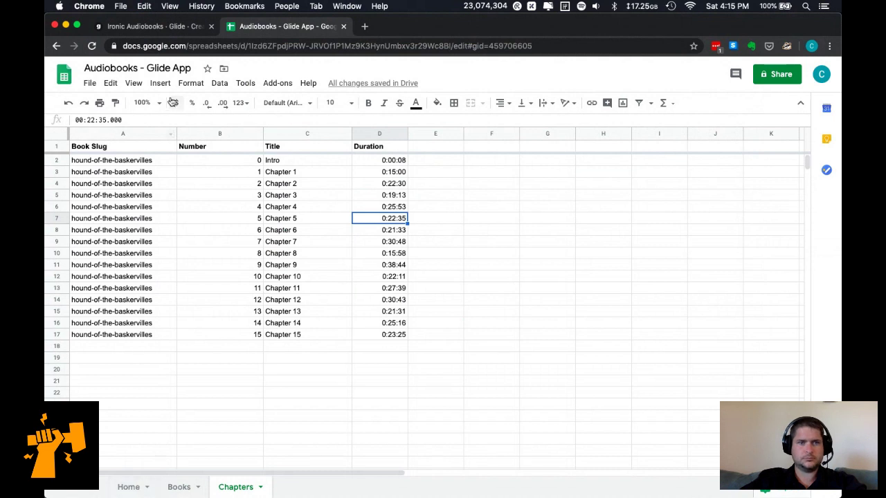
{"action": "left_click", "coordinate": [168, 29]}
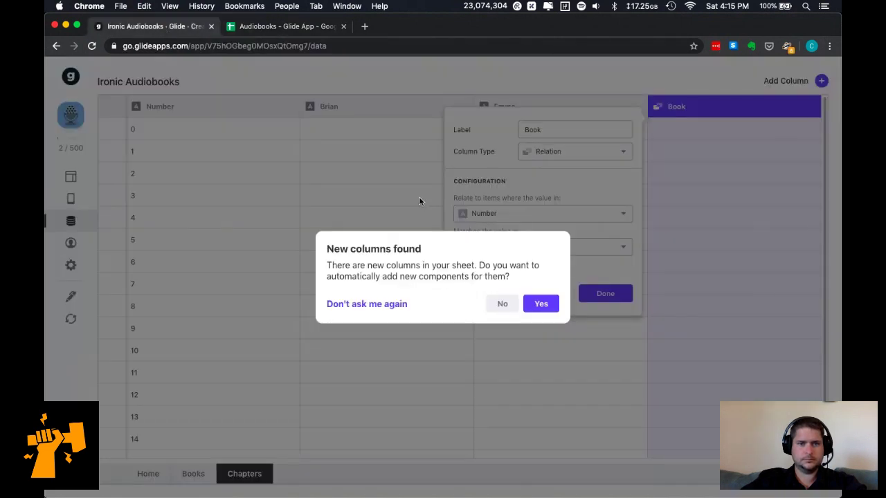
Decline the first prompt, reload the sheet, and accept the new Duration column into Chapters.
{"action": "left_click", "coordinate": [540, 305]}
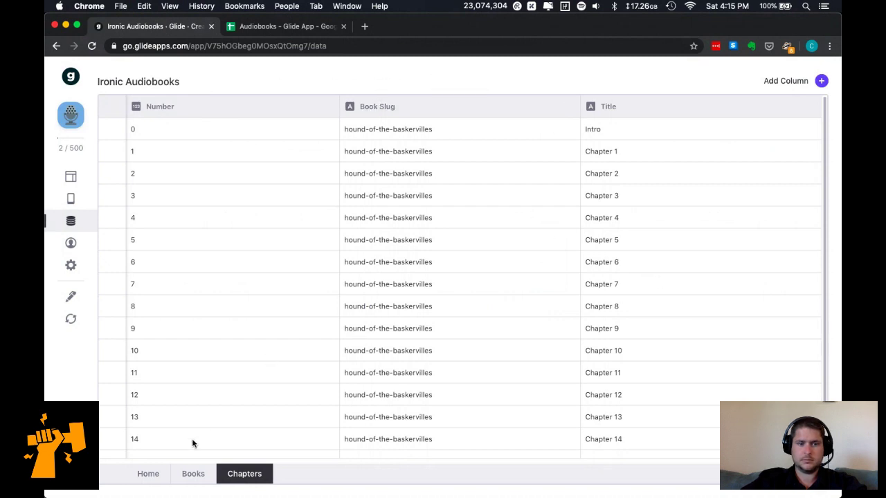
{"action": "left_click", "coordinate": [70, 318]}
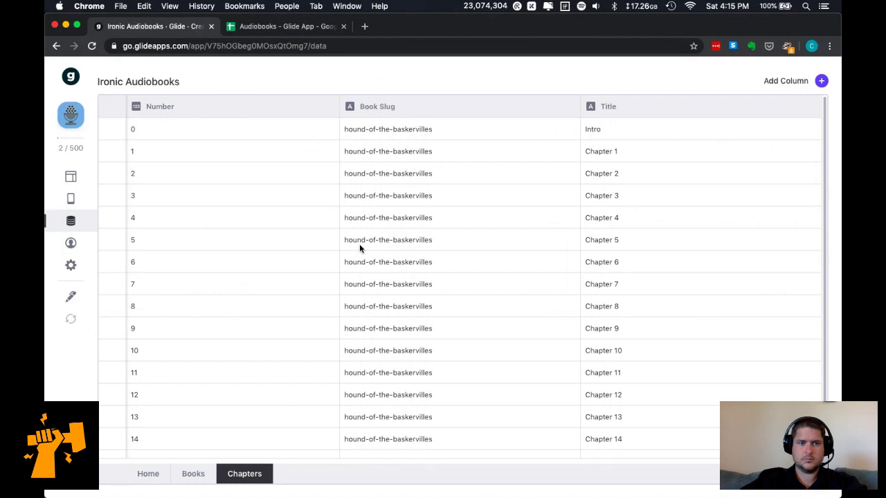
{"action": "scroll", "coordinate": [359, 244], "scroll_direction": "down", "scroll_amount": 1}
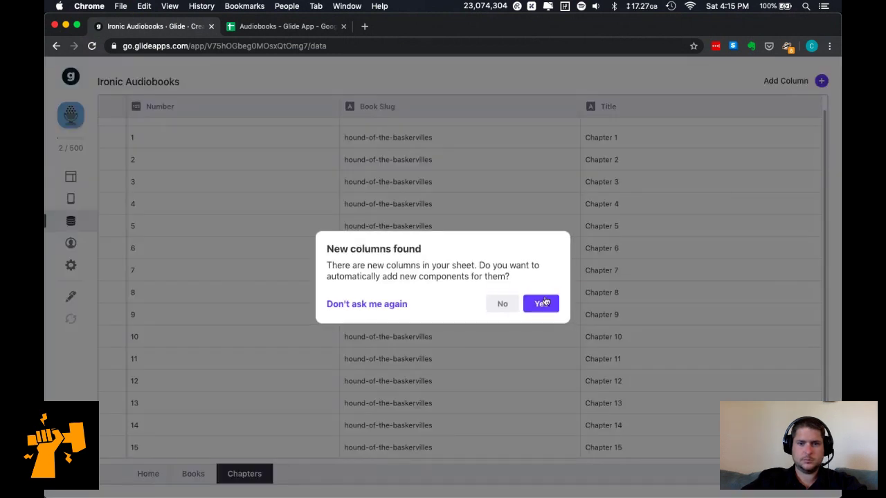
{"action": "left_click", "coordinate": [543, 305]}
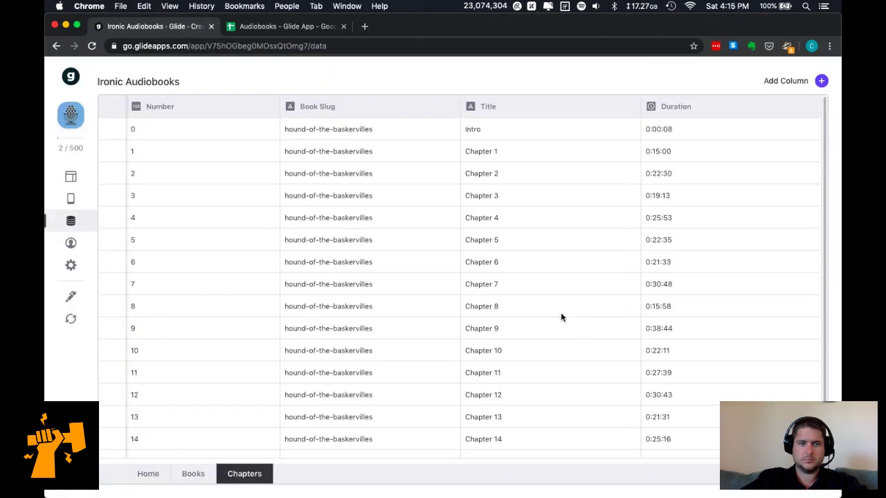
{"action": "left_click", "coordinate": [822, 81]}
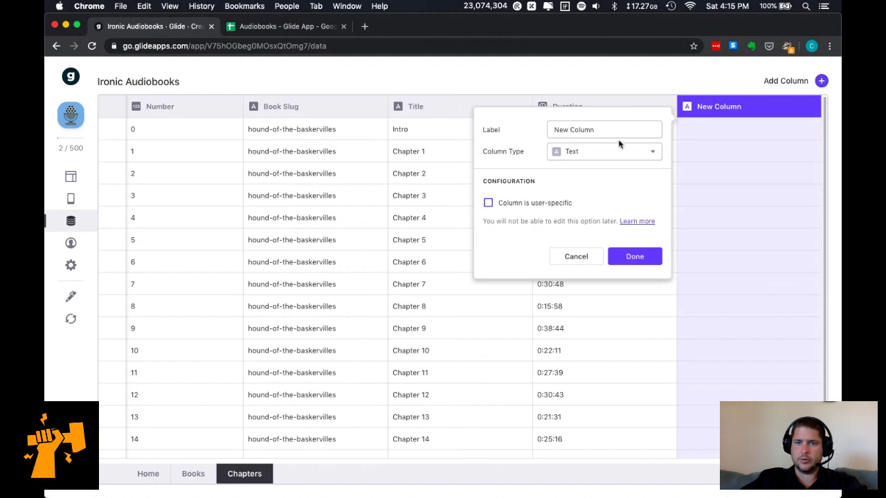
Add a new Chapters column labelled 'Brian' with the Image column type.
{"action": "left_click", "coordinate": [583, 151]}
{"action": "triple_click", "coordinate": [587, 131]}
{"action": "key", "text": "BackSpace"}
{"action": "type", "text": "BRIAN"}
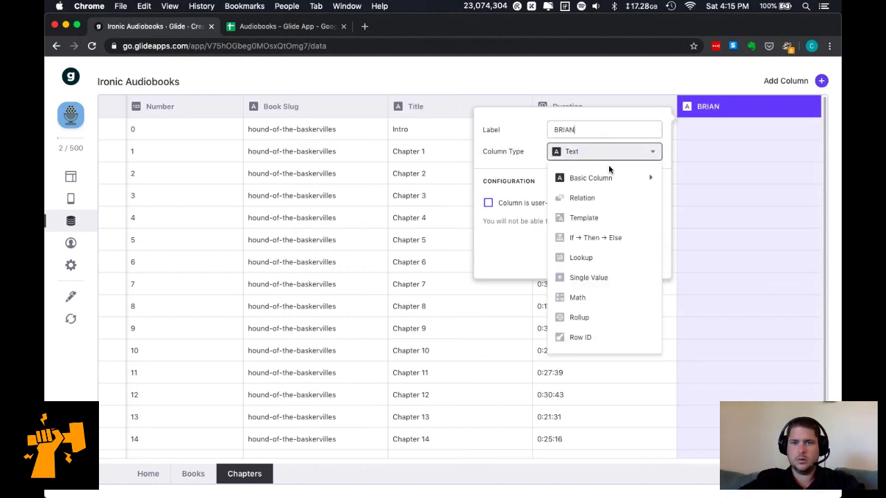
{"action": "key", "text": "BackSpace"}
{"action": "key", "text": "BackSpace"}
{"action": "type", "text": "rian"}
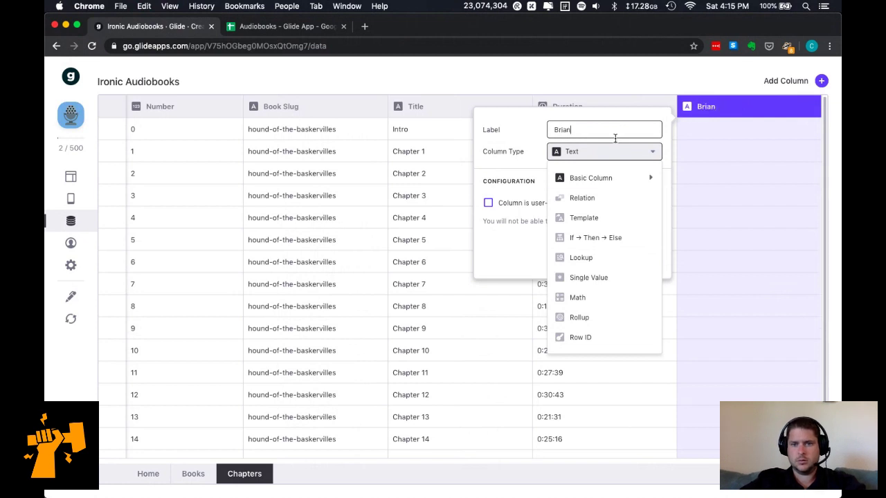
{"action": "mouse_move", "coordinate": [607, 178]}
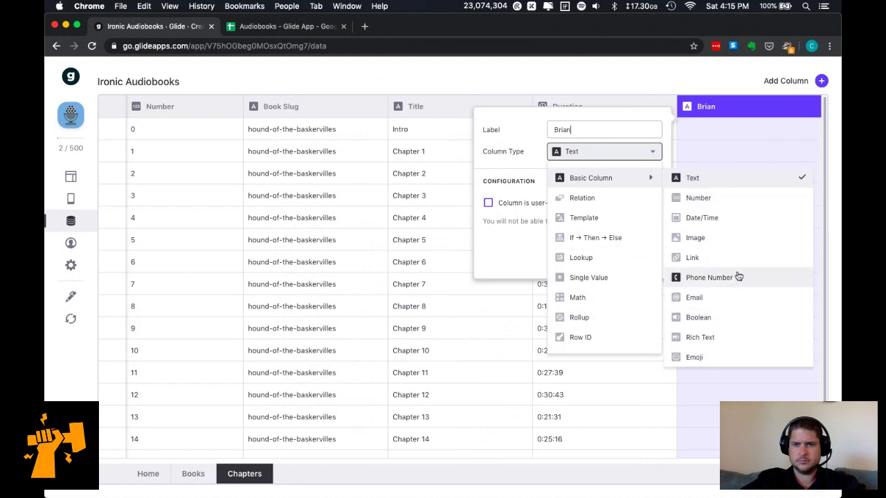
{"action": "left_click", "coordinate": [728, 239]}
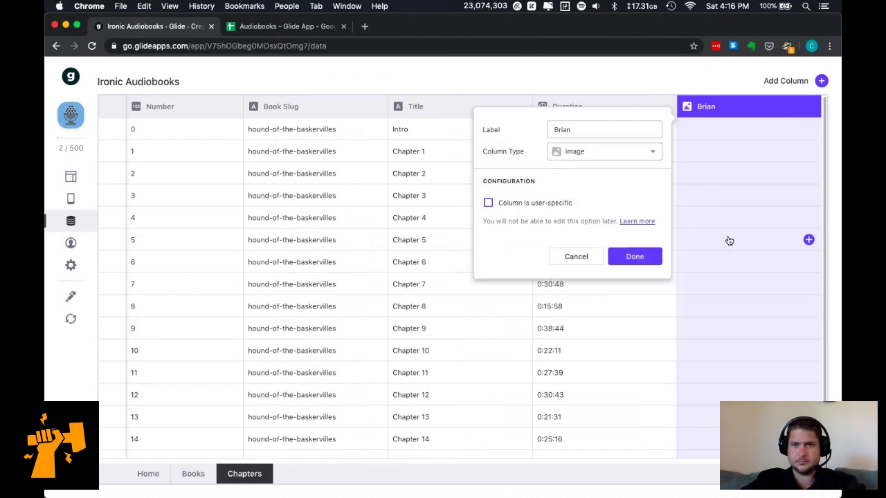
{"action": "left_click", "coordinate": [635, 257]}
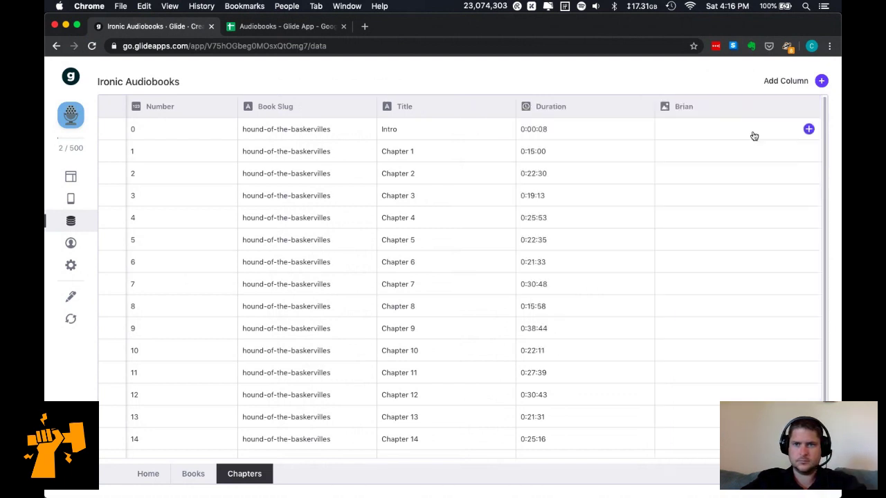
Check the Brian column's options and cell, then open the Glide app dashboard in a separate tab.
{"action": "left_click", "coordinate": [810, 108]}
{"action": "left_click", "coordinate": [807, 219]}
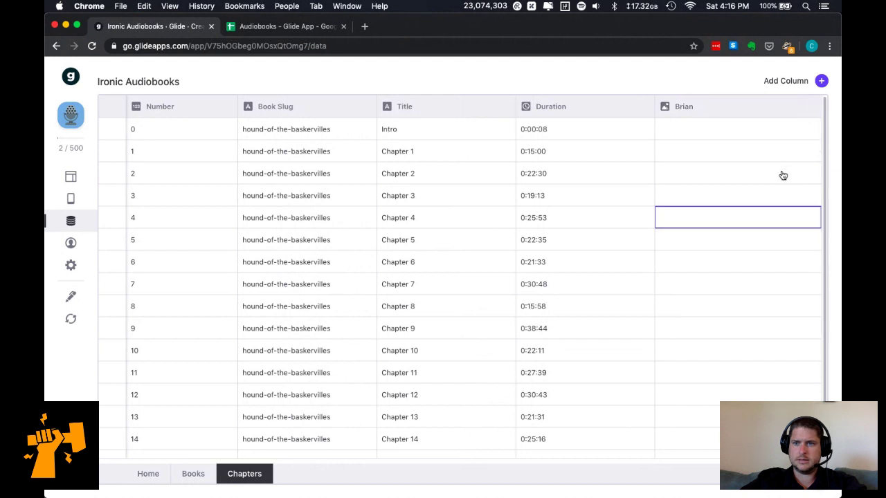
{"action": "left_click", "coordinate": [811, 128]}
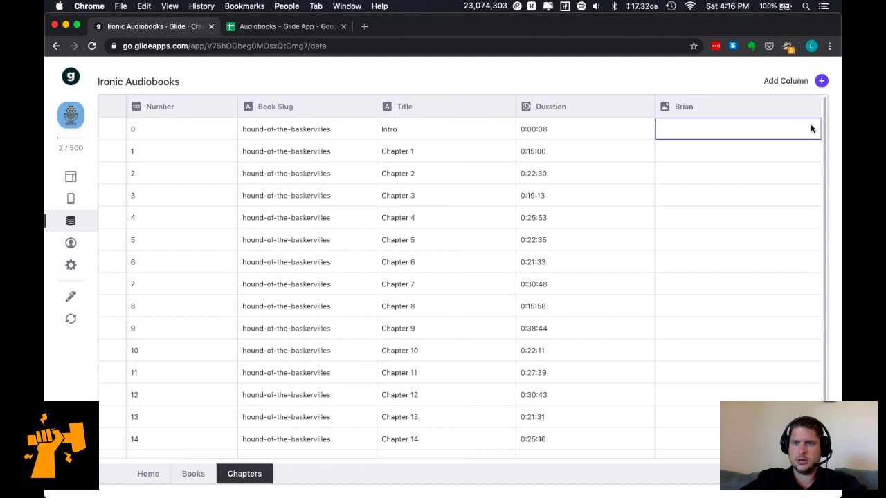
{"action": "left_click", "coordinate": [71, 76], "text": "super"}
{"action": "left_click", "coordinate": [260, 28]}
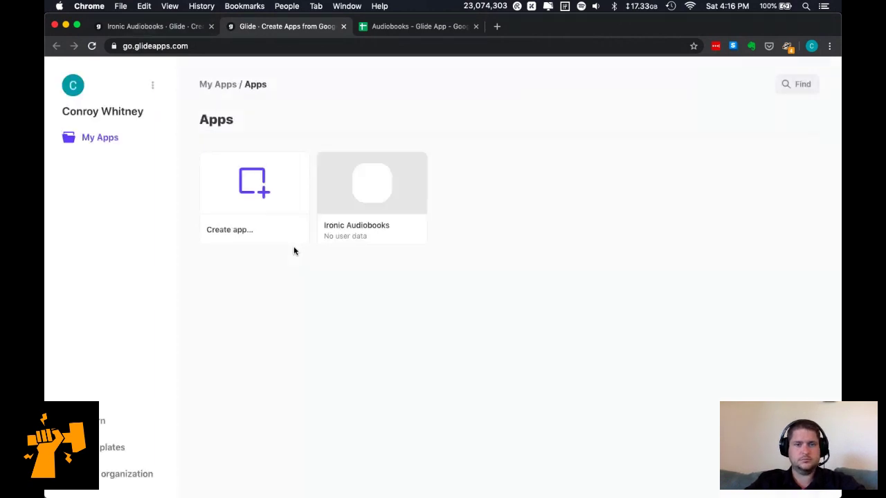
Start a new app from a template and search the template gallery for 'podca'.
{"action": "mouse_move", "coordinate": [263, 229]}
{"action": "left_click", "coordinate": [259, 194]}
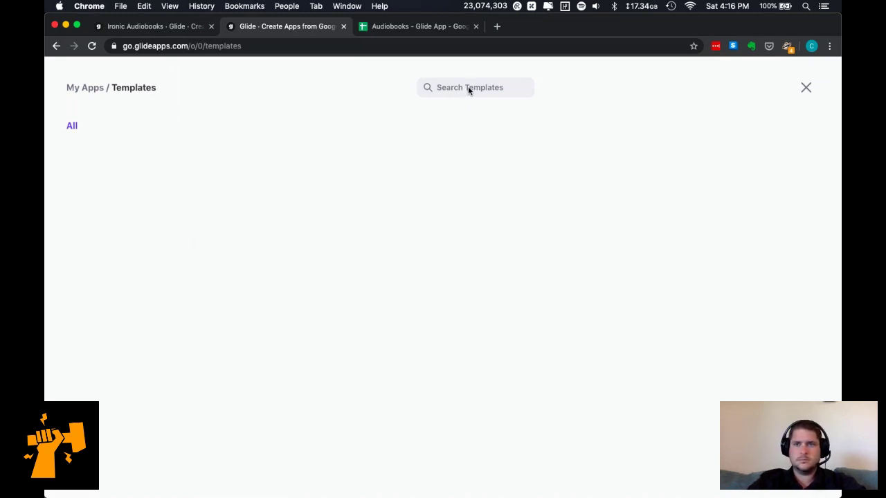
{"action": "key", "text": "ctrl+Up"}
{"action": "key", "text": "ctrl+Up"}
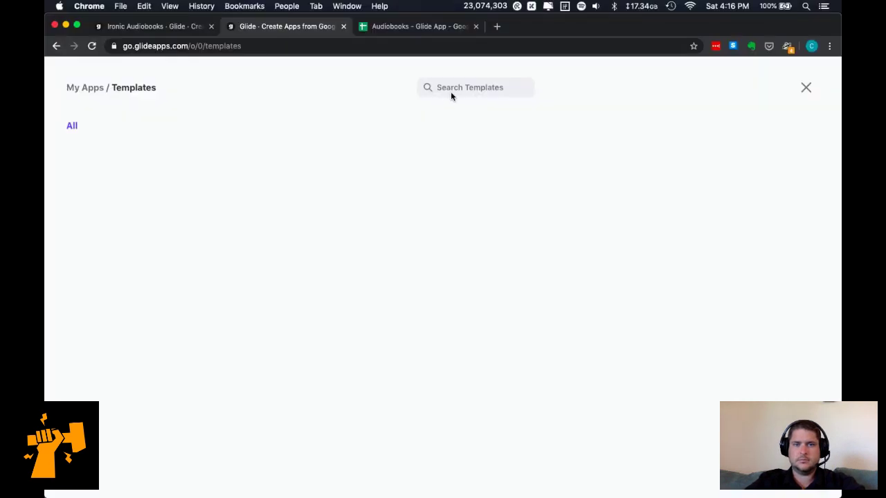
{"action": "key", "text": "ctrl+Up"}
{"action": "key", "text": "ctrl+Up"}
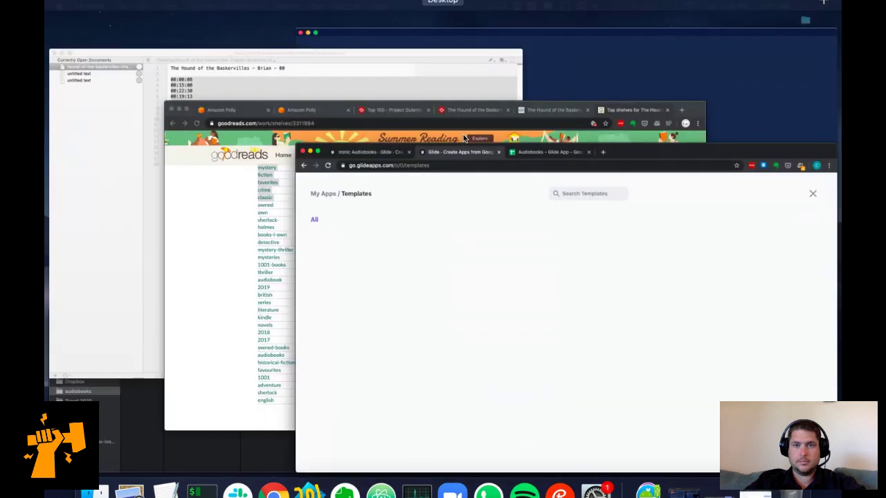
{"action": "left_click", "coordinate": [477, 84]}
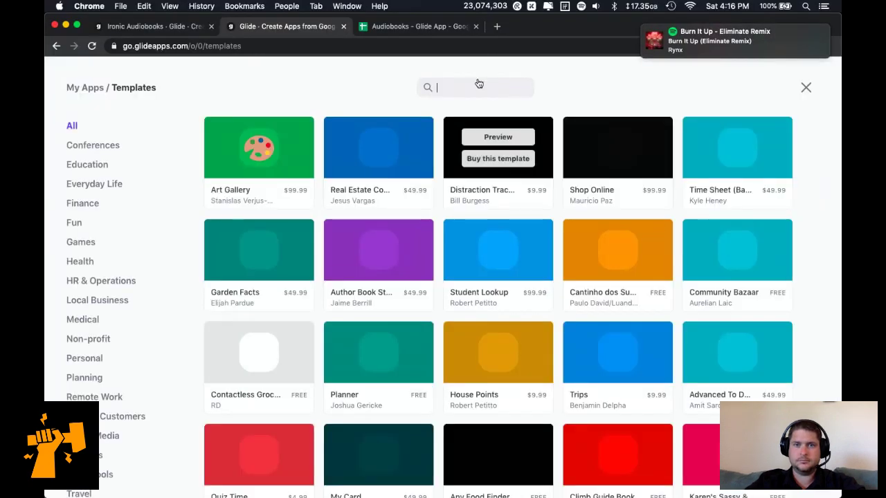
{"action": "type", "text": "podcast"}
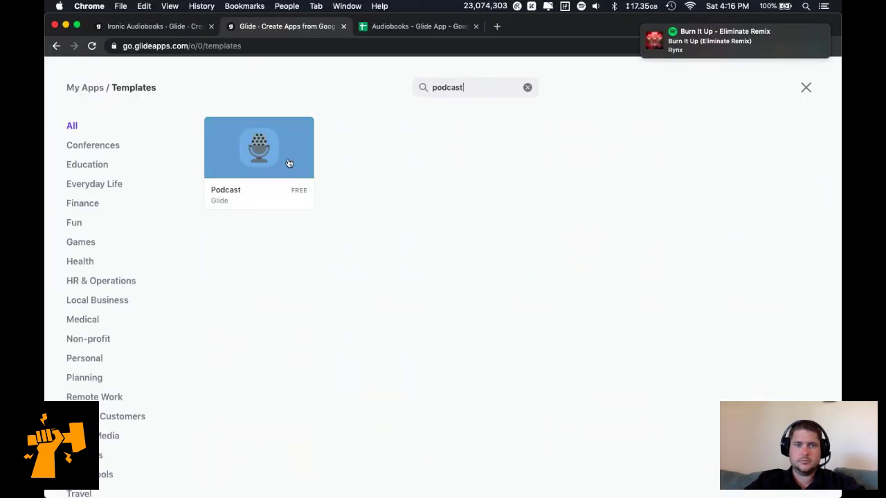
{"action": "mouse_move", "coordinate": [267, 172]}
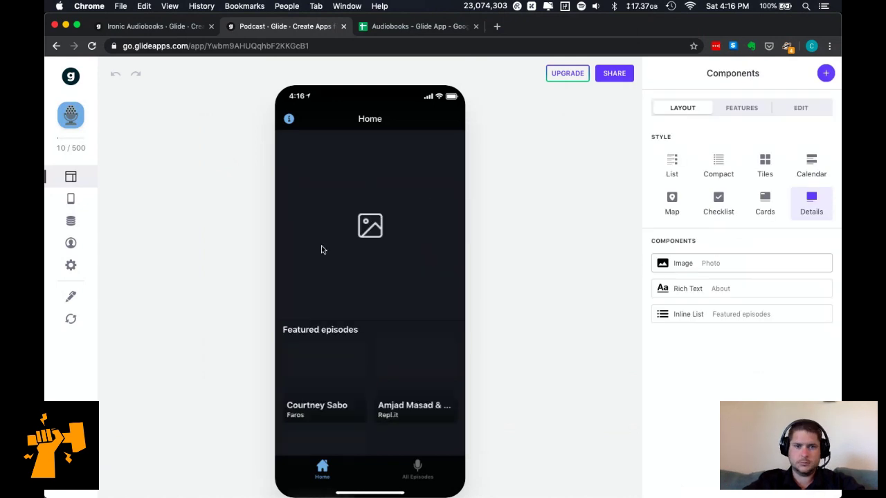
Browse the Podcast app's data, scrolling across the Episodes sheet's columns.
{"action": "left_click", "coordinate": [70, 220]}
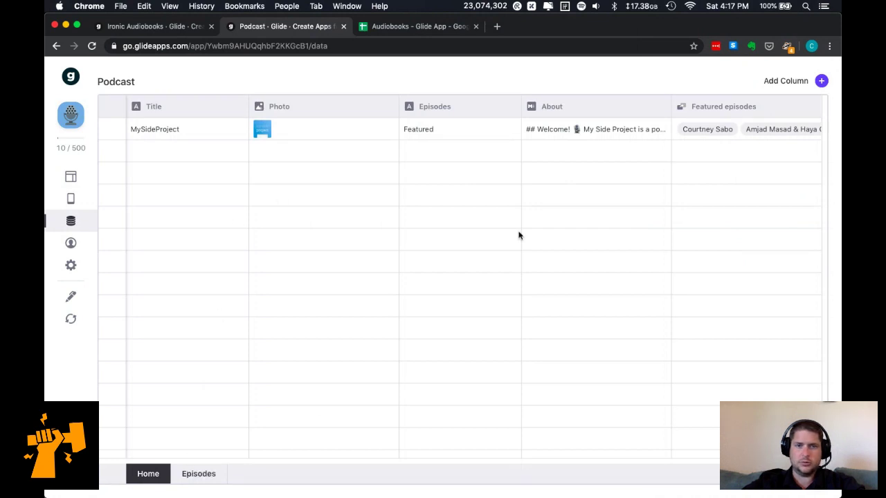
{"action": "left_click", "coordinate": [197, 474]}
{"action": "scroll", "coordinate": [530, 231], "scroll_direction": "right", "scroll_amount": 5}
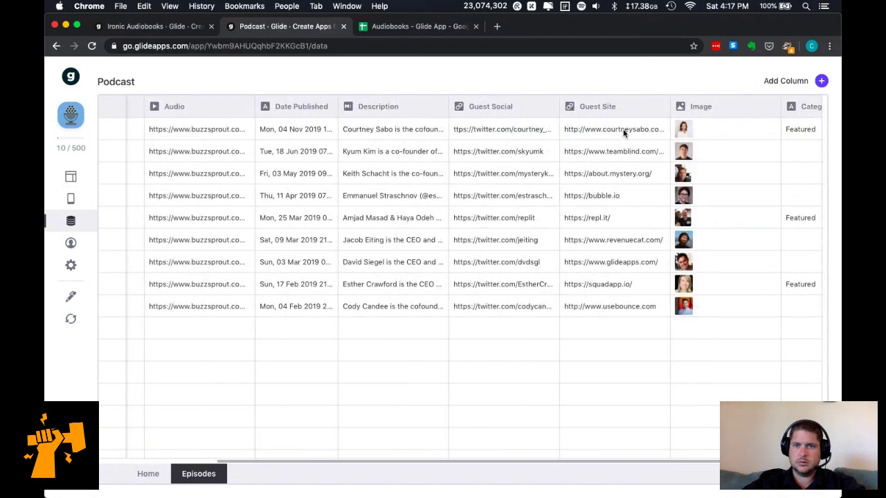
{"action": "scroll", "coordinate": [534, 139], "scroll_direction": "right", "scroll_amount": 1}
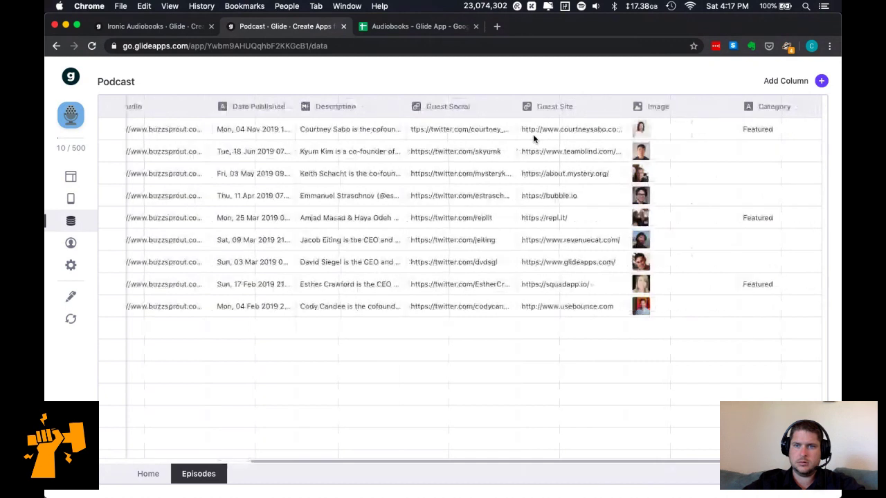
{"action": "scroll", "coordinate": [558, 138], "scroll_direction": "left", "scroll_amount": 6}
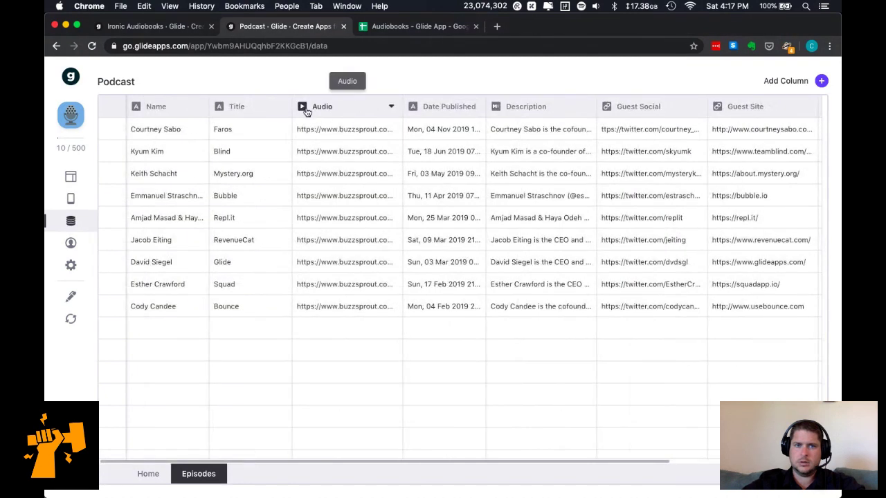
Return to the Ironic Audiobooks Chapters table and open and close the Brian column's options.
{"action": "left_click", "coordinate": [157, 26]}
{"action": "left_click", "coordinate": [809, 108]}
{"action": "left_click", "coordinate": [808, 109]}
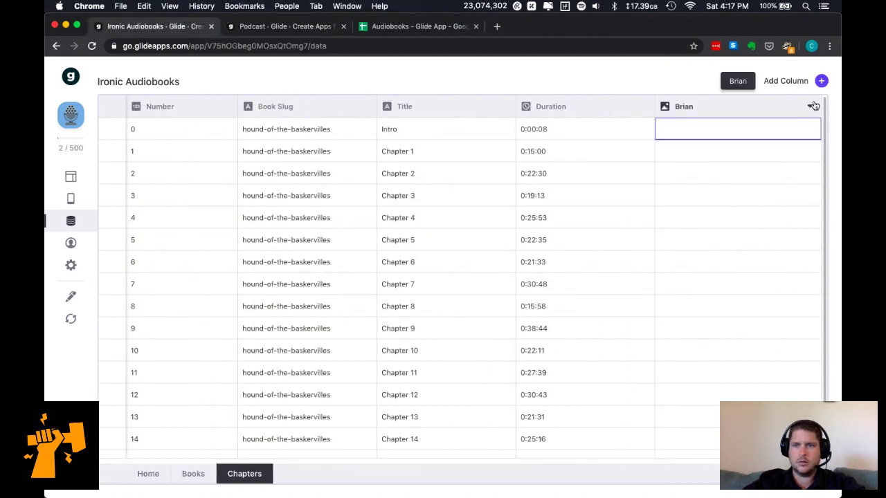
Delete column E (Brian) from the Chapters sheet, then reload the sheet in Glide.
{"action": "left_click", "coordinate": [810, 108]}
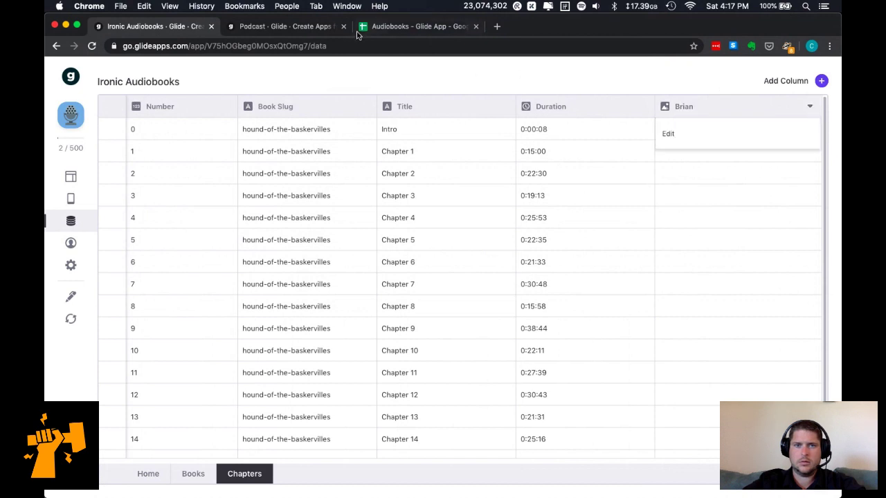
{"action": "left_click", "coordinate": [379, 29]}
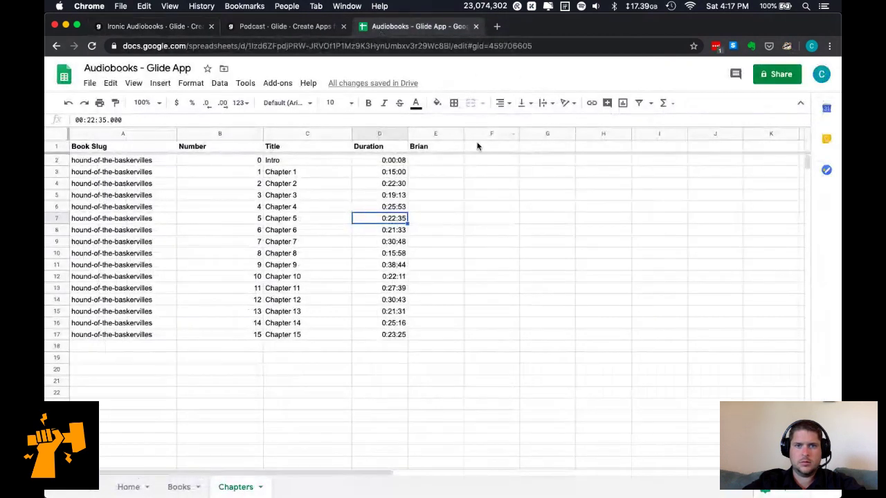
{"action": "left_click", "coordinate": [436, 133]}
{"action": "right_click", "coordinate": [437, 133]}
{"action": "left_click", "coordinate": [483, 219]}
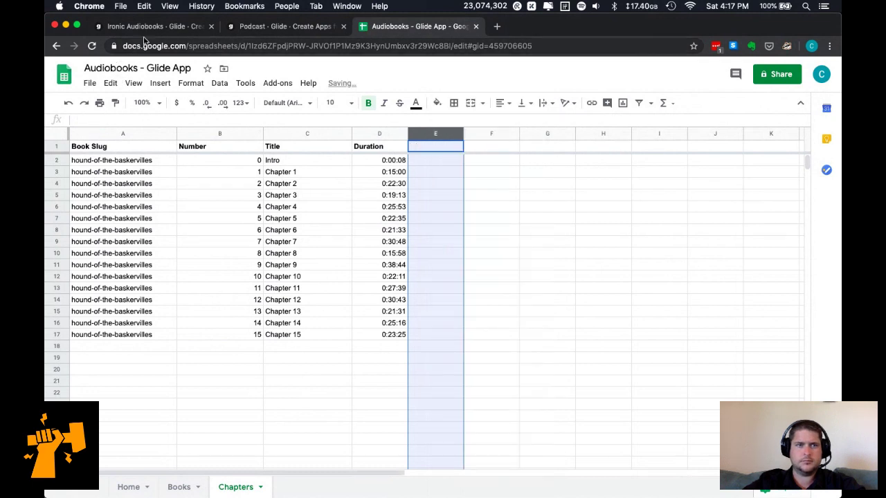
{"action": "left_click", "coordinate": [146, 28]}
{"action": "left_click", "coordinate": [70, 318]}
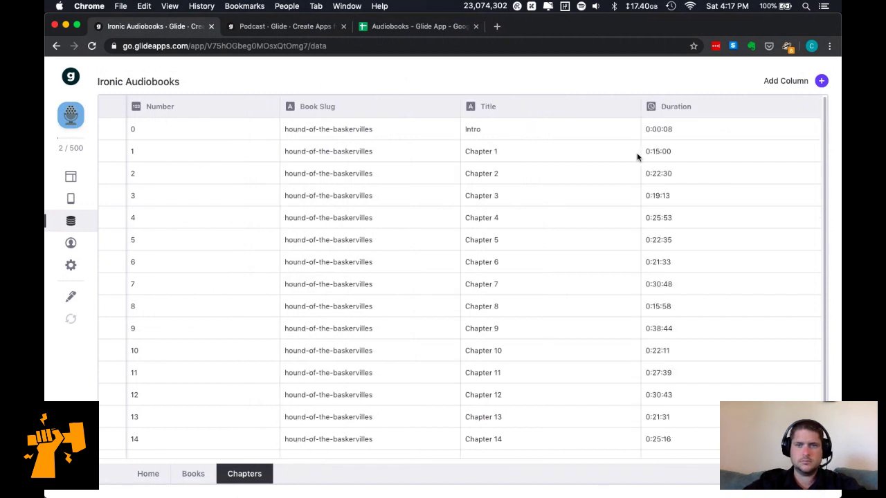
Start a new Chapters column, browse its column type list, then switch to the Podcast app.
{"action": "left_click", "coordinate": [821, 81]}
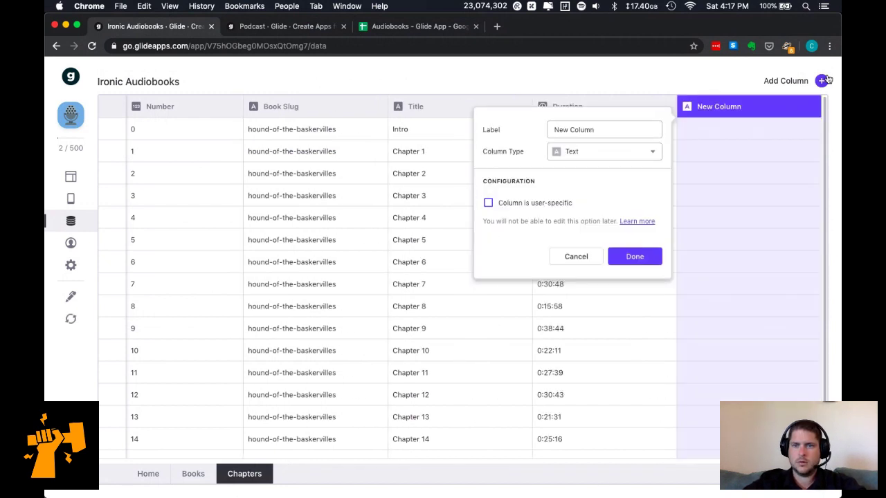
{"action": "left_click", "coordinate": [625, 153]}
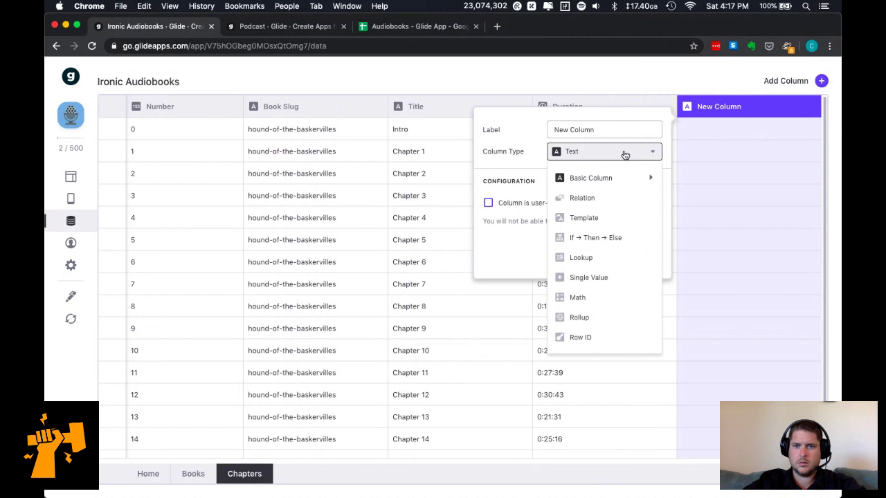
{"action": "mouse_move", "coordinate": [625, 179]}
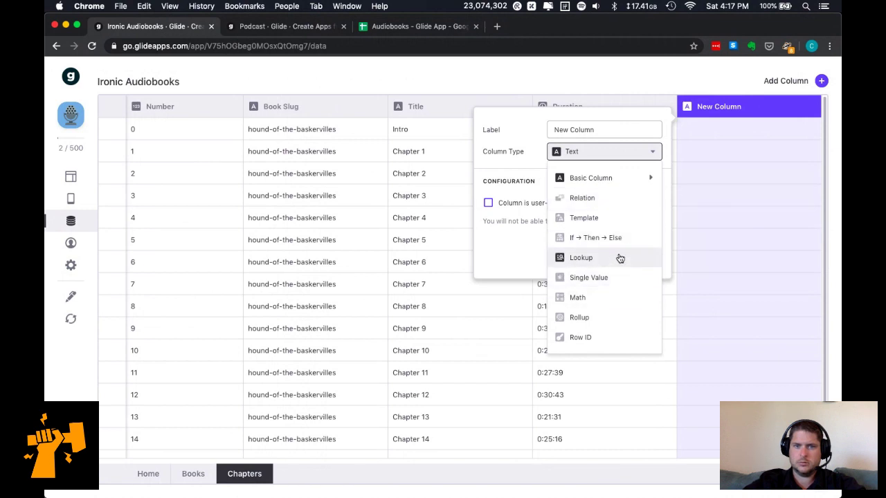
{"action": "key", "text": "Escape"}
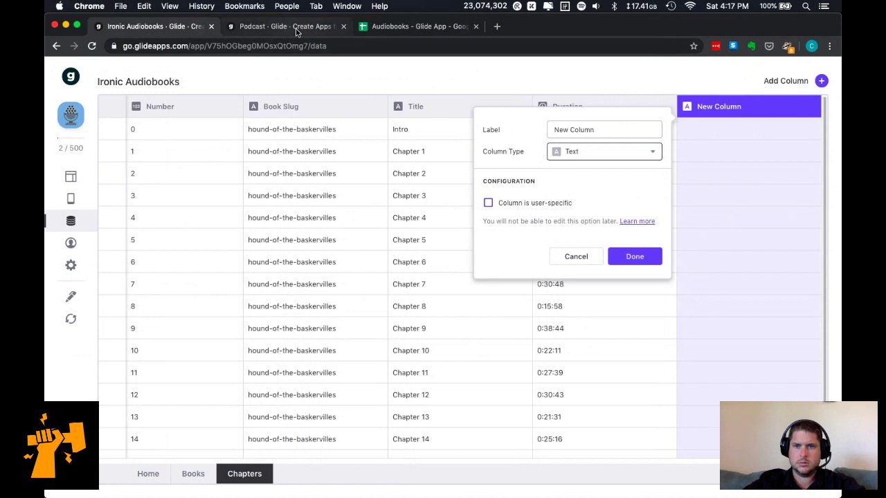
{"action": "left_click", "coordinate": [296, 28]}
Review the Podcast Audio column's settings without changes, then return to Ironic Audiobooks.
{"action": "left_click", "coordinate": [392, 108]}
{"action": "left_click", "coordinate": [369, 135]}
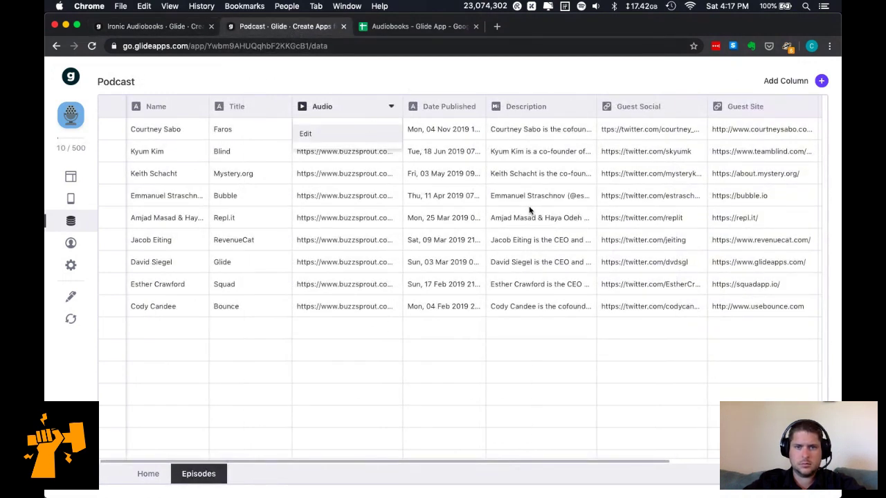
{"action": "left_click", "coordinate": [512, 130]}
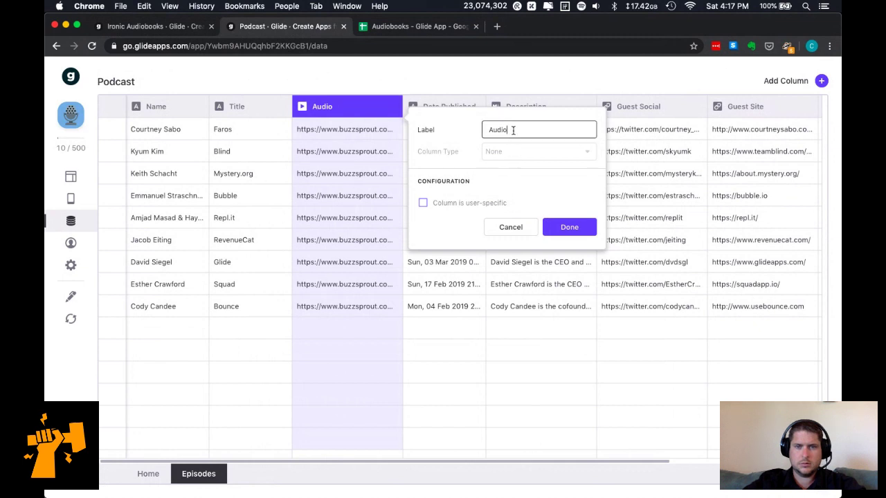
{"action": "left_click", "coordinate": [512, 229]}
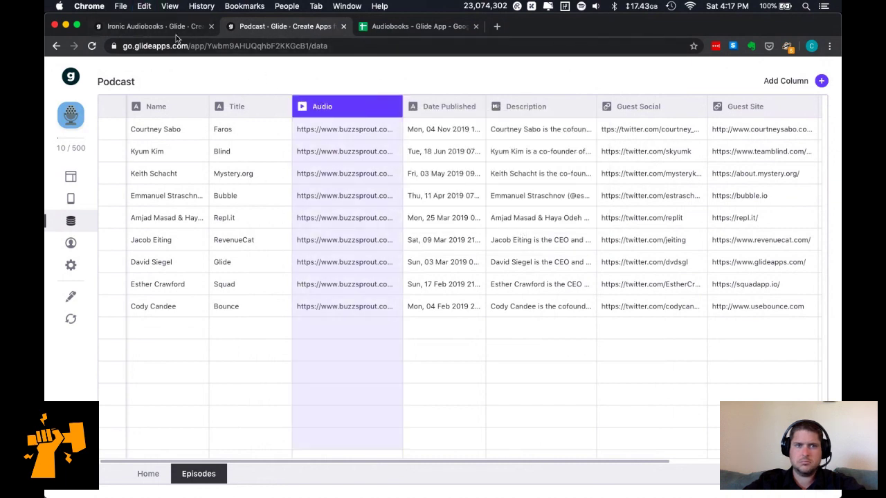
{"action": "left_click", "coordinate": [145, 28]}
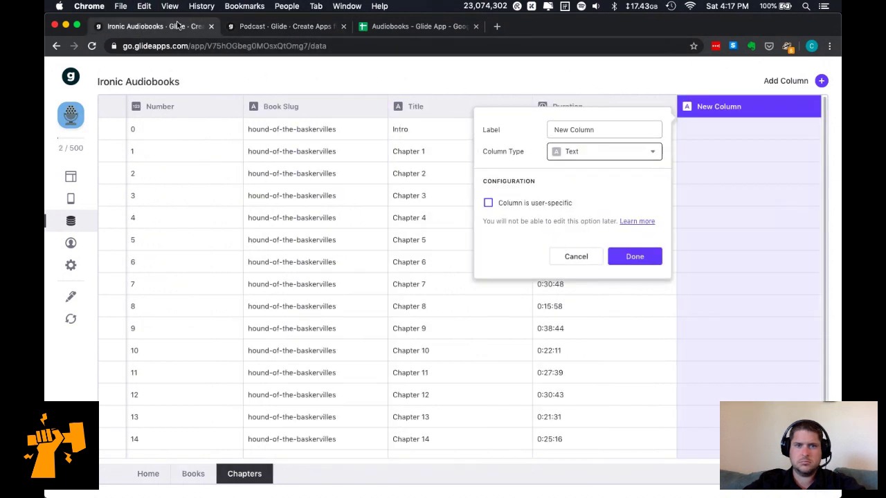
Try the Template and Row ID types on the new Chapters column, then discard it.
{"action": "left_click", "coordinate": [606, 133]}
{"action": "left_click", "coordinate": [604, 152]}
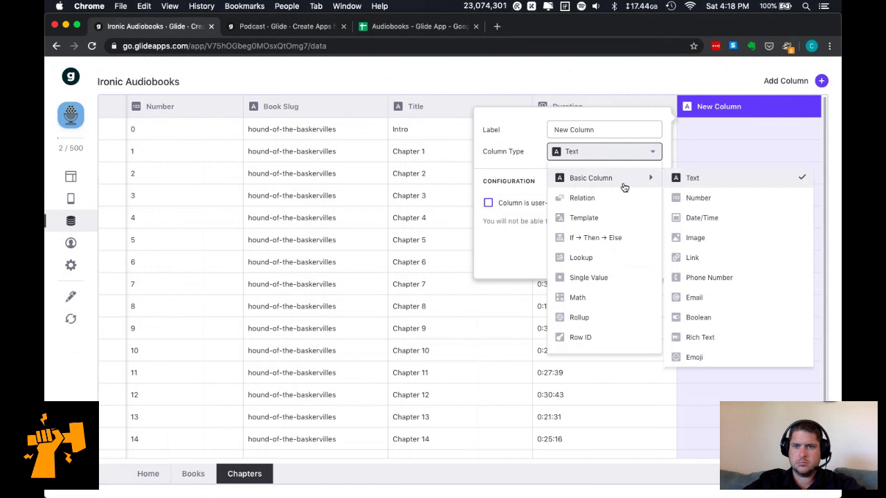
{"action": "left_click", "coordinate": [600, 154]}
{"action": "left_click", "coordinate": [600, 154]}
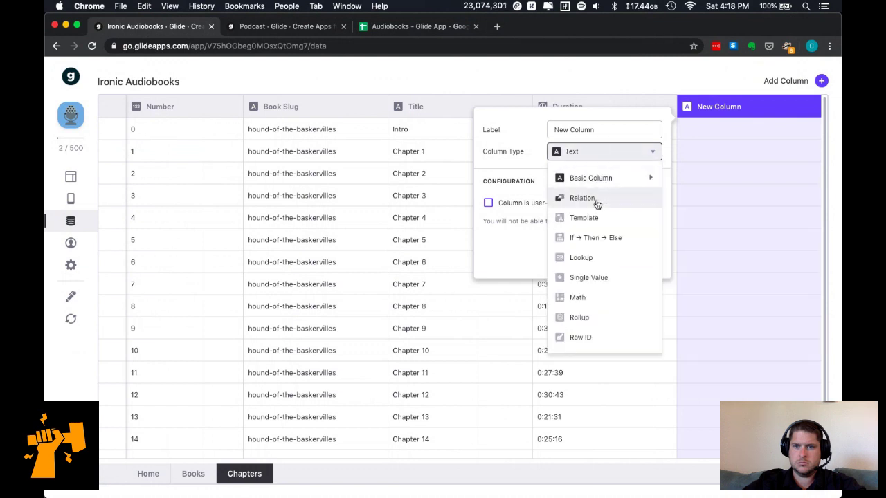
{"action": "left_click", "coordinate": [608, 219]}
{"action": "left_click", "coordinate": [590, 154]}
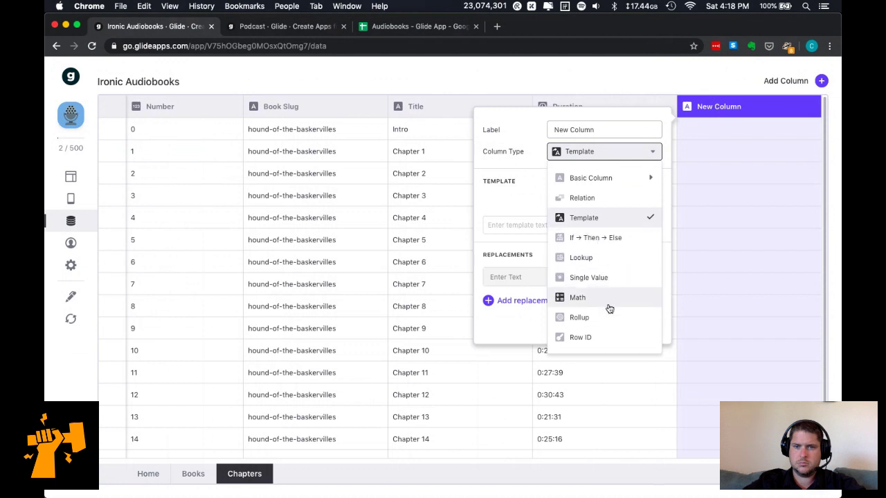
{"action": "left_click", "coordinate": [605, 339]}
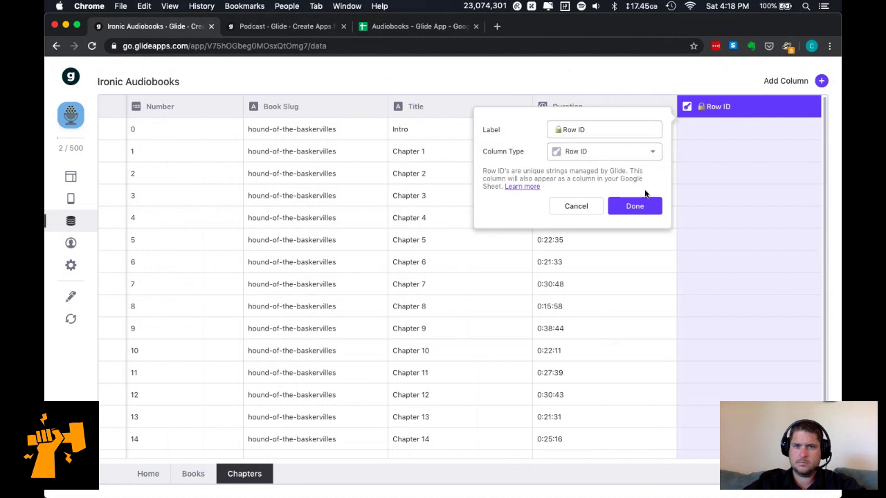
{"action": "left_click", "coordinate": [576, 207]}
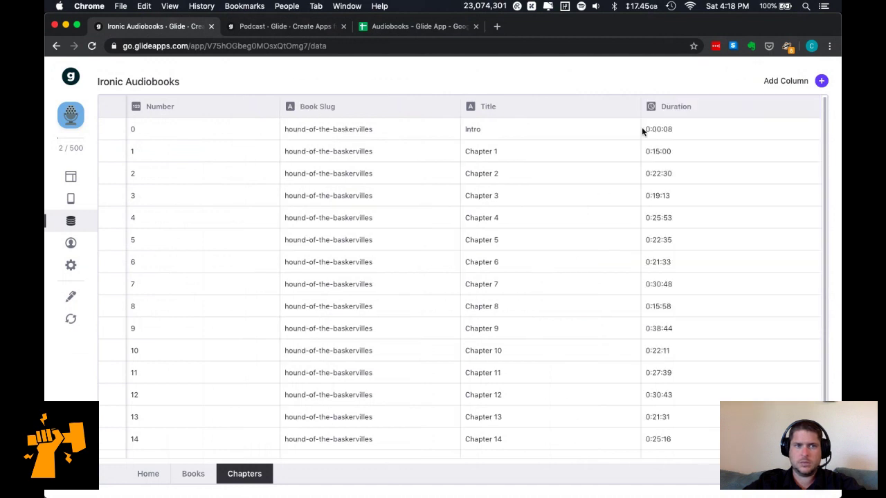
Add a Row ID column to the Chapters table.
{"action": "left_click", "coordinate": [791, 81]}
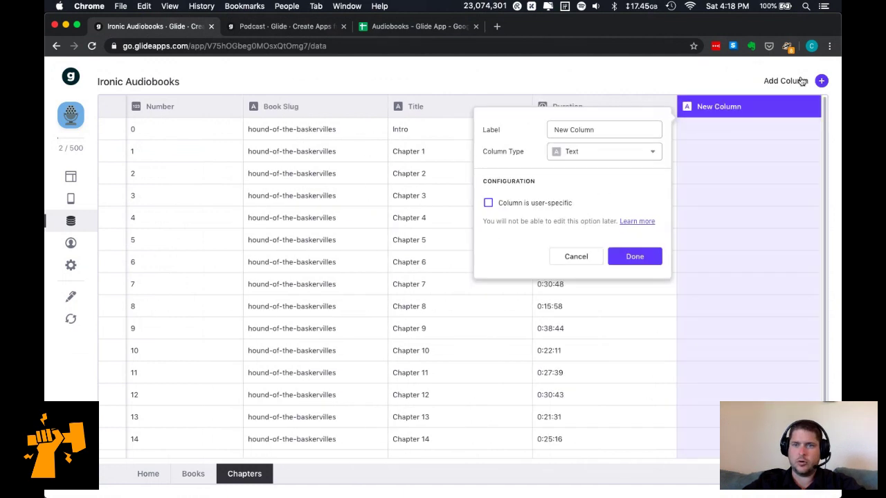
{"action": "left_click", "coordinate": [597, 152]}
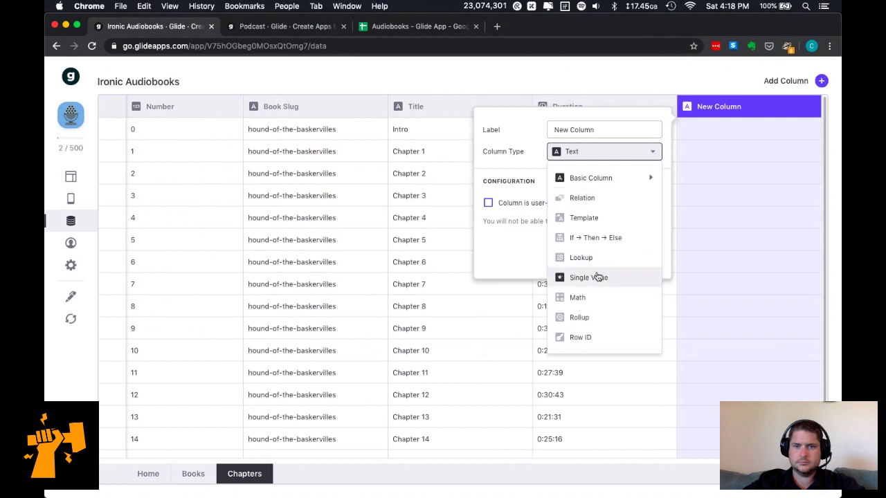
{"action": "left_click", "coordinate": [599, 338]}
{"action": "left_click", "coordinate": [635, 206]}
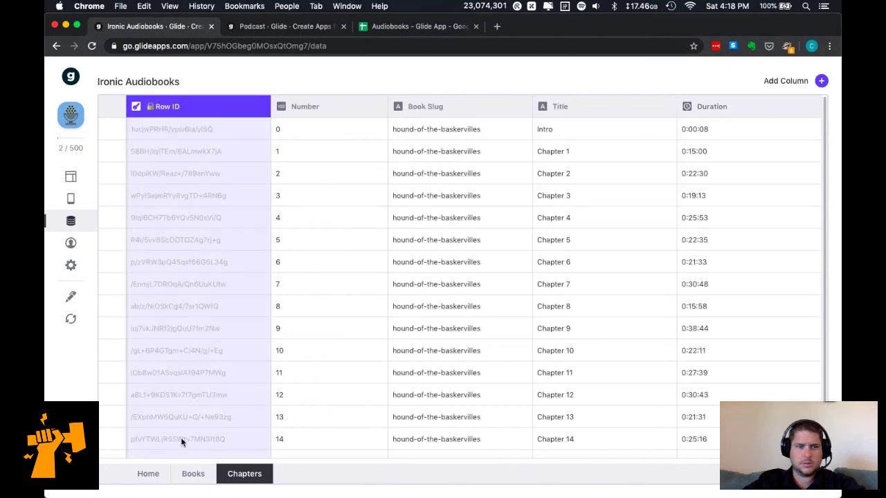
Add a Row ID column to the Books table and return to Chapters.
{"action": "left_click", "coordinate": [193, 475]}
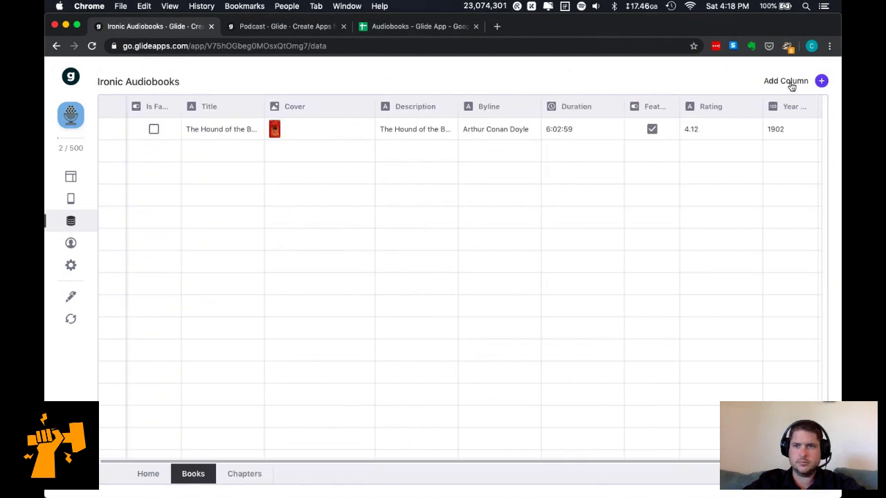
{"action": "left_click", "coordinate": [791, 84]}
{"action": "left_click", "coordinate": [686, 153]}
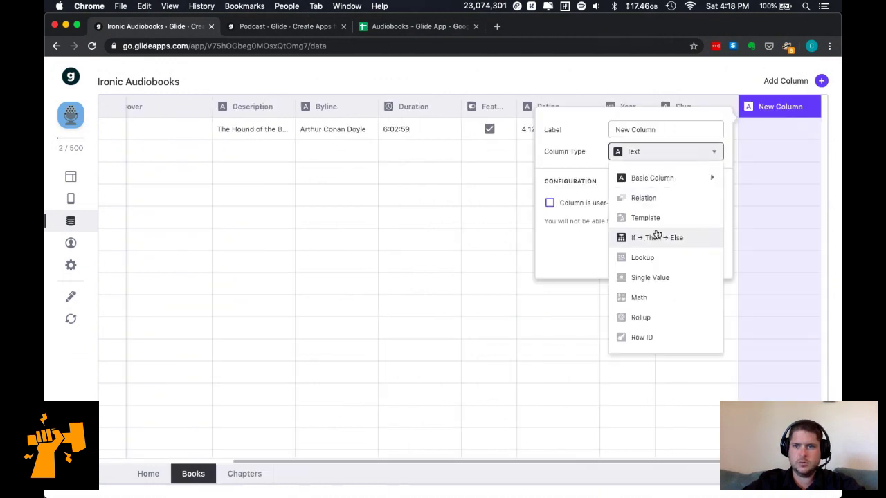
{"action": "left_click", "coordinate": [654, 338]}
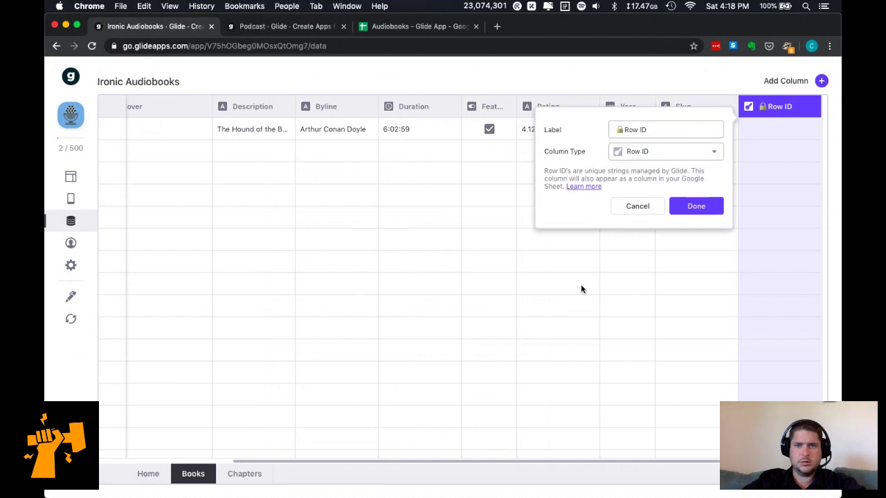
{"action": "left_click", "coordinate": [696, 206]}
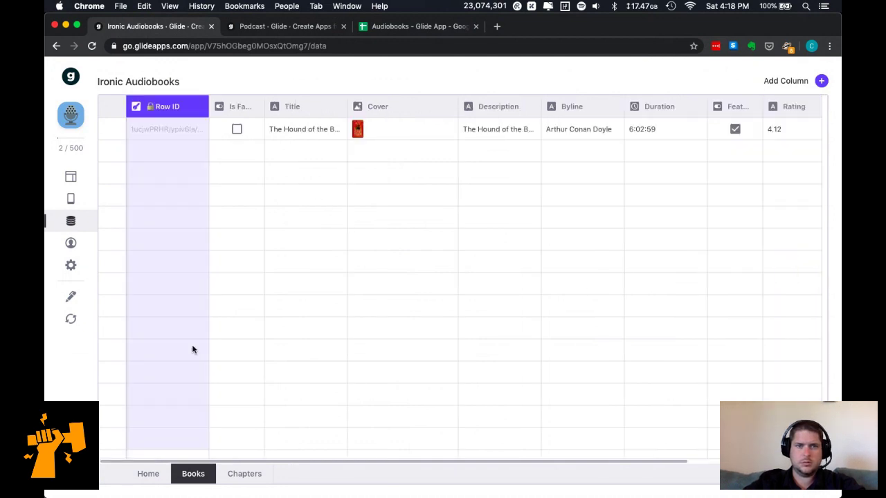
{"action": "left_click", "coordinate": [234, 474]}
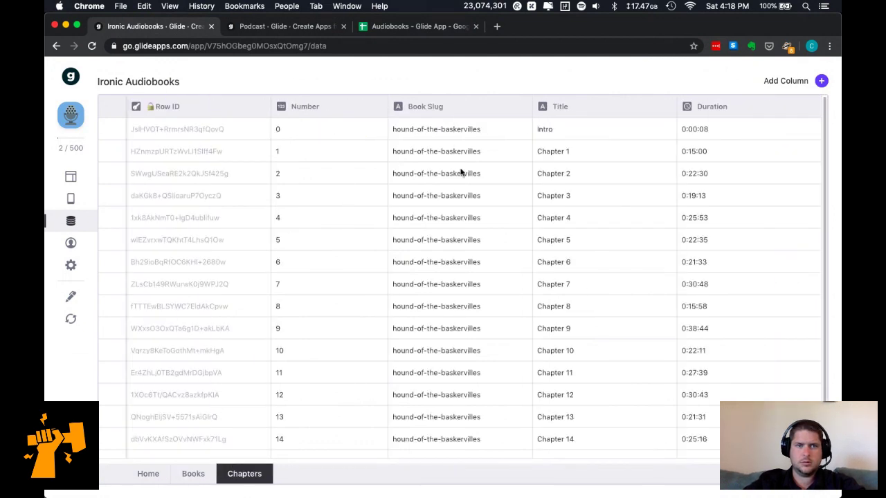
Inspect the Podcast Audio column's settings and episode audio links, then open a new tab.
{"action": "left_click", "coordinate": [294, 26]}
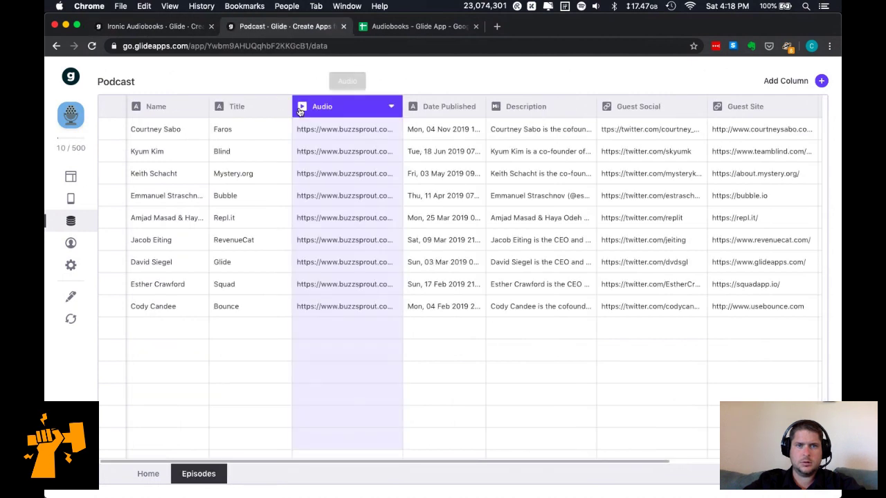
{"action": "left_click", "coordinate": [393, 109]}
{"action": "left_click", "coordinate": [371, 173]}
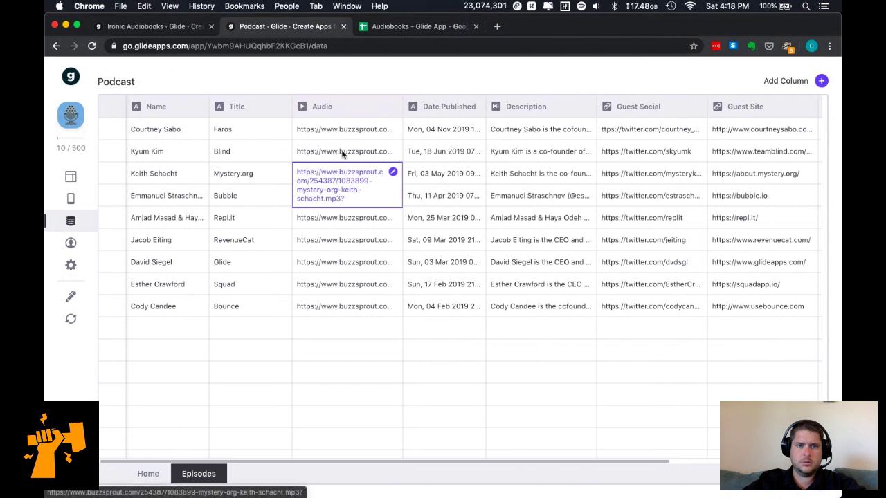
{"action": "left_click", "coordinate": [332, 108]}
{"action": "left_click", "coordinate": [391, 108]}
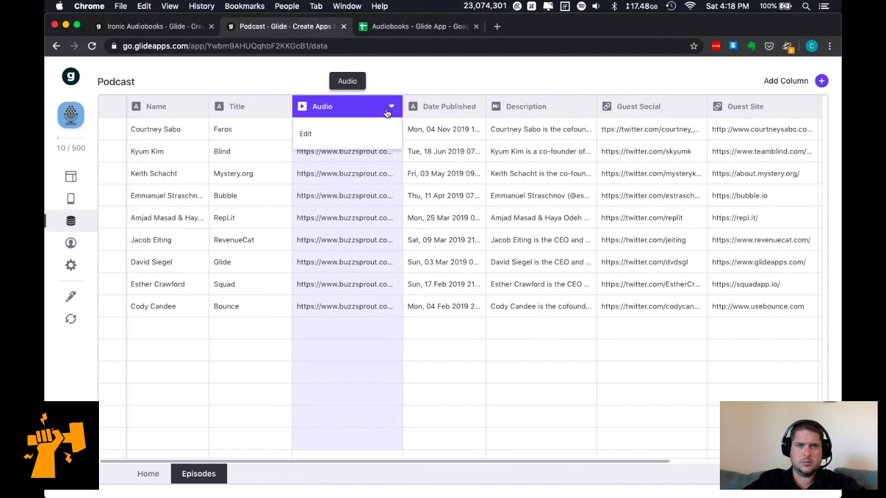
{"action": "left_click", "coordinate": [346, 135]}
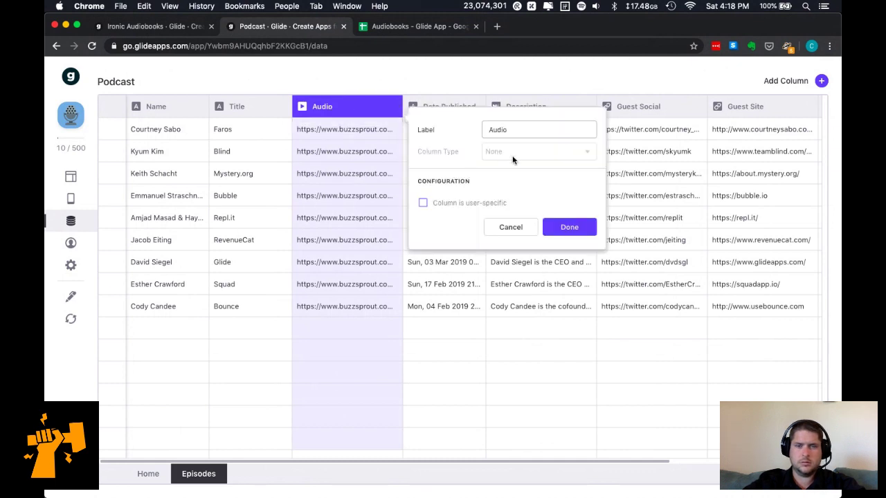
{"action": "left_click", "coordinate": [518, 226]}
{"action": "left_click", "coordinate": [385, 132]}
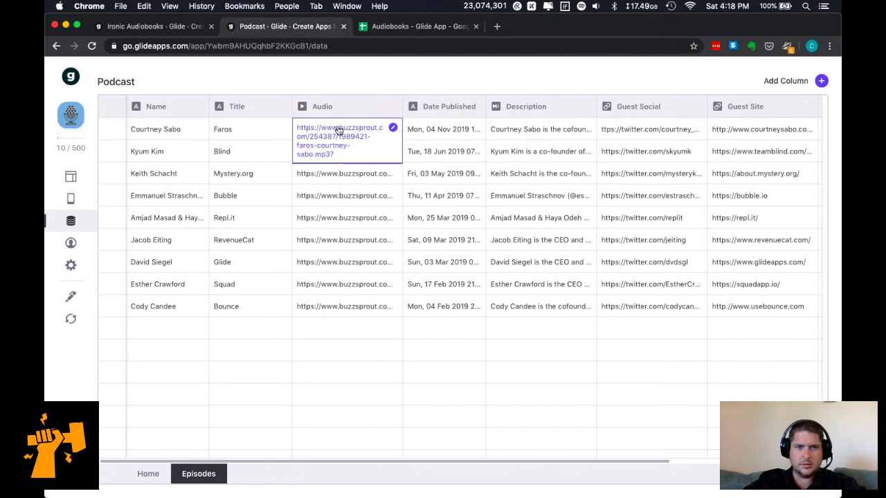
{"action": "key", "text": "super+t"}
Load buzzsprout.com, glance at it, close that tab and return to the Podcast episodes.
{"action": "type", "text": "bu"}
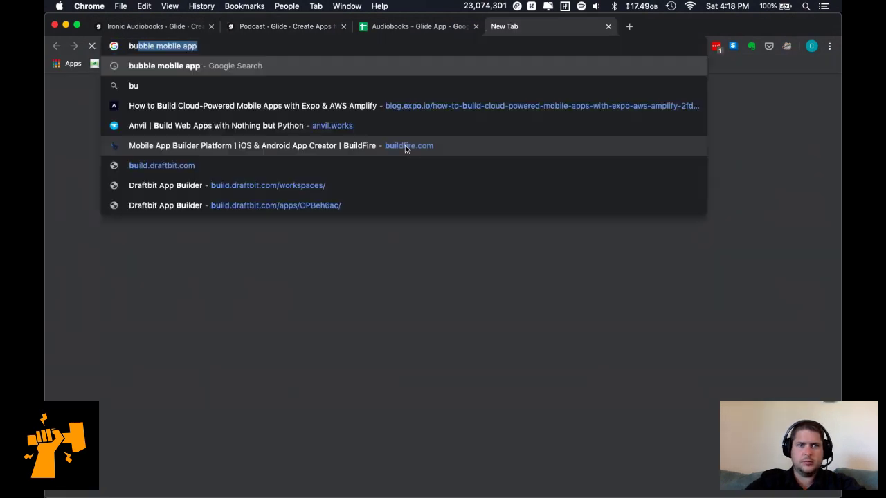
{"action": "type", "text": "zzsprout.com"}
{"action": "key", "text": "Return"}
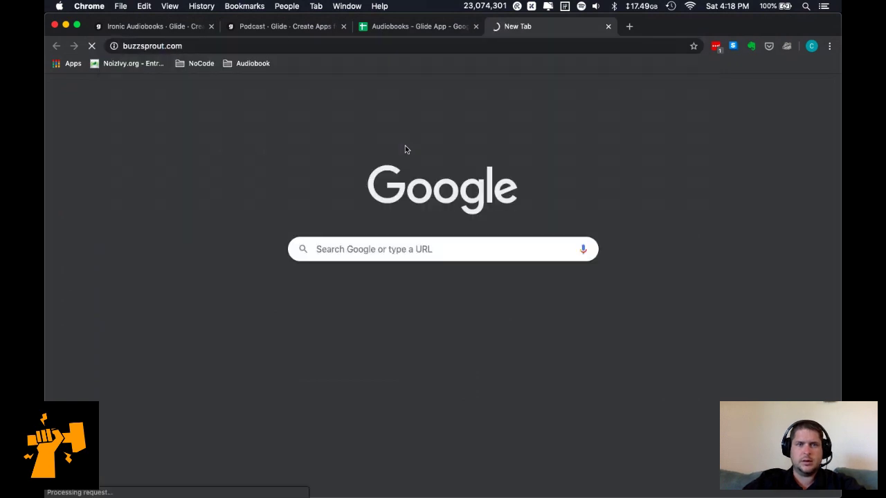
{"action": "left_click", "coordinate": [275, 26]}
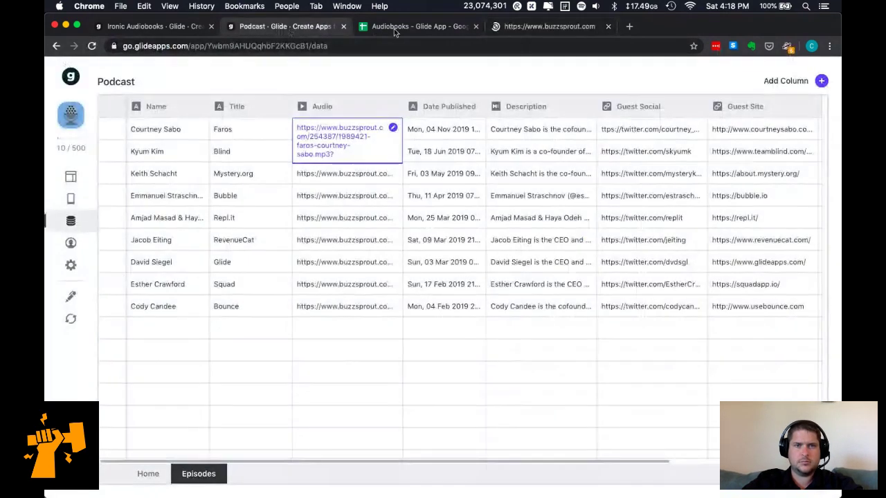
{"action": "left_click", "coordinate": [508, 29]}
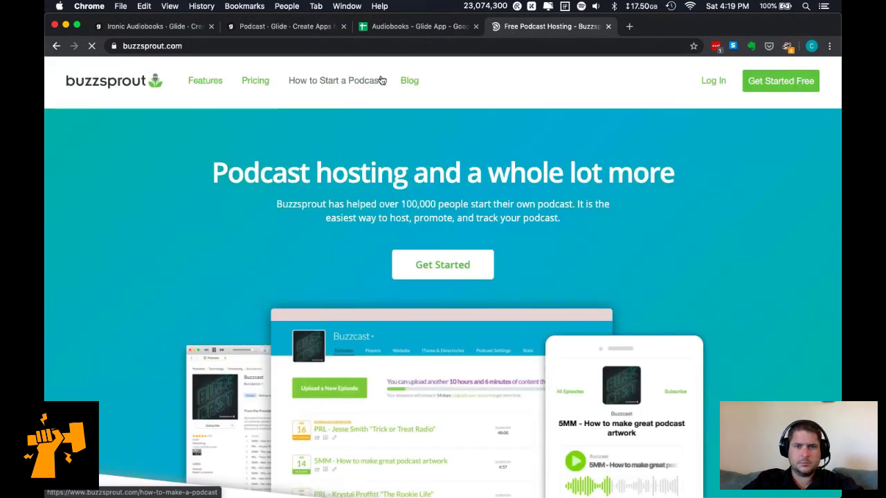
{"action": "key", "text": "super+w"}
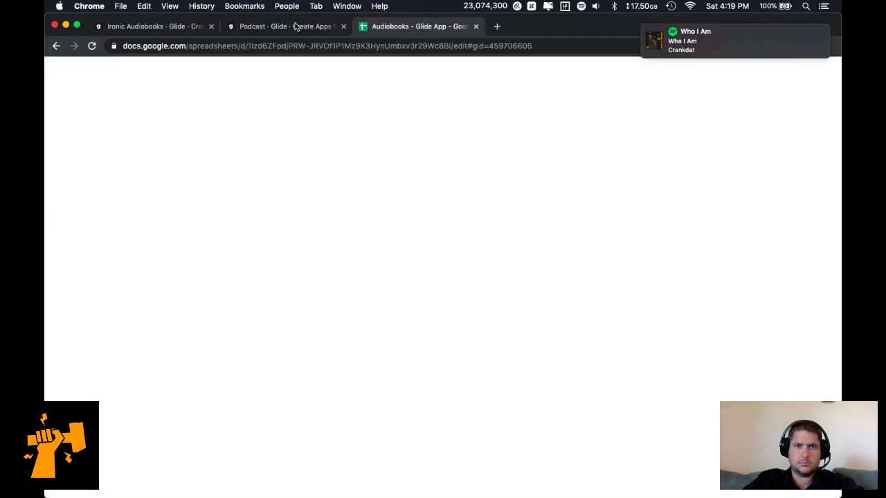
{"action": "left_click", "coordinate": [296, 26]}
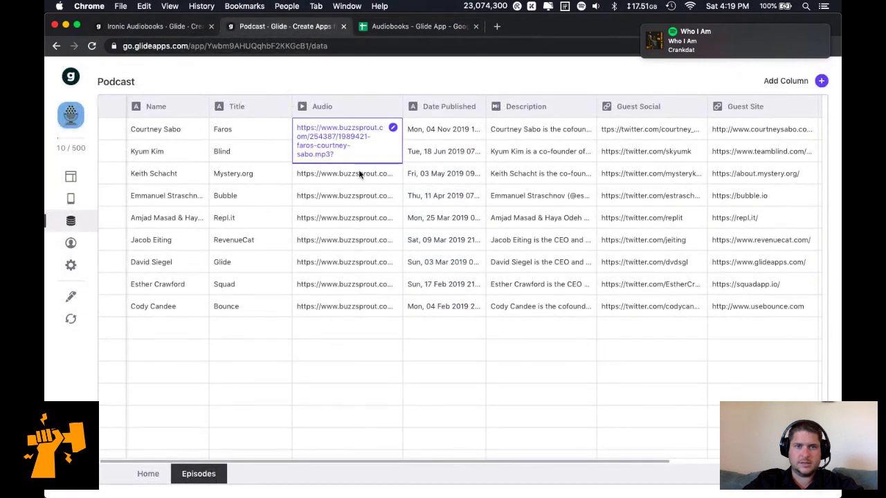
{"action": "left_click", "coordinate": [392, 128]}
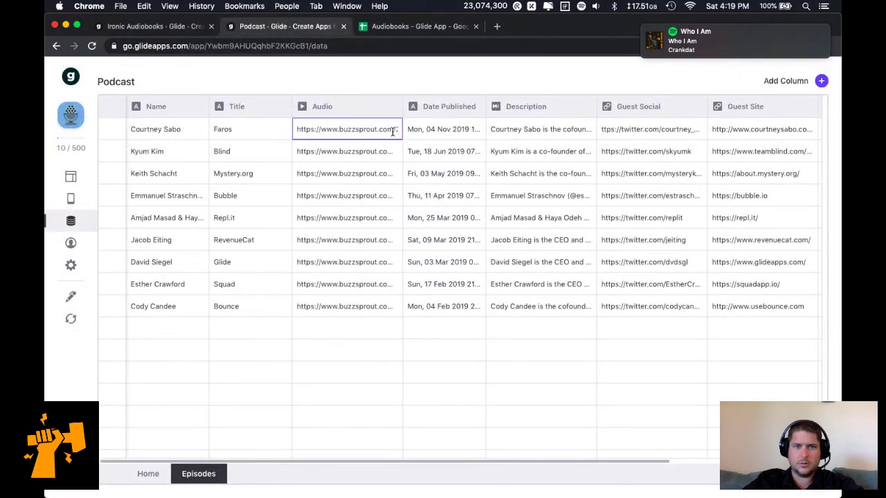
{"action": "key", "text": "super+v"}
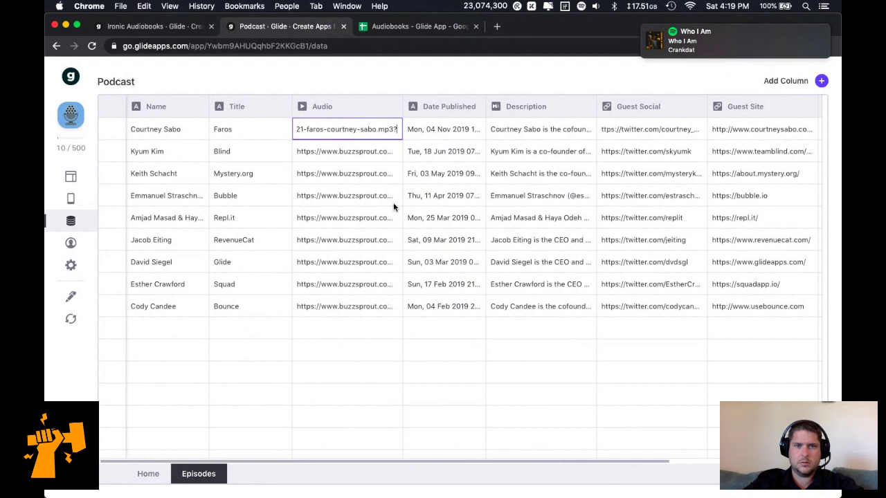
{"action": "left_click", "coordinate": [396, 335]}
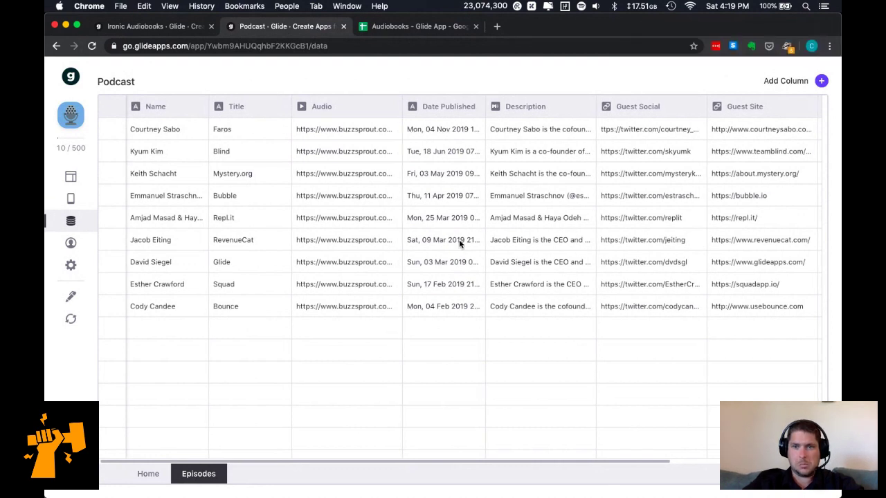
{"action": "scroll", "coordinate": [459, 240], "scroll_direction": "right", "scroll_amount": 2}
{"action": "scroll", "coordinate": [459, 240], "scroll_direction": "right", "scroll_amount": 5}
{"action": "scroll", "coordinate": [459, 239], "scroll_direction": "left", "scroll_amount": 6}
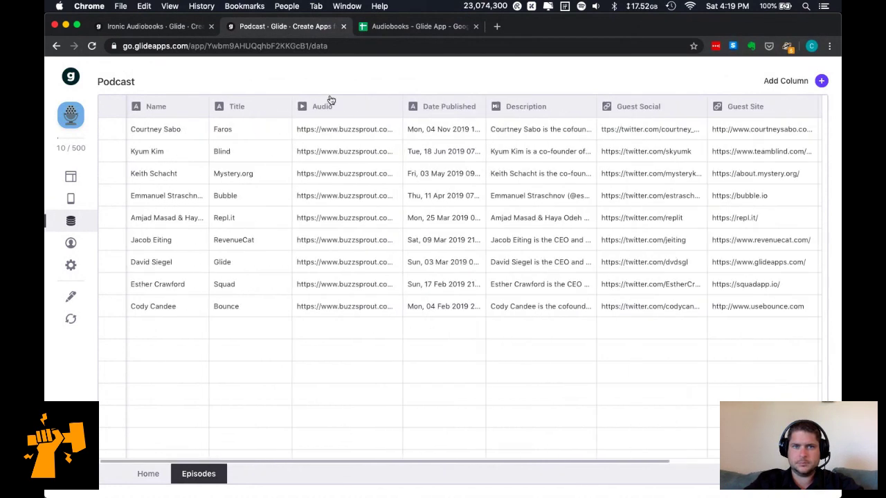
{"action": "left_click", "coordinate": [153, 29]}
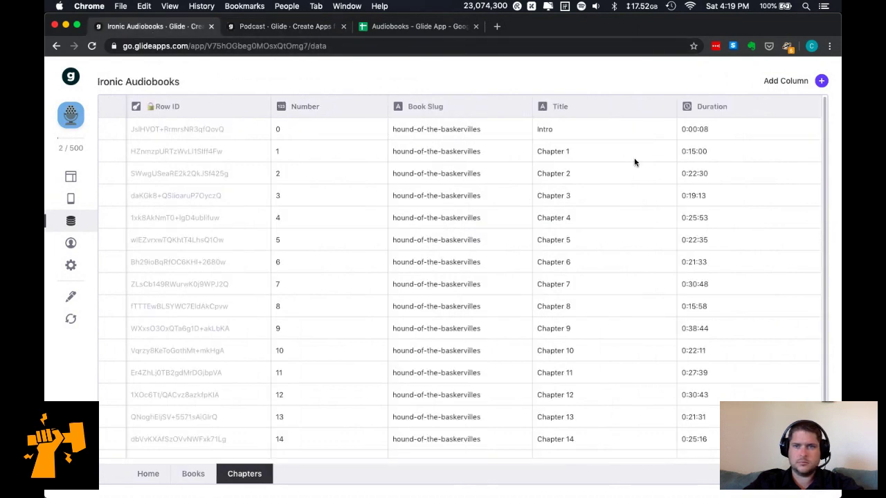
{"action": "left_click", "coordinate": [821, 81]}
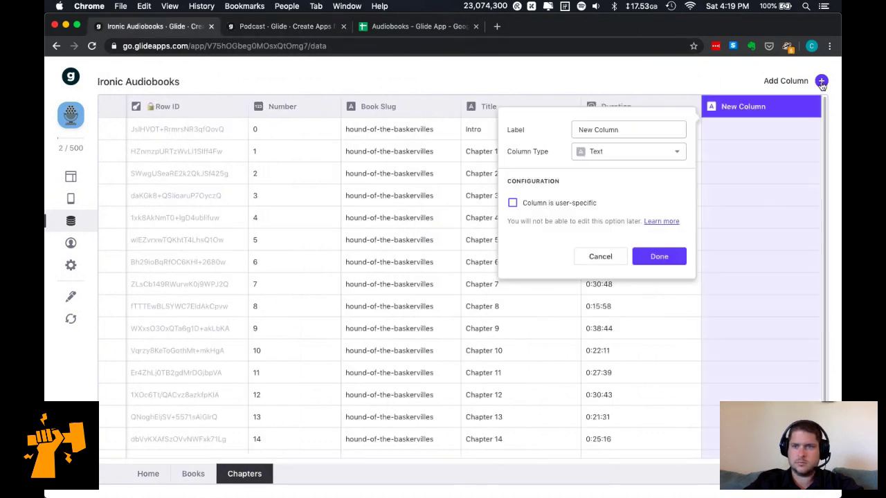
{"action": "left_click", "coordinate": [659, 149]}
{"action": "left_click", "coordinate": [664, 80]}
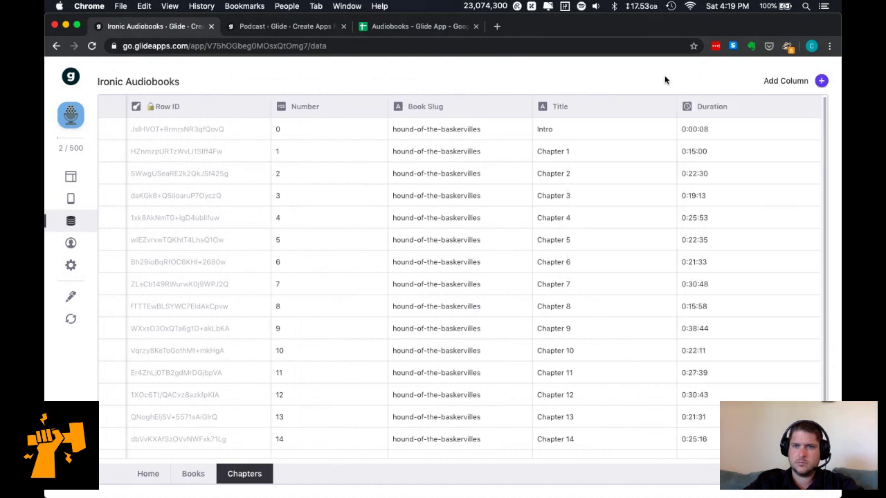
{"action": "left_click", "coordinate": [300, 29]}
Drag the Row ID column from column E to the front of the Chapters sheet.
{"action": "left_click", "coordinate": [386, 29]}
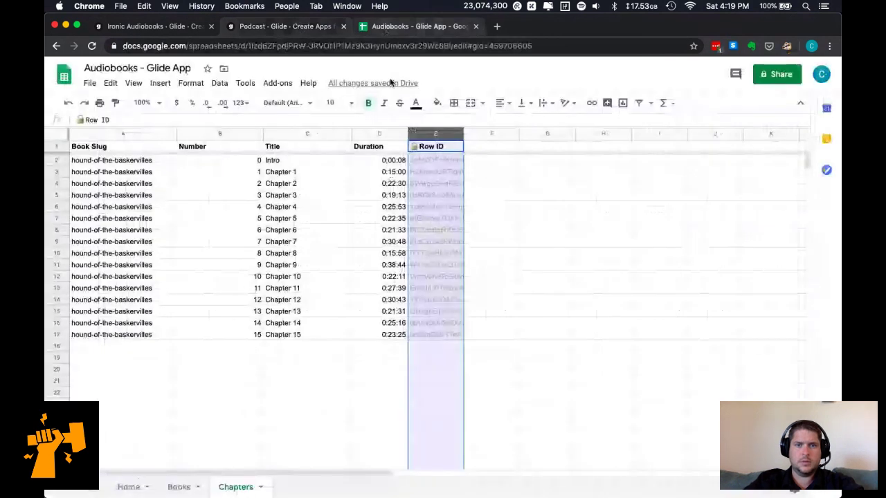
{"action": "left_click", "coordinate": [361, 261]}
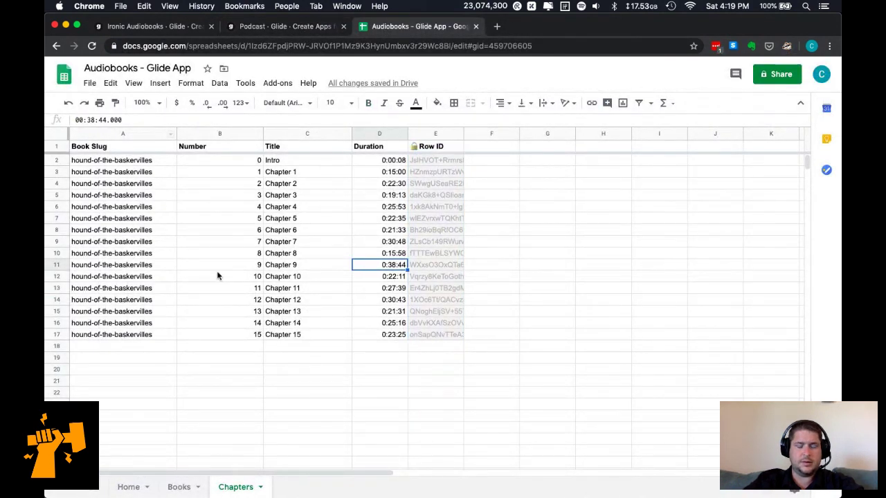
{"action": "left_click", "coordinate": [438, 134]}
{"action": "left_click_drag", "start_coordinate": [181, 148], "coordinate": [70, 141]}
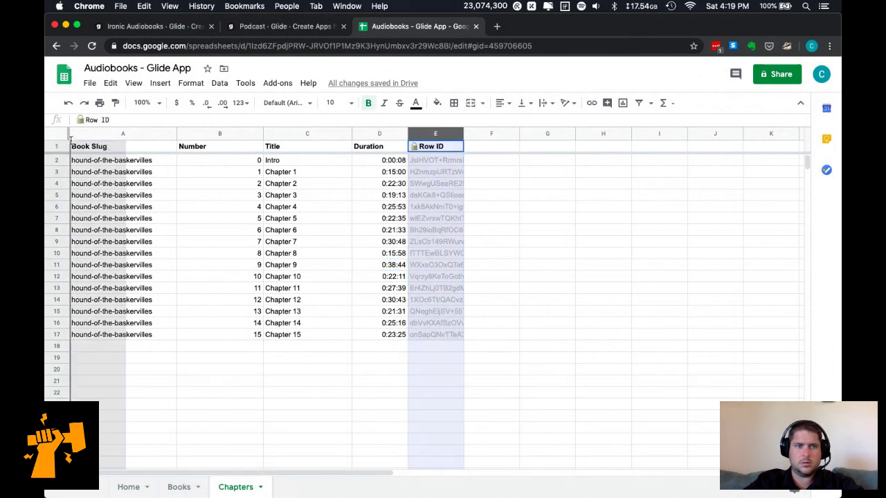
{"action": "left_click_drag", "start_coordinate": [250, 340], "coordinate": [252, 340]}
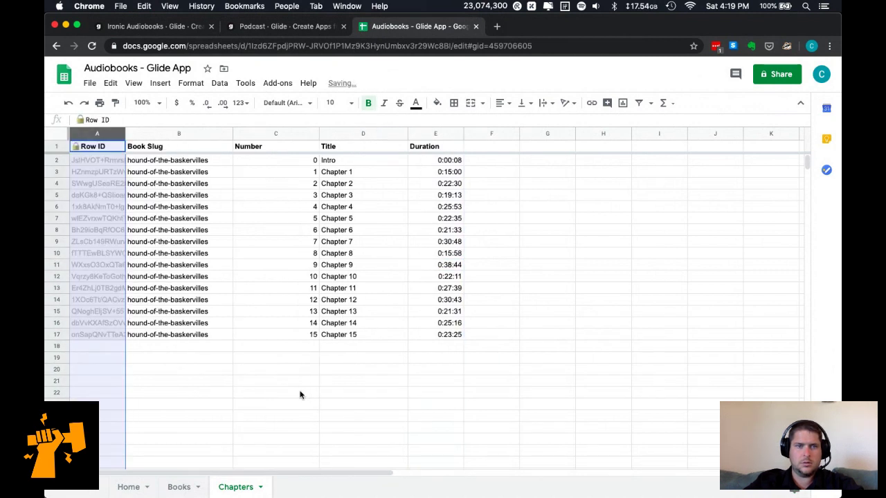
Autofit and slightly widen column A, then open the Books sheet.
{"action": "left_click", "coordinate": [276, 393]}
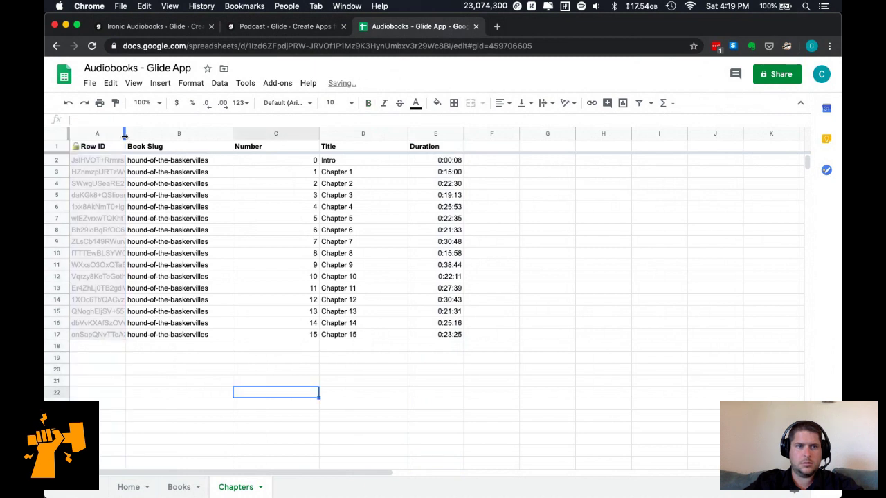
{"action": "double_click", "coordinate": [125, 136]}
{"action": "left_click_drag", "start_coordinate": [171, 134], "coordinate": [195, 133]}
{"action": "left_click", "coordinate": [178, 487]}
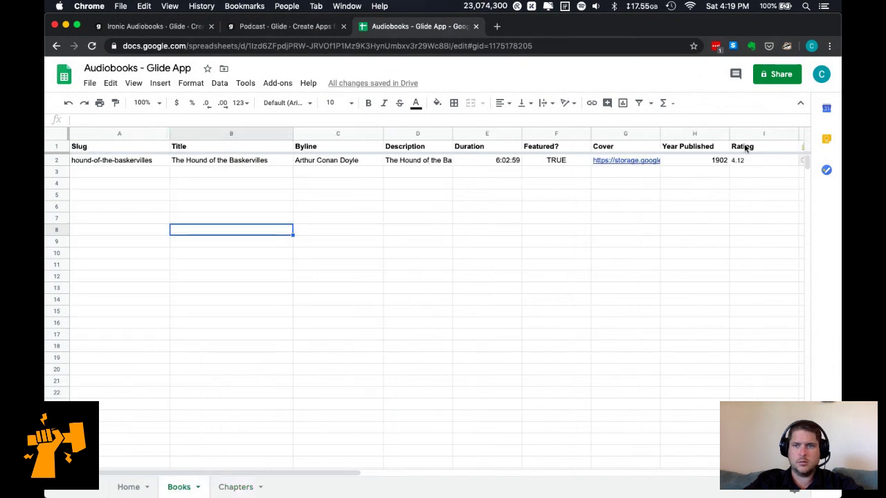
Drag the Row ID column from column J toward the front of the Books sheet.
{"action": "scroll", "coordinate": [693, 142], "scroll_direction": "right", "scroll_amount": 5}
{"action": "left_click_drag", "start_coordinate": [519, 132], "coordinate": [83, 118]}
{"action": "left_click", "coordinate": [350, 255]}
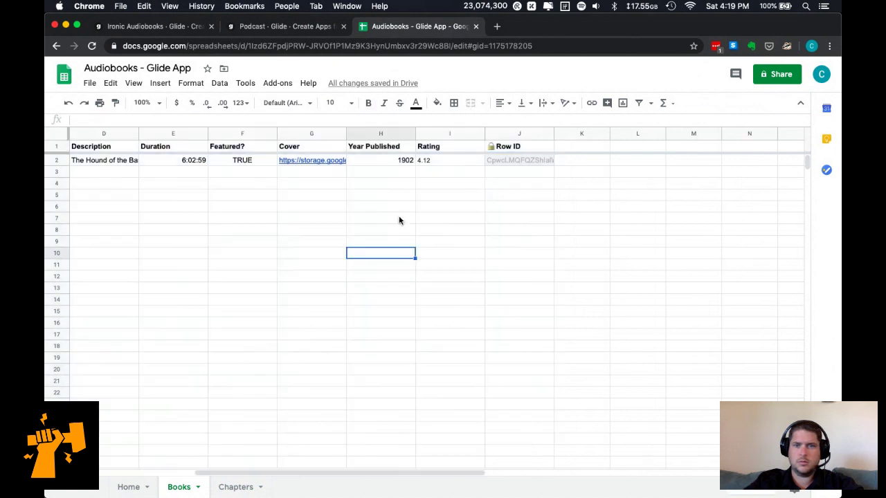
{"action": "left_click", "coordinate": [530, 132]}
{"action": "left_click_drag", "start_coordinate": [531, 132], "coordinate": [61, 134]}
Drop Row ID into column A and widen it.
{"action": "scroll", "coordinate": [565, 190], "scroll_direction": "right", "scroll_amount": 5}
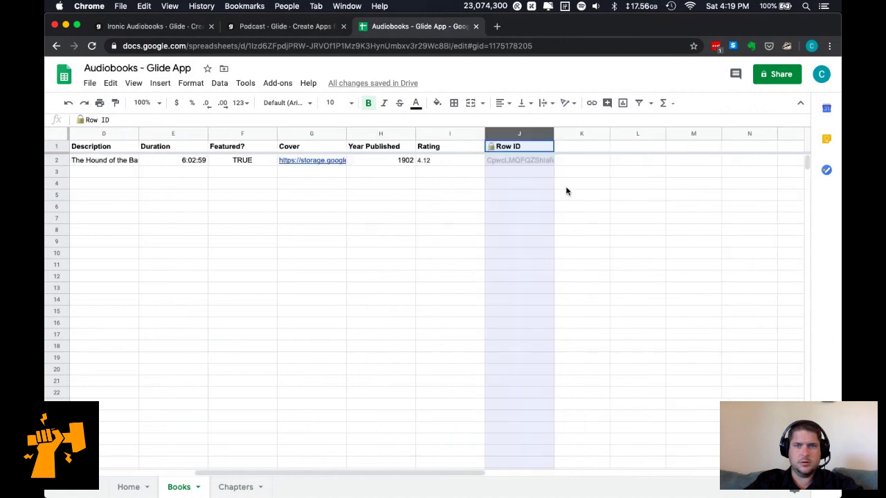
{"action": "left_click", "coordinate": [518, 185]}
{"action": "left_click", "coordinate": [463, 134]}
{"action": "left_click_drag", "start_coordinate": [463, 134], "coordinate": [77, 138]}
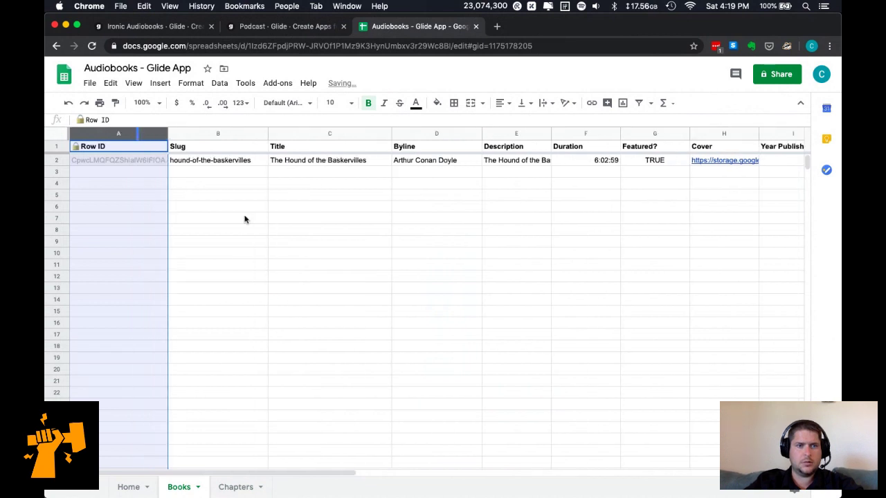
{"action": "left_click_drag", "start_coordinate": [167, 134], "coordinate": [187, 134]}
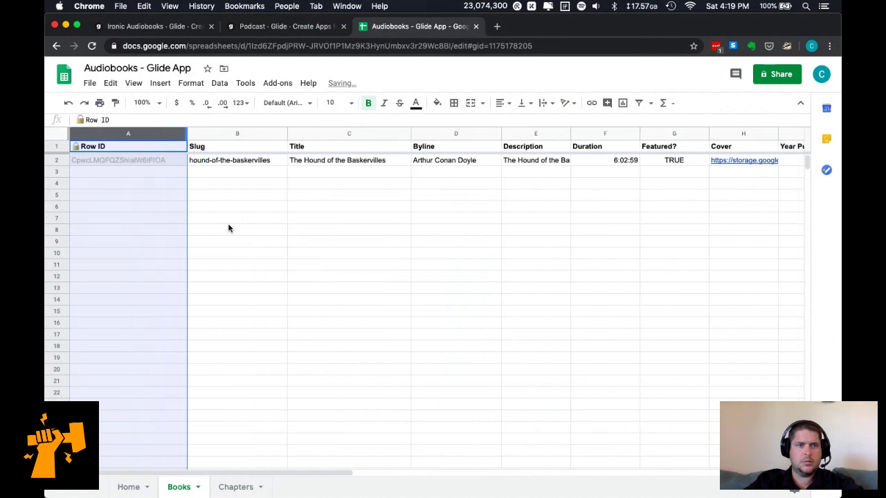
{"action": "left_click", "coordinate": [267, 253]}
Scroll across the Books sheet to check the layout, then move to the Home sheet.
{"action": "scroll", "coordinate": [335, 281], "scroll_direction": "right", "scroll_amount": 5}
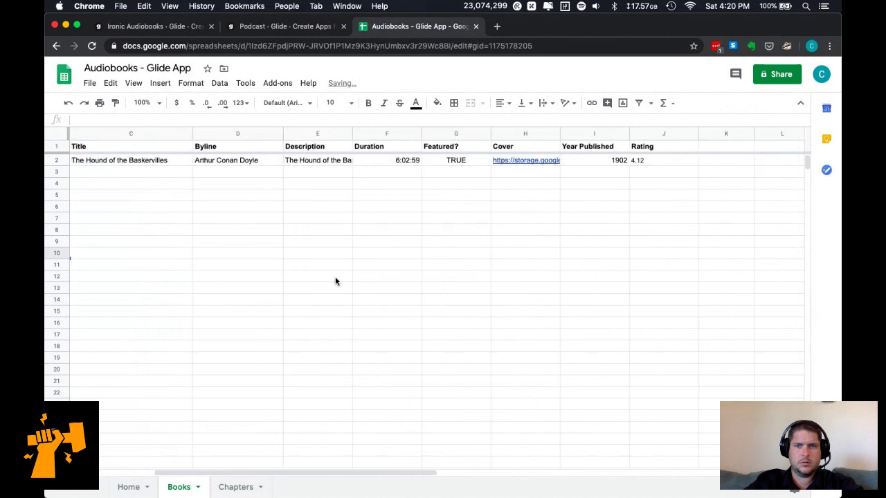
{"action": "scroll", "coordinate": [335, 281], "scroll_direction": "right", "scroll_amount": 2}
{"action": "scroll", "coordinate": [335, 281], "scroll_direction": "left", "scroll_amount": 8}
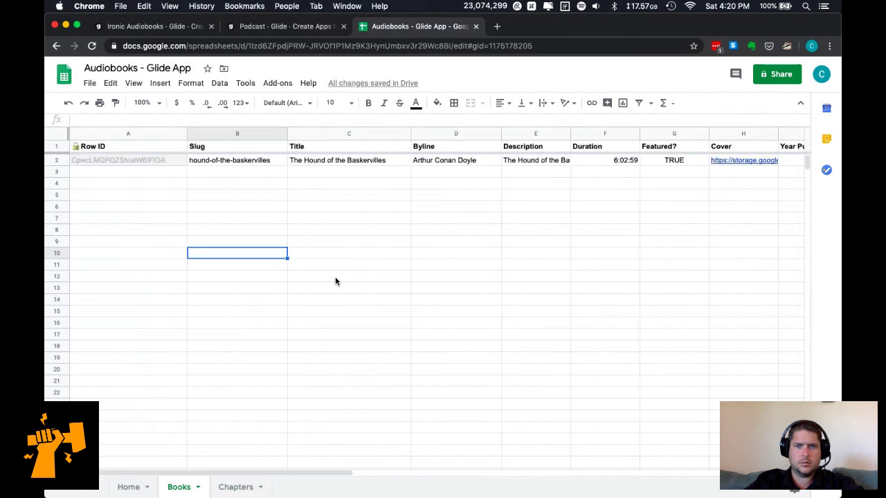
{"action": "left_click", "coordinate": [129, 487]}
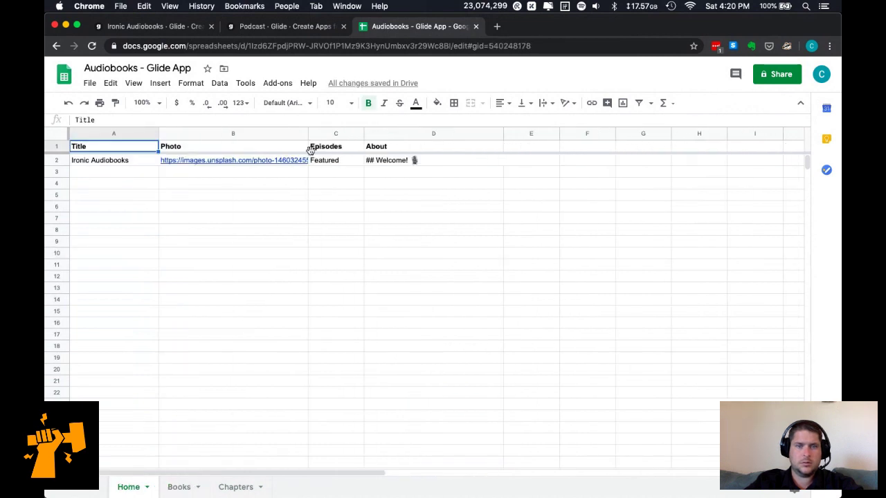
Widen the Home sheet's Photo column; a stray 'cyber' replaces the Title header in A1.
{"action": "left_click_drag", "start_coordinate": [308, 134], "coordinate": [334, 134]}
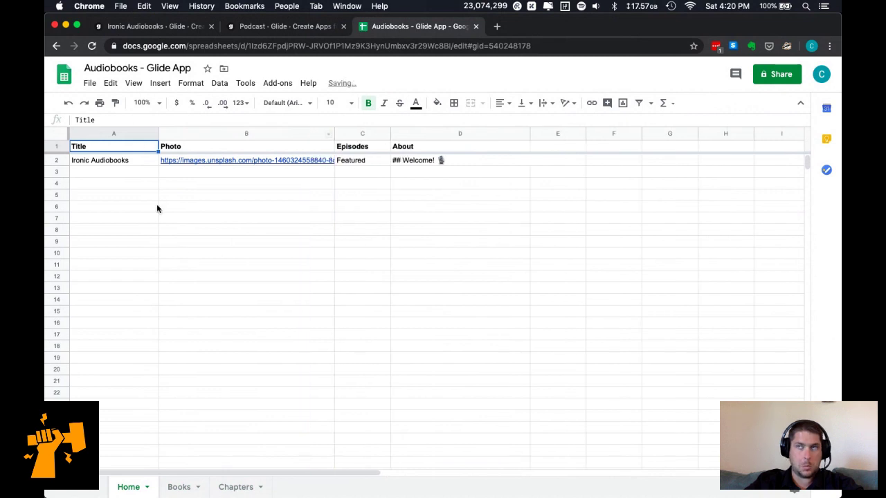
{"action": "left_click", "coordinate": [647, 475]}
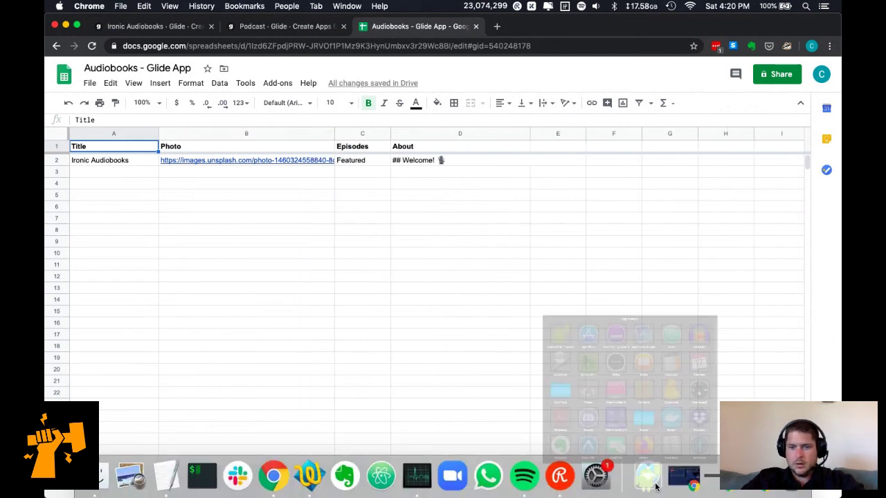
{"action": "type", "text": "cyber"}
{"action": "key", "text": "Return"}
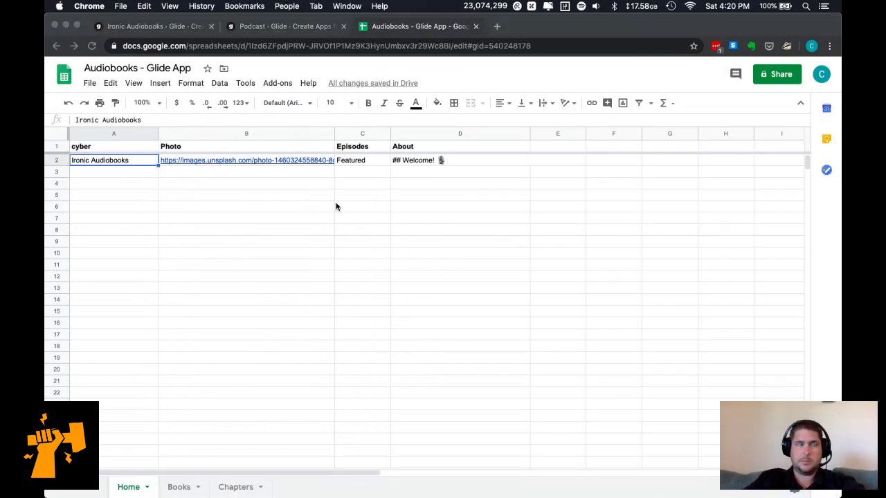
{"action": "left_click", "coordinate": [302, 208]}
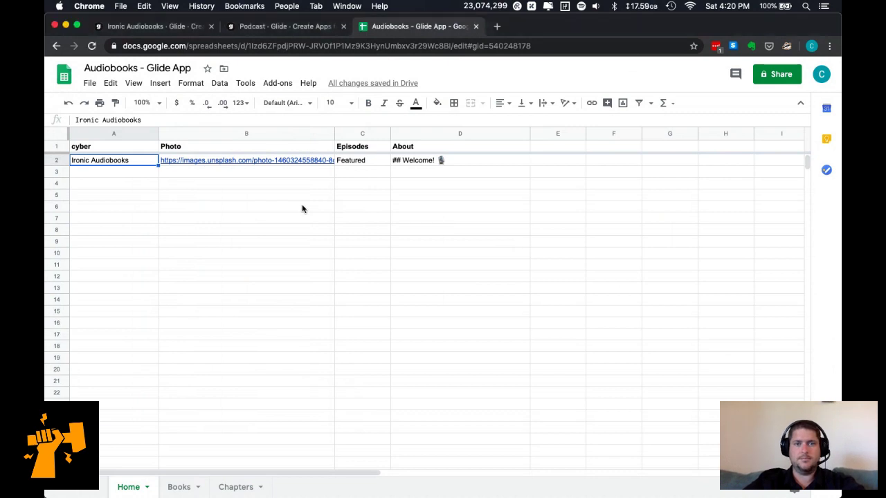
{"action": "mouse_move", "coordinate": [339, 496]}
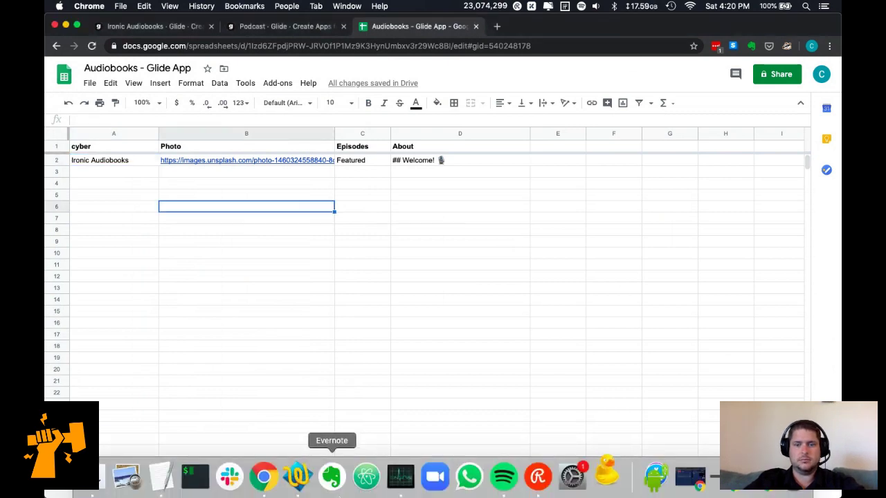
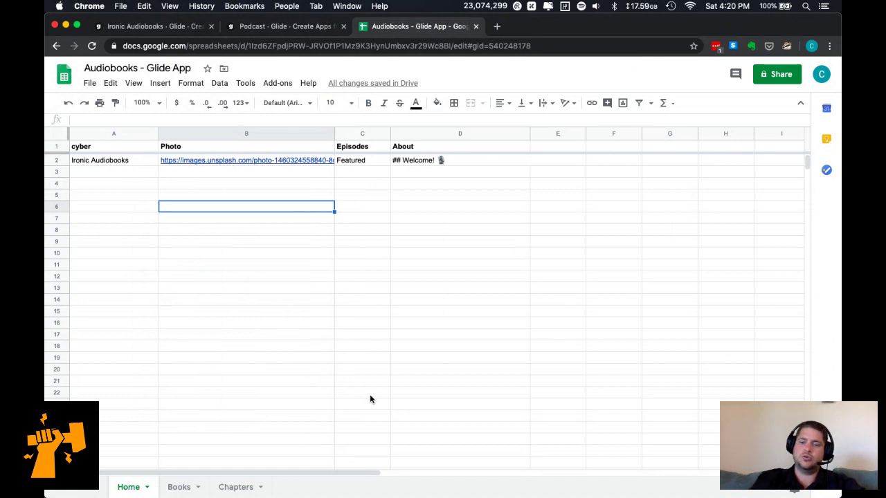
Launch Cyberduck from the Dock beside the audiobooks spreadsheet to reach the saved S3 bookmarks.
{"action": "left_click", "coordinate": [606, 479]}
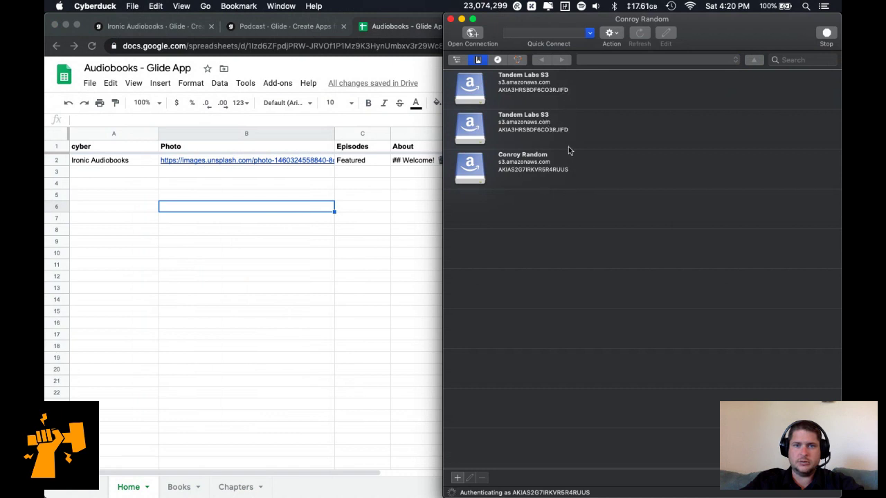
Connect to the Tandem Labs S3 account from the saved bookmarks.
{"action": "left_click", "coordinate": [574, 172]}
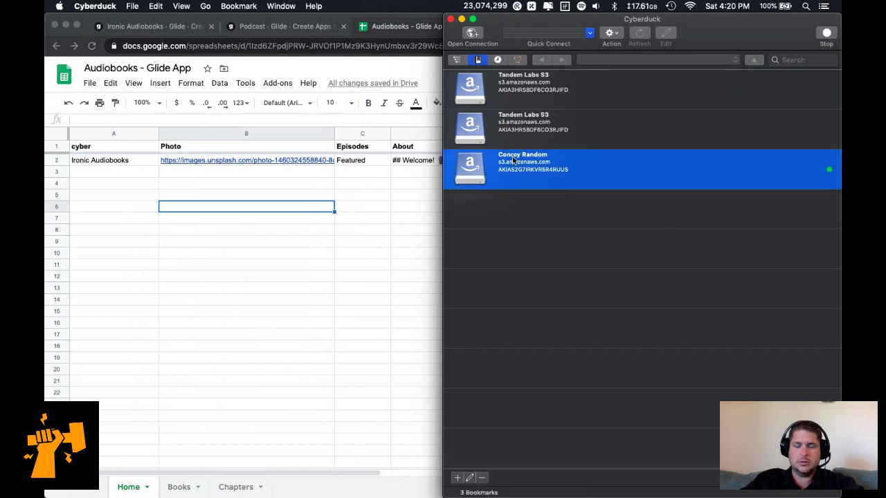
{"action": "left_click", "coordinate": [480, 60]}
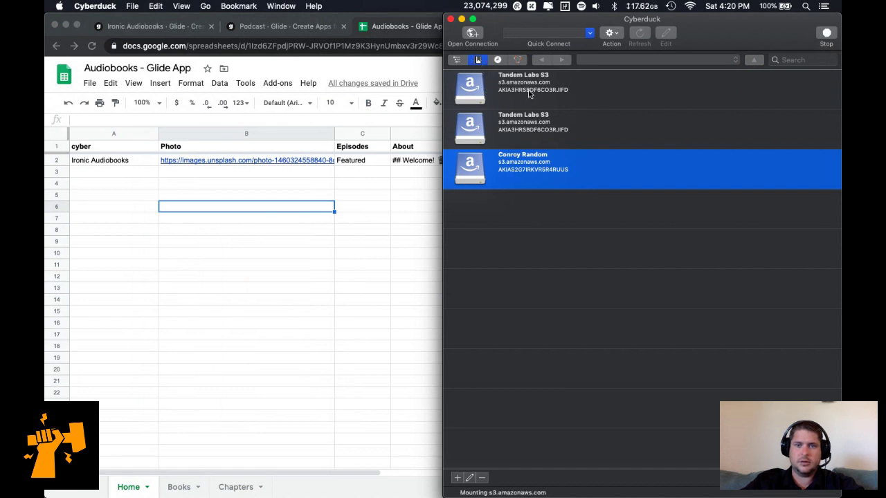
{"action": "double_click", "coordinate": [530, 95]}
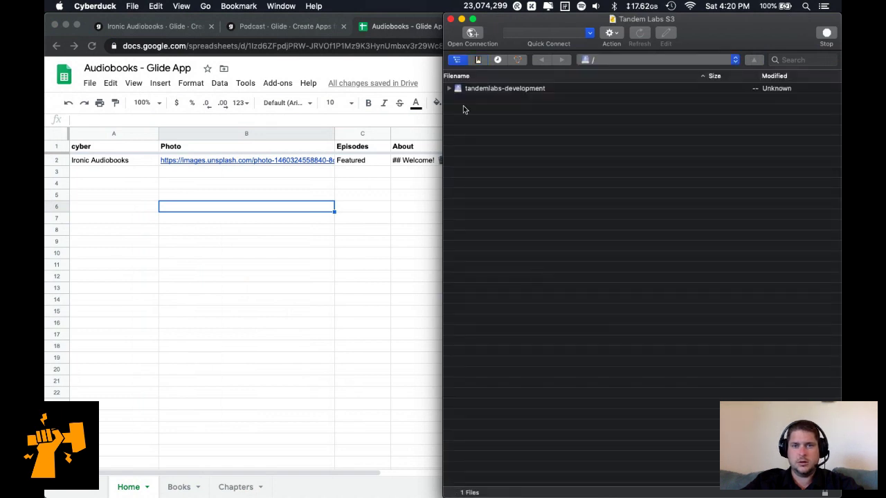
Create a new bucket named tl-glide-audiobooks-mp3 and open it.
{"action": "right_click", "coordinate": [545, 153]}
{"action": "left_click", "coordinate": [581, 174]}
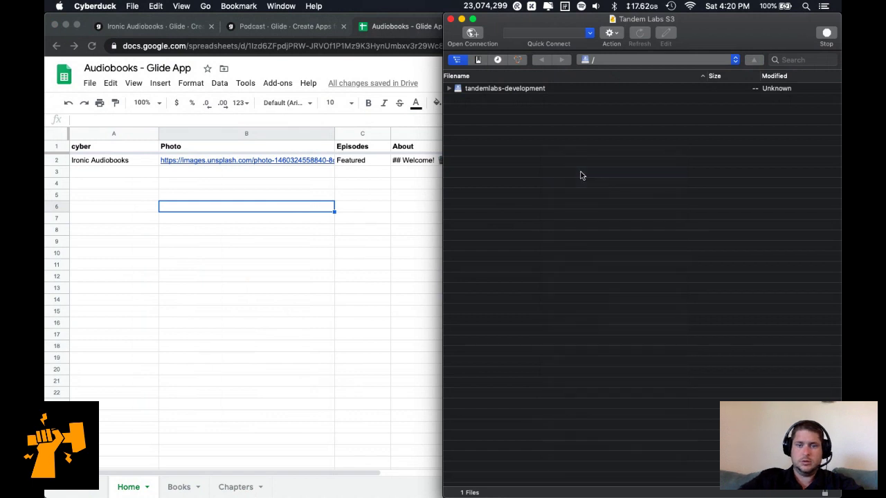
{"action": "type", "text": "tl-"}
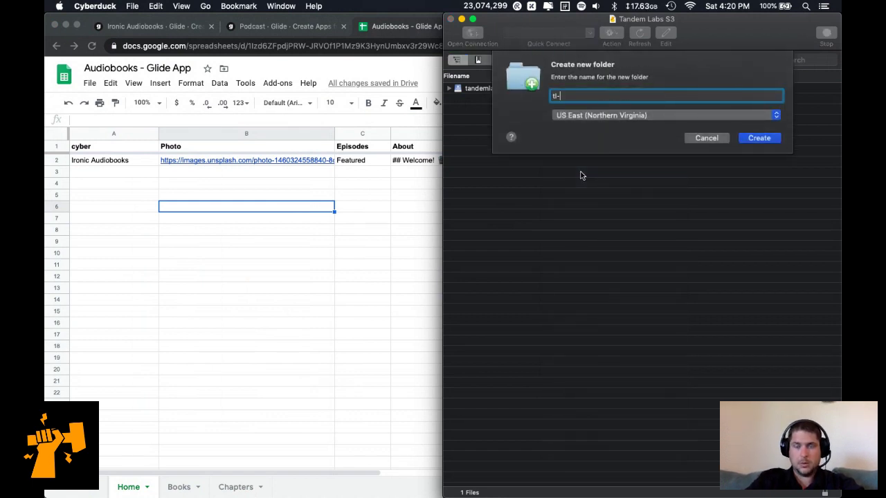
{"action": "type", "text": "glide-audiobooks-mp3"}
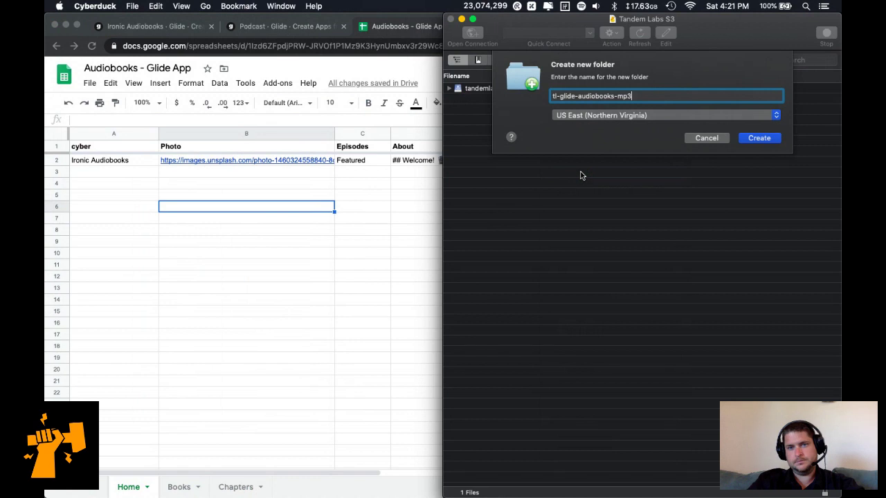
{"action": "key", "text": "Return"}
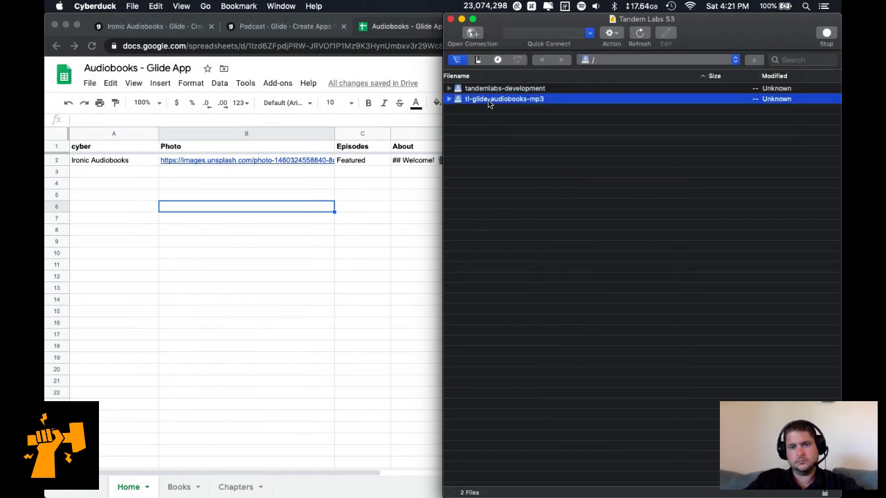
{"action": "double_click", "coordinate": [489, 100]}
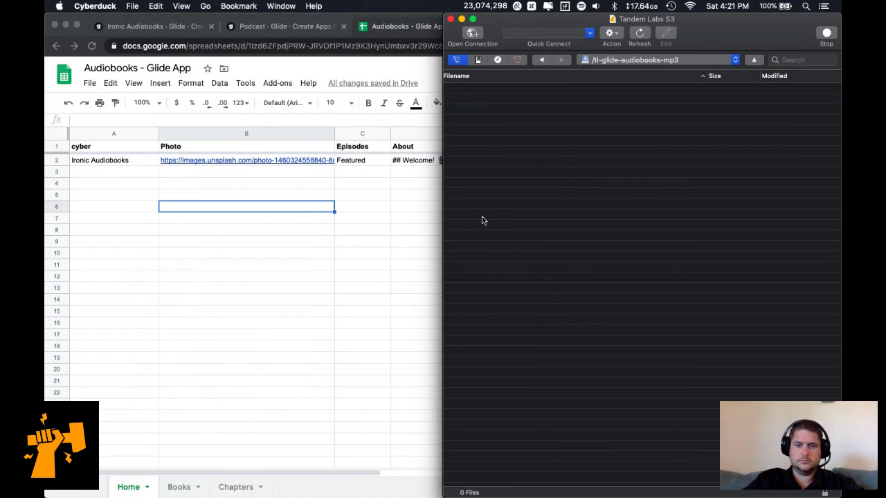
{"action": "key", "text": "super+Tab"}
{"action": "key", "text": "super+Tab"}
{"action": "key", "text": "super+Tab"}
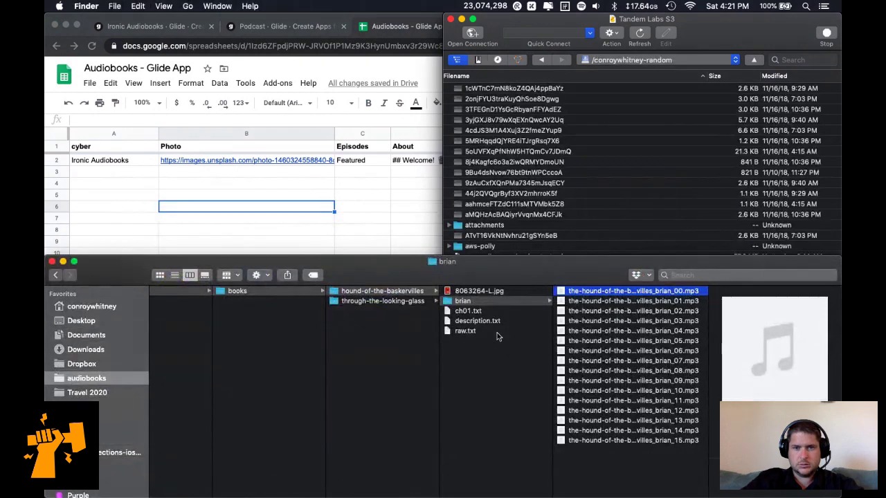
Reconnect to the Tandem Labs S3 account and open the tl-glide-audiobooks-mp3 bucket.
{"action": "left_click", "coordinate": [620, 65]}
{"action": "left_click", "coordinate": [630, 63]}
{"action": "left_click", "coordinate": [477, 59]}
{"action": "left_click", "coordinate": [477, 60]}
{"action": "double_click", "coordinate": [542, 93]}
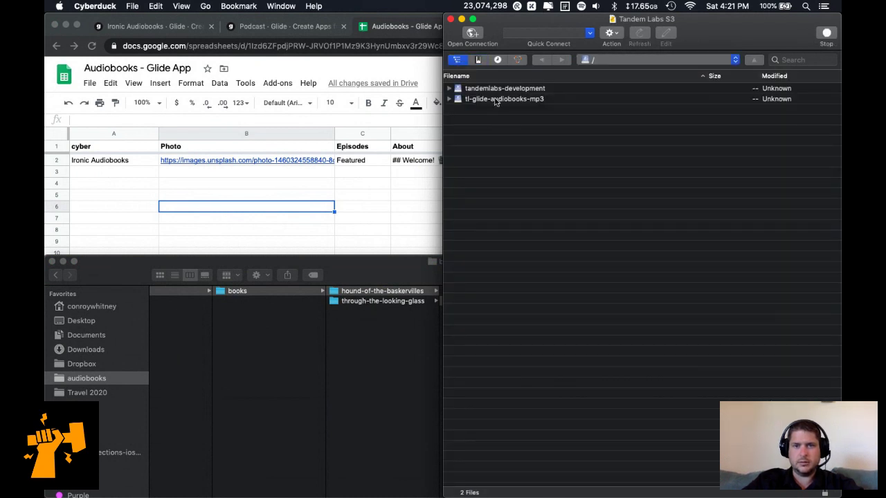
{"action": "double_click", "coordinate": [492, 99]}
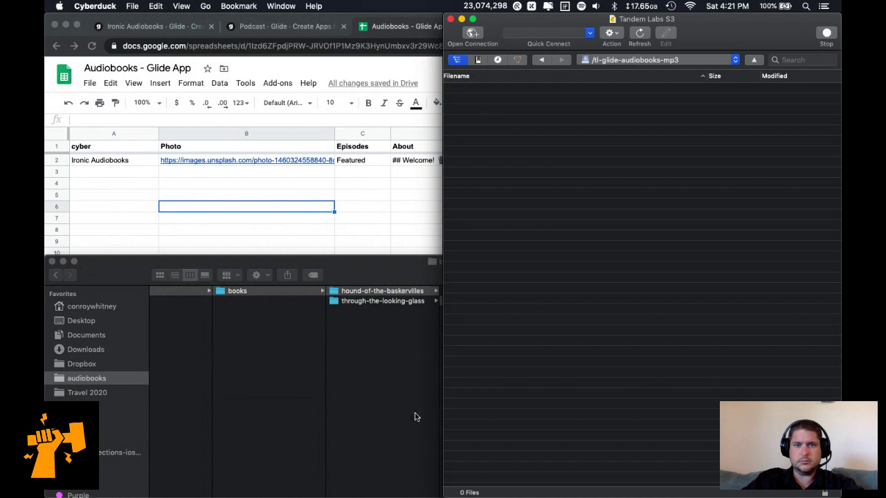
Create a hound-of-the-baskervilles folder in the bucket and open it.
{"action": "left_click", "coordinate": [610, 32]}
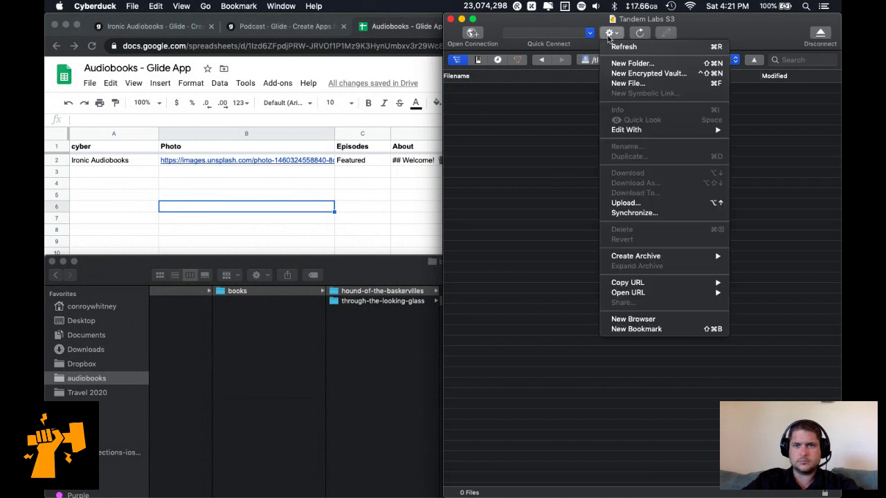
{"action": "left_click", "coordinate": [625, 64]}
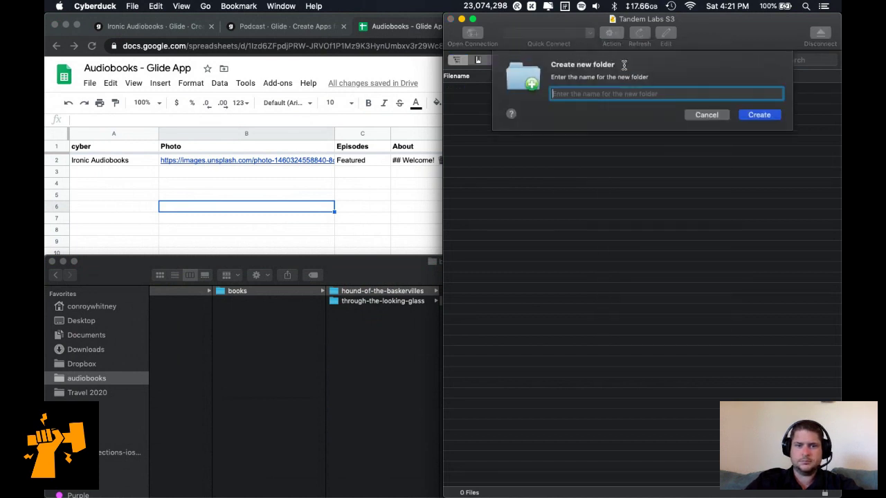
{"action": "type", "text": "hound-of-the-baskervilles"}
{"action": "key", "text": "Return"}
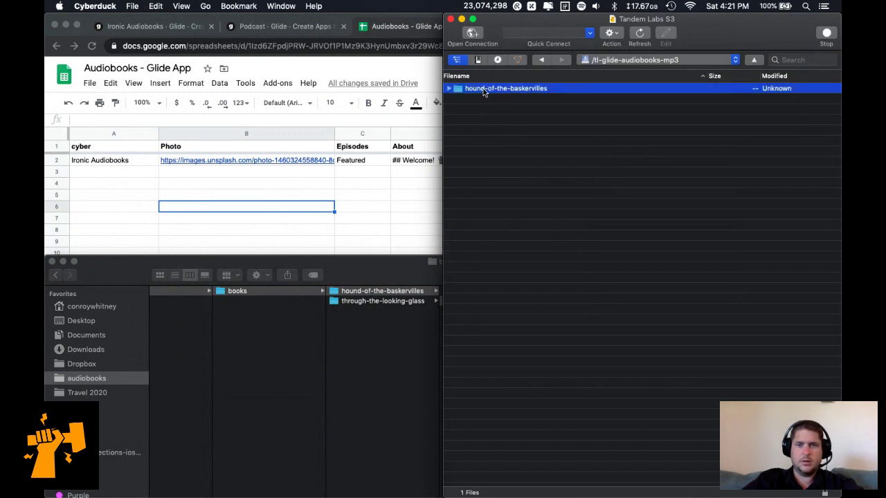
{"action": "double_click", "coordinate": [484, 89]}
{"action": "left_click", "coordinate": [415, 262]}
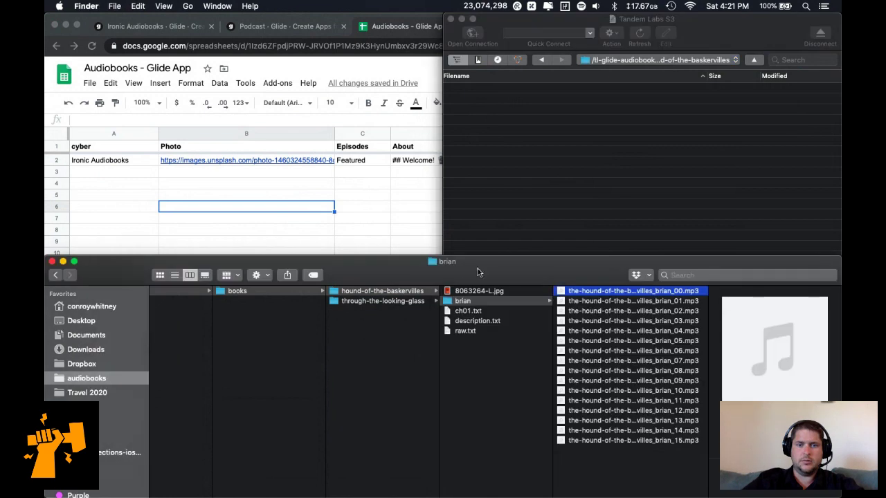
Upload the local brian folder of chapter MP3s into hound-of-the-baskervilles and watch progress reach 89%.
{"action": "left_click", "coordinate": [486, 302]}
{"action": "left_click_drag", "start_coordinate": [504, 306], "coordinate": [556, 198]}
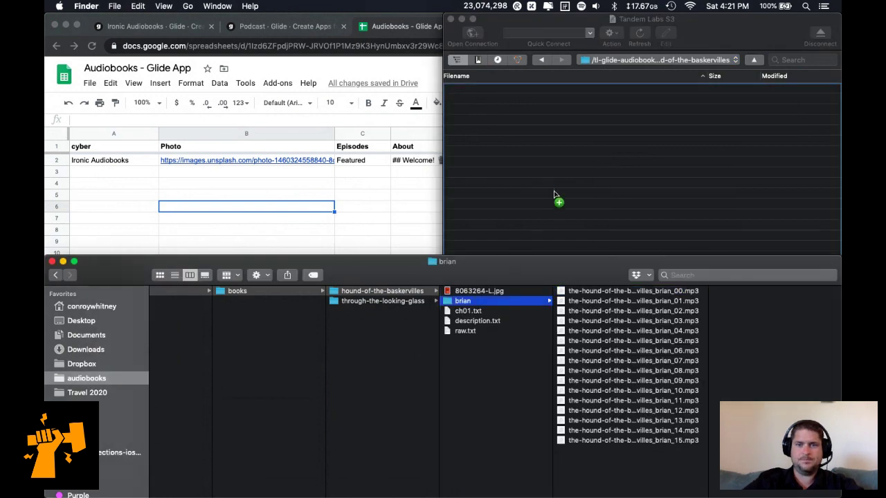
{"action": "left_click", "coordinate": [528, 130]}
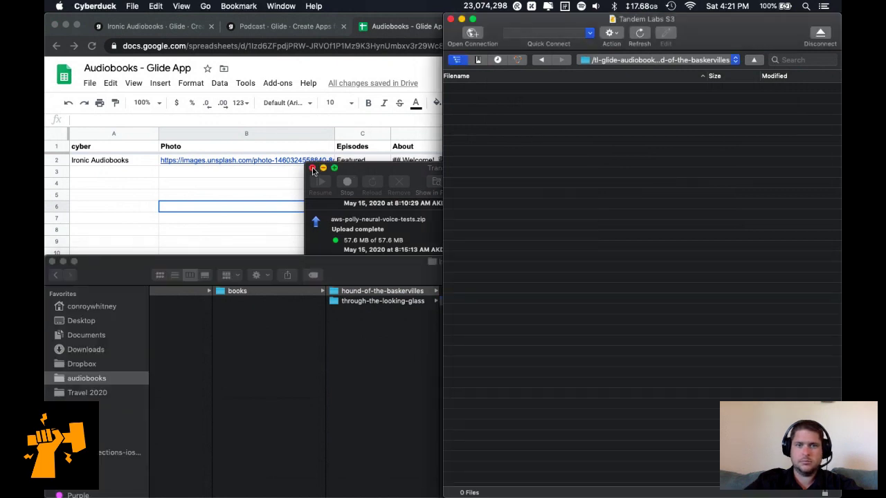
{"action": "left_click", "coordinate": [367, 181]}
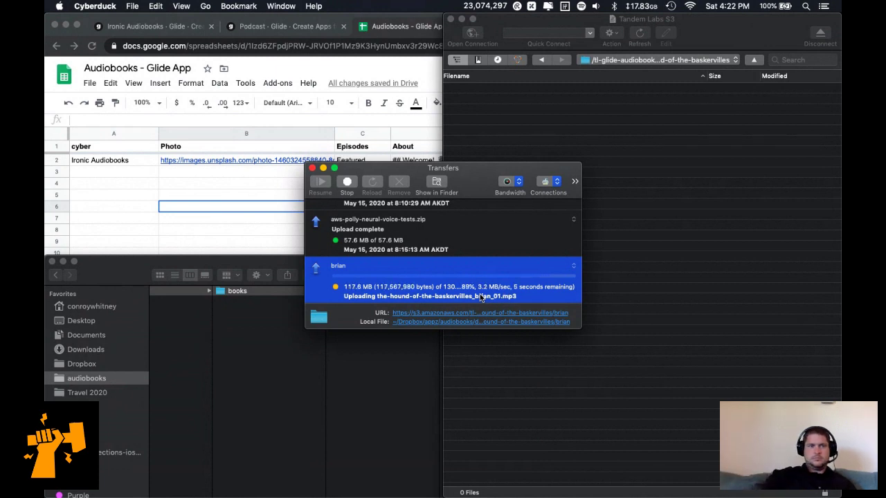
{"action": "left_click", "coordinate": [131, 175]}
Undo the stray edit so the Home sheet's A1 header reads Title again.
{"action": "left_click", "coordinate": [105, 151]}
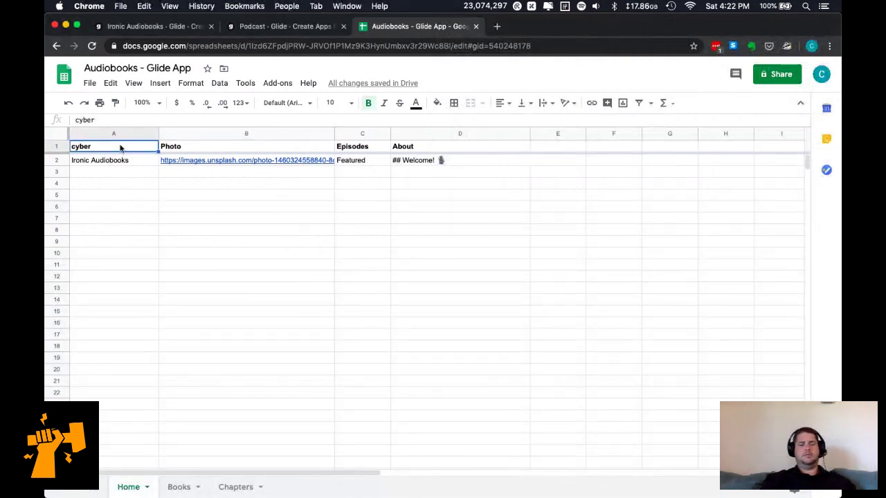
{"action": "key", "text": "ctrl+z"}
{"action": "left_click", "coordinate": [139, 221]}
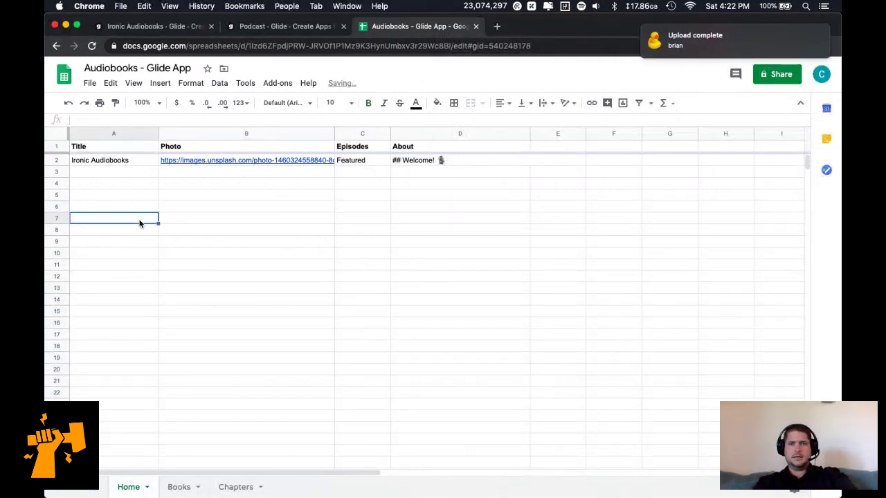
Return to Cyberduck, where the brian upload shows 130.7 MB of 130.7 MB complete.
{"action": "key", "text": "super+Tab"}
{"action": "mouse_move", "coordinate": [632, 445]}
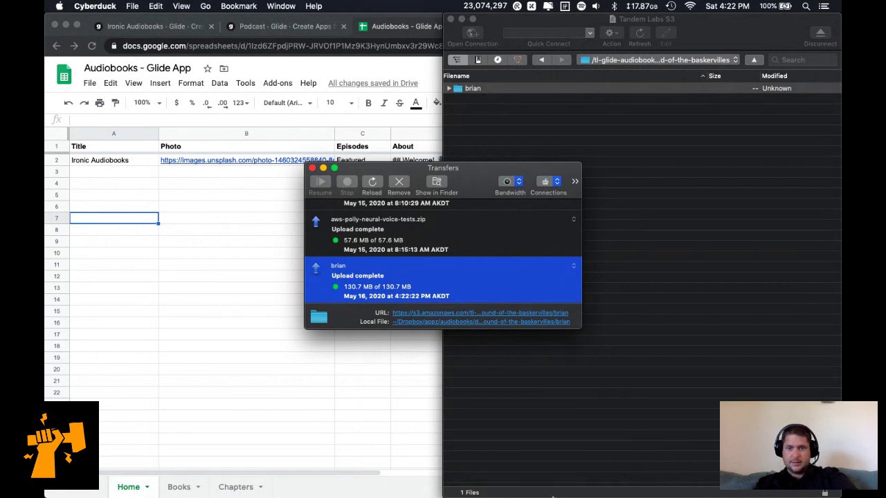
{"action": "mouse_move", "coordinate": [633, 487]}
{"action": "left_click", "coordinate": [654, 477]}
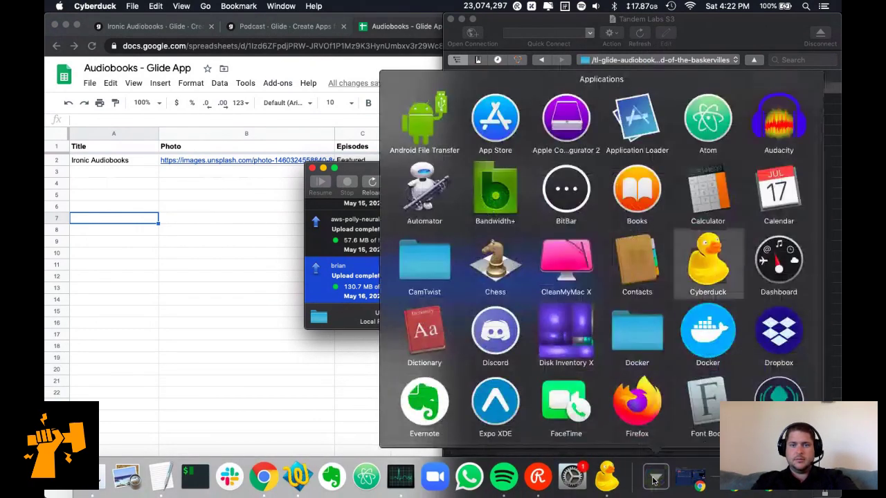
{"action": "left_click", "coordinate": [112, 216]}
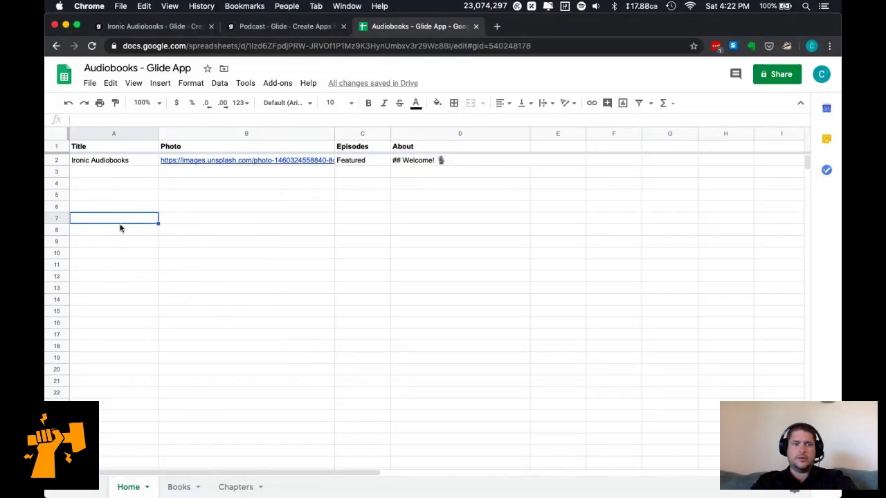
{"action": "left_click", "coordinate": [654, 477]}
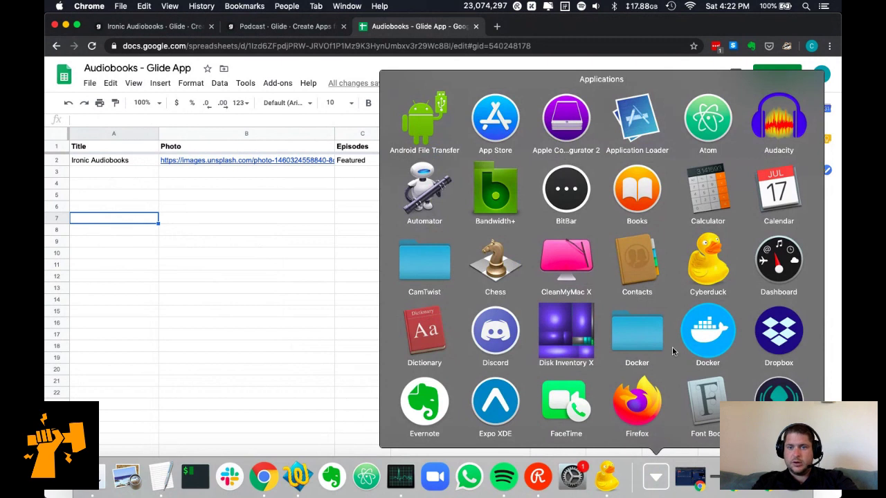
{"action": "type", "text": "cy"}
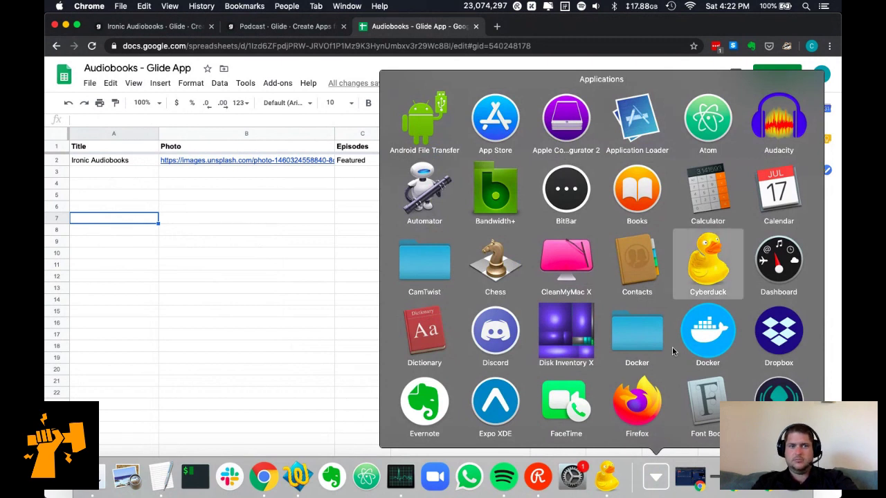
{"action": "left_click", "coordinate": [238, 117]}
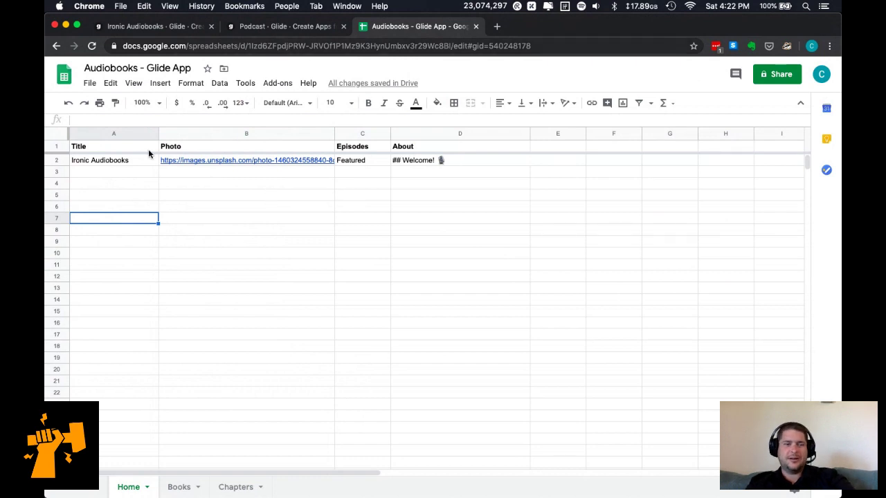
{"action": "key", "text": "super+Tab"}
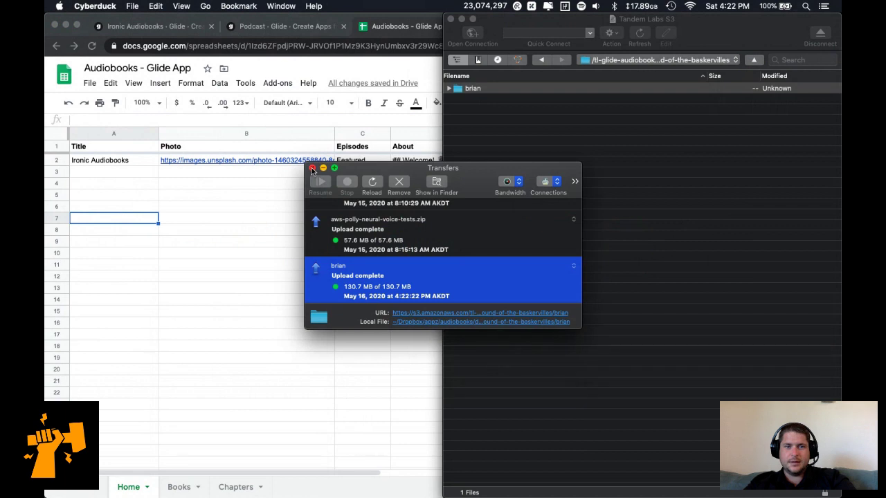
Open the uploaded brian folder and select all 16 chapter MP3 files.
{"action": "left_click", "coordinate": [312, 168]}
{"action": "double_click", "coordinate": [479, 91]}
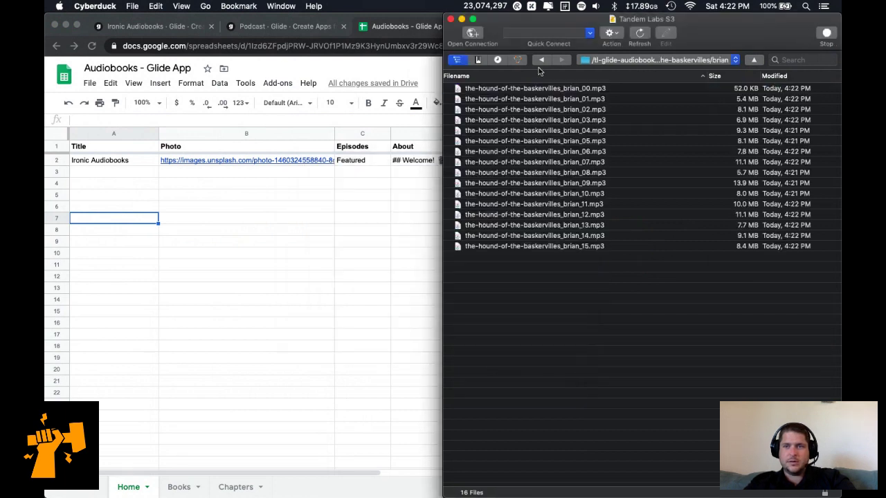
{"action": "left_click", "coordinate": [520, 89]}
{"action": "left_click", "coordinate": [532, 246], "text": "shift"}
Copy the HTTPS URLs of the selected MP3 files.
{"action": "right_click", "coordinate": [532, 247]}
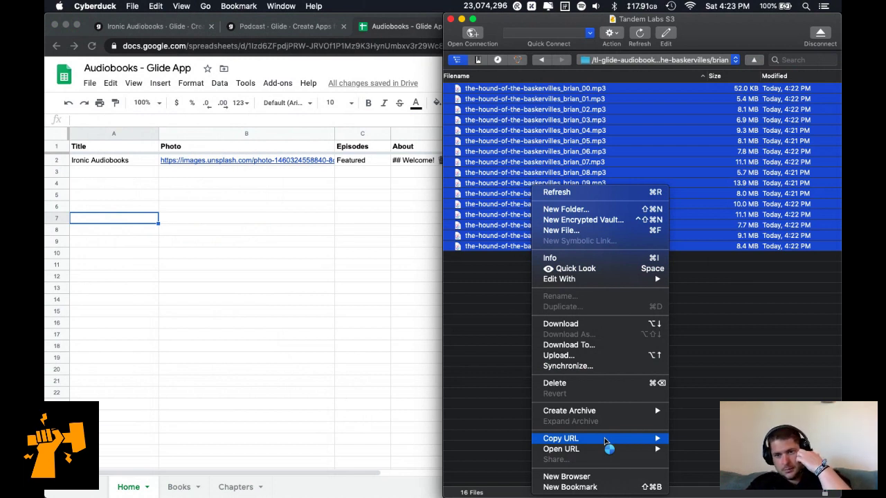
{"action": "mouse_move", "coordinate": [605, 442]}
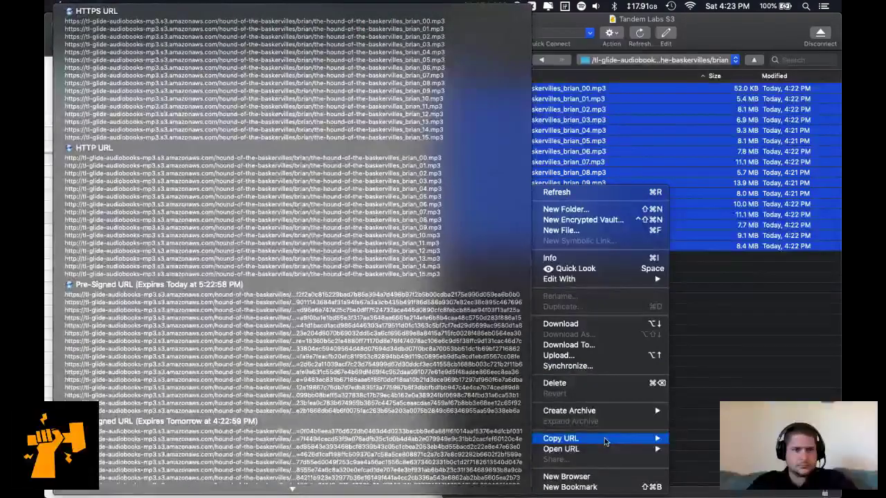
{"action": "scroll", "coordinate": [346, 426], "scroll_direction": "down", "scroll_amount": 10}
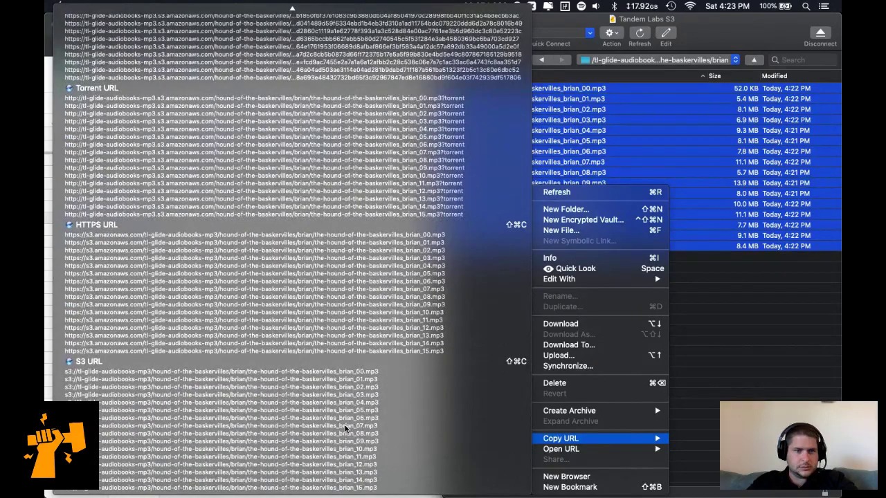
{"action": "scroll", "coordinate": [345, 429], "scroll_direction": "up", "scroll_amount": 3}
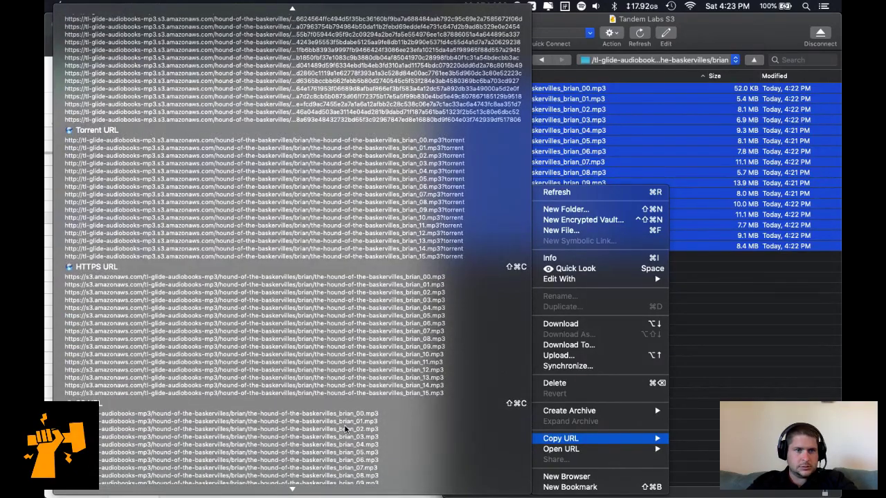
{"action": "scroll", "coordinate": [345, 429], "scroll_direction": "up", "scroll_amount": 3}
{"action": "scroll", "coordinate": [344, 429], "scroll_direction": "down", "scroll_amount": 8}
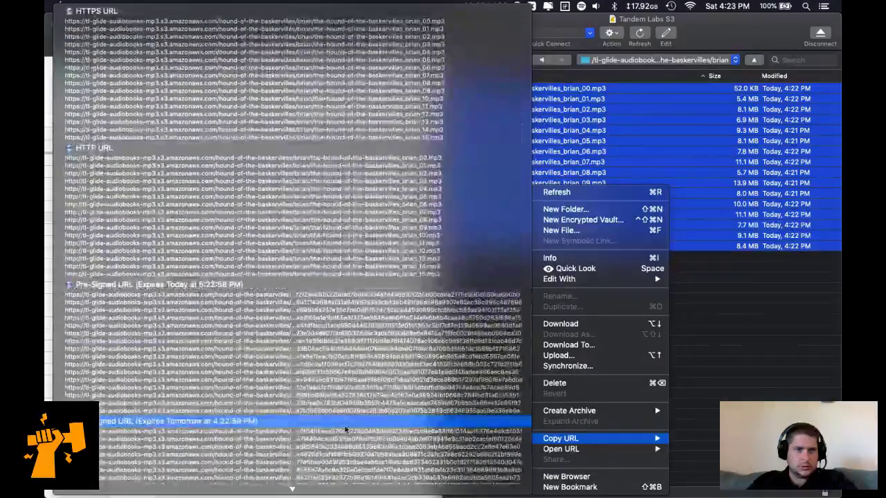
{"action": "scroll", "coordinate": [345, 429], "scroll_direction": "down", "scroll_amount": 10}
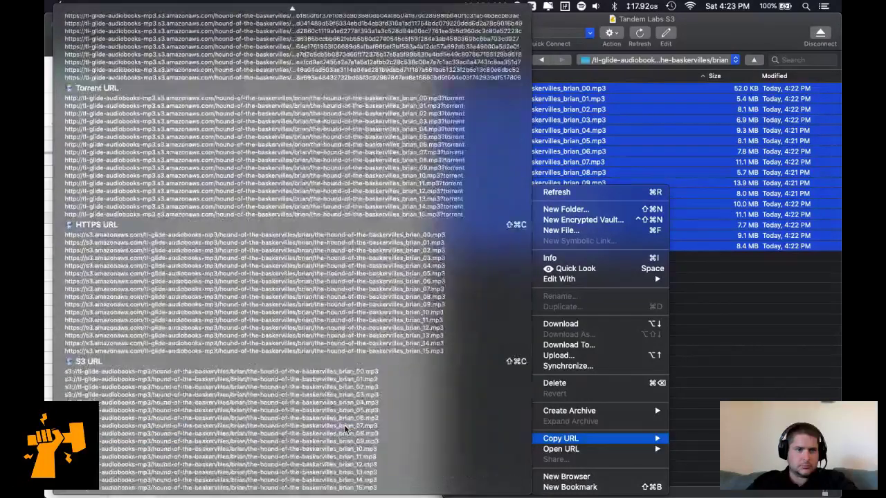
{"action": "scroll", "coordinate": [345, 429], "scroll_direction": "up", "scroll_amount": 10}
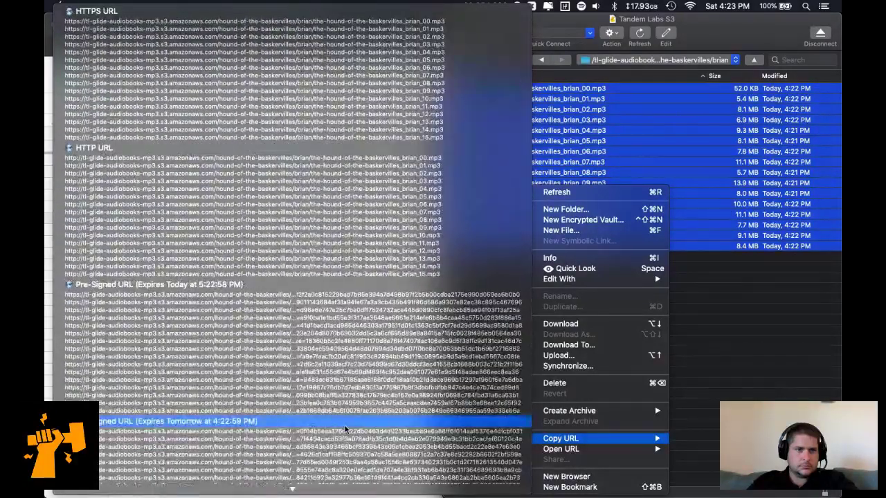
{"action": "scroll", "coordinate": [344, 429], "scroll_direction": "down", "scroll_amount": 10}
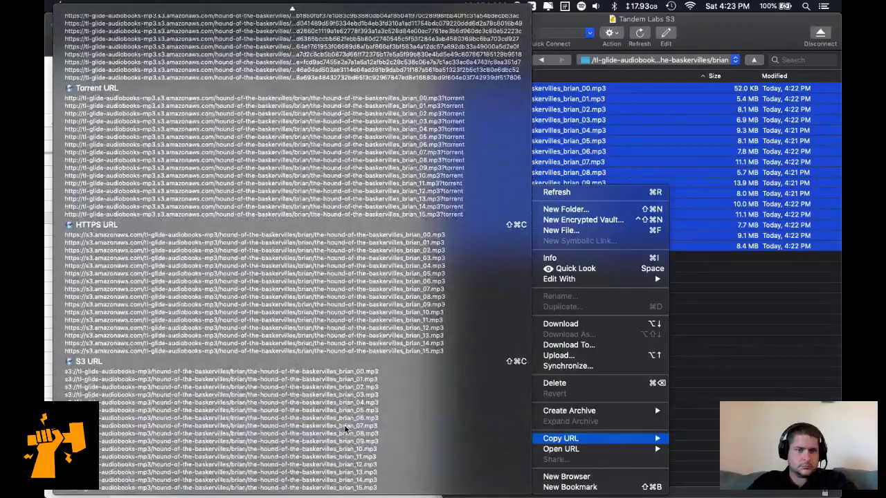
{"action": "scroll", "coordinate": [345, 429], "scroll_direction": "up", "scroll_amount": 10}
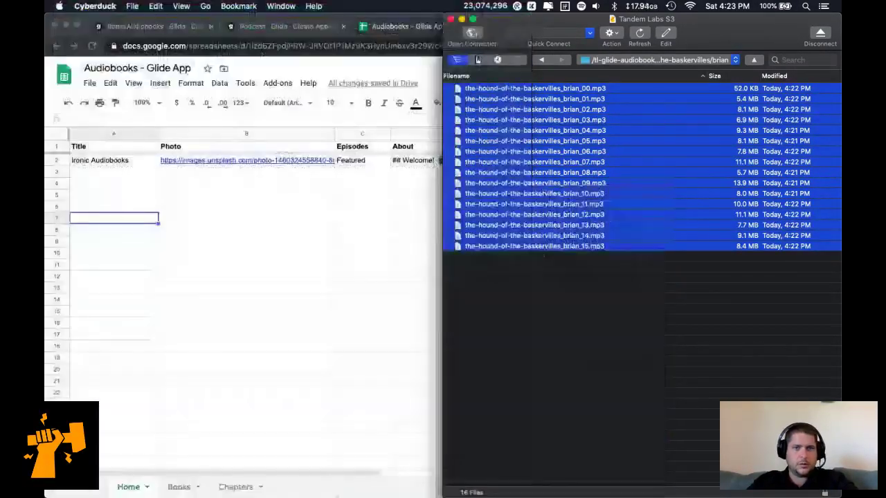
On the Chapters sheet, head column F 'Brian URLs' and paste the 16 chapter MP3 links below.
{"action": "left_click", "coordinate": [328, 485]}
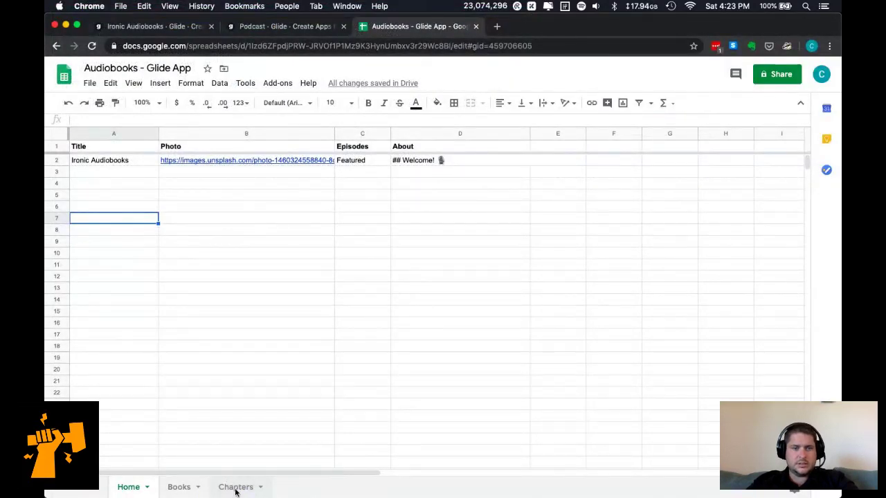
{"action": "left_click", "coordinate": [237, 487]}
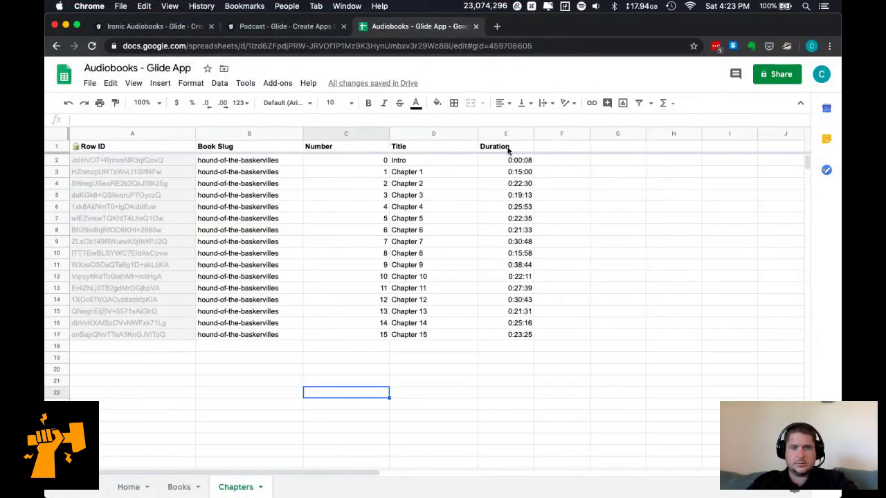
{"action": "left_click", "coordinate": [575, 147]}
{"action": "type", "text": "Brian"}
{"action": "key", "text": "Return"}
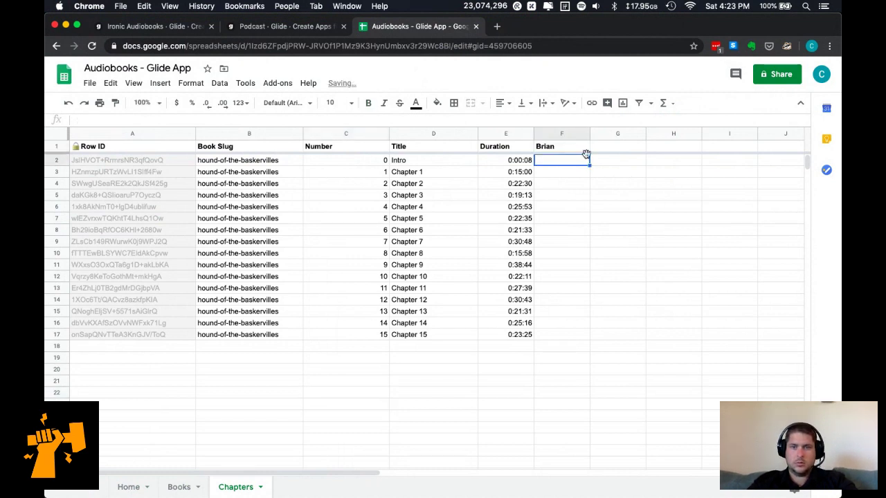
{"action": "key", "text": "ctrl+v"}
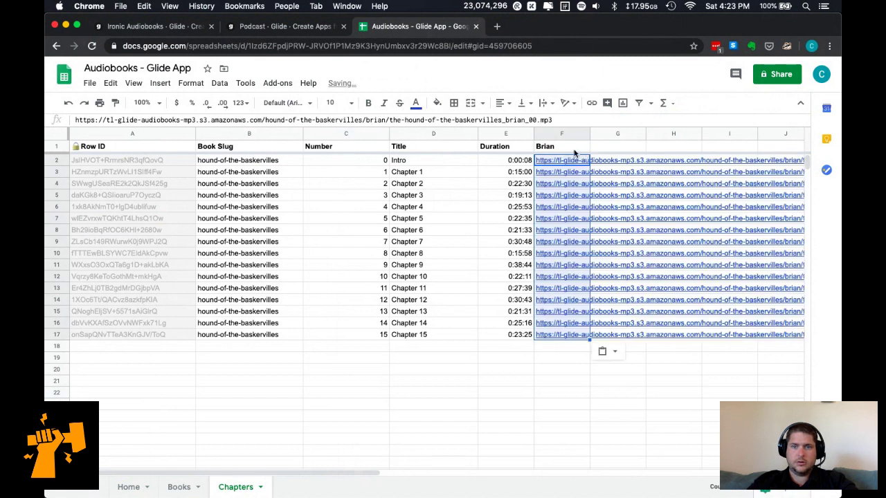
{"action": "left_click", "coordinate": [573, 147]}
{"action": "double_click", "coordinate": [573, 147]}
{"action": "type", "text": "URL"}
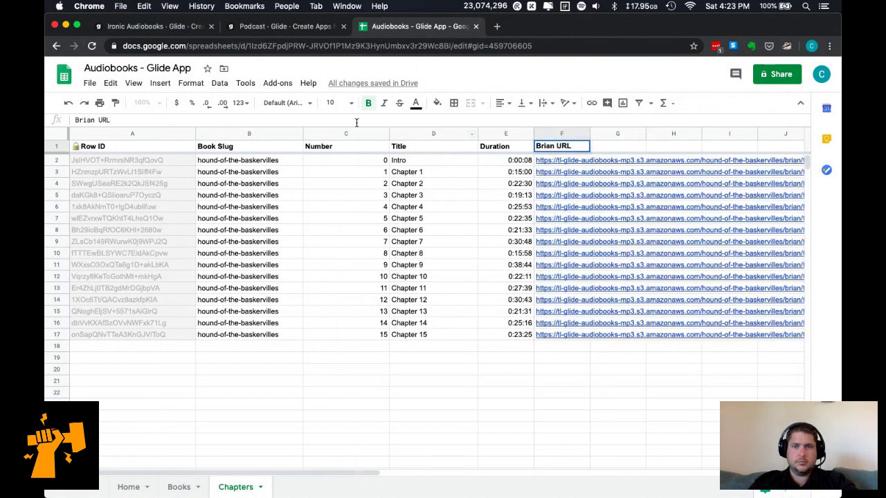
{"action": "type", "text": "s"}
{"action": "key", "text": "Return"}
{"action": "left_click", "coordinate": [564, 406]}
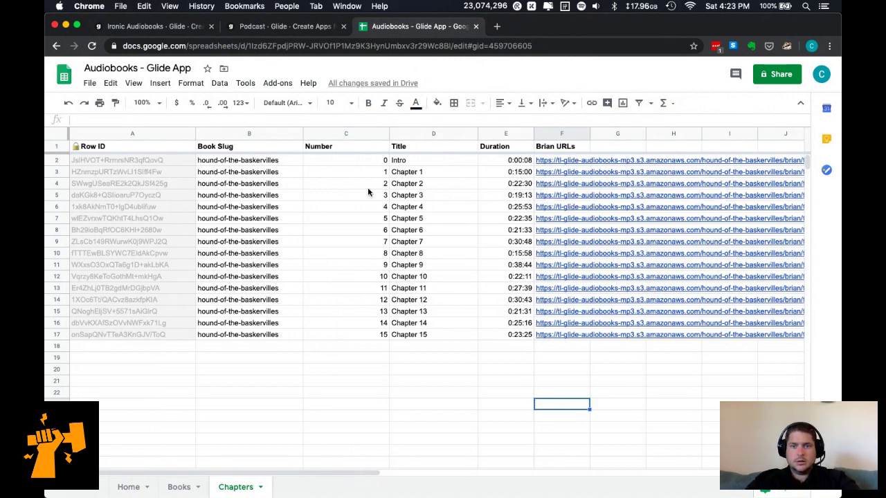
Test F2's first chapter link in a new browser tab, which returns access denied.
{"action": "left_click", "coordinate": [544, 161]}
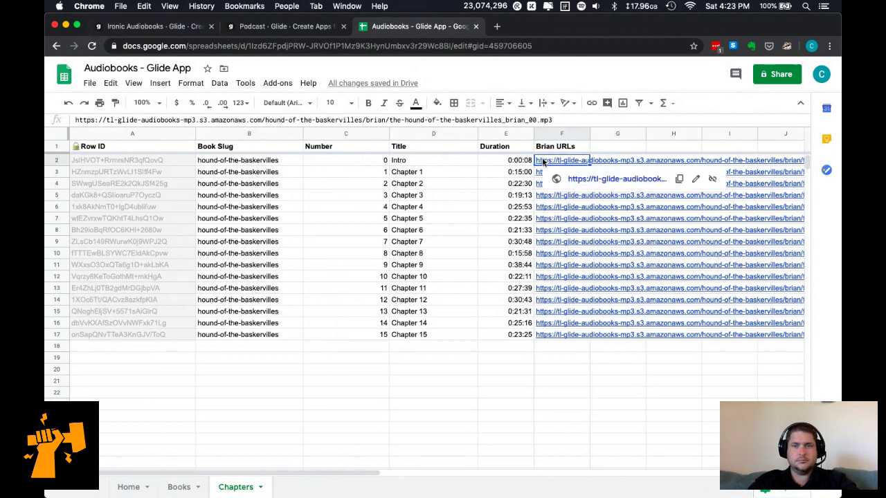
{"action": "left_click", "coordinate": [508, 120]}
{"action": "key", "text": "super+a"}
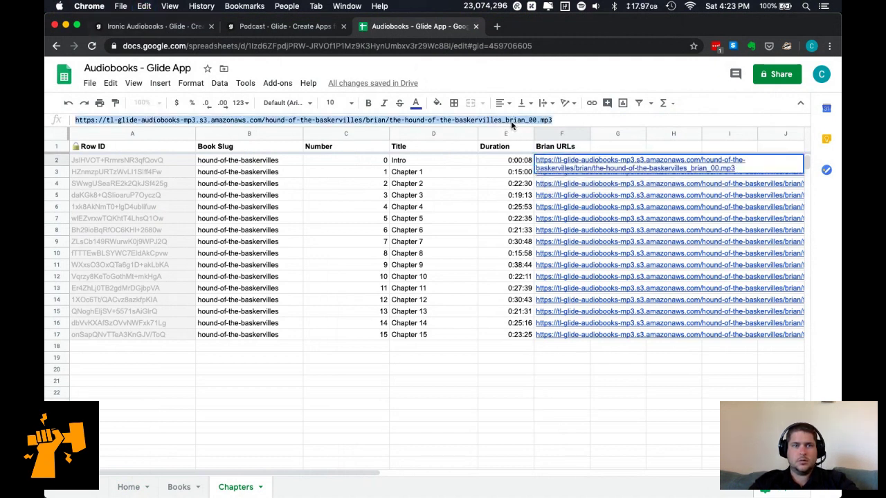
{"action": "key", "text": "super+c"}
{"action": "key", "text": "super+t"}
{"action": "key", "text": "super+v"}
{"action": "key", "text": "Return"}
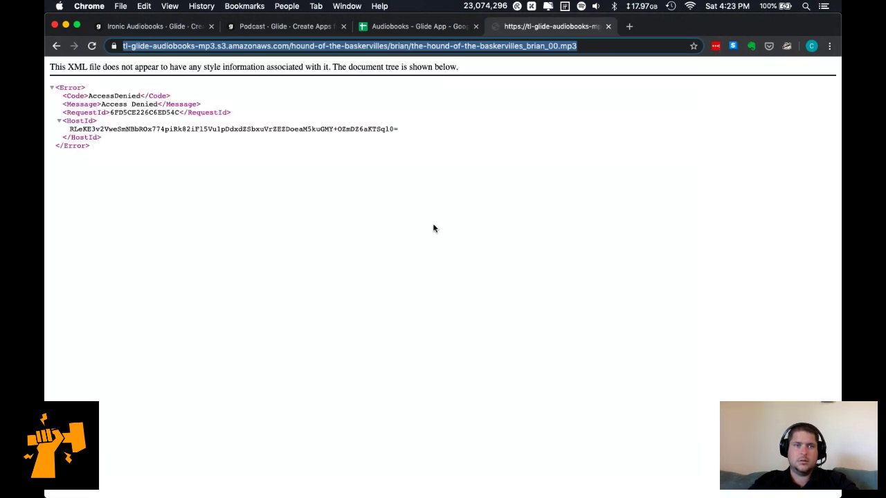
{"action": "key", "text": "super+w"}
Go up to hound-of-the-baskervilles and open the brian folder's Info permissions.
{"action": "key", "text": "super+Tab"}
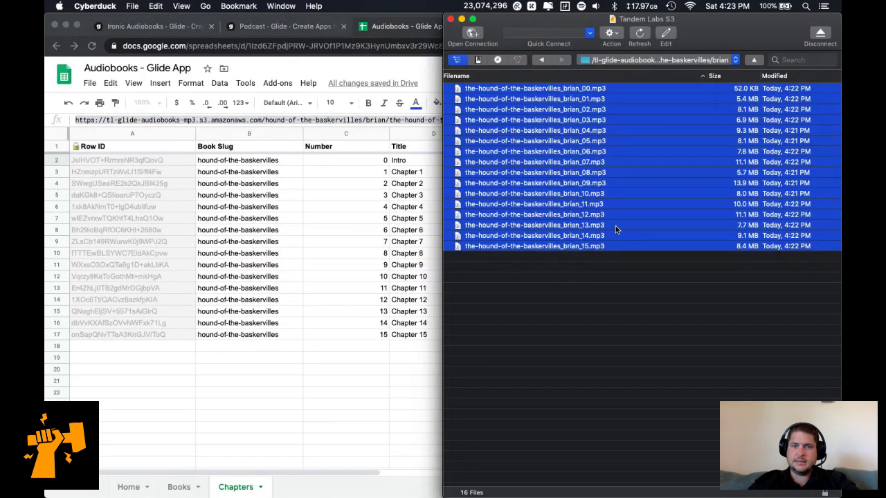
{"action": "right_click", "coordinate": [558, 125]}
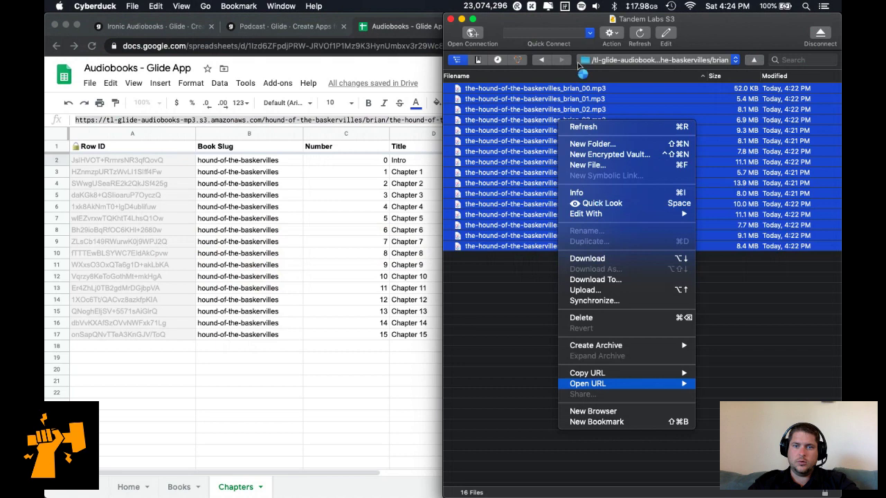
{"action": "left_click", "coordinate": [620, 61]}
{"action": "left_click", "coordinate": [640, 61]}
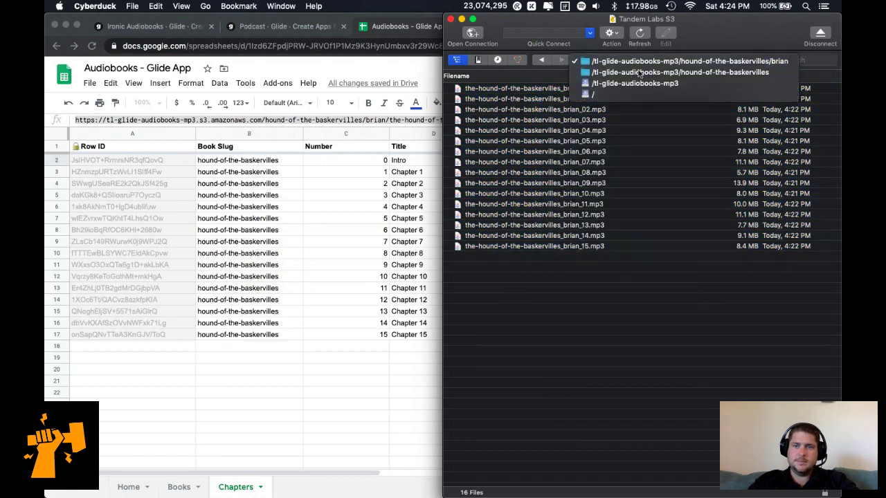
{"action": "left_click", "coordinate": [641, 71]}
{"action": "right_click", "coordinate": [499, 89]}
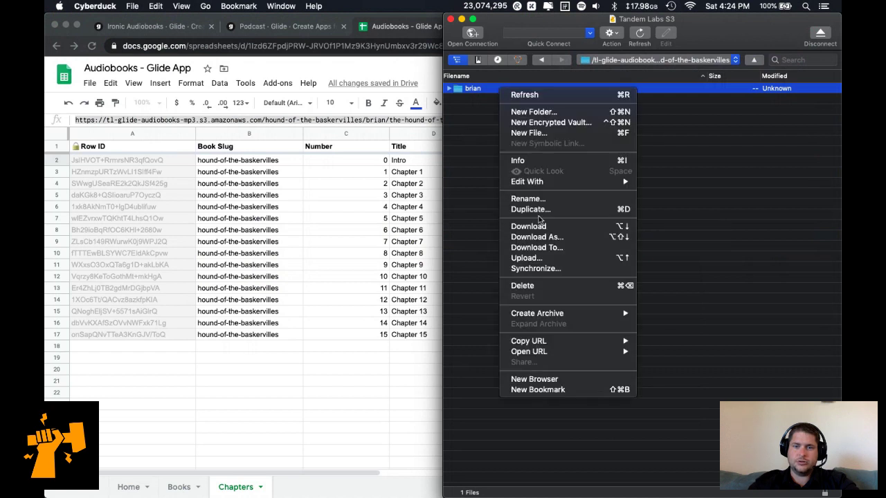
{"action": "left_click", "coordinate": [558, 162]}
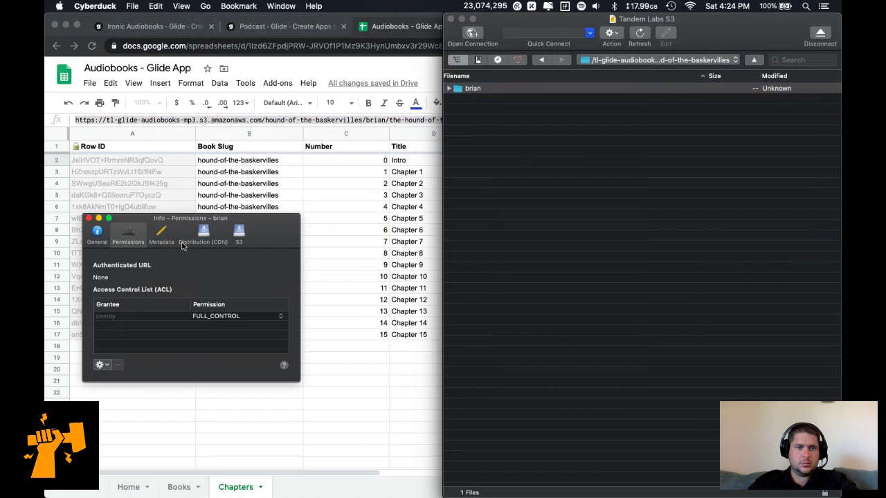
Grant Everyone READ permission, applied recursively to all MP3s in brian.
{"action": "left_click", "coordinate": [106, 364]}
{"action": "left_click", "coordinate": [121, 388]}
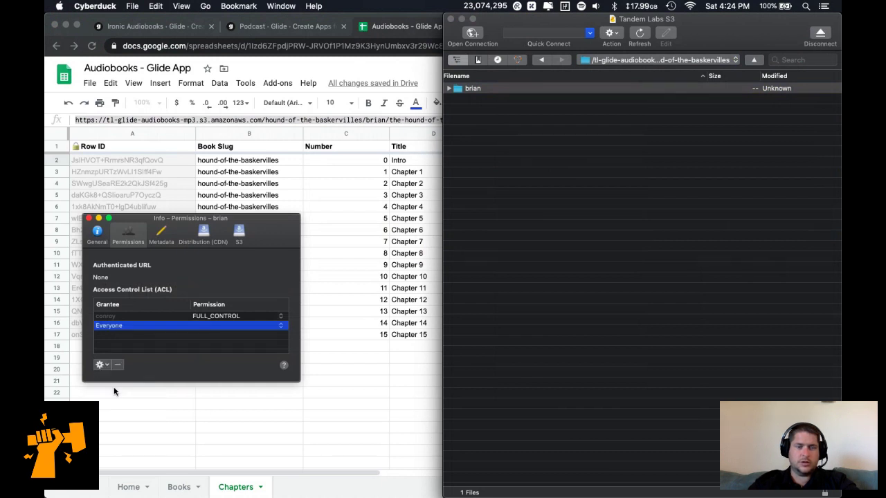
{"action": "left_click", "coordinate": [269, 329]}
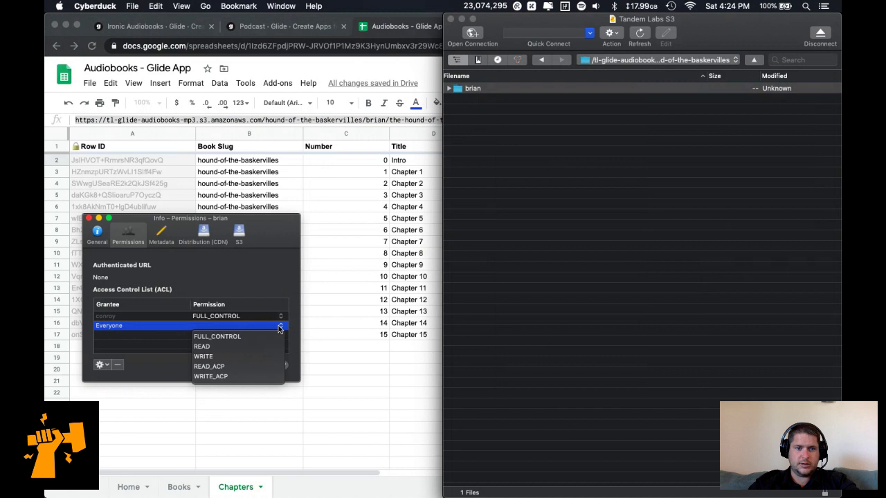
{"action": "left_click", "coordinate": [246, 350]}
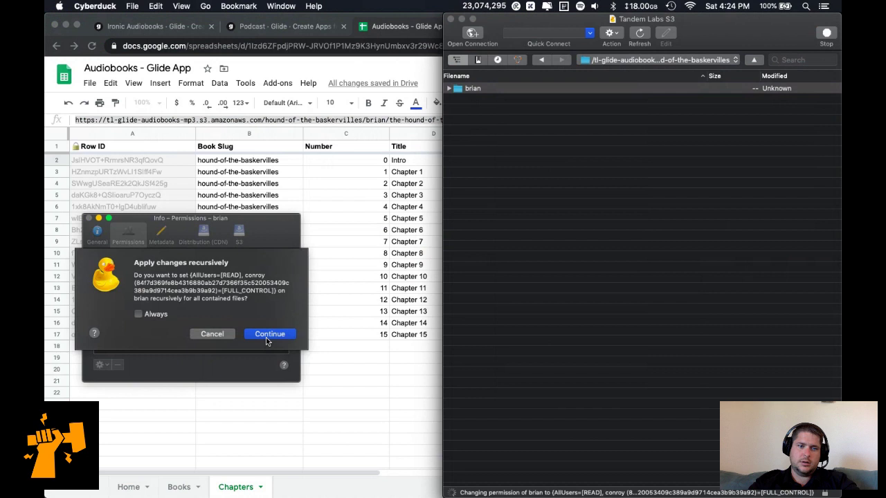
{"action": "left_click", "coordinate": [267, 339]}
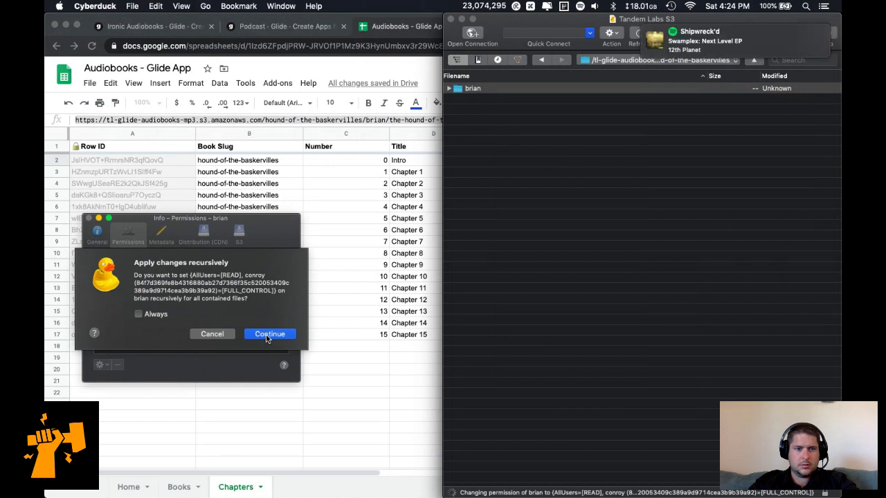
{"action": "left_click", "coordinate": [269, 335]}
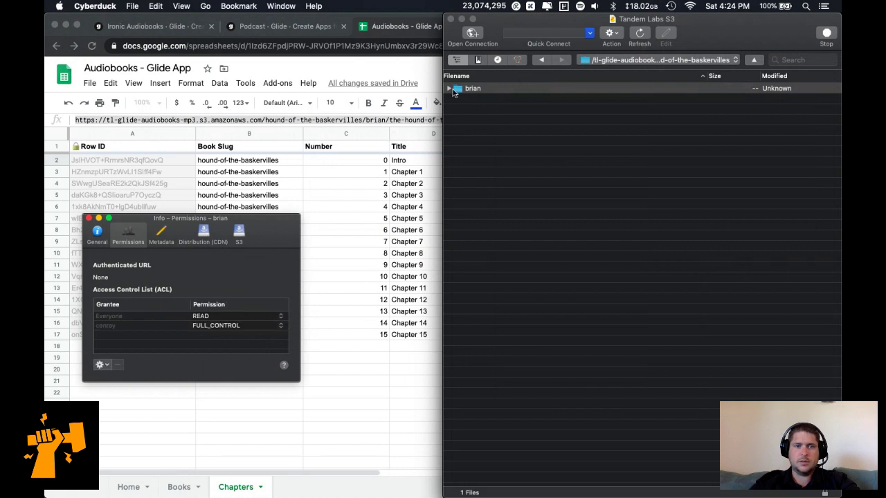
{"action": "key", "text": "super+Tab"}
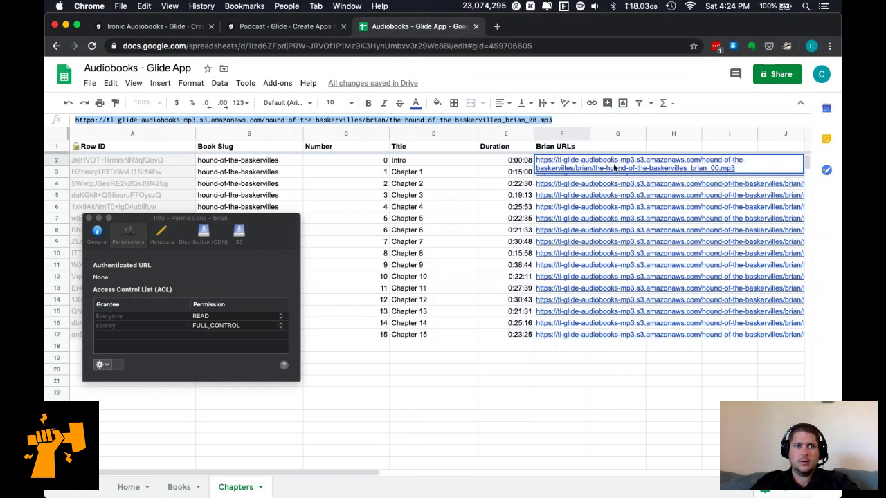
Reload the first chapter link to confirm the intro MP3 plays, then close the tab and Info window.
{"action": "key", "text": "alt+Return"}
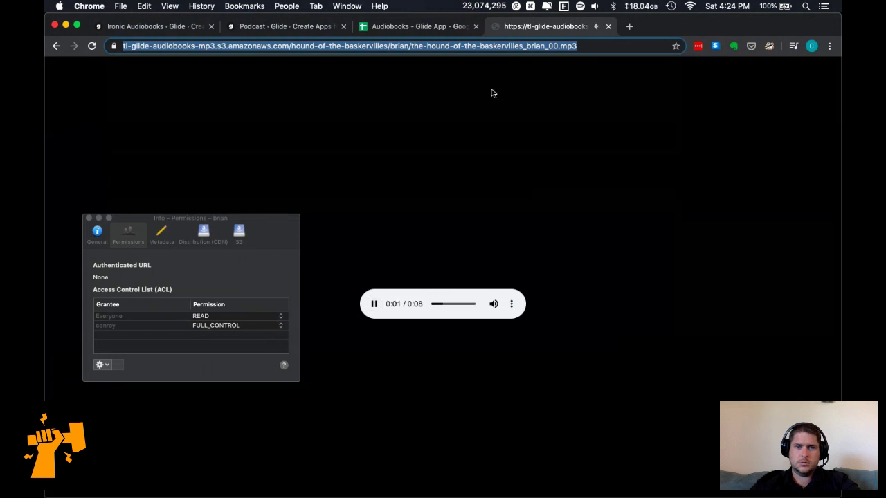
{"action": "left_click", "coordinate": [89, 219]}
{"action": "left_click", "coordinate": [219, 214]}
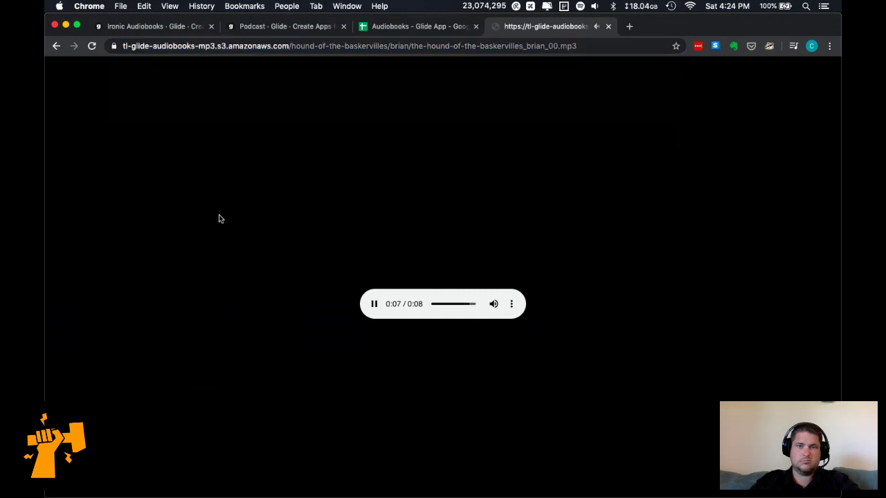
{"action": "key", "text": "super+w"}
{"action": "left_click", "coordinate": [399, 346]}
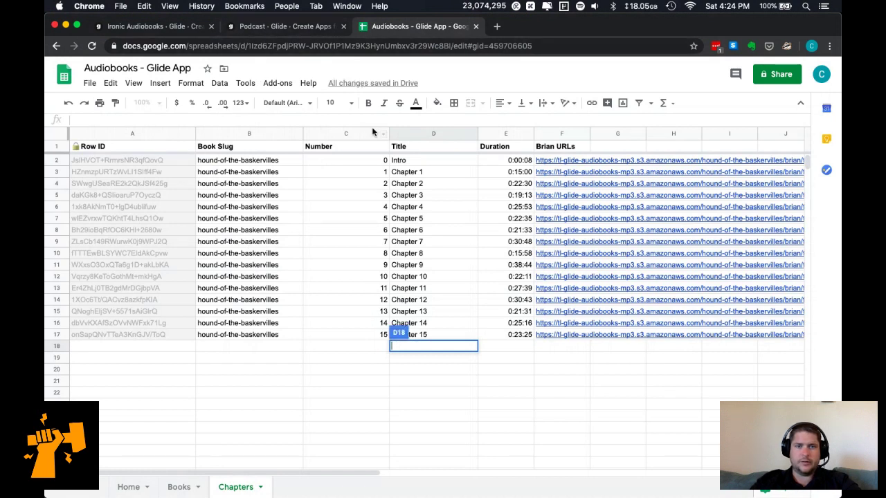
Narrow column C, close the Podcast Glide tab, and accept the new Brian URLs column in Ironic Audiobooks.
{"action": "left_click_drag", "start_coordinate": [388, 133], "coordinate": [361, 134]}
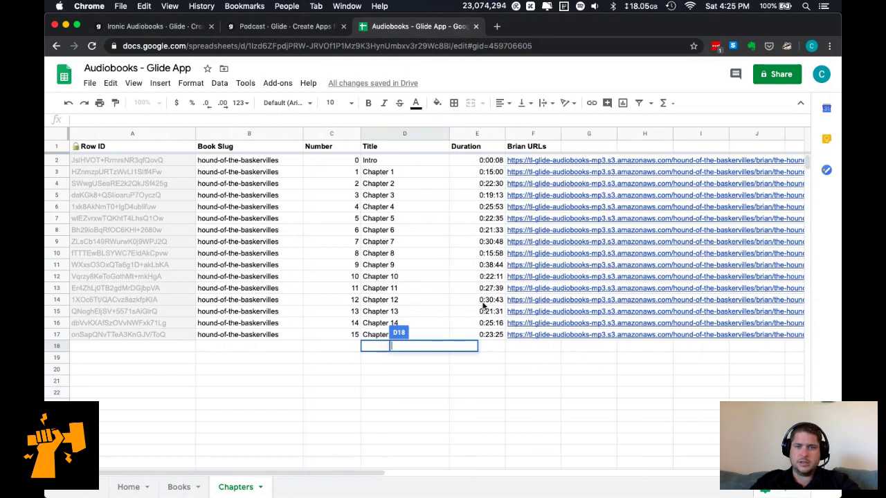
{"action": "mouse_move", "coordinate": [549, 336]}
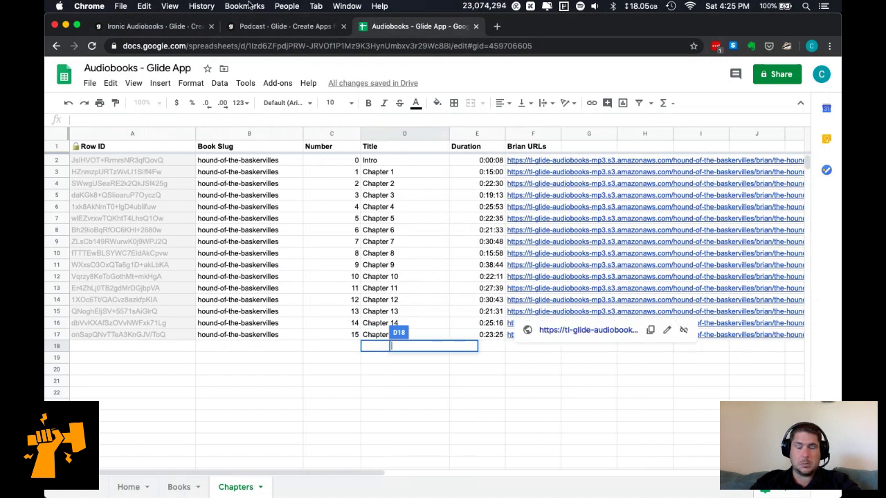
{"action": "left_click", "coordinate": [267, 28]}
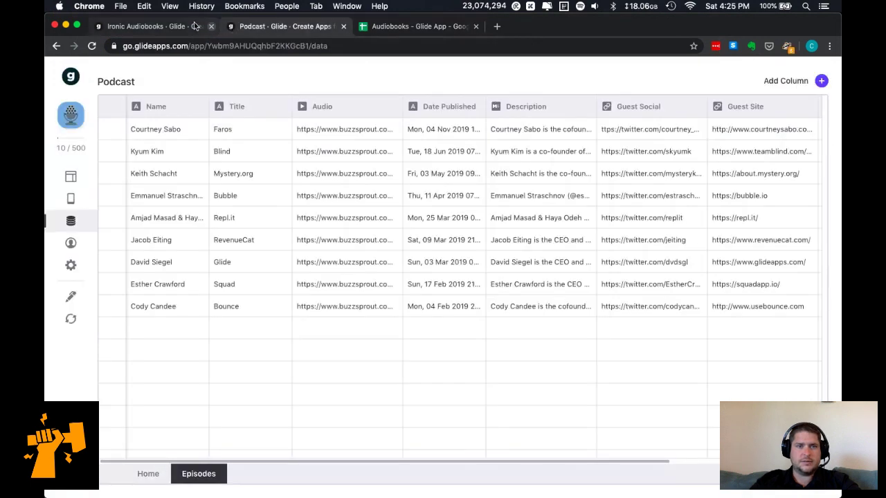
{"action": "left_click", "coordinate": [344, 26]}
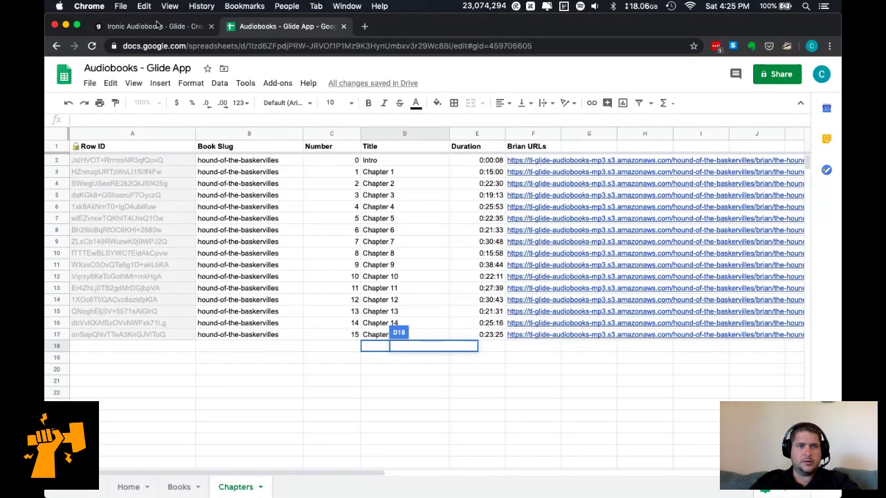
{"action": "left_click", "coordinate": [159, 27]}
{"action": "left_click", "coordinate": [540, 304]}
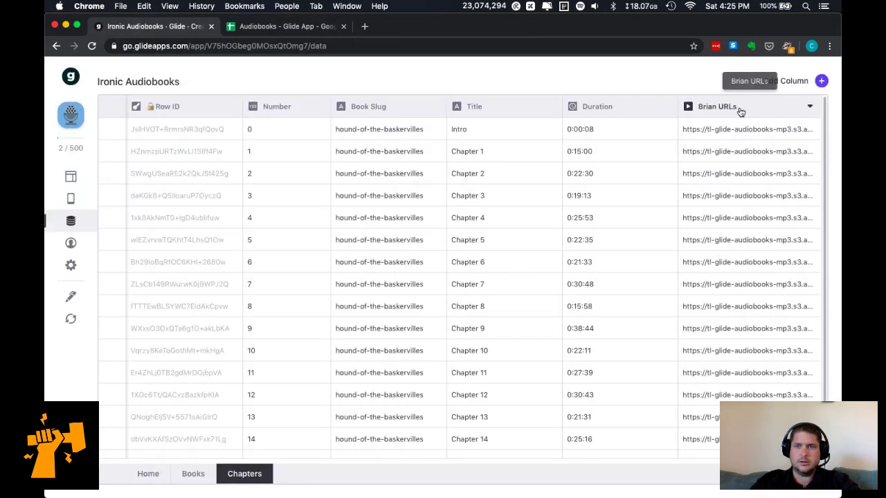
Close the Brian URLs column settings without making any changes.
{"action": "left_click", "coordinate": [811, 109]}
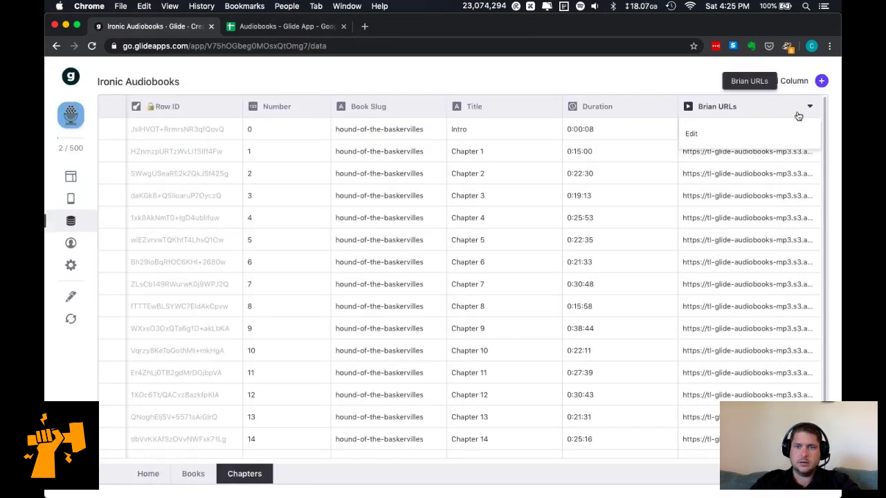
{"action": "left_click", "coordinate": [783, 132]}
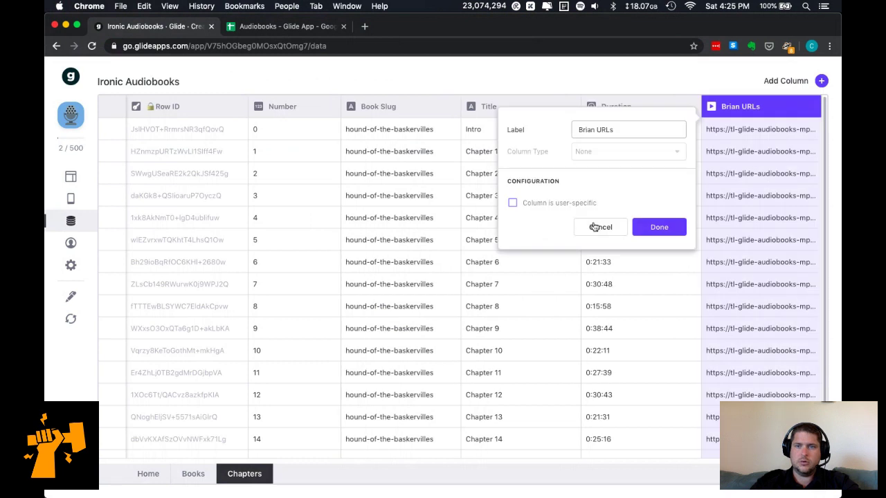
{"action": "left_click", "coordinate": [597, 227]}
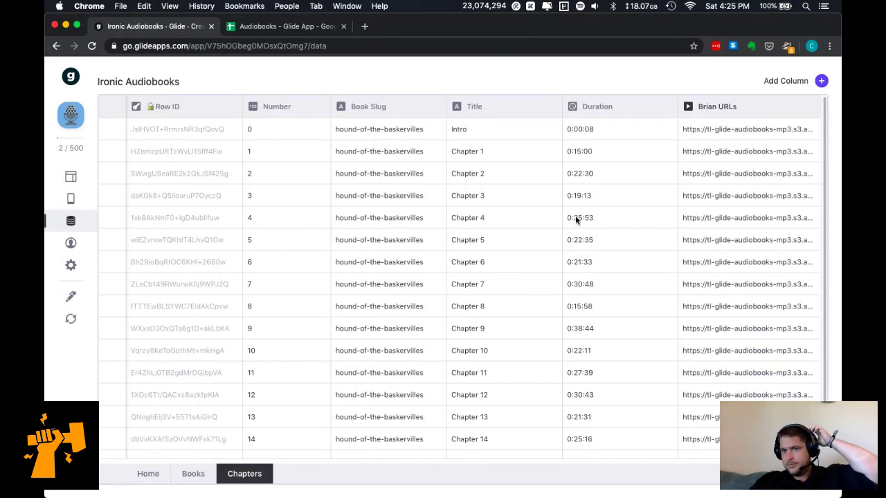
Open The Hound of the Baskervilles detail screen and show its component list.
{"action": "left_click", "coordinate": [70, 199]}
{"action": "left_click", "coordinate": [324, 409]}
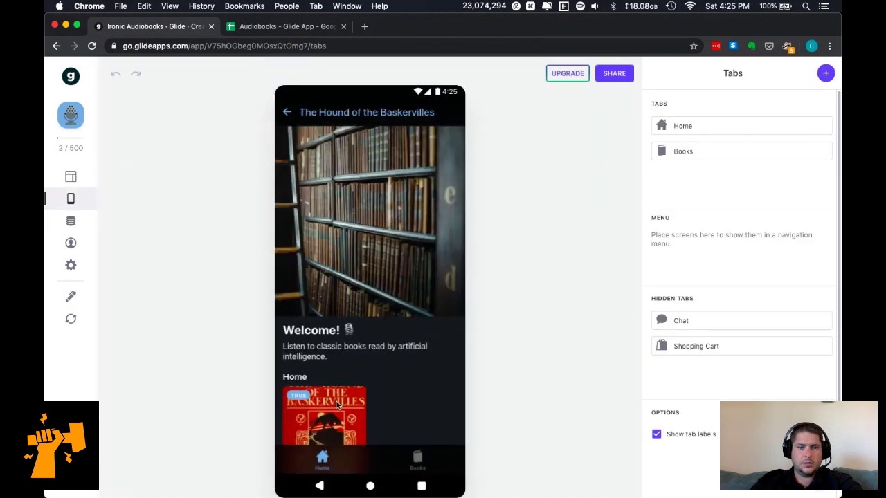
{"action": "scroll", "coordinate": [380, 342], "scroll_direction": "down", "scroll_amount": 3}
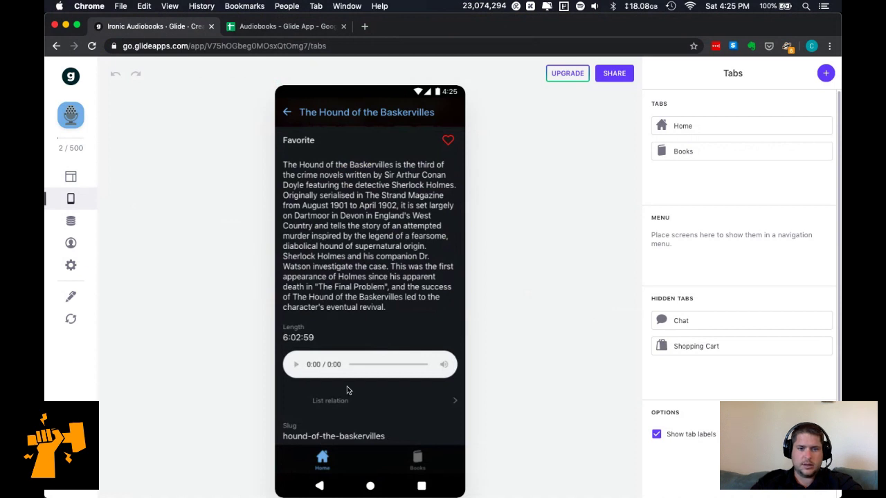
{"action": "left_click", "coordinate": [372, 406]}
{"action": "scroll", "coordinate": [334, 298], "scroll_direction": "down", "scroll_amount": 3}
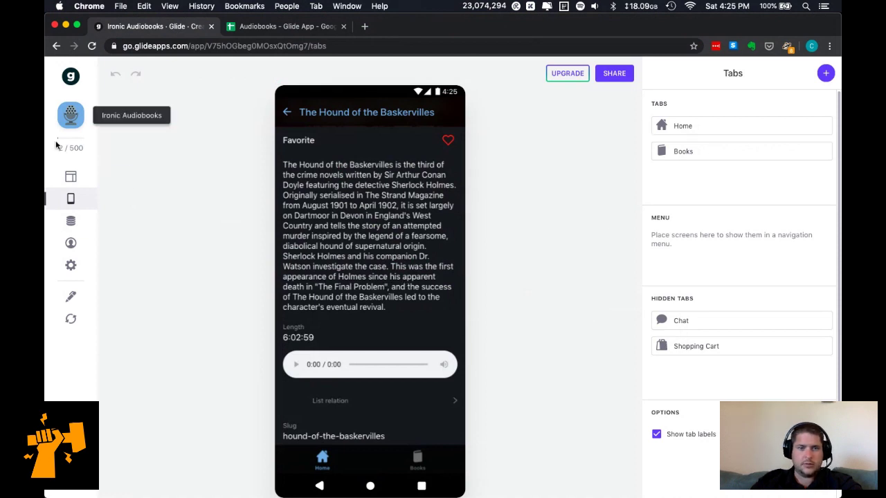
{"action": "left_click", "coordinate": [67, 183]}
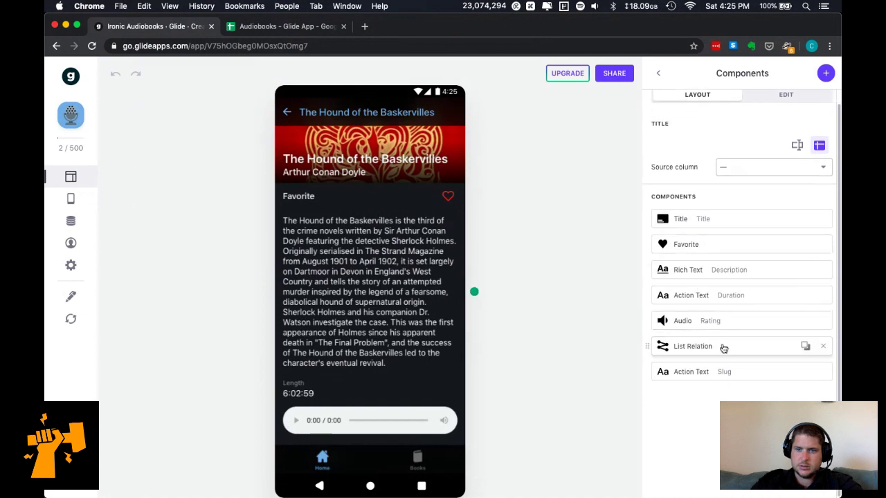
Point the List Relation at the Chapters sheet and remove the Slug component.
{"action": "left_click", "coordinate": [796, 360]}
{"action": "left_click", "coordinate": [771, 160]}
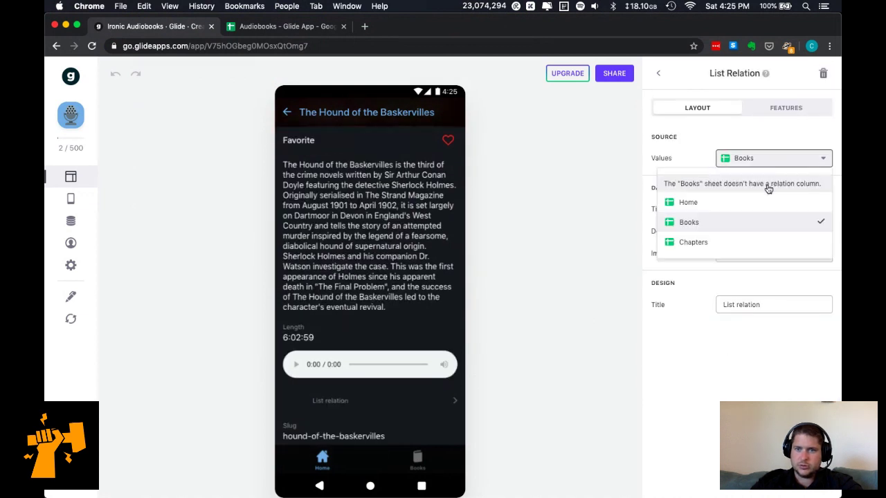
{"action": "left_click", "coordinate": [747, 246]}
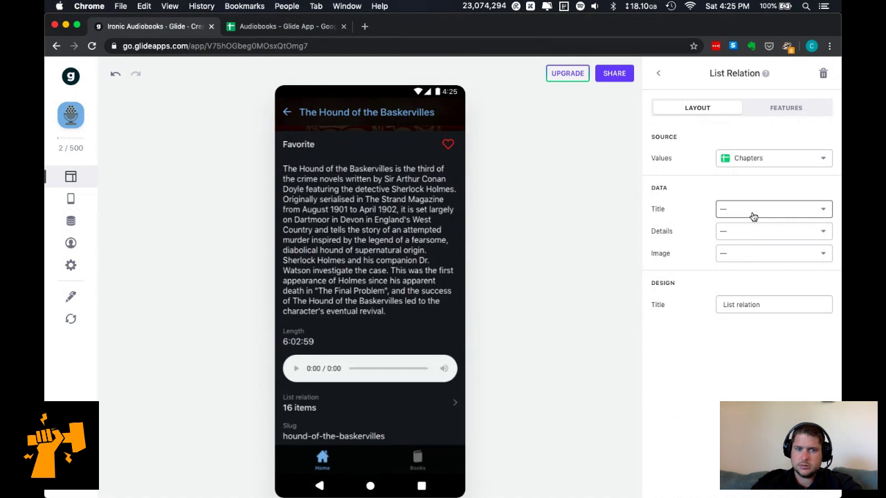
{"action": "left_click", "coordinate": [382, 413]}
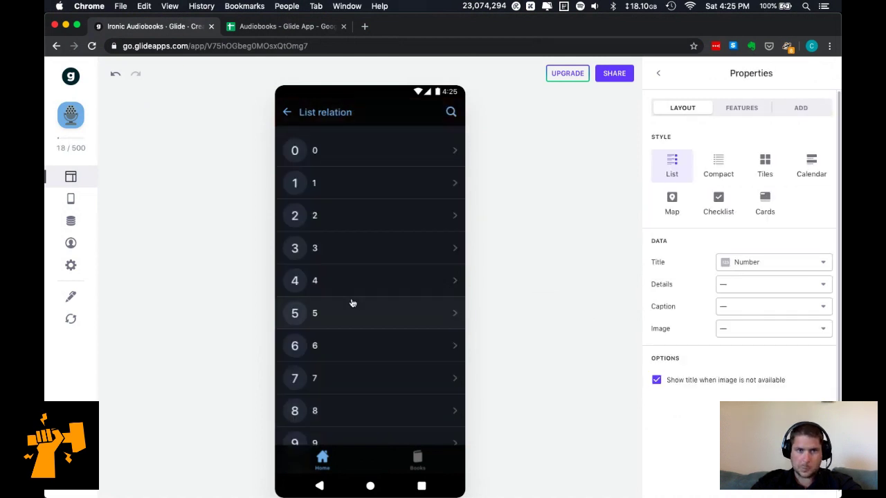
{"action": "scroll", "coordinate": [351, 302], "scroll_direction": "down", "scroll_amount": 3}
{"action": "scroll", "coordinate": [350, 277], "scroll_direction": "up", "scroll_amount": 3}
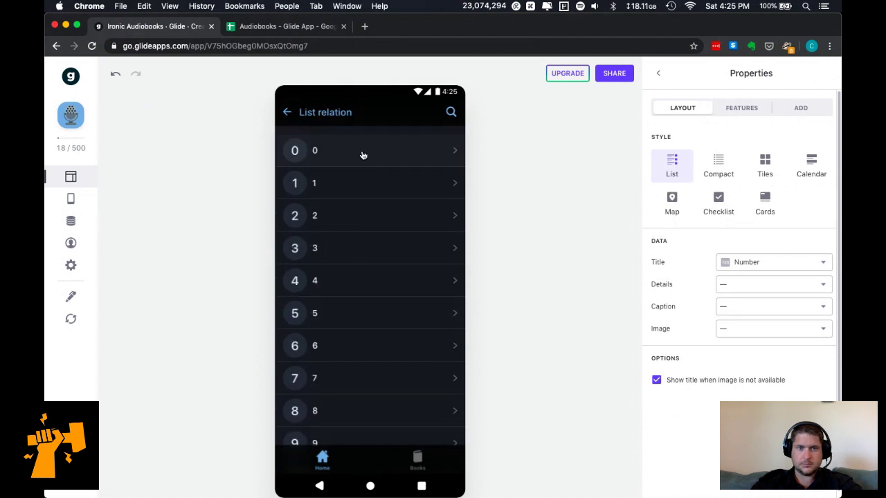
{"action": "left_click", "coordinate": [292, 112]}
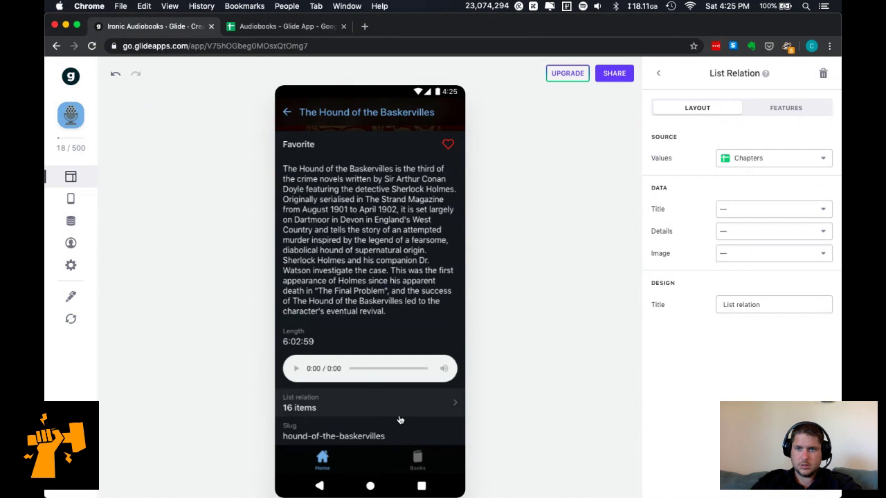
{"action": "left_click", "coordinate": [658, 74]}
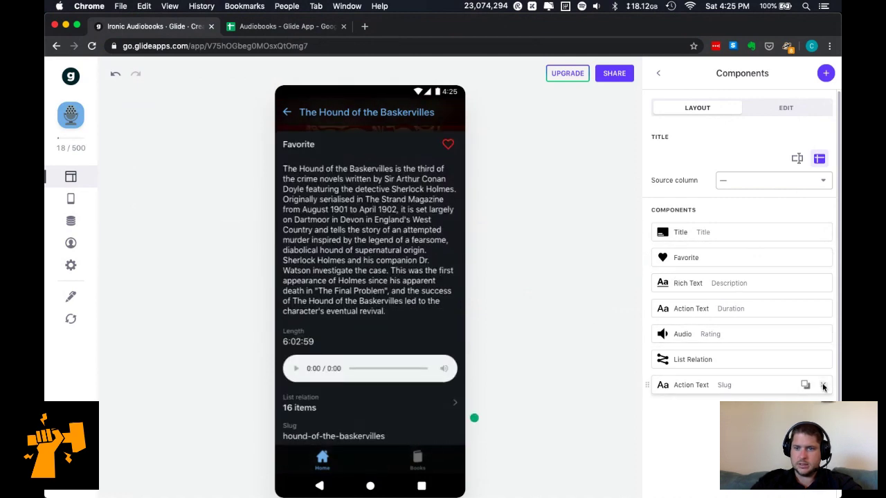
{"action": "left_click", "coordinate": [823, 386]}
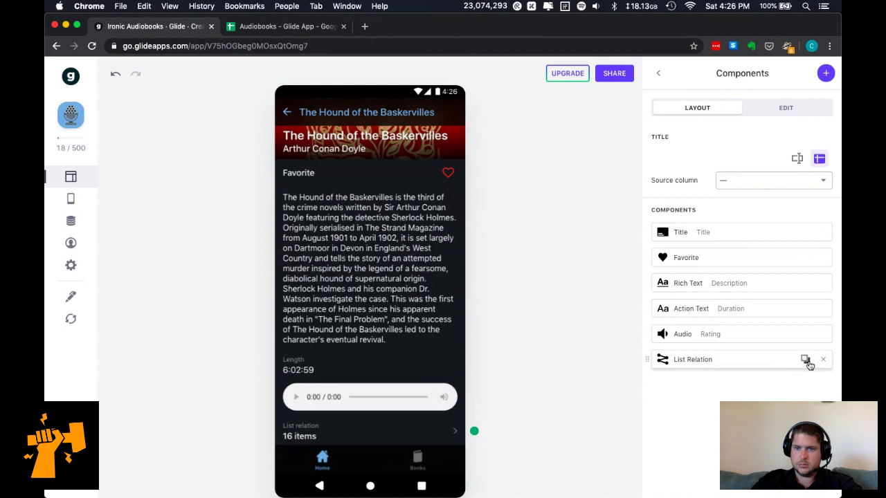
{"action": "left_click", "coordinate": [806, 360]}
{"action": "left_click", "coordinate": [823, 385]}
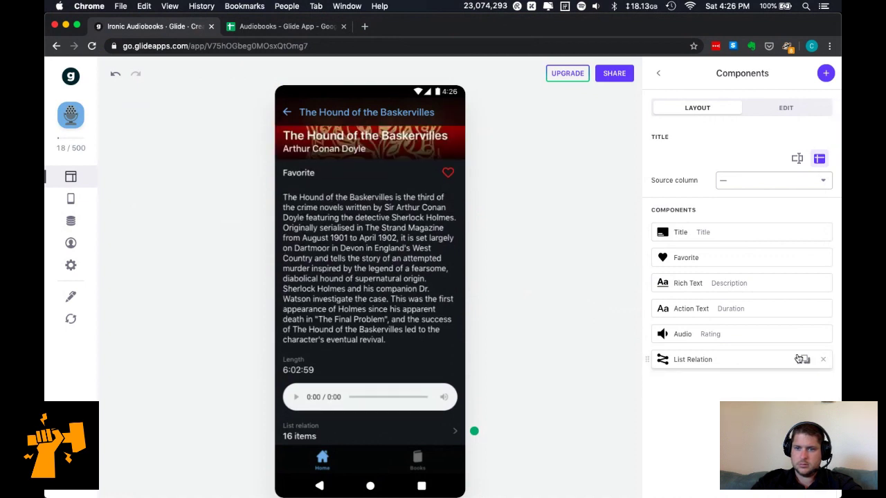
Title the relation 'Chapters', showing chapter Title with Duration as details, and open it.
{"action": "left_click", "coordinate": [767, 361]}
{"action": "left_click", "coordinate": [783, 309]}
{"action": "key", "text": "super+a"}
{"action": "type", "text": "Chapters"}
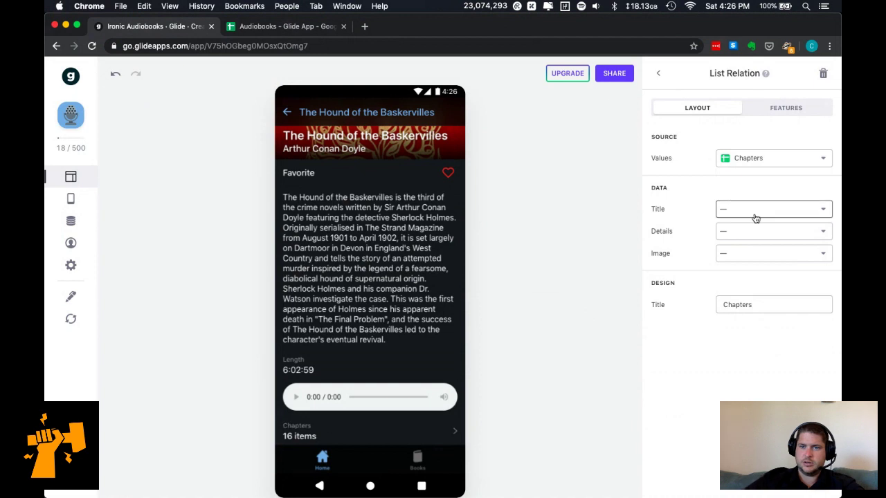
{"action": "left_click", "coordinate": [755, 212]}
{"action": "left_click", "coordinate": [770, 317]}
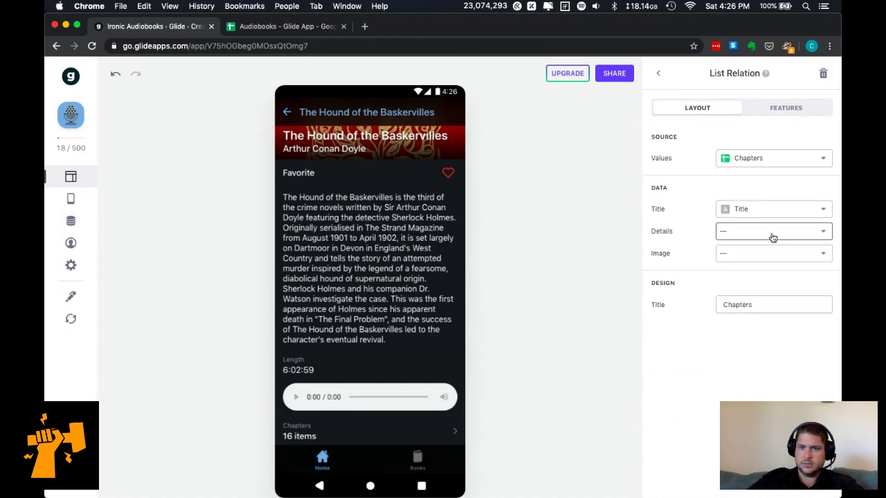
{"action": "left_click", "coordinate": [771, 232]}
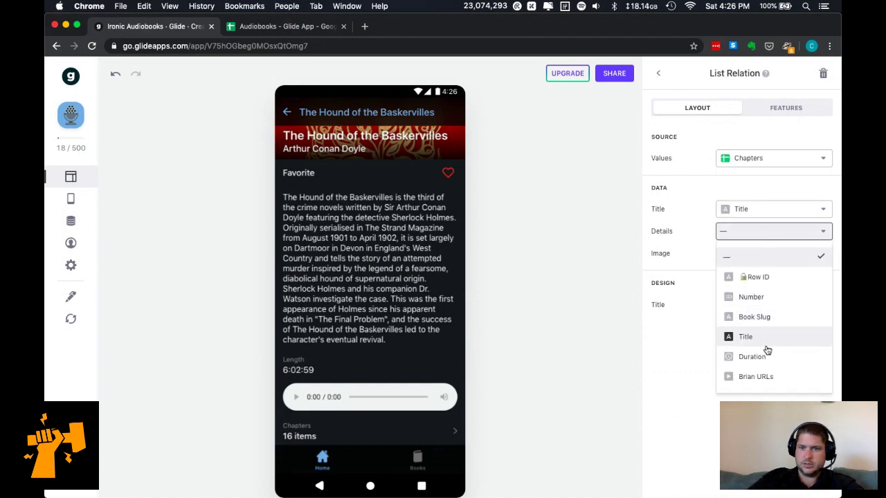
{"action": "left_click", "coordinate": [761, 357]}
{"action": "left_click", "coordinate": [758, 261]}
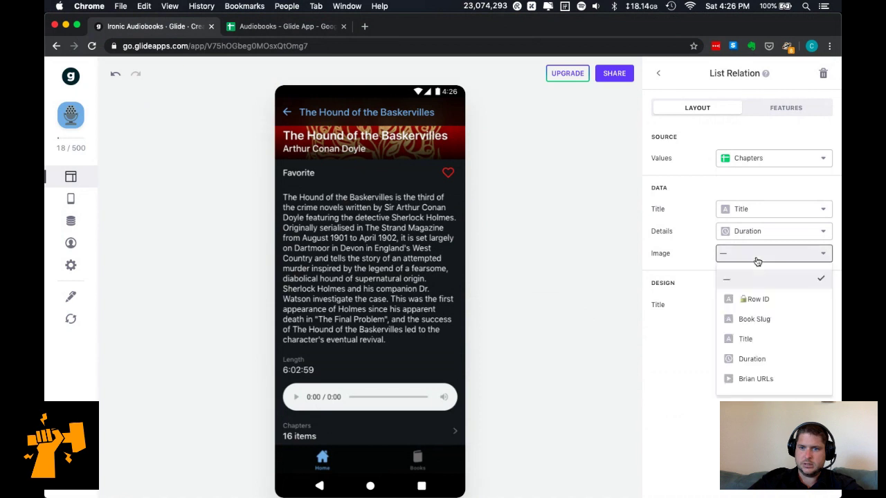
{"action": "left_click", "coordinate": [674, 434]}
{"action": "left_click", "coordinate": [379, 429]}
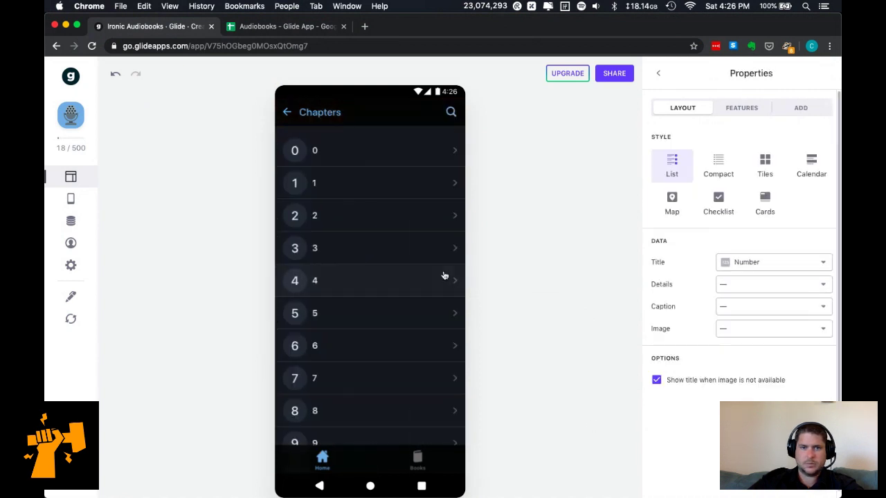
Show chapter titles in the Chapters list, use Compact style, and clear the row image.
{"action": "left_click", "coordinate": [792, 266]}
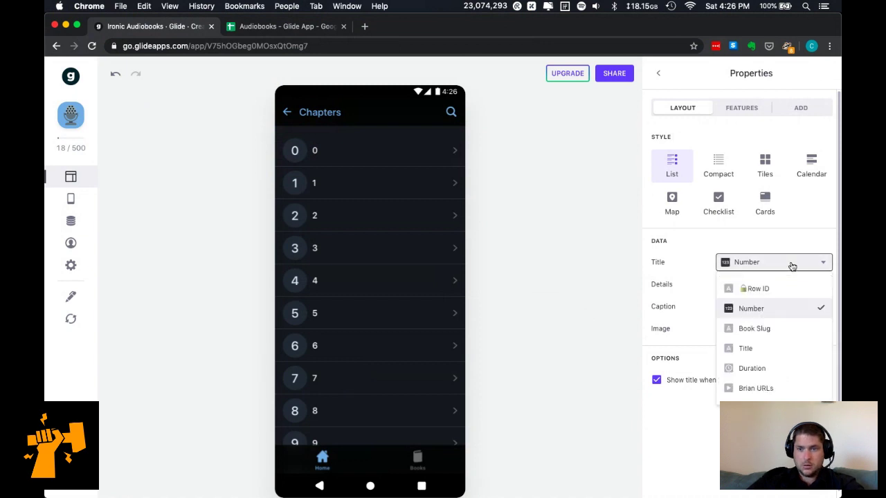
{"action": "left_click", "coordinate": [772, 348]}
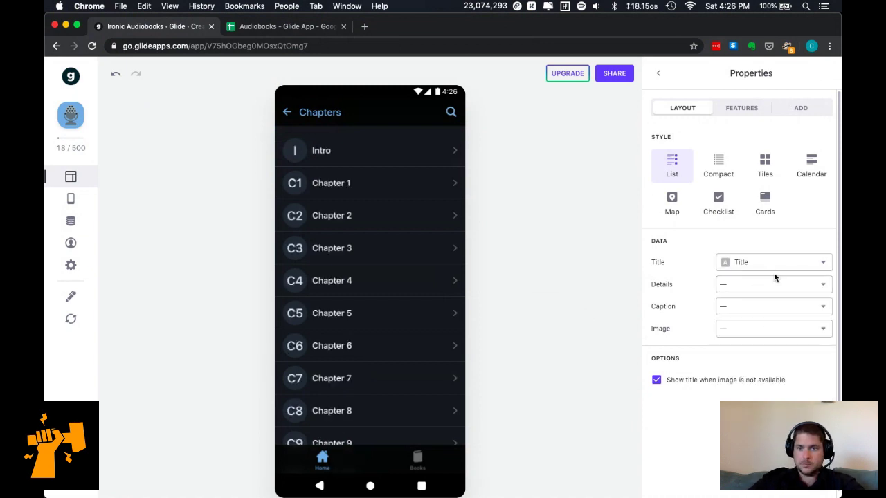
{"action": "left_click", "coordinate": [755, 335]}
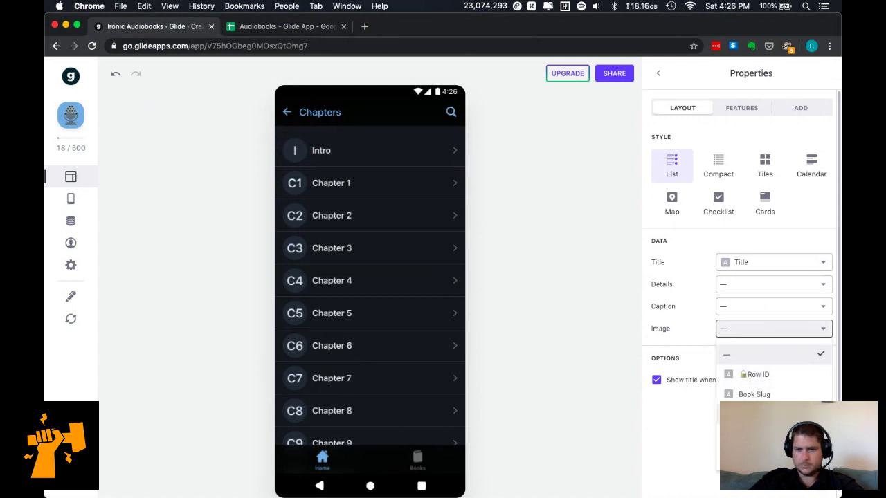
{"action": "left_click", "coordinate": [762, 435]}
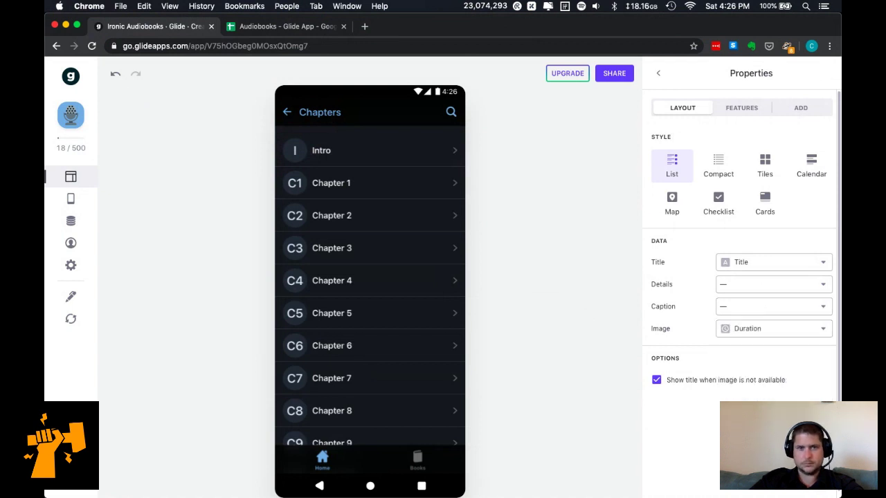
{"action": "left_click", "coordinate": [720, 166]}
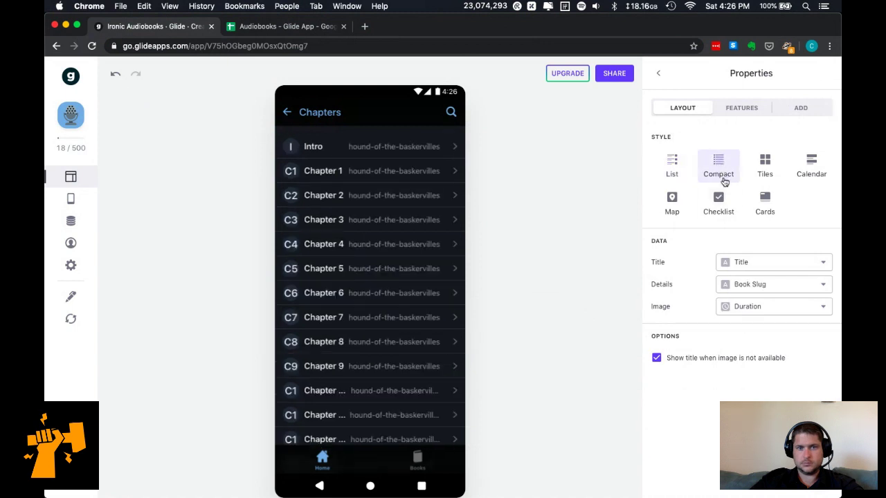
{"action": "left_click", "coordinate": [748, 309]}
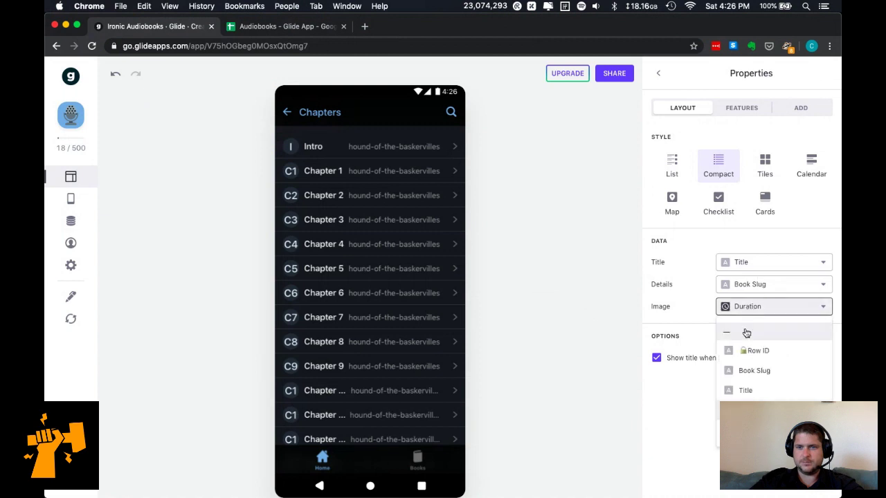
{"action": "left_click", "coordinate": [746, 334]}
Set row details to Duration, settle on Compact style, and stop showing initials for missing images.
{"action": "left_click", "coordinate": [726, 207]}
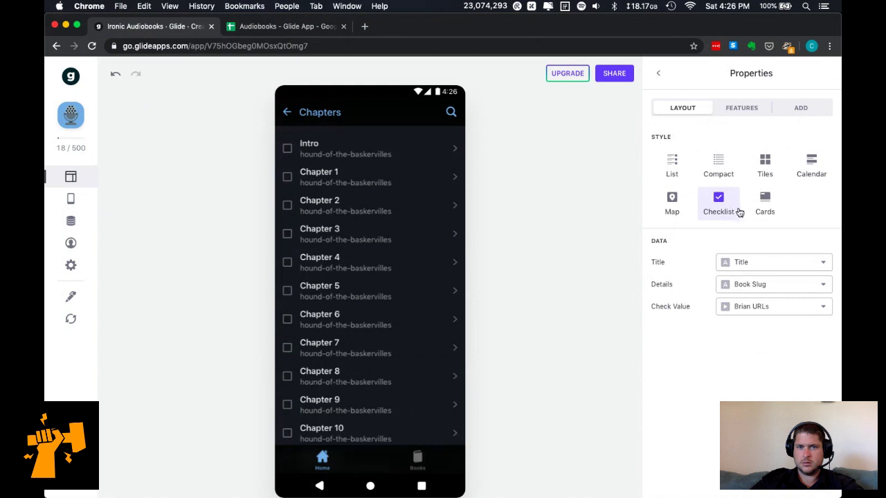
{"action": "left_click", "coordinate": [773, 288]}
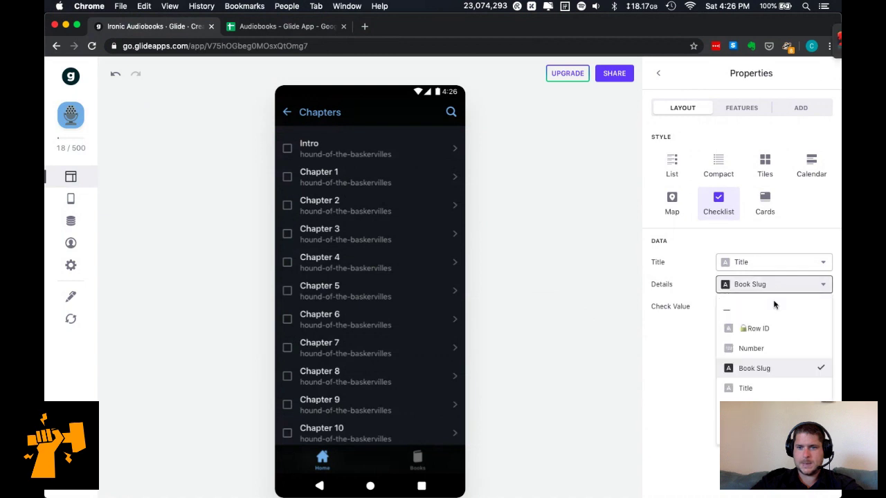
{"action": "left_click", "coordinate": [754, 408]}
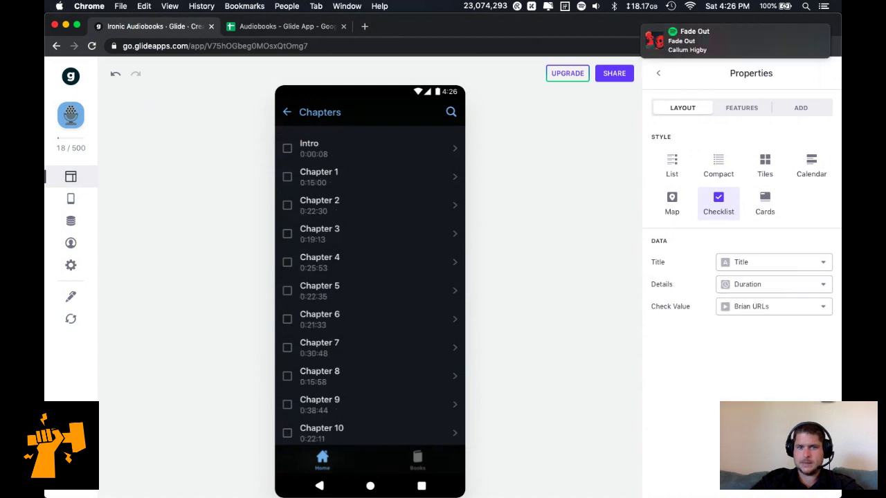
{"action": "left_click", "coordinate": [767, 215]}
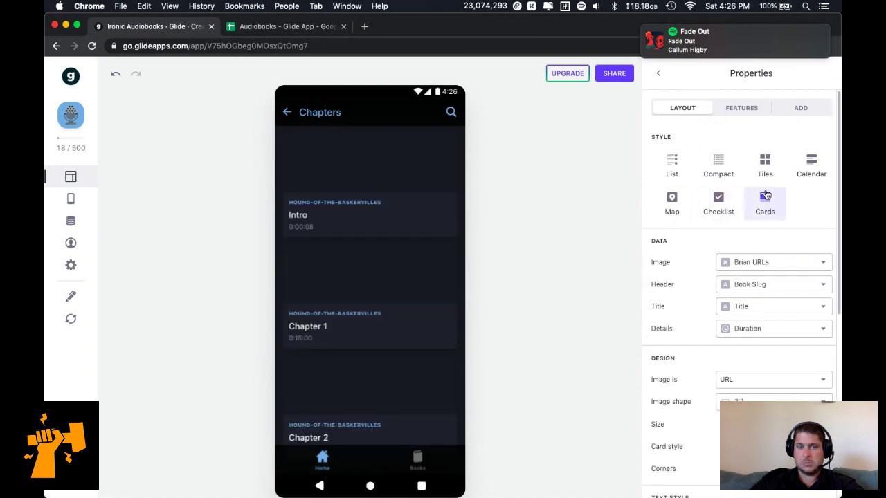
{"action": "left_click", "coordinate": [719, 170]}
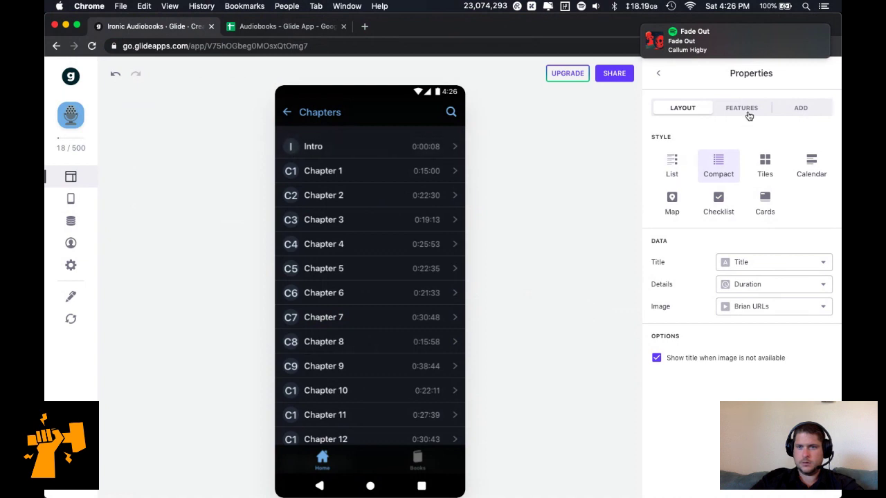
{"action": "left_click", "coordinate": [722, 361]}
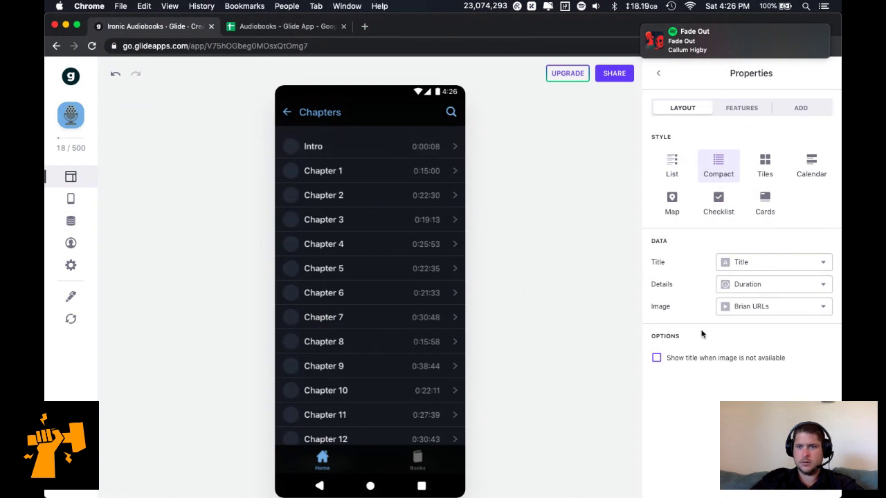
{"action": "left_click", "coordinate": [748, 108]}
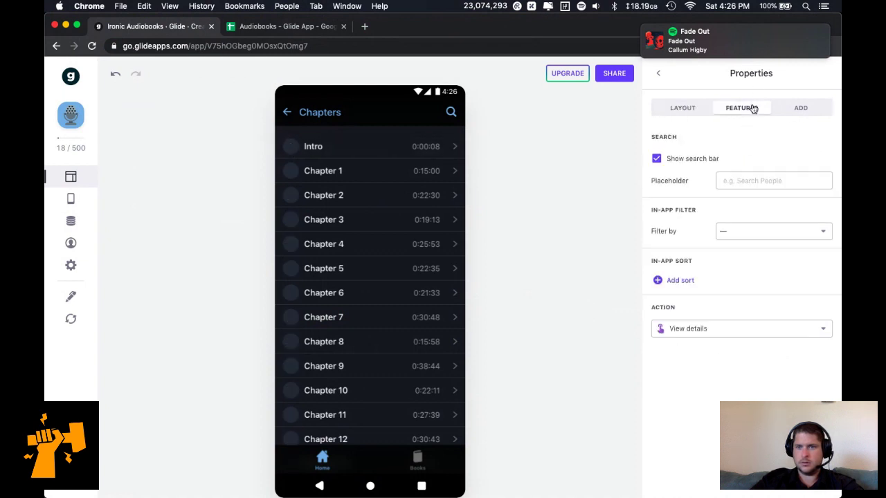
Turn off the Chapters list search bar and leave the in-app filter cleared.
{"action": "left_click", "coordinate": [706, 160]}
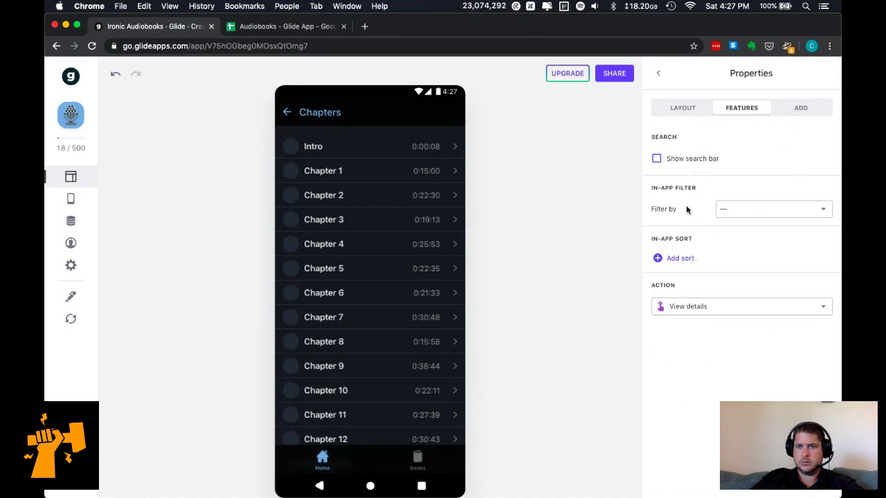
{"action": "left_click", "coordinate": [747, 214]}
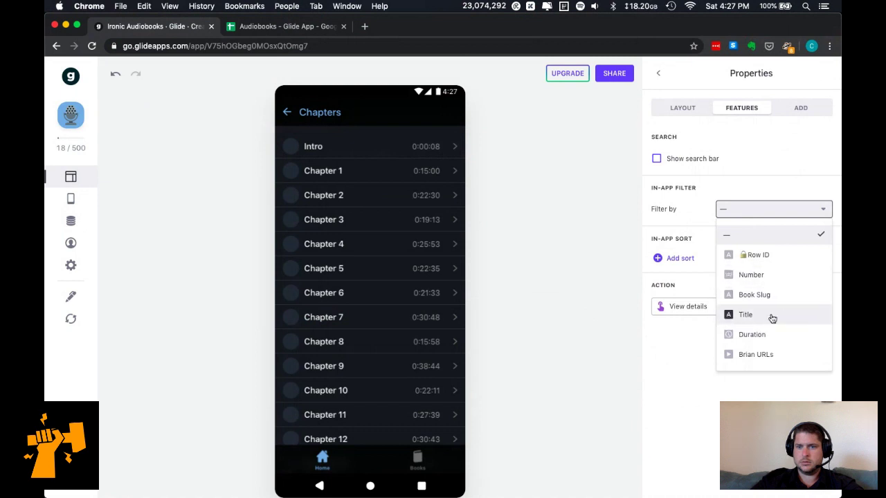
{"action": "left_click", "coordinate": [777, 305]}
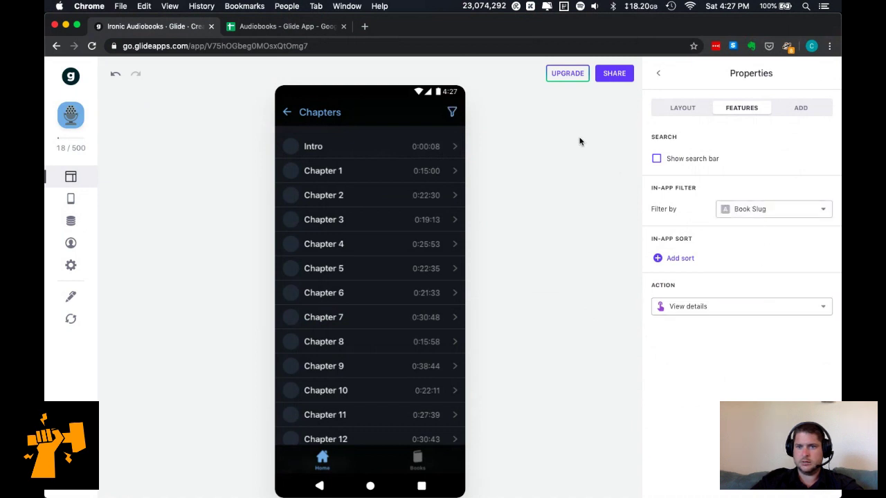
{"action": "left_click", "coordinate": [749, 208]}
{"action": "left_click", "coordinate": [735, 232]}
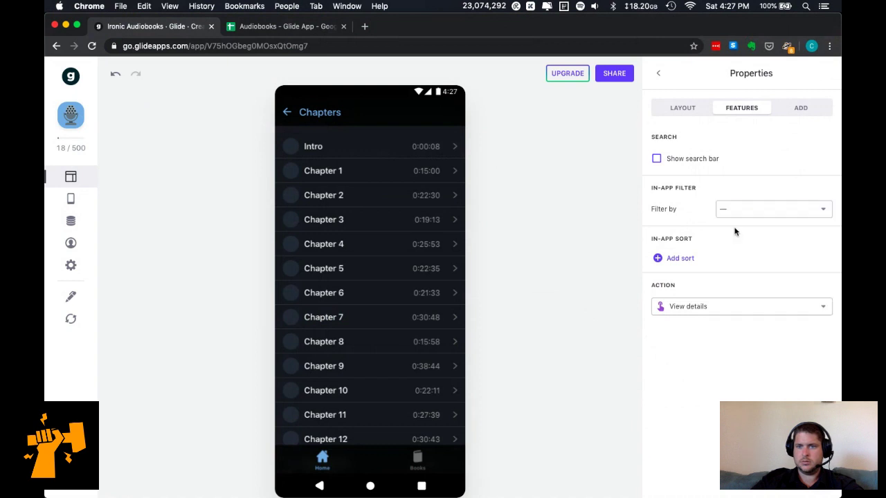
{"action": "left_click", "coordinate": [797, 107]}
{"action": "left_click", "coordinate": [686, 109]}
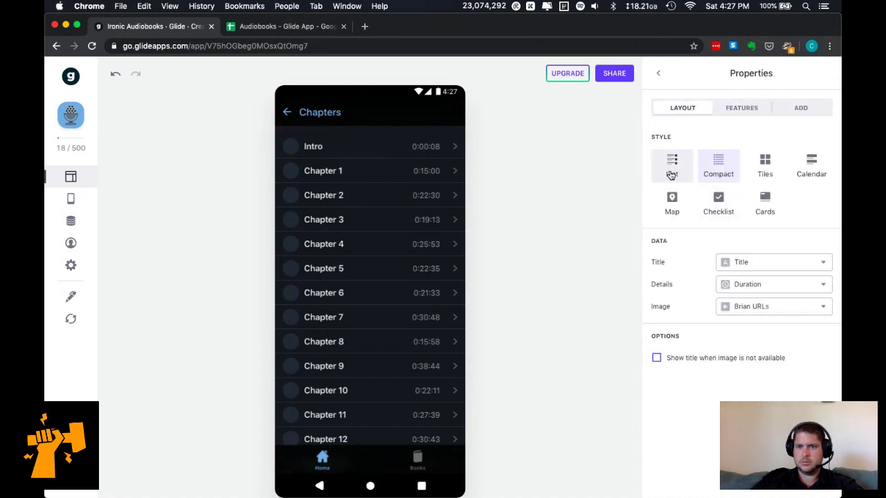
Remove row images from the chapter list and open the Intro chapter's screen.
{"action": "left_click", "coordinate": [758, 306]}
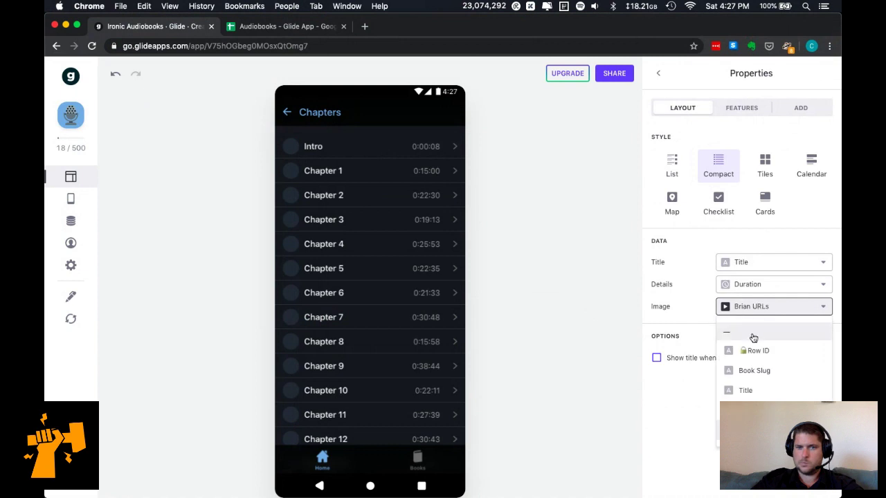
{"action": "left_click", "coordinate": [753, 334]}
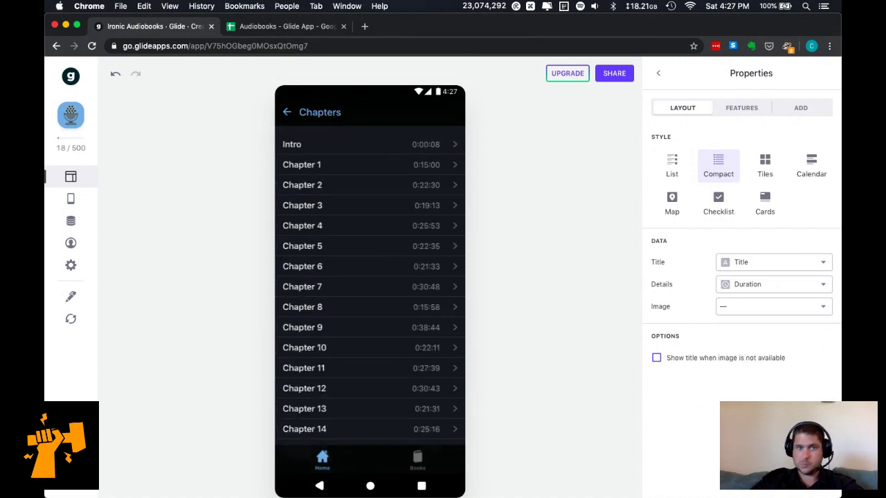
{"action": "scroll", "coordinate": [439, 289], "scroll_direction": "down", "scroll_amount": 1}
{"action": "scroll", "coordinate": [439, 290], "scroll_direction": "up", "scroll_amount": 1}
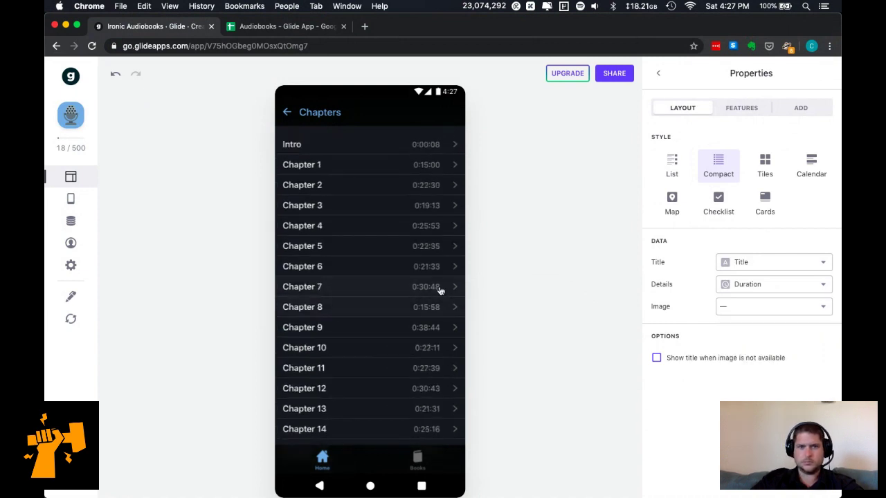
{"action": "left_click", "coordinate": [371, 142]}
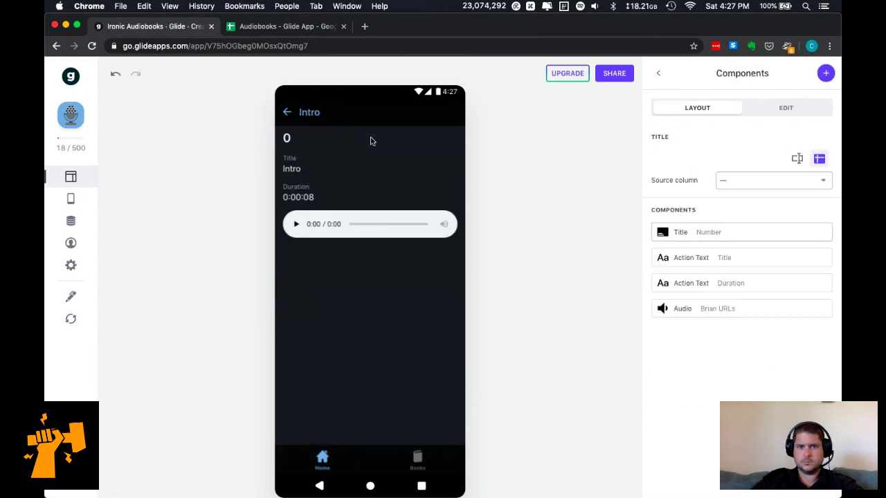
On the Chapter 5 screen, set the heading to the chapter Title with Duration beneath.
{"action": "left_click", "coordinate": [296, 227]}
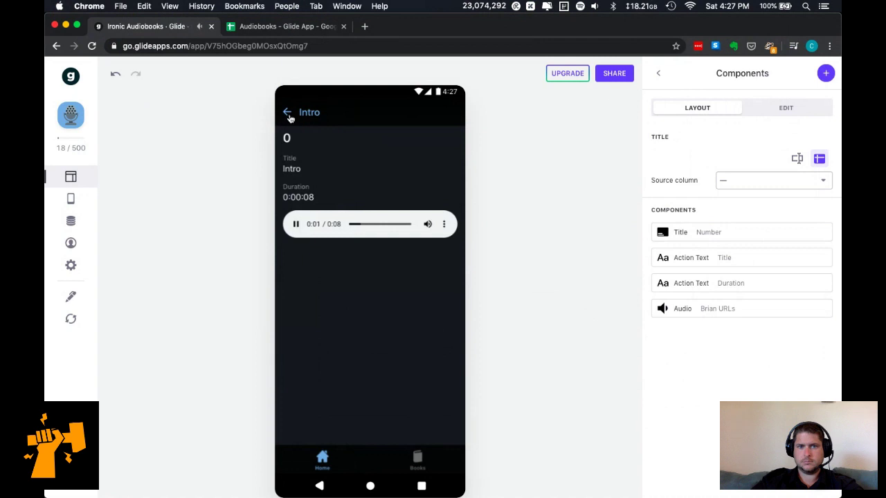
{"action": "left_click", "coordinate": [290, 116]}
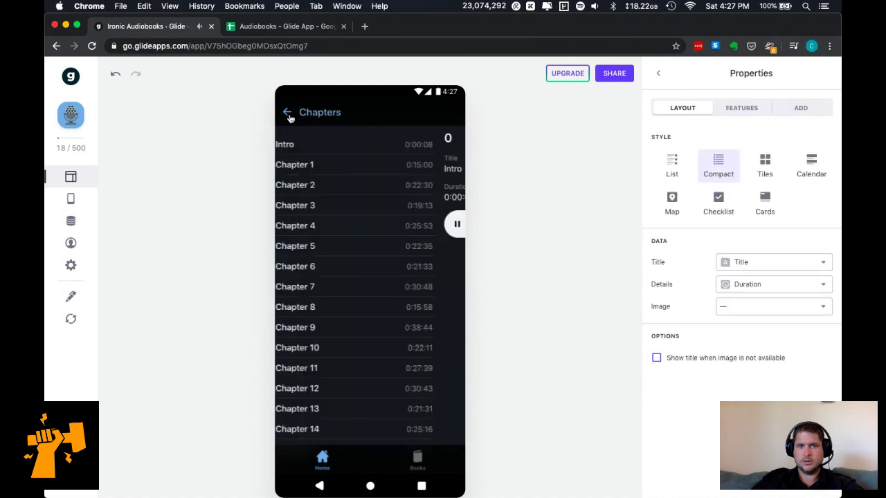
{"action": "left_click", "coordinate": [378, 250]}
{"action": "left_click", "coordinate": [296, 223]}
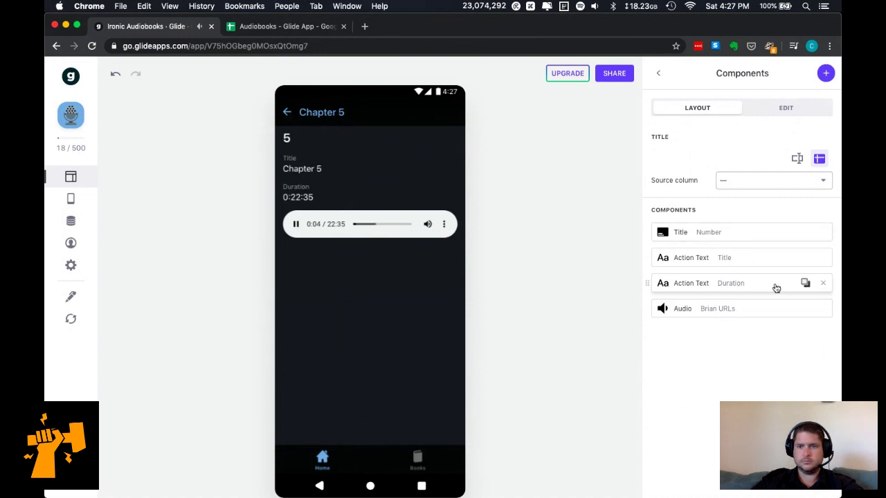
{"action": "mouse_move", "coordinate": [821, 234]}
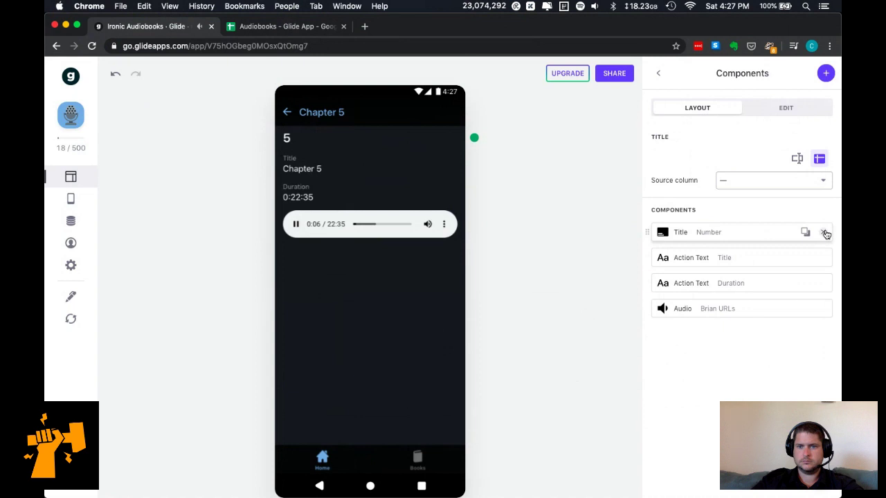
{"action": "left_click", "coordinate": [732, 235]}
{"action": "left_click", "coordinate": [753, 163]}
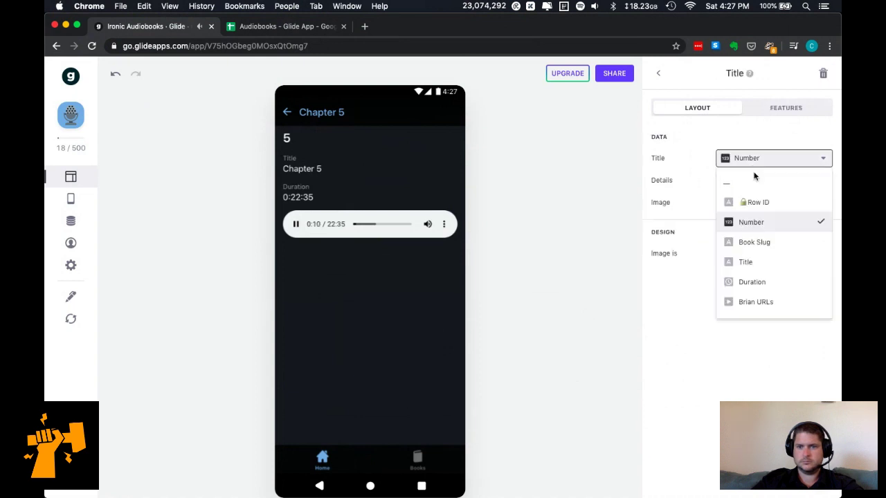
{"action": "left_click", "coordinate": [767, 263]}
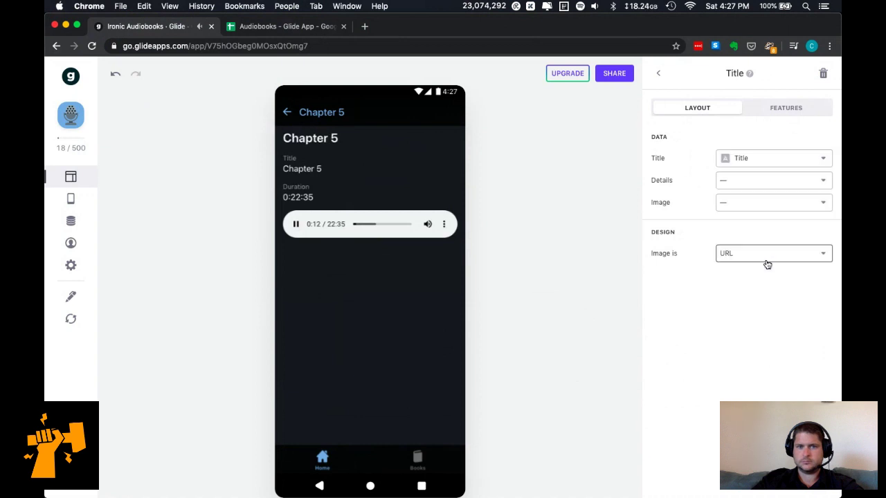
{"action": "left_click", "coordinate": [790, 185]}
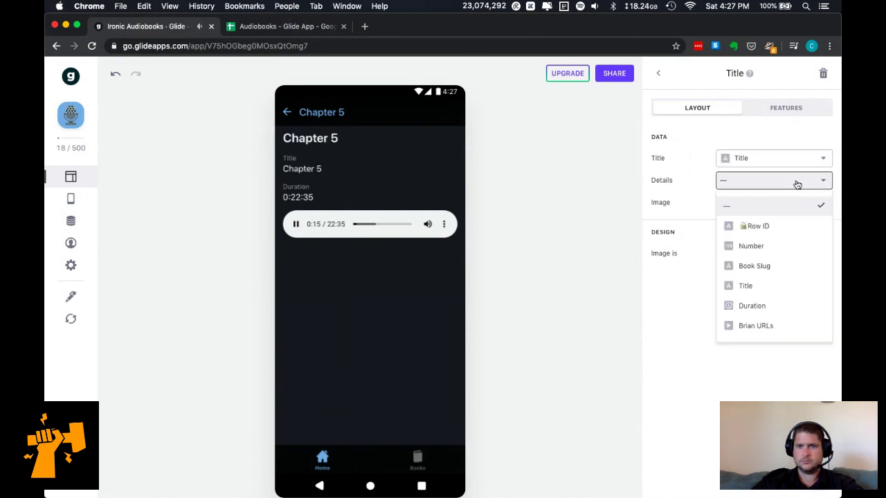
{"action": "left_click", "coordinate": [766, 306]}
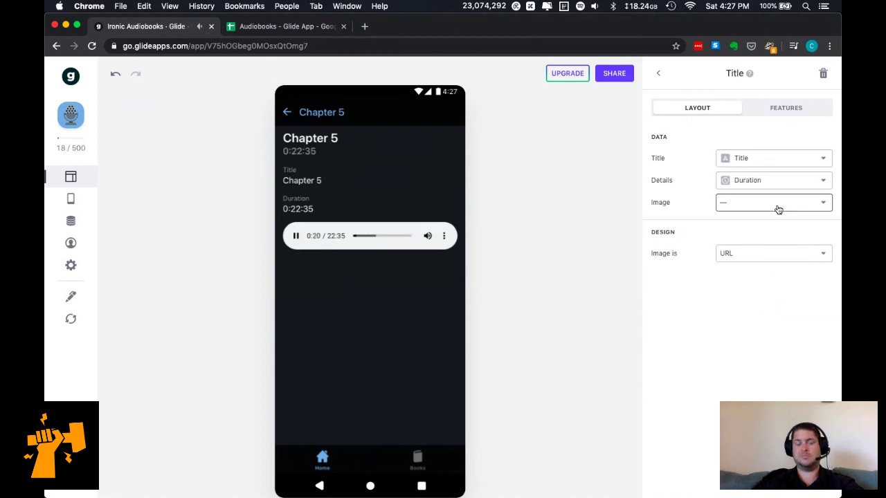
Delete the separate Title and Duration text fields and go back to the book screen.
{"action": "left_click", "coordinate": [658, 73]}
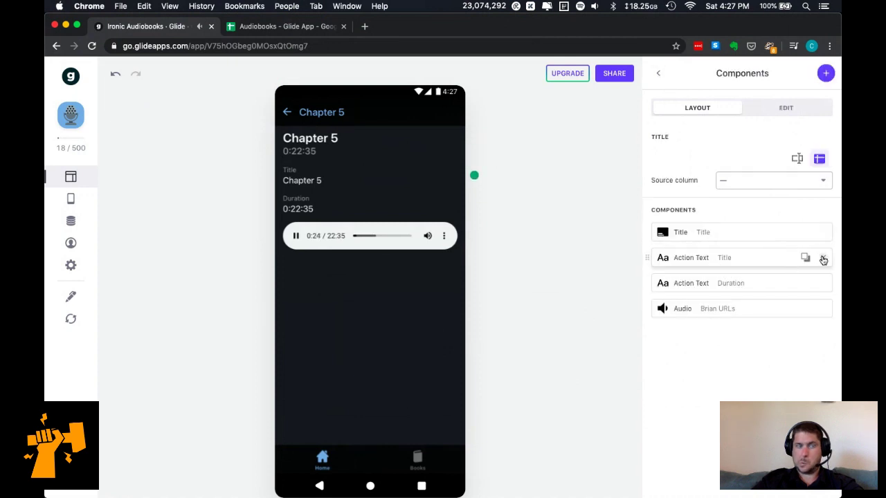
{"action": "left_click", "coordinate": [824, 259]}
{"action": "left_click", "coordinate": [824, 259]}
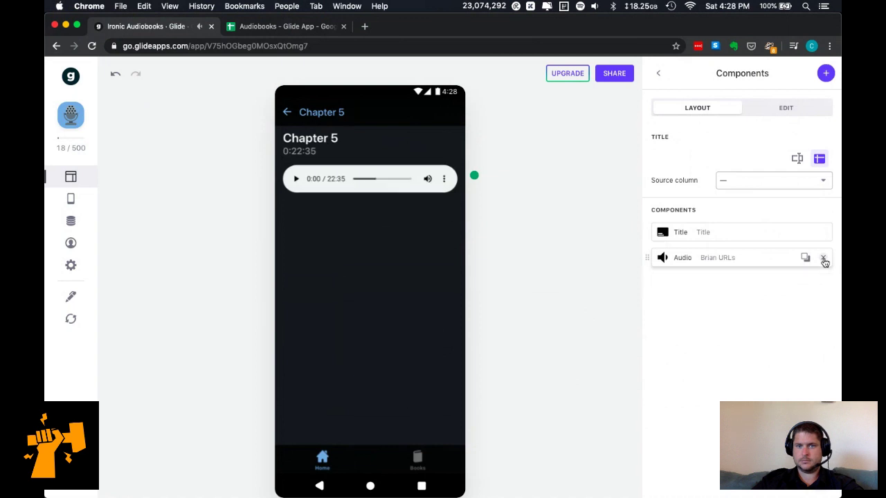
{"action": "left_click", "coordinate": [286, 112]}
{"action": "left_click", "coordinate": [287, 111]}
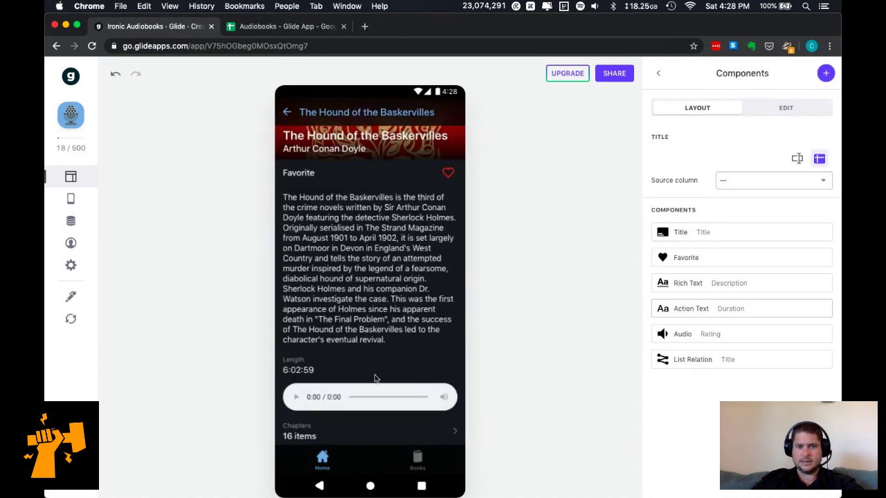
Delete the Audio player from the book screen and add an Inline List component.
{"action": "mouse_move", "coordinate": [810, 338]}
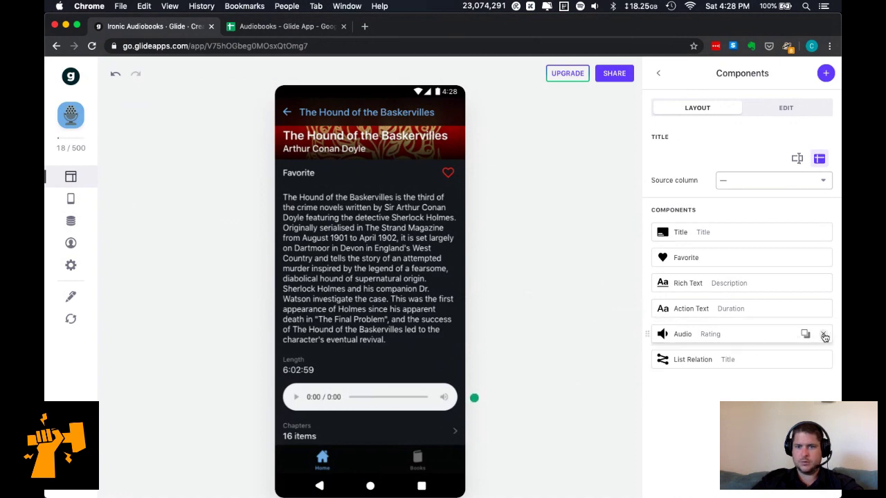
{"action": "left_click", "coordinate": [825, 336]}
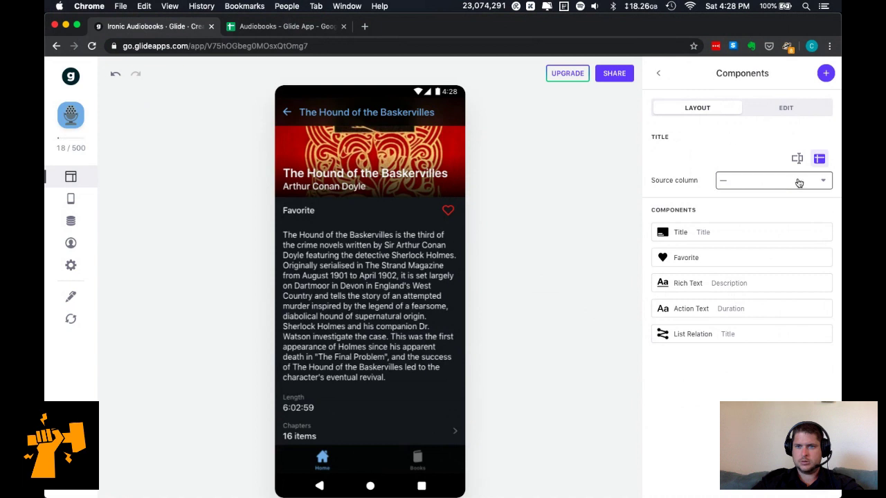
{"action": "left_click", "coordinate": [825, 74]}
{"action": "scroll", "coordinate": [749, 297], "scroll_direction": "down", "scroll_amount": 10}
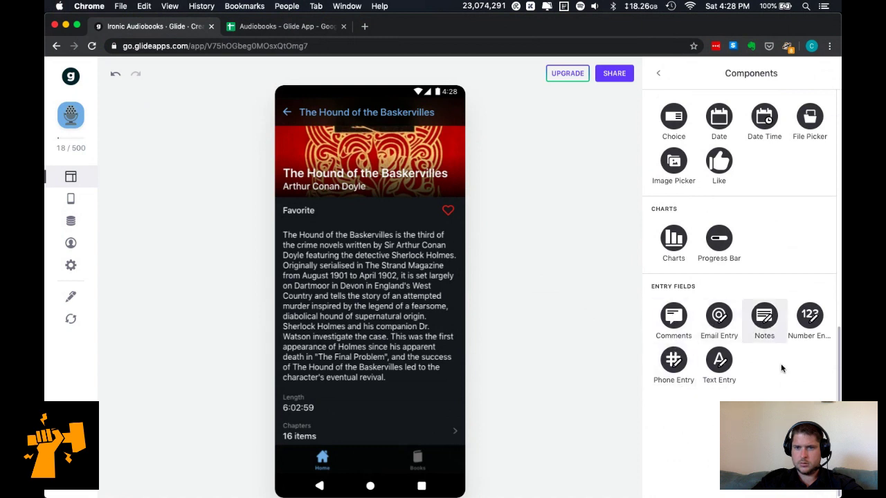
{"action": "scroll", "coordinate": [706, 273], "scroll_direction": "up", "scroll_amount": 1}
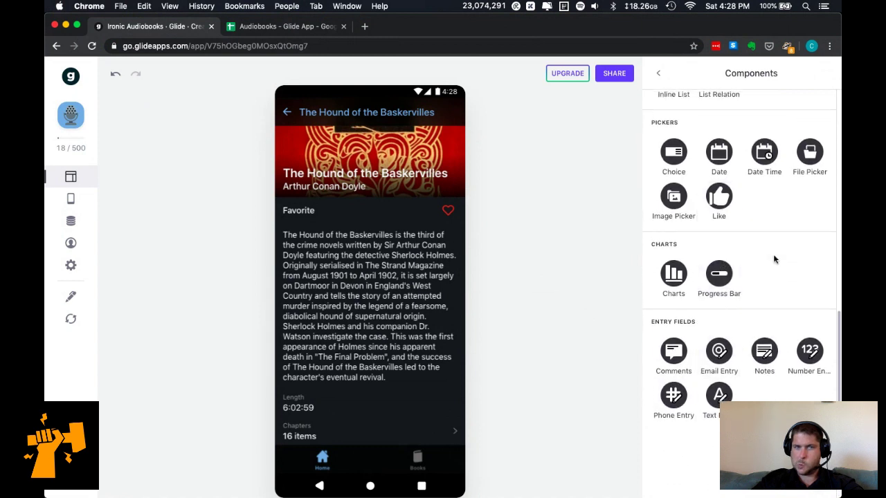
{"action": "scroll", "coordinate": [775, 256], "scroll_direction": "up", "scroll_amount": 3}
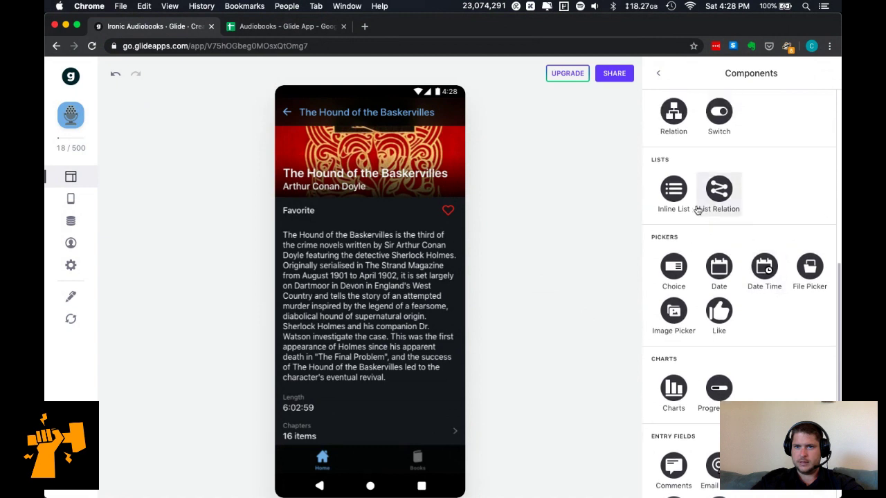
{"action": "left_click", "coordinate": [677, 199]}
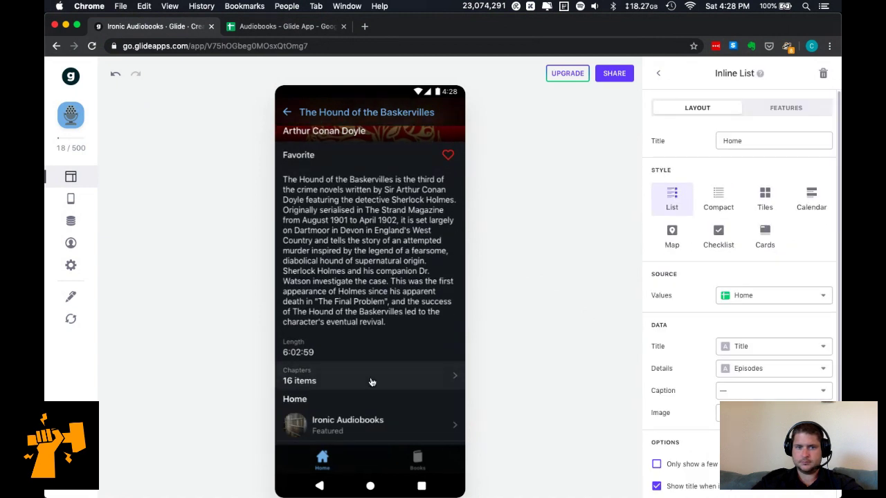
{"action": "left_click", "coordinate": [766, 298]}
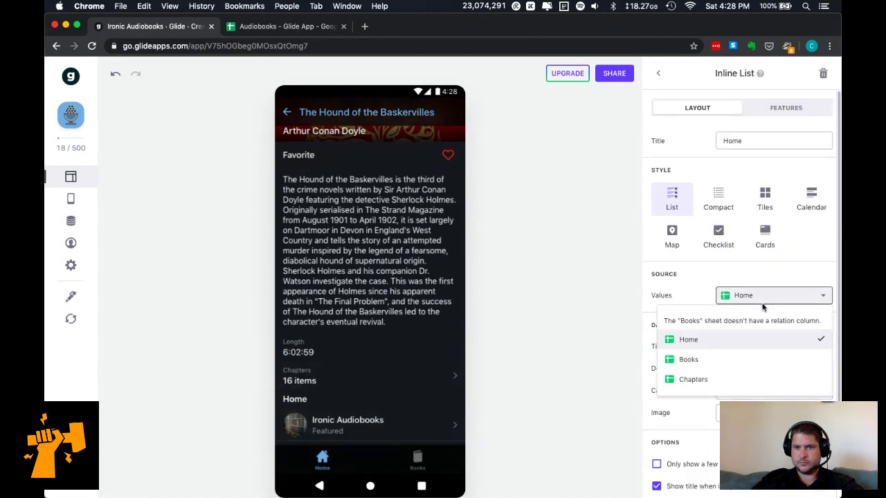
{"action": "left_click", "coordinate": [693, 379]}
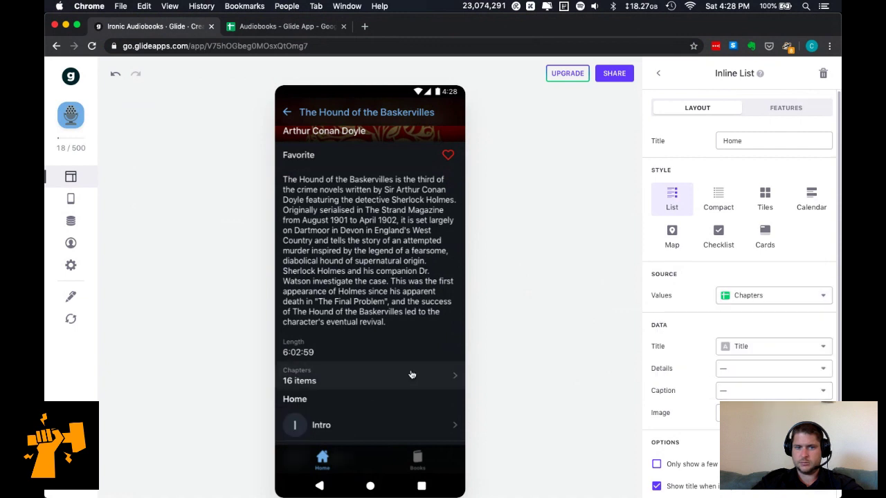
{"action": "scroll", "coordinate": [411, 374], "scroll_direction": "down", "scroll_amount": 5}
{"action": "scroll", "coordinate": [411, 374], "scroll_direction": "up", "scroll_amount": 1}
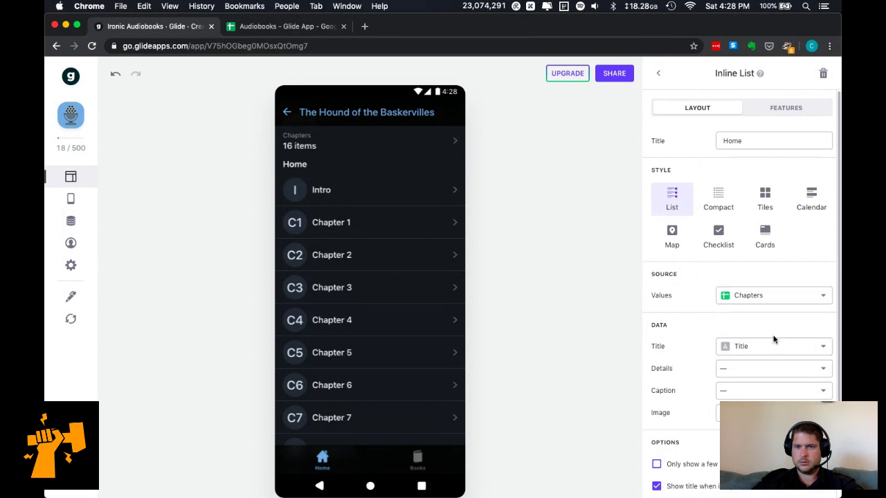
{"action": "scroll", "coordinate": [772, 335], "scroll_direction": "down", "scroll_amount": 2}
{"action": "scroll", "coordinate": [776, 346], "scroll_direction": "up", "scroll_amount": 1}
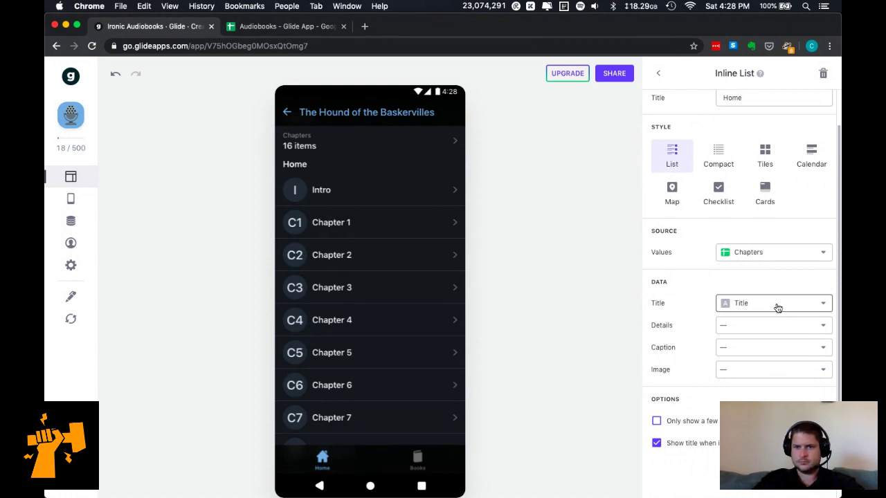
{"action": "scroll", "coordinate": [778, 327], "scroll_direction": "down", "scroll_amount": 1}
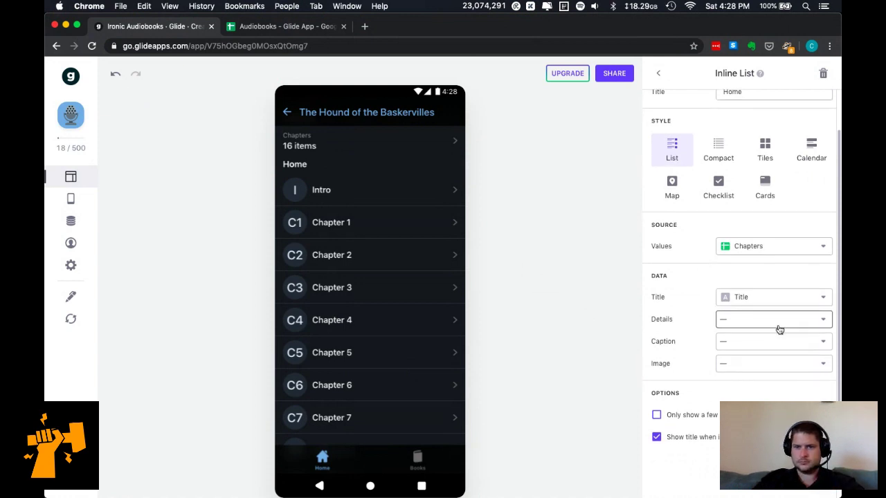
{"action": "left_click", "coordinate": [714, 418]}
{"action": "left_click", "coordinate": [715, 418]}
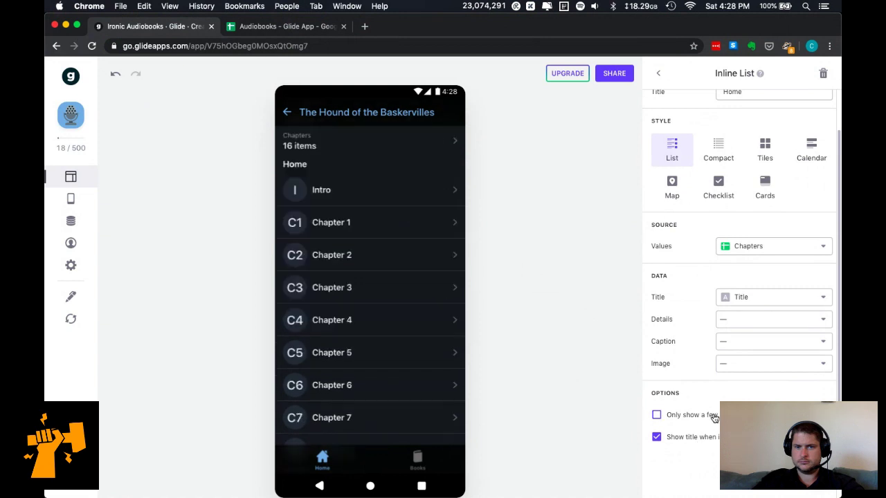
{"action": "left_click", "coordinate": [761, 297]}
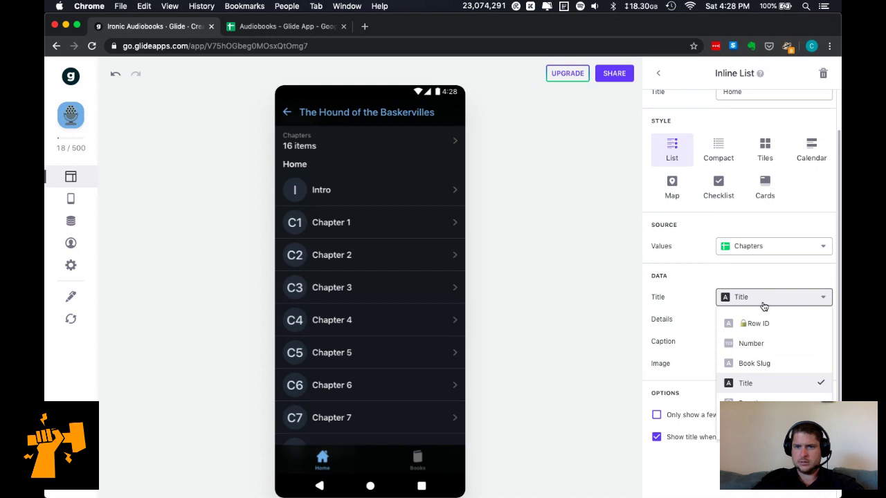
Keep Title for chapter rows, clear the details line, and show Duration as the caption.
{"action": "left_click", "coordinate": [763, 305]}
{"action": "left_click", "coordinate": [761, 323]}
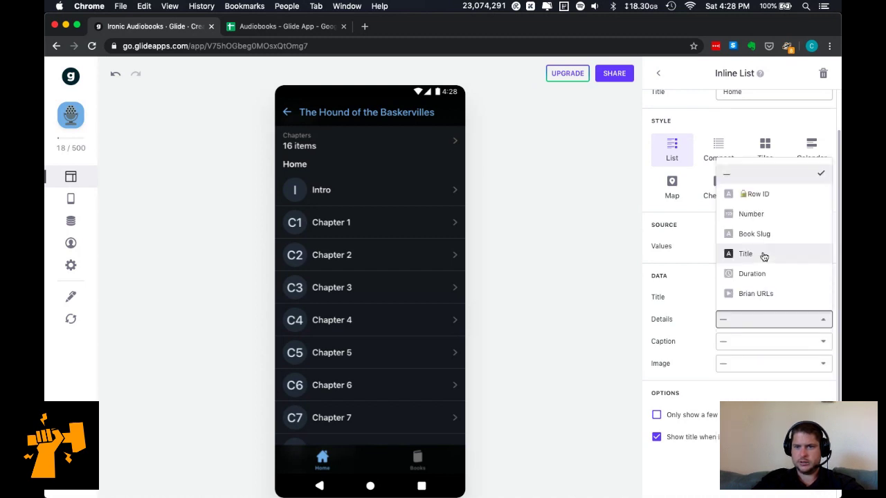
{"action": "left_click", "coordinate": [759, 274]}
{"action": "left_click", "coordinate": [745, 343]}
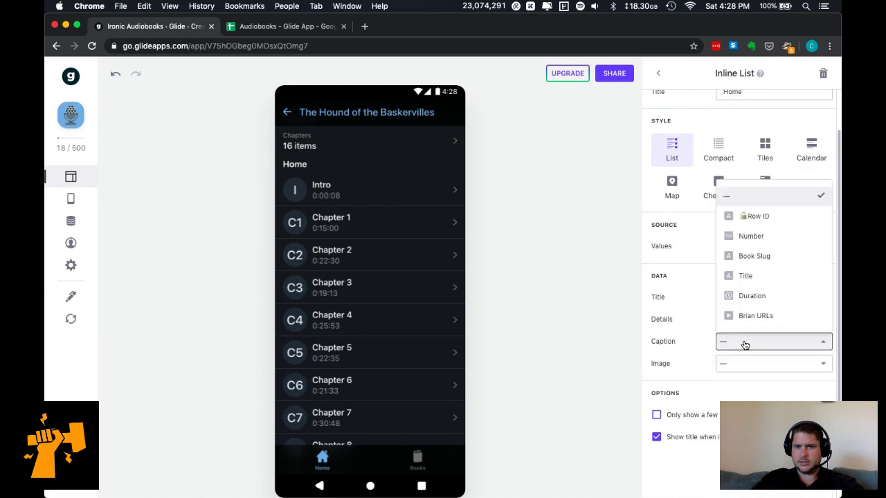
{"action": "left_click", "coordinate": [775, 257]}
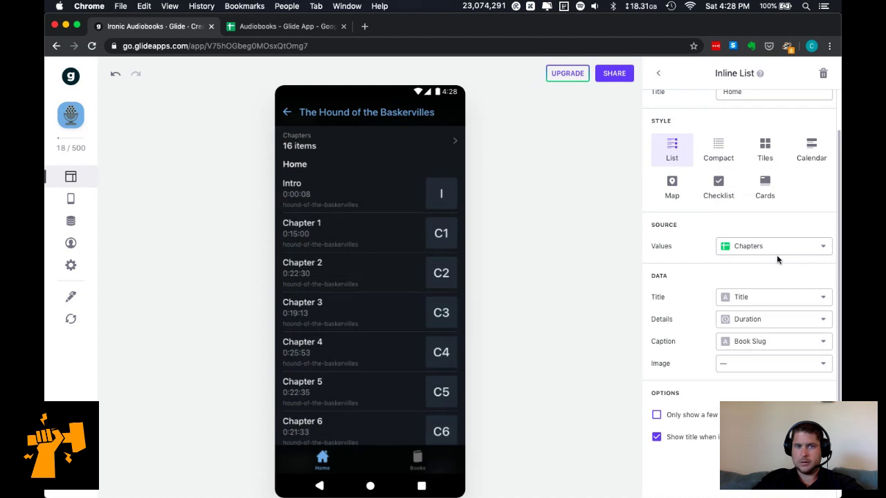
{"action": "left_click", "coordinate": [759, 322]}
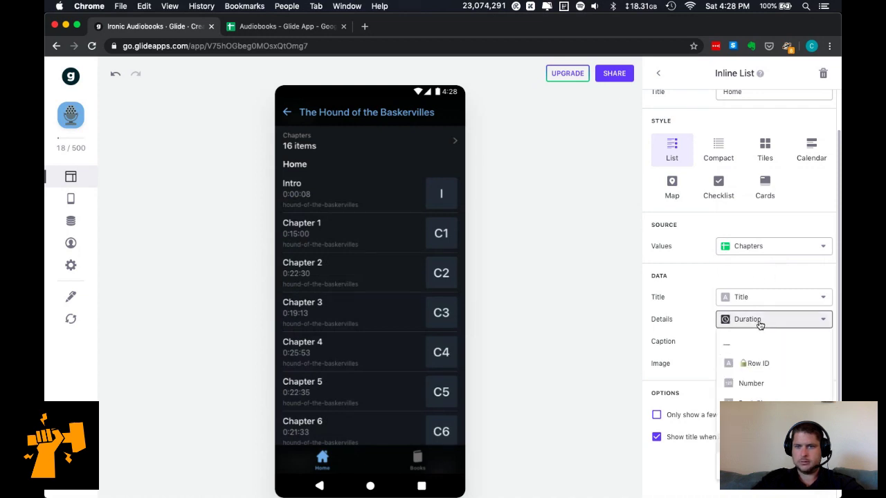
{"action": "left_click", "coordinate": [751, 343]}
{"action": "left_click", "coordinate": [752, 344]}
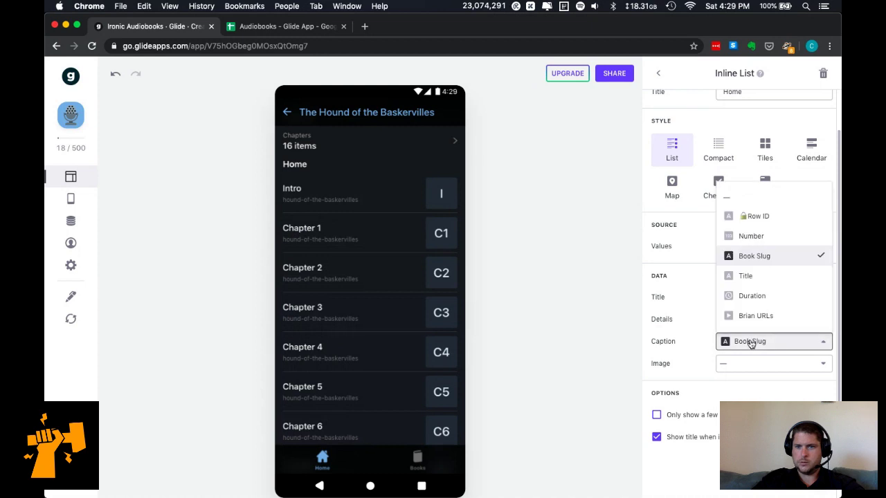
{"action": "left_click", "coordinate": [764, 295]}
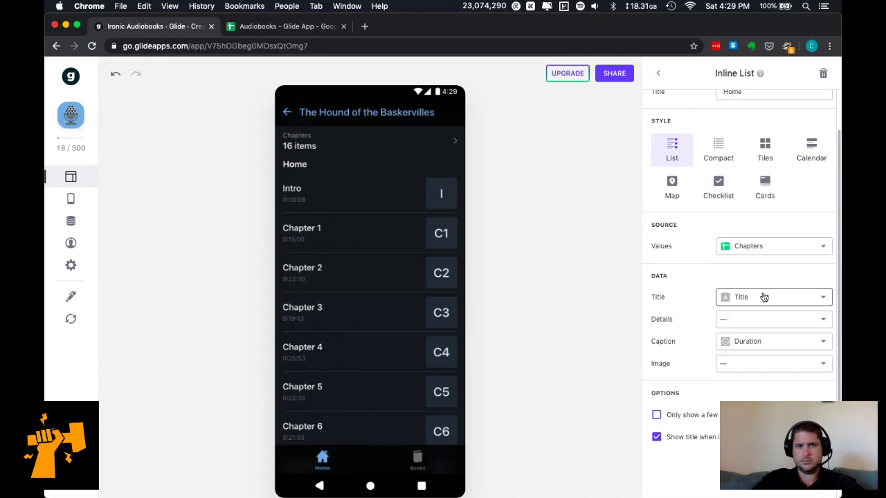
Leave chapter rows without images or initials and show only a few items.
{"action": "left_click", "coordinate": [756, 364]}
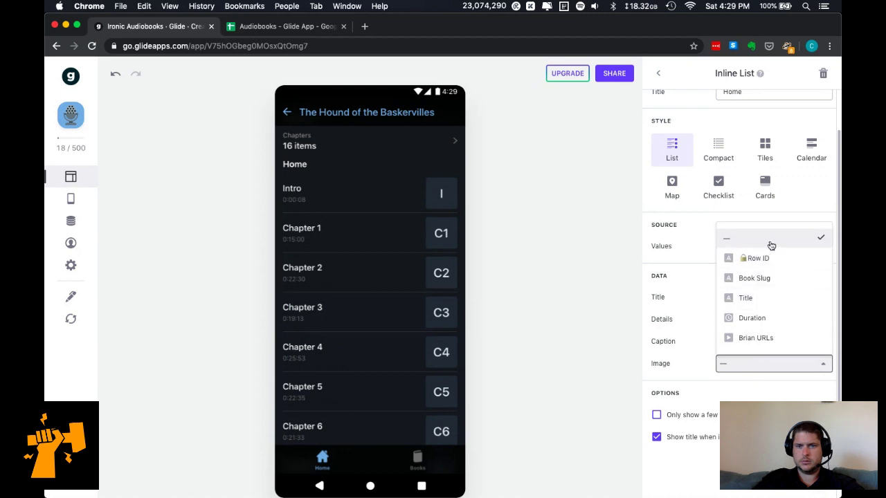
{"action": "left_click", "coordinate": [771, 243]}
{"action": "left_click", "coordinate": [720, 439]}
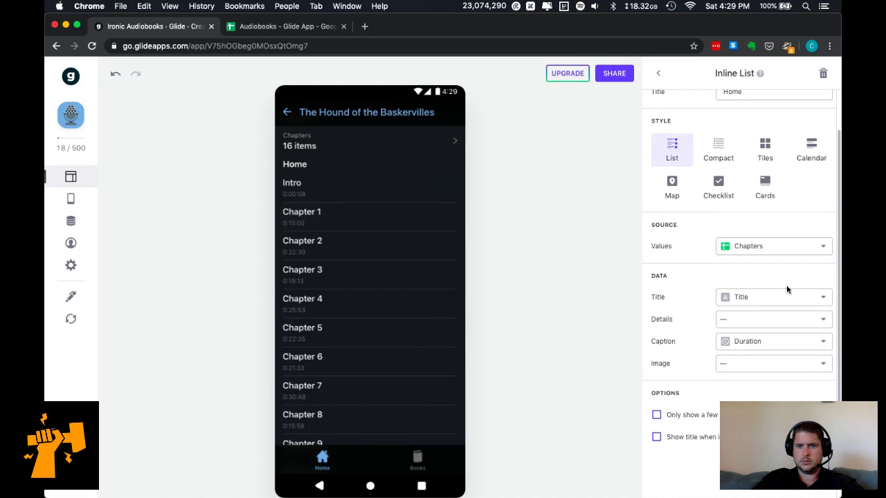
{"action": "left_click", "coordinate": [761, 365]}
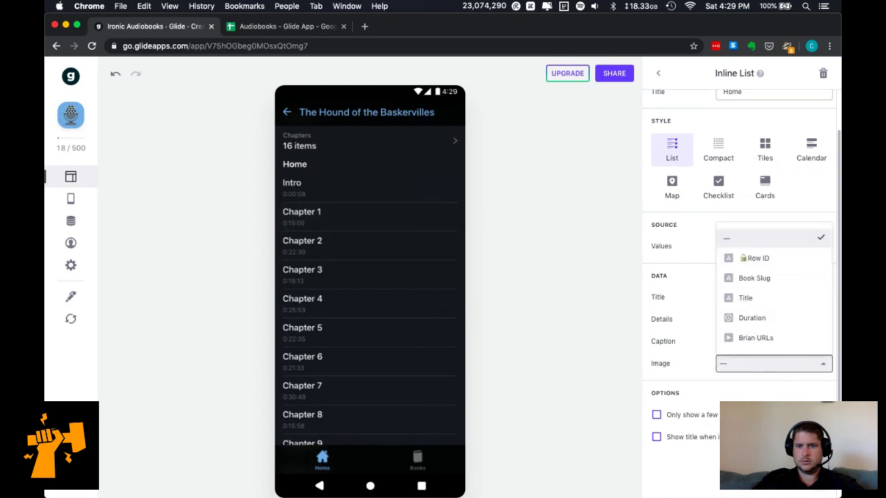
{"action": "left_click", "coordinate": [786, 352]}
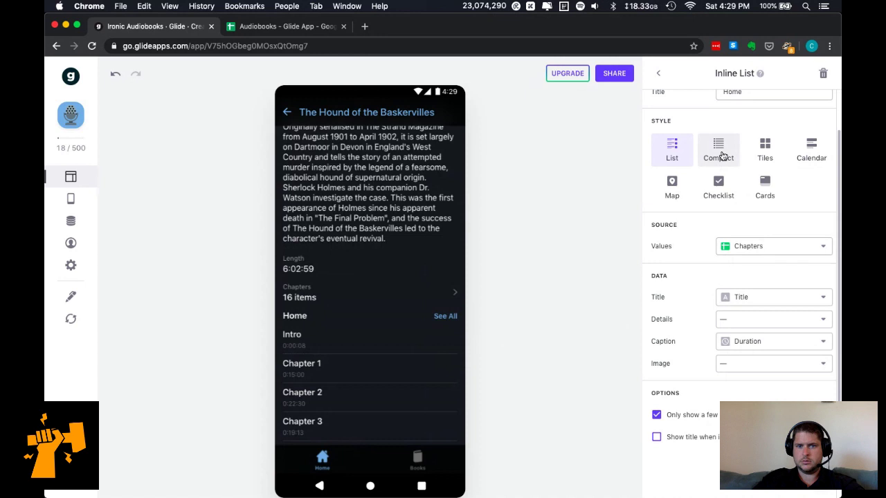
Try Compact, Tiles, Calendar, Map and Checklist styles, settling on Cards for the chapter list.
{"action": "left_click", "coordinate": [722, 156]}
{"action": "left_click", "coordinate": [766, 156]}
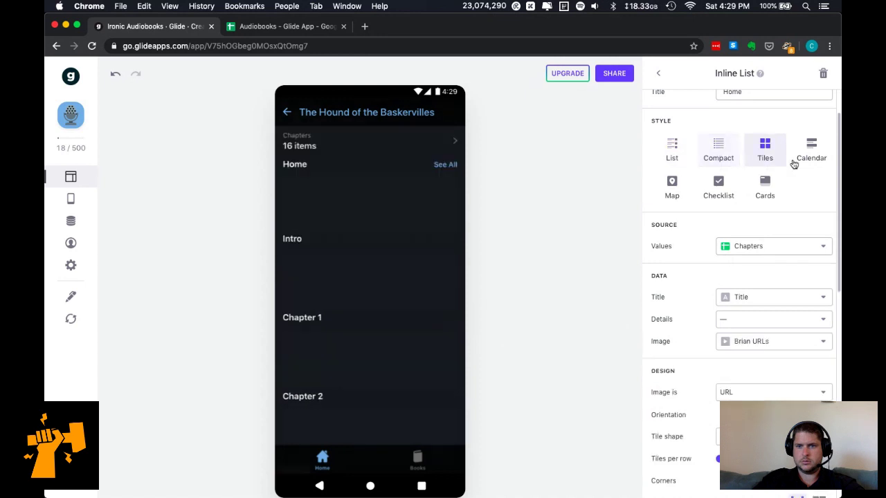
{"action": "left_click", "coordinate": [811, 156]}
{"action": "left_click", "coordinate": [678, 216]}
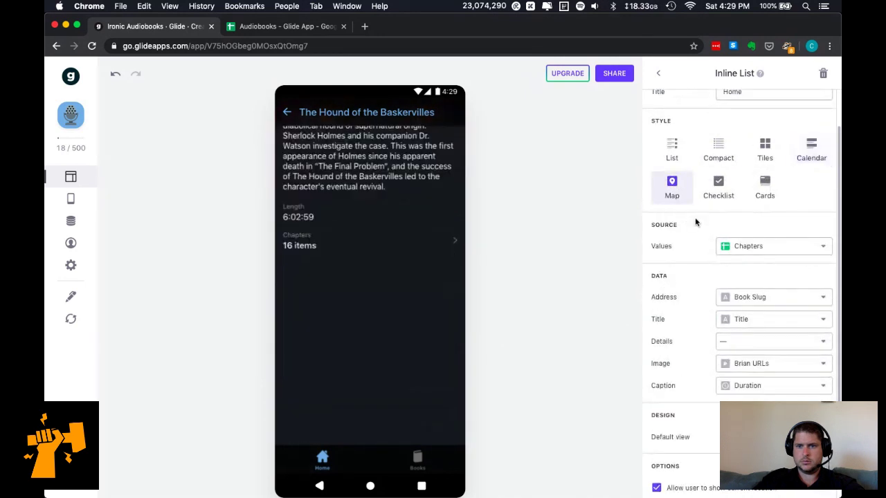
{"action": "left_click", "coordinate": [807, 161]}
{"action": "left_click", "coordinate": [719, 216]}
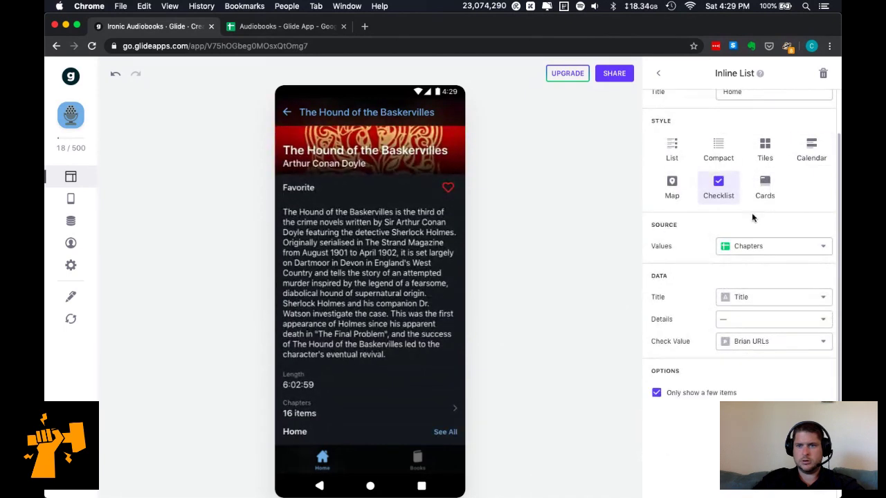
{"action": "left_click", "coordinate": [765, 187]}
{"action": "scroll", "coordinate": [747, 397], "scroll_direction": "down", "scroll_amount": 3}
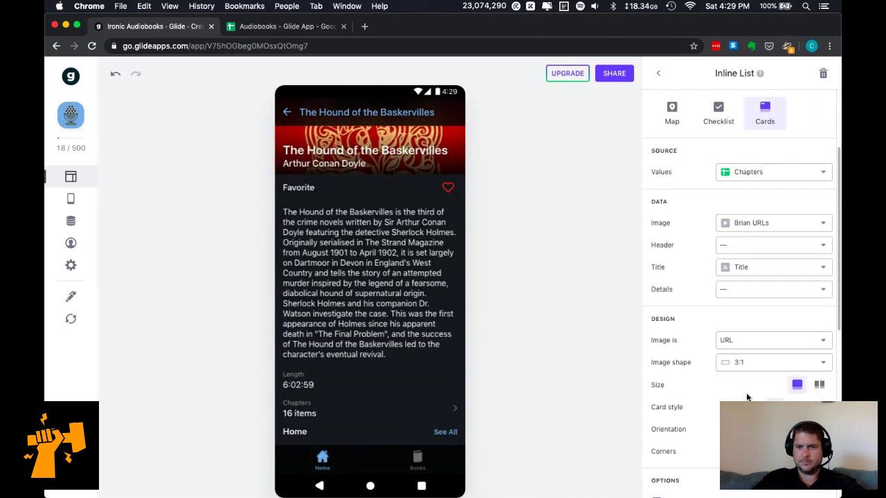
{"action": "scroll", "coordinate": [747, 397], "scroll_direction": "down", "scroll_amount": 10}
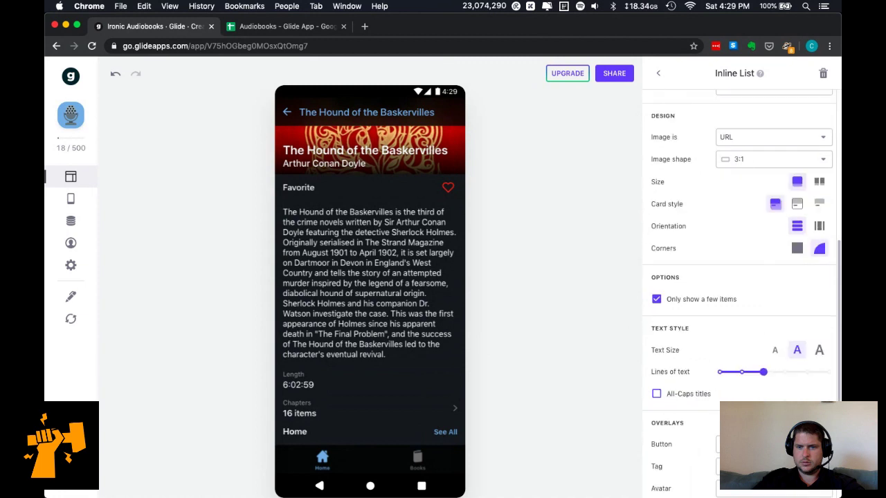
{"action": "scroll", "coordinate": [747, 388], "scroll_direction": "down", "scroll_amount": 3}
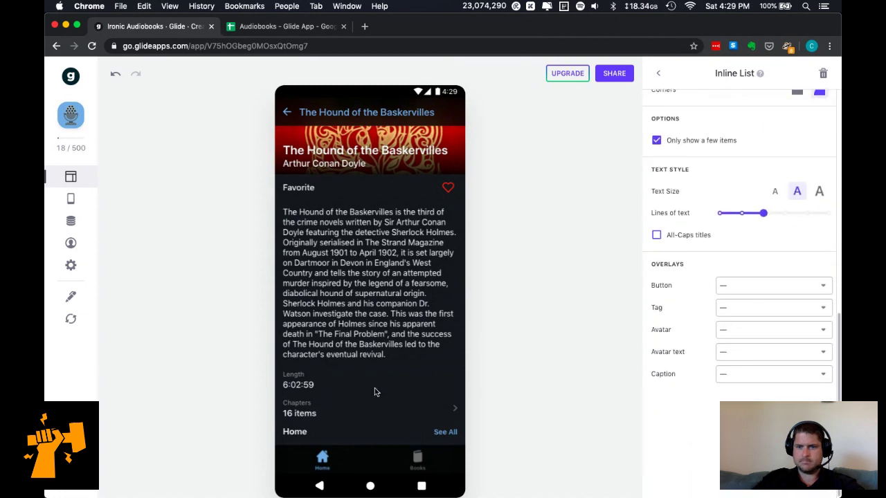
{"action": "scroll", "coordinate": [375, 392], "scroll_direction": "down", "scroll_amount": 3}
{"action": "scroll", "coordinate": [375, 392], "scroll_direction": "down", "scroll_amount": 10}
{"action": "scroll", "coordinate": [708, 333], "scroll_direction": "up", "scroll_amount": 15}
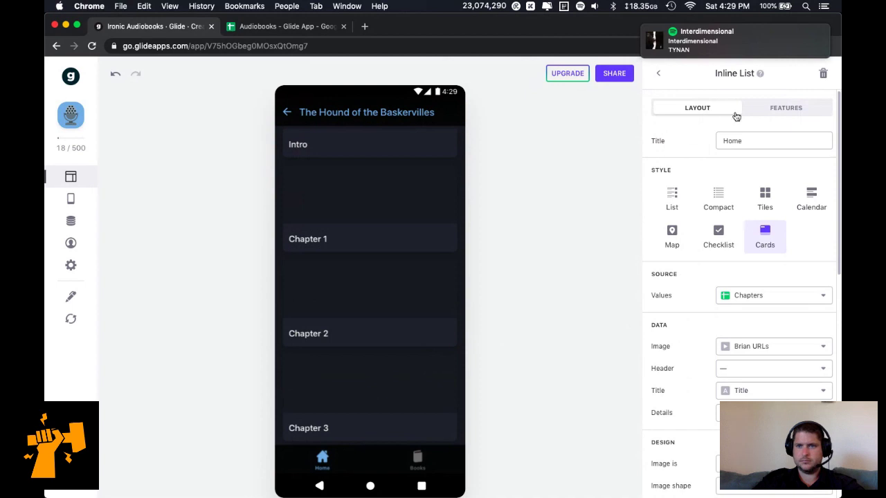
{"action": "scroll", "coordinate": [732, 242], "scroll_direction": "down", "scroll_amount": 2}
{"action": "scroll", "coordinate": [758, 332], "scroll_direction": "down", "scroll_amount": 2}
Set the card details to the audio URLs, then clear them so cards show titles only.
{"action": "left_click", "coordinate": [767, 312]}
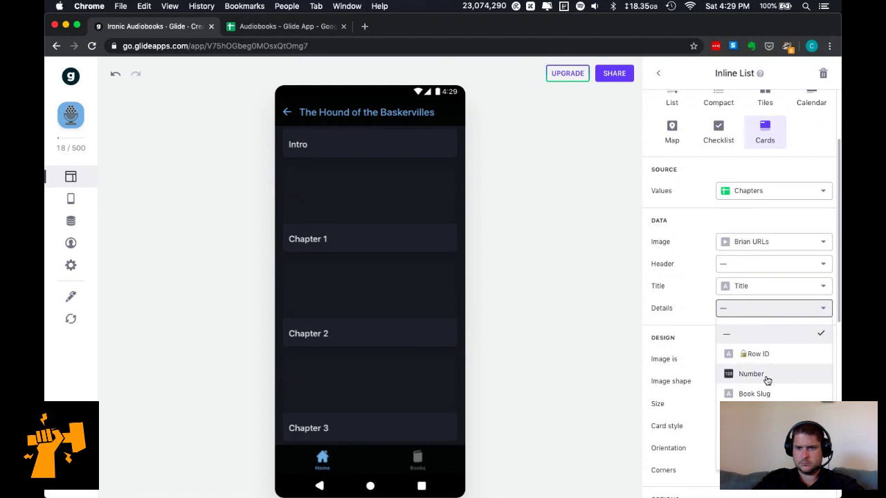
{"action": "left_click", "coordinate": [751, 454]}
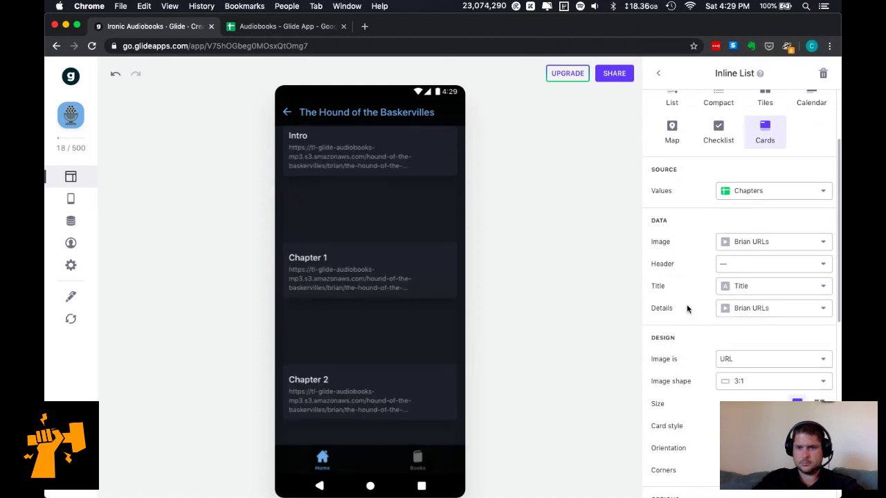
{"action": "left_click", "coordinate": [728, 308]}
{"action": "left_click", "coordinate": [741, 332]}
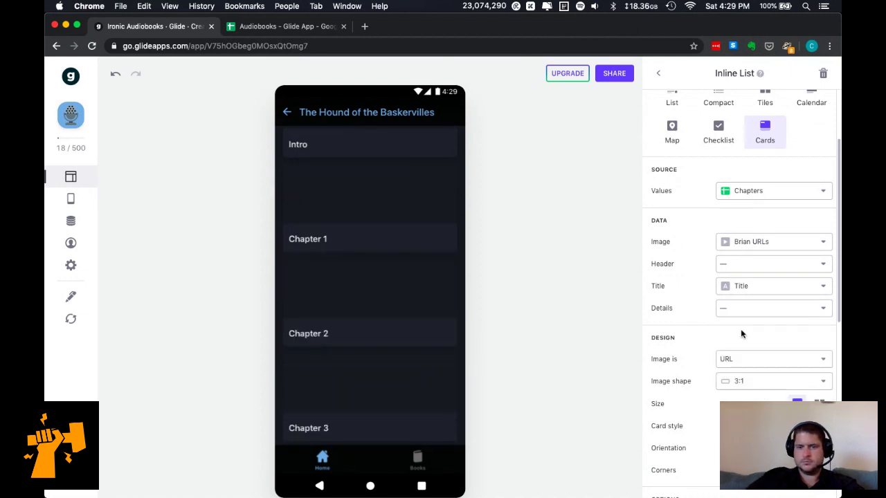
{"action": "scroll", "coordinate": [752, 357], "scroll_direction": "down", "scroll_amount": 2}
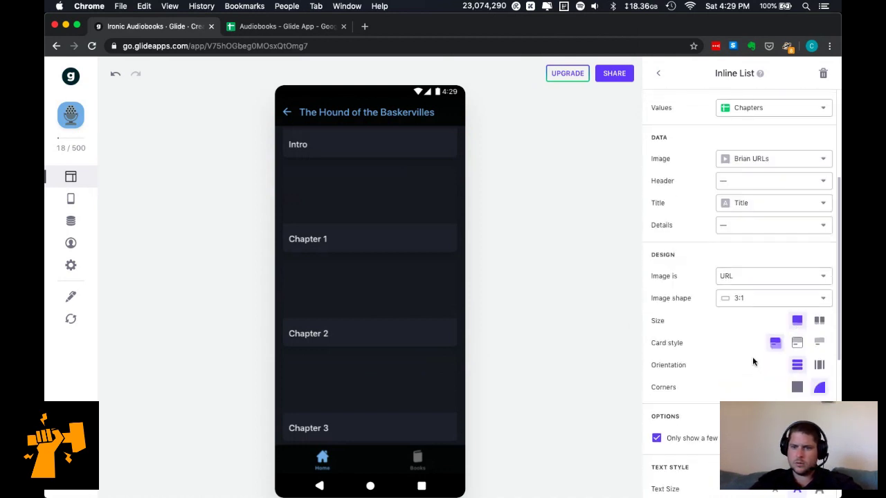
{"action": "scroll", "coordinate": [690, 474], "scroll_direction": "down", "scroll_amount": 7}
{"action": "scroll", "coordinate": [689, 474], "scroll_direction": "up", "scroll_amount": 10}
Leave the screen title source empty and return to The Hound of the Baskervilles screen.
{"action": "left_click", "coordinate": [659, 74]}
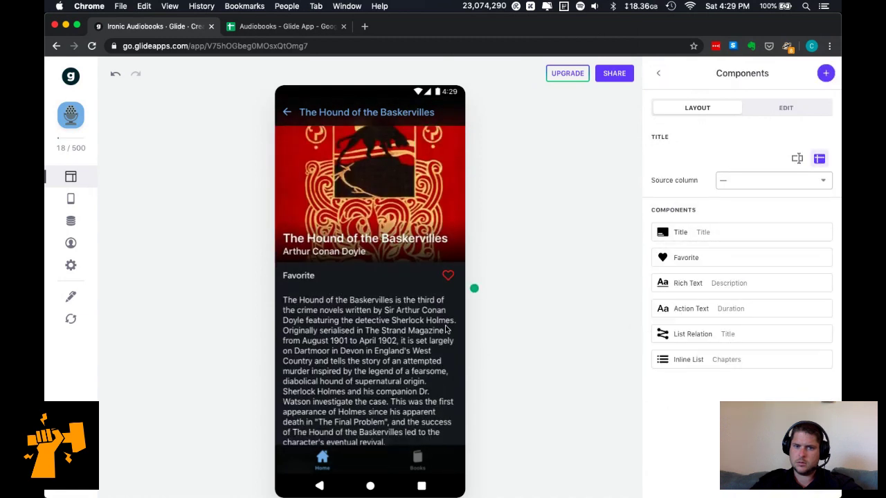
{"action": "left_click", "coordinate": [753, 181]}
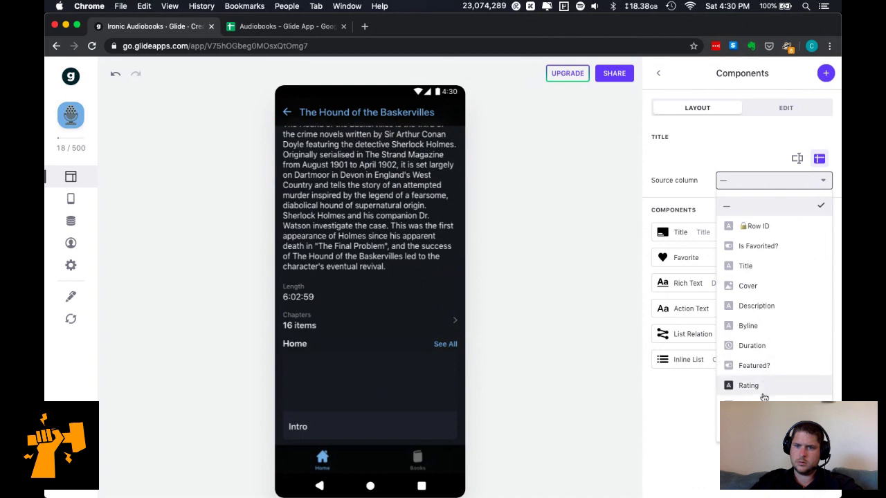
{"action": "left_click", "coordinate": [661, 443]}
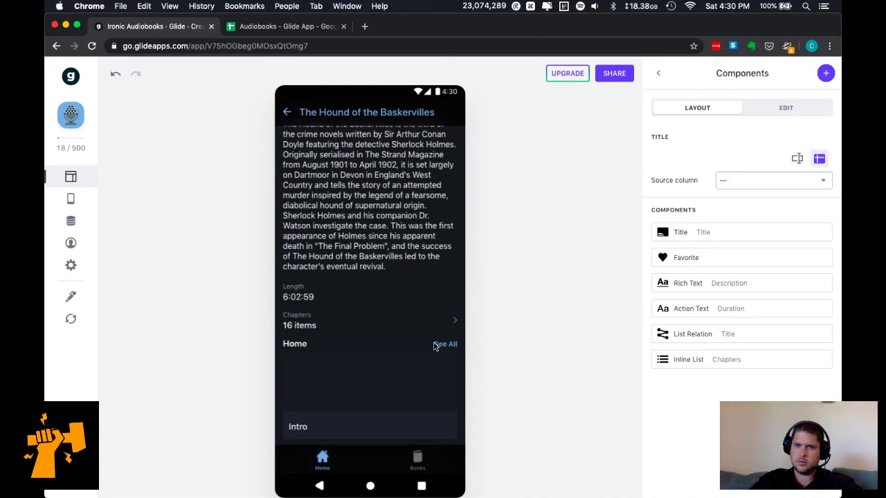
{"action": "scroll", "coordinate": [400, 354], "scroll_direction": "down", "scroll_amount": 5}
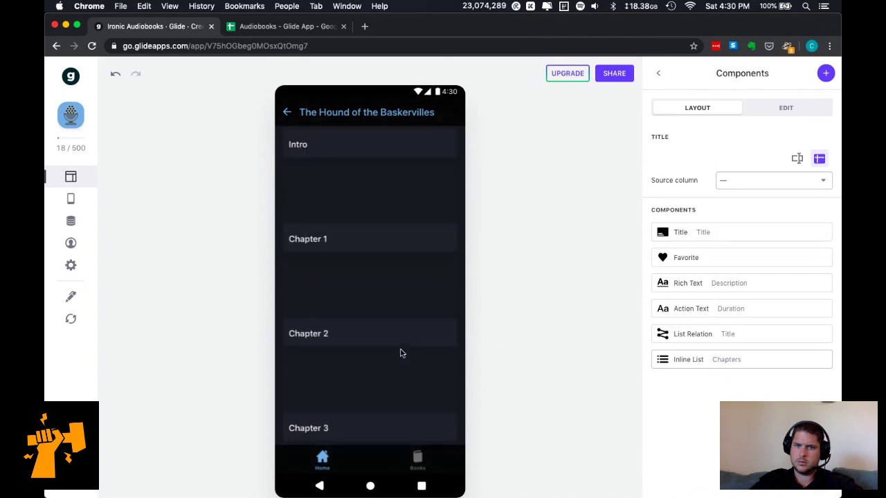
{"action": "scroll", "coordinate": [400, 354], "scroll_direction": "up", "scroll_amount": 5}
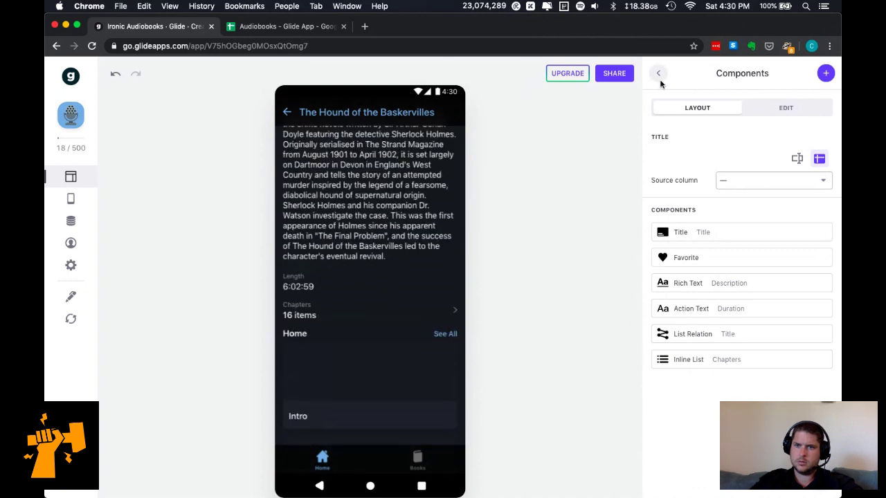
{"action": "left_click", "coordinate": [659, 74]}
{"action": "left_click", "coordinate": [756, 316]}
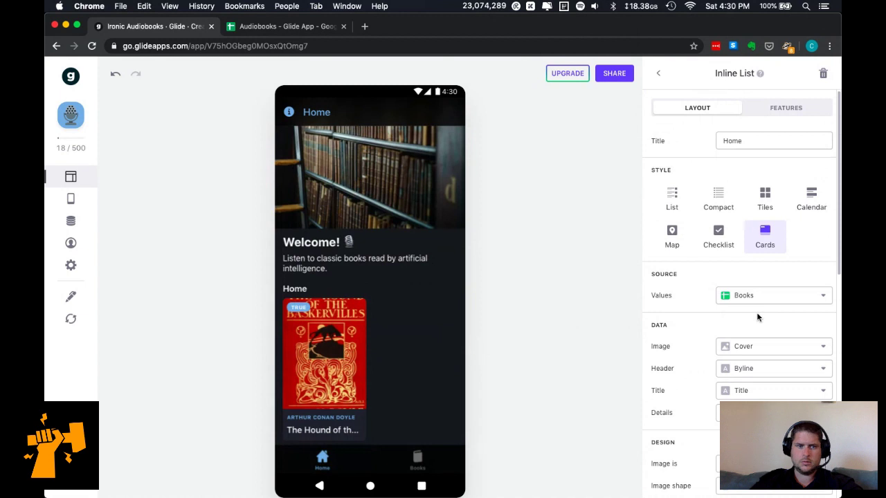
{"action": "left_click", "coordinate": [414, 463]}
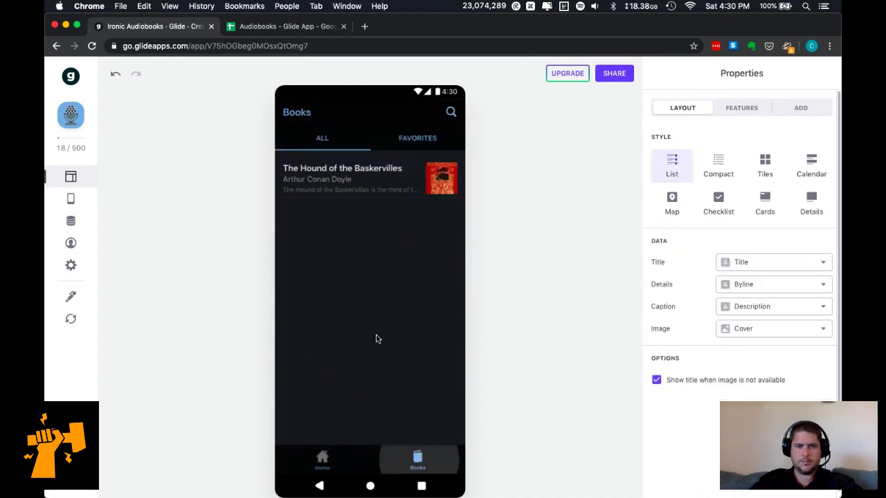
{"action": "left_click", "coordinate": [371, 182]}
{"action": "scroll", "coordinate": [405, 379], "scroll_direction": "down", "scroll_amount": 10}
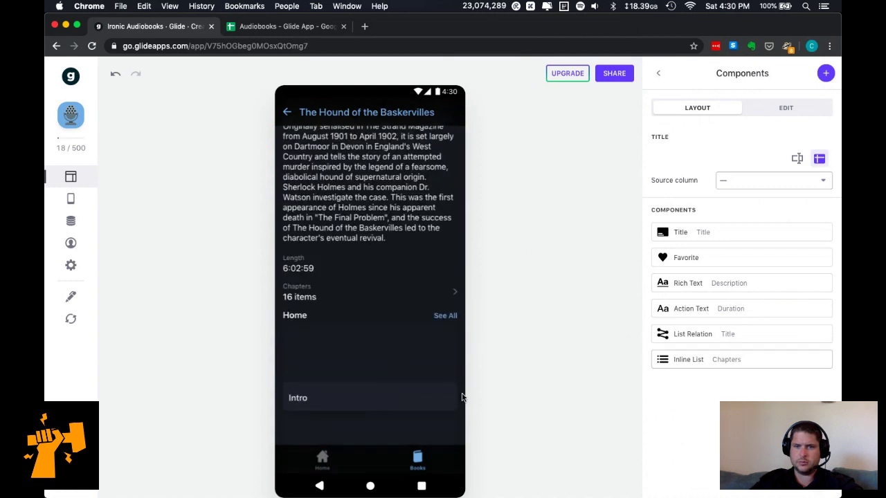
Open the Chapters inline list's source sheet choices and the relation column help page.
{"action": "left_click", "coordinate": [685, 361]}
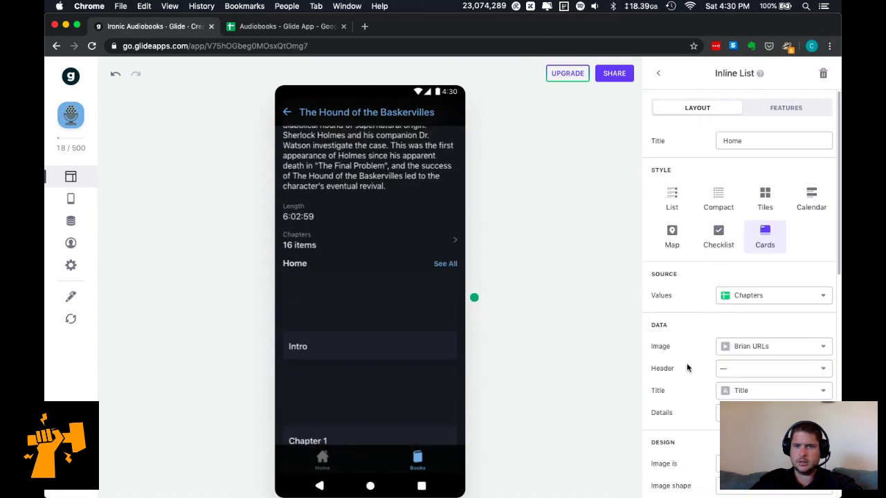
{"action": "left_click", "coordinate": [749, 299]}
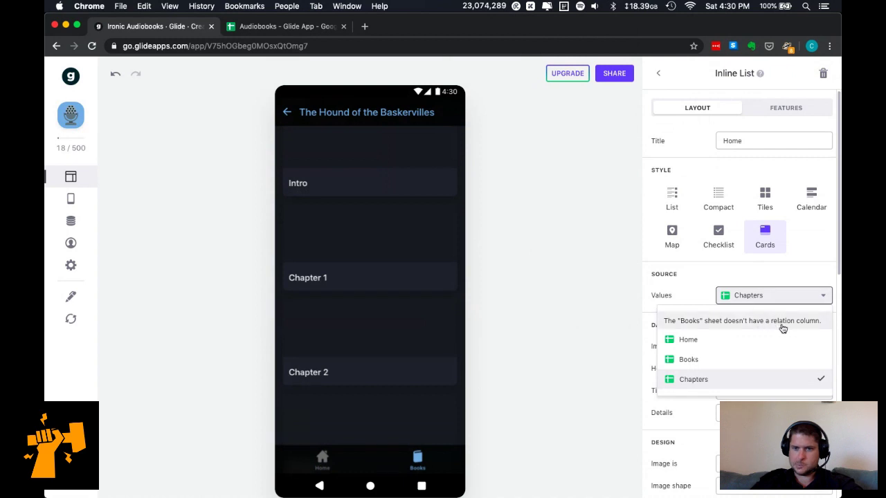
{"action": "left_click", "coordinate": [782, 324]}
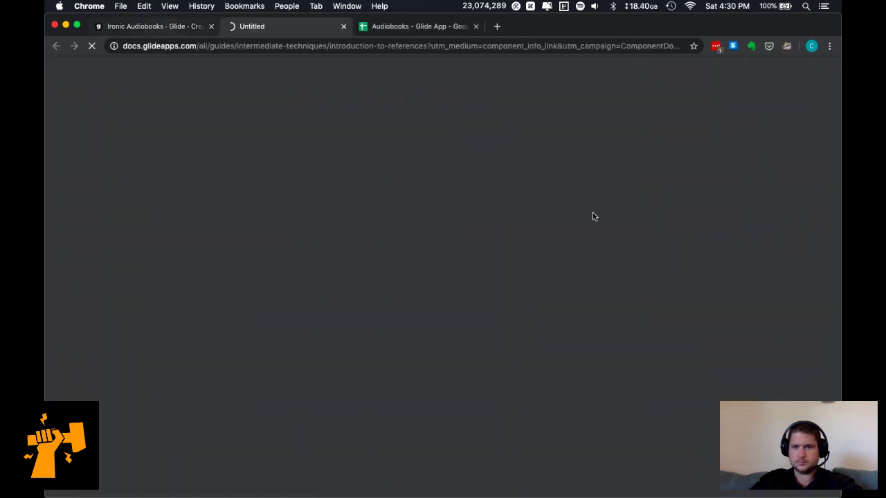
Check the Chapters sheet in Google Sheets, then view the Books table in Glide's data editor.
{"action": "key", "text": "super+1"}
{"action": "left_click", "coordinate": [747, 302]}
{"action": "left_click", "coordinate": [747, 303]}
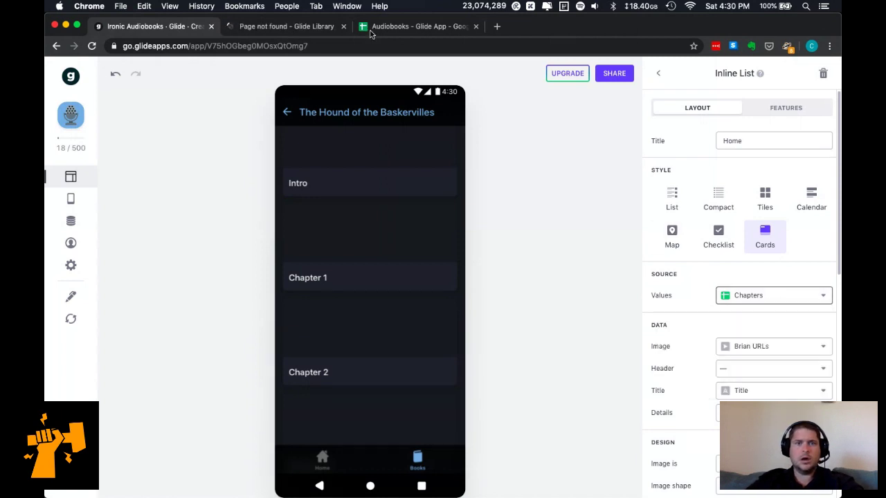
{"action": "left_click", "coordinate": [389, 28]}
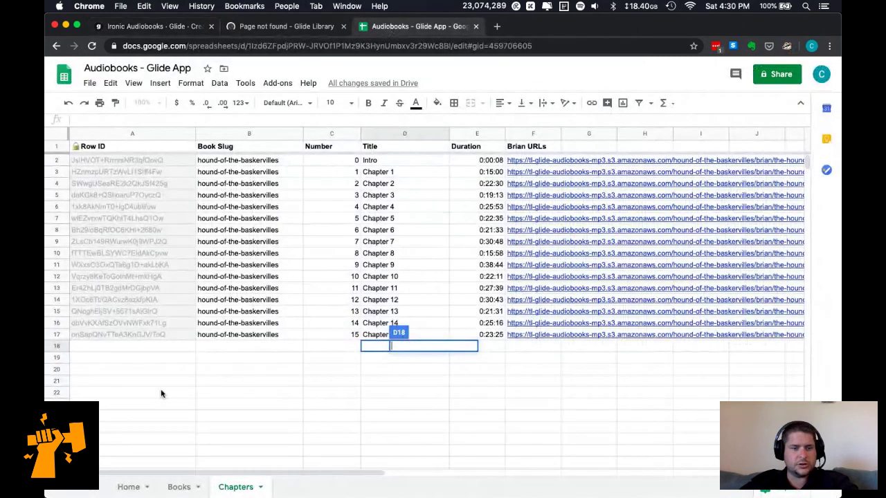
{"action": "left_click", "coordinate": [166, 28]}
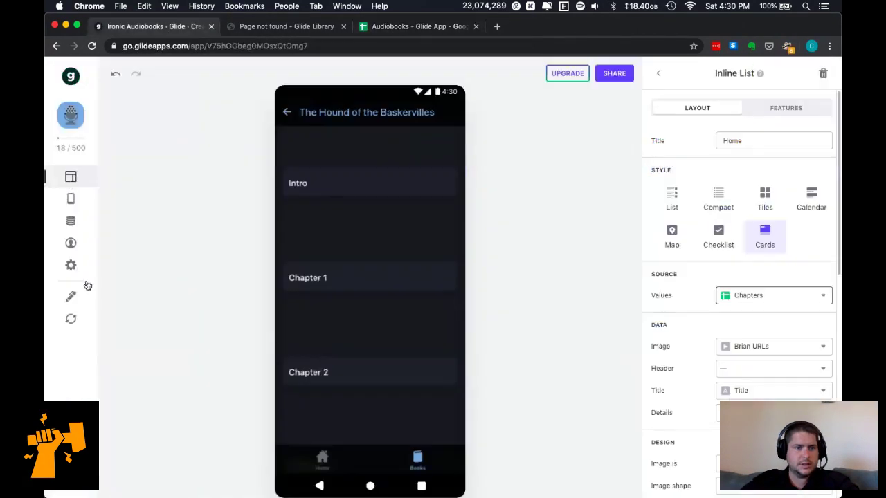
{"action": "left_click", "coordinate": [71, 221]}
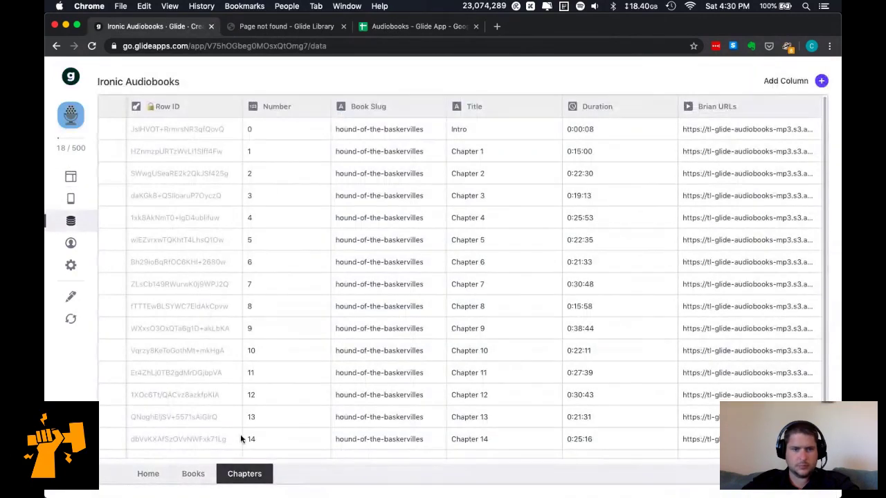
{"action": "left_click", "coordinate": [193, 475]}
{"action": "scroll", "coordinate": [641, 293], "scroll_direction": "right", "scroll_amount": 4}
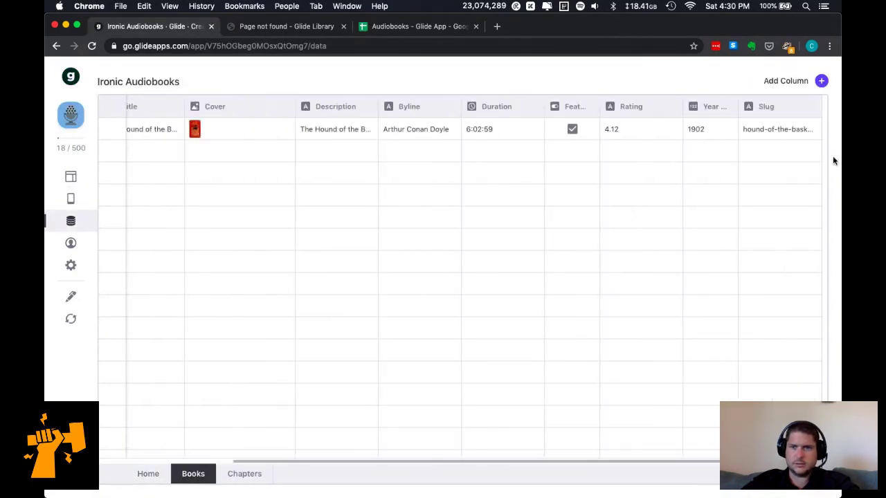
Add a Books column named 'Chapters' of type Relation, linking Slug to Chapters > Book Slug.
{"action": "left_click", "coordinate": [822, 81]}
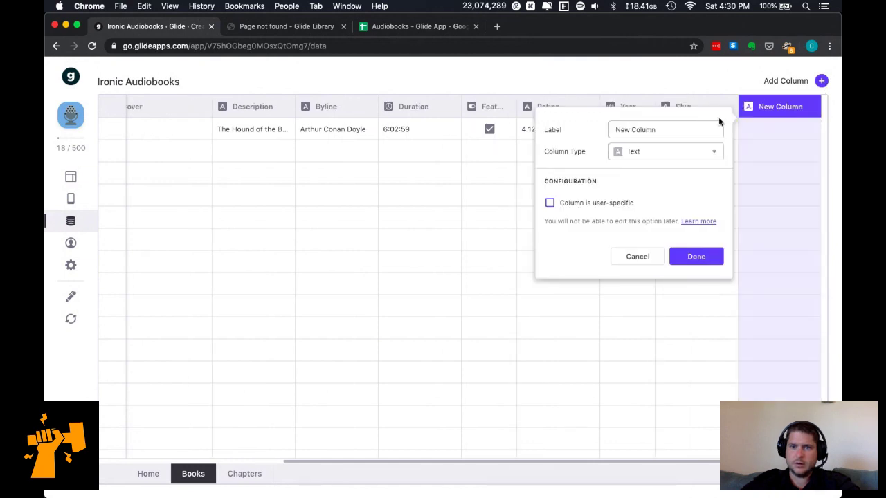
{"action": "type", "text": "Cah"}
{"action": "key", "text": "BackSpace"}
{"action": "key", "text": "BackSpace"}
{"action": "type", "text": "hapters"}
{"action": "left_click", "coordinate": [672, 153]}
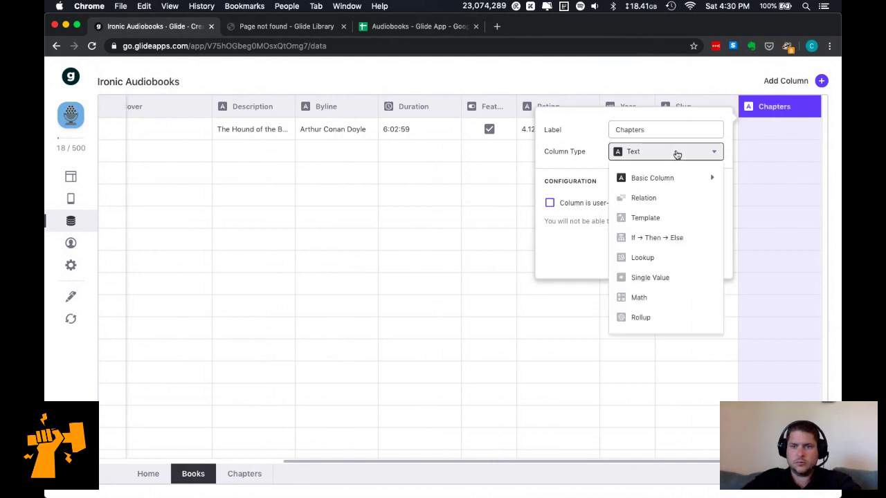
{"action": "left_click", "coordinate": [668, 199]}
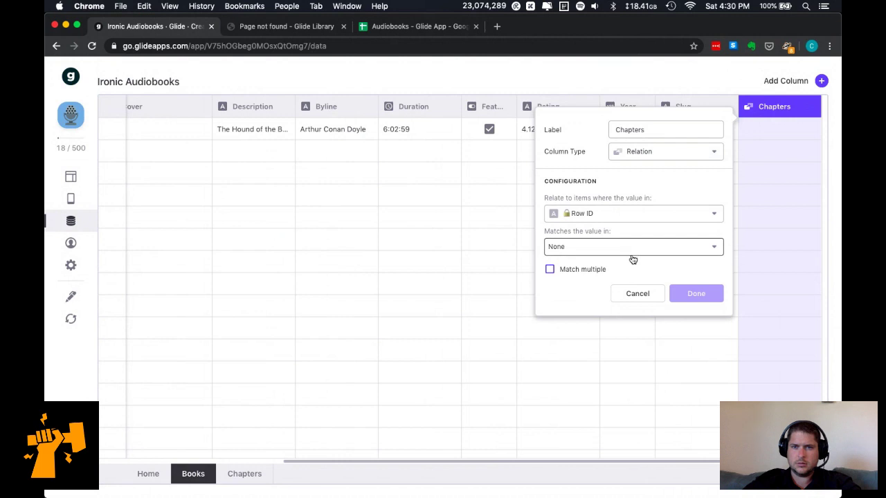
{"action": "left_click", "coordinate": [639, 218]}
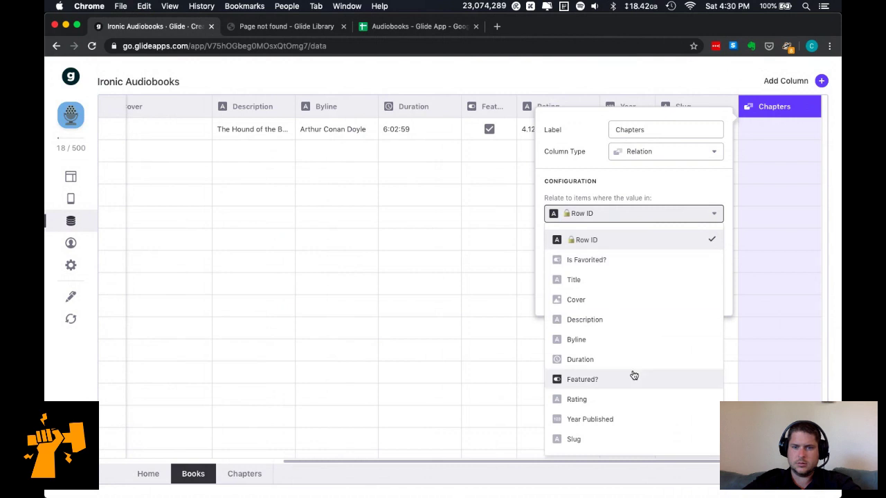
{"action": "left_click", "coordinate": [617, 439]}
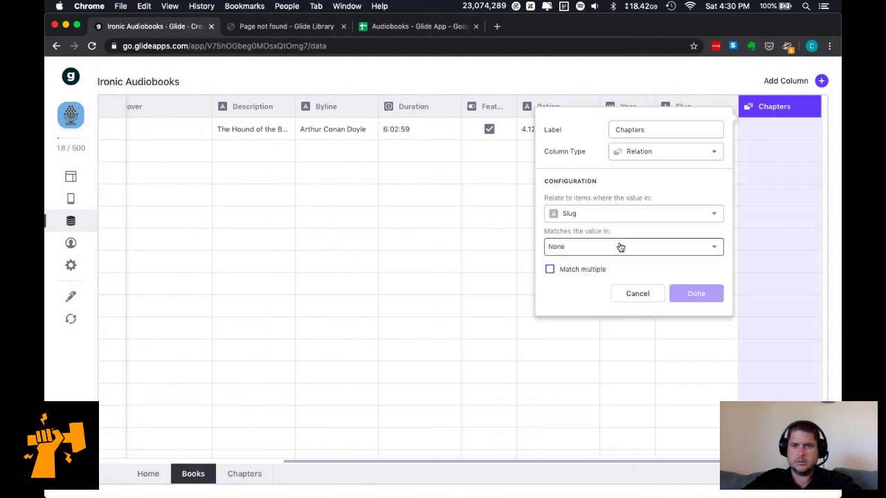
{"action": "left_click", "coordinate": [620, 247]}
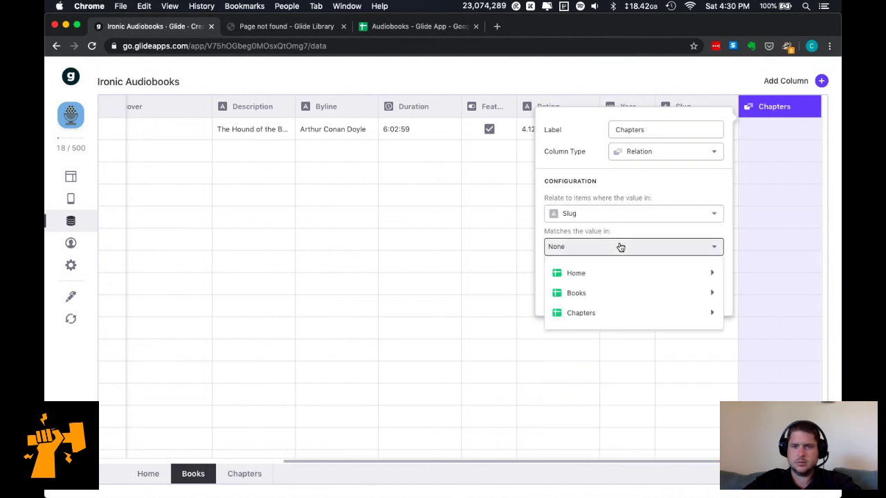
{"action": "mouse_move", "coordinate": [628, 317]}
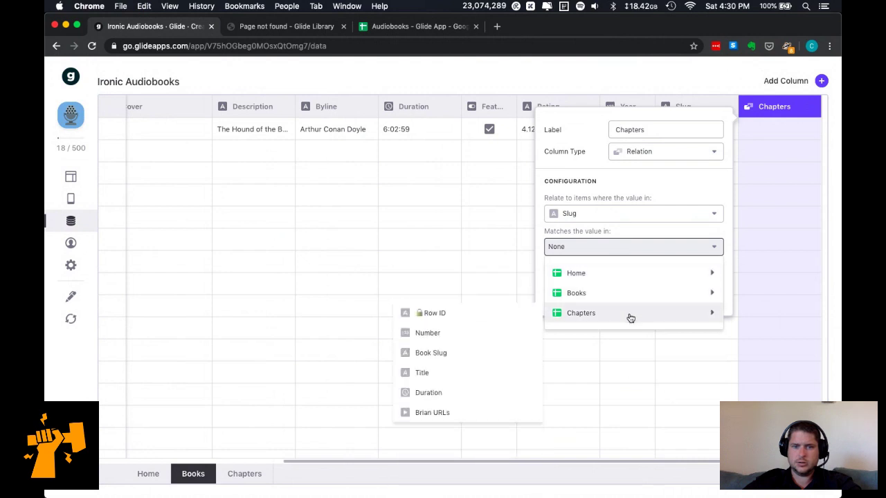
{"action": "left_click", "coordinate": [445, 351]}
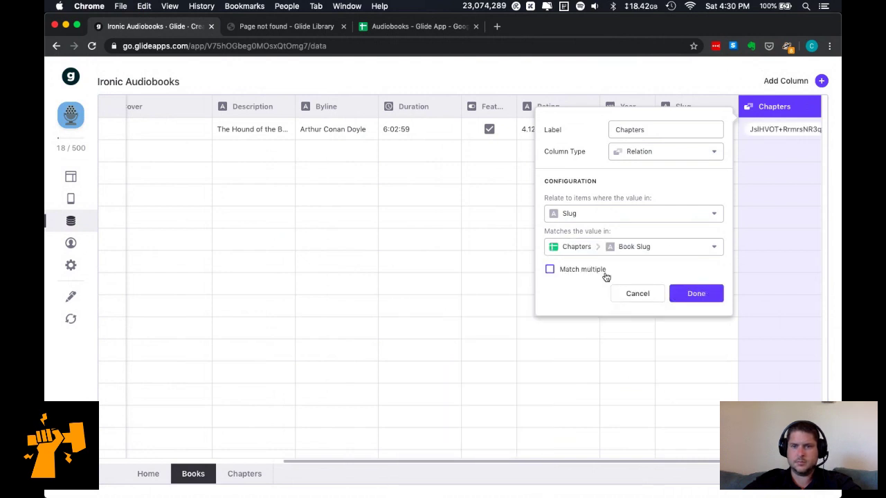
{"action": "left_click", "coordinate": [697, 294]}
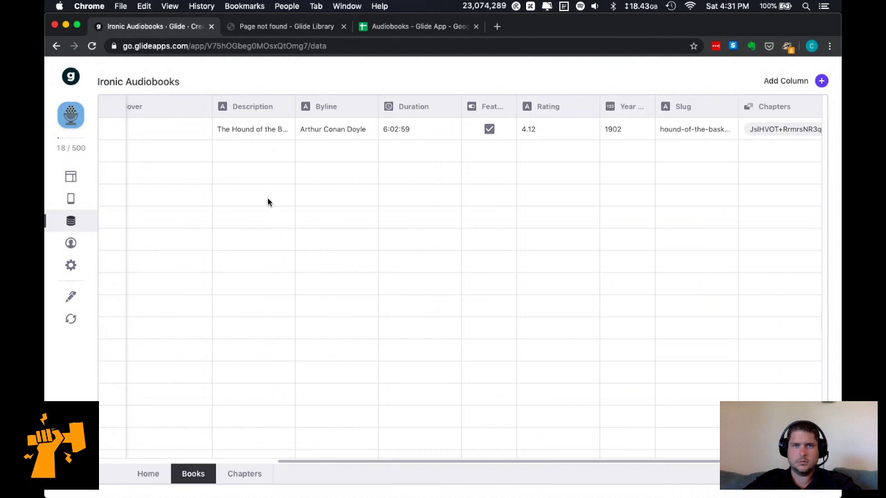
Delete the Inline List and List Relation components from the book detail layout.
{"action": "left_click", "coordinate": [71, 177]}
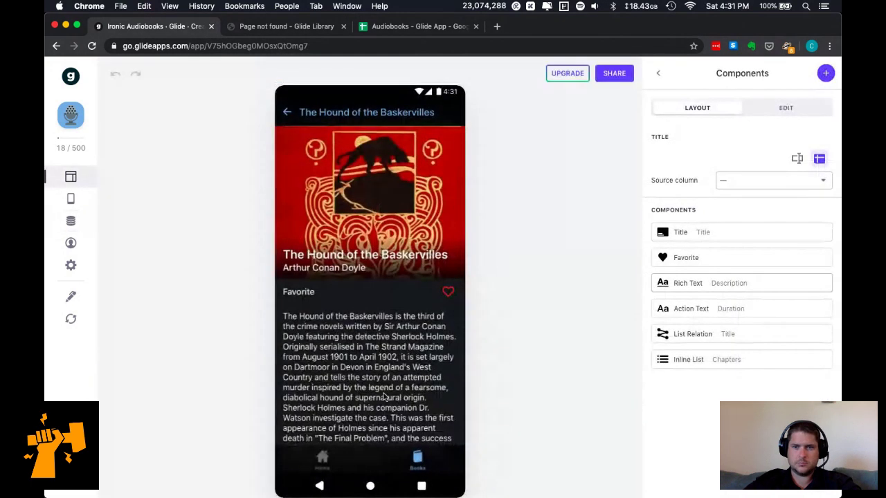
{"action": "scroll", "coordinate": [385, 397], "scroll_direction": "down", "scroll_amount": 5}
{"action": "scroll", "coordinate": [384, 393], "scroll_direction": "down", "scroll_amount": 3}
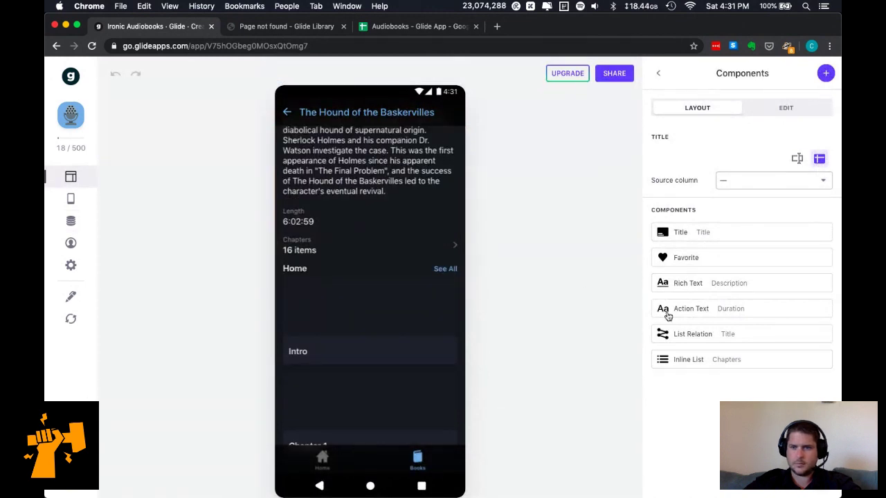
{"action": "left_click", "coordinate": [824, 361]}
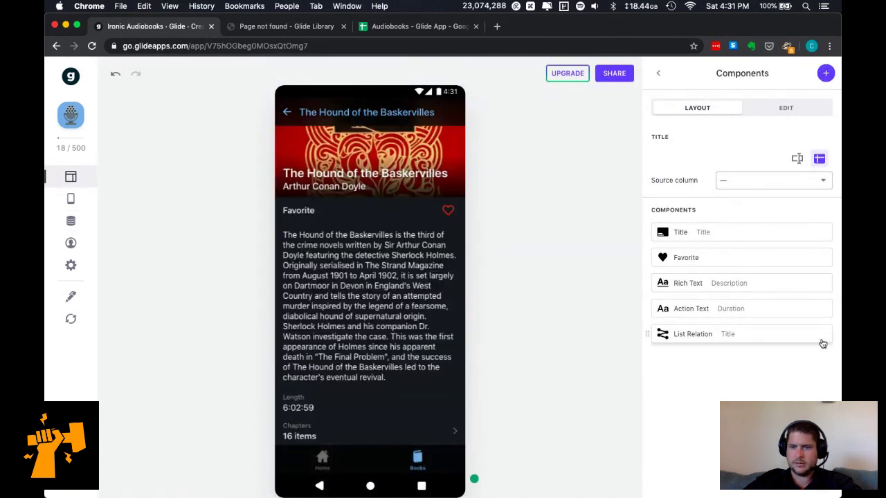
{"action": "left_click", "coordinate": [823, 334]}
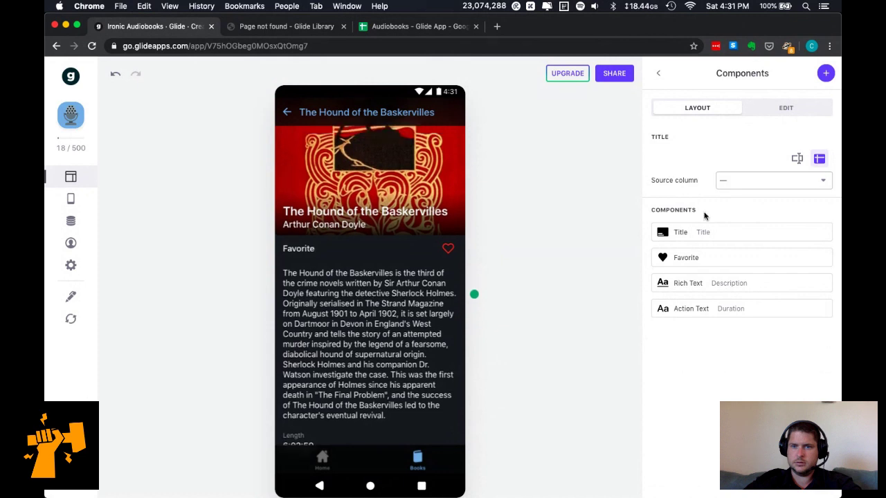
Open The Hound of the Baskervilles screen and bring up the components to add.
{"action": "left_click", "coordinate": [658, 73]}
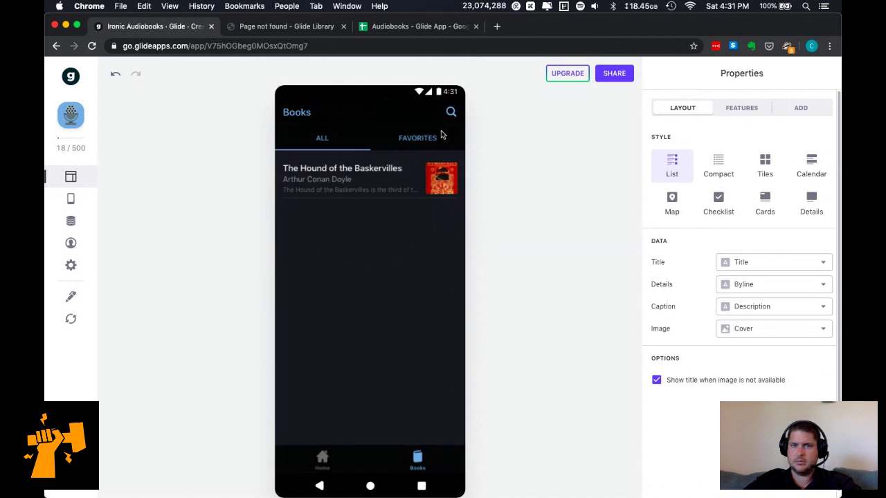
{"action": "left_click", "coordinate": [411, 176]}
{"action": "left_click", "coordinate": [826, 74]}
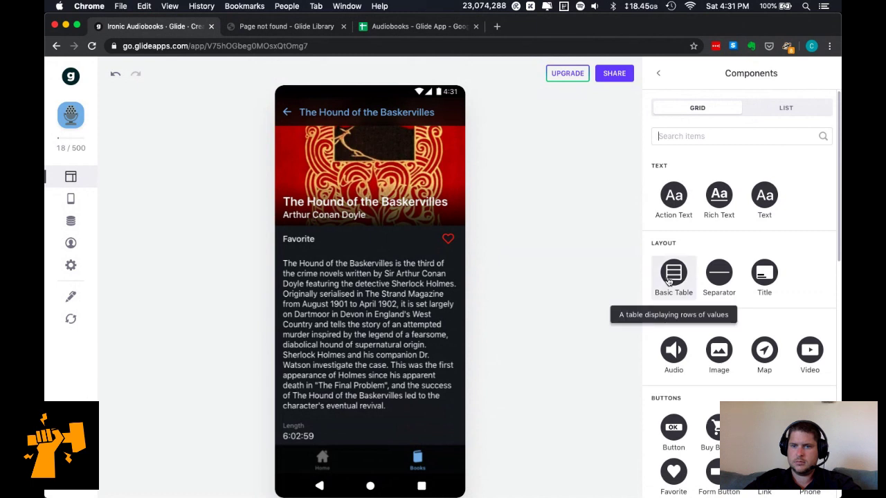
Try an Audio component on the detail screen, then delete it.
{"action": "left_click", "coordinate": [673, 346]}
{"action": "left_click", "coordinate": [752, 161]}
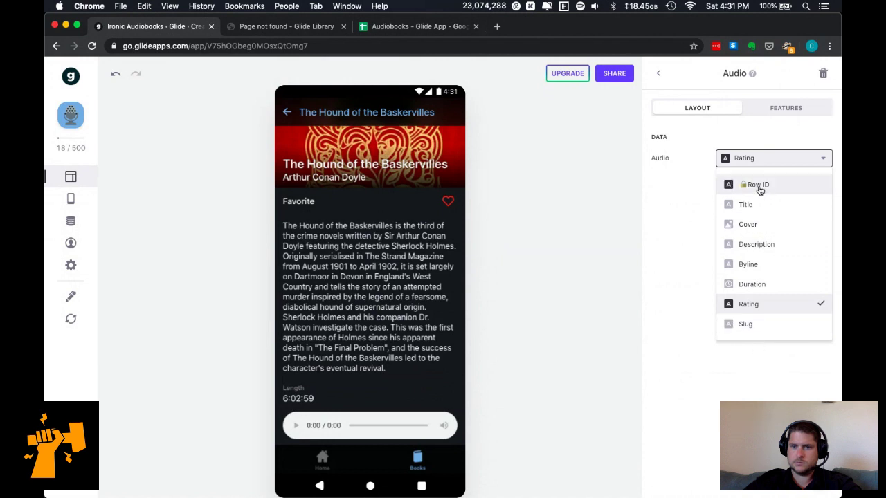
{"action": "left_click", "coordinate": [669, 251]}
{"action": "left_click", "coordinate": [821, 73]}
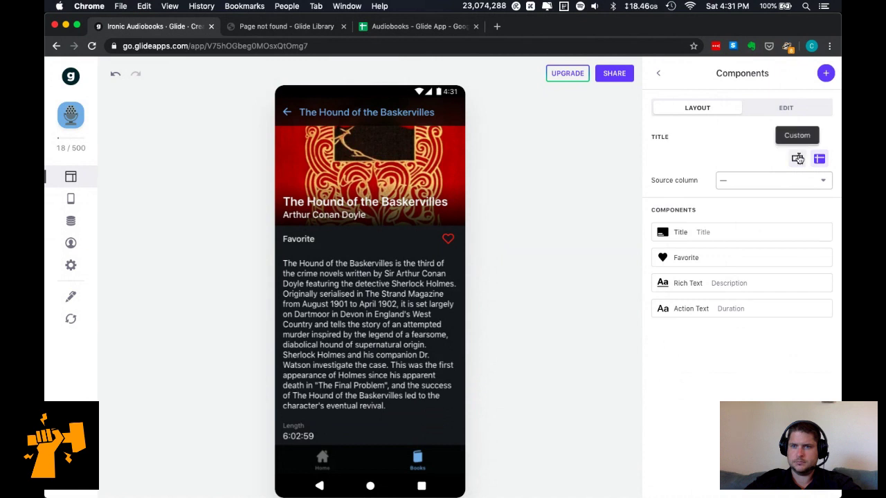
Set the screen title's source column to Title instead of a custom title.
{"action": "left_click", "coordinate": [798, 157]}
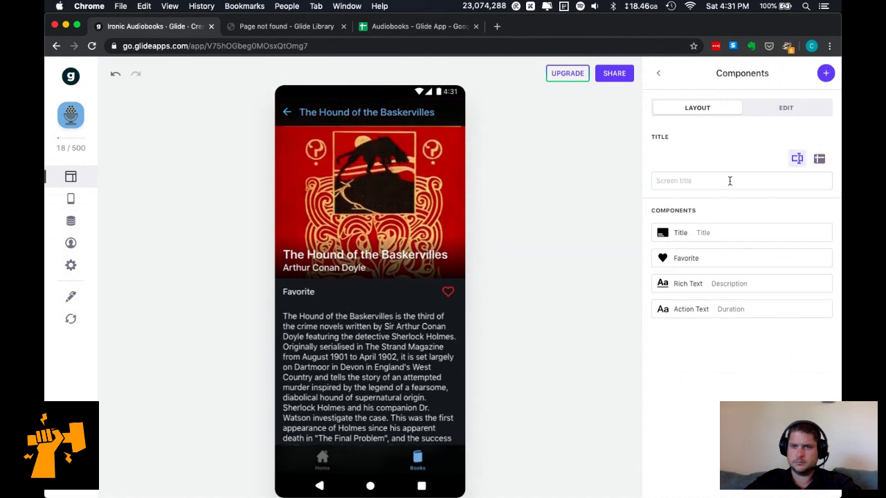
{"action": "left_click", "coordinate": [819, 159]}
{"action": "left_click", "coordinate": [792, 181]}
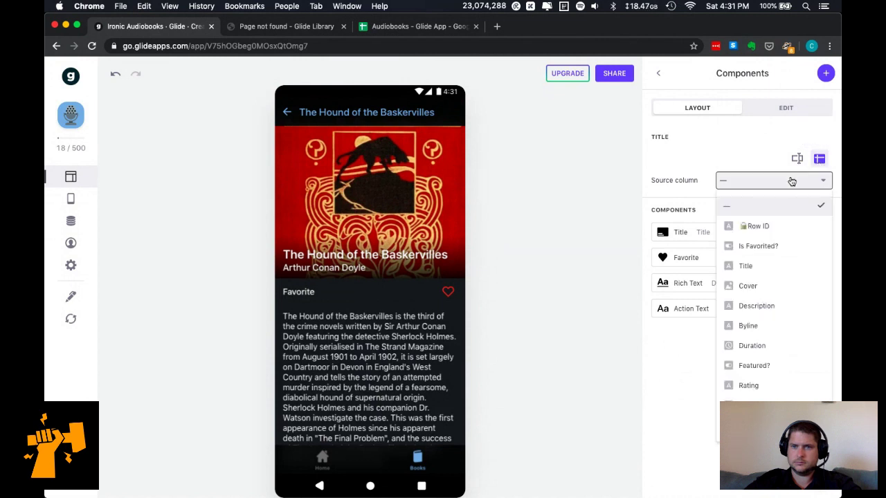
{"action": "left_click", "coordinate": [689, 164]}
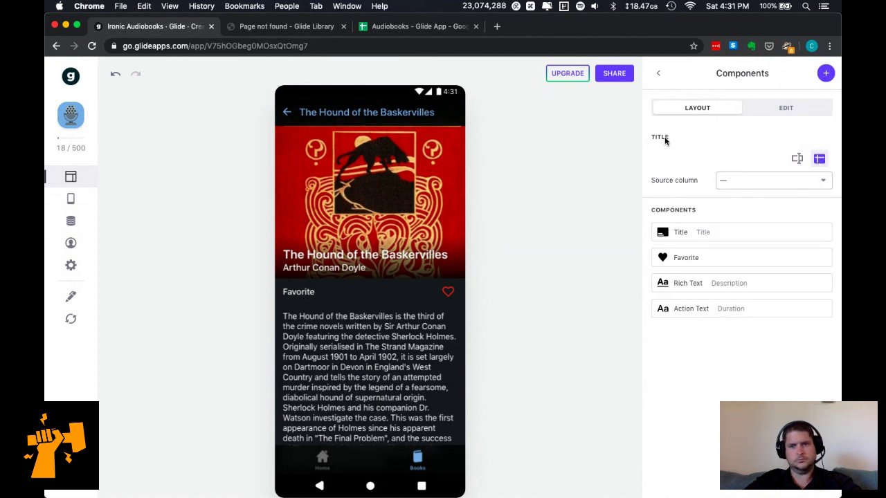
{"action": "left_click", "coordinate": [775, 187]}
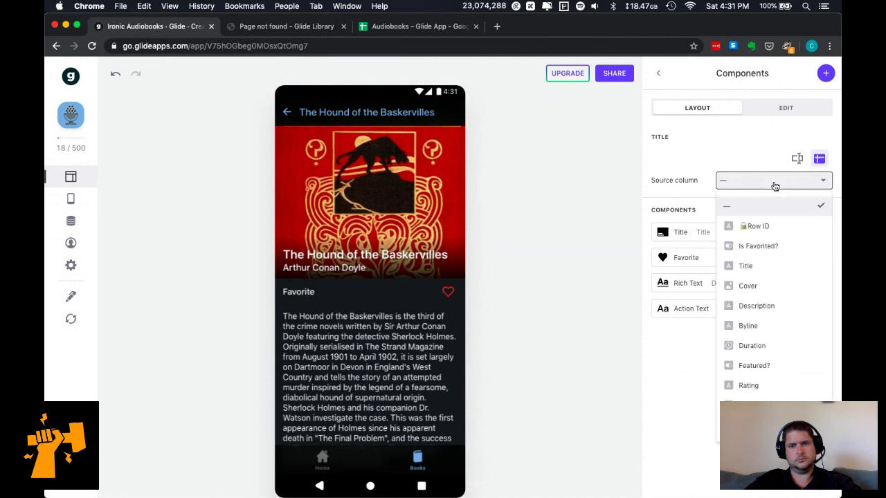
{"action": "left_click", "coordinate": [757, 266]}
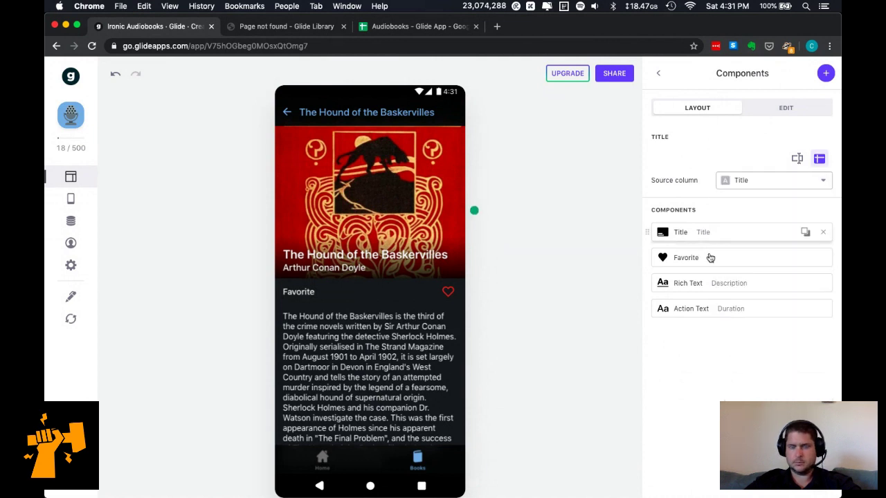
{"action": "left_click", "coordinate": [776, 105]}
{"action": "left_click", "coordinate": [712, 111]}
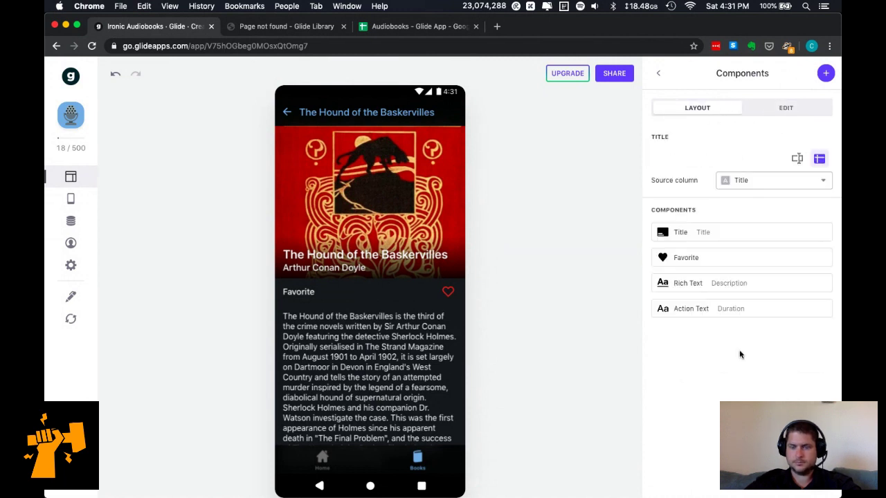
Add an Inline List to the book screen with its values taken from Chapters.
{"action": "left_click", "coordinate": [824, 74]}
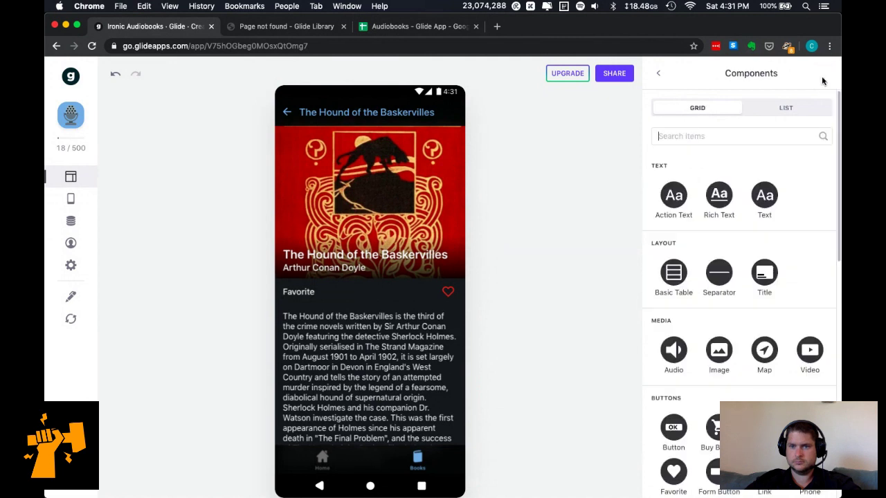
{"action": "scroll", "coordinate": [773, 341], "scroll_direction": "down", "scroll_amount": 4}
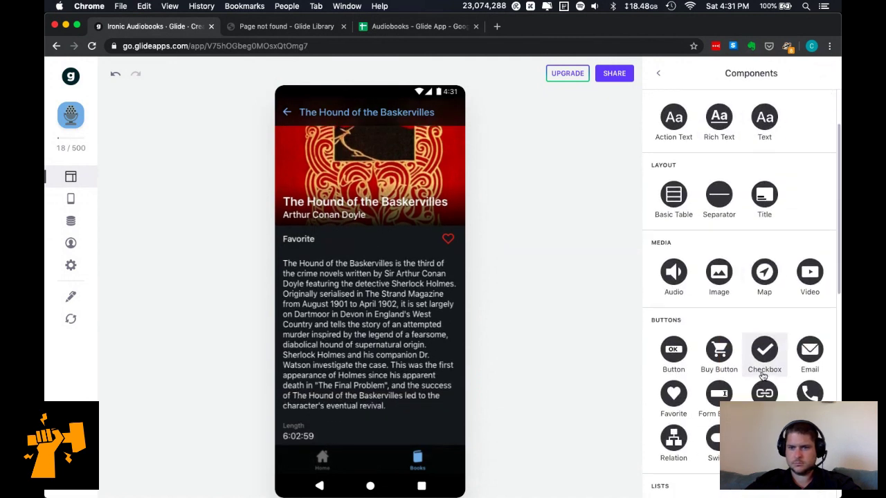
{"action": "scroll", "coordinate": [751, 387], "scroll_direction": "down", "scroll_amount": 2}
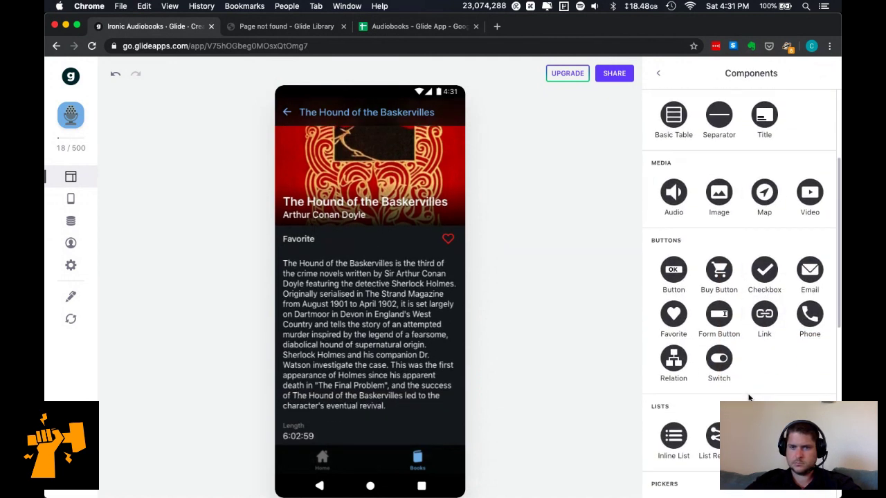
{"action": "scroll", "coordinate": [749, 397], "scroll_direction": "down", "scroll_amount": 1}
{"action": "scroll", "coordinate": [749, 397], "scroll_direction": "down", "scroll_amount": 1}
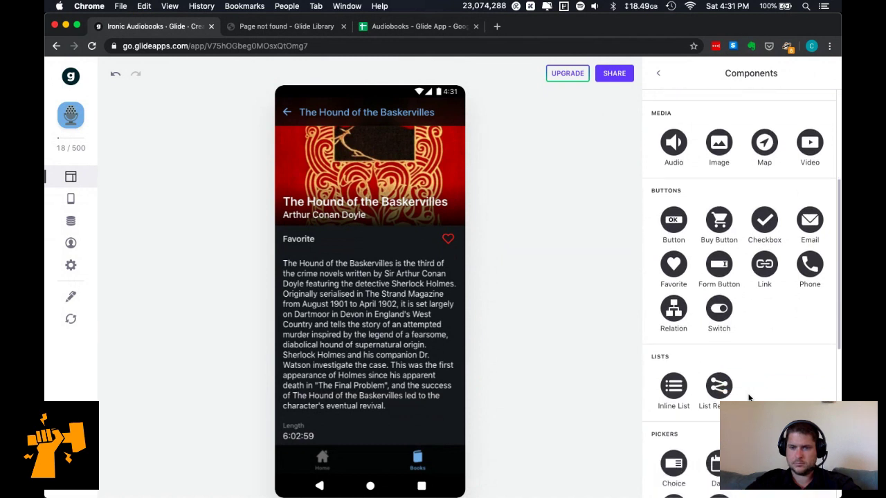
{"action": "left_click", "coordinate": [673, 388]}
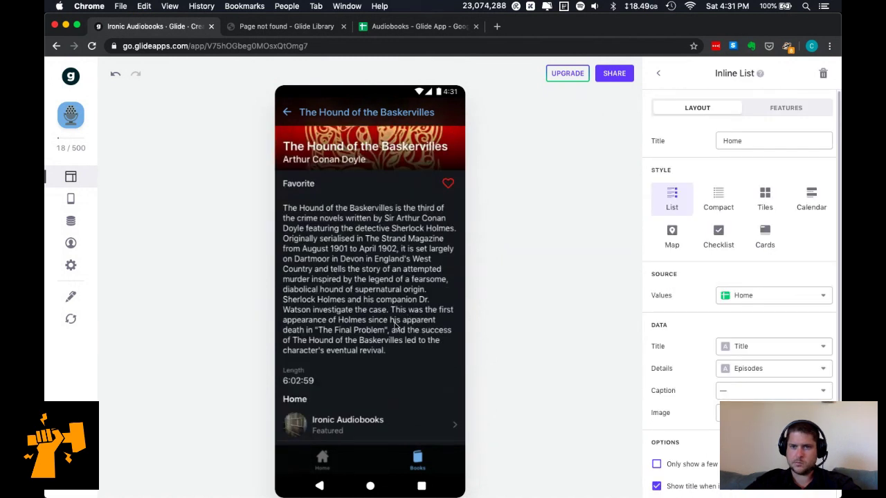
{"action": "left_click", "coordinate": [743, 296]}
{"action": "left_click", "coordinate": [738, 320]}
{"action": "scroll", "coordinate": [419, 373], "scroll_direction": "down", "scroll_amount": 10}
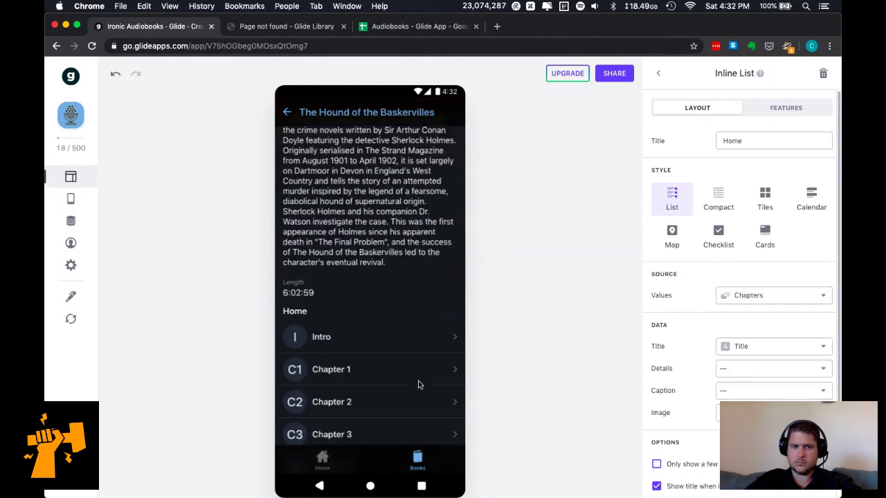
{"action": "scroll", "coordinate": [420, 362], "scroll_direction": "down", "scroll_amount": 2}
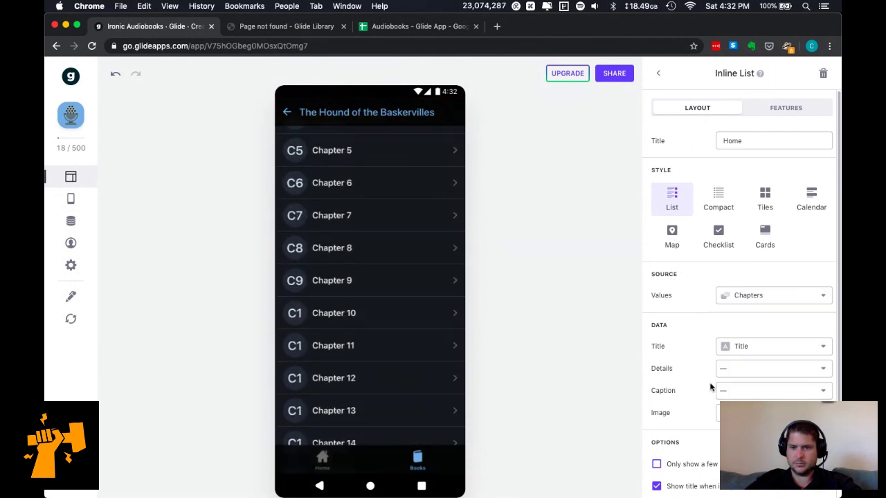
Set the chapter list's tap action to Open link.
{"action": "left_click", "coordinate": [792, 114]}
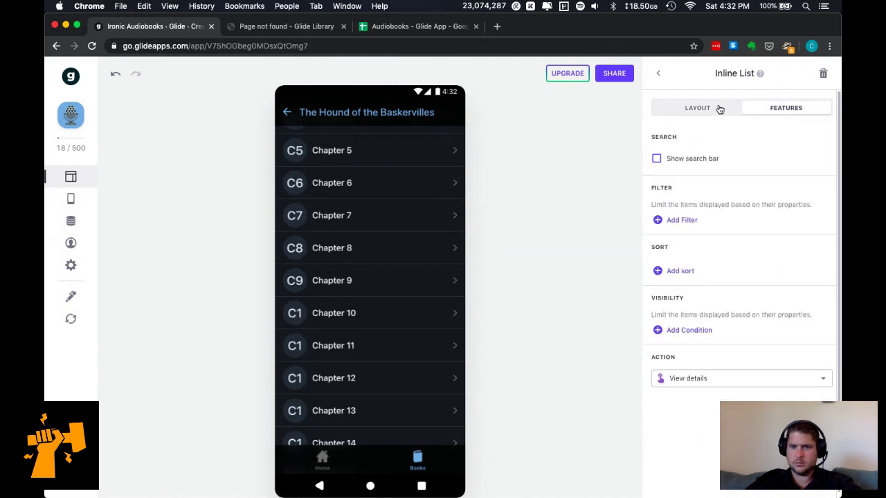
{"action": "left_click", "coordinate": [794, 378]}
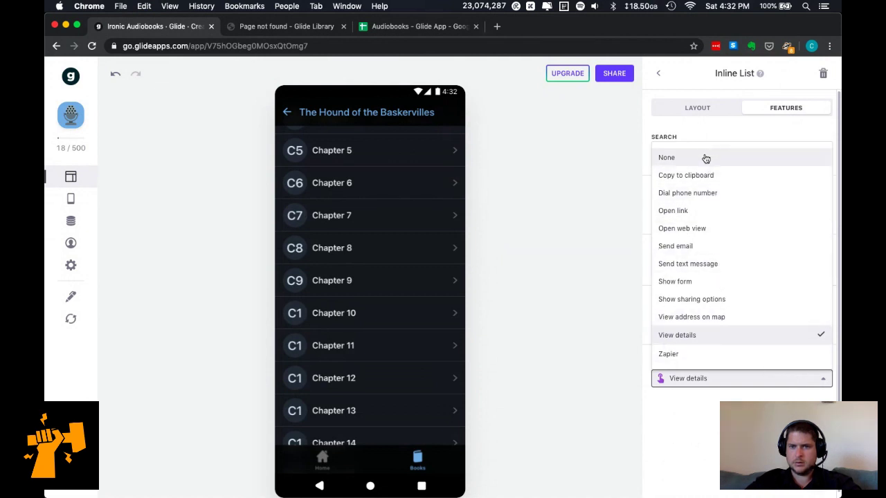
{"action": "left_click", "coordinate": [709, 208]}
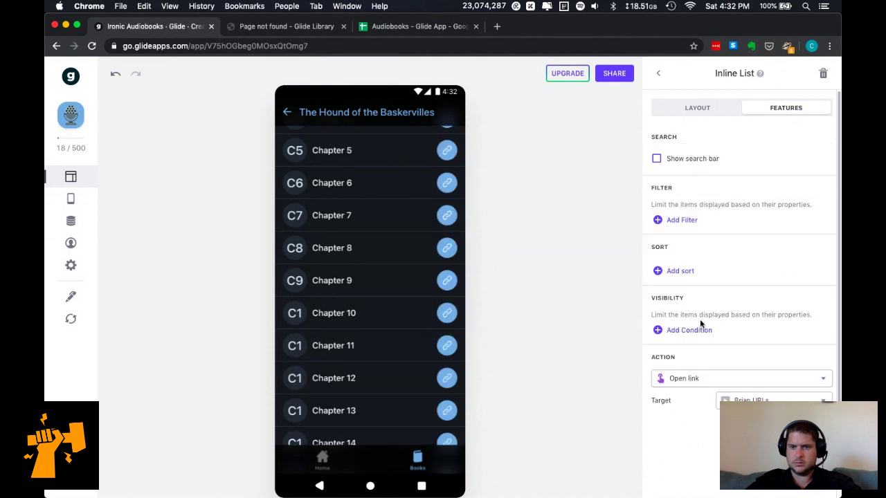
Turn off initial badges, set Caption to Duration, and leave Details empty.
{"action": "left_click", "coordinate": [685, 109]}
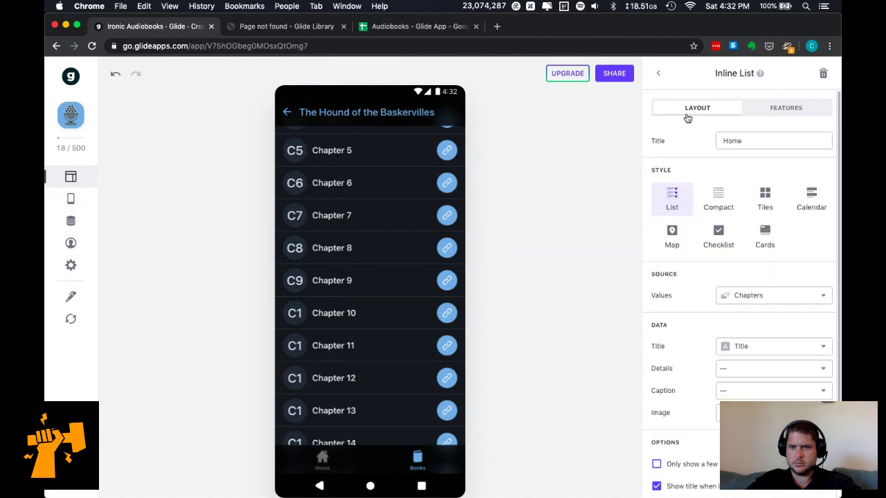
{"action": "scroll", "coordinate": [728, 300], "scroll_direction": "down", "scroll_amount": 2}
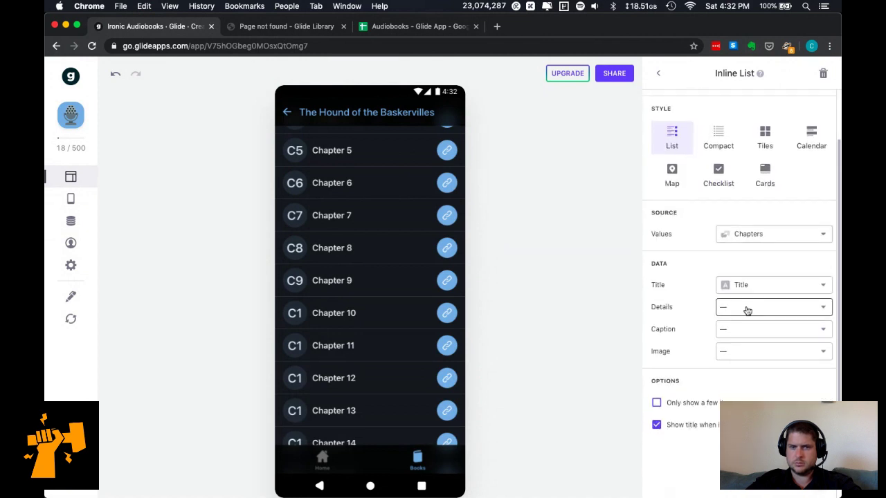
{"action": "left_click", "coordinate": [657, 424]}
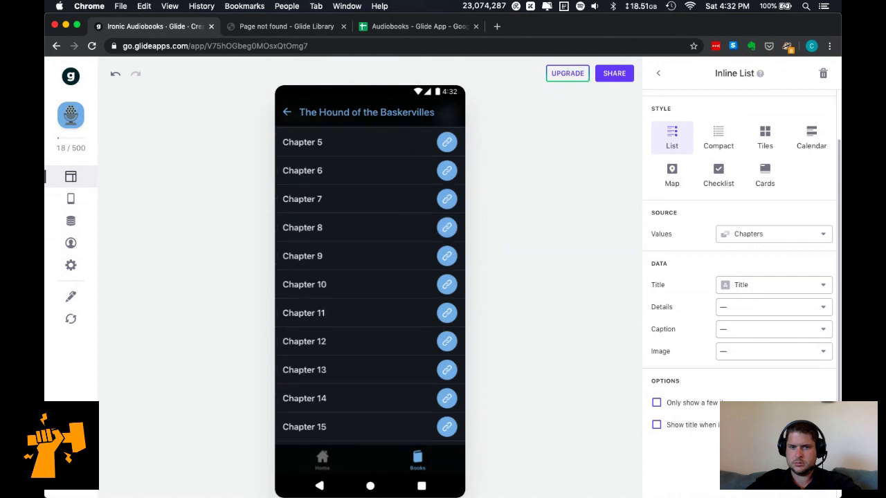
{"action": "left_click", "coordinate": [767, 313]}
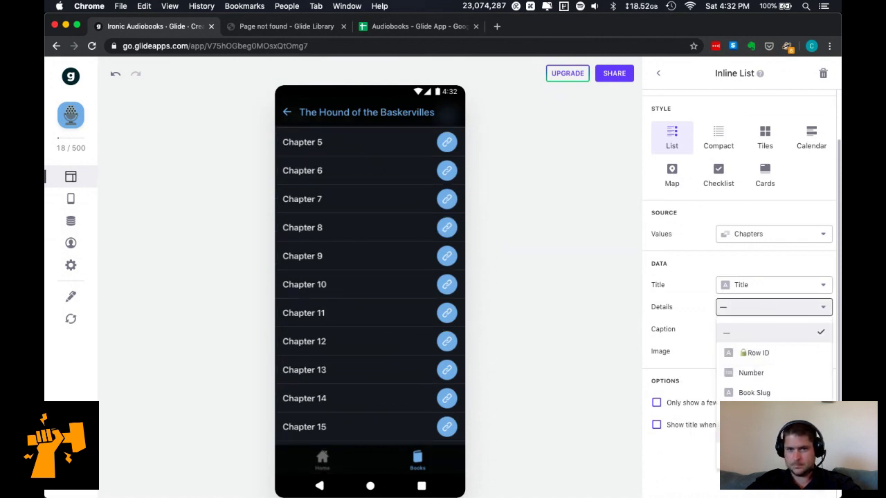
{"action": "left_click", "coordinate": [758, 413]}
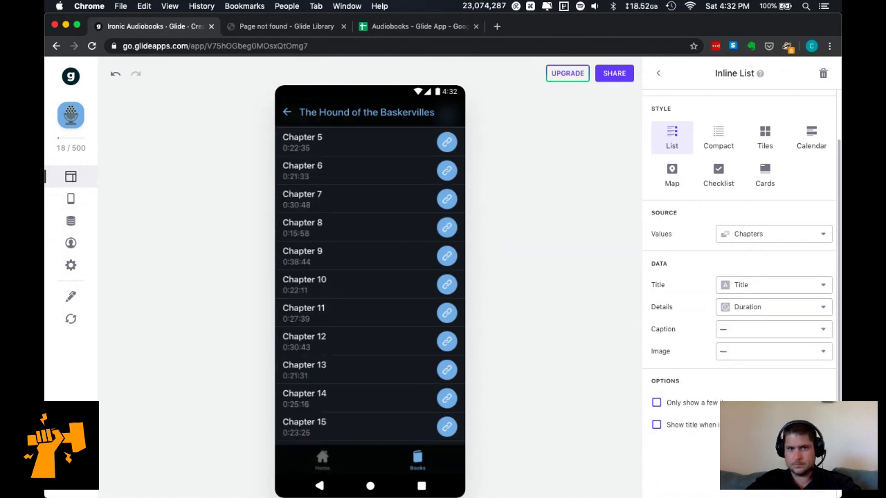
{"action": "left_click", "coordinate": [760, 334]}
{"action": "left_click", "coordinate": [762, 283]}
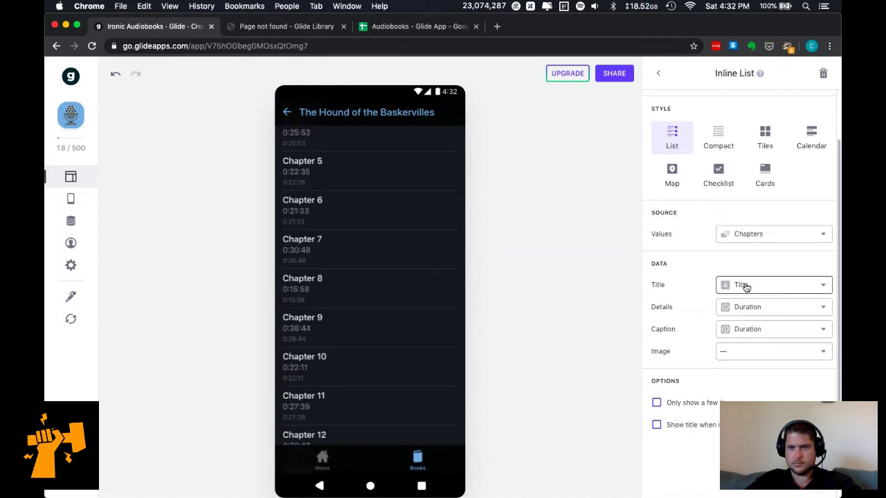
{"action": "left_click", "coordinate": [749, 308]}
{"action": "left_click", "coordinate": [747, 332]}
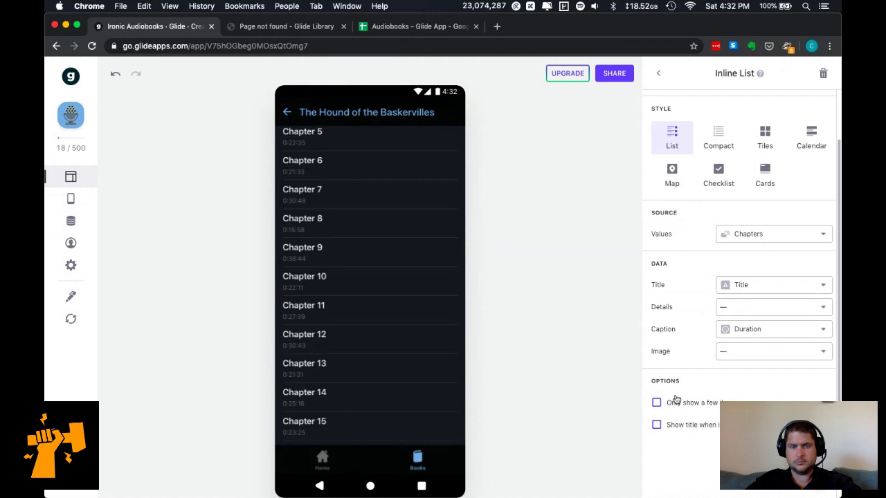
{"action": "scroll", "coordinate": [444, 328], "scroll_direction": "up", "scroll_amount": 2}
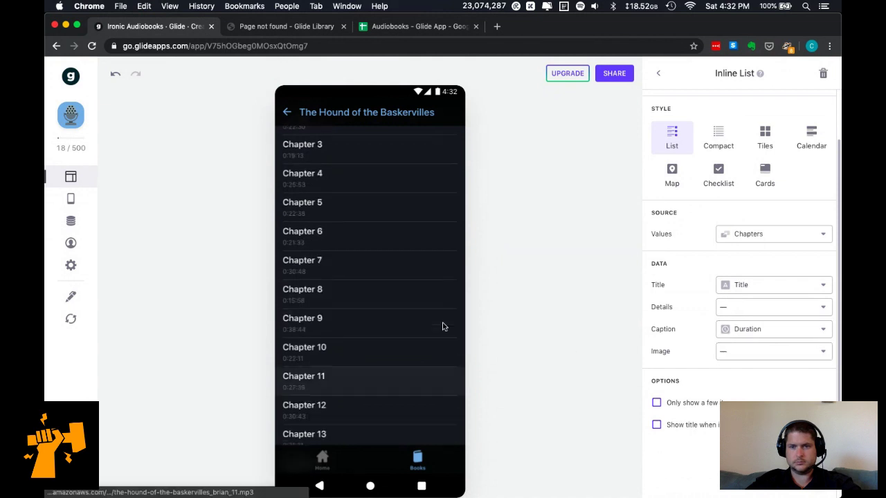
Try a row image on the chapter list, then set Image back to none.
{"action": "left_click", "coordinate": [740, 351]}
{"action": "left_click", "coordinate": [756, 326]}
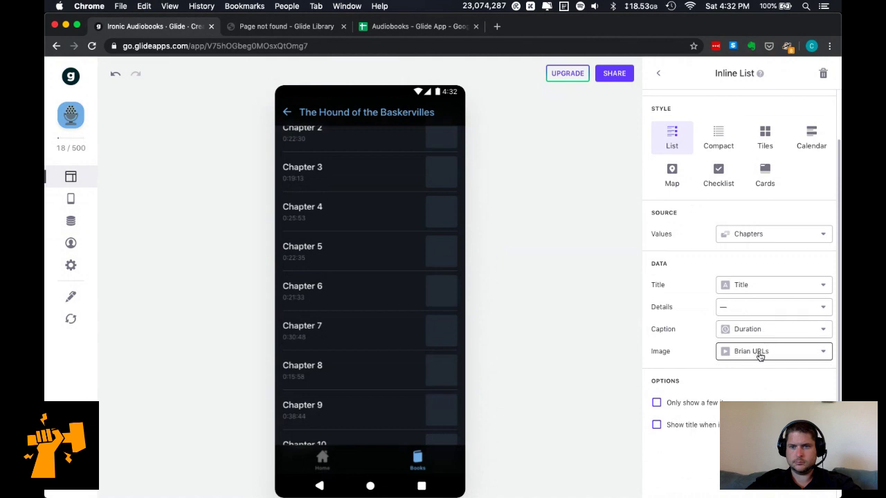
{"action": "left_click", "coordinate": [759, 355]}
{"action": "left_click", "coordinate": [761, 225]}
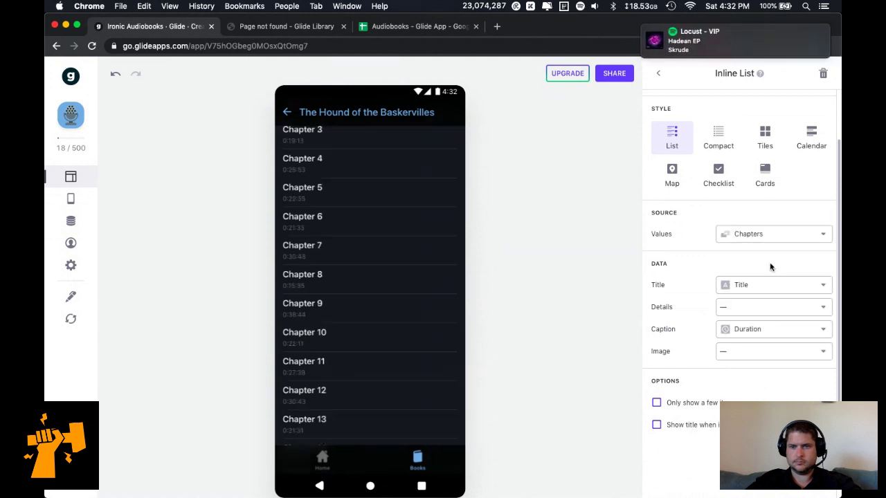
{"action": "scroll", "coordinate": [741, 277], "scroll_direction": "up", "scroll_amount": 3}
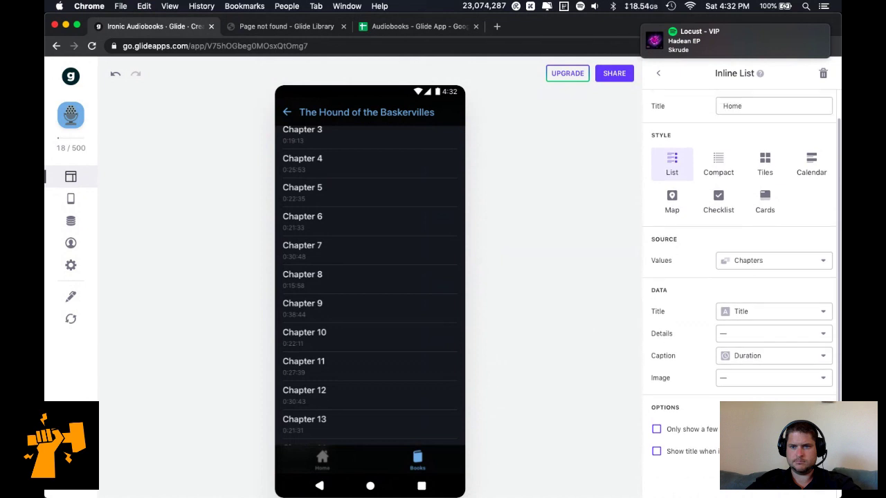
Test that the Intro chapter's mp3 link plays, then close it.
{"action": "left_click", "coordinate": [786, 105]}
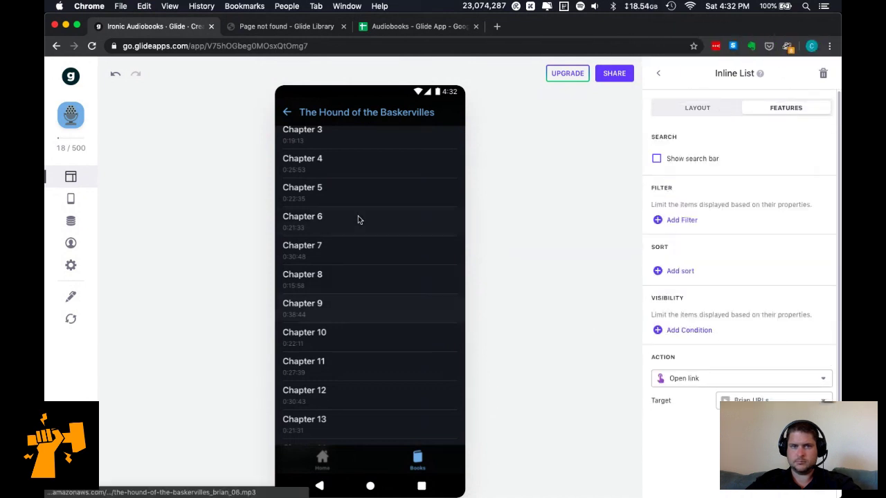
{"action": "scroll", "coordinate": [358, 216], "scroll_direction": "up", "scroll_amount": 4}
{"action": "scroll", "coordinate": [353, 182], "scroll_direction": "up", "scroll_amount": 4}
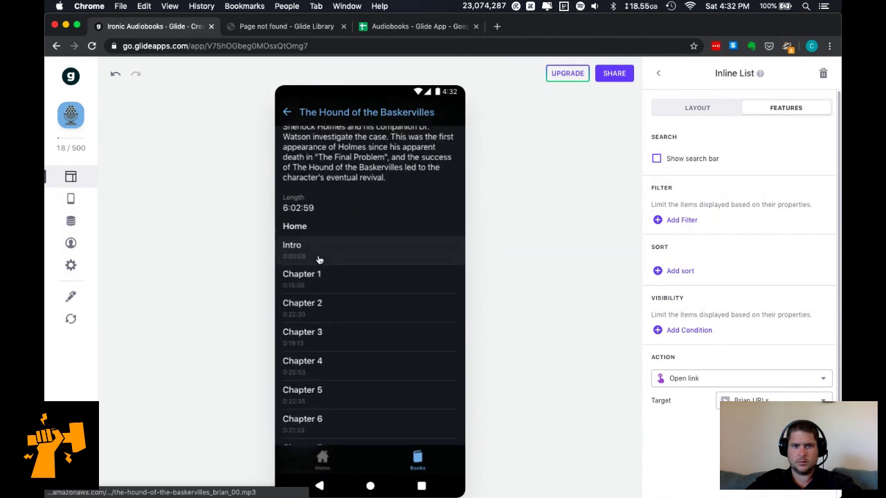
{"action": "left_click", "coordinate": [321, 255]}
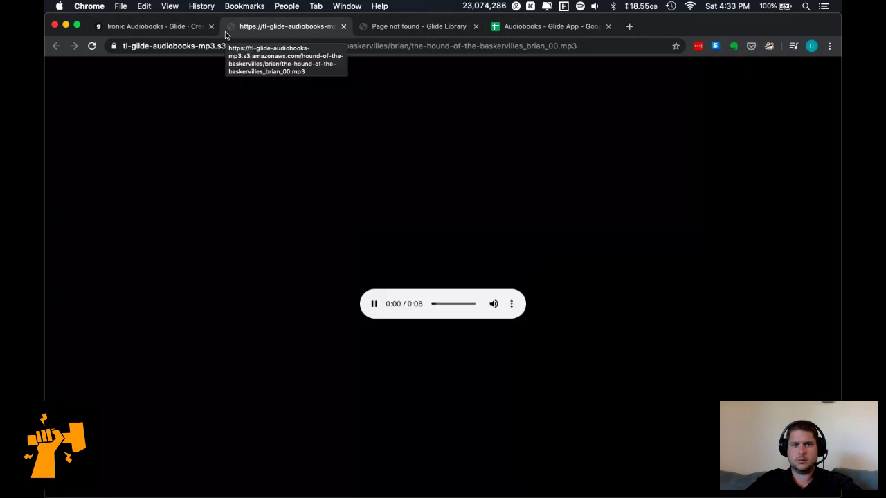
{"action": "key", "text": "super+w"}
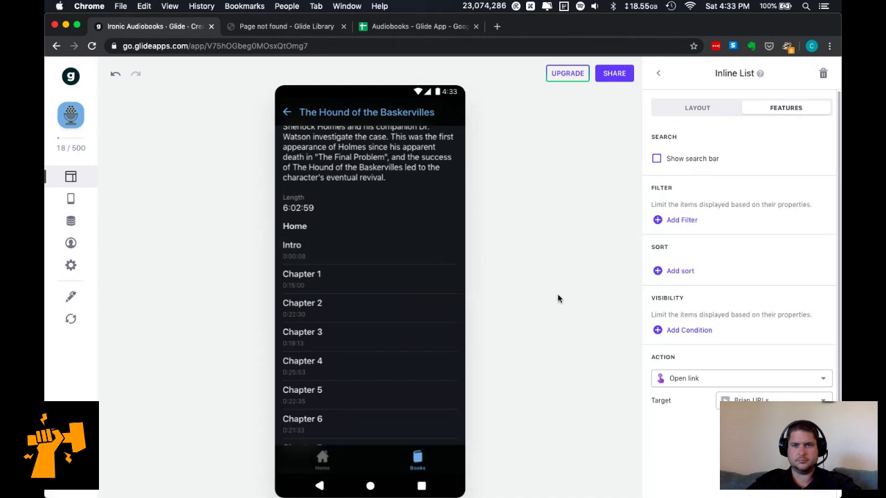
Change the chapter tap action from Open link to View details and check Chapter 1.
{"action": "left_click", "coordinate": [724, 380]}
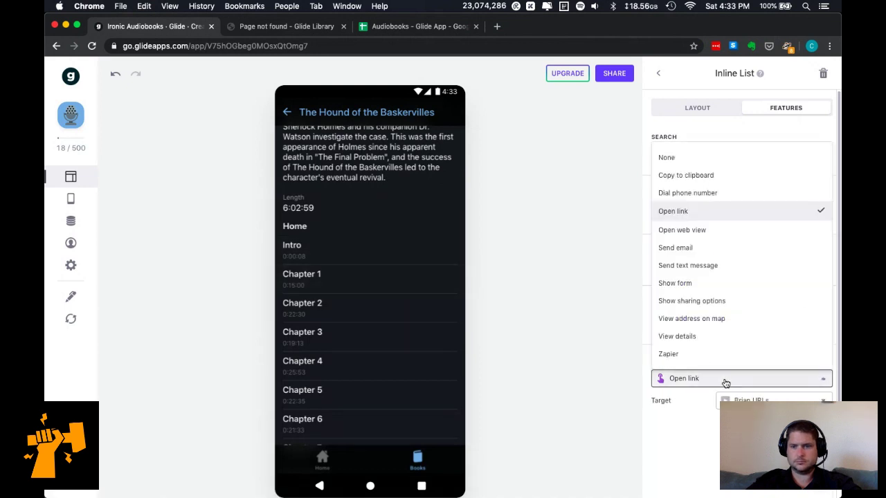
{"action": "left_click", "coordinate": [701, 159]}
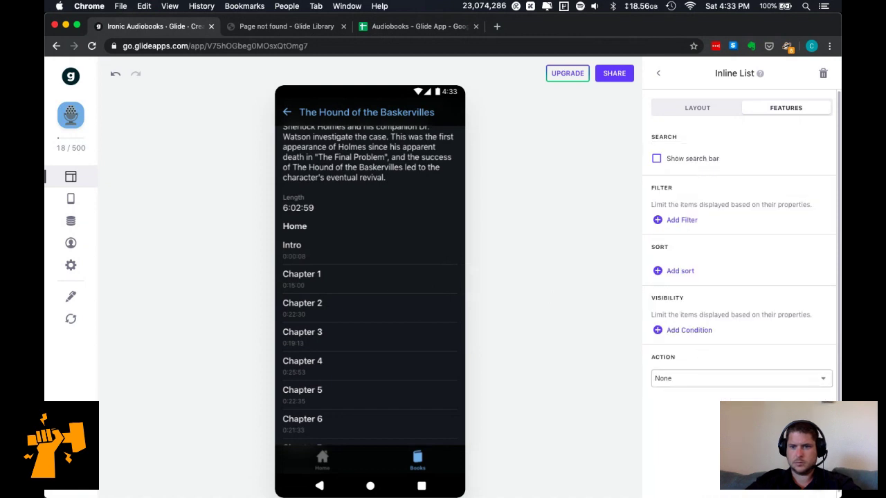
{"action": "left_click", "coordinate": [710, 377]}
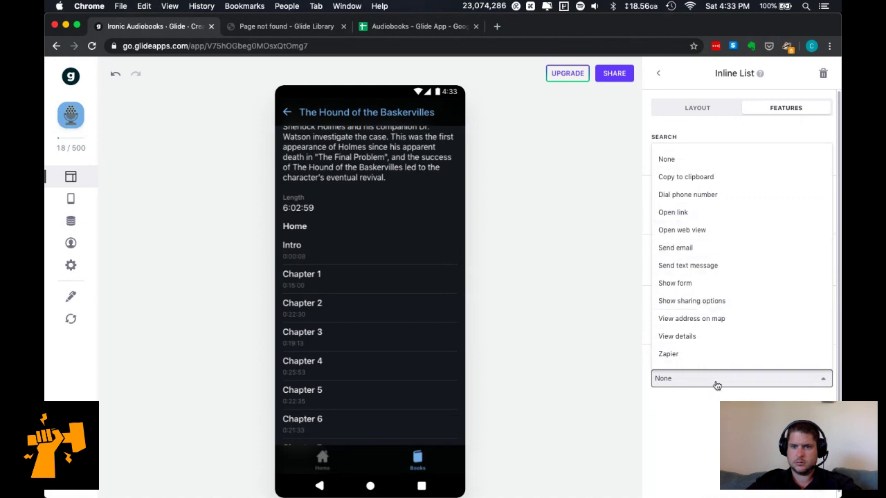
{"action": "left_click", "coordinate": [706, 338]}
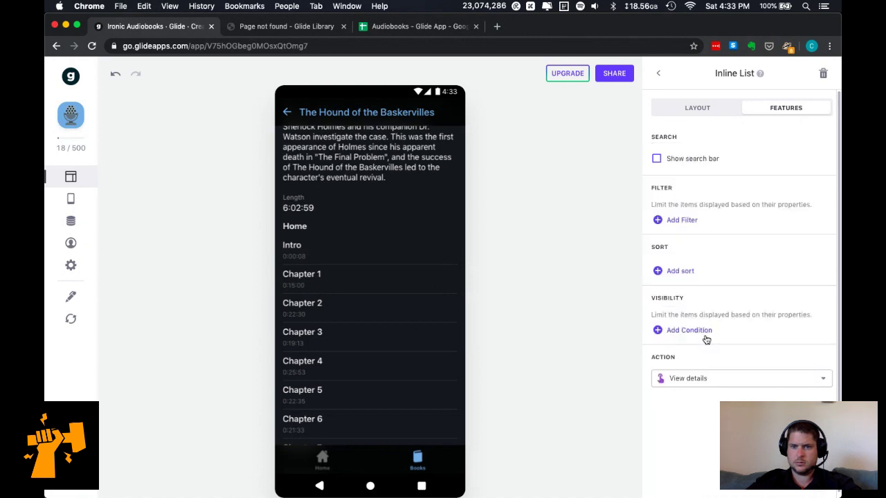
{"action": "left_click", "coordinate": [379, 278]}
Return to the book screen and review the chapter list's features and layout settings.
{"action": "left_click", "coordinate": [287, 113]}
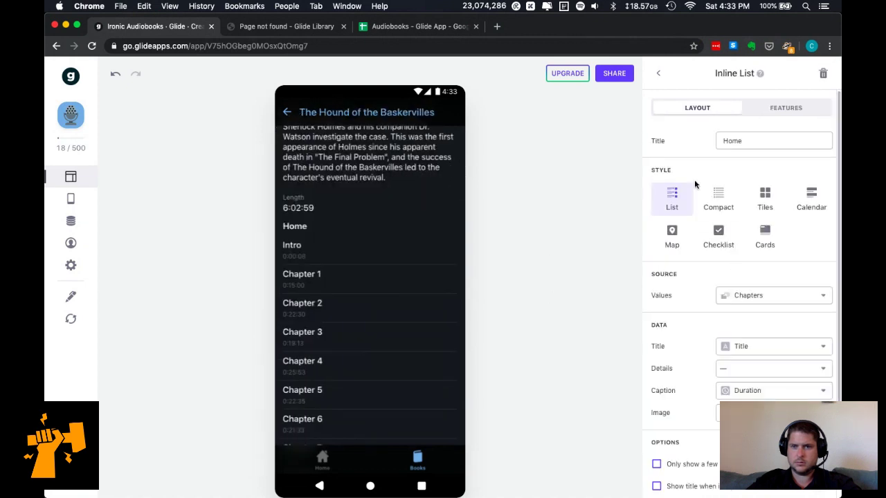
{"action": "left_click", "coordinate": [772, 111]}
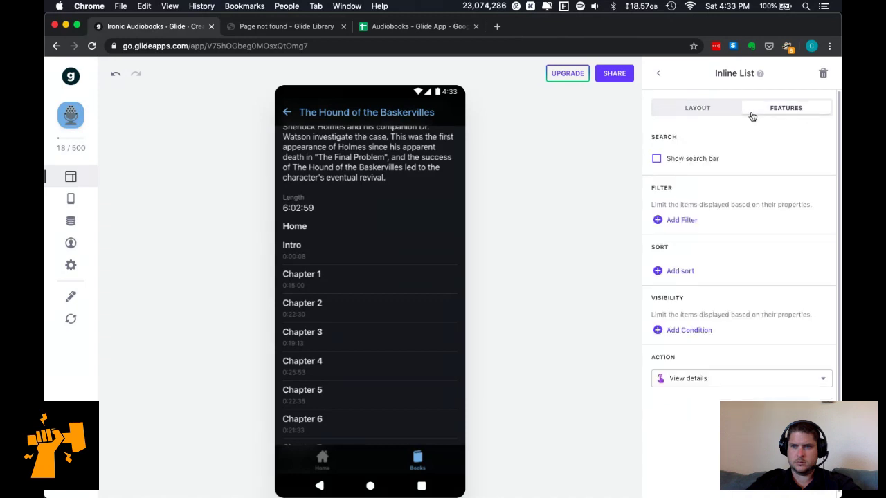
{"action": "left_click", "coordinate": [703, 112]}
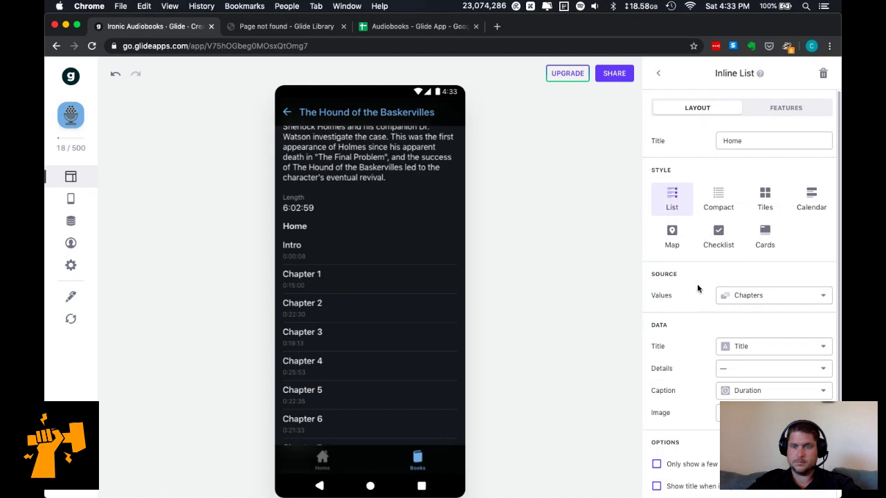
{"action": "left_click", "coordinate": [658, 73]}
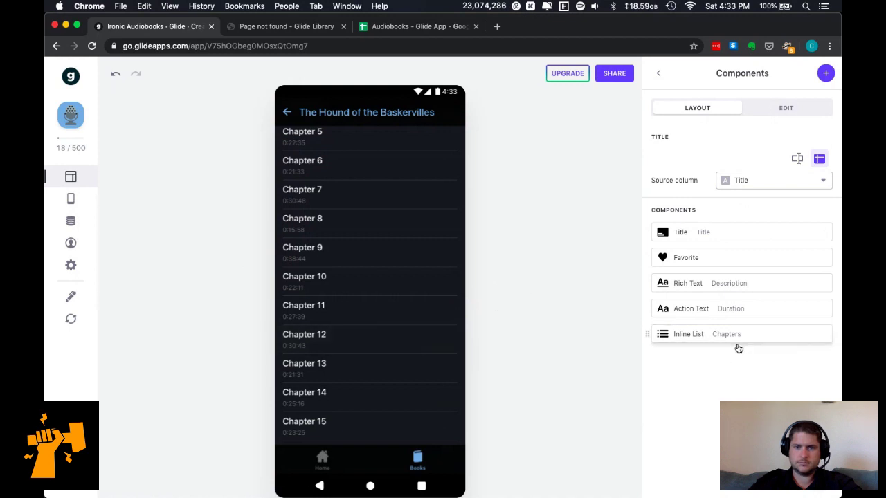
{"action": "mouse_move", "coordinate": [742, 347]}
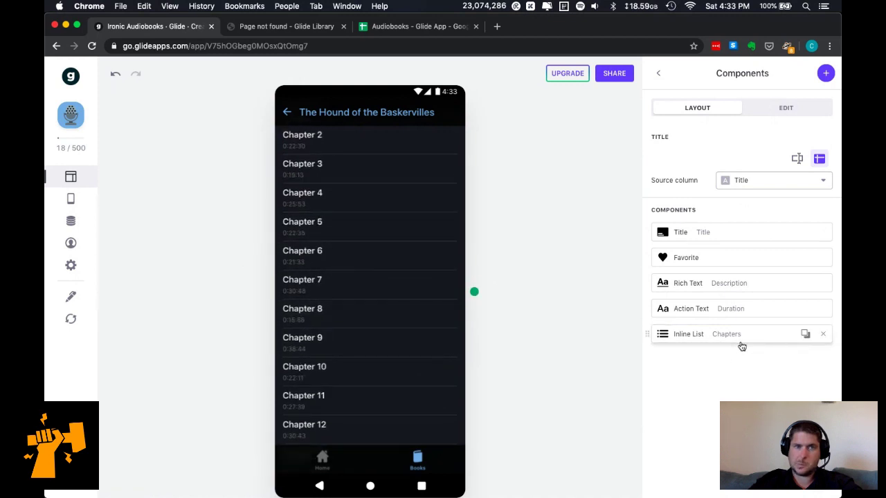
{"action": "scroll", "coordinate": [392, 293], "scroll_direction": "up", "scroll_amount": 3}
{"action": "scroll", "coordinate": [379, 226], "scroll_direction": "up", "scroll_amount": 3}
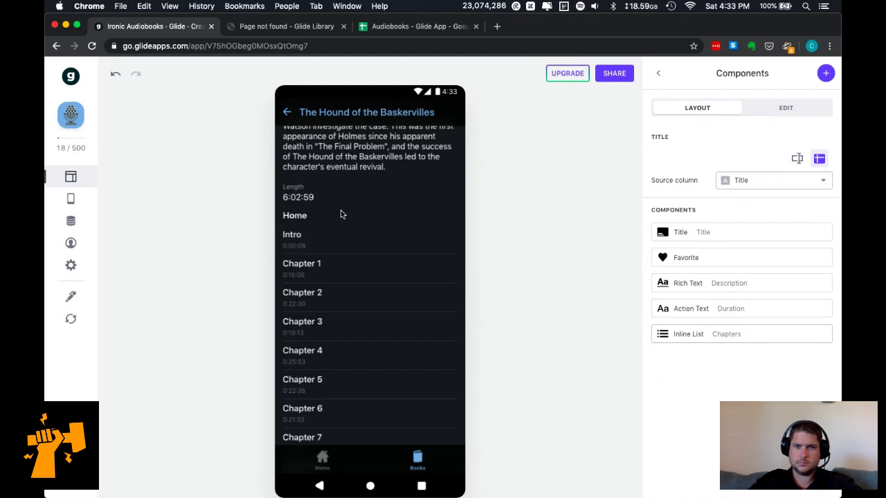
{"action": "scroll", "coordinate": [340, 214], "scroll_direction": "up", "scroll_amount": 1}
On The Hound of the Baskervilles screen, rename the chapter list from Home to 'Chapters'.
{"action": "left_click", "coordinate": [657, 73]}
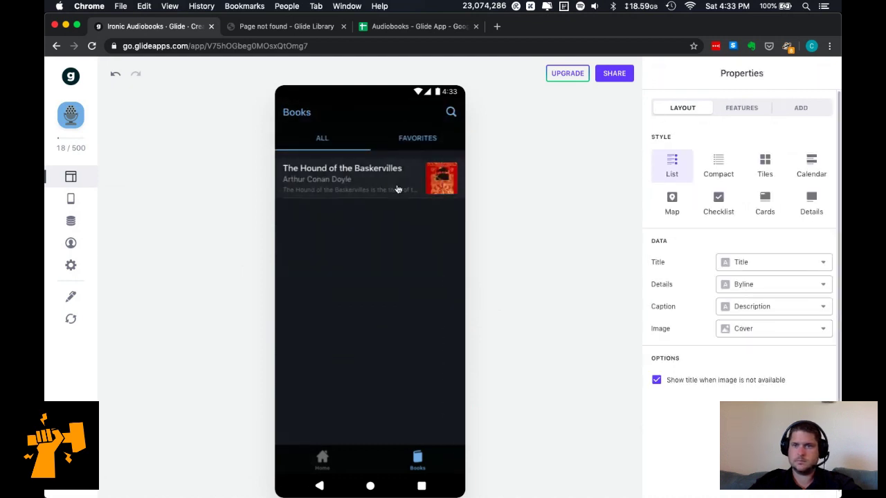
{"action": "left_click", "coordinate": [371, 185]}
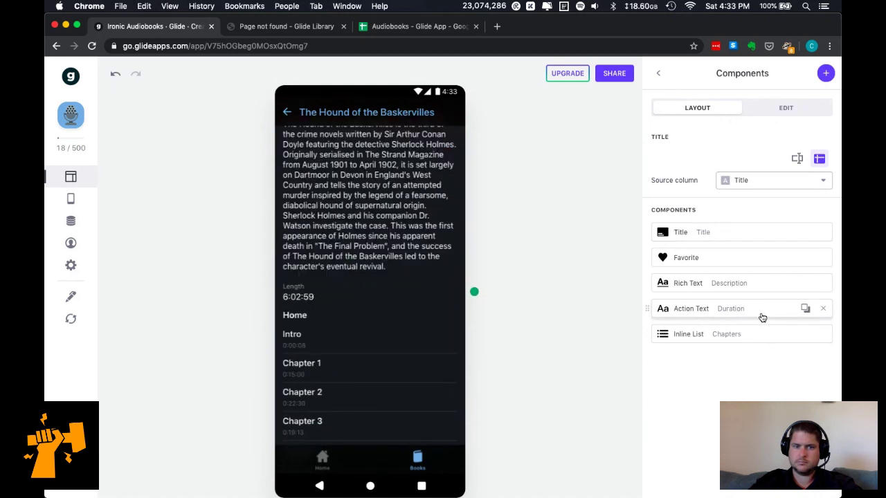
{"action": "left_click", "coordinate": [731, 337]}
{"action": "left_click", "coordinate": [763, 143]}
{"action": "key", "text": "super+a"}
{"action": "type", "text": "Chapters"}
{"action": "scroll", "coordinate": [375, 191], "scroll_direction": "up", "scroll_amount": 5}
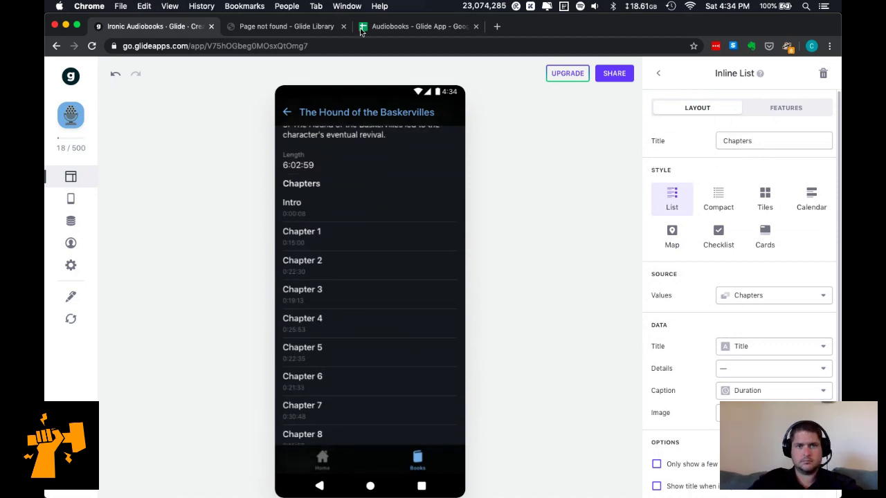
Switch from the Audiobooks spreadsheet to Contentful's Chapters content model window.
{"action": "left_click", "coordinate": [389, 26]}
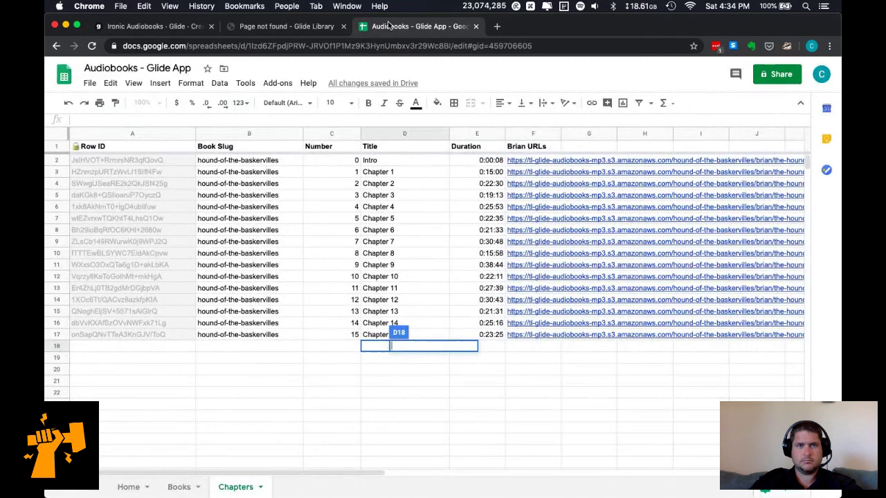
{"action": "mouse_move", "coordinate": [192, 488]}
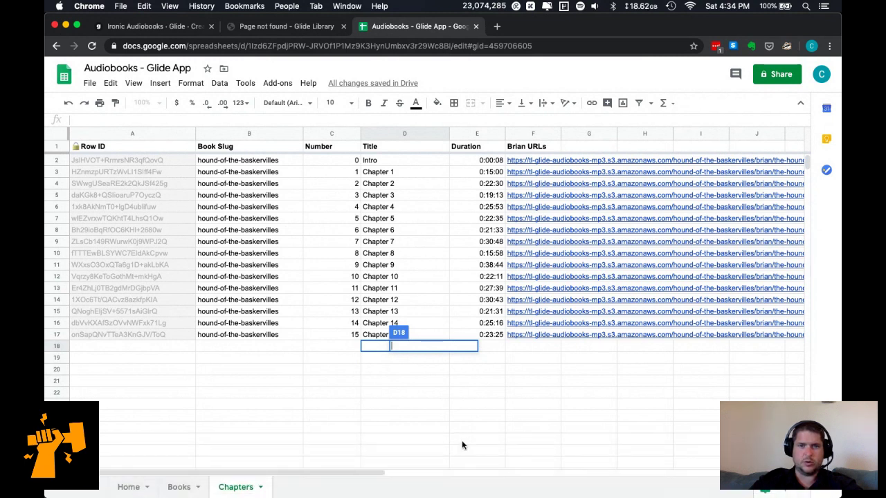
{"action": "left_click", "coordinate": [297, 483]}
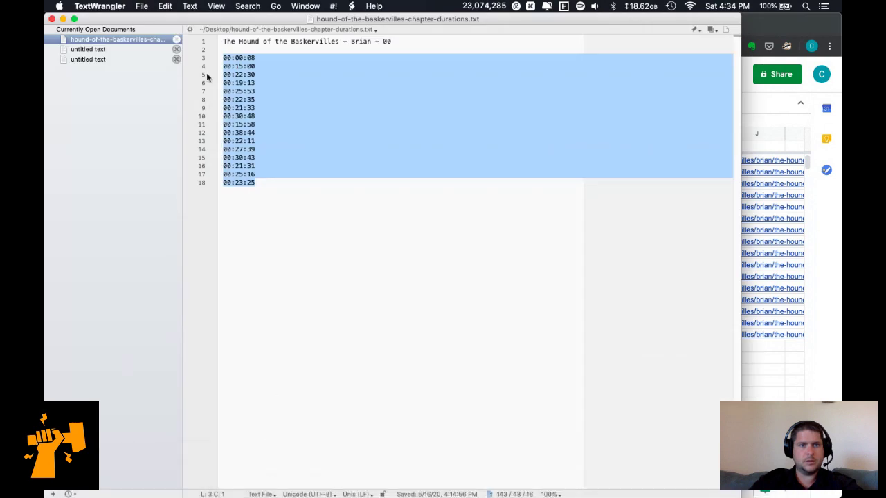
{"action": "key", "text": "super+Tab"}
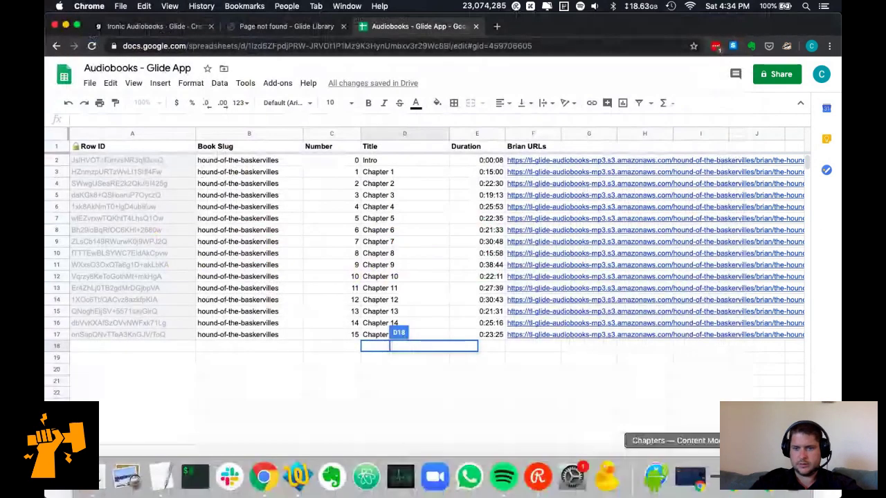
{"action": "left_click", "coordinate": [690, 478]}
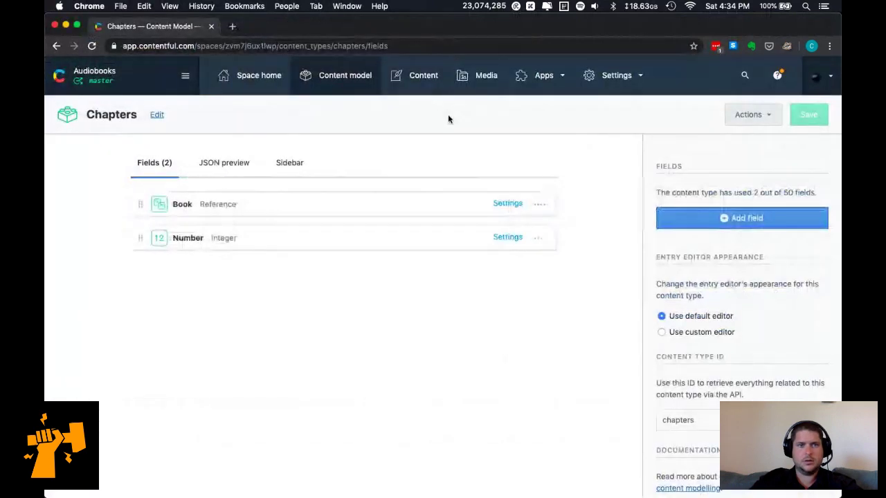
Find 'Chapter 1' on the Gutenberg page and select its title, Mr. Sherlock Holmes.
{"action": "key", "text": "super+m"}
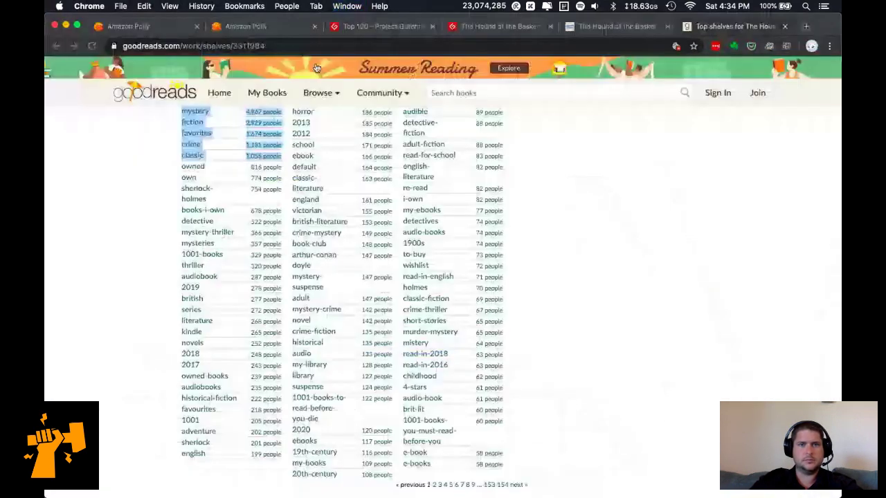
{"action": "left_click", "coordinate": [483, 27]}
{"action": "scroll", "coordinate": [218, 260], "scroll_direction": "down", "scroll_amount": 10}
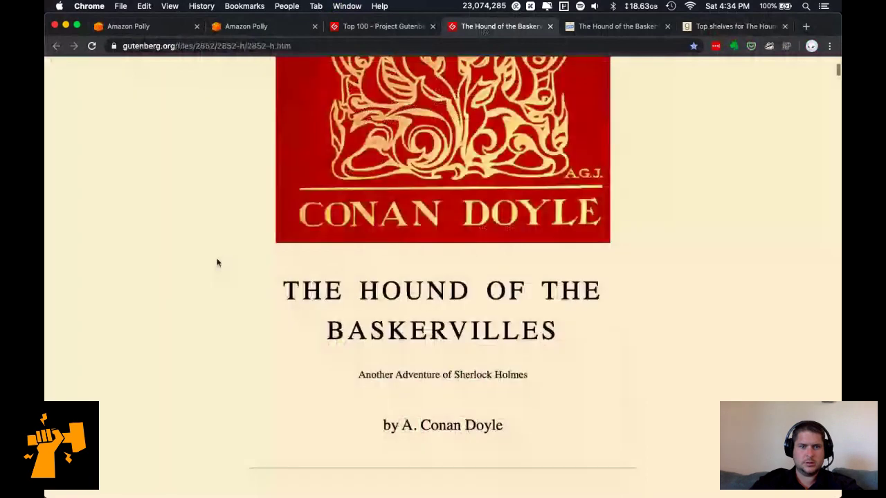
{"action": "key", "text": "super+f"}
{"action": "type", "text": "Chapter 1"}
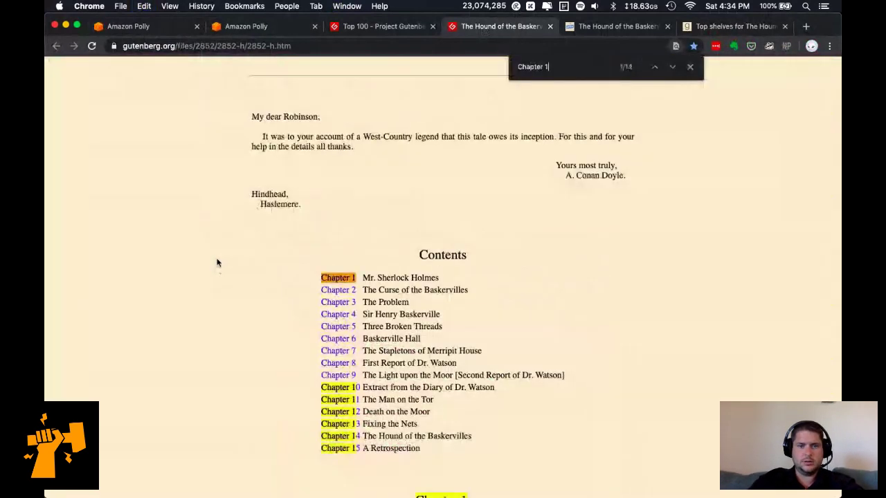
{"action": "scroll", "coordinate": [339, 341], "scroll_direction": "down", "scroll_amount": 1}
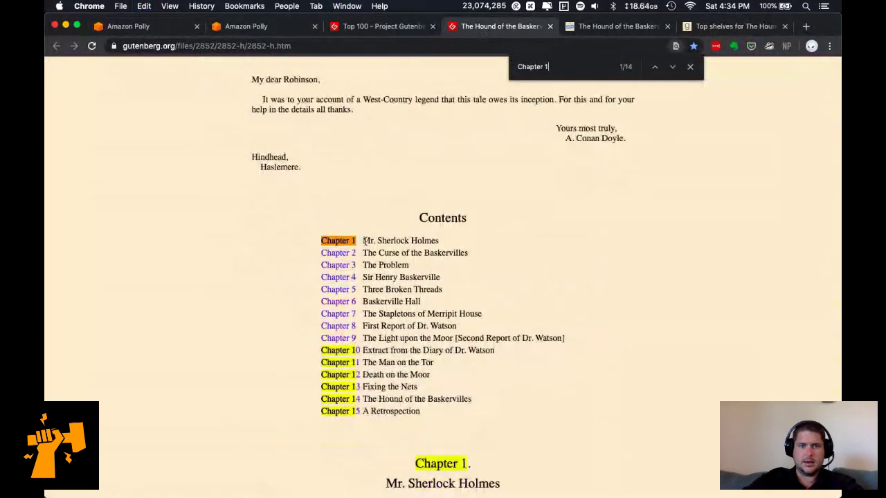
{"action": "left_click_drag", "start_coordinate": [364, 241], "coordinate": [473, 243]}
{"action": "key", "text": "super+c"}
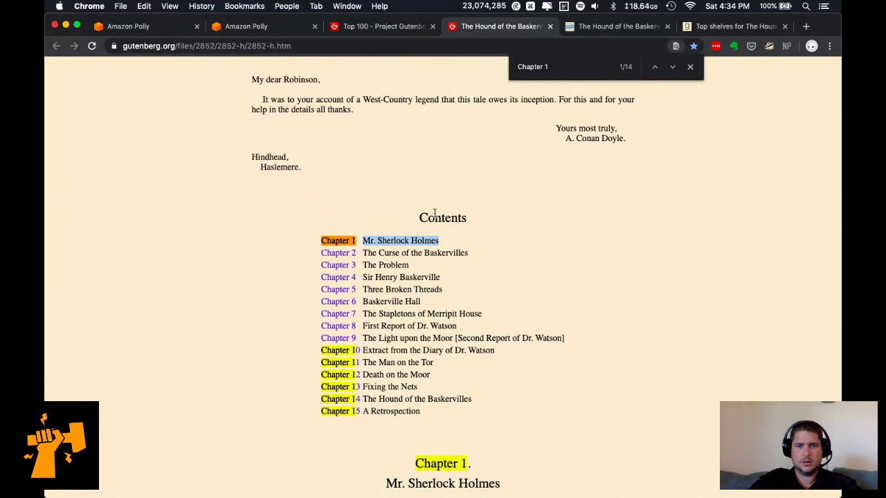
Tile the book page beside the spreadsheet, trial-paste the title into D3, then undo.
{"action": "key", "text": "ctrl+alt+Right"}
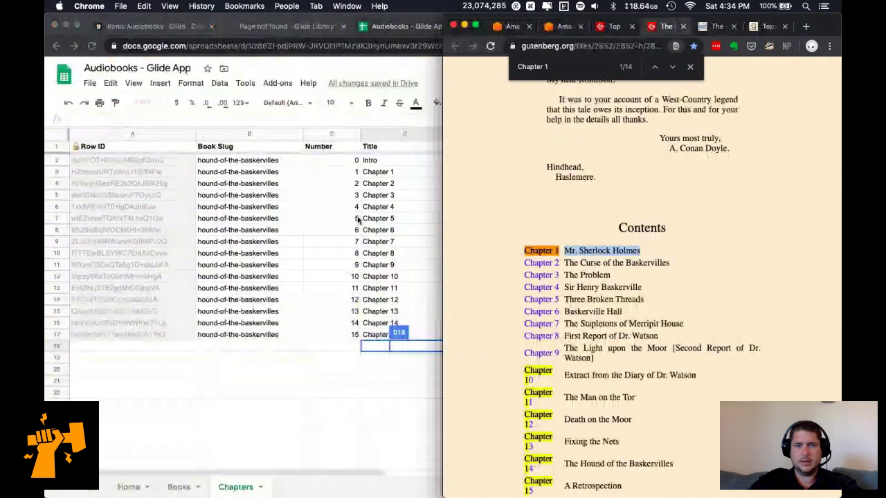
{"action": "left_click", "coordinate": [429, 181]}
{"action": "key", "text": "ctrl+alt+Left"}
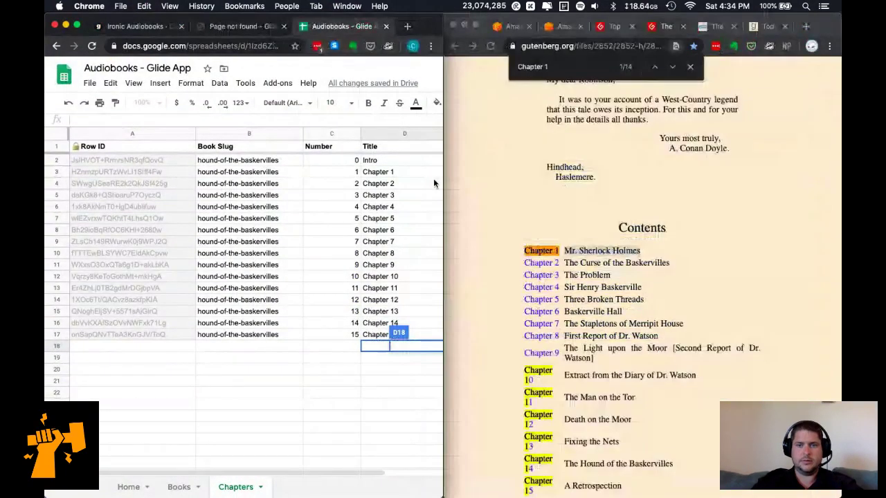
{"action": "left_click", "coordinate": [367, 174]}
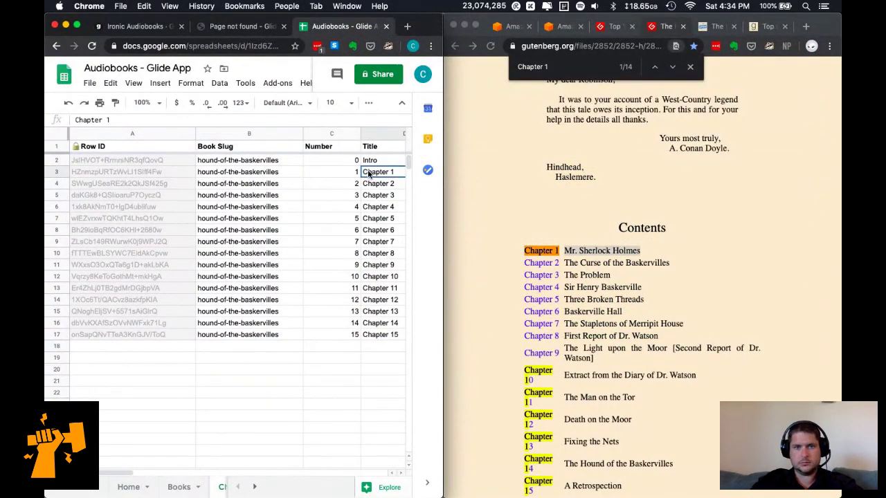
{"action": "key", "text": "super+v"}
{"action": "key", "text": "super+z"}
Select the book's whole Contents list of chapter titles and bring TextWrangler forward.
{"action": "key", "text": "super+Tab"}
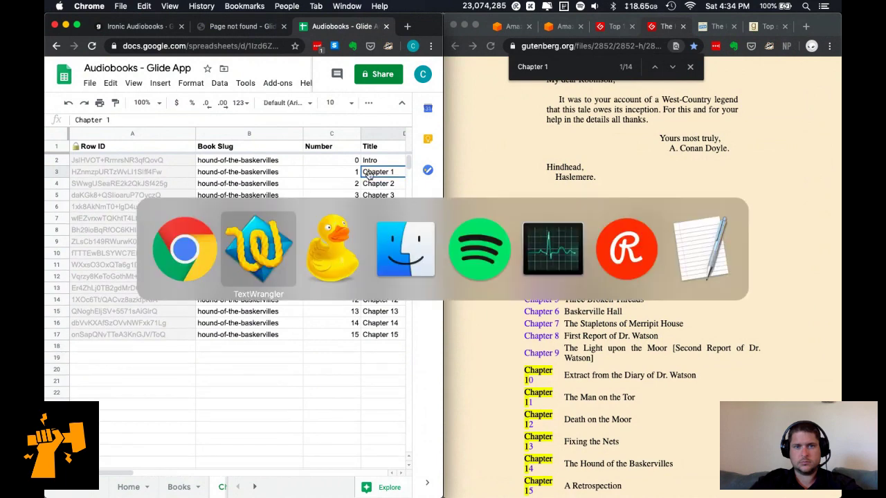
{"action": "scroll", "coordinate": [660, 362], "scroll_direction": "down", "scroll_amount": 2}
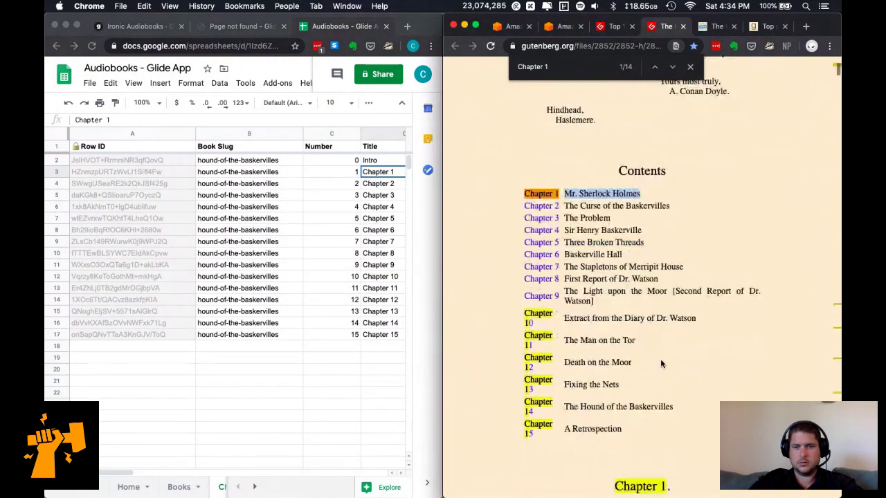
{"action": "left_click_drag", "start_coordinate": [633, 433], "coordinate": [564, 194]}
{"action": "key", "text": "super+c"}
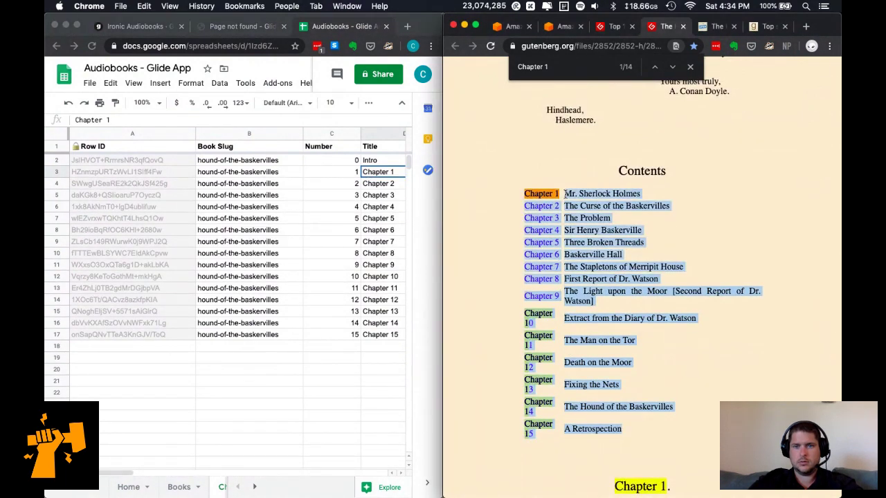
{"action": "key", "text": "super+Tab"}
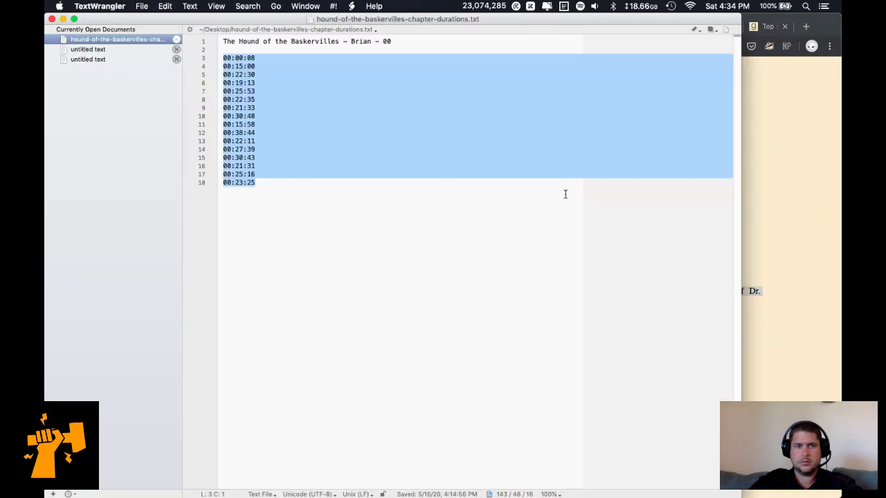
Paste the chapter list into a new document and select the 'Chapter 2' label.
{"action": "key", "text": "super+n"}
{"action": "key", "text": "super+v"}
{"action": "key", "text": "Down"}
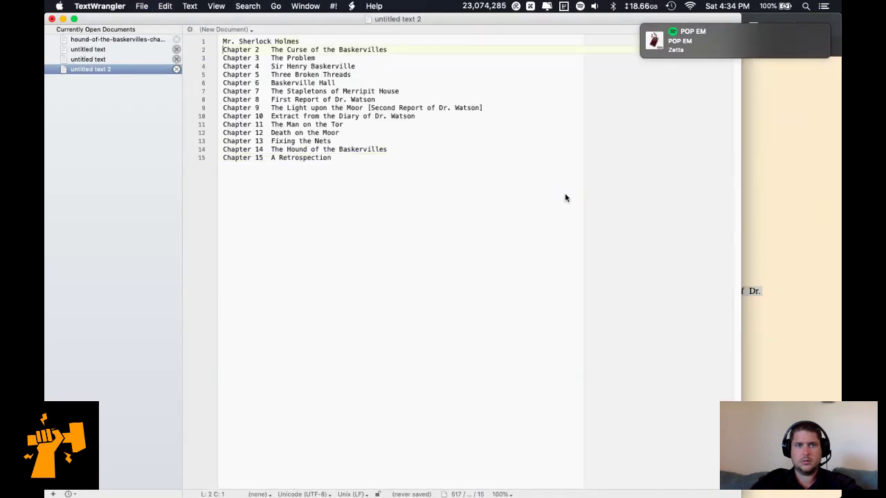
{"action": "key", "text": "shift+alt+Right"}
{"action": "key", "text": "shift+alt+Right"}
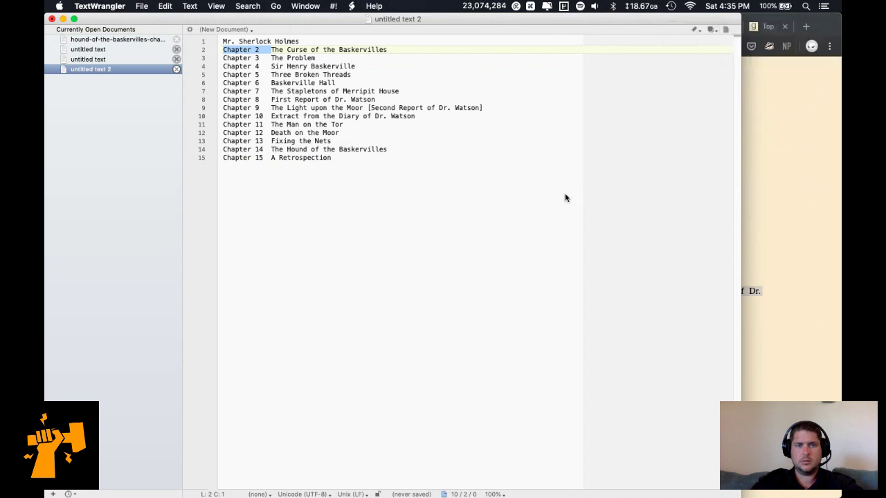
Start a Find and Replace on the Chapter label, swapping its number for the pattern (\d.
{"action": "key", "text": "super+f"}
{"action": "key", "text": "super+c"}
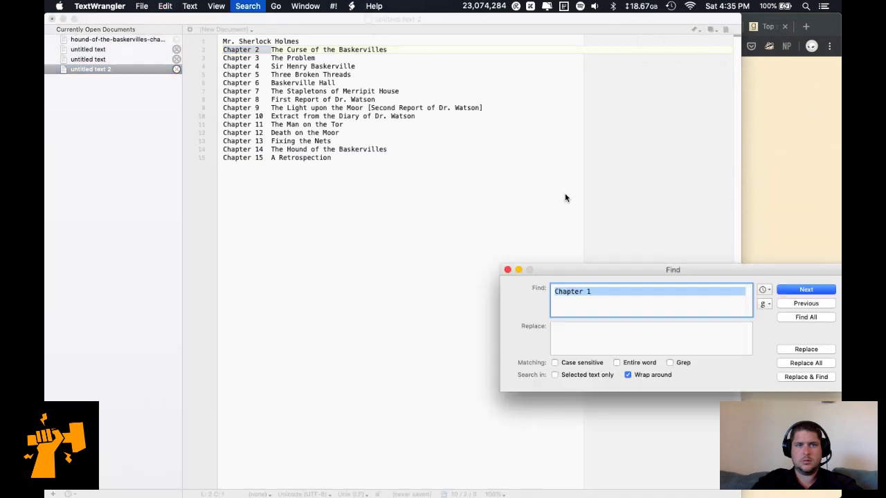
{"action": "key", "text": "Right"}
{"action": "key", "text": "Tab"}
{"action": "key", "text": "super+v"}
{"action": "key", "text": "super+a"}
{"action": "left_click", "coordinate": [672, 302]}
{"action": "key", "text": "BackSpace"}
{"action": "key", "text": "BackSpace"}
{"action": "key", "text": "BackSpace"}
{"action": "type", "text": "(\\d"}
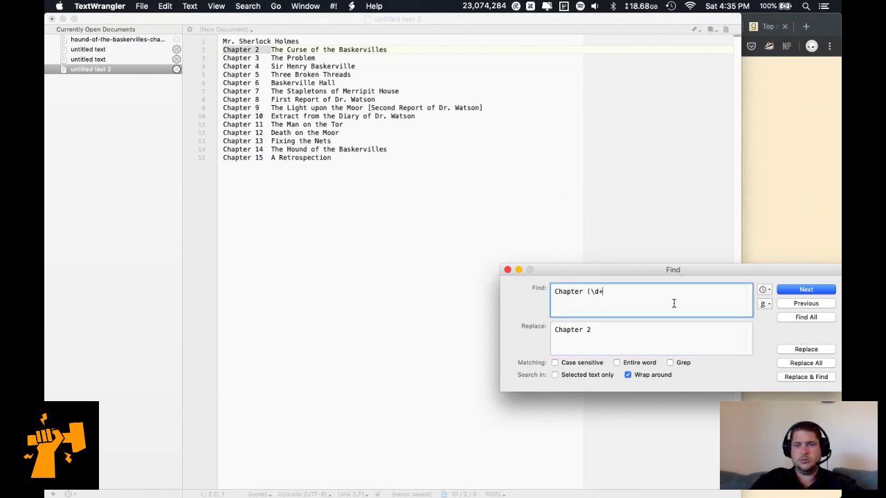
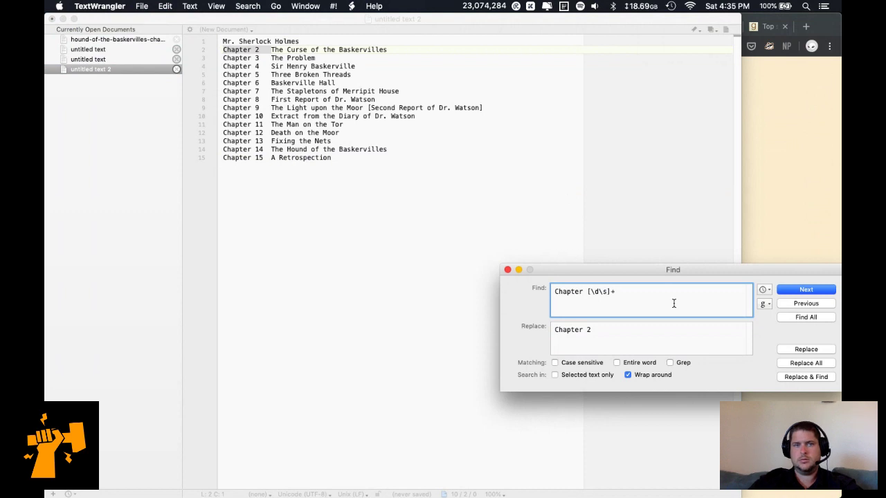
Empty the Replace field and run a grep Replace All to strip every 'Chapter N' prefix.
{"action": "left_click", "coordinate": [693, 342]}
{"action": "key", "text": "super+a"}
{"action": "key", "text": "BackSpace"}
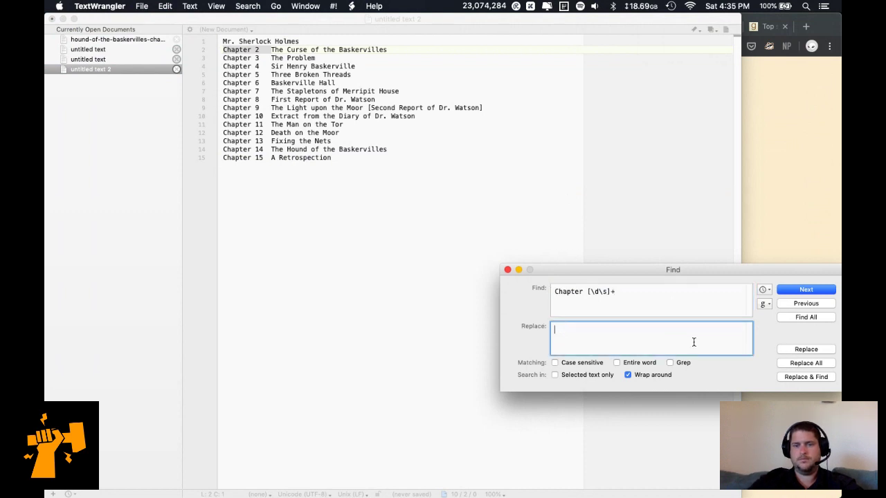
{"action": "left_click", "coordinate": [681, 363]}
{"action": "left_click", "coordinate": [794, 363]}
Select all the cleaned chapter titles in the document and return to Chrome.
{"action": "left_click", "coordinate": [495, 198]}
{"action": "key", "text": "super+a"}
{"action": "key", "text": "super+c"}
{"action": "left_click", "coordinate": [733, 216]}
{"action": "key", "text": "super+Tab"}
{"action": "key", "text": "super+Tab"}
{"action": "key", "text": "super+Tab"}
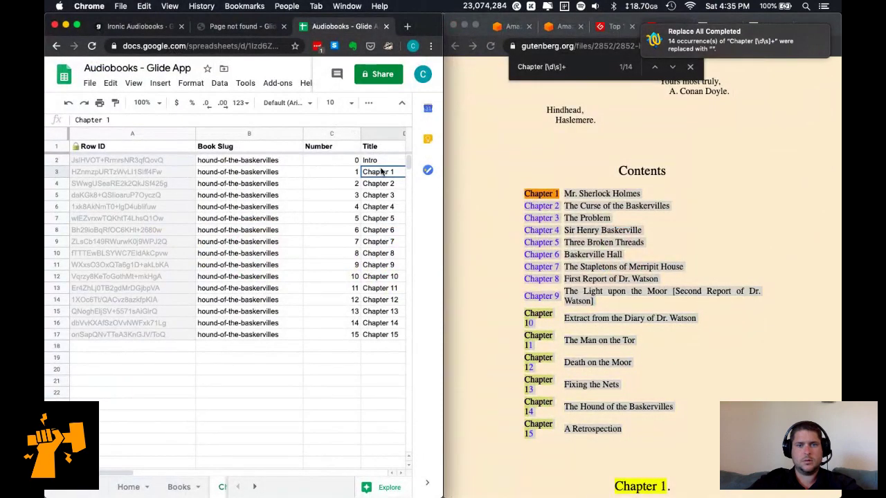
Paste the chapter titles into the Title column starting at D3, then widen column D to fit them.
{"action": "left_click", "coordinate": [386, 175]}
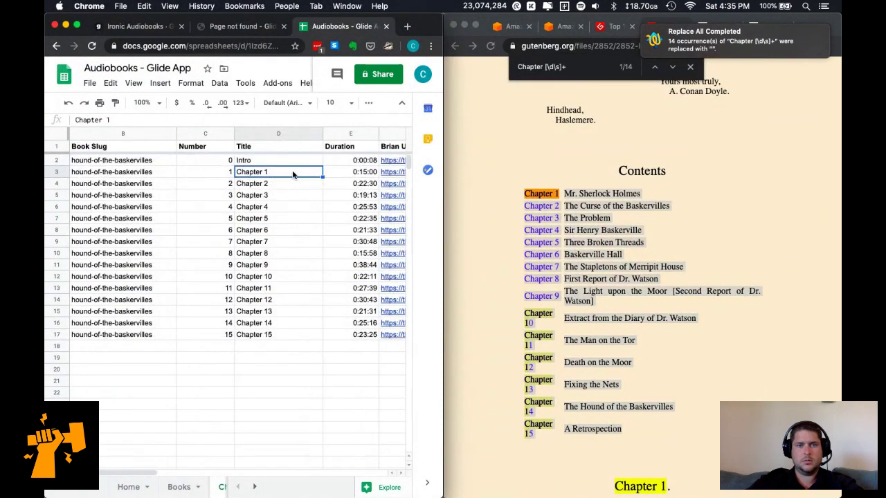
{"action": "key", "text": "super+v"}
{"action": "left_click", "coordinate": [278, 288]}
{"action": "left_click", "coordinate": [297, 370]}
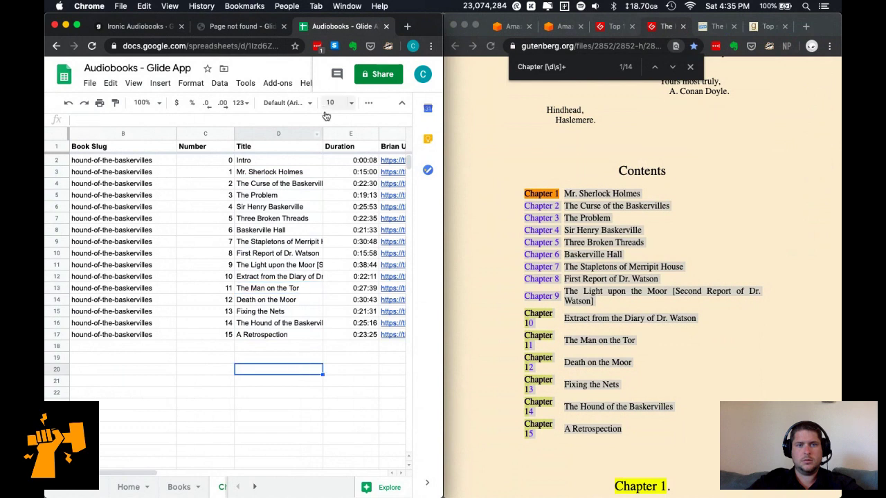
{"action": "left_click_drag", "start_coordinate": [323, 133], "coordinate": [402, 136]}
{"action": "scroll", "coordinate": [358, 237], "scroll_direction": "left", "scroll_amount": 3}
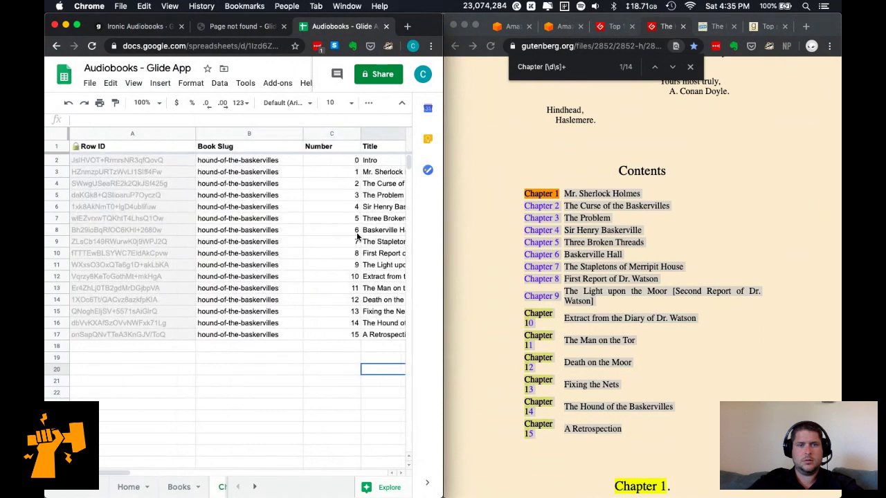
Reload the sheet data in the Glide editor and maximize the editor window.
{"action": "left_click", "coordinate": [141, 27]}
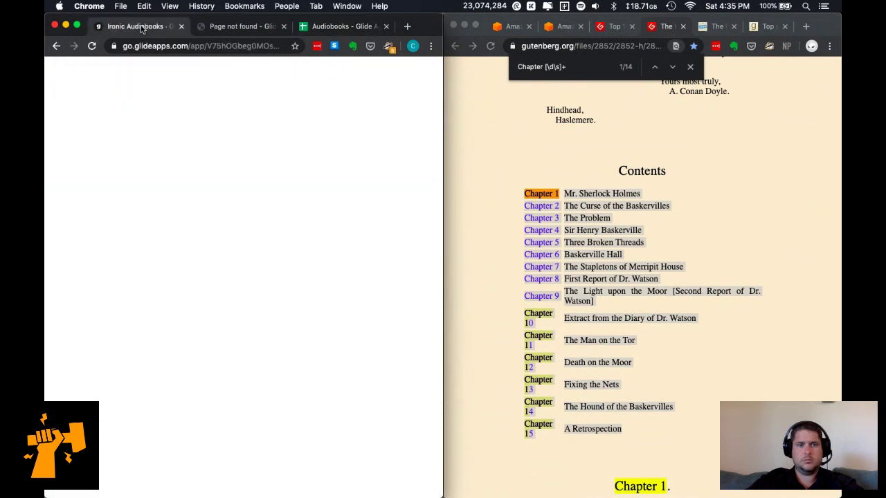
{"action": "left_click", "coordinate": [70, 319]}
{"action": "key", "text": "ctrl+alt+Return"}
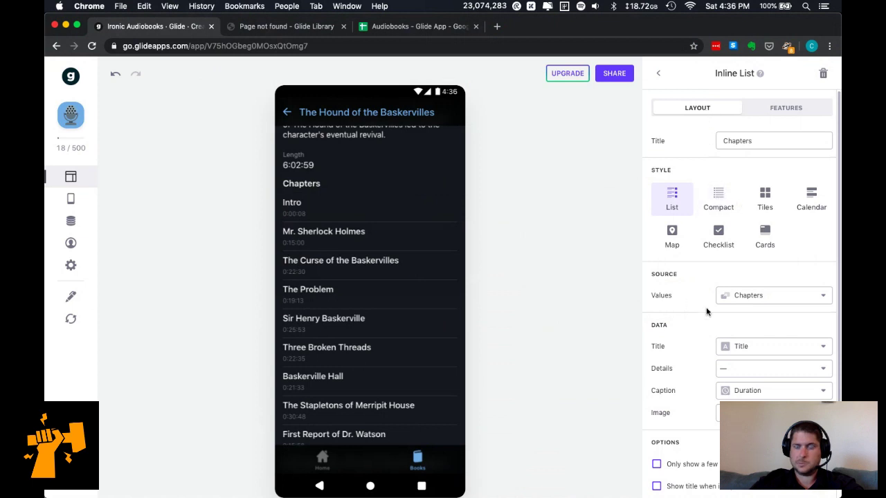
{"action": "scroll", "coordinate": [688, 338], "scroll_direction": "down", "scroll_amount": 2}
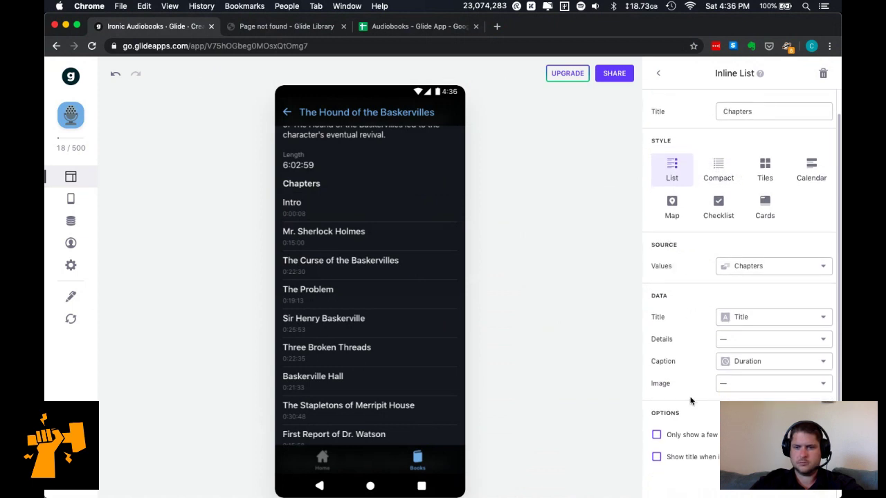
Add a Separator component to the book screen and place it above the Chapters list.
{"action": "left_click", "coordinate": [662, 76]}
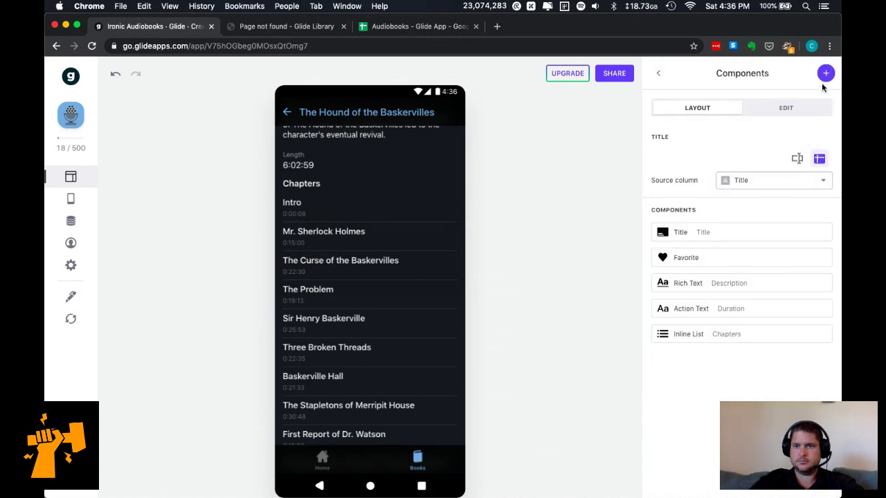
{"action": "left_click", "coordinate": [704, 216]}
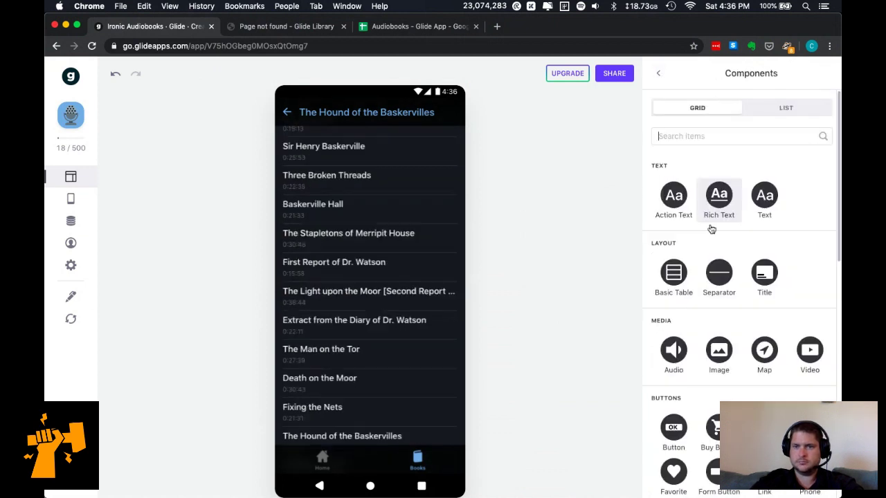
{"action": "left_click", "coordinate": [724, 282]}
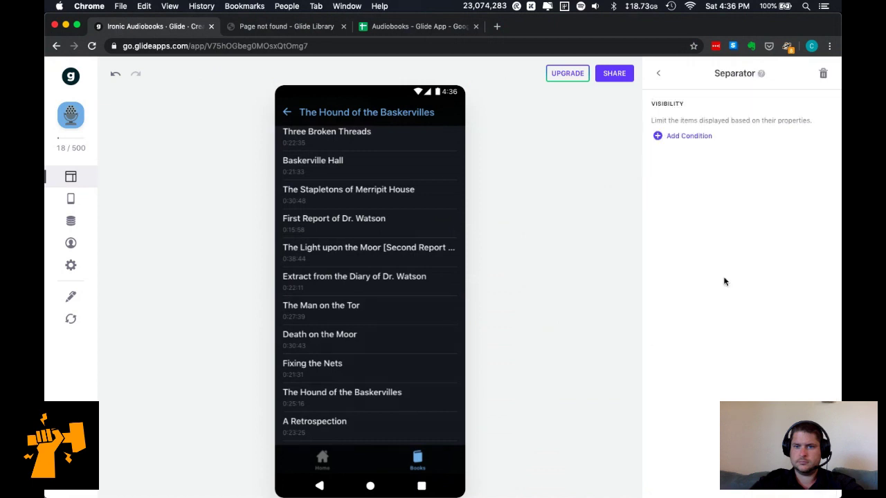
{"action": "left_click", "coordinate": [659, 75]}
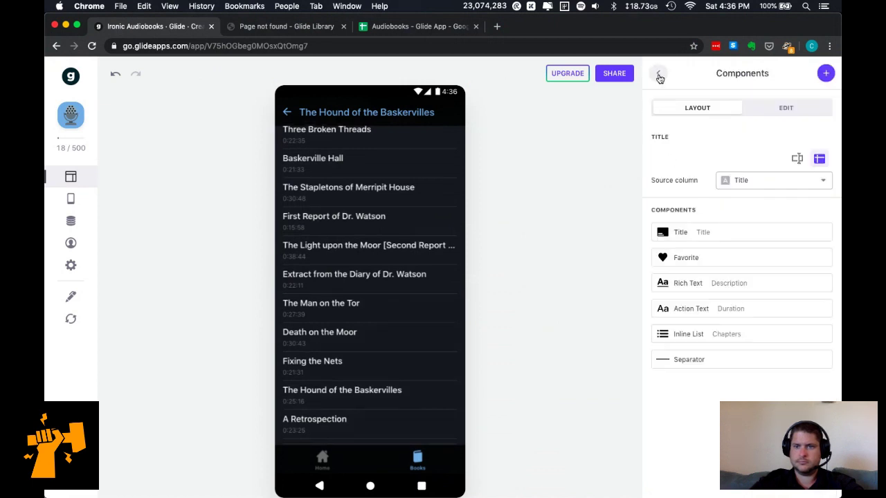
{"action": "left_click_drag", "start_coordinate": [740, 365], "coordinate": [743, 324]}
Move the book's duration text above its description.
{"action": "scroll", "coordinate": [337, 278], "scroll_direction": "up", "scroll_amount": 10}
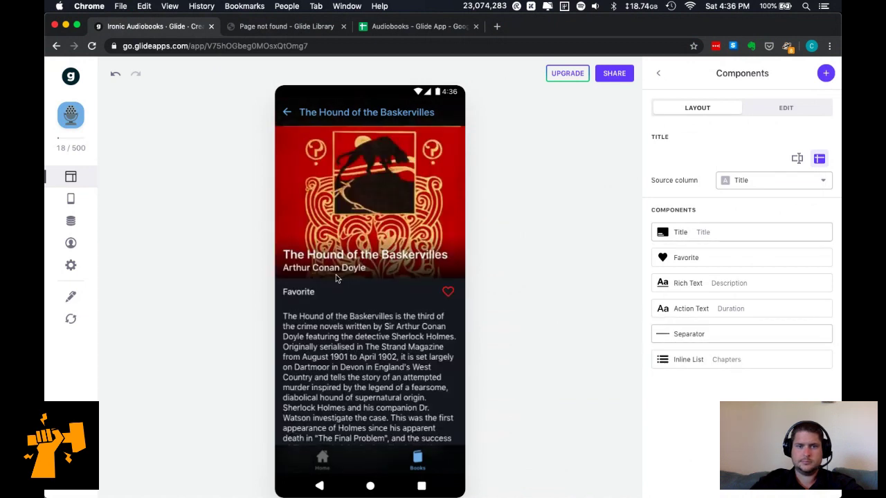
{"action": "scroll", "coordinate": [337, 278], "scroll_direction": "down", "scroll_amount": 3}
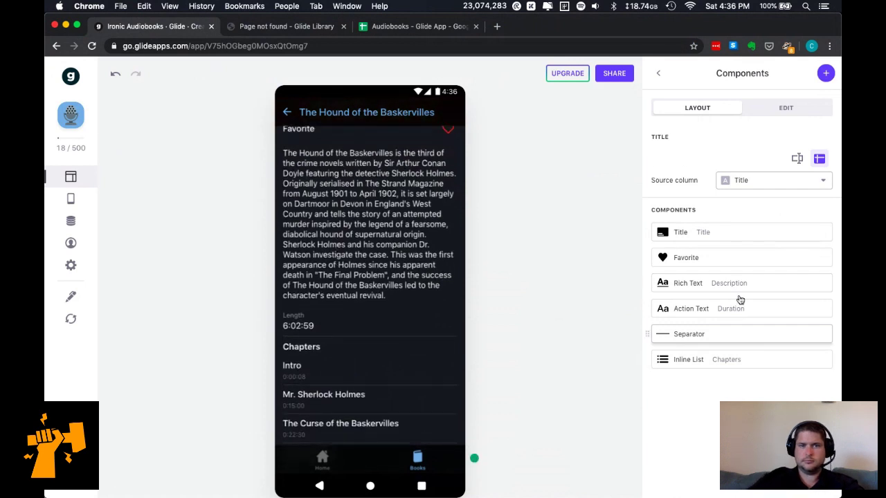
{"action": "left_click_drag", "start_coordinate": [767, 311], "coordinate": [758, 277]}
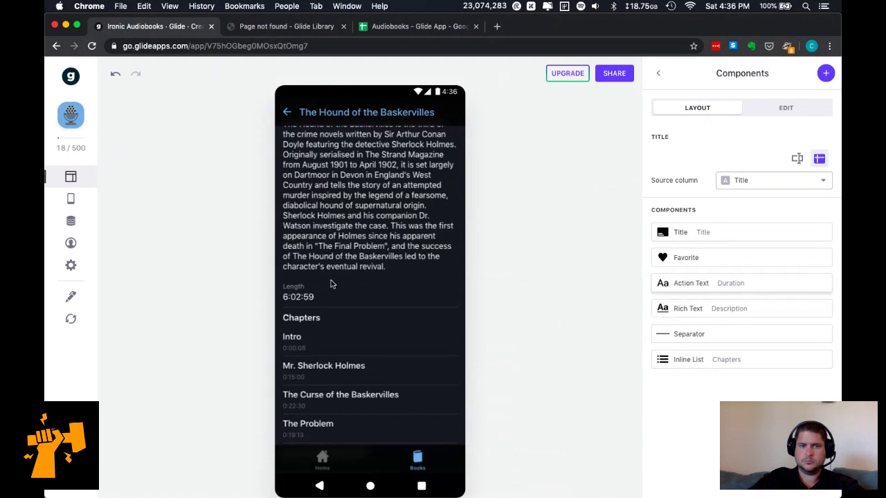
{"action": "scroll", "coordinate": [362, 367], "scroll_direction": "down", "scroll_amount": 5}
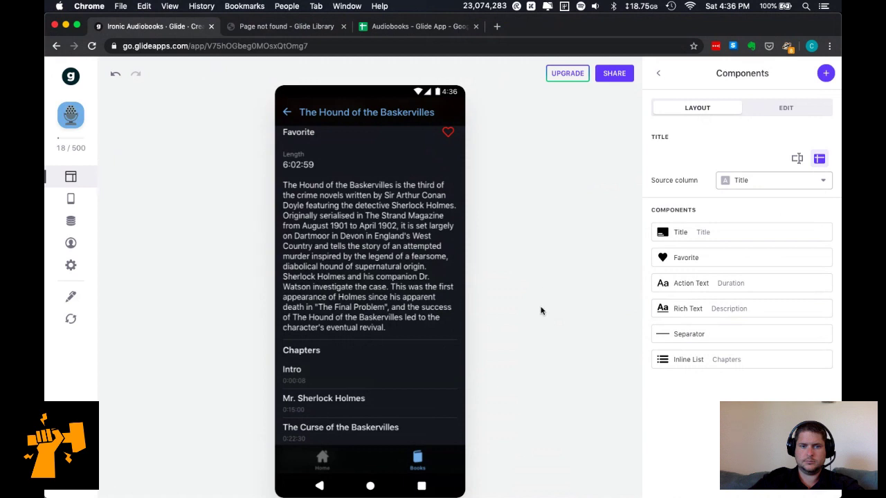
{"action": "scroll", "coordinate": [367, 366], "scroll_direction": "down", "scroll_amount": 3}
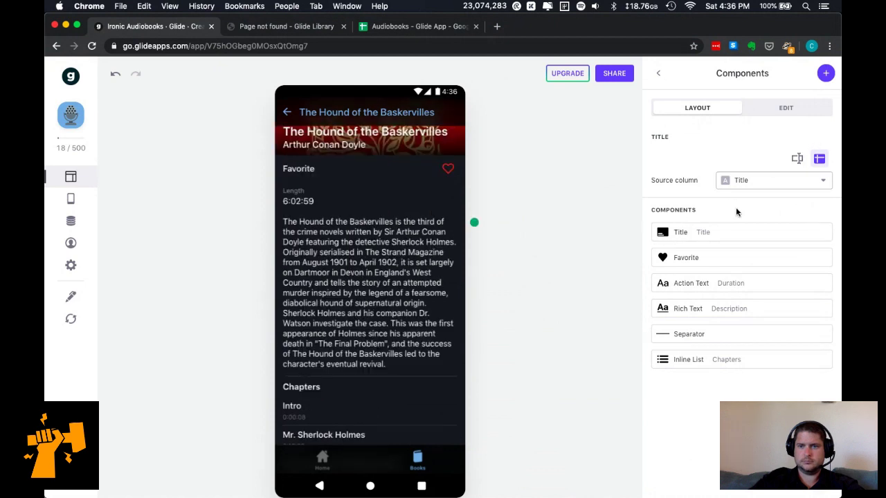
{"action": "left_click", "coordinate": [820, 73]}
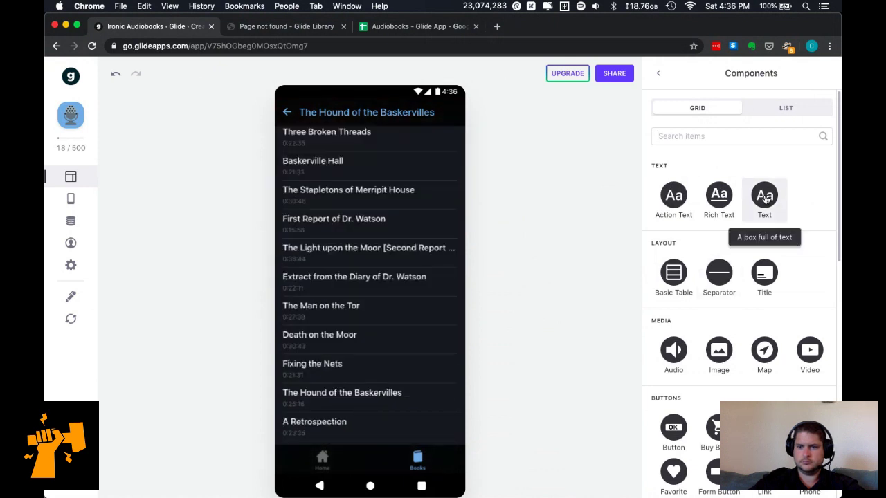
Add a Title component with the cover image, review its Rating settings, then delete it.
{"action": "left_click", "coordinate": [765, 272]}
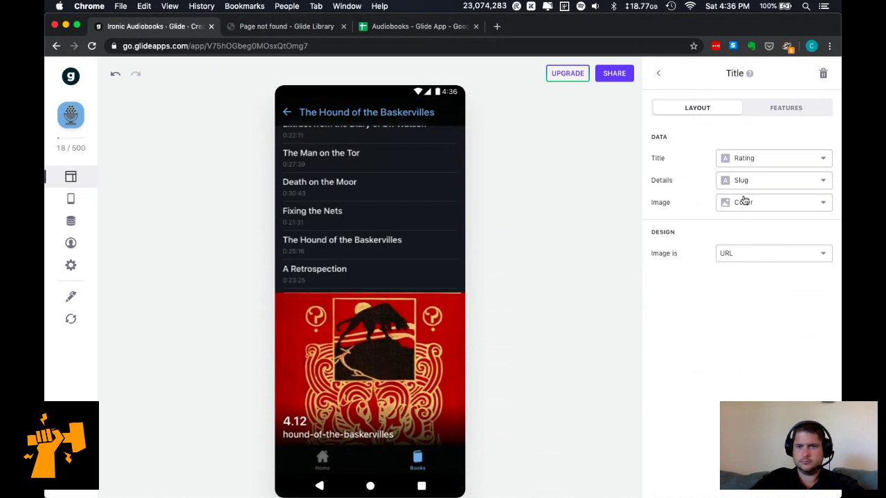
{"action": "left_click", "coordinate": [763, 161]}
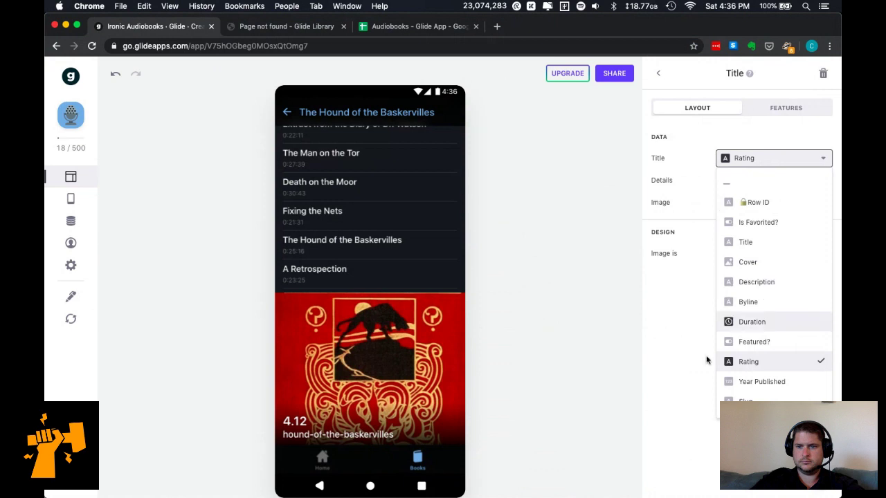
{"action": "left_click", "coordinate": [675, 387]}
{"action": "left_click", "coordinate": [791, 112]}
{"action": "left_click", "coordinate": [708, 108]}
{"action": "left_click", "coordinate": [658, 75]}
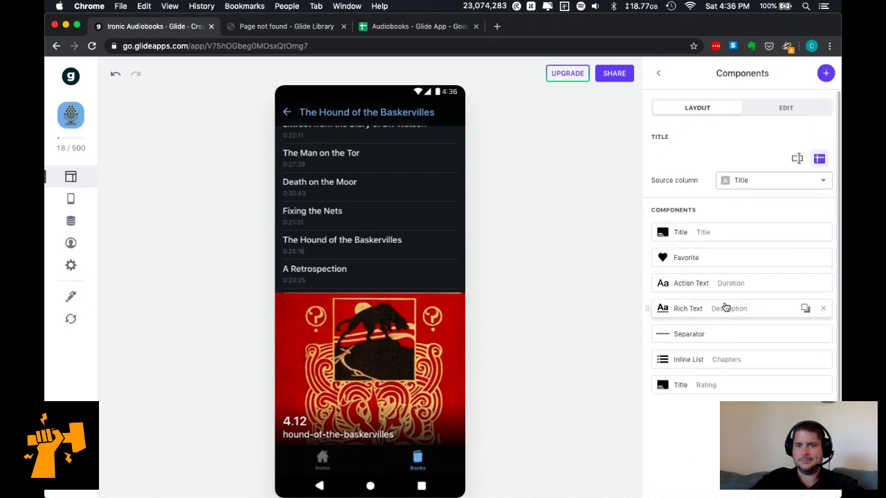
{"action": "left_click", "coordinate": [693, 385]}
{"action": "left_click", "coordinate": [825, 74]}
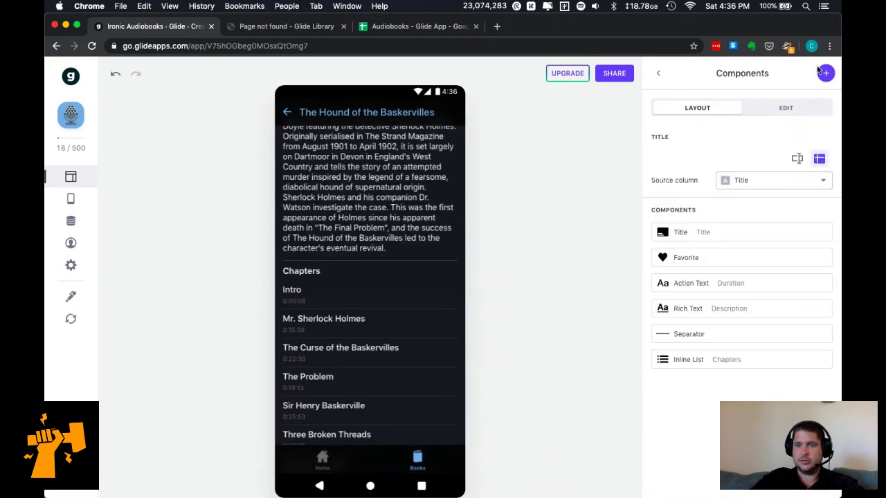
Try adding a Relation component and check its help page on relation columns.
{"action": "left_click", "coordinate": [826, 74]}
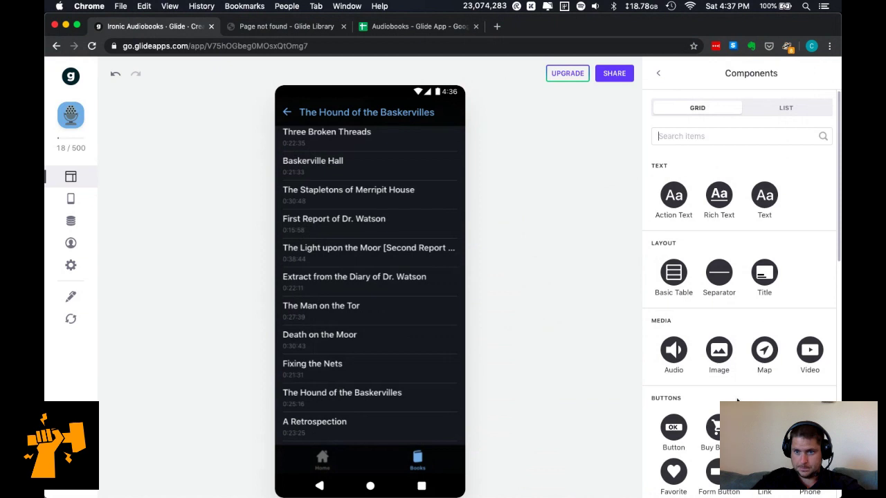
{"action": "scroll", "coordinate": [765, 324], "scroll_direction": "down", "scroll_amount": 5}
{"action": "scroll", "coordinate": [737, 400], "scroll_direction": "down", "scroll_amount": 2}
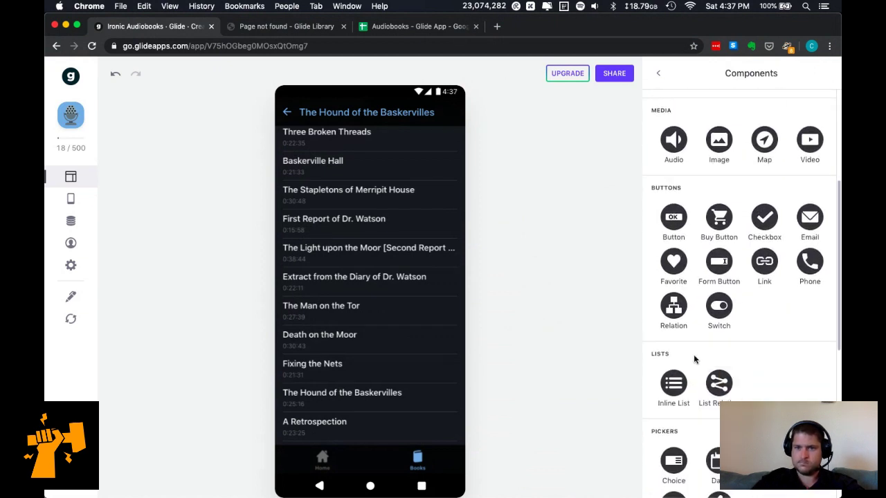
{"action": "left_click", "coordinate": [672, 310]}
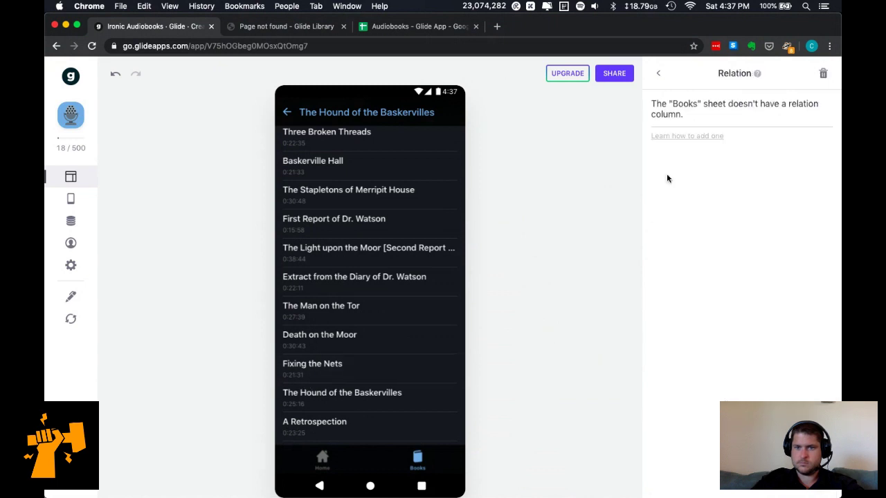
{"action": "left_click", "coordinate": [686, 136]}
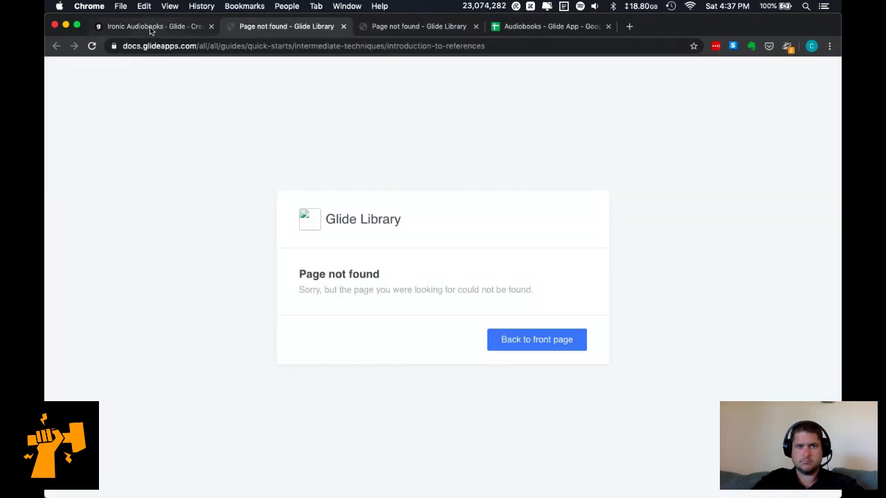
{"action": "key", "text": "super+w"}
{"action": "left_click", "coordinate": [663, 80]}
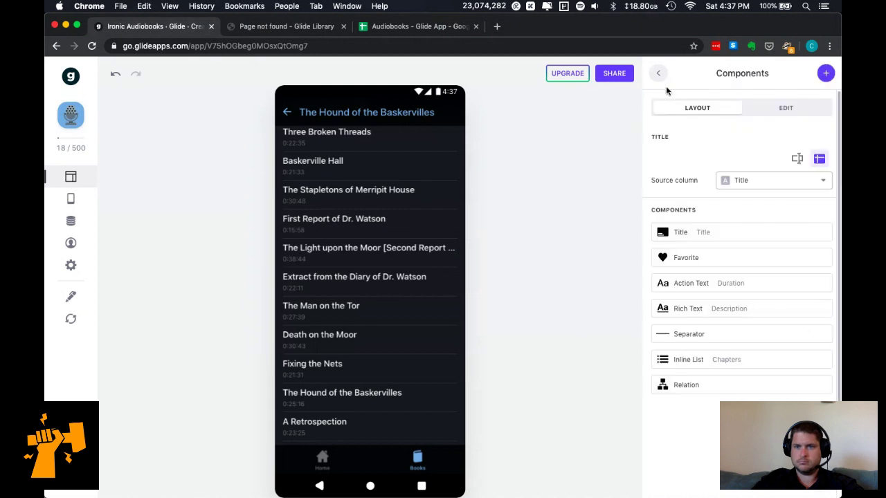
Add a Year Published progress bar, review its settings, then delete it.
{"action": "left_click", "coordinate": [824, 73]}
{"action": "scroll", "coordinate": [741, 277], "scroll_direction": "down", "scroll_amount": 5}
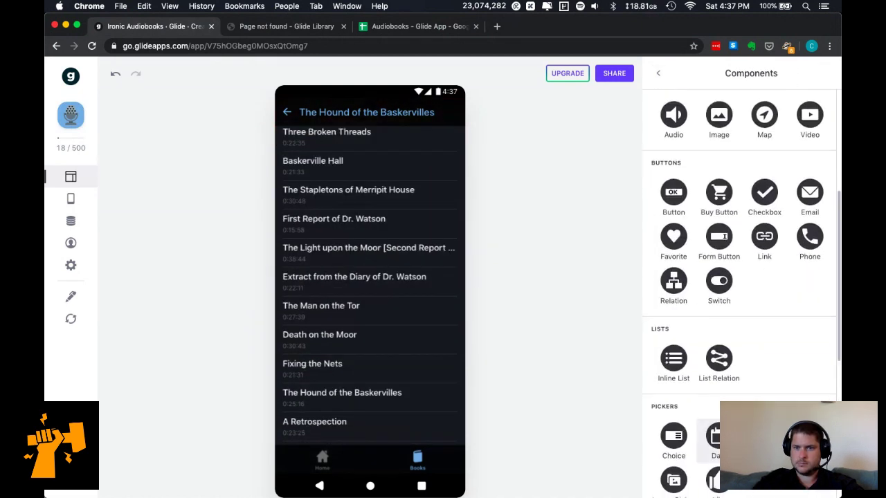
{"action": "scroll", "coordinate": [741, 290], "scroll_direction": "down", "scroll_amount": 3}
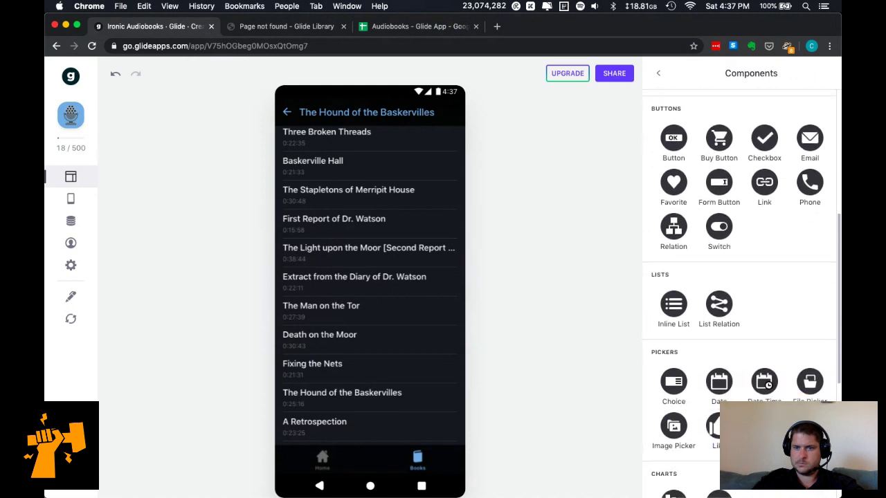
{"action": "scroll", "coordinate": [741, 290], "scroll_direction": "down", "scroll_amount": 3}
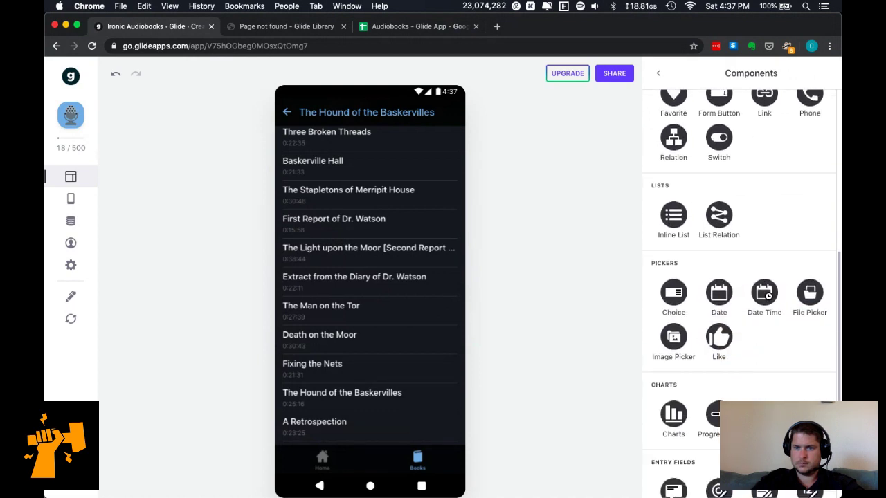
{"action": "scroll", "coordinate": [713, 296], "scroll_direction": "down", "scroll_amount": 3}
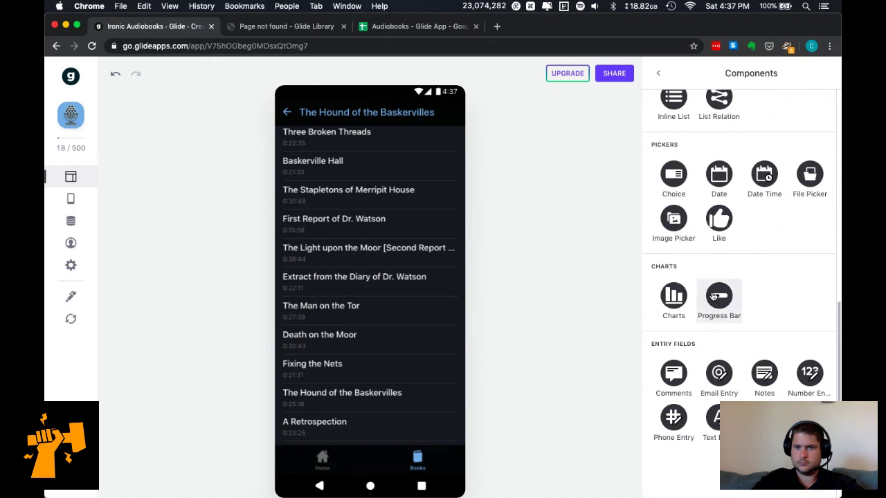
{"action": "left_click", "coordinate": [719, 296]}
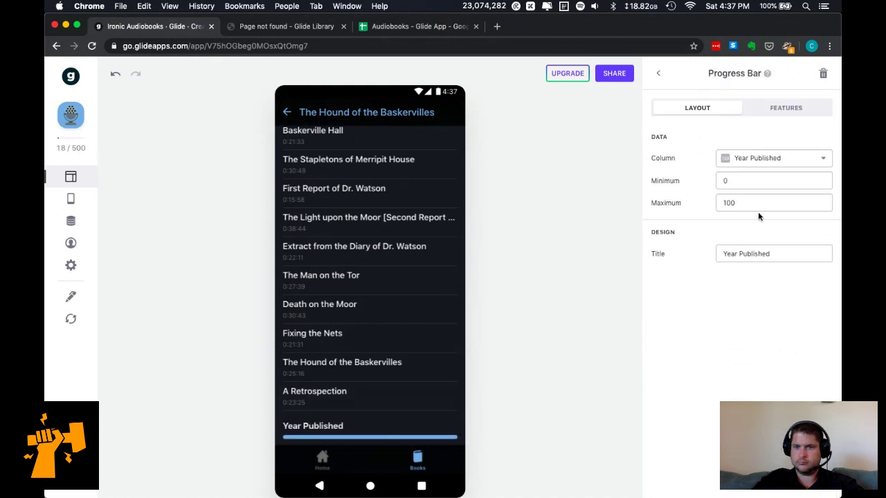
{"action": "left_click", "coordinate": [793, 115]}
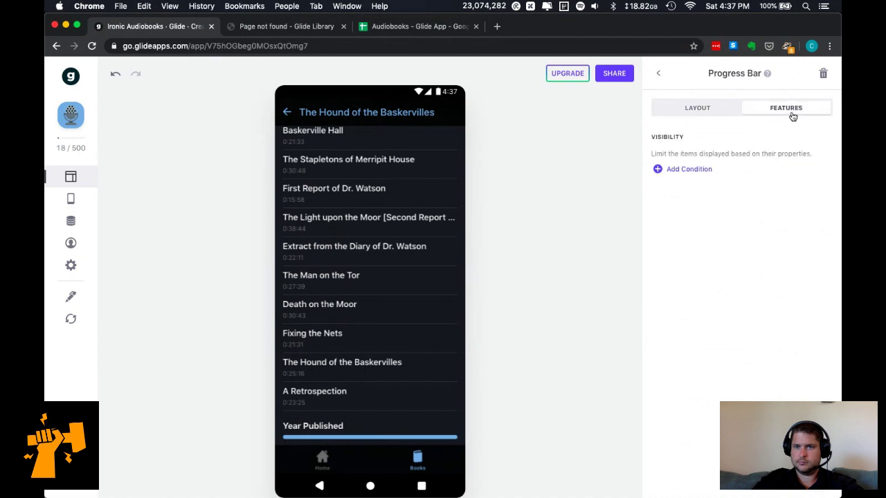
{"action": "left_click", "coordinate": [713, 112]}
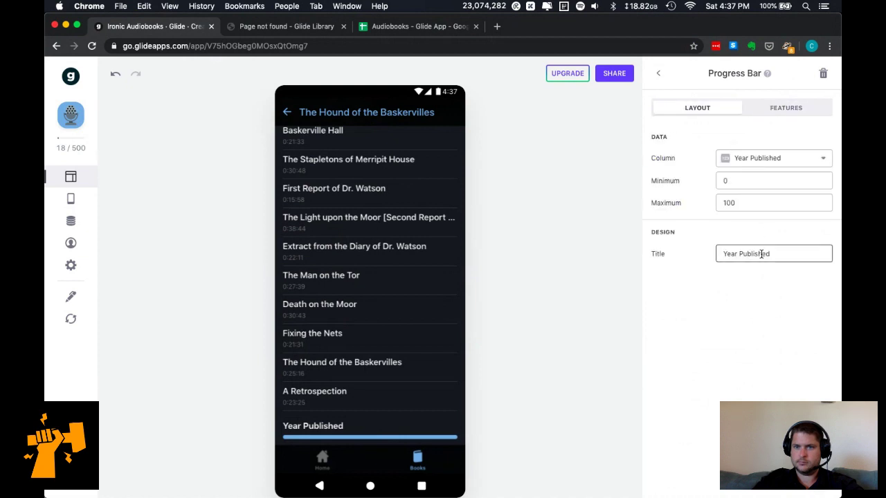
{"action": "left_click", "coordinate": [822, 74]}
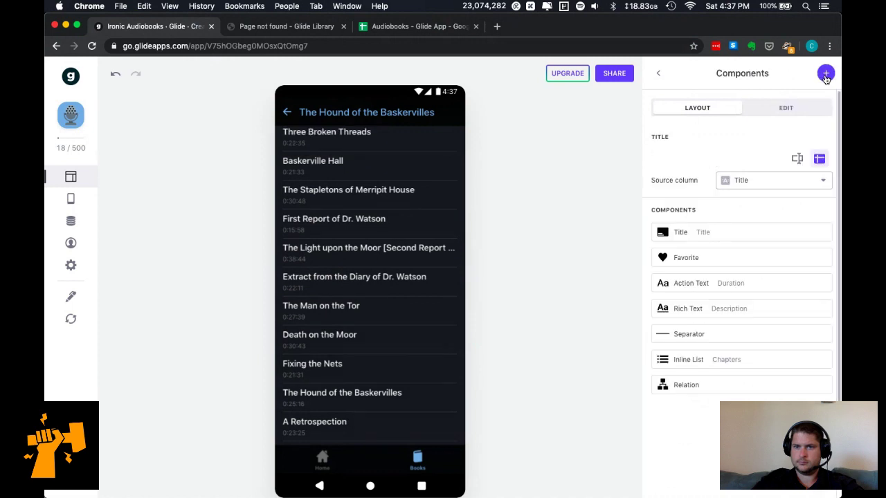
Delete the Relation component from the book screen and reopen the component picker.
{"action": "left_click", "coordinate": [738, 361]}
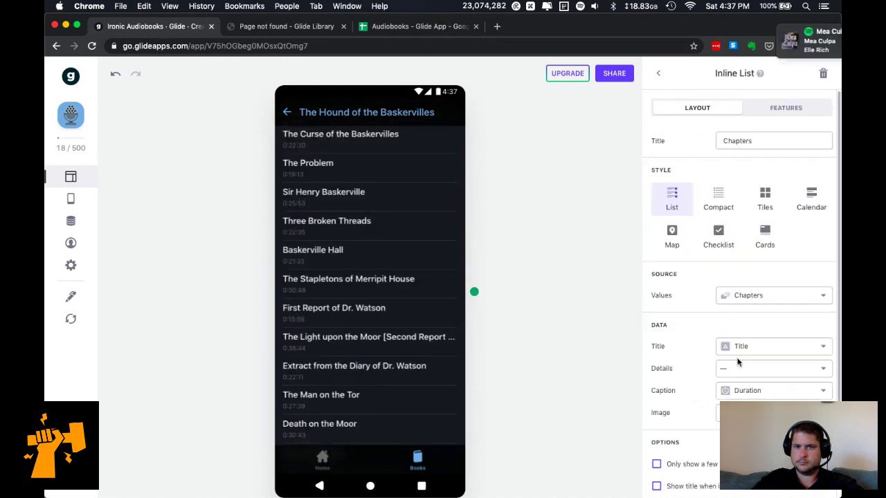
{"action": "left_click", "coordinate": [659, 73]}
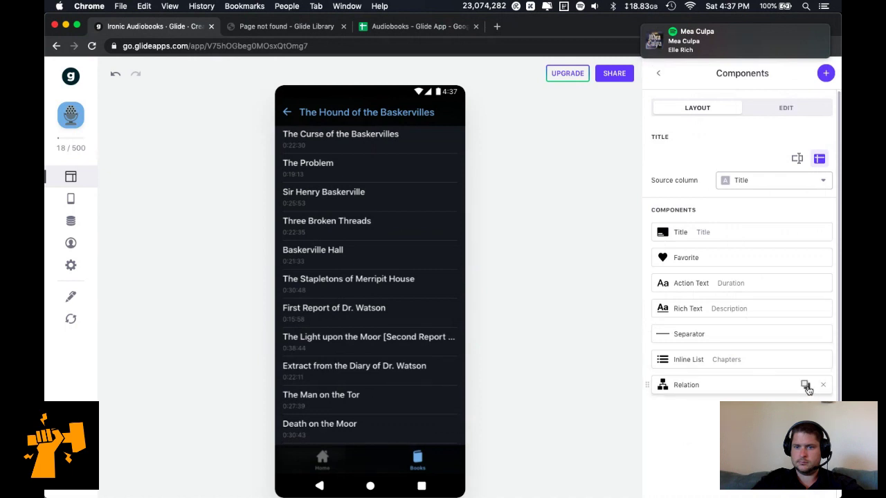
{"action": "left_click", "coordinate": [727, 391]}
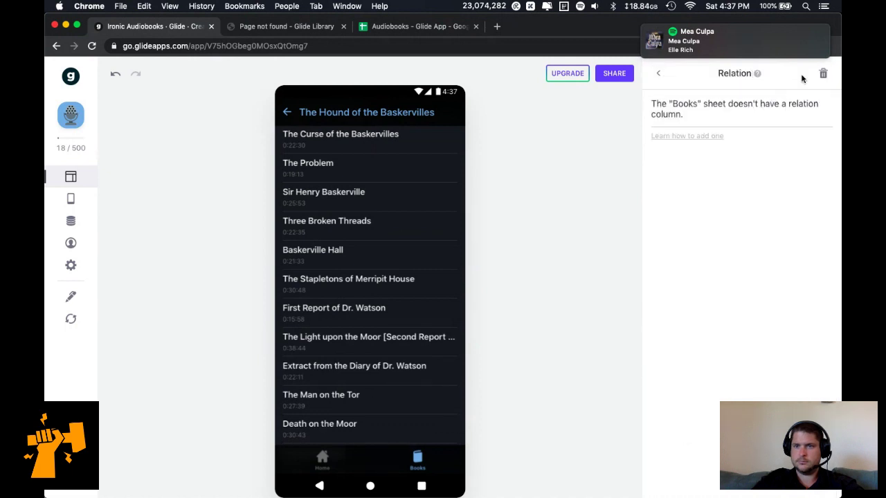
{"action": "left_click", "coordinate": [823, 74]}
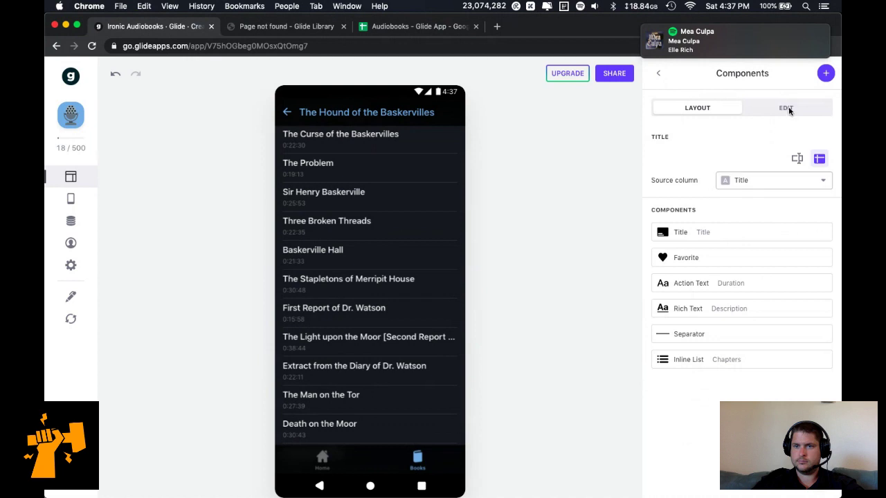
{"action": "left_click", "coordinate": [827, 74]}
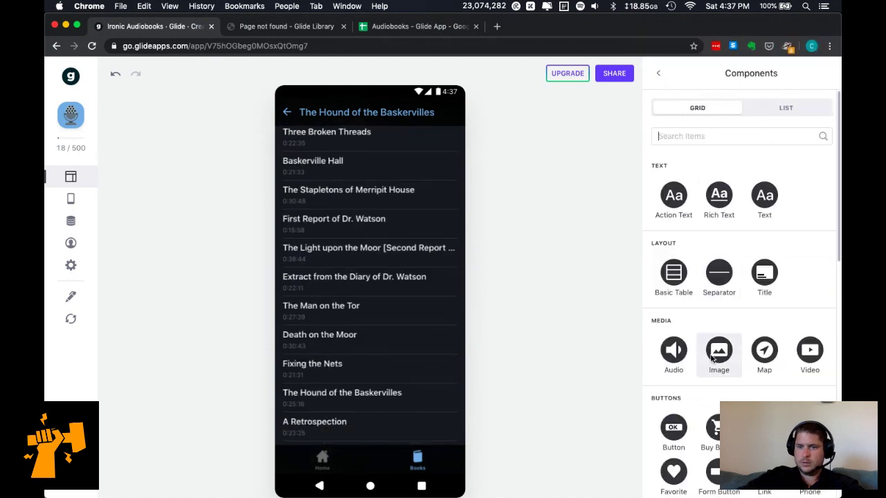
Add a Text component with custom text 'Chapters', all caps, in Headline 3 style.
{"action": "left_click", "coordinate": [772, 203]}
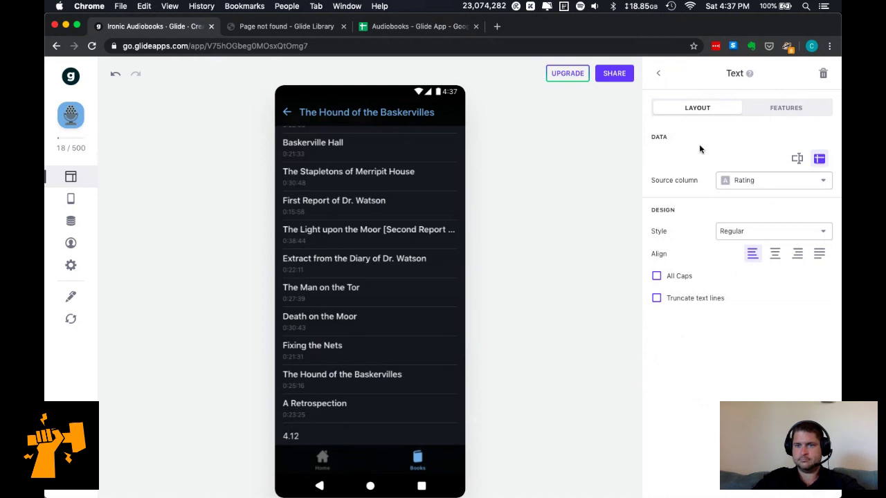
{"action": "left_click", "coordinate": [798, 159]}
{"action": "left_click", "coordinate": [744, 178]}
{"action": "type", "text": "Chapters"}
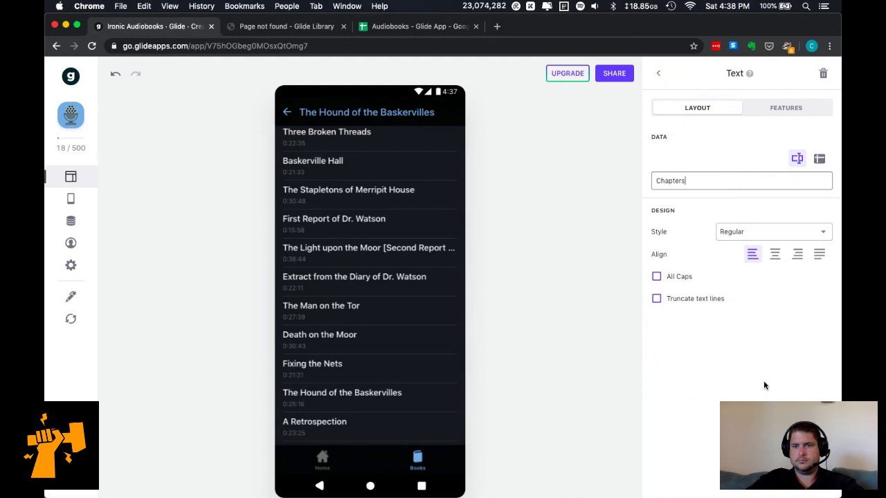
{"action": "left_click", "coordinate": [690, 279]}
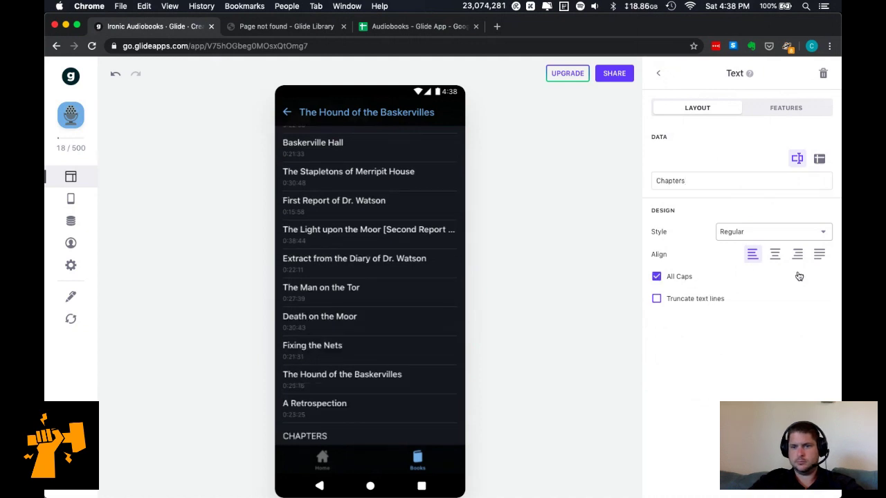
{"action": "left_click", "coordinate": [793, 234]}
{"action": "left_click", "coordinate": [765, 330]}
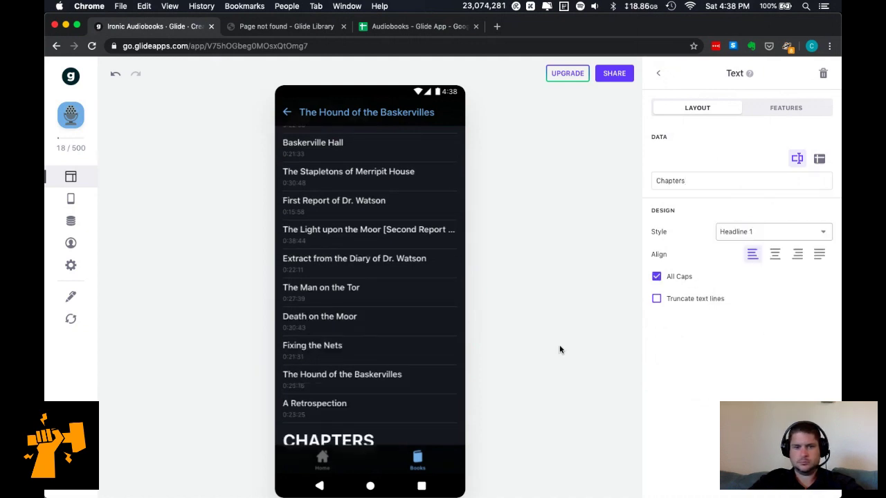
{"action": "left_click", "coordinate": [771, 235]}
{"action": "left_click", "coordinate": [760, 367]}
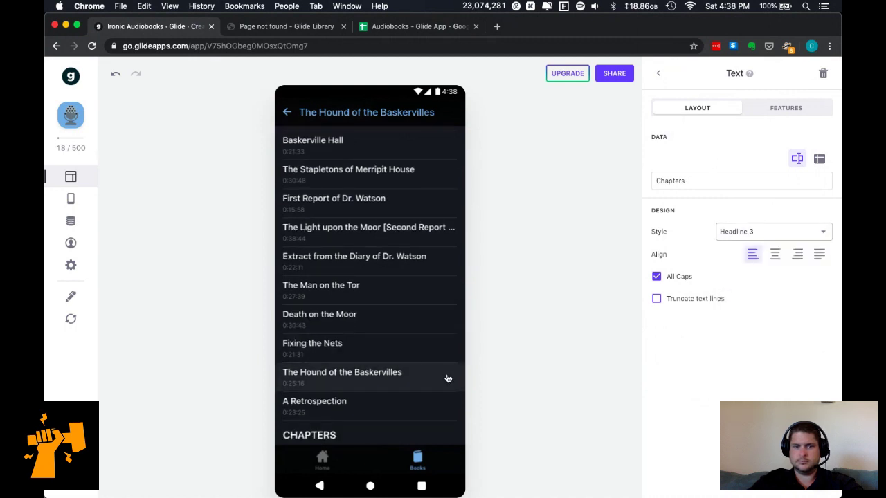
Move the CHAPTERS heading above the chapter list and the separator beneath it.
{"action": "scroll", "coordinate": [414, 357], "scroll_direction": "up", "scroll_amount": 5}
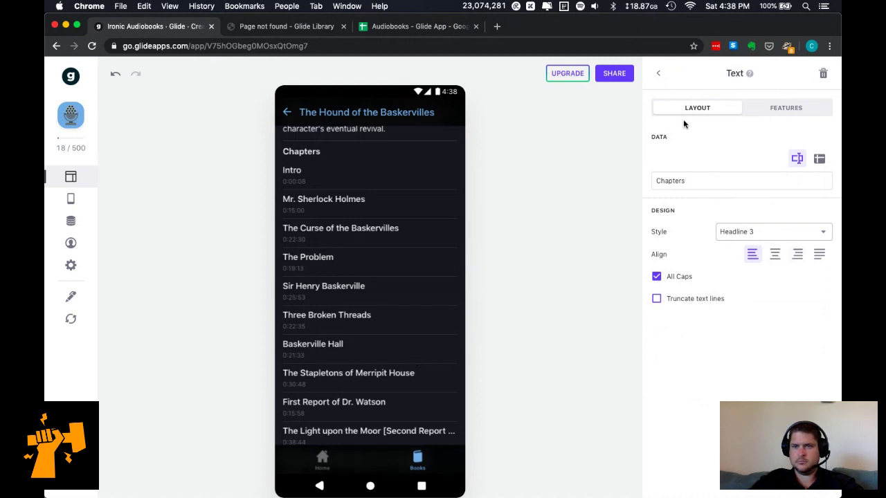
{"action": "left_click", "coordinate": [762, 113]}
{"action": "left_click", "coordinate": [713, 115]}
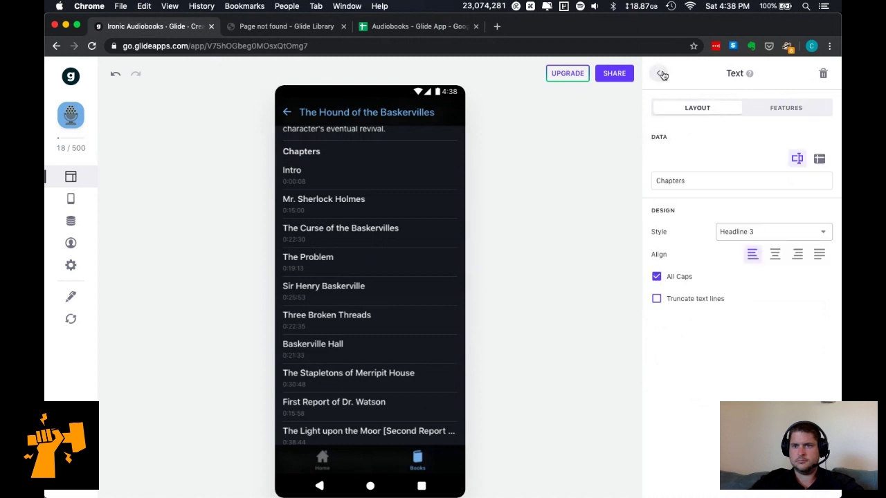
{"action": "left_click", "coordinate": [660, 75]}
{"action": "left_click_drag", "start_coordinate": [757, 389], "coordinate": [756, 359]}
{"action": "scroll", "coordinate": [398, 379], "scroll_direction": "down", "scroll_amount": 10}
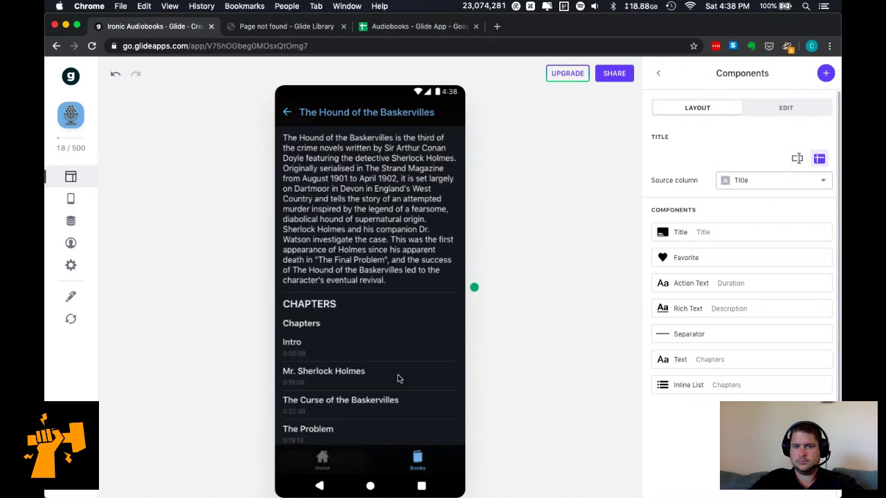
{"action": "scroll", "coordinate": [398, 379], "scroll_direction": "up", "scroll_amount": 5}
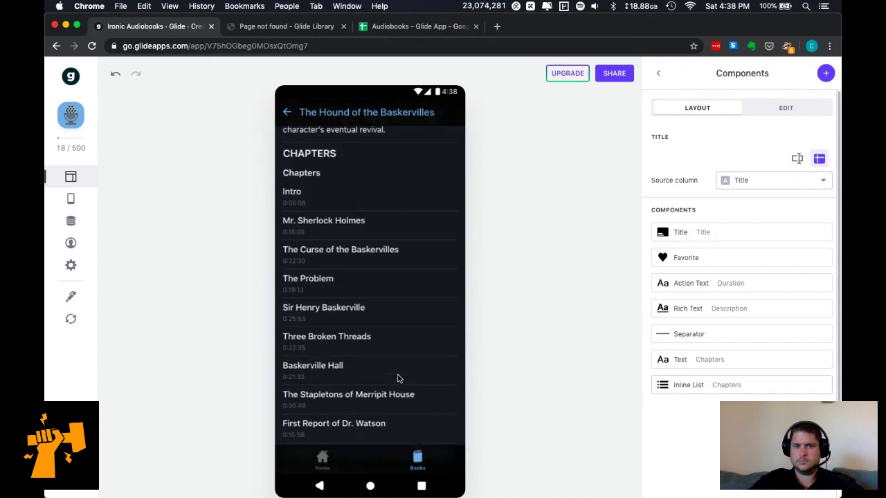
{"action": "left_click_drag", "start_coordinate": [722, 340], "coordinate": [722, 370]}
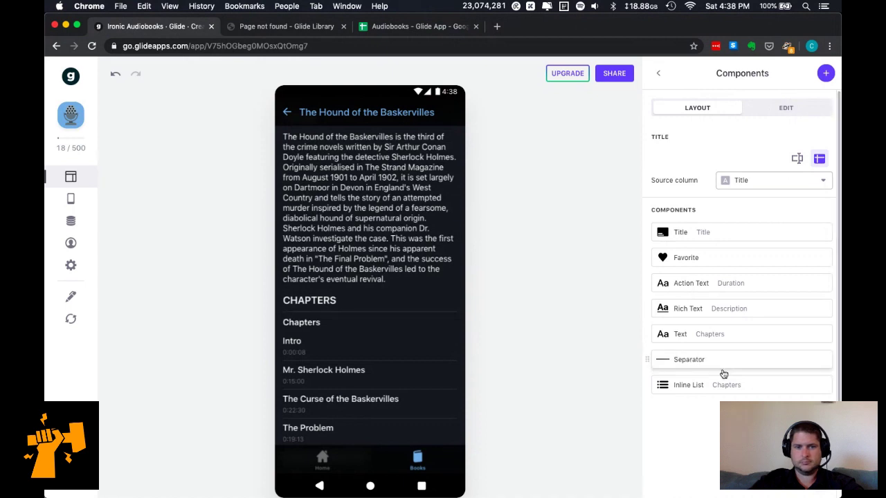
Try the chapter list's styles and settle on the Compact style.
{"action": "left_click", "coordinate": [755, 385]}
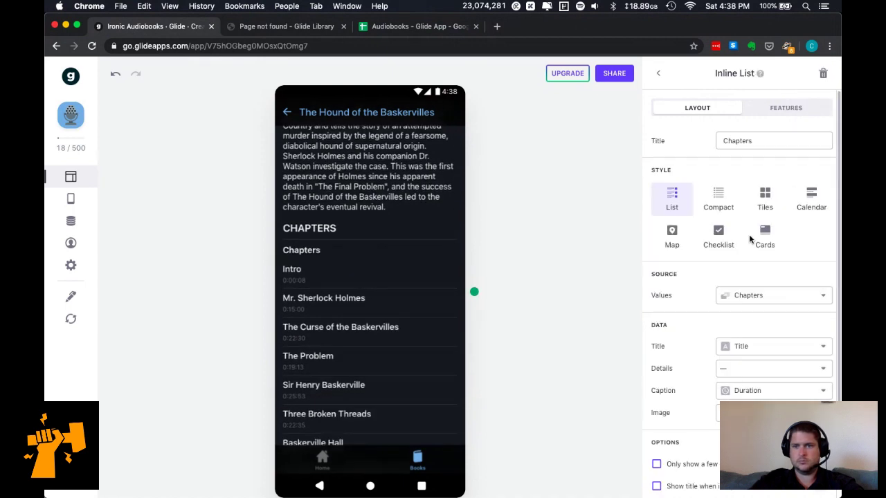
{"action": "left_click", "coordinate": [761, 136]}
{"action": "scroll", "coordinate": [380, 218], "scroll_direction": "up", "scroll_amount": 2}
{"action": "scroll", "coordinate": [692, 443], "scroll_direction": "down", "scroll_amount": 2}
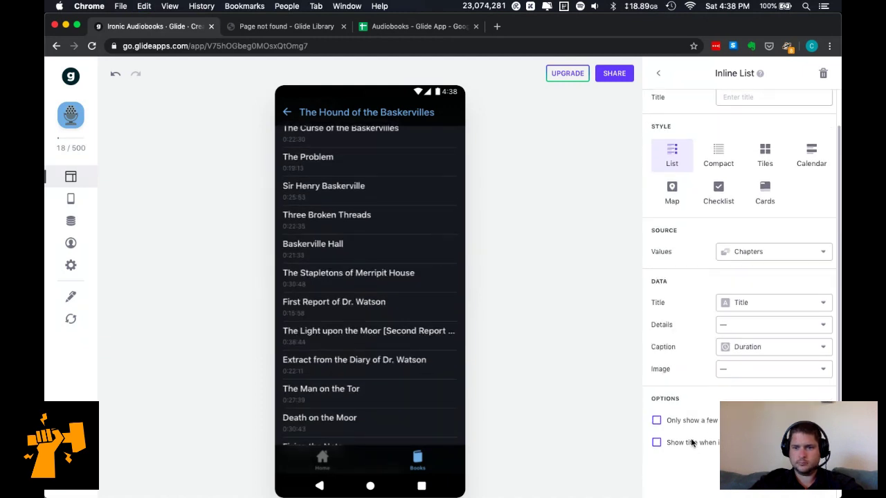
{"action": "scroll", "coordinate": [704, 409], "scroll_direction": "up", "scroll_amount": 2}
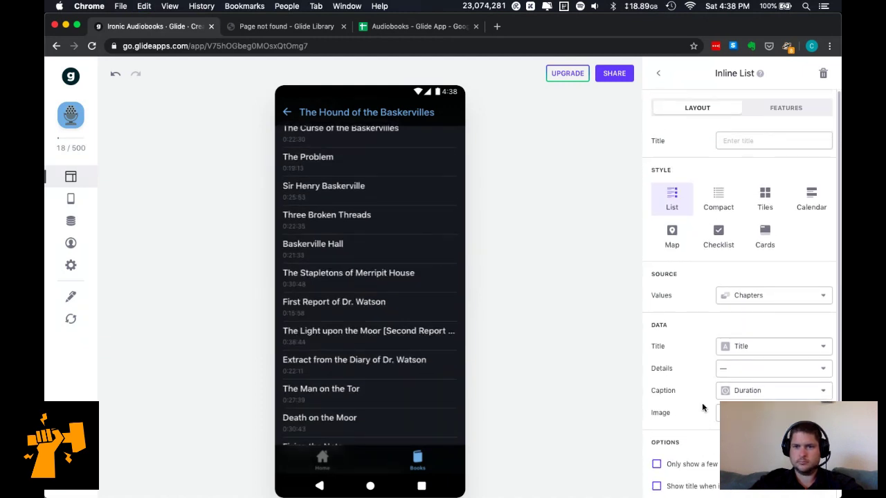
{"action": "scroll", "coordinate": [389, 325], "scroll_direction": "up", "scroll_amount": 5}
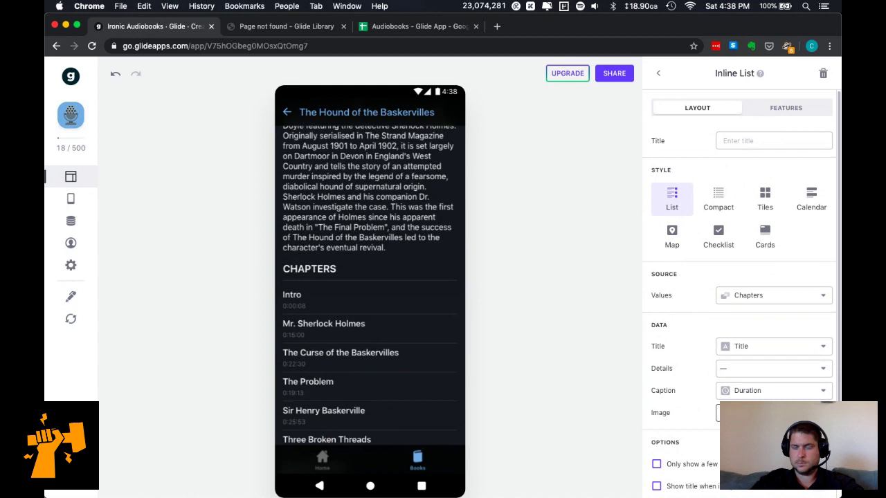
{"action": "left_click", "coordinate": [720, 413]}
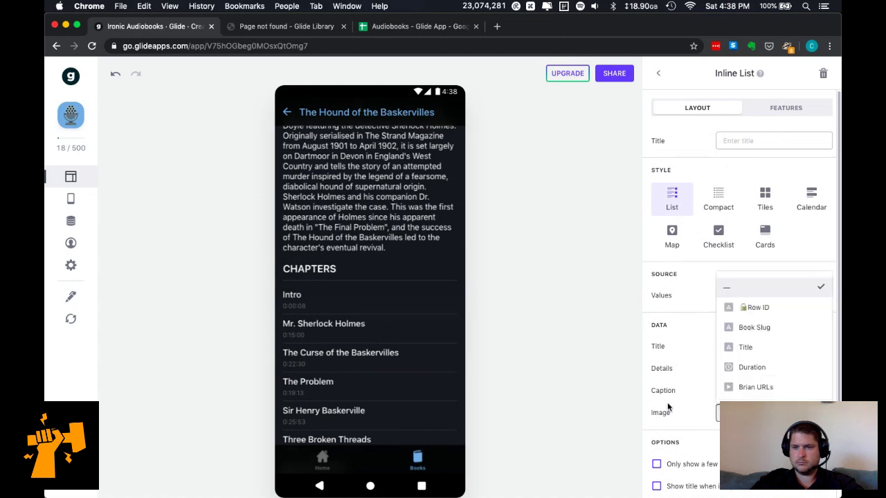
{"action": "left_click", "coordinate": [617, 390]}
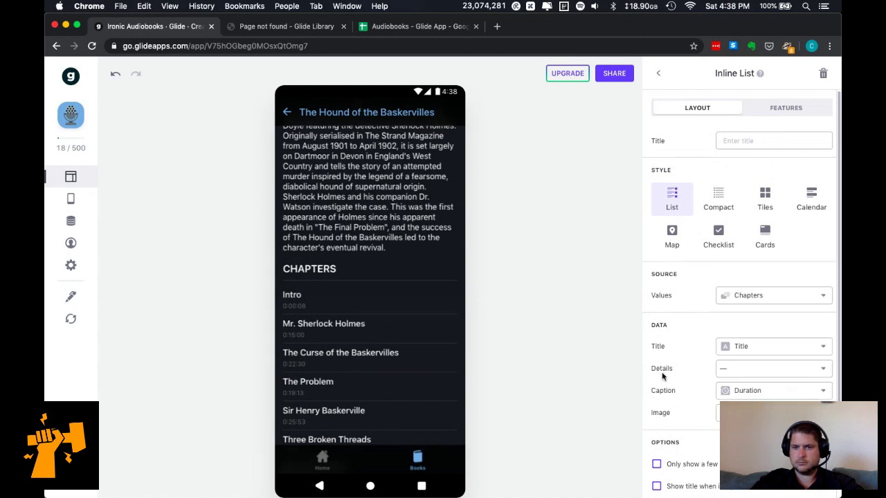
{"action": "left_click", "coordinate": [772, 239]}
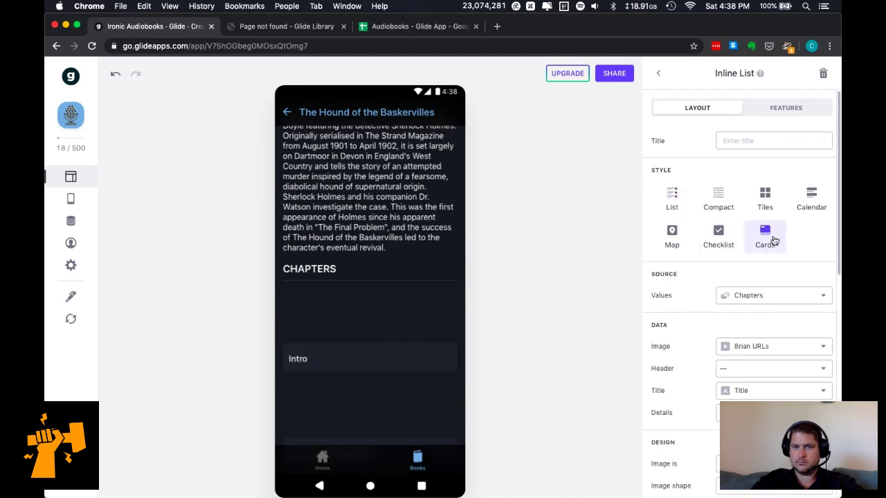
{"action": "left_click", "coordinate": [720, 239]}
{"action": "left_click", "coordinate": [674, 237]}
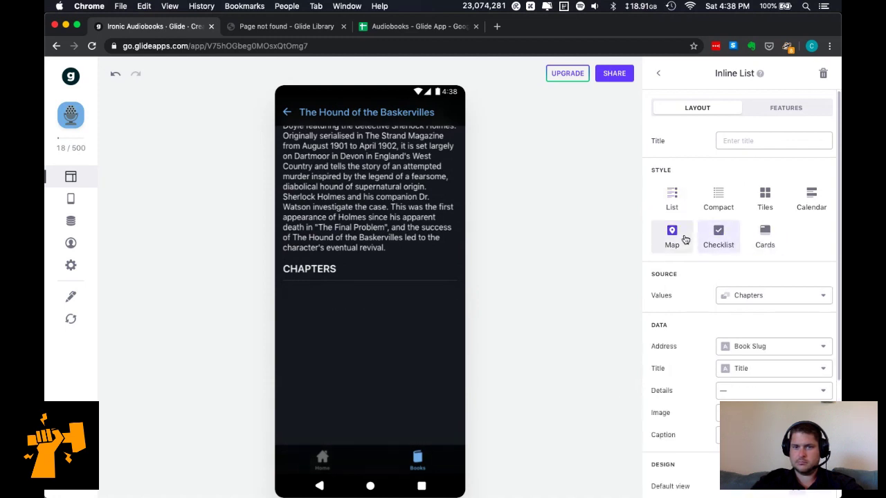
{"action": "left_click", "coordinate": [717, 200]}
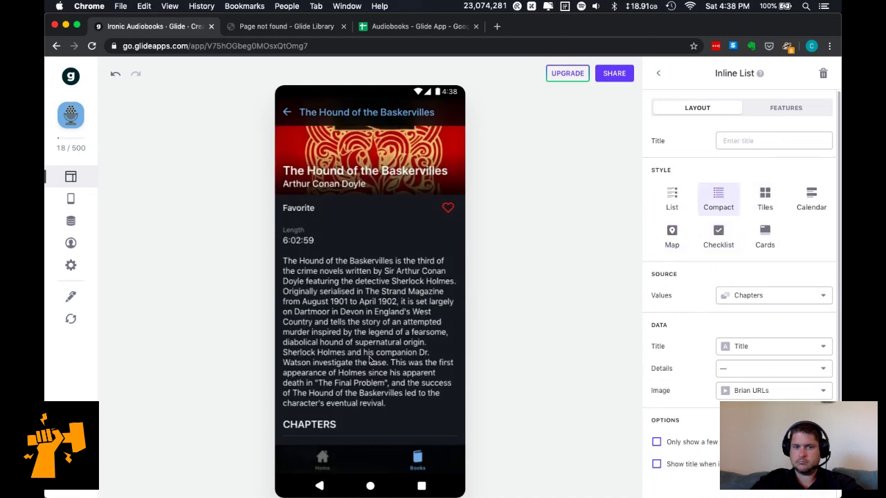
Set the list's Image to none and its Details to the Duration column.
{"action": "scroll", "coordinate": [369, 360], "scroll_direction": "down", "scroll_amount": 3}
{"action": "scroll", "coordinate": [369, 360], "scroll_direction": "down", "scroll_amount": 2}
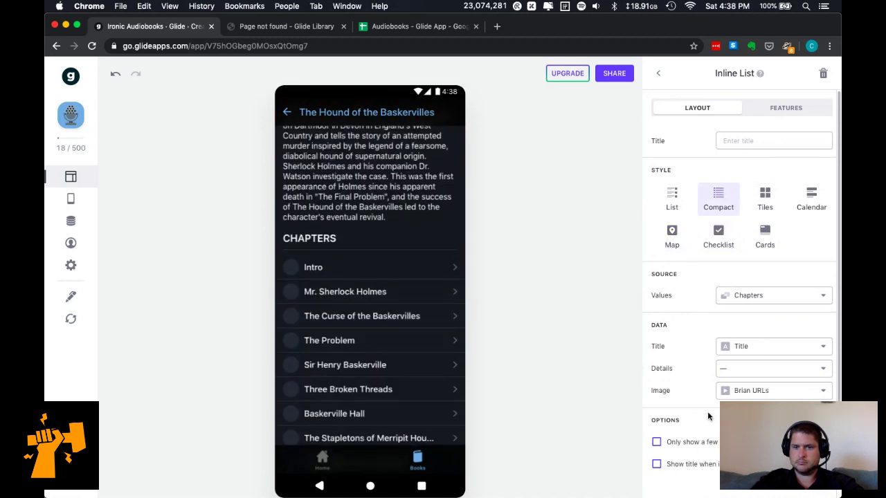
{"action": "scroll", "coordinate": [720, 401], "scroll_direction": "down", "scroll_amount": 1}
{"action": "left_click", "coordinate": [770, 370]}
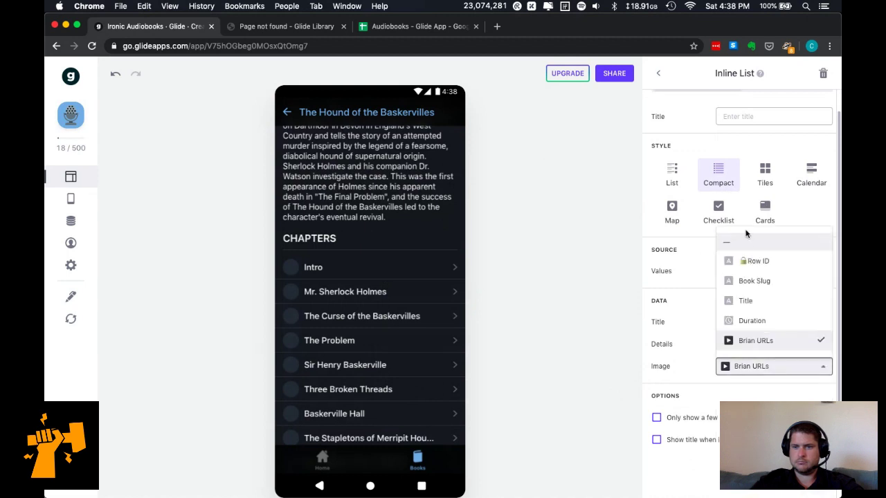
{"action": "left_click", "coordinate": [747, 240]}
{"action": "left_click", "coordinate": [728, 355]}
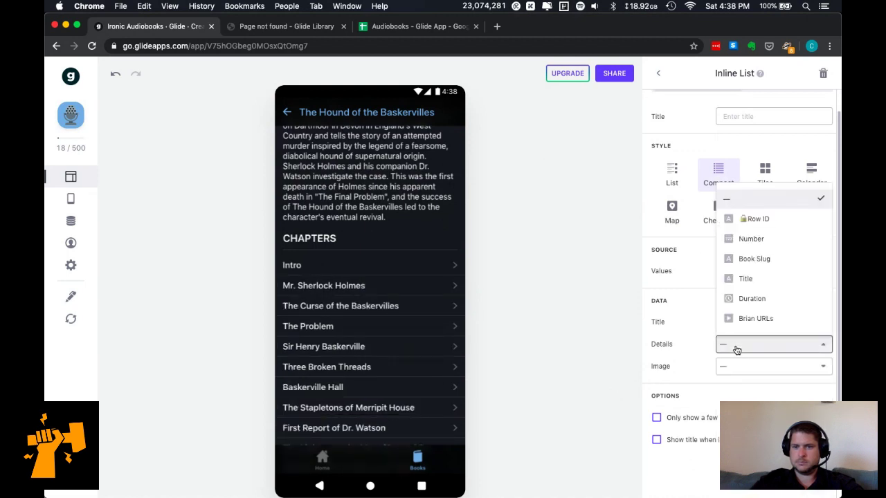
{"action": "left_click", "coordinate": [744, 300]}
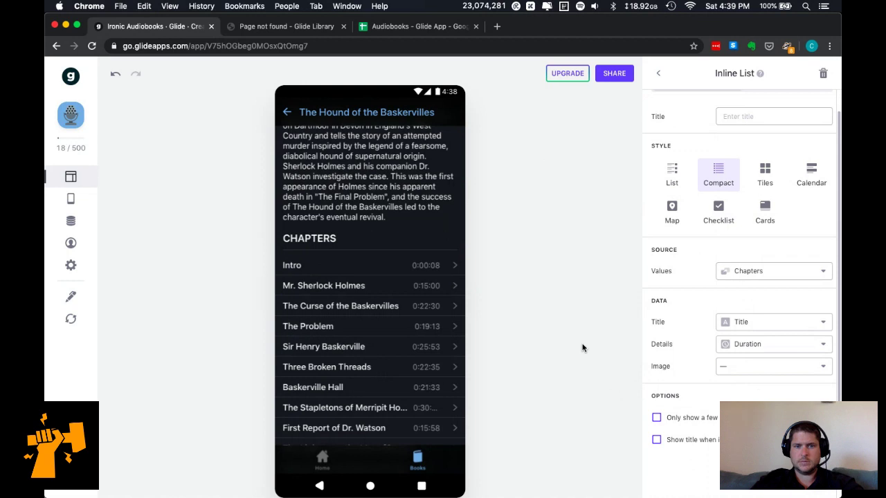
{"action": "scroll", "coordinate": [407, 352], "scroll_direction": "down", "scroll_amount": 4}
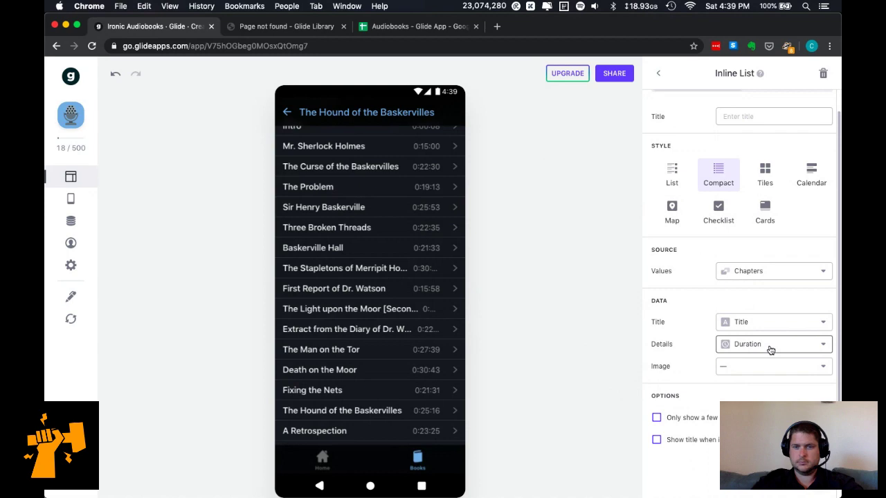
{"action": "left_click", "coordinate": [391, 28]}
Select the Duration cells E2:E17 and open the hound chapter durations file in TextWrangler.
{"action": "left_click", "coordinate": [564, 162]}
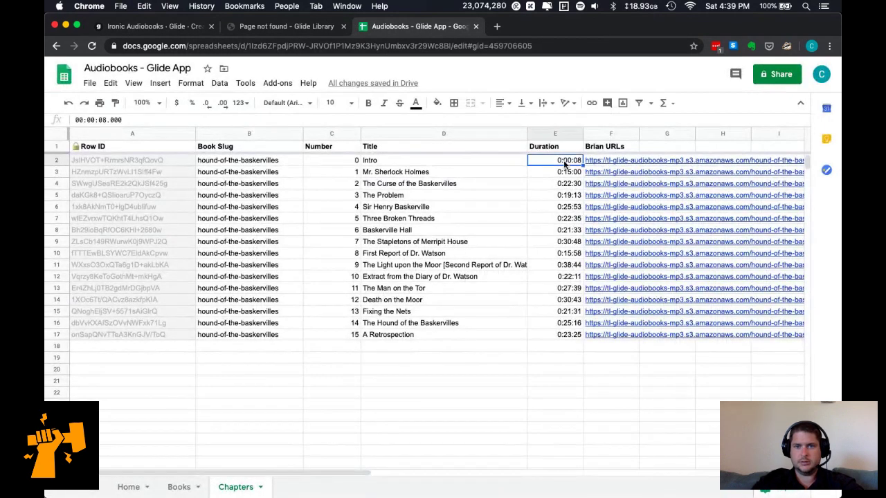
{"action": "left_click", "coordinate": [564, 335], "text": "shift"}
{"action": "key", "text": "super+Tab"}
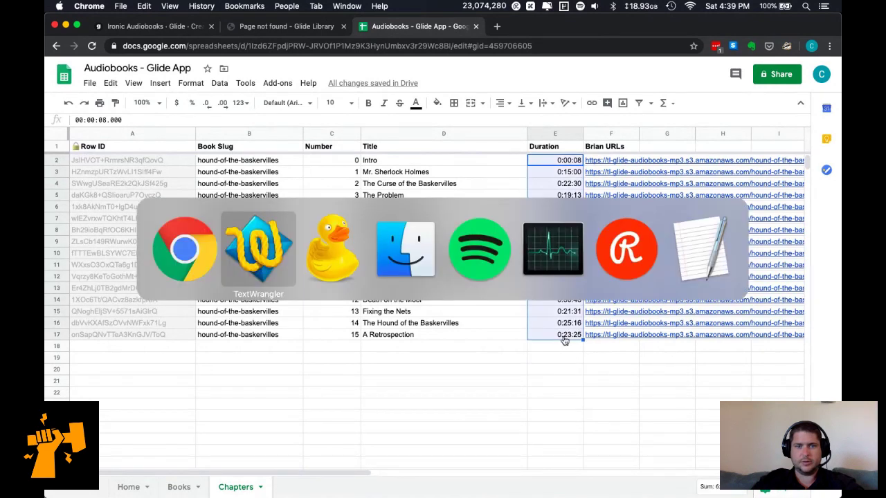
{"action": "left_click", "coordinate": [84, 59]}
{"action": "left_click", "coordinate": [90, 51]}
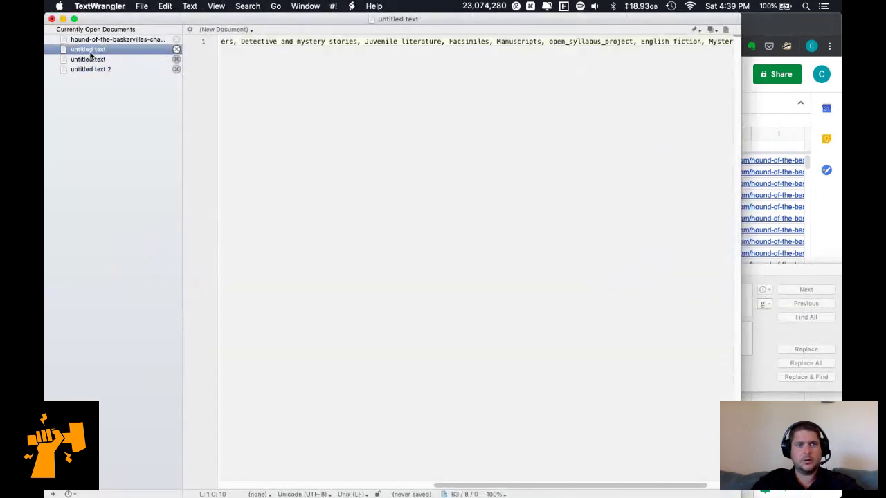
{"action": "left_click", "coordinate": [109, 39]}
Undo back to durations without the leading '00:', copy them, and paste into the Duration column.
{"action": "key", "text": "super+z"}
{"action": "key", "text": "super+z"}
{"action": "key", "text": "super+z"}
{"action": "key", "text": "super+z"}
{"action": "key", "text": "super+z"}
{"action": "key", "text": "super+z"}
{"action": "key", "text": "super+z"}
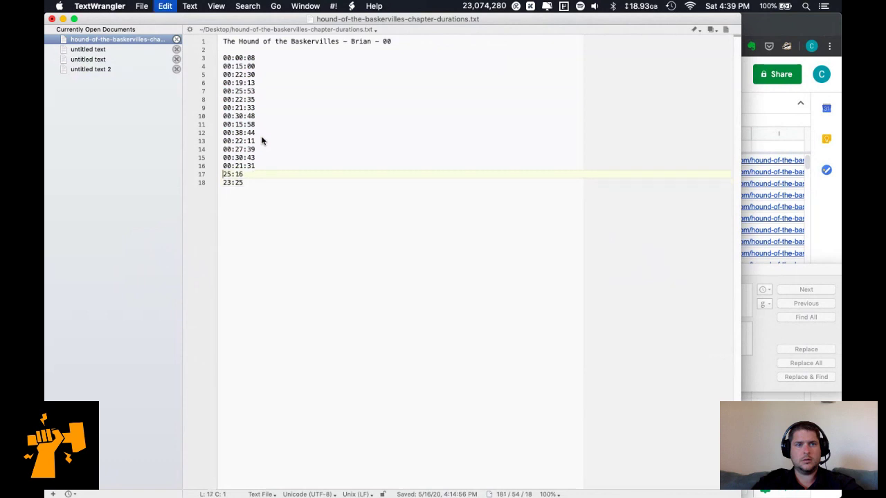
{"action": "key", "text": "super+z"}
{"action": "key", "text": "super+z"}
{"action": "key", "text": "super+z"}
{"action": "key", "text": "super+z"}
{"action": "key", "text": "super+z"}
{"action": "key", "text": "super+z"}
{"action": "key", "text": "super+z"}
{"action": "key", "text": "super+z"}
{"action": "key", "text": "super+z"}
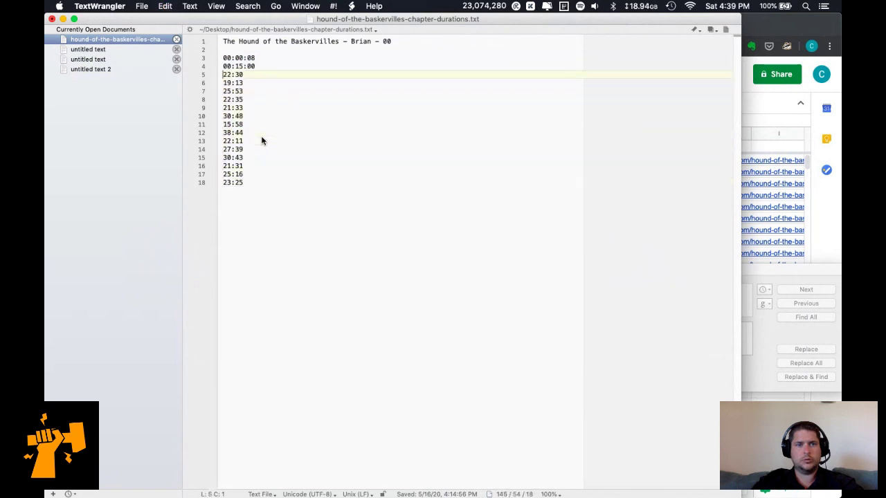
{"action": "key", "text": "super+z"}
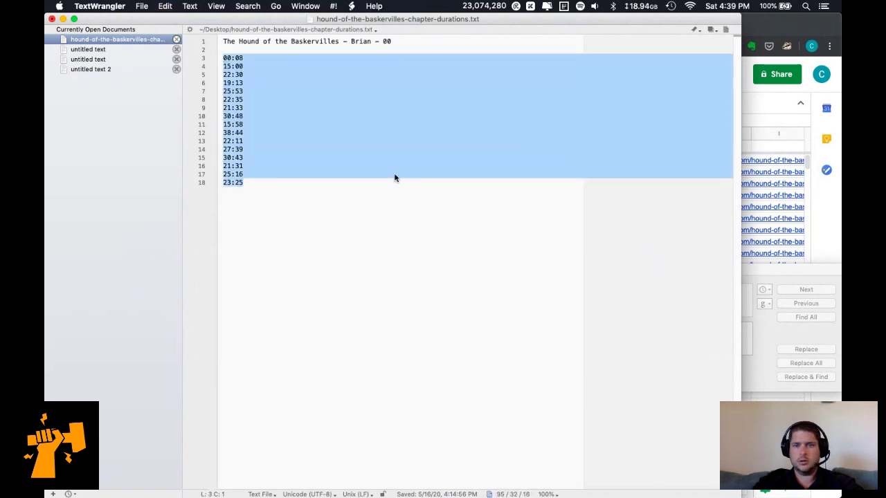
{"action": "key", "text": "super+c"}
{"action": "key", "text": "super+Tab"}
{"action": "key", "text": "super+v"}
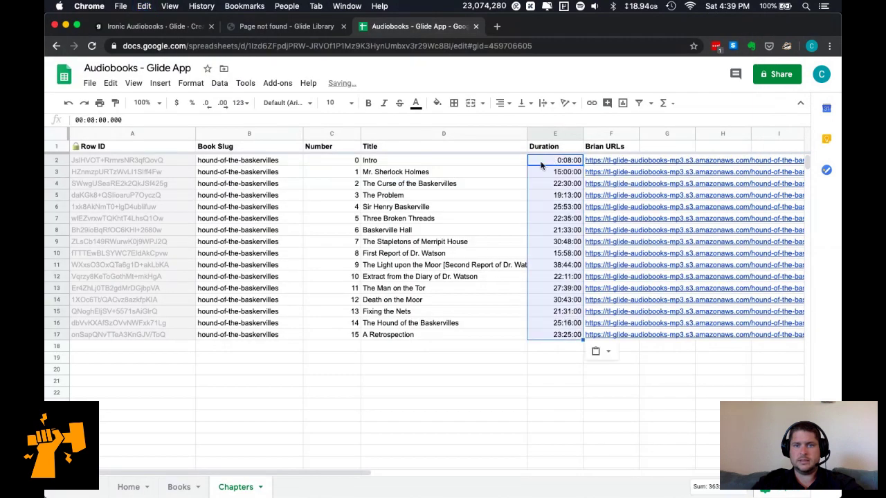
Format the whole Duration column as Plain text.
{"action": "left_click", "coordinate": [554, 140]}
{"action": "right_click", "coordinate": [555, 139]}
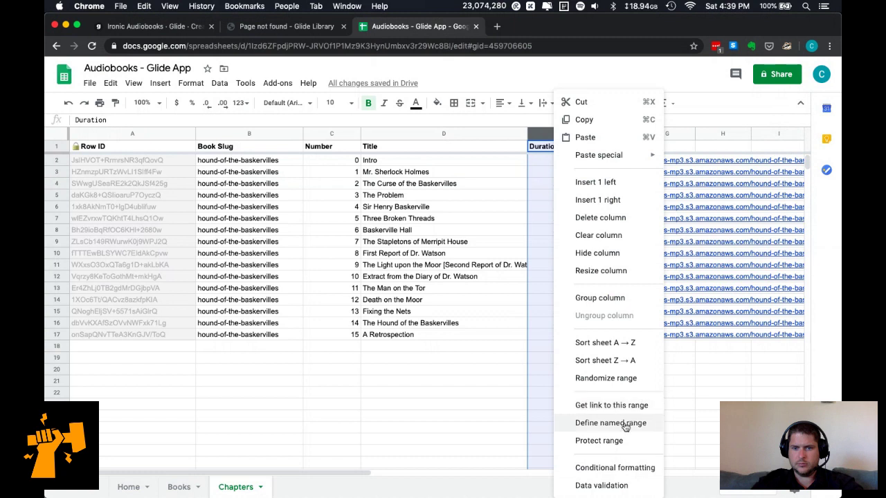
{"action": "left_click", "coordinate": [219, 83]}
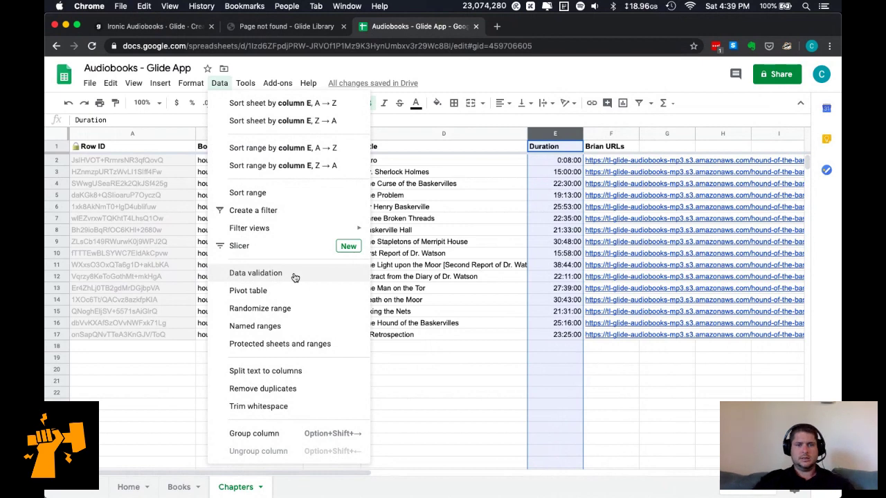
{"action": "mouse_move", "coordinate": [198, 86]}
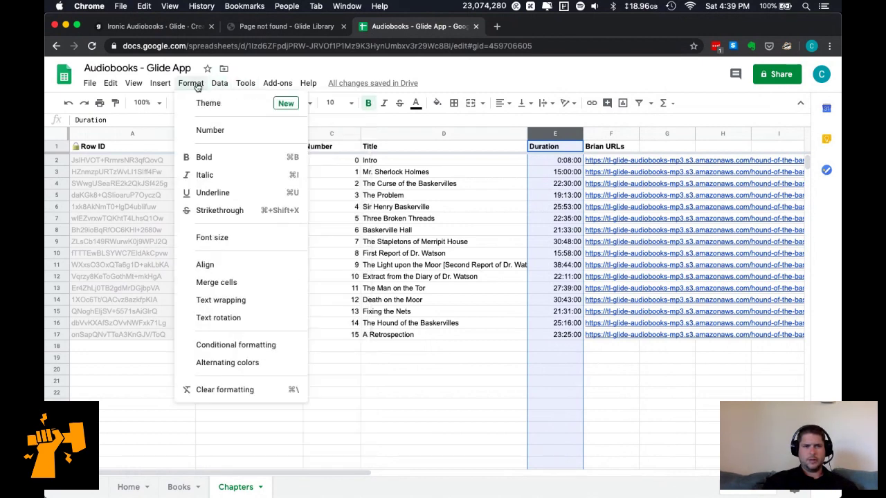
{"action": "mouse_move", "coordinate": [226, 133]}
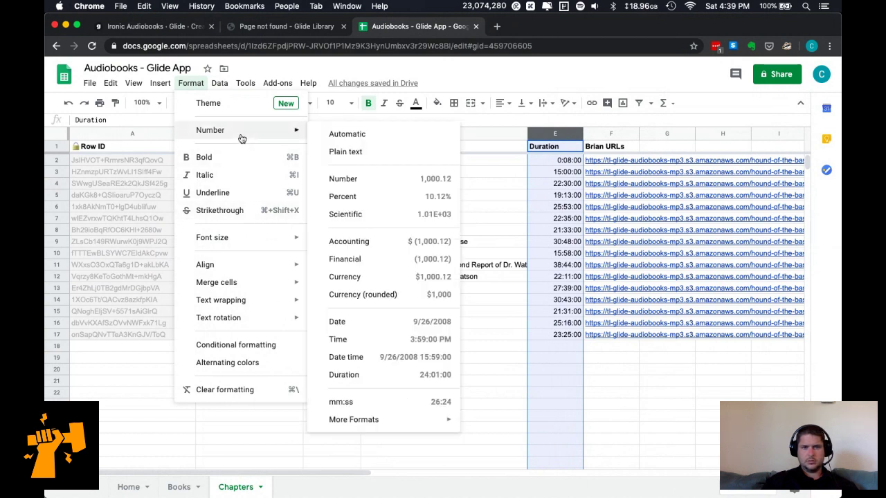
{"action": "left_click", "coordinate": [450, 149]}
Re-paste the durations from E2 so they read as mm:ss, like 00:08 and 15:00.
{"action": "left_click", "coordinate": [556, 157]}
{"action": "key", "text": "ctrl+v"}
{"action": "left_click", "coordinate": [555, 416]}
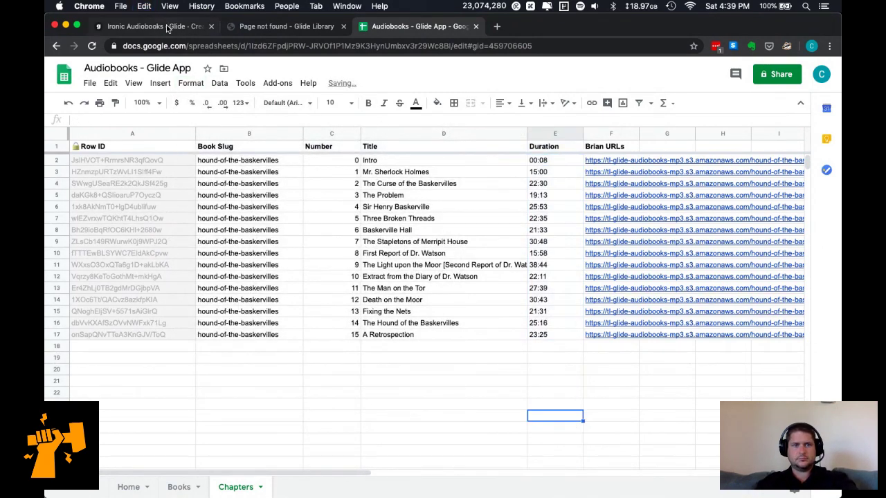
{"action": "left_click", "coordinate": [173, 26]}
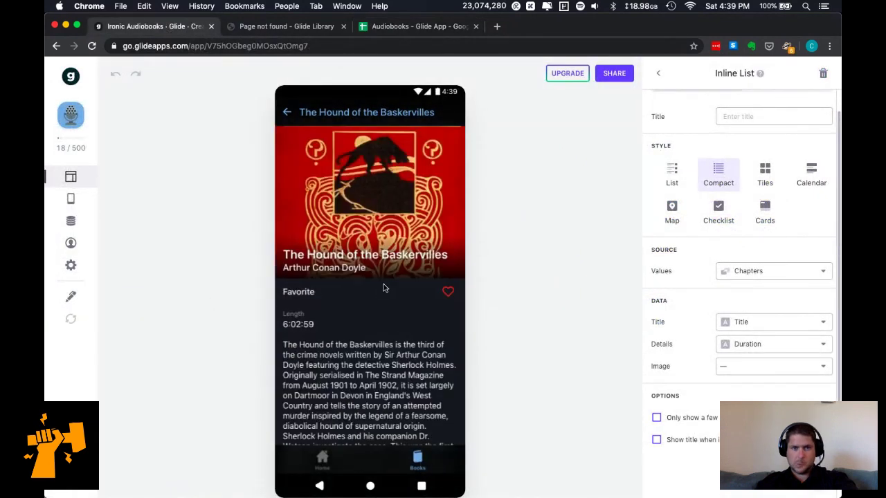
Scroll to the Chapters list in the preview and open the Death on the Moor chapter.
{"action": "scroll", "coordinate": [384, 287], "scroll_direction": "down", "scroll_amount": 5}
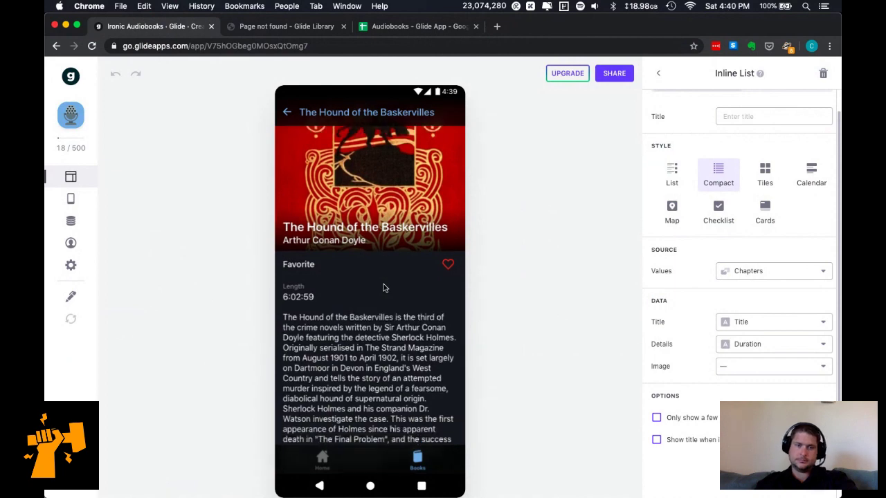
{"action": "scroll", "coordinate": [384, 288], "scroll_direction": "down", "scroll_amount": 7}
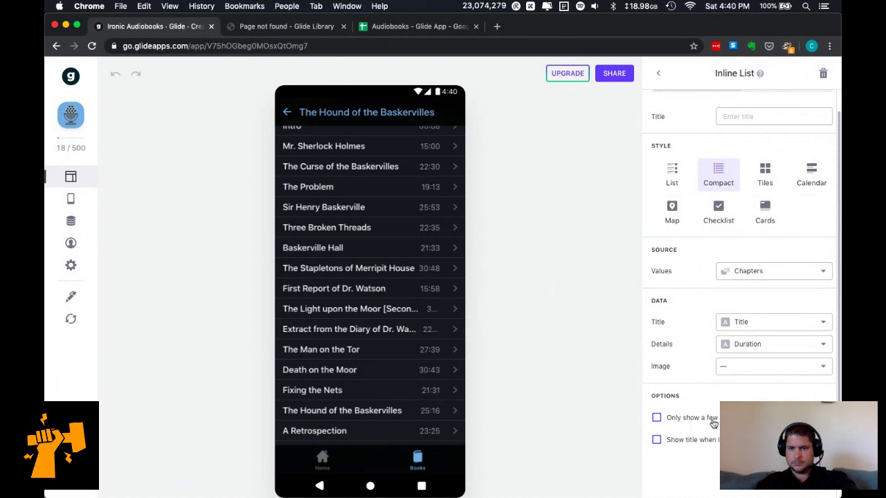
{"action": "left_click", "coordinate": [706, 443]}
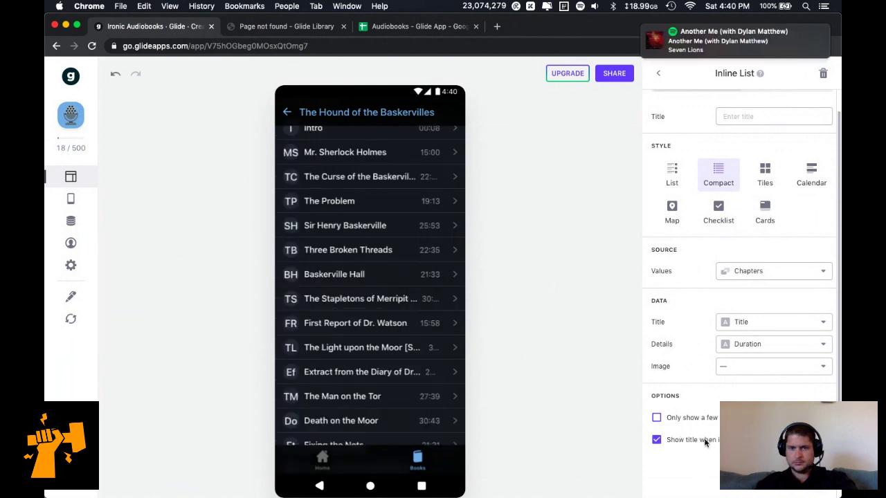
{"action": "left_click", "coordinate": [706, 443]}
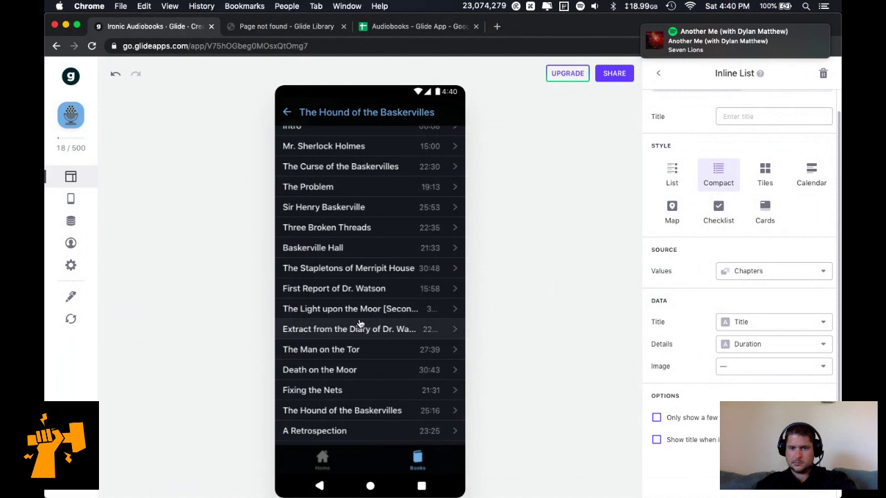
{"action": "scroll", "coordinate": [360, 323], "scroll_direction": "up", "scroll_amount": 3}
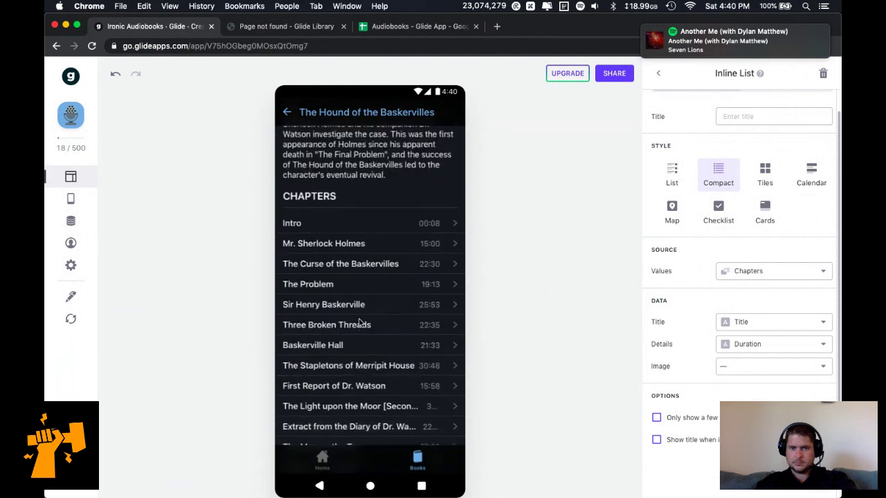
{"action": "scroll", "coordinate": [359, 324], "scroll_direction": "down", "scroll_amount": 3}
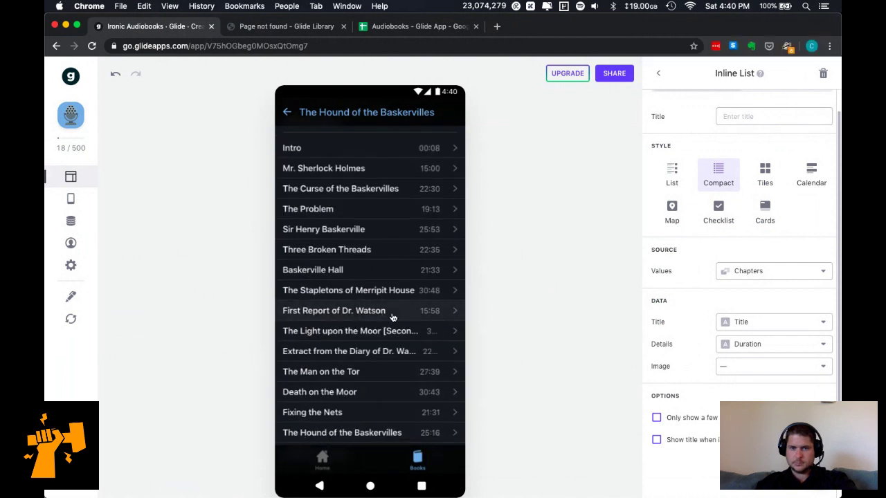
{"action": "scroll", "coordinate": [392, 318], "scroll_direction": "down", "scroll_amount": 2}
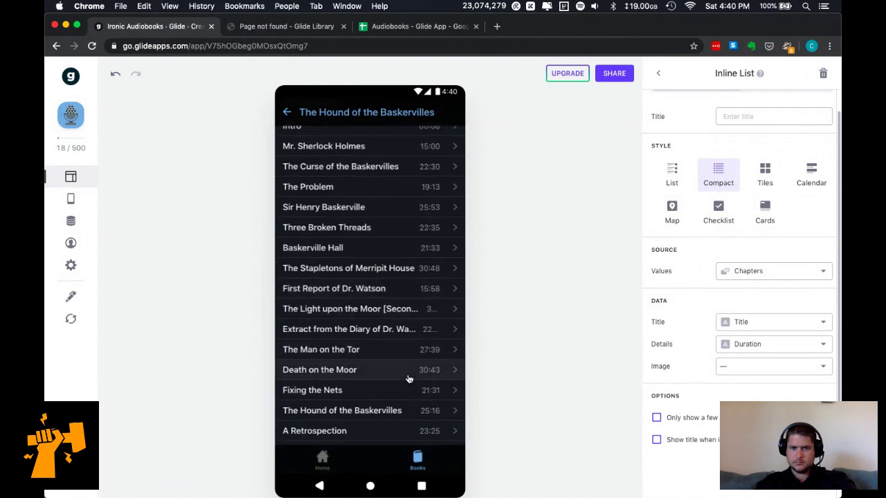
{"action": "left_click", "coordinate": [451, 370]}
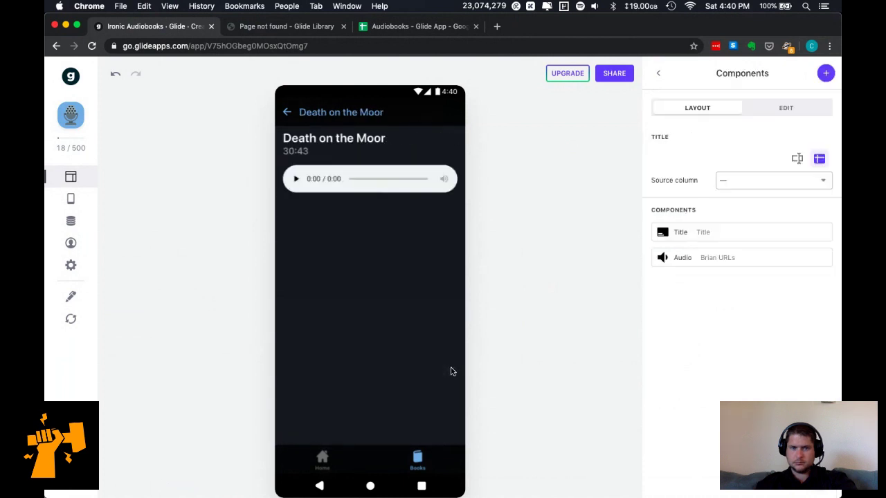
View the Baskerville Hall chapter, reload the sheet data, and open the Books table in the data editor.
{"action": "left_click", "coordinate": [287, 112]}
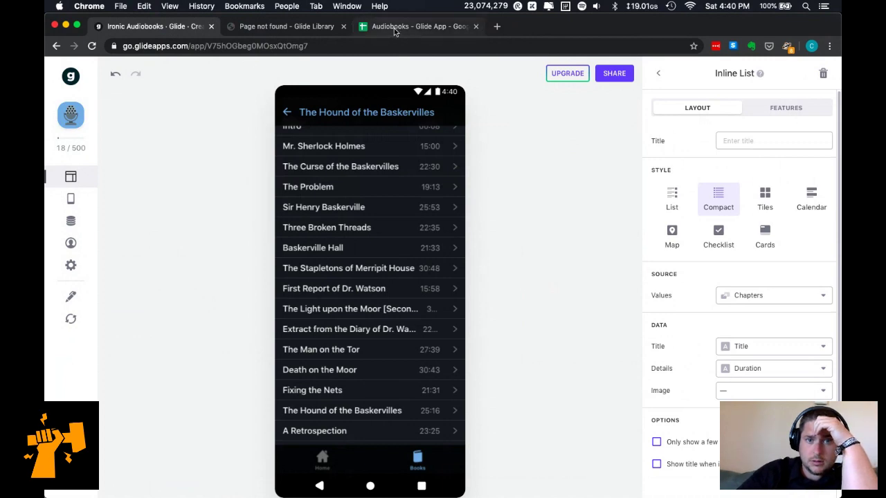
{"action": "left_click", "coordinate": [416, 33]}
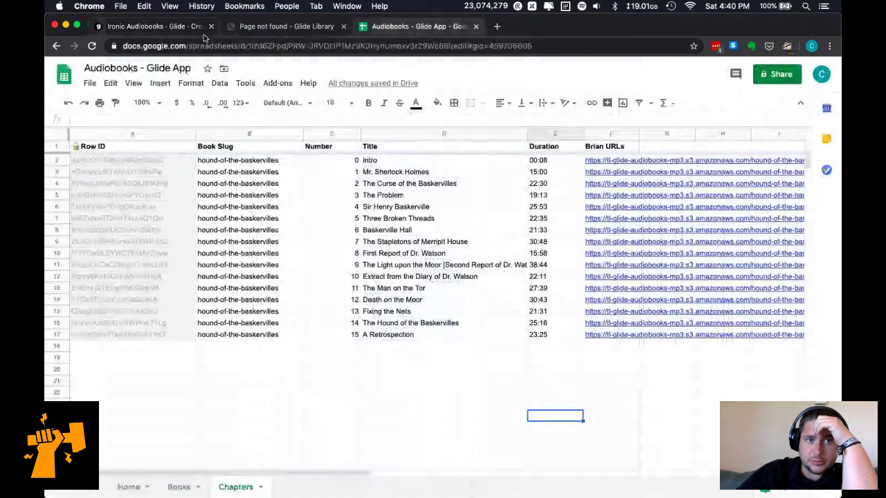
{"action": "left_click", "coordinate": [166, 27]}
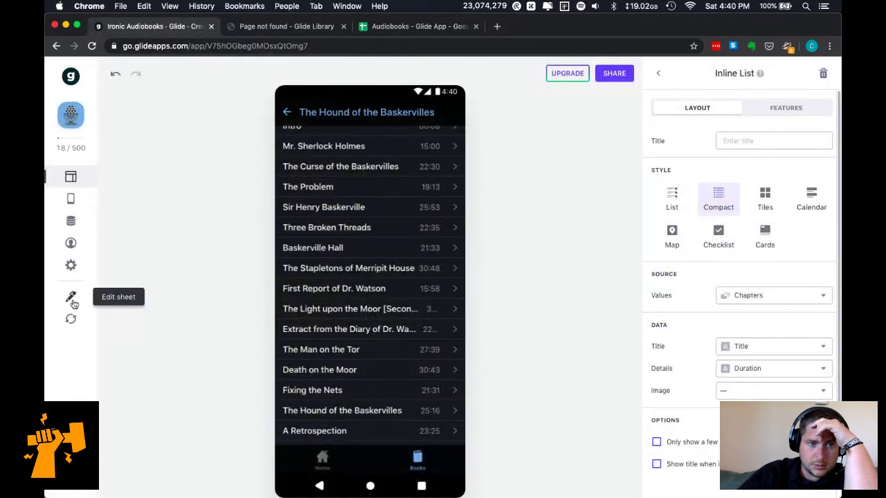
{"action": "left_click", "coordinate": [463, 250]}
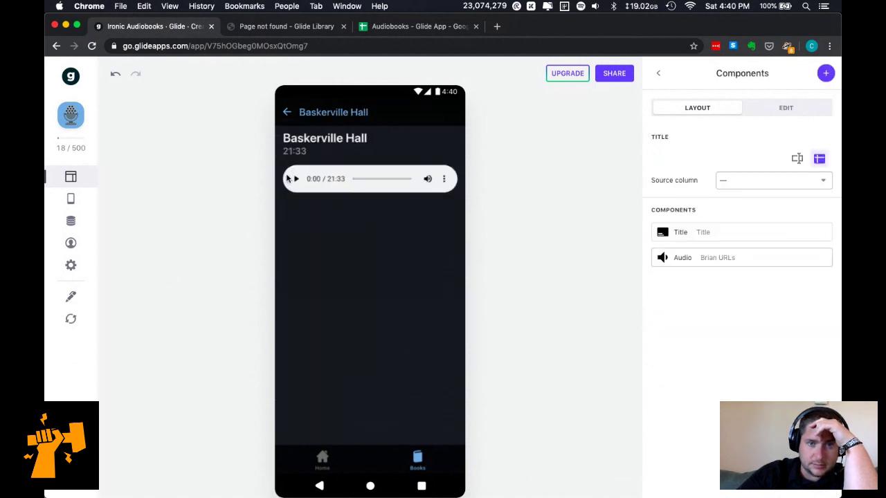
{"action": "left_click", "coordinate": [75, 327]}
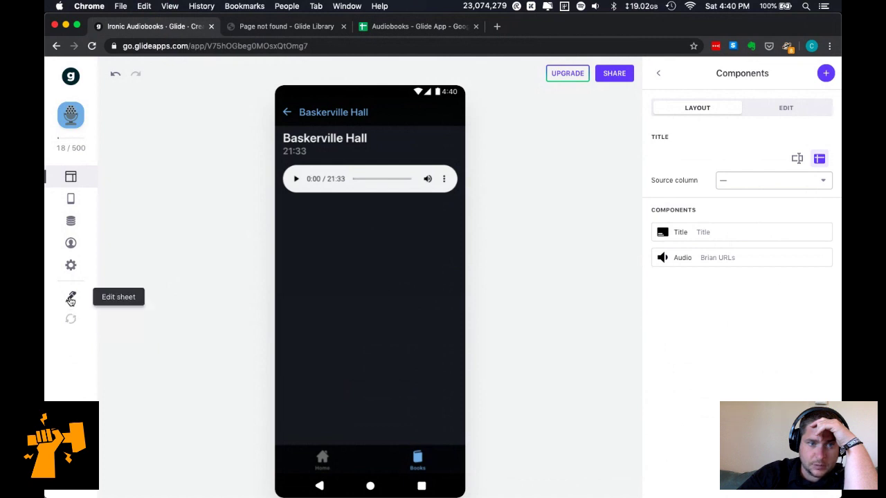
{"action": "left_click", "coordinate": [68, 229]}
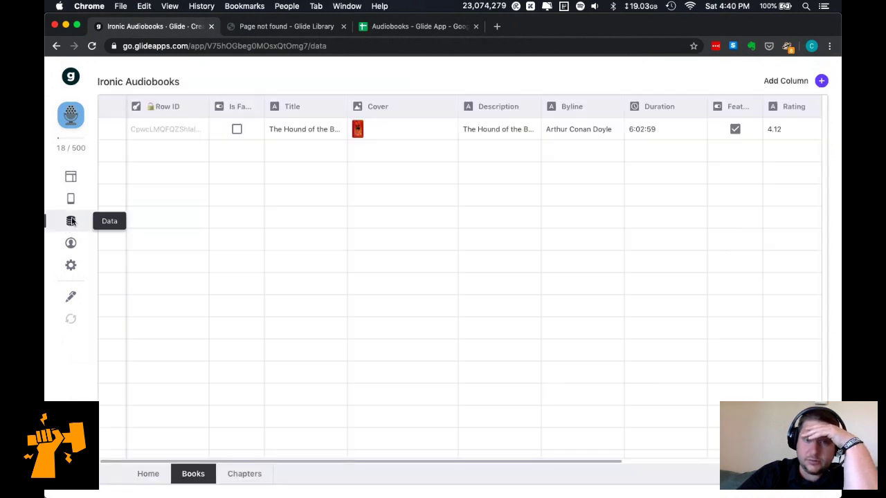
Show the Chapters table and add a new column labelled Book.
{"action": "left_click", "coordinate": [243, 472]}
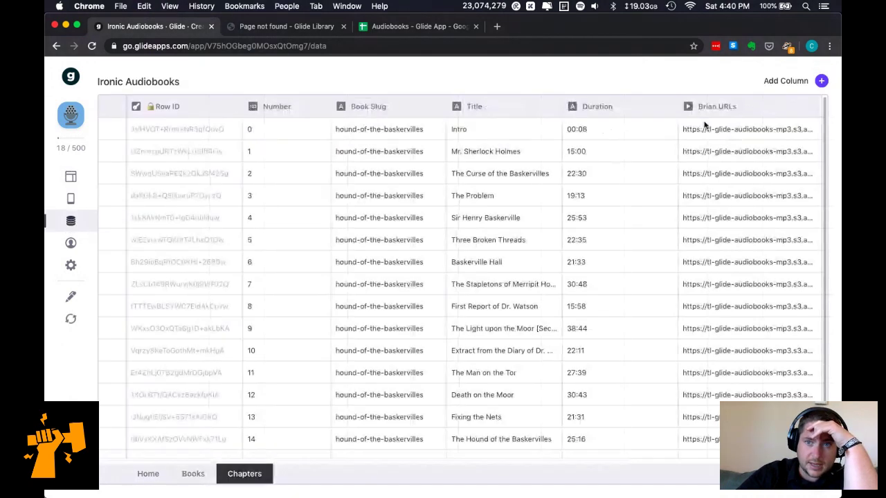
{"action": "left_click", "coordinate": [822, 81]}
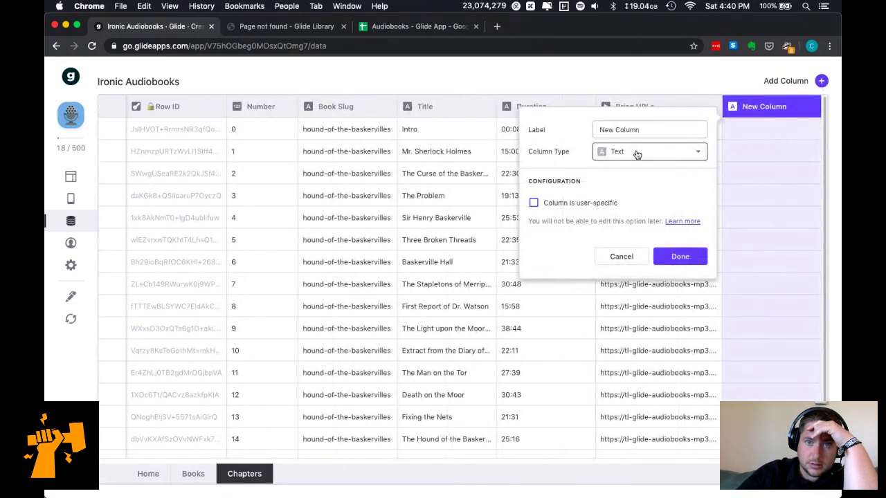
{"action": "left_click_drag", "start_coordinate": [648, 131], "coordinate": [528, 122]}
{"action": "type", "text": "Book"}
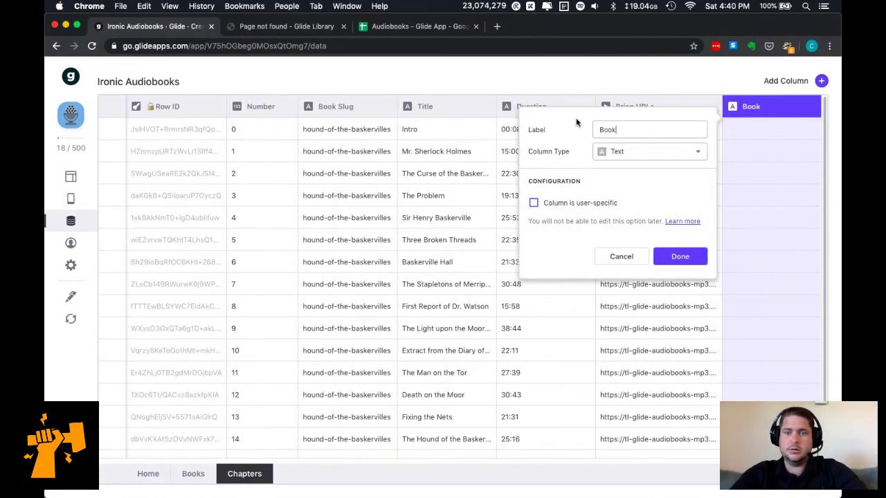
Set the Book column type to Relation, then cancel and discard the column.
{"action": "left_click", "coordinate": [644, 159]}
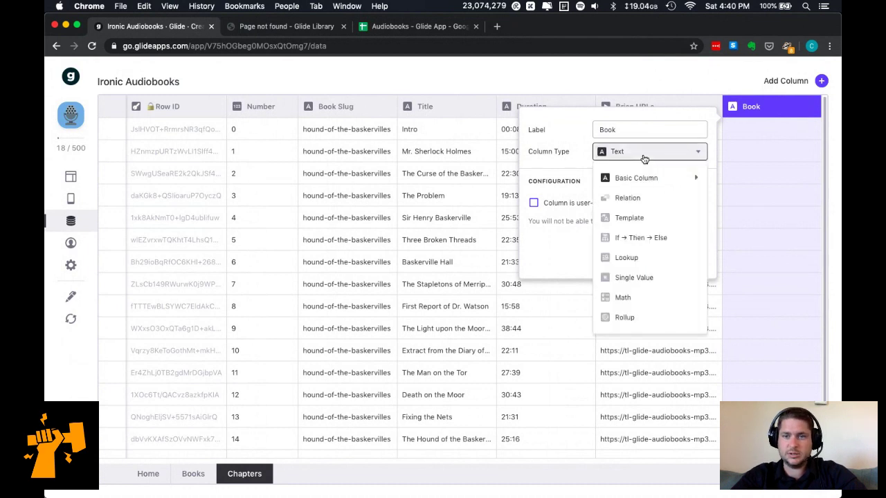
{"action": "mouse_move", "coordinate": [648, 180]}
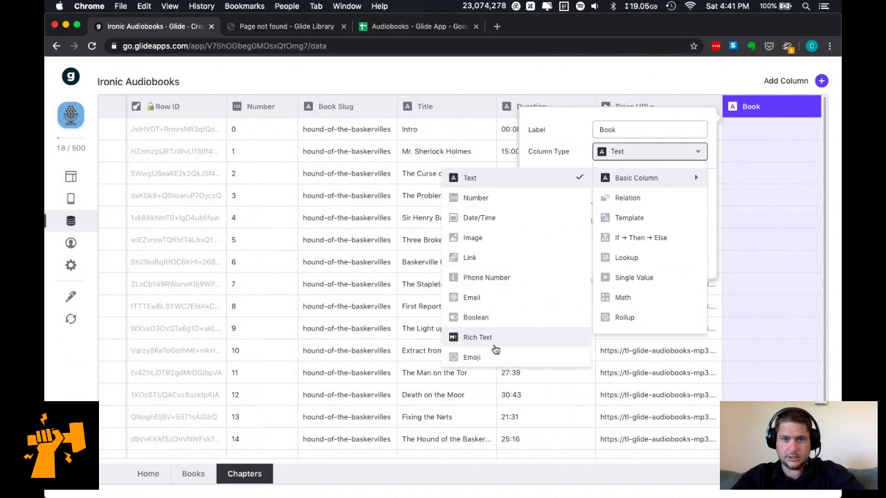
{"action": "left_click", "coordinate": [643, 209]}
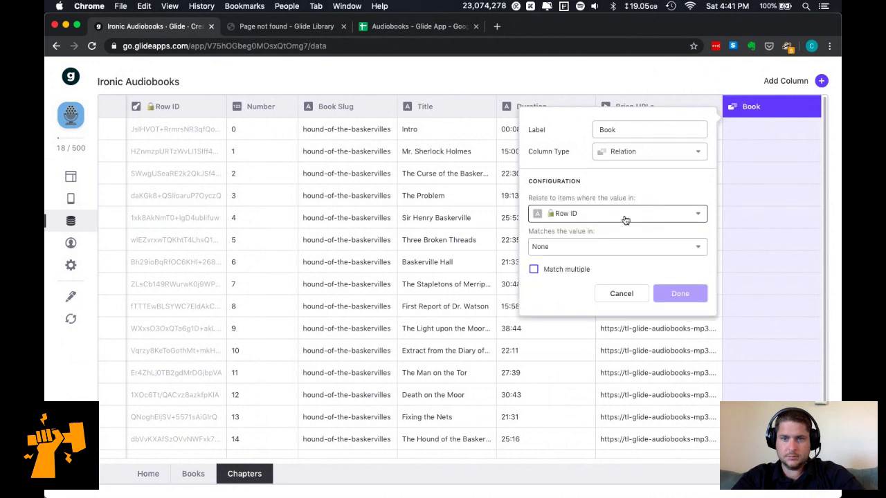
{"action": "left_click", "coordinate": [625, 220]}
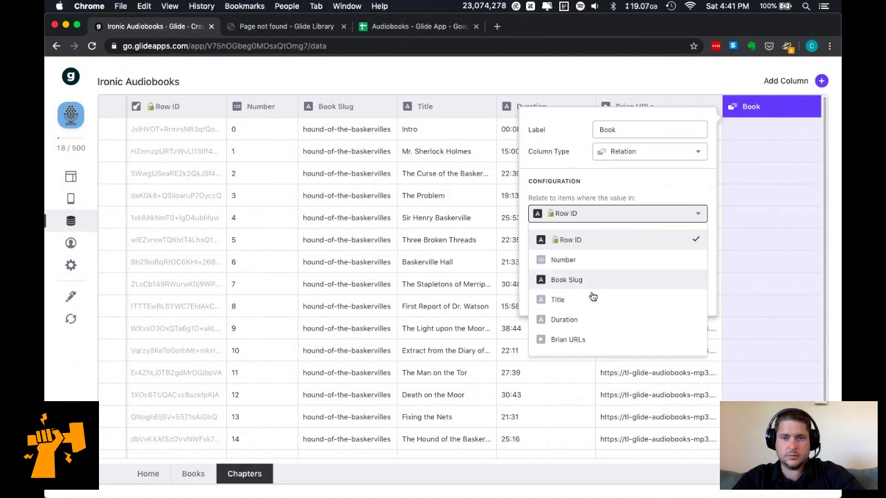
{"action": "left_click", "coordinate": [726, 61]}
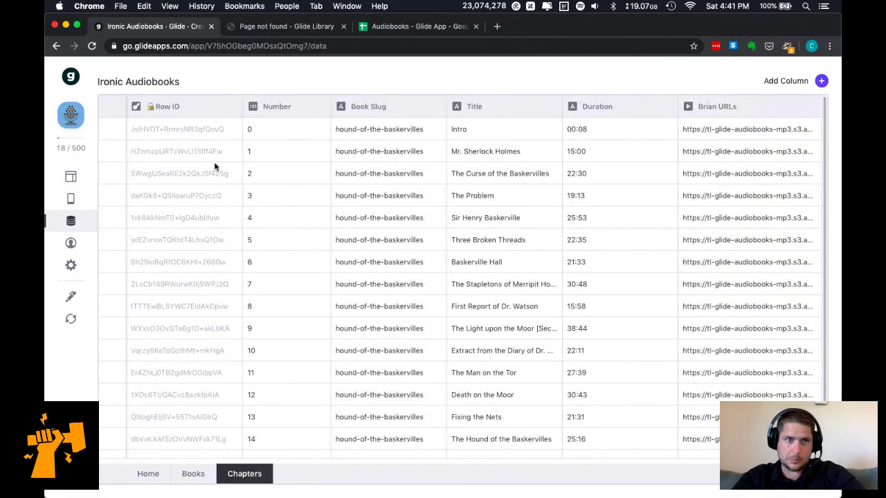
Check the book's Row ID in the Books table, then return to Chapters.
{"action": "left_click", "coordinate": [190, 476]}
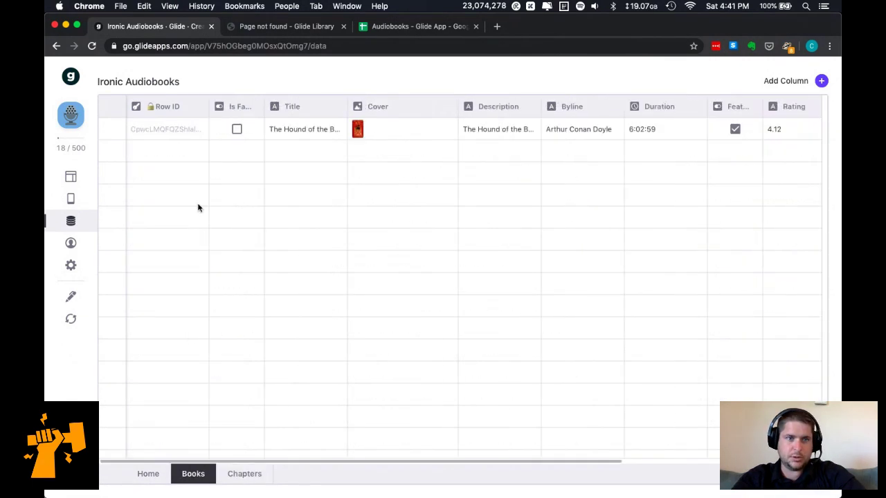
{"action": "left_click", "coordinate": [162, 129]}
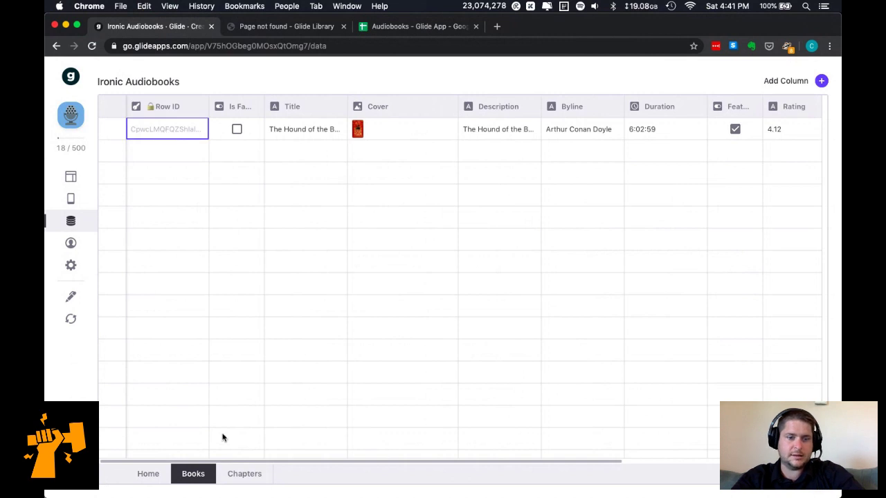
{"action": "left_click", "coordinate": [242, 475]}
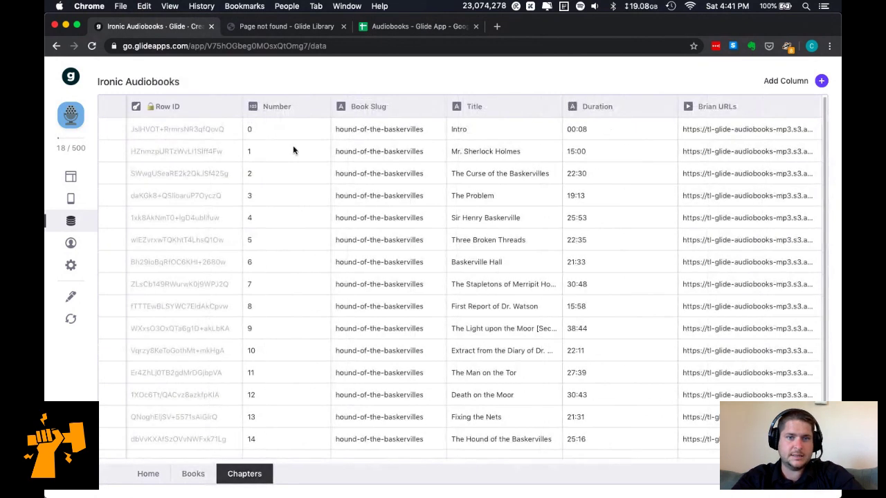
Edit the Book Slug column and change its label to Book ID.
{"action": "left_click", "coordinate": [434, 107]}
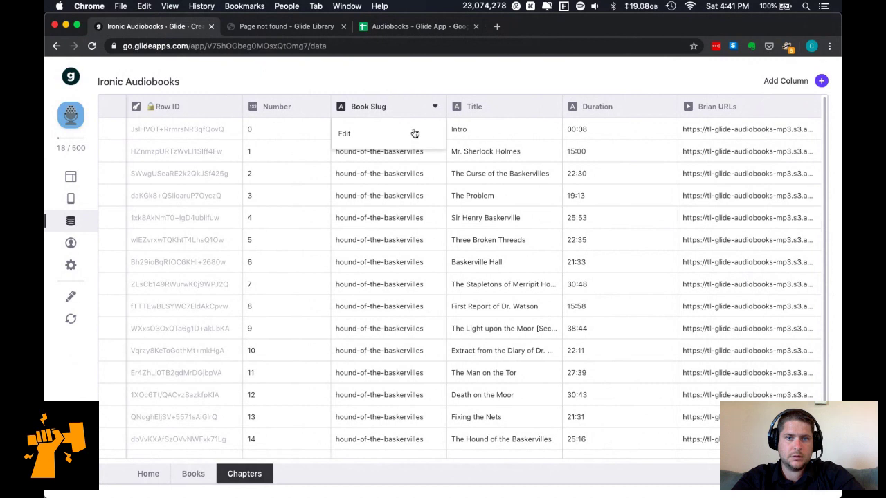
{"action": "left_click", "coordinate": [411, 133]}
{"action": "left_click", "coordinate": [587, 132]}
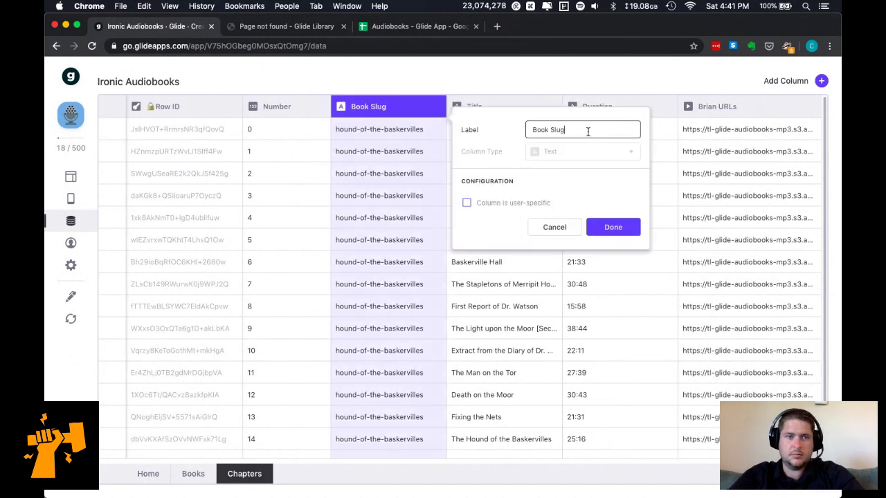
{"action": "left_click", "coordinate": [589, 148]}
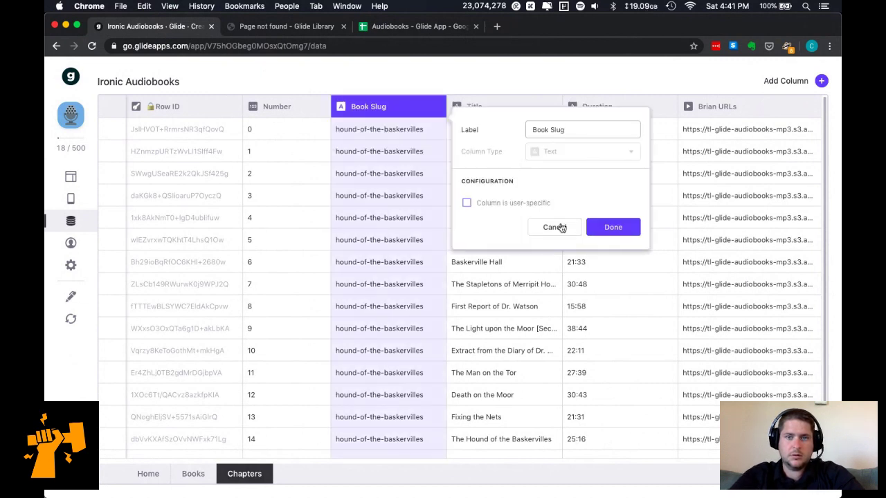
{"action": "left_click", "coordinate": [571, 133]}
{"action": "type", "text": "B"}
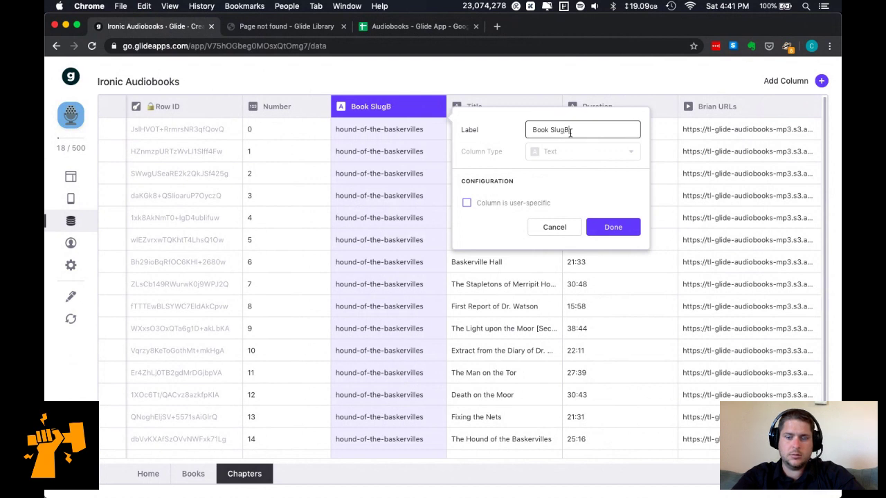
{"action": "key", "text": "super+a"}
{"action": "type", "text": "Book ID"}
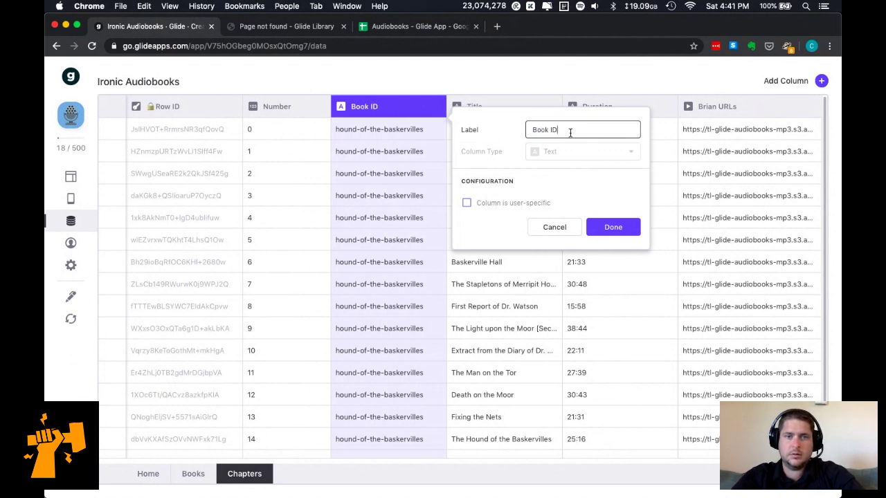
{"action": "left_click", "coordinate": [611, 229]}
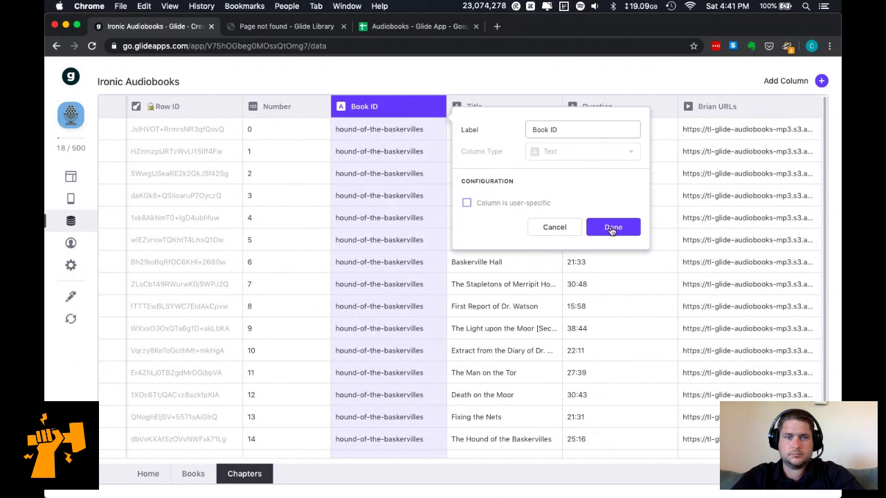
{"action": "key", "text": "Return"}
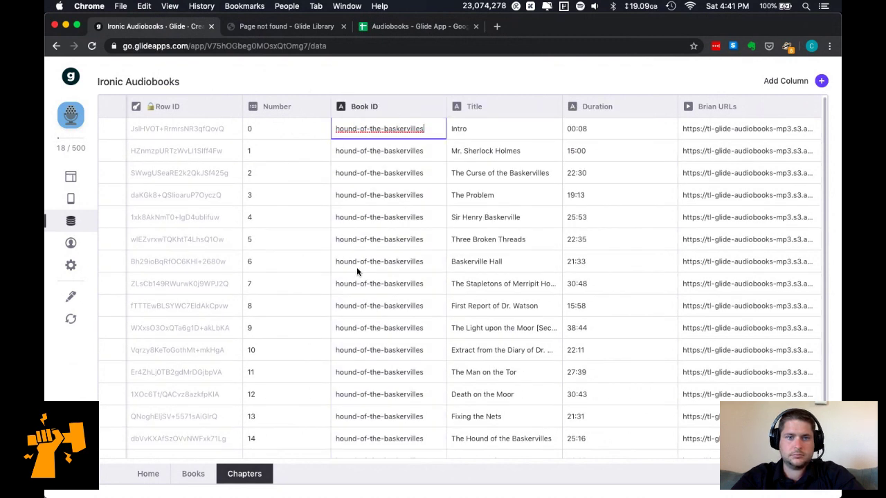
Inspect the last chapter's Book ID, then select the book's Row ID in Books.
{"action": "scroll", "coordinate": [357, 268], "scroll_direction": "down", "scroll_amount": 1}
{"action": "double_click", "coordinate": [387, 448]}
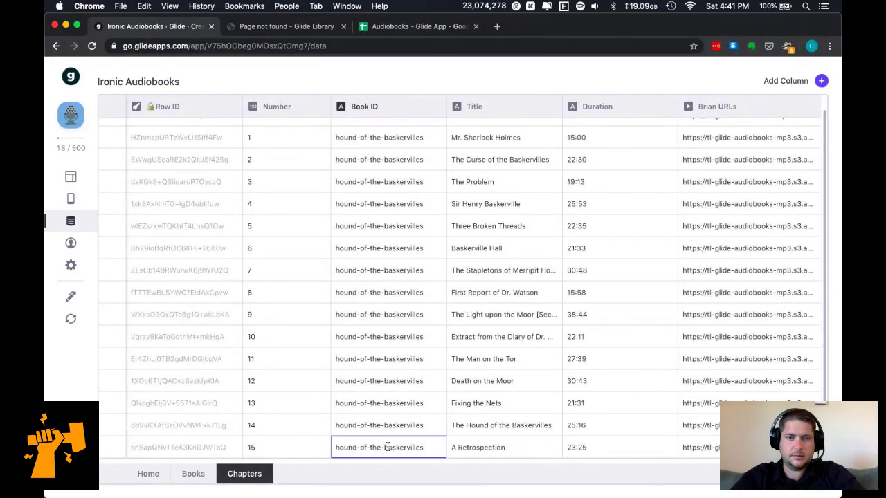
{"action": "scroll", "coordinate": [177, 134], "scroll_direction": "up", "scroll_amount": 1}
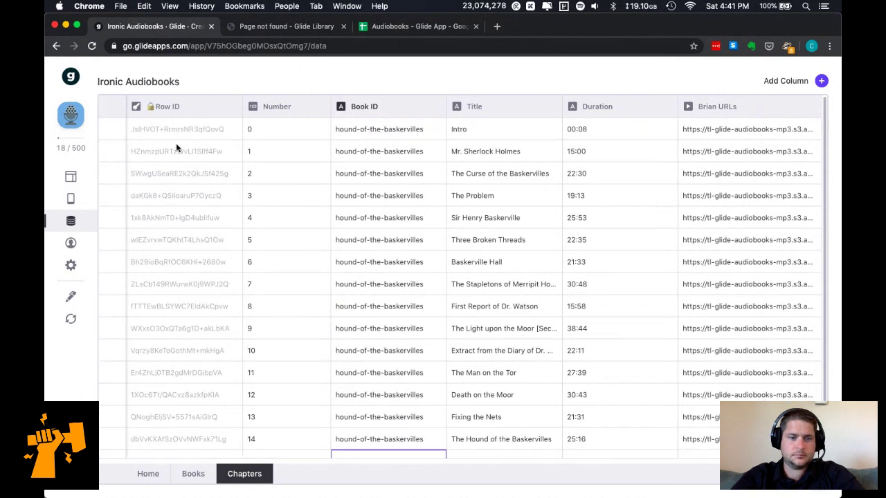
{"action": "left_click", "coordinate": [190, 485]}
{"action": "left_click", "coordinate": [181, 129]}
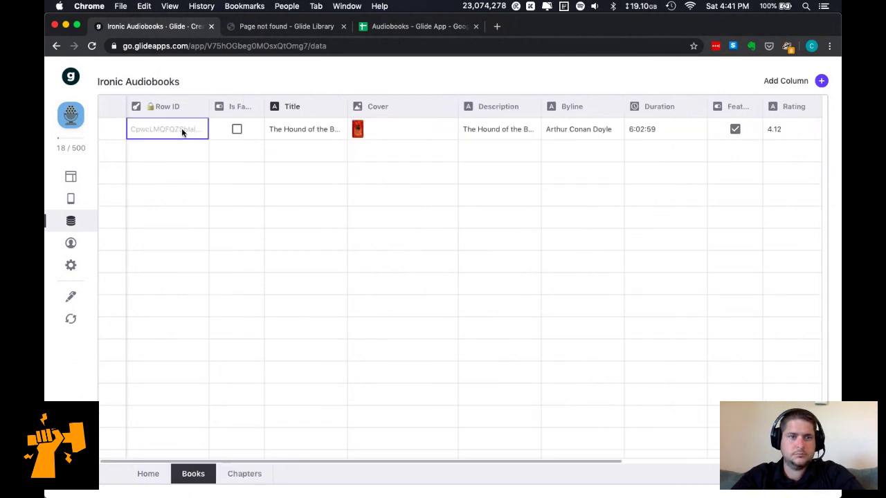
In the linked Google Sheet, copy the book's Row ID from Books!A2.
{"action": "left_click", "coordinate": [405, 27]}
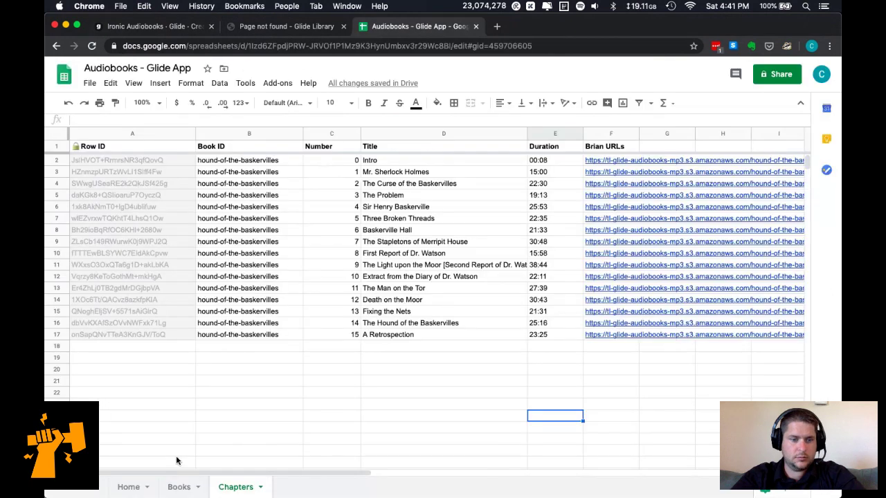
{"action": "left_click", "coordinate": [176, 484]}
{"action": "left_click", "coordinate": [121, 161]}
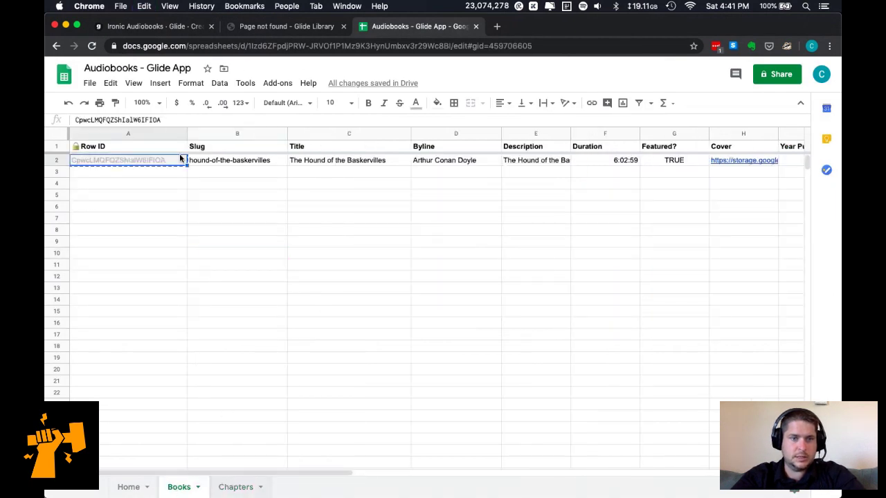
Paste the Row ID into Chapters B2:B17, then return to the Glide data editor.
{"action": "left_click", "coordinate": [236, 487]}
{"action": "left_click", "coordinate": [254, 160]}
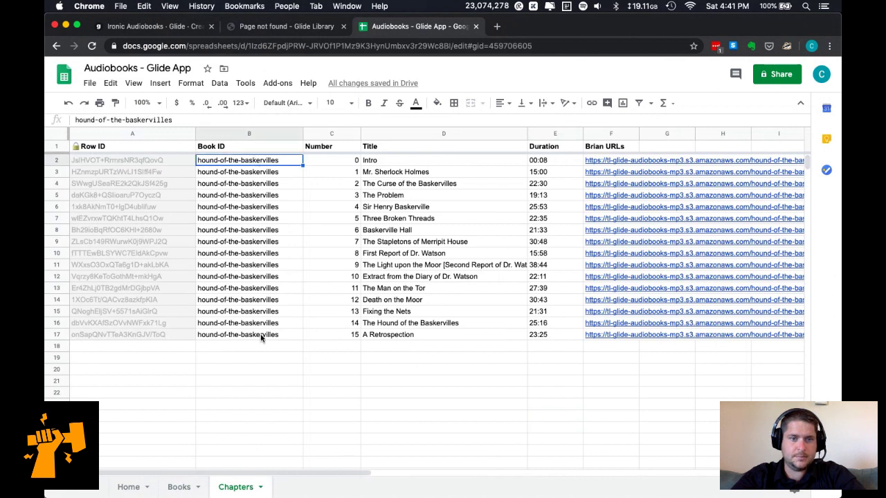
{"action": "left_click", "coordinate": [257, 338], "text": "shift"}
{"action": "type", "text": "CpwcLMQFZQZShlalW6IFIOA CpwcLMQFZQZShlalW6IFIOA CpwcLMQFZQZShlalW6IFIOA CpwcLMQFZQZShlalW6IFIOA CpwcLMQFZQZShlalW6IFIOA CpwcLMQFZQZShlalW6IFIOA CpwcLMQFZQZShlalW6IFIOA CpwcLMQFZQZShlalW6IFIOA CpwcLMQFZQZShlalW6IFIOA CpwcLMQFZQZShlalW6IFIOA CpwcLMQFZQZShlalW6IFIOA CpwcLMQFZQZShlalW6IFIOA CpwcLMQFZQZShlalW6IFIOA CpwcLMQFZQZShlalW6IFIOA CpwcLMQFZQZShlalW6IFIOA CpwcLMQFZQZShlalW6IFIOA"}
{"action": "left_click", "coordinate": [262, 374]}
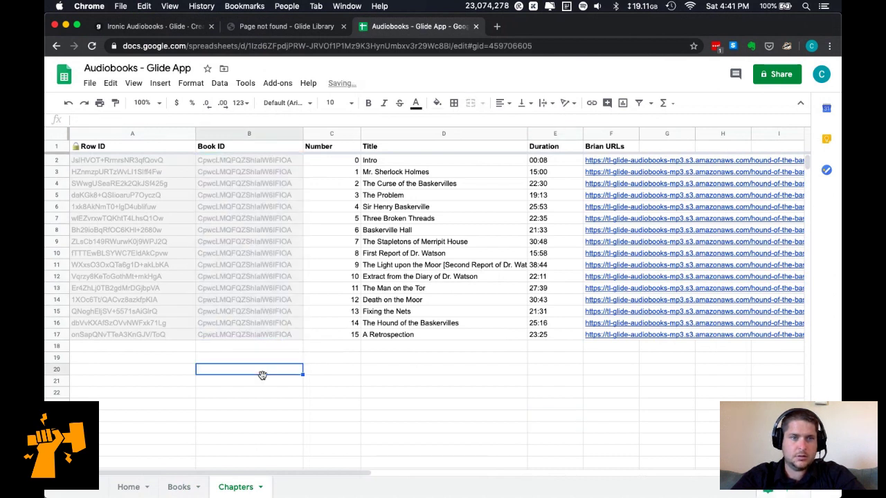
{"action": "left_click", "coordinate": [178, 486]}
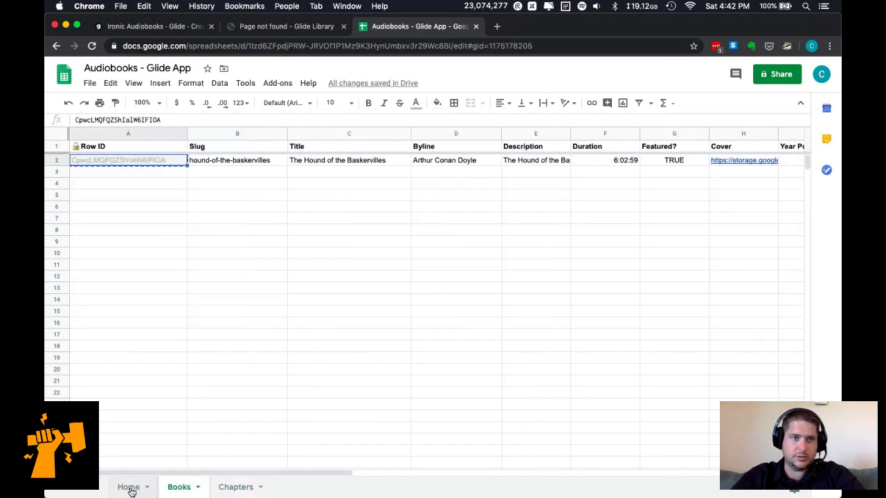
{"action": "left_click", "coordinate": [151, 28]}
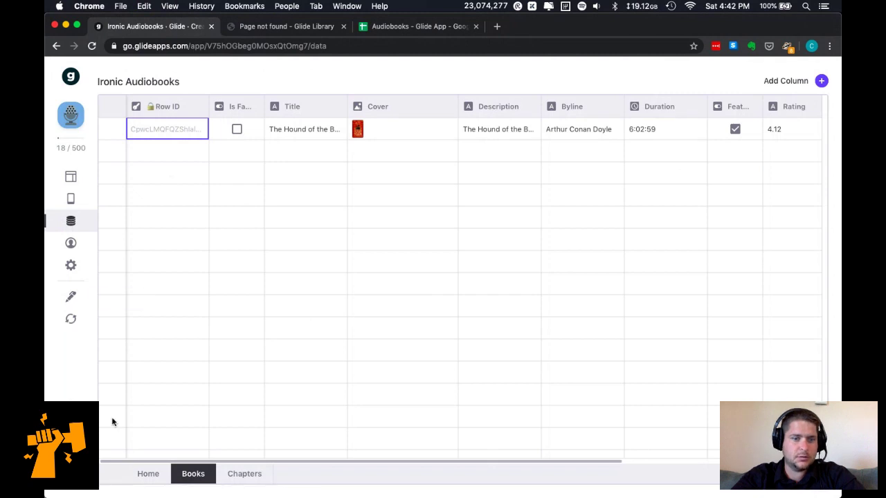
Reload the updated sheet data and move the Book ID column ahead of Number.
{"action": "left_click", "coordinate": [240, 476]}
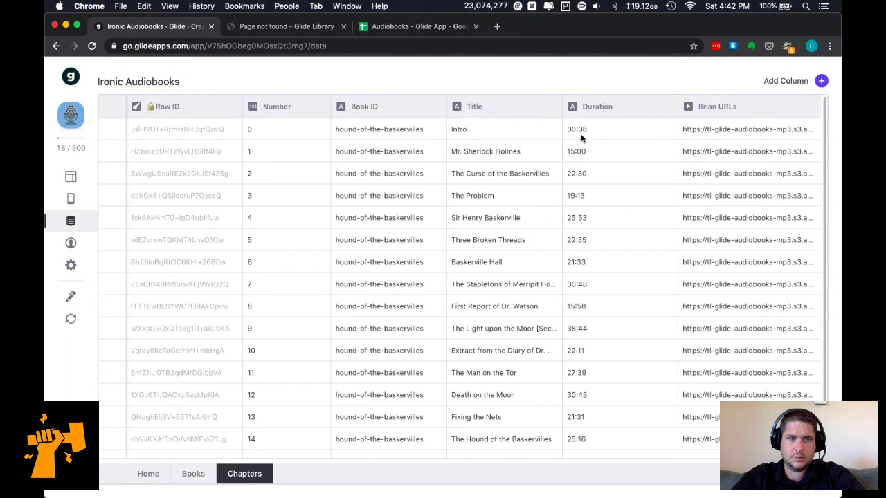
{"action": "left_click", "coordinate": [71, 319]}
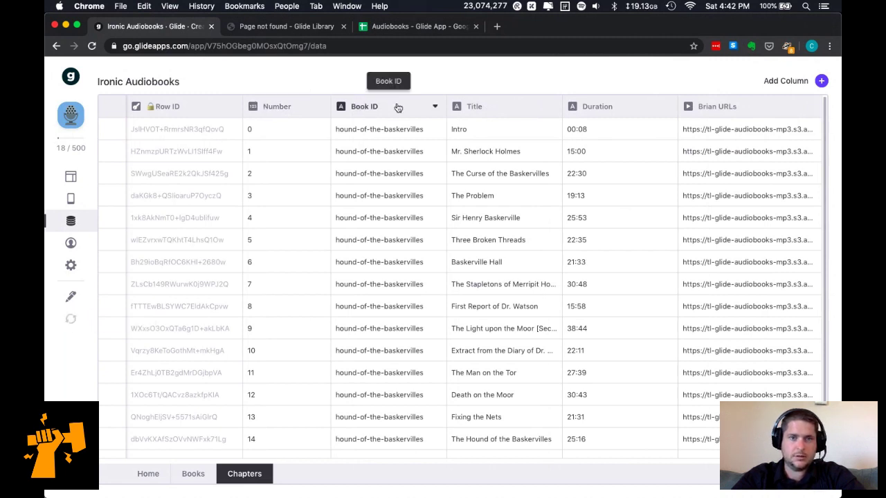
{"action": "left_click_drag", "start_coordinate": [291, 100], "coordinate": [284, 104]}
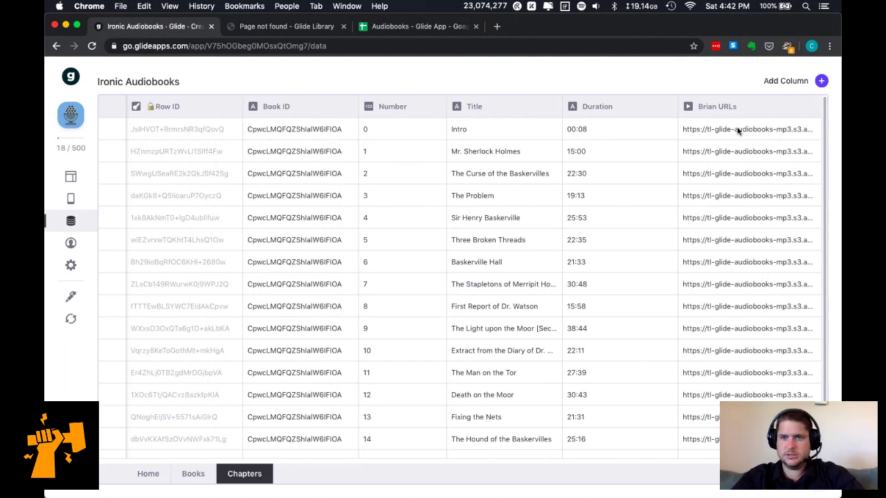
Add a Relation column labelled Book matching Book ID to the Books table's Row ID.
{"action": "left_click", "coordinate": [822, 81]}
{"action": "left_click", "coordinate": [646, 149]}
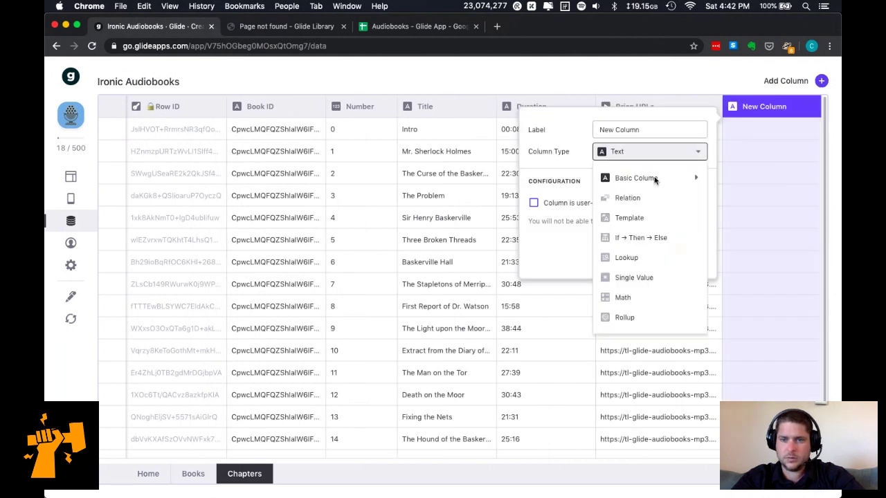
{"action": "left_click", "coordinate": [649, 198]}
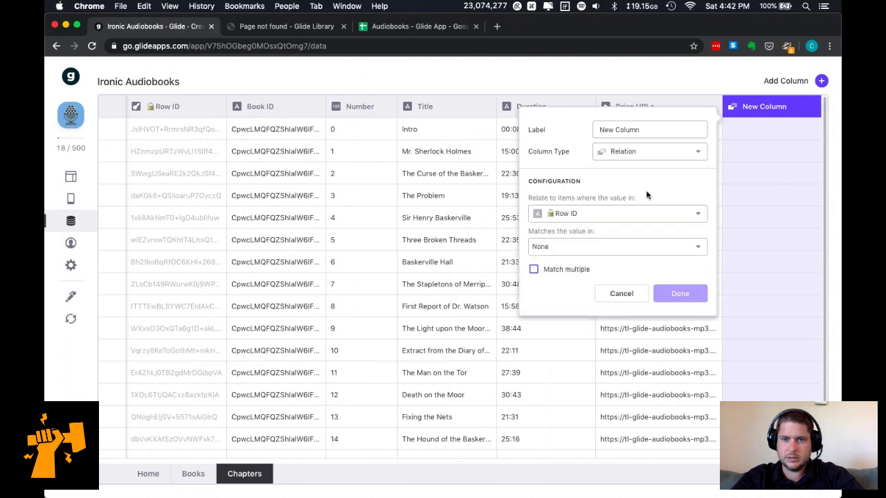
{"action": "left_click", "coordinate": [625, 219]}
{"action": "left_click", "coordinate": [607, 259]}
{"action": "left_click", "coordinate": [604, 254]}
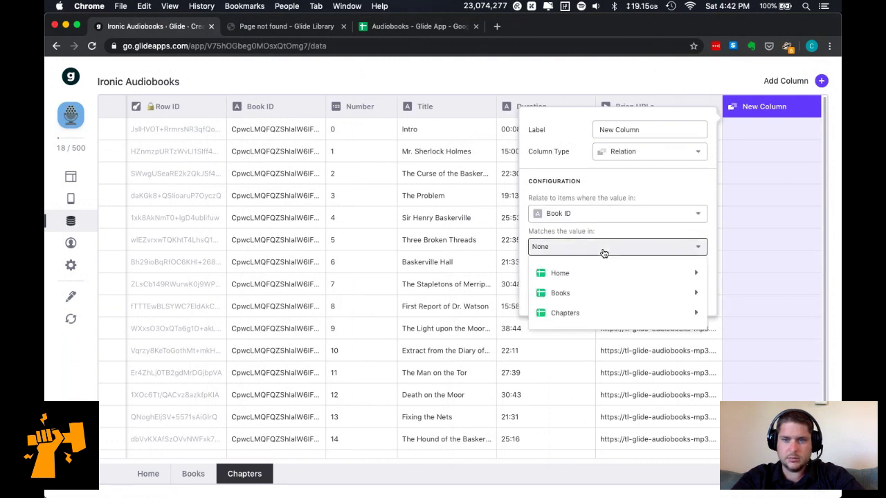
{"action": "mouse_move", "coordinate": [598, 295]}
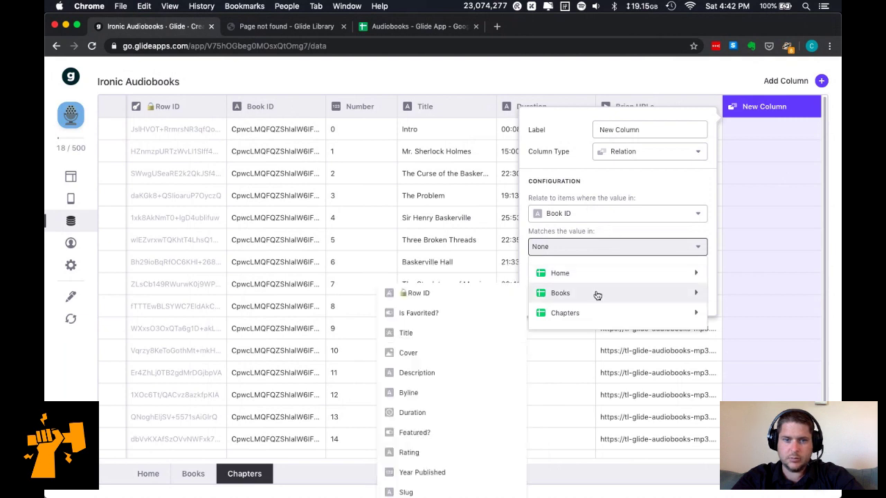
{"action": "left_click", "coordinate": [405, 293]}
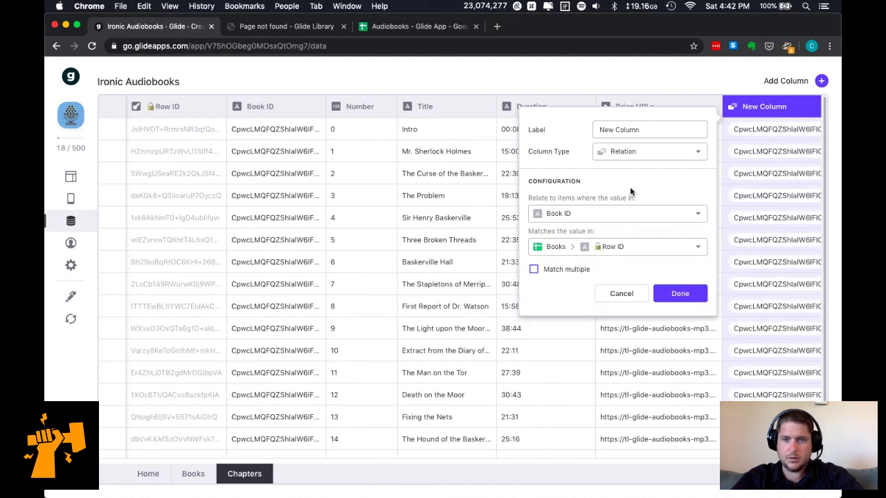
{"action": "triple_click", "coordinate": [633, 129]}
{"action": "type", "text": "Book"}
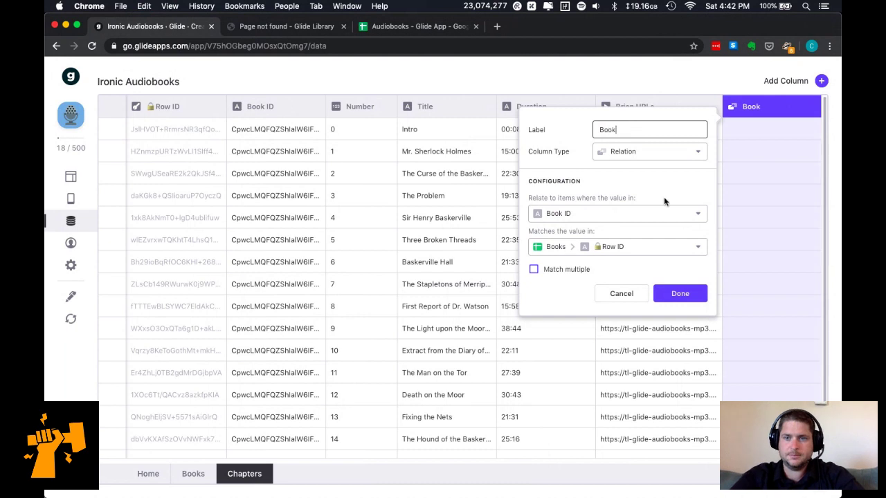
{"action": "left_click", "coordinate": [680, 293]}
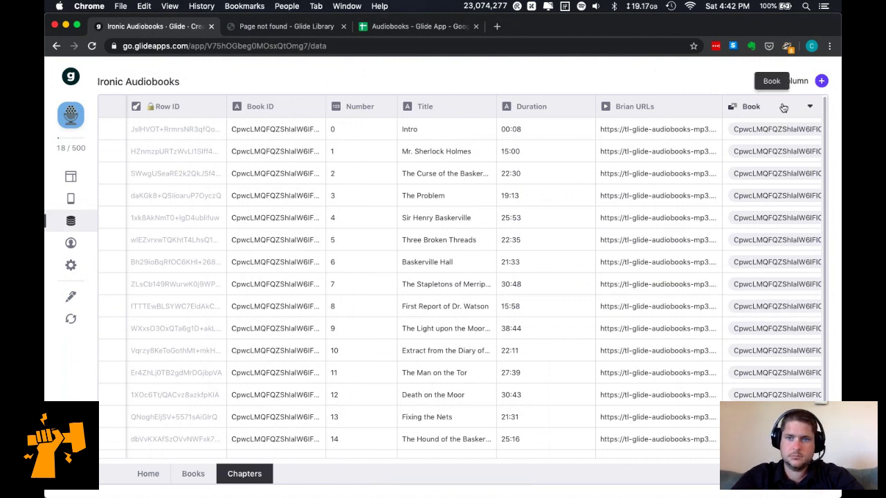
Rearrange the Book and Book ID columns in the Chapters table.
{"action": "left_click_drag", "start_coordinate": [716, 111], "coordinate": [423, 107]}
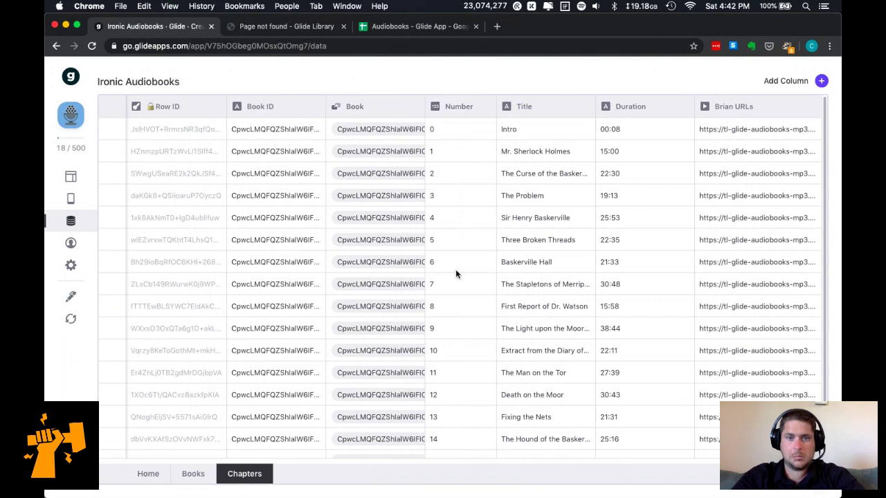
{"action": "left_click_drag", "start_coordinate": [377, 107], "coordinate": [774, 129]}
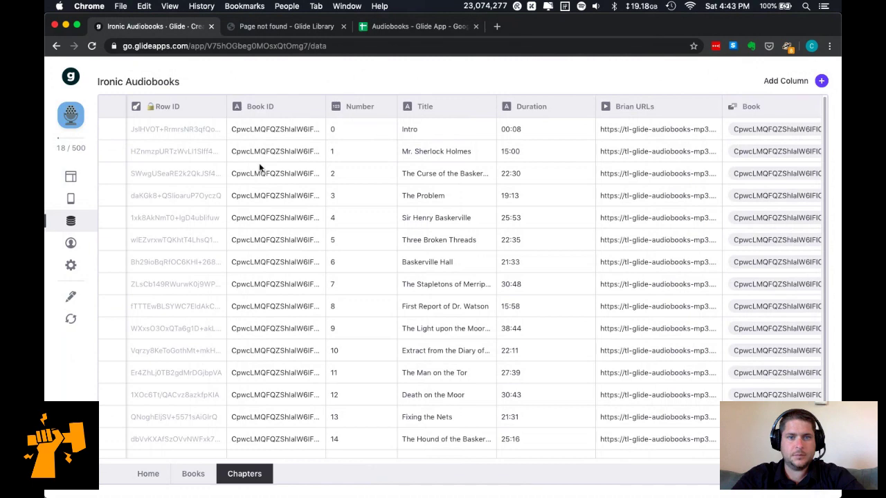
{"action": "left_click_drag", "start_coordinate": [276, 108], "coordinate": [682, 132]}
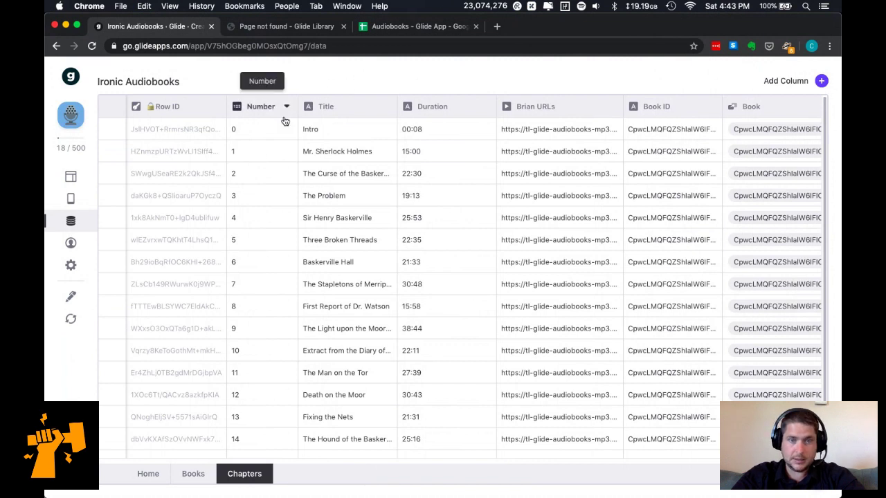
Review the Book relation's settings, leaving multiple matches turned off.
{"action": "left_click", "coordinate": [807, 108]}
{"action": "left_click", "coordinate": [768, 138]}
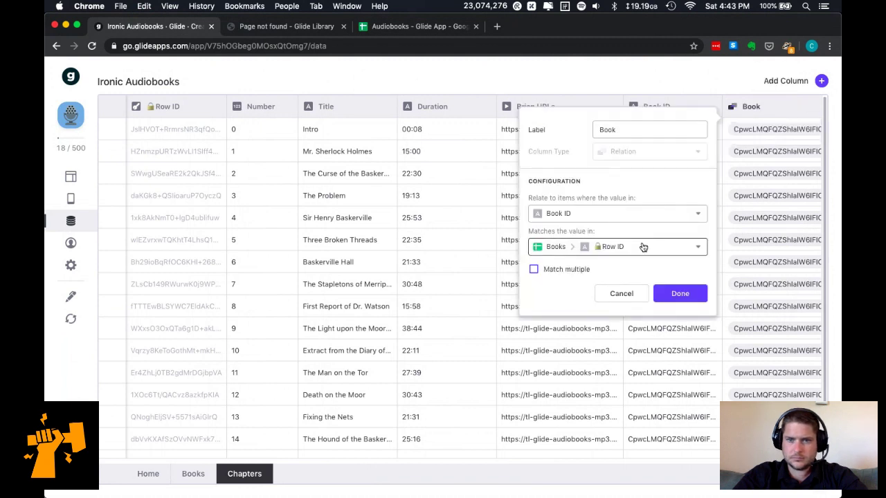
{"action": "left_click", "coordinate": [578, 274]}
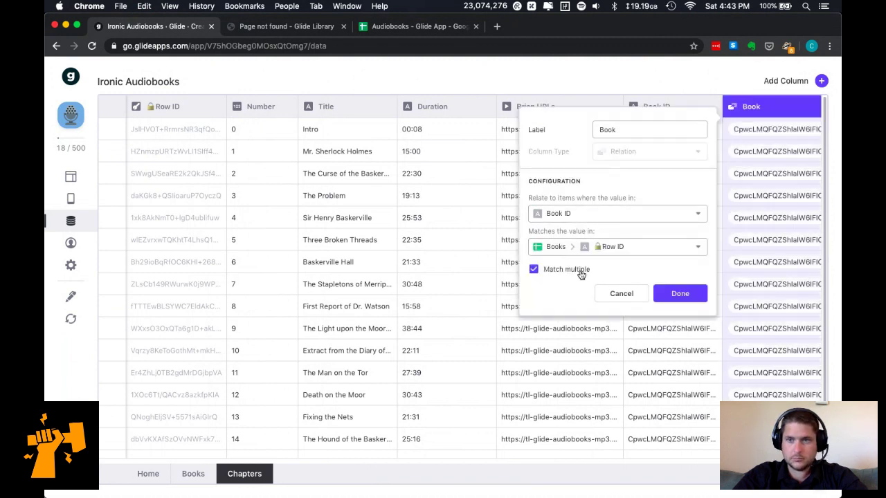
{"action": "left_click", "coordinate": [575, 275]}
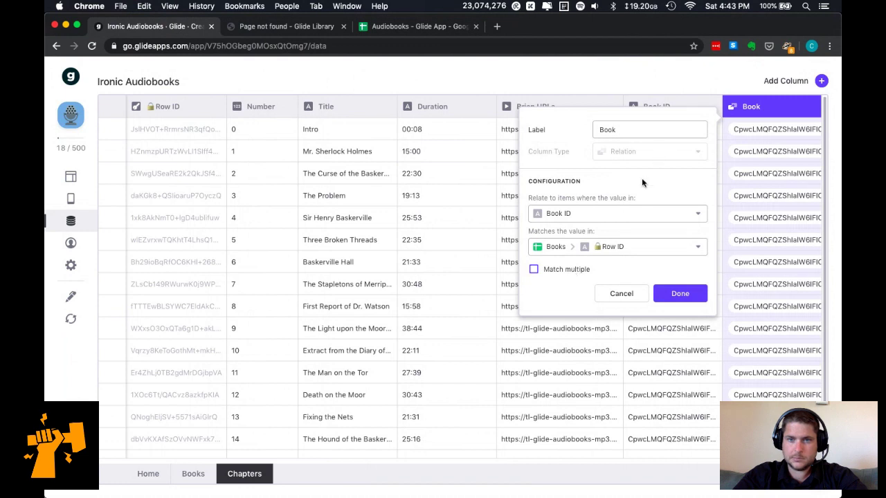
{"action": "left_click", "coordinate": [672, 294]}
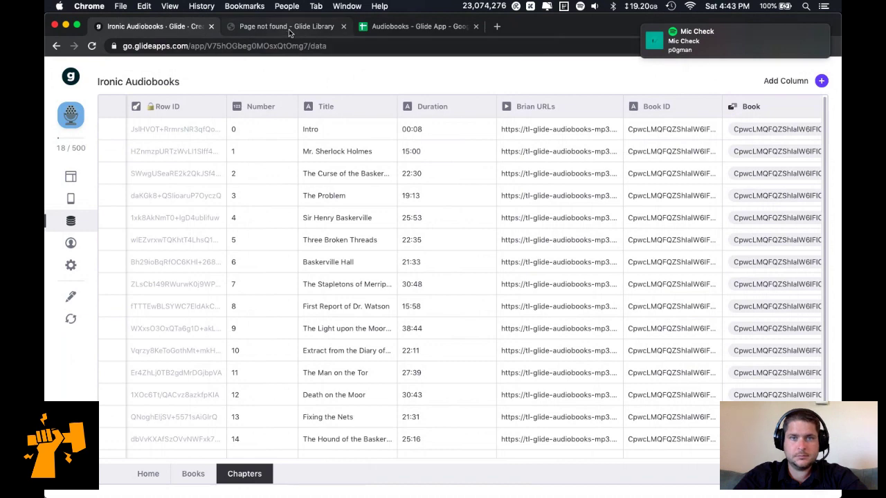
Glance at the Glide docs, then move Title to the first column of Books.
{"action": "left_click", "coordinate": [289, 29]}
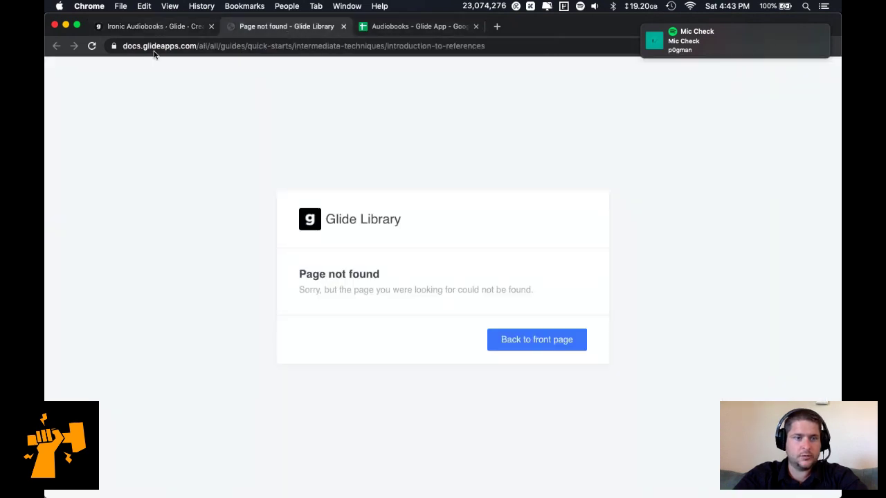
{"action": "left_click", "coordinate": [156, 26]}
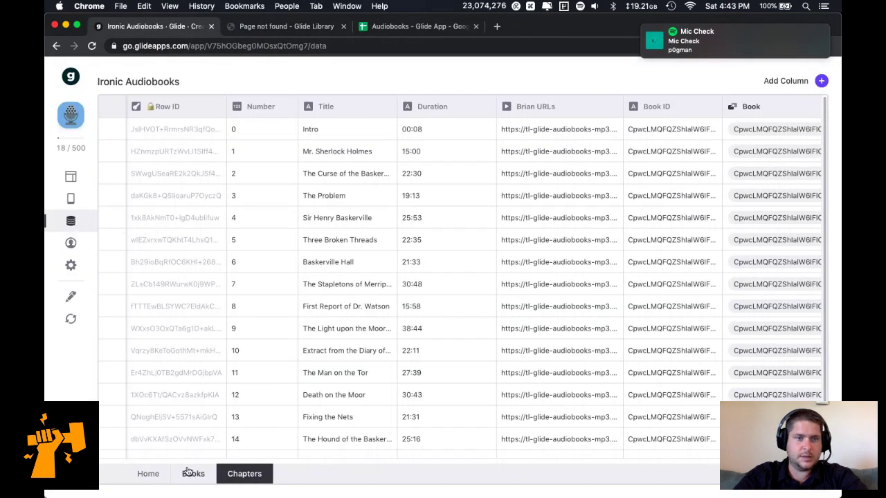
{"action": "left_click", "coordinate": [192, 473]}
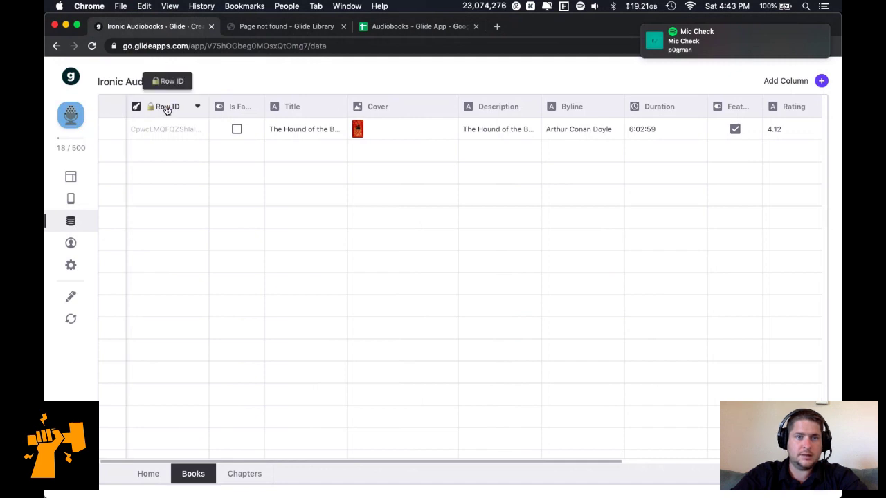
{"action": "left_click_drag", "start_coordinate": [302, 110], "coordinate": [161, 106]}
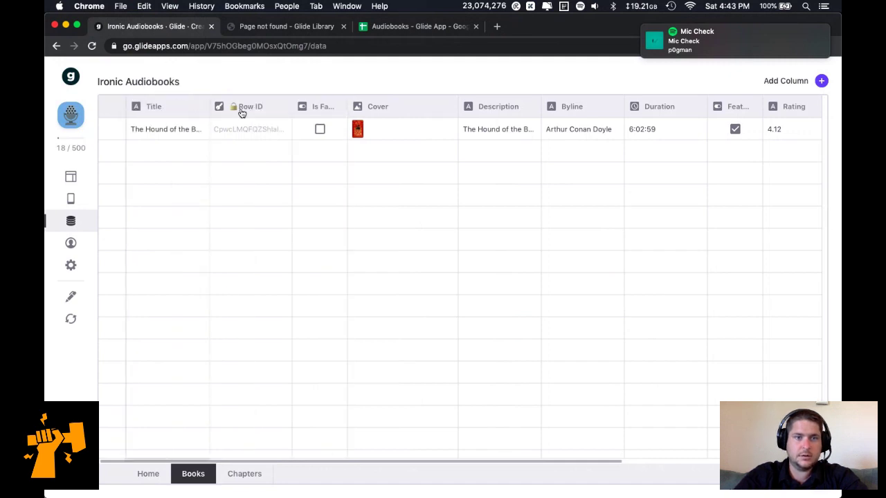
In Chapters, move Book right after Row ID and Book ID after Book.
{"action": "left_click", "coordinate": [242, 474]}
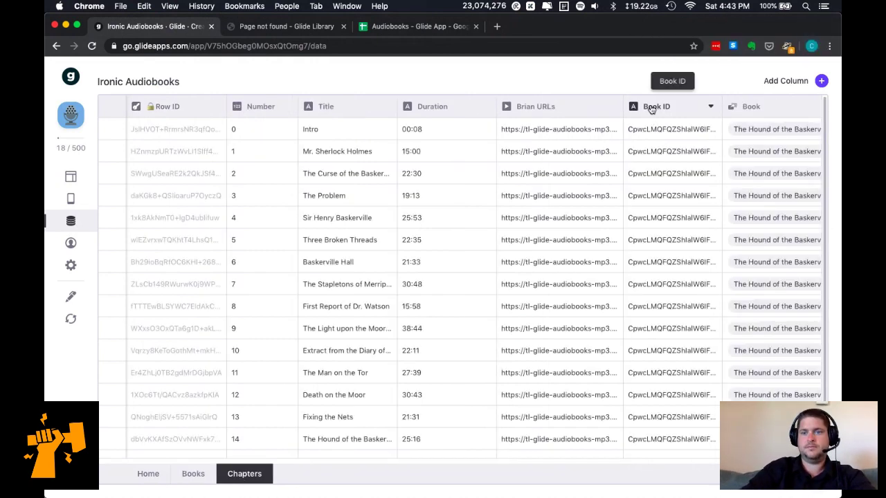
{"action": "left_click_drag", "start_coordinate": [650, 110], "coordinate": [767, 111]}
{"action": "left_click_drag", "start_coordinate": [702, 113], "coordinate": [287, 122]}
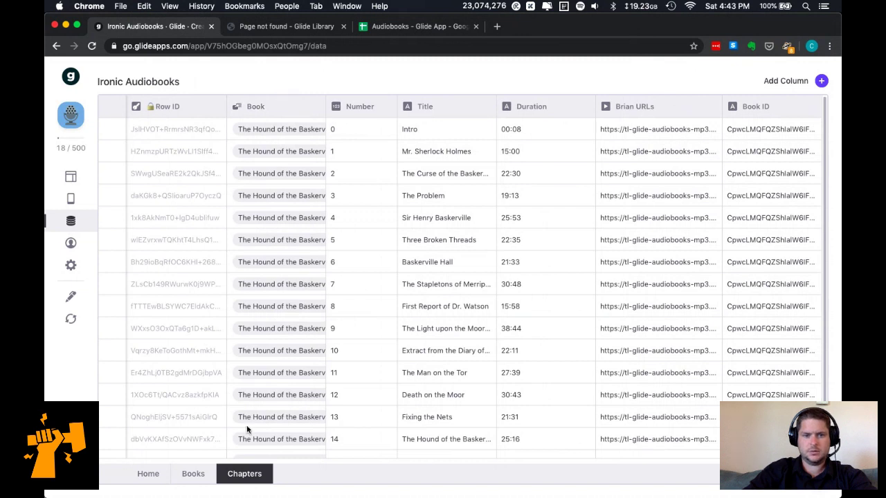
In the Books table, place the Row ID column right after Title.
{"action": "left_click", "coordinate": [192, 474]}
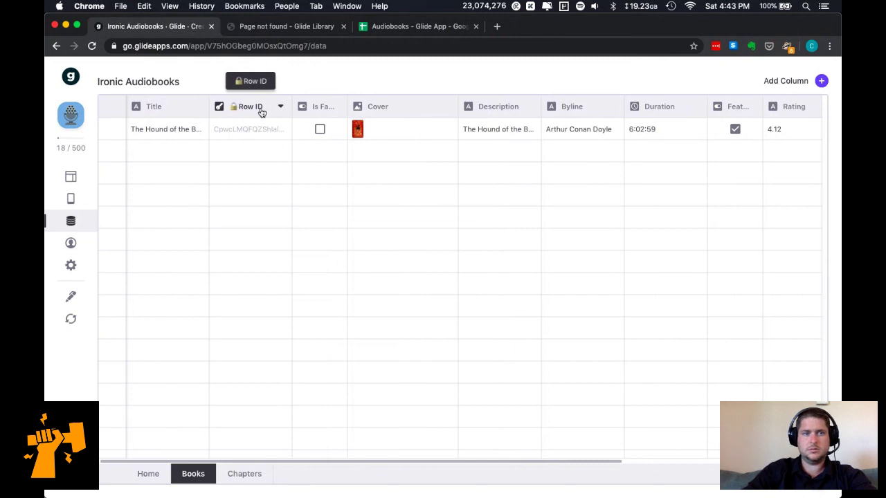
{"action": "left_click_drag", "start_coordinate": [251, 113], "coordinate": [104, 117]}
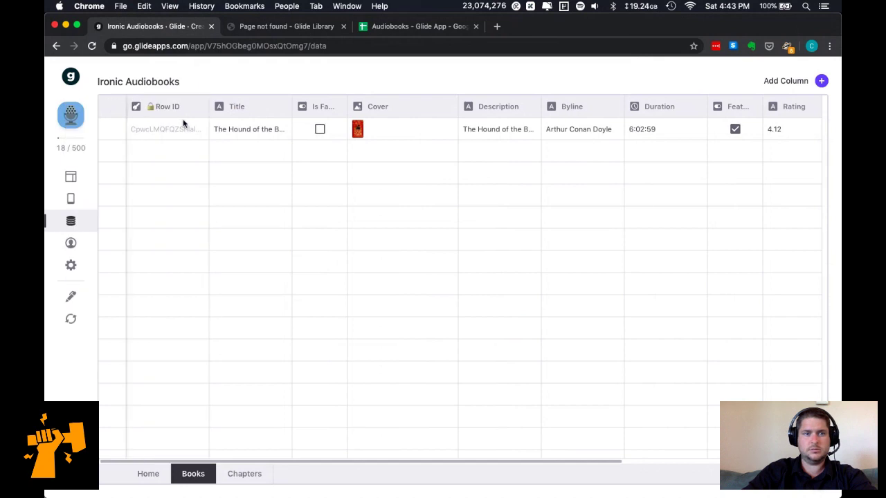
{"action": "left_click_drag", "start_coordinate": [172, 110], "coordinate": [263, 113]}
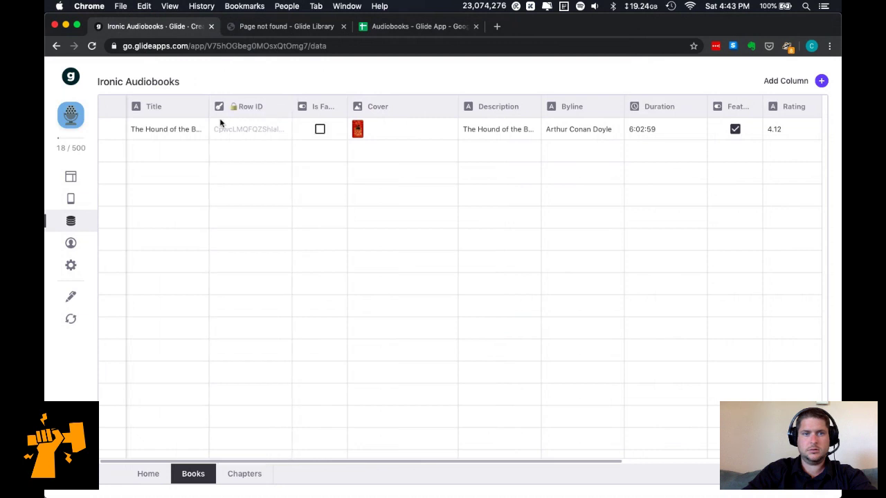
Look over the Chapters and Books tables, then go to the Audiobooks Google Sheet.
{"action": "left_click", "coordinate": [244, 474]}
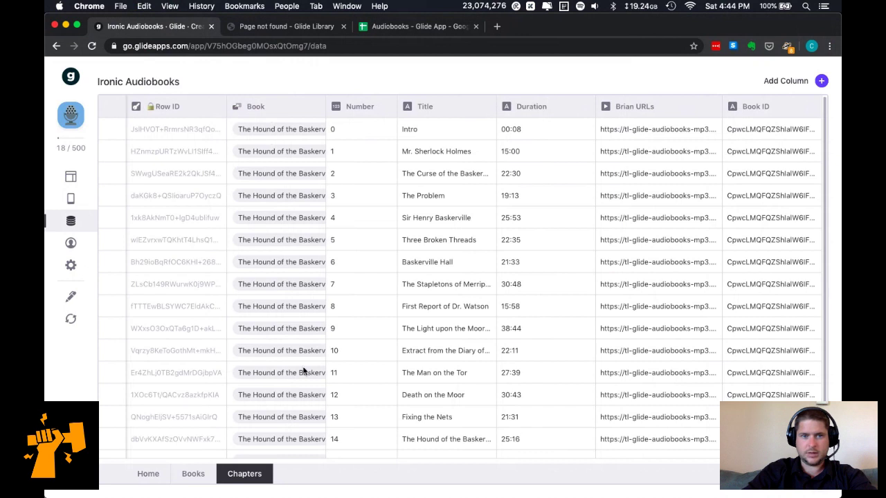
{"action": "scroll", "coordinate": [302, 372], "scroll_direction": "down", "scroll_amount": 1}
{"action": "scroll", "coordinate": [303, 371], "scroll_direction": "up", "scroll_amount": 1}
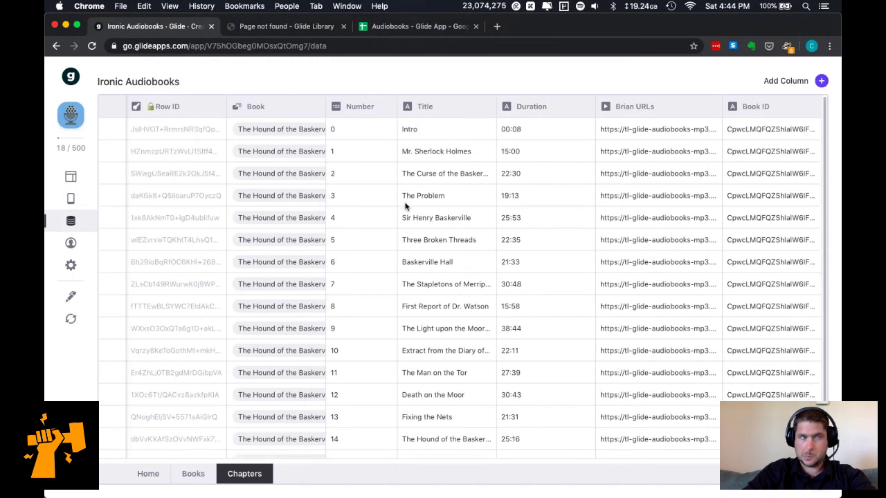
{"action": "scroll", "coordinate": [446, 313], "scroll_direction": "down", "scroll_amount": 1}
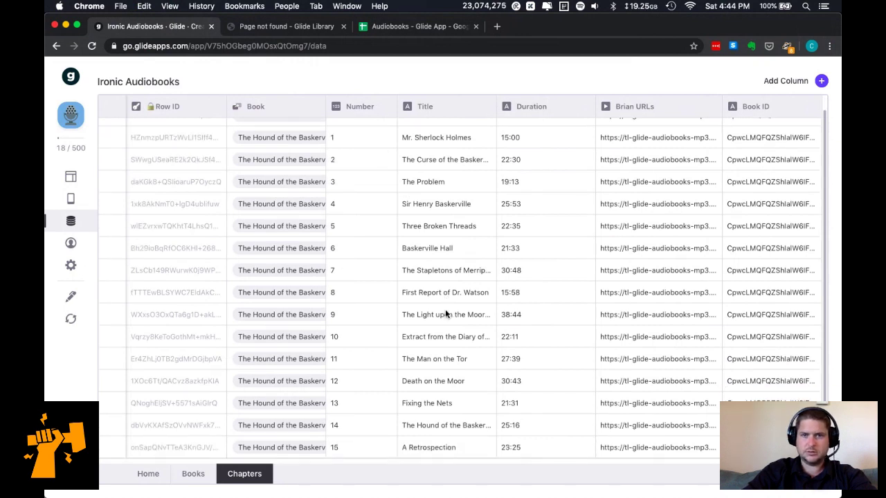
{"action": "scroll", "coordinate": [447, 314], "scroll_direction": "up", "scroll_amount": 1}
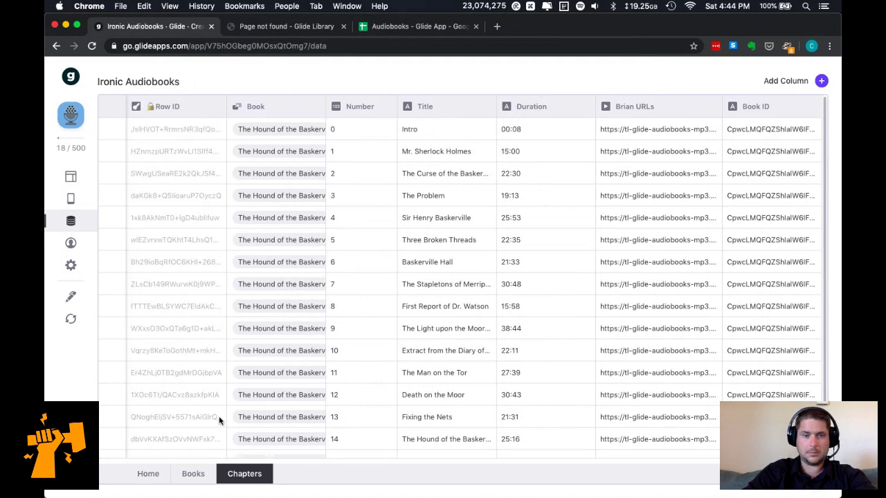
{"action": "left_click", "coordinate": [192, 477]}
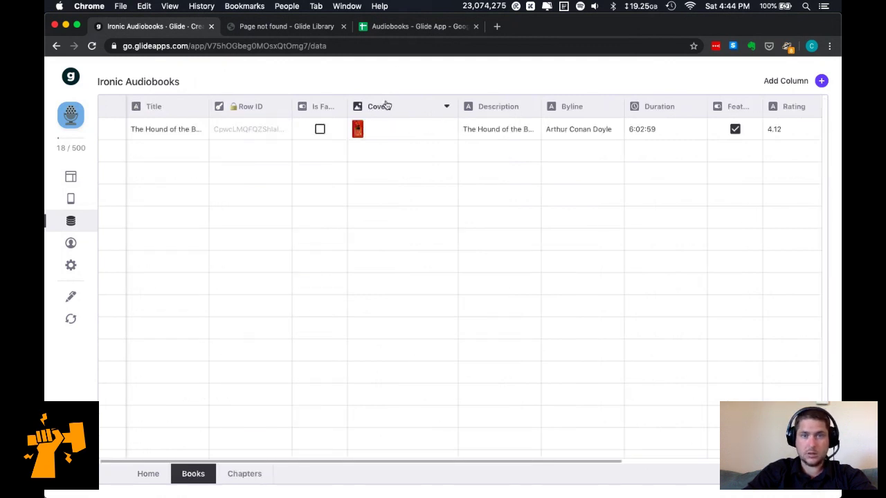
{"action": "left_click", "coordinate": [403, 27]}
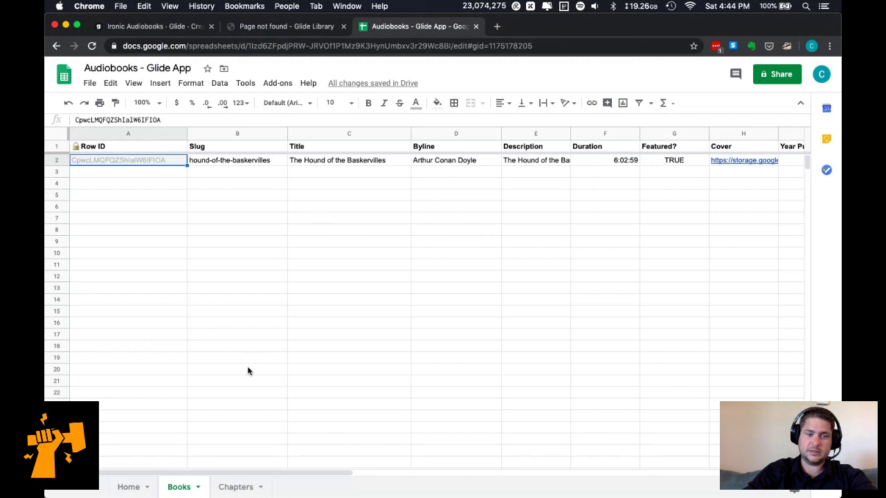
View the Chapters sheet, then go back to the Ironic Audiobooks data in Glide.
{"action": "left_click", "coordinate": [228, 484]}
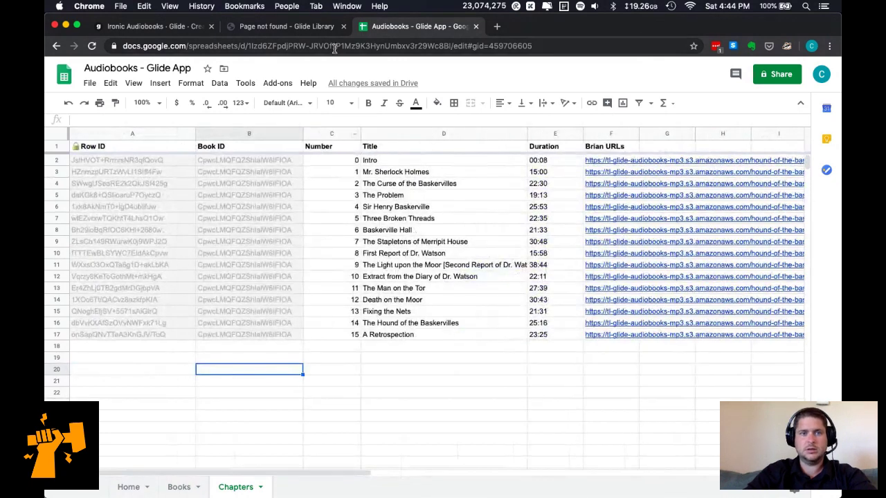
{"action": "left_click", "coordinate": [298, 31]}
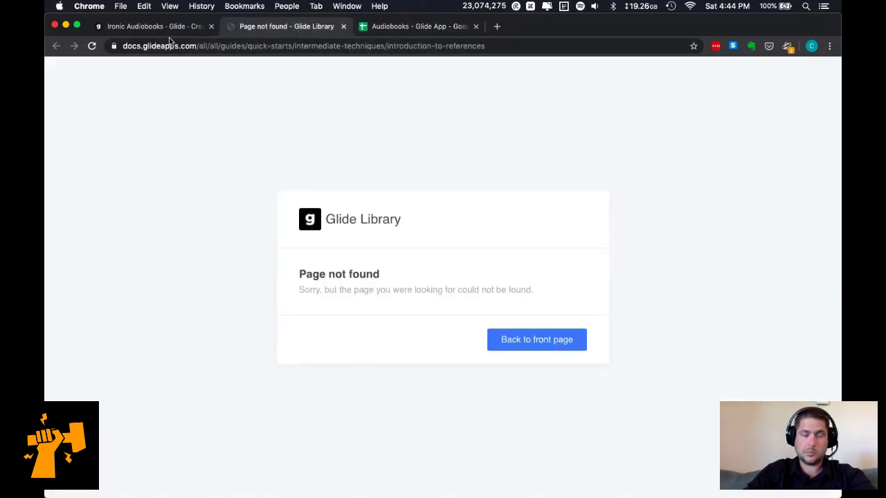
{"action": "left_click", "coordinate": [165, 31]}
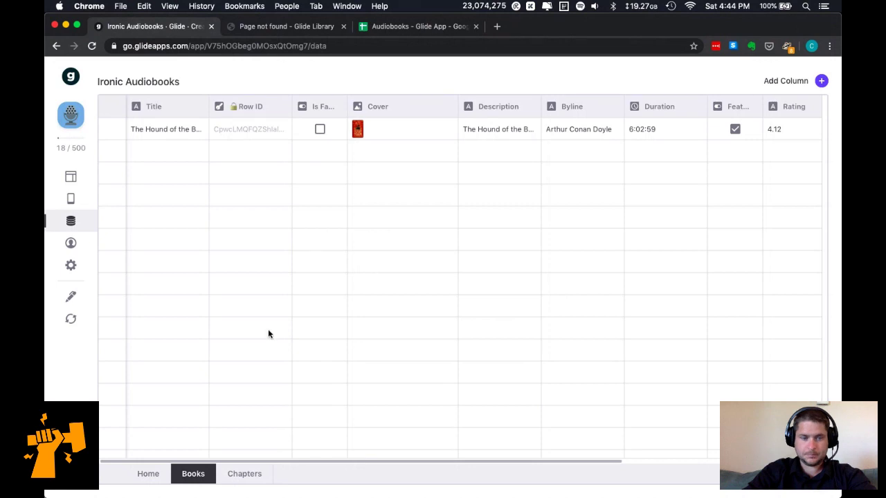
Look over the Home and Chapters data, then show the chapter screen's components.
{"action": "left_click", "coordinate": [148, 474]}
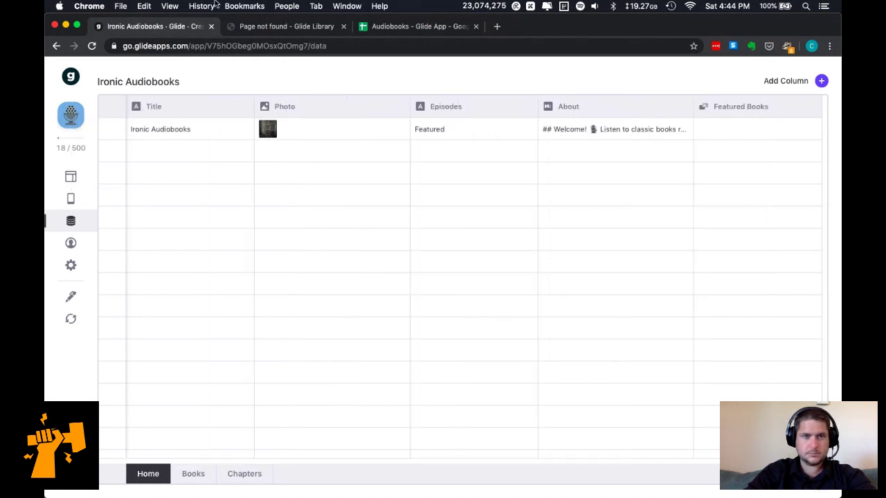
{"action": "left_click", "coordinate": [238, 473]}
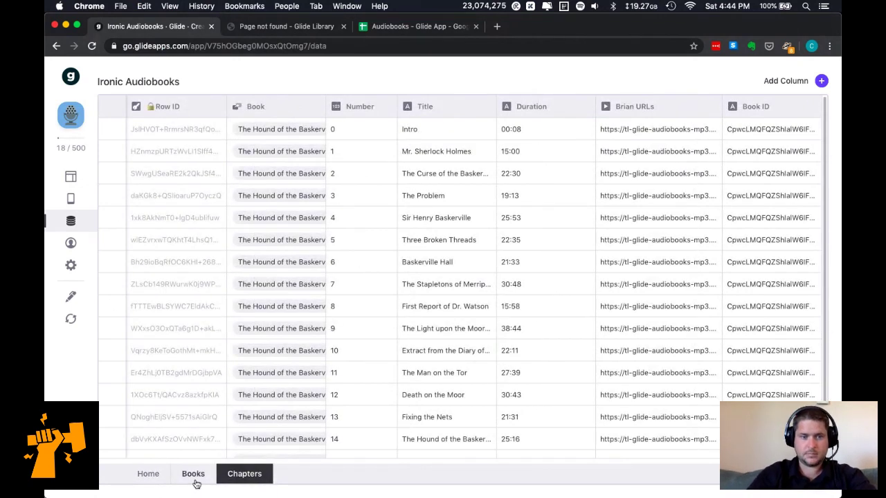
{"action": "left_click", "coordinate": [72, 191]}
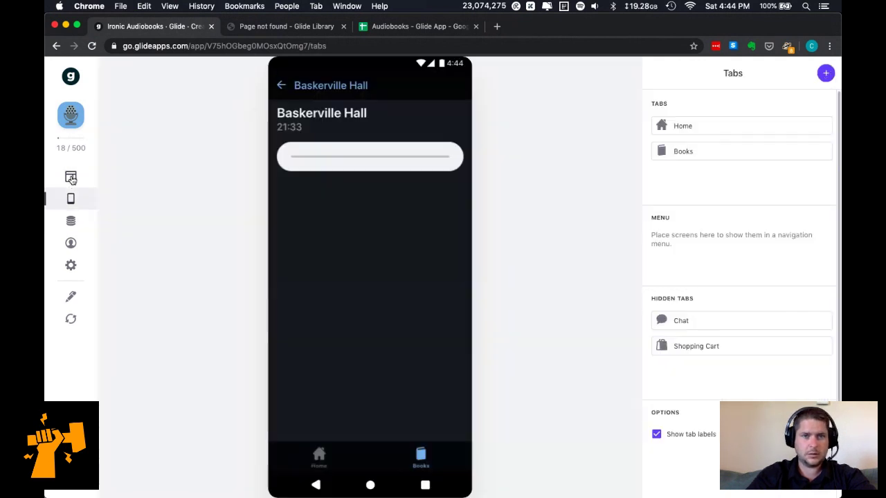
{"action": "left_click", "coordinate": [70, 178]}
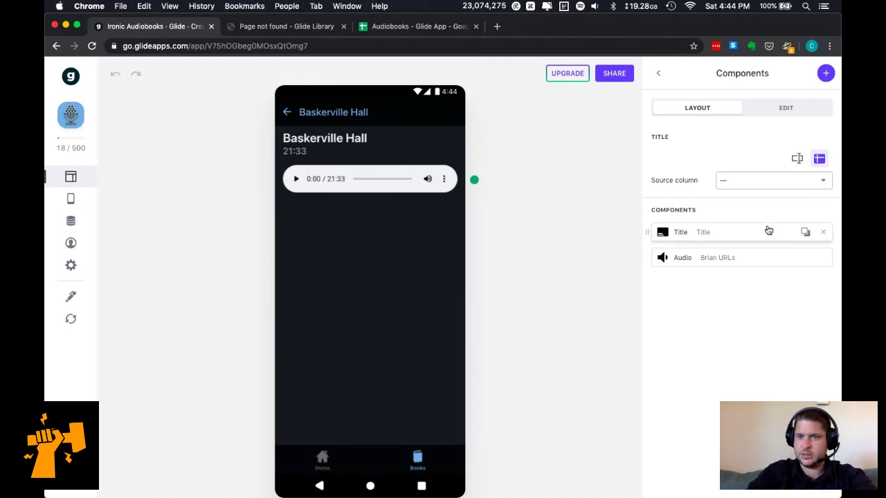
Add a Title component with Book ID as title, Number as details and a URL image.
{"action": "left_click", "coordinate": [825, 72]}
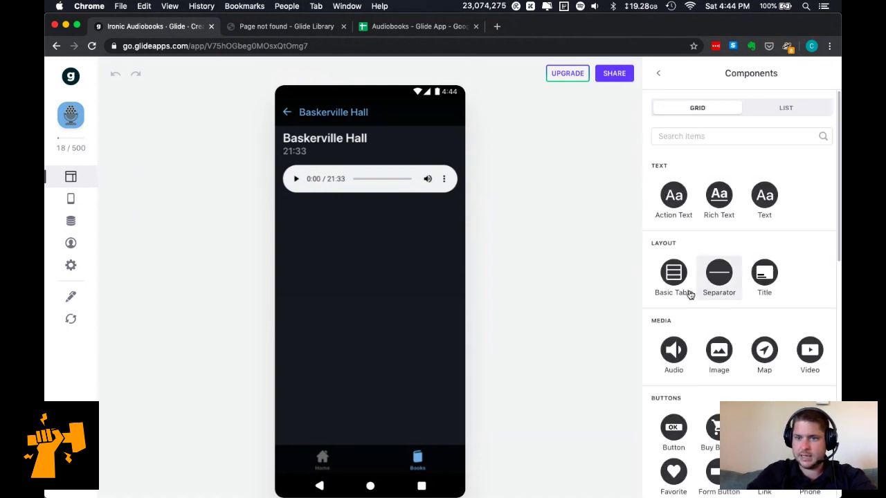
{"action": "left_click", "coordinate": [769, 272]}
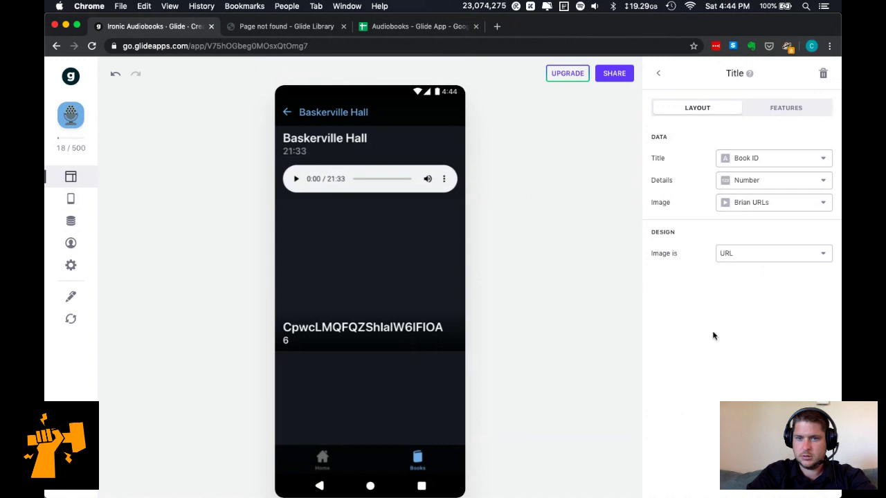
{"action": "left_click", "coordinate": [765, 255]}
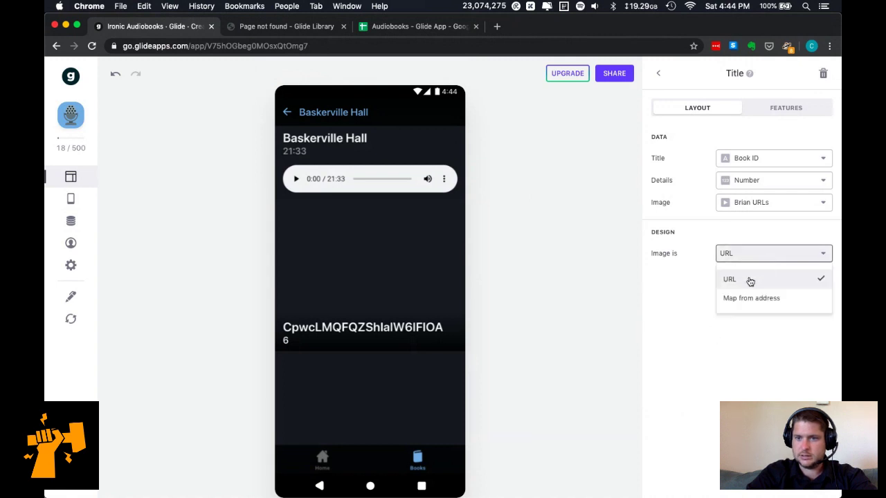
{"action": "left_click", "coordinate": [764, 277]}
{"action": "left_click", "coordinate": [776, 161]}
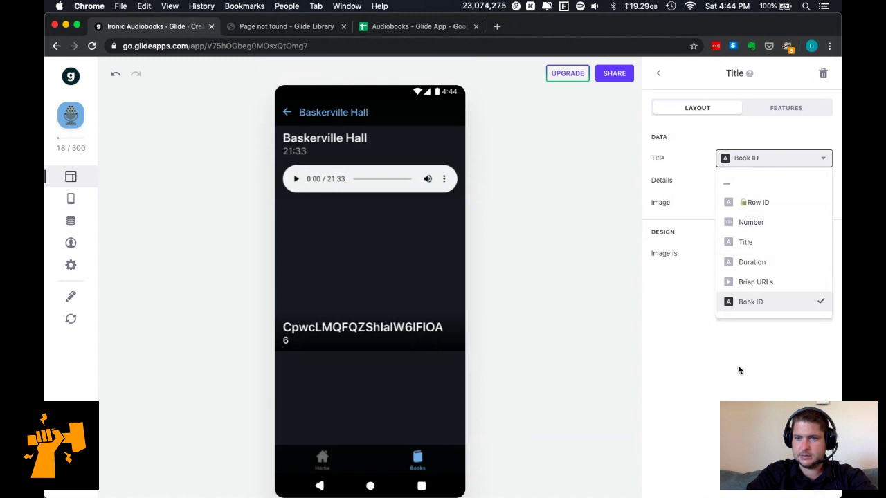
{"action": "left_click", "coordinate": [738, 365]}
{"action": "left_click", "coordinate": [767, 184]}
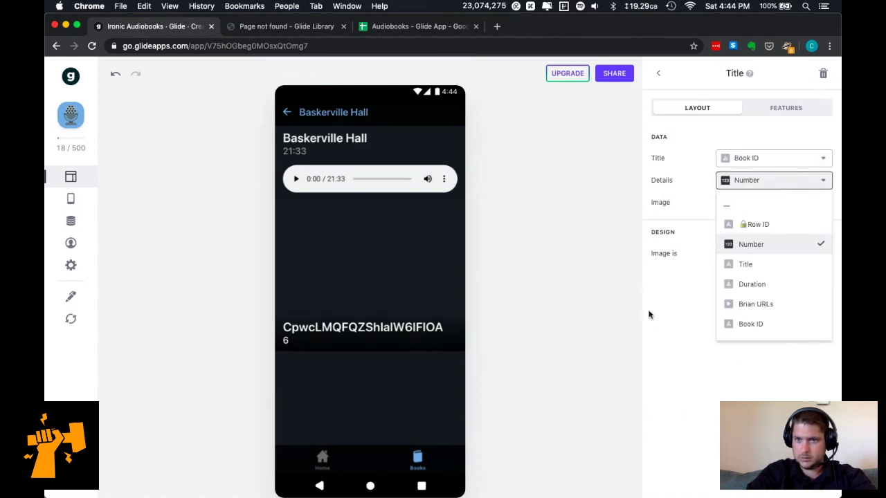
{"action": "left_click", "coordinate": [661, 313]}
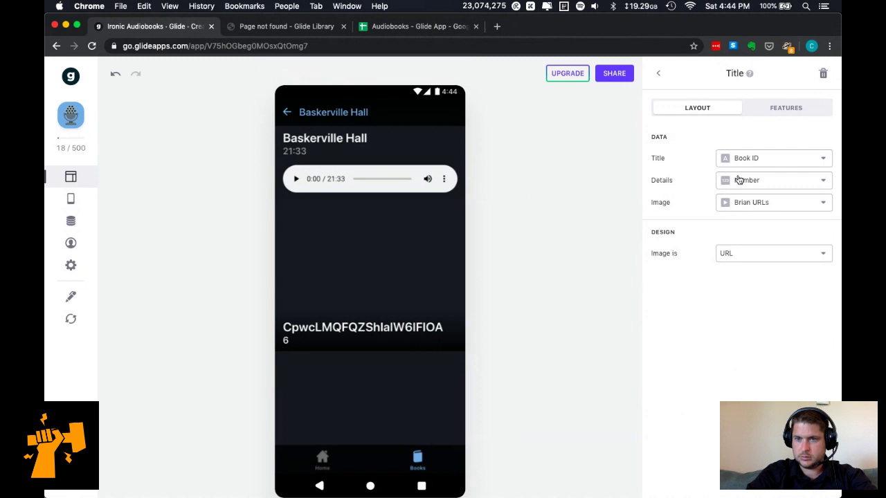
{"action": "left_click", "coordinate": [70, 318]}
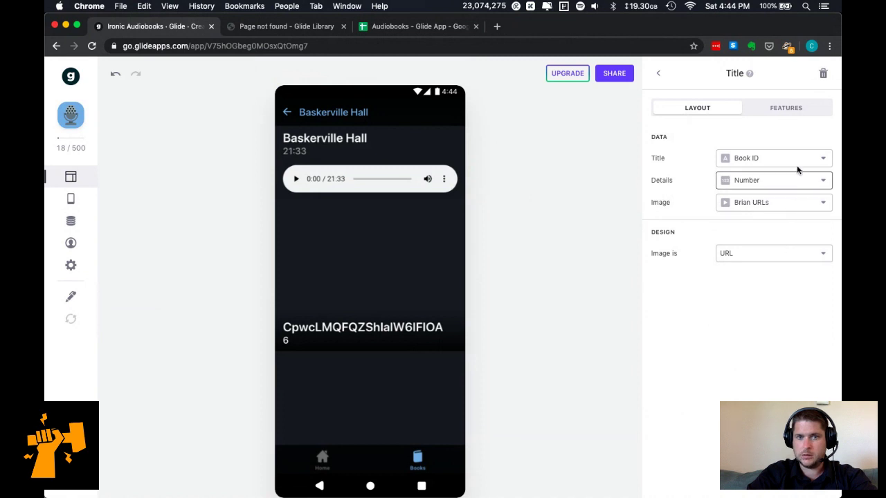
{"action": "left_click", "coordinate": [658, 75]}
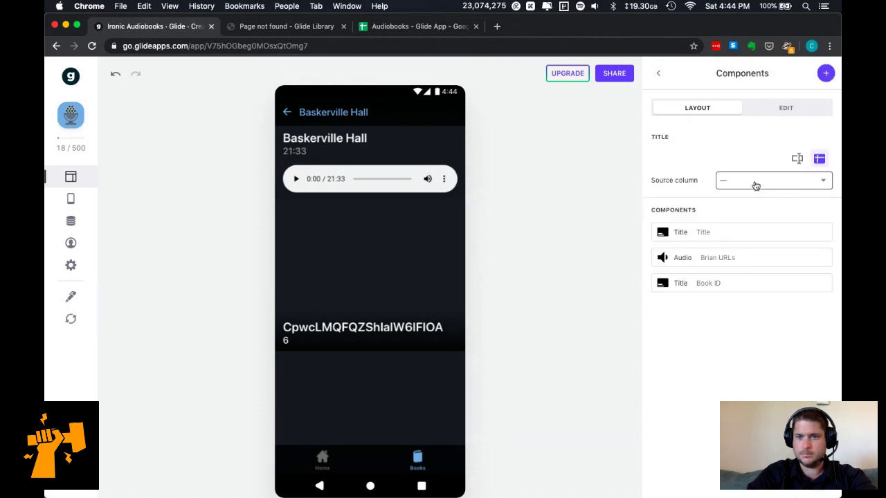
Add a Relation component to the chapter screen linking to the book.
{"action": "left_click", "coordinate": [827, 74]}
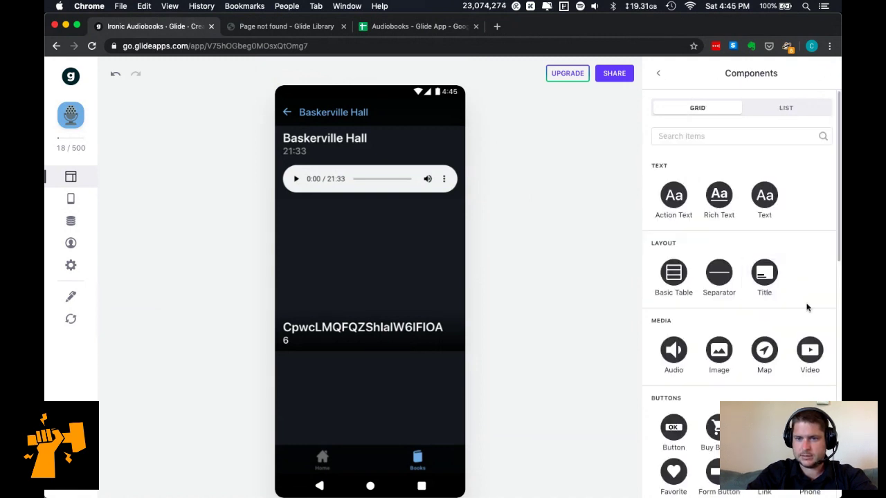
{"action": "scroll", "coordinate": [800, 325], "scroll_direction": "down", "scroll_amount": 2}
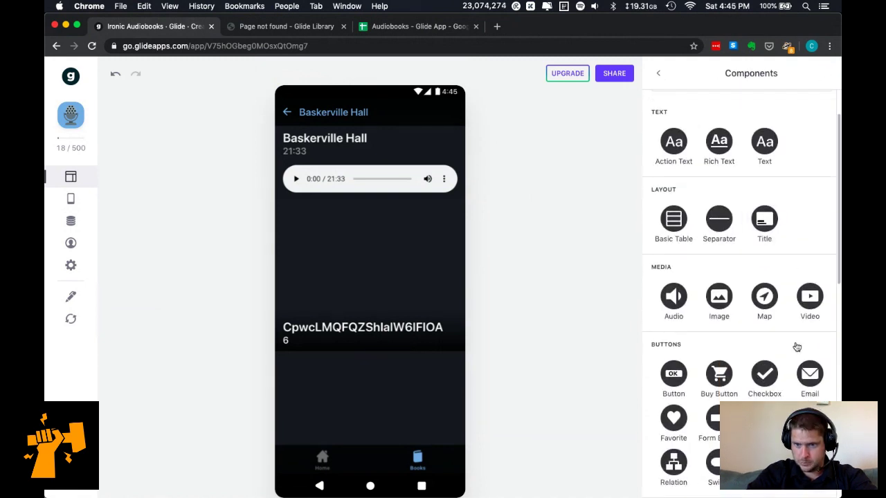
{"action": "scroll", "coordinate": [777, 399], "scroll_direction": "down", "scroll_amount": 1}
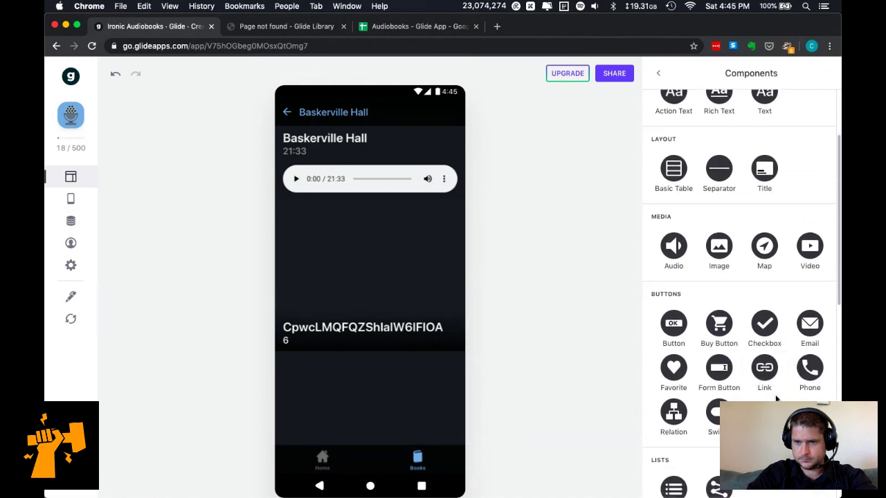
{"action": "scroll", "coordinate": [775, 398], "scroll_direction": "down", "scroll_amount": 1}
{"action": "left_click", "coordinate": [674, 361]}
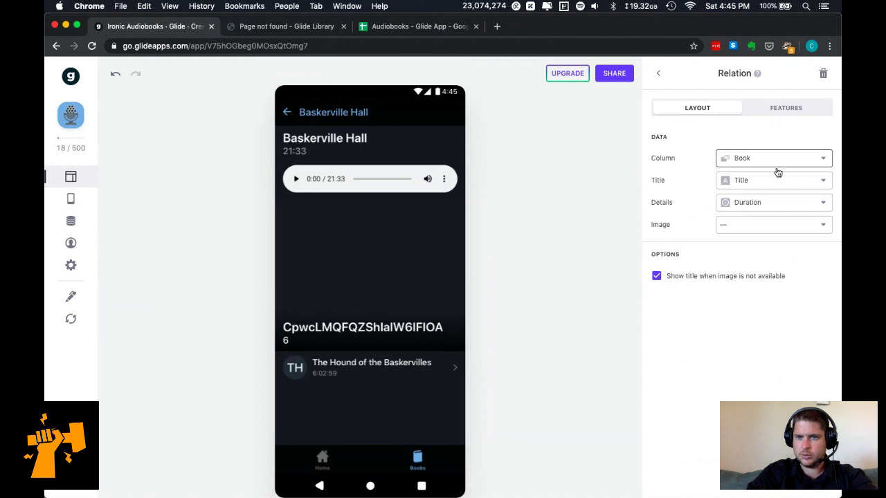
Set the relation's details to Byline and its image to Cover.
{"action": "left_click", "coordinate": [767, 209]}
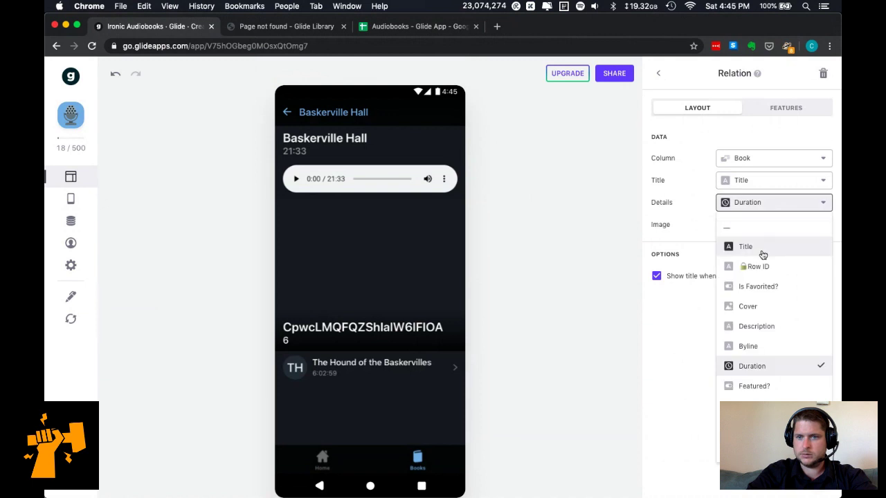
{"action": "left_click", "coordinate": [770, 350]}
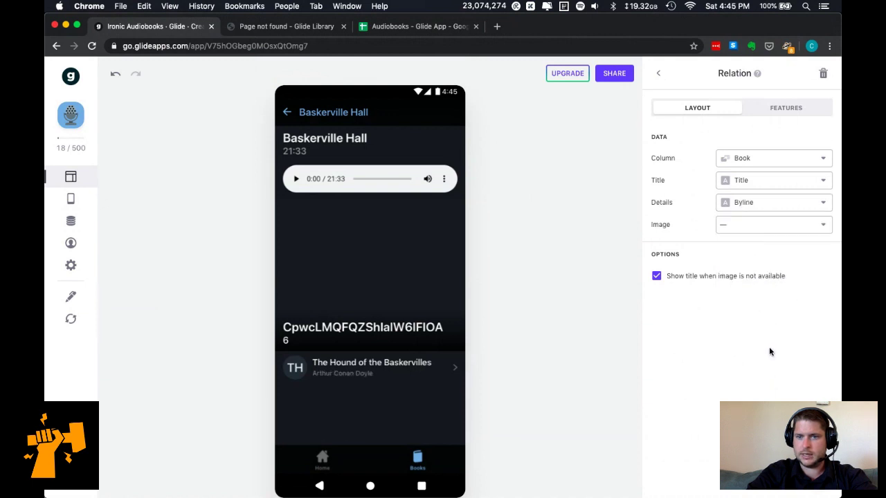
{"action": "left_click", "coordinate": [755, 227]}
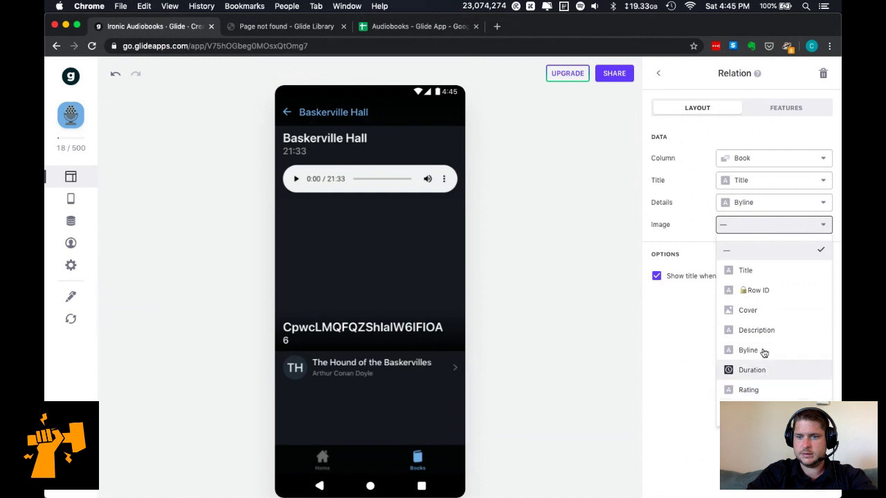
{"action": "left_click", "coordinate": [767, 311]}
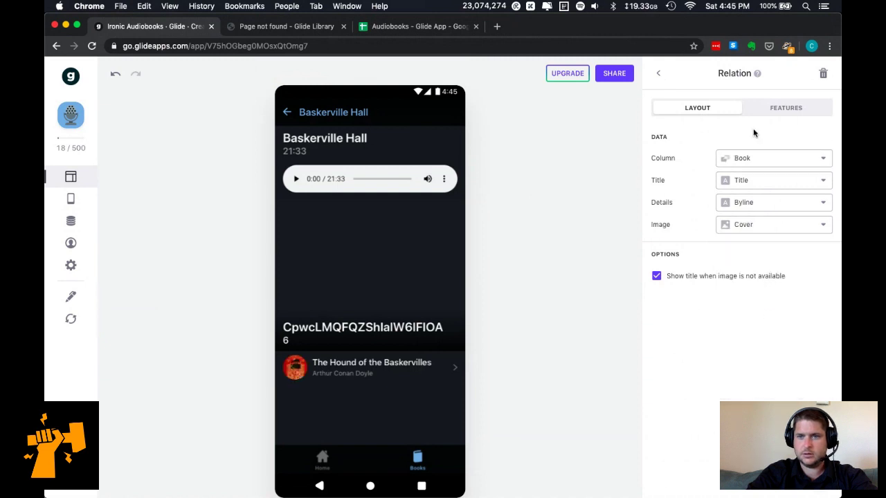
{"action": "left_click", "coordinate": [747, 279]}
{"action": "left_click", "coordinate": [791, 114]}
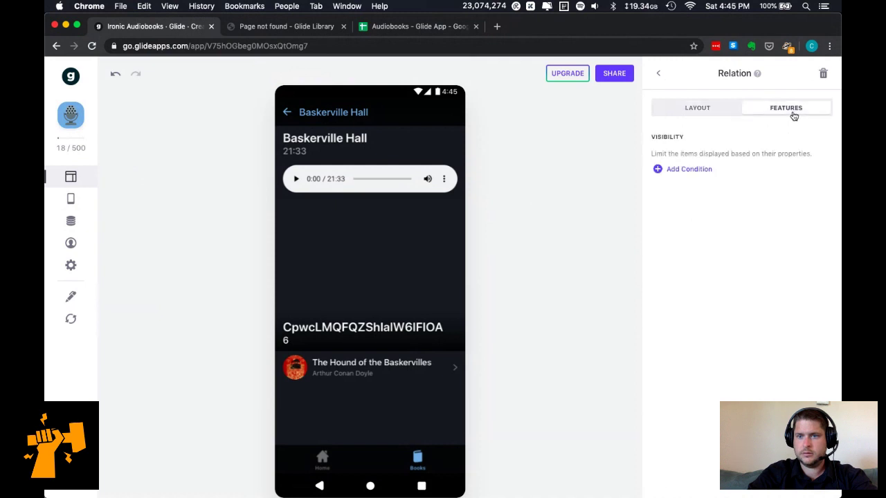
{"action": "left_click", "coordinate": [695, 110]}
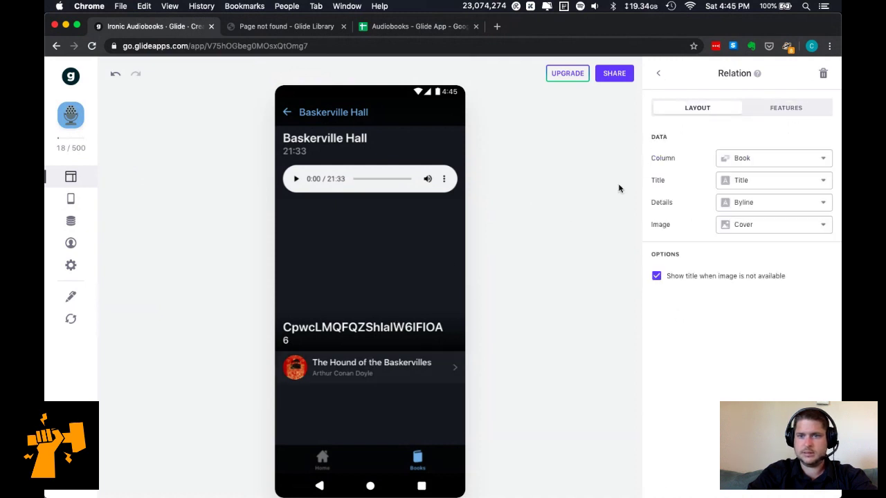
{"action": "left_click", "coordinate": [659, 73]}
Move the book relation above the chapter title and confirm the title still shows Book ID.
{"action": "left_click_drag", "start_coordinate": [747, 304], "coordinate": [741, 206]}
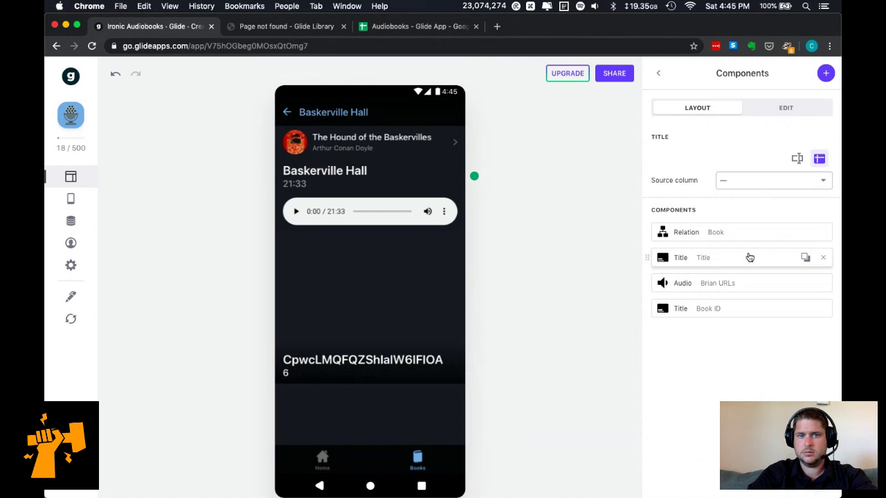
{"action": "left_click", "coordinate": [767, 312]}
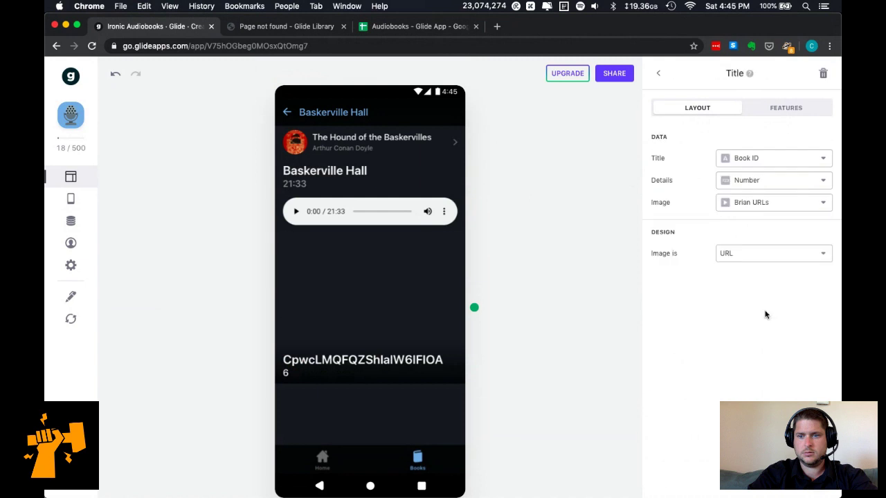
{"action": "left_click", "coordinate": [782, 159]}
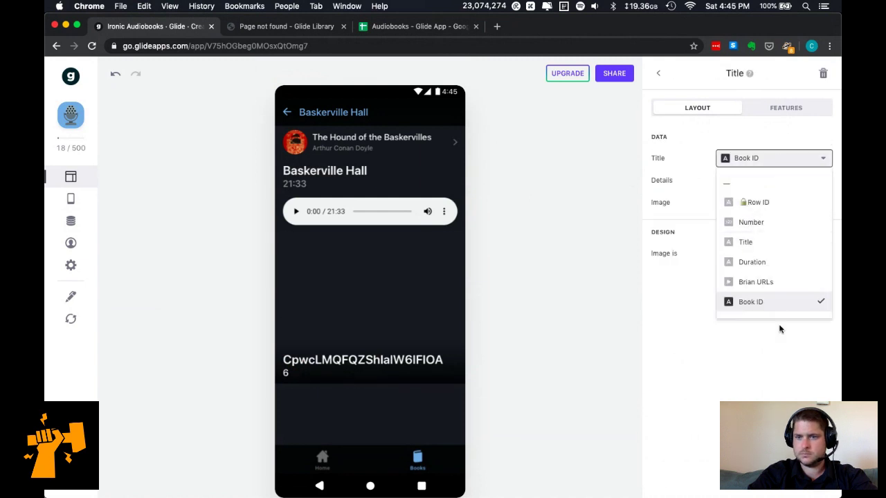
{"action": "left_click", "coordinate": [779, 330]}
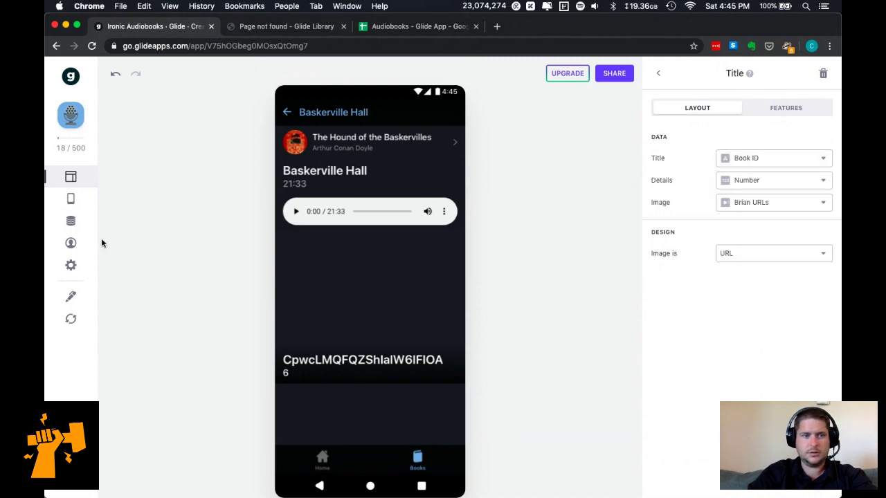
{"action": "left_click", "coordinate": [71, 222]}
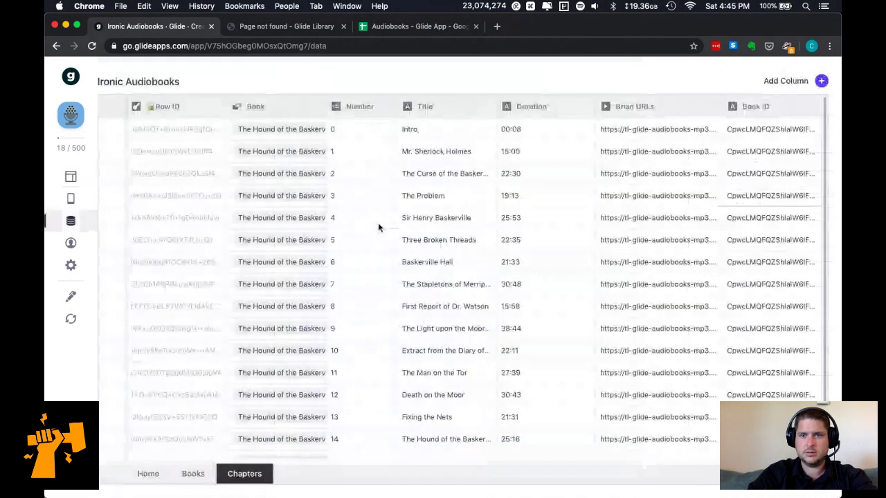
Add a Lookup column labelled Book Cover that pulls the Book relation's Cover.
{"action": "left_click", "coordinate": [821, 80]}
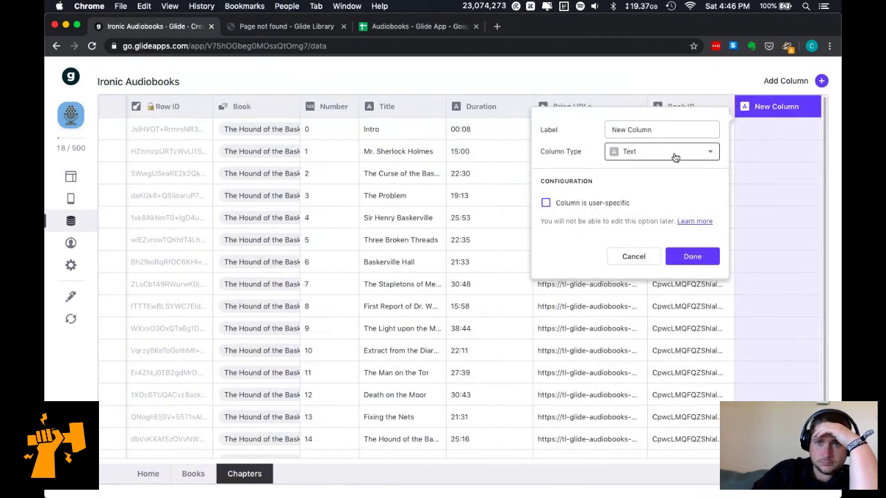
{"action": "left_click", "coordinate": [675, 157]}
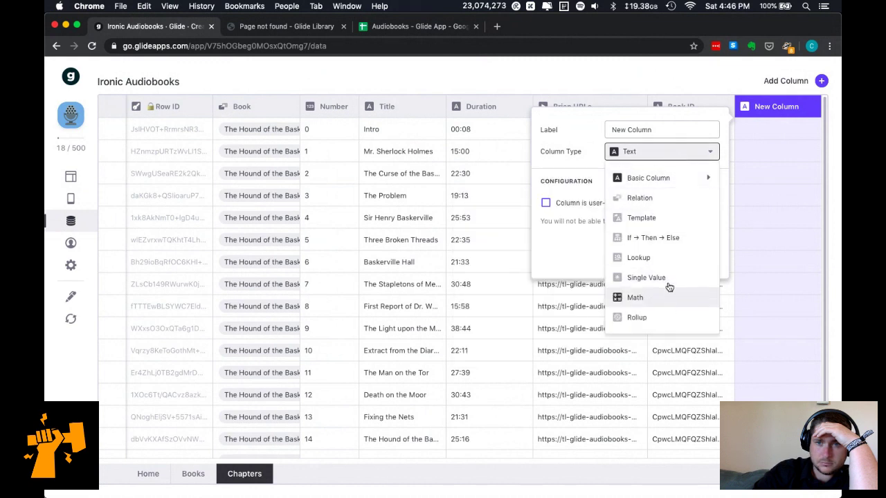
{"action": "left_click", "coordinate": [672, 200]}
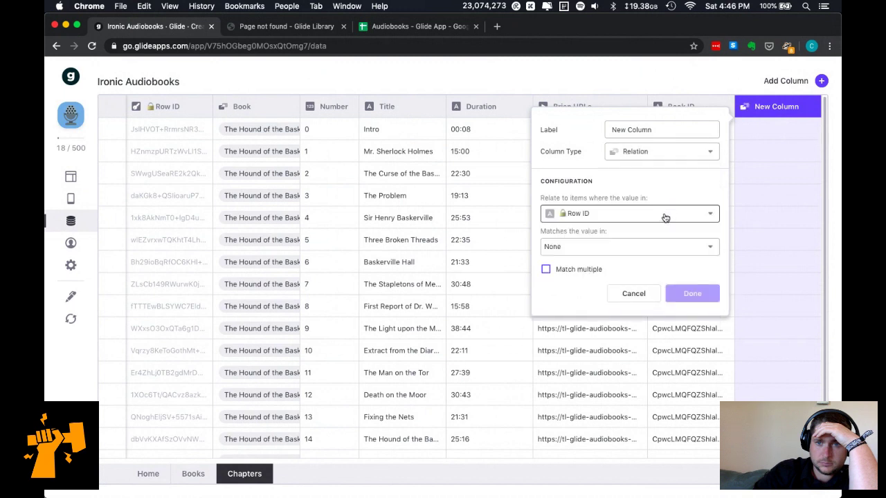
{"action": "left_click", "coordinate": [609, 249]}
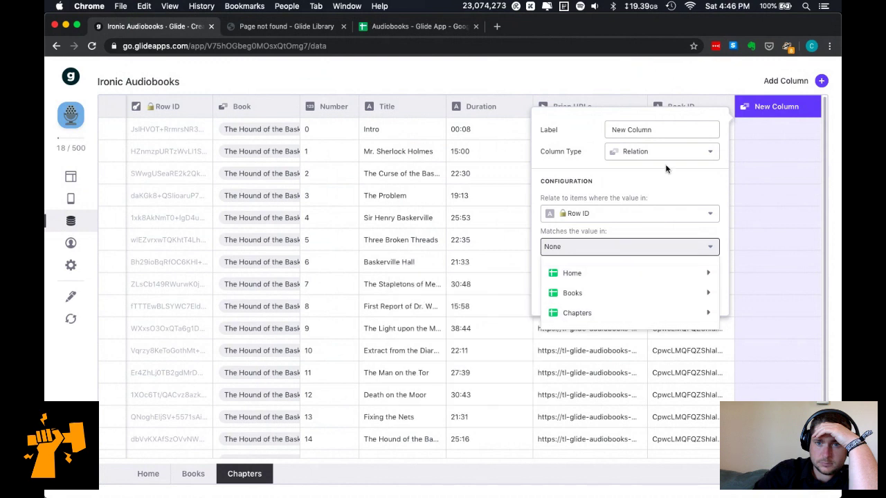
{"action": "left_click", "coordinate": [667, 155]}
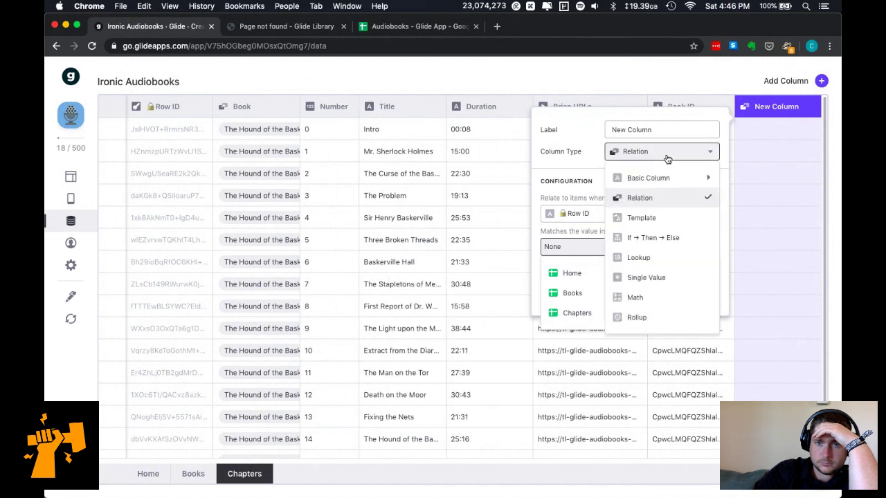
{"action": "left_click", "coordinate": [670, 256]}
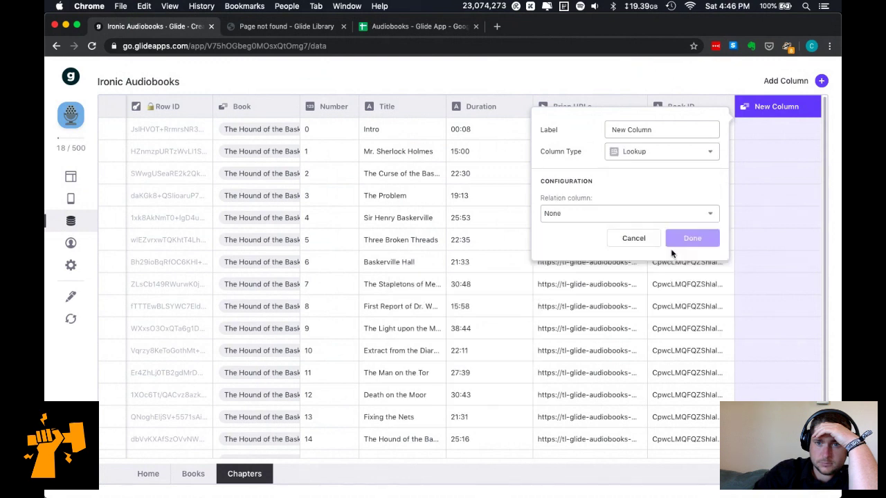
{"action": "left_click", "coordinate": [648, 215]}
{"action": "mouse_move", "coordinate": [645, 241]}
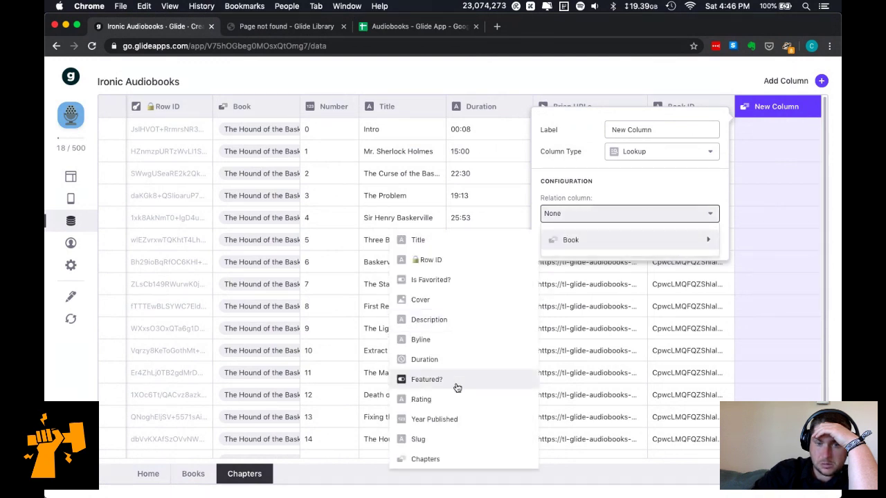
{"action": "left_click", "coordinate": [455, 307]}
{"action": "left_click_drag", "start_coordinate": [666, 129], "coordinate": [554, 127]}
{"action": "type", "text": "Book Cover"}
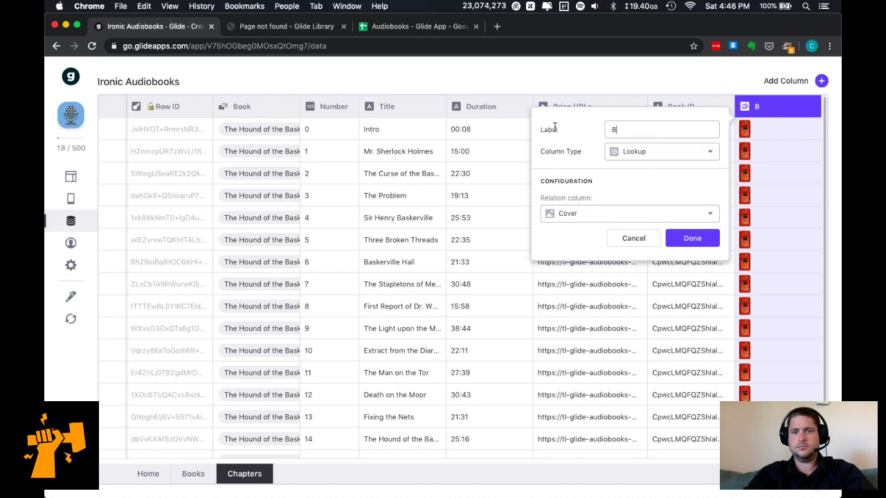
{"action": "left_click", "coordinate": [692, 238]}
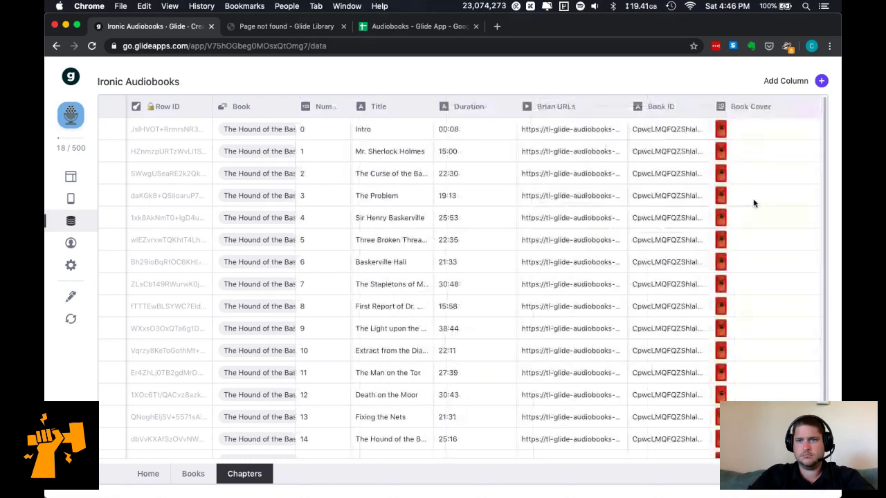
Add a Book Title lookup column (Book > Title) and place it left of Book Cover.
{"action": "left_click", "coordinate": [821, 82]}
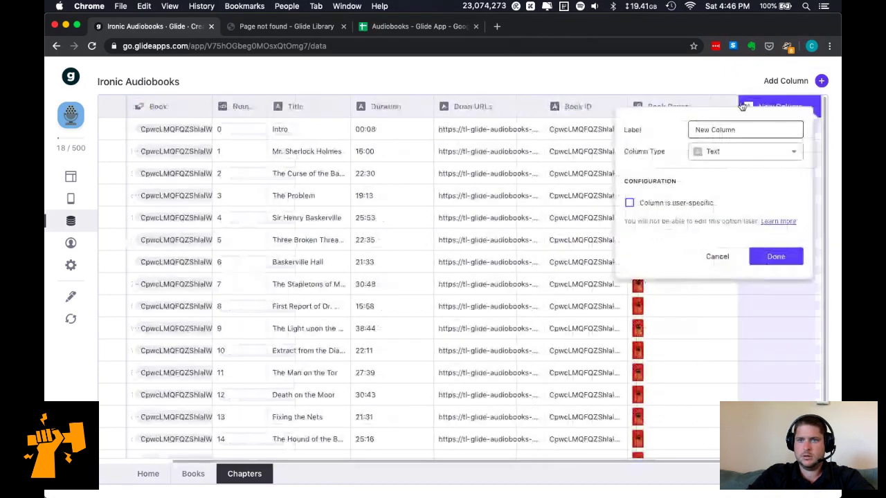
{"action": "triple_click", "coordinate": [690, 129]}
{"action": "type", "text": "Book "}
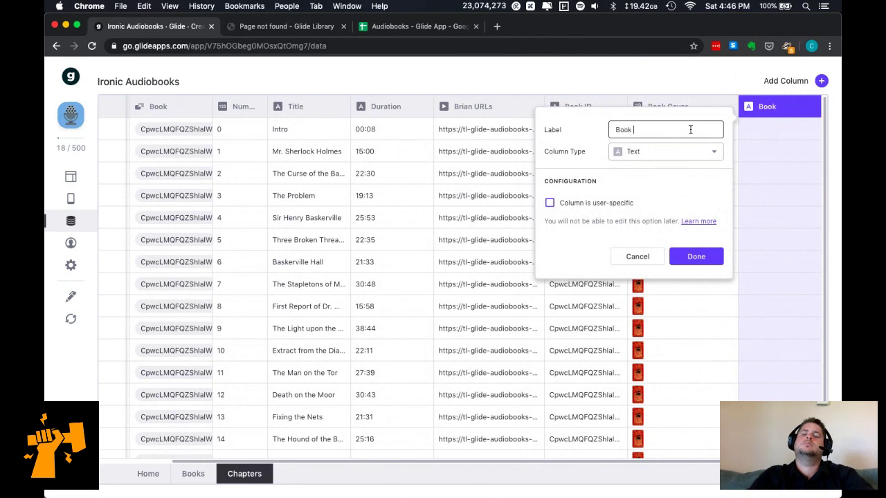
{"action": "type", "text": "Title"}
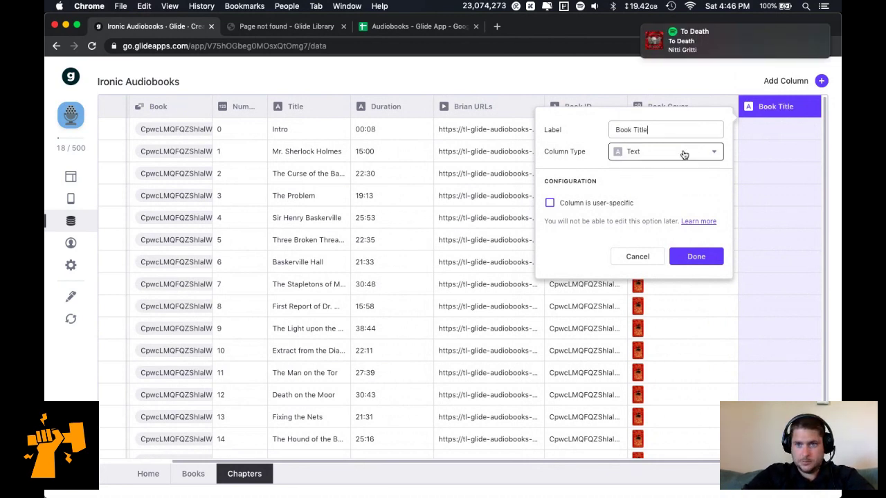
{"action": "left_click", "coordinate": [682, 154]}
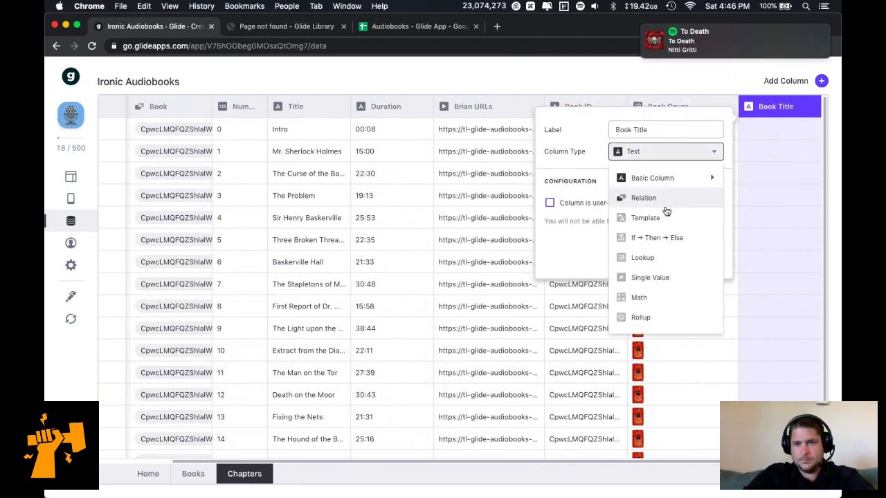
{"action": "left_click", "coordinate": [667, 263]}
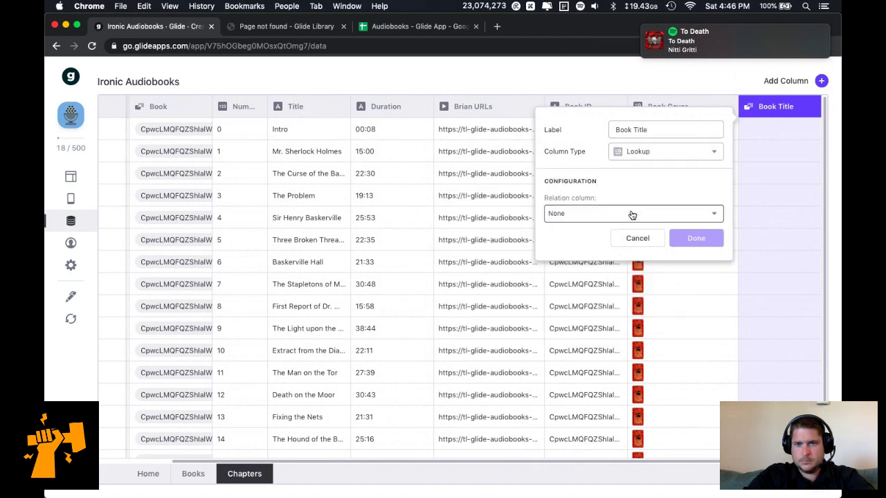
{"action": "left_click", "coordinate": [629, 214]}
{"action": "mouse_move", "coordinate": [628, 241]}
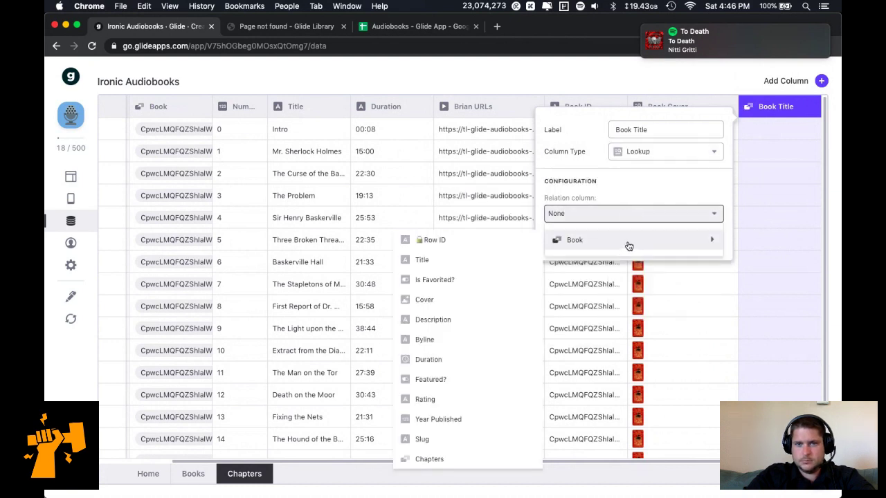
{"action": "left_click", "coordinate": [495, 256]}
{"action": "left_click", "coordinate": [696, 238]}
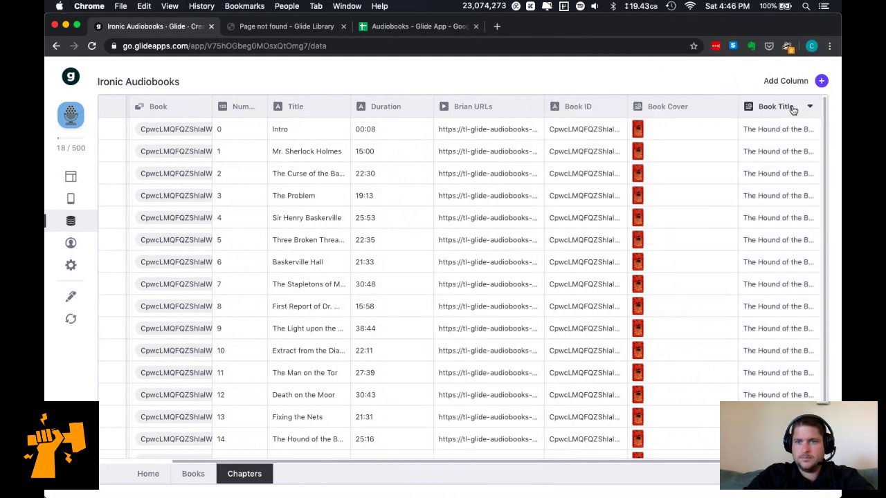
{"action": "left_click_drag", "start_coordinate": [780, 111], "coordinate": [659, 108]}
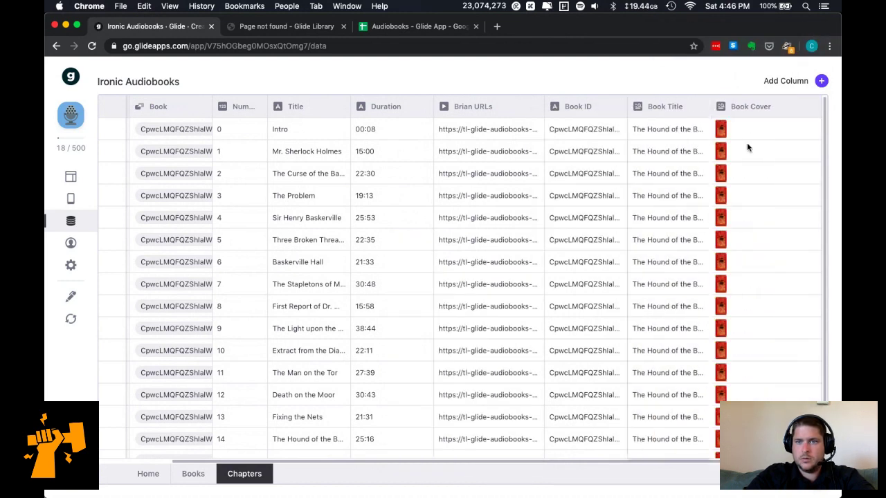
Add a Book Byline lookup column pulling the book's Byline.
{"action": "left_click", "coordinate": [818, 82]}
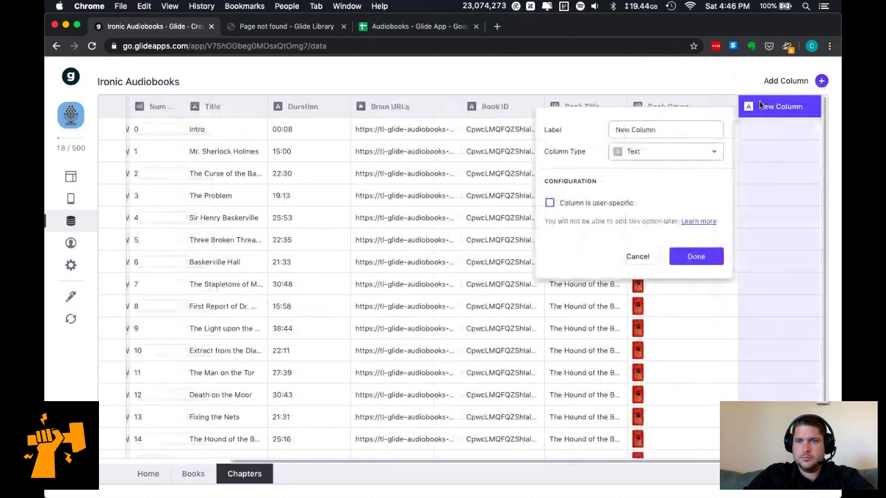
{"action": "left_click", "coordinate": [690, 153]}
{"action": "mouse_move", "coordinate": [686, 178]}
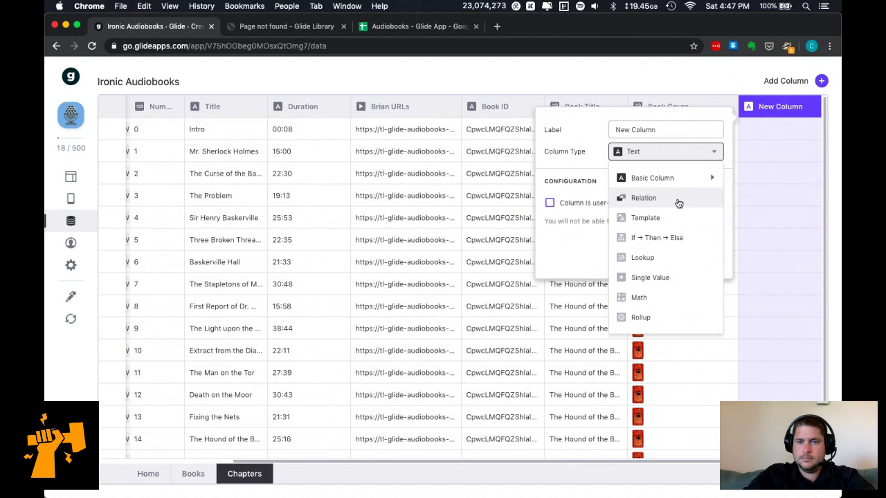
{"action": "left_click", "coordinate": [669, 257]}
{"action": "left_click", "coordinate": [603, 219]}
{"action": "mouse_move", "coordinate": [597, 242]}
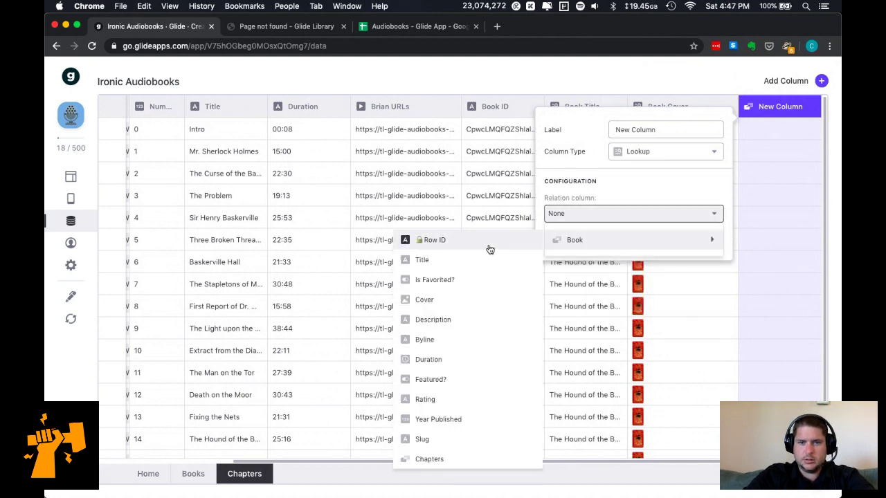
{"action": "left_click", "coordinate": [455, 339]}
{"action": "left_click", "coordinate": [658, 128]}
{"action": "key", "text": "super+a"}
{"action": "type", "text": "B"}
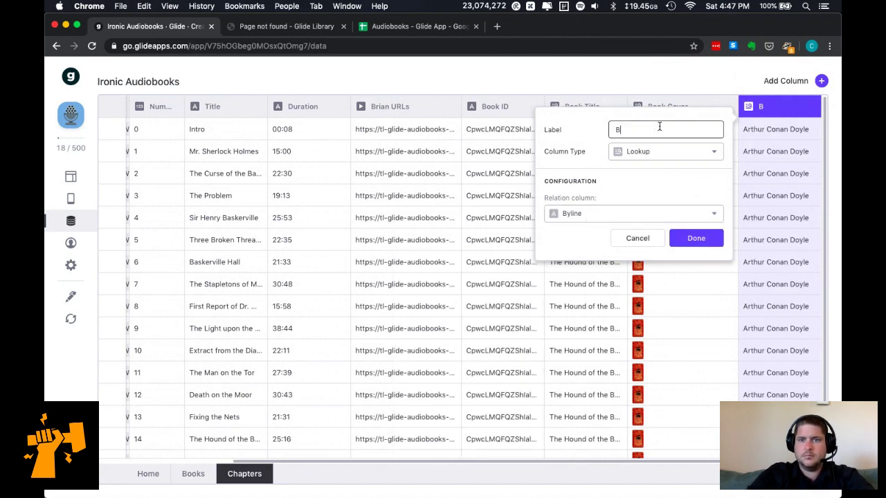
{"action": "type", "text": "ook Byline"}
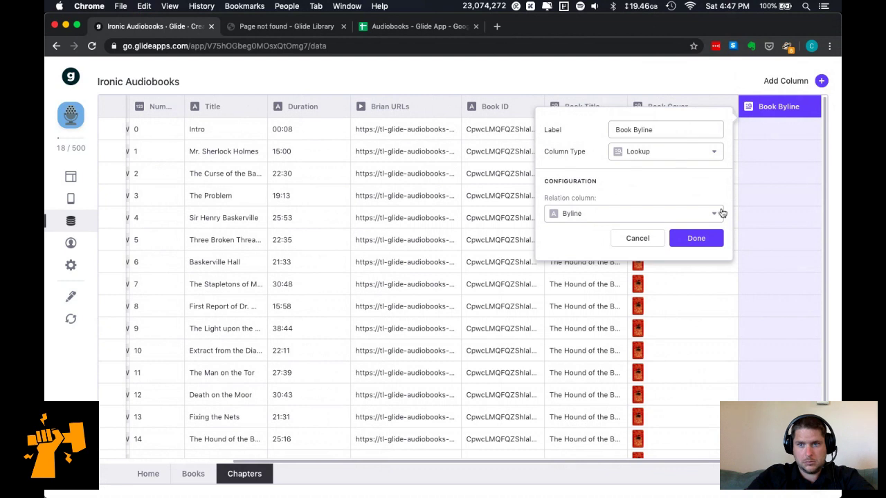
{"action": "left_click", "coordinate": [713, 237]}
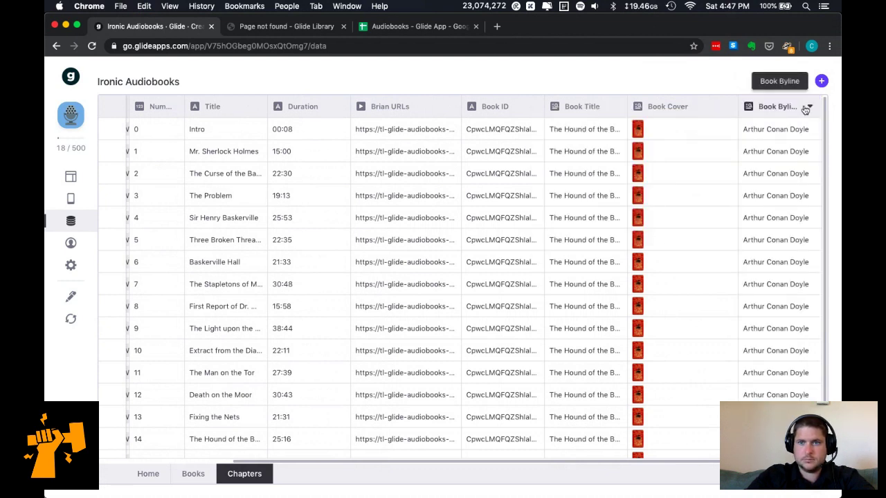
{"action": "left_click", "coordinate": [822, 82]}
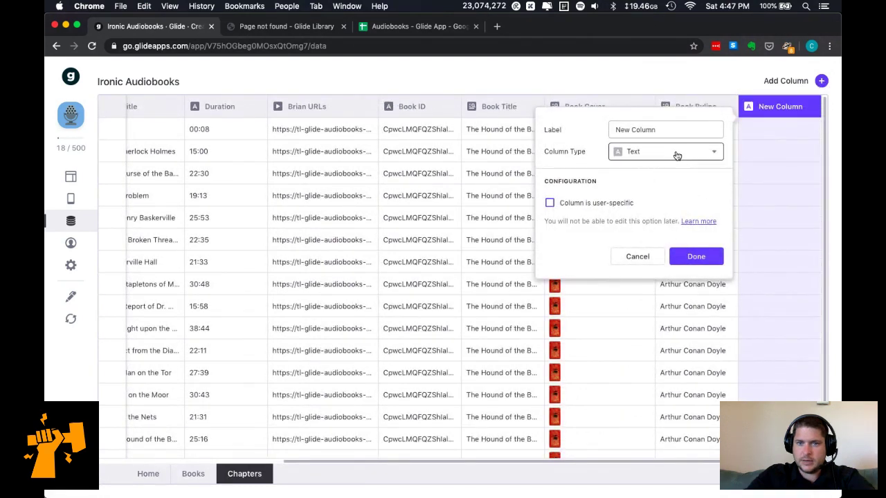
Make the new column a Template with a replacement filled from the Number column.
{"action": "left_click", "coordinate": [678, 150]}
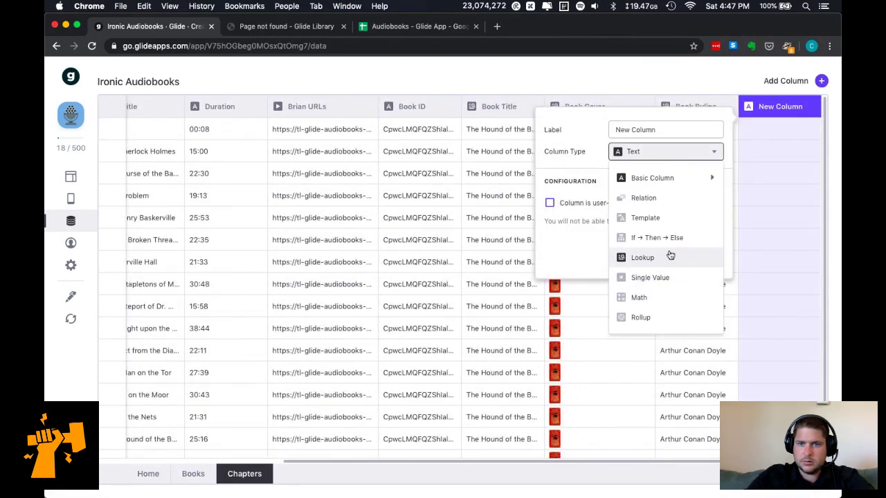
{"action": "left_click", "coordinate": [675, 219]}
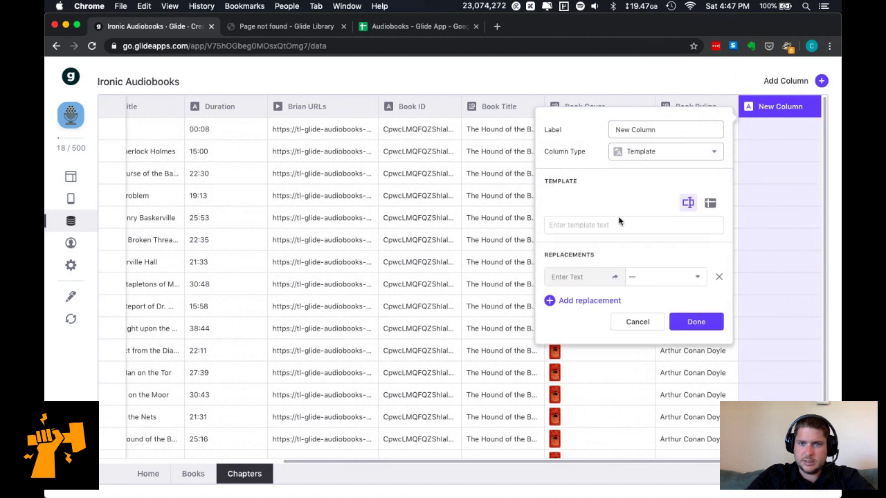
{"action": "left_click", "coordinate": [618, 224]}
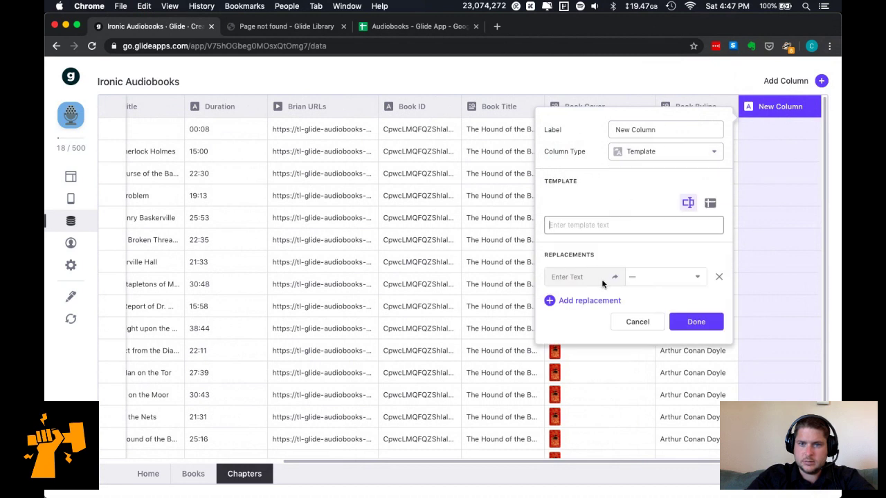
{"action": "left_click", "coordinate": [710, 204]}
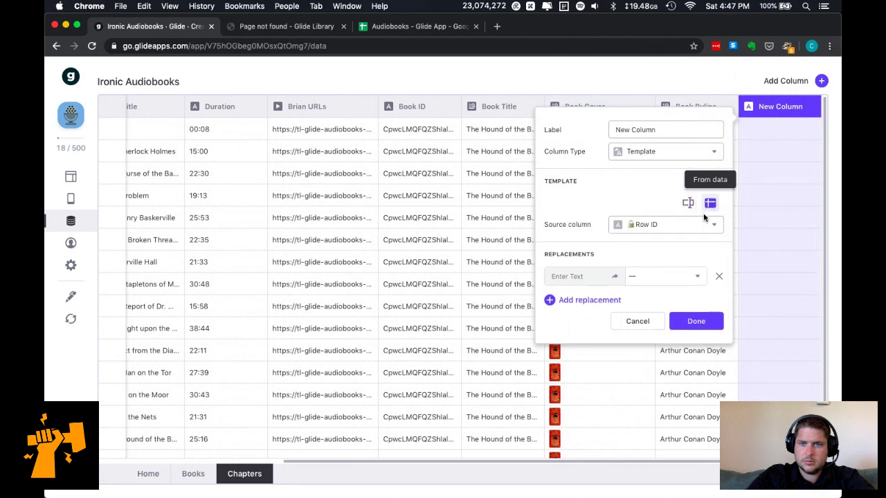
{"action": "left_click", "coordinate": [683, 229]}
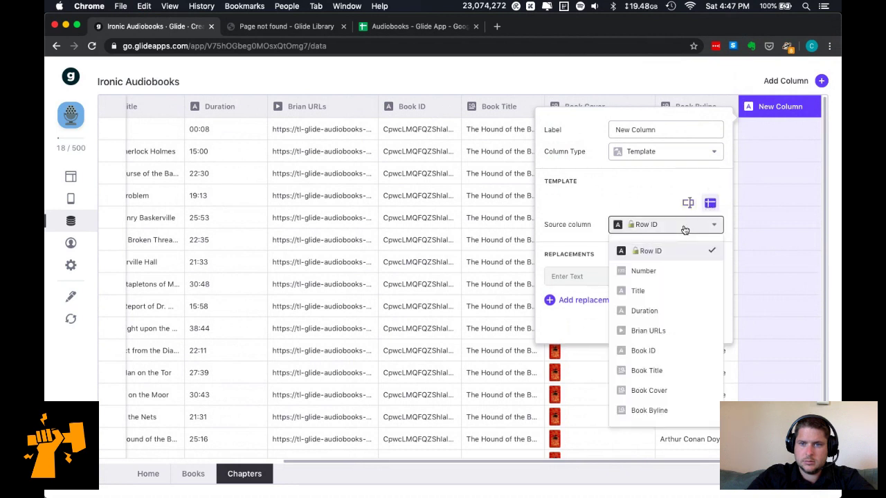
{"action": "left_click", "coordinate": [660, 274]}
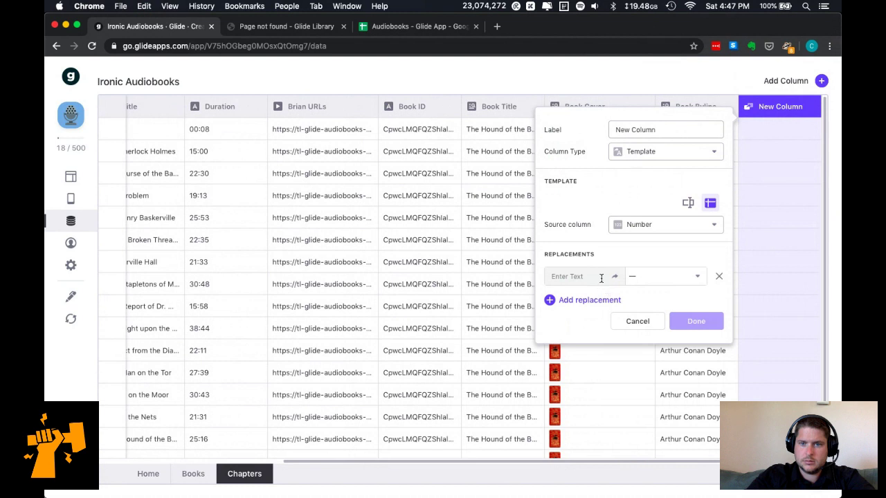
{"action": "left_click", "coordinate": [646, 279]}
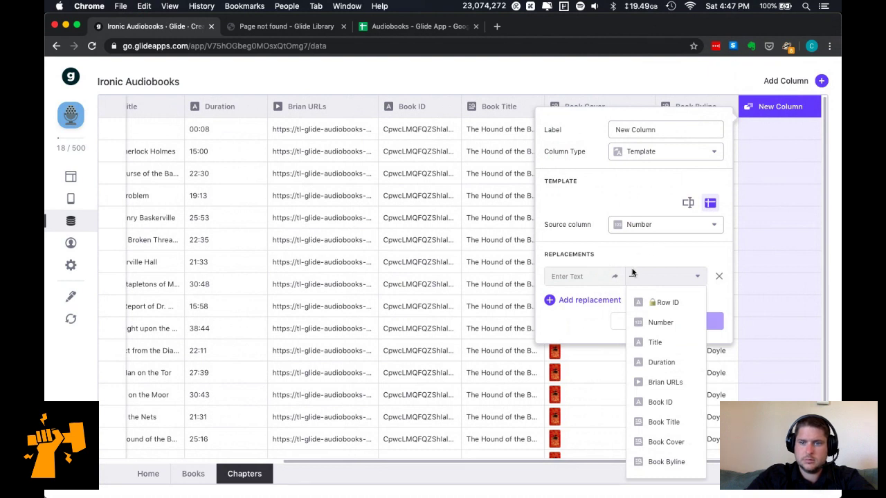
{"action": "left_click", "coordinate": [719, 276]}
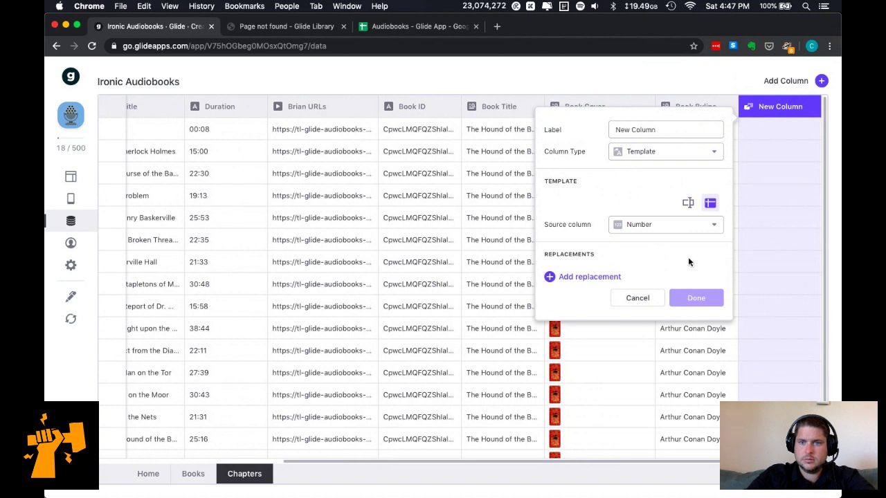
{"action": "left_click", "coordinate": [651, 225]}
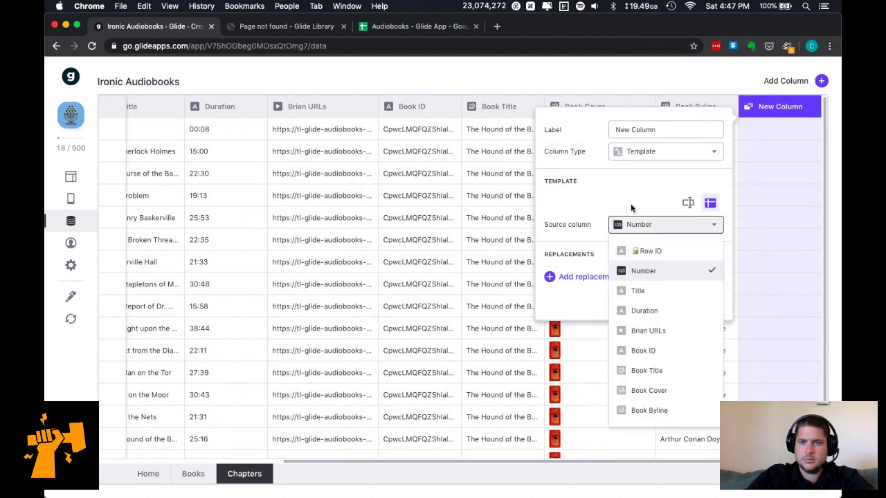
{"action": "left_click", "coordinate": [583, 276]}
{"action": "left_click", "coordinate": [581, 299]}
{"action": "left_click", "coordinate": [711, 227]}
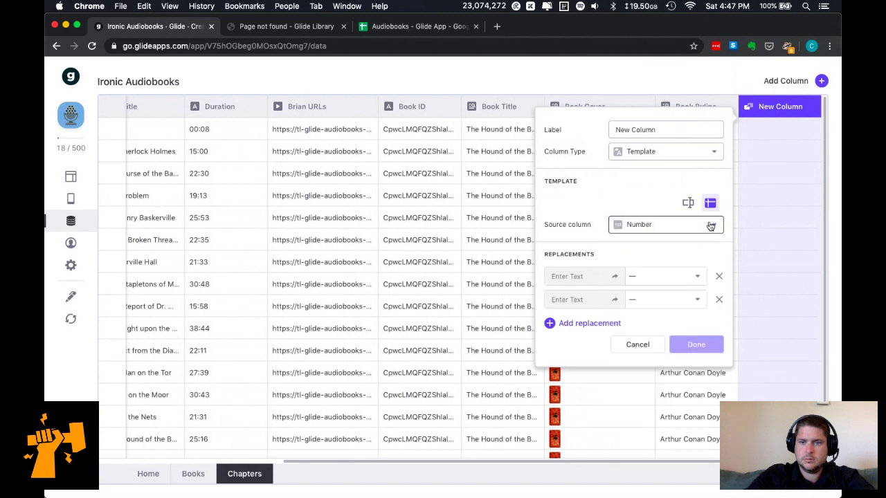
{"action": "left_click", "coordinate": [718, 300]}
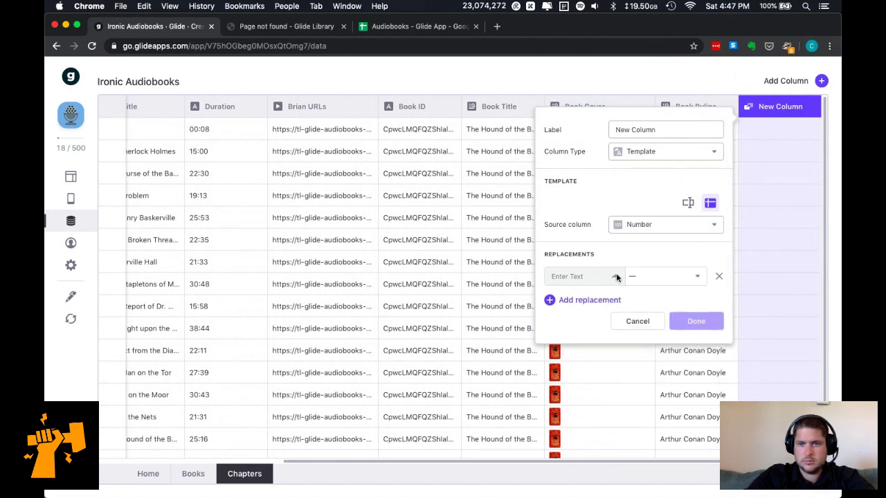
{"action": "left_click", "coordinate": [651, 278]}
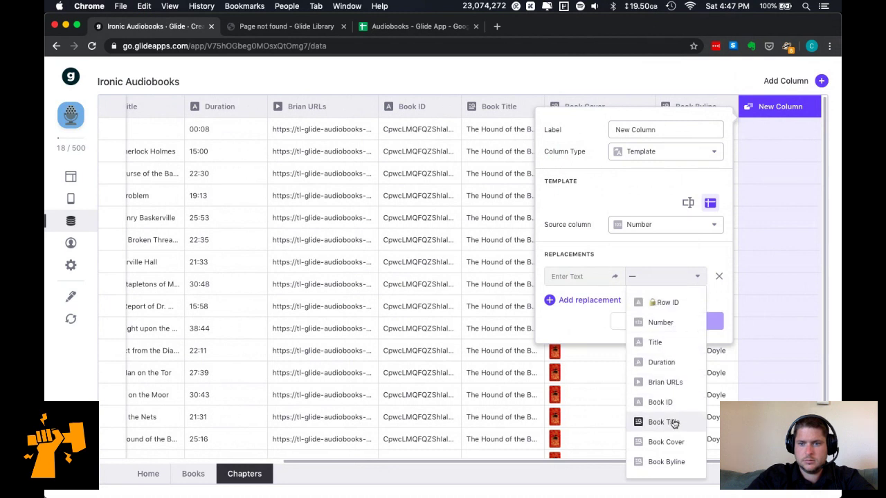
{"action": "left_click", "coordinate": [672, 322]}
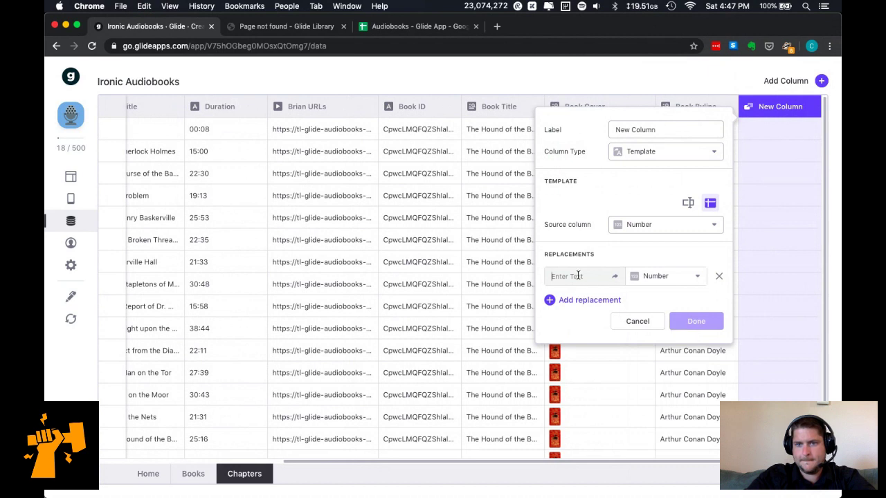
Write the custom template text 'Chapter N', with placeholder N replaced by Number.
{"action": "type", "text": "Chapter"}
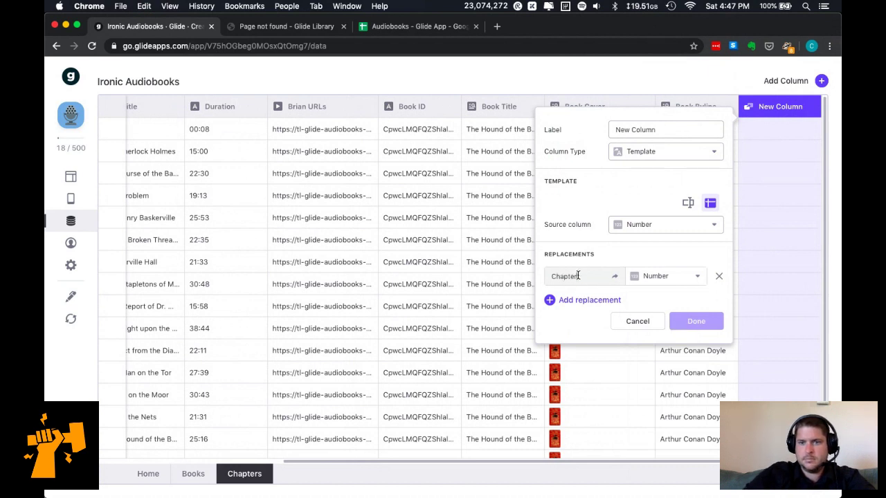
{"action": "left_click", "coordinate": [689, 204]}
{"action": "left_click", "coordinate": [643, 225]}
{"action": "type", "text": "Chapt"}
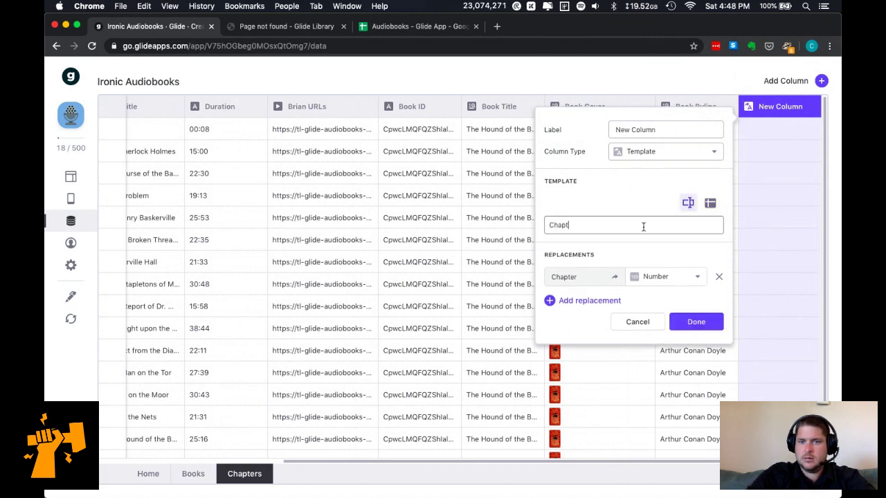
{"action": "type", "text": "er N"}
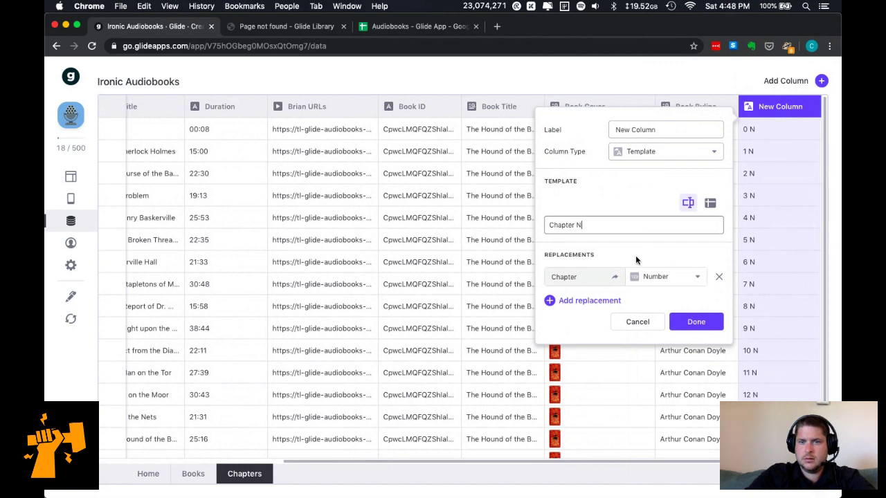
{"action": "left_click", "coordinate": [596, 277]}
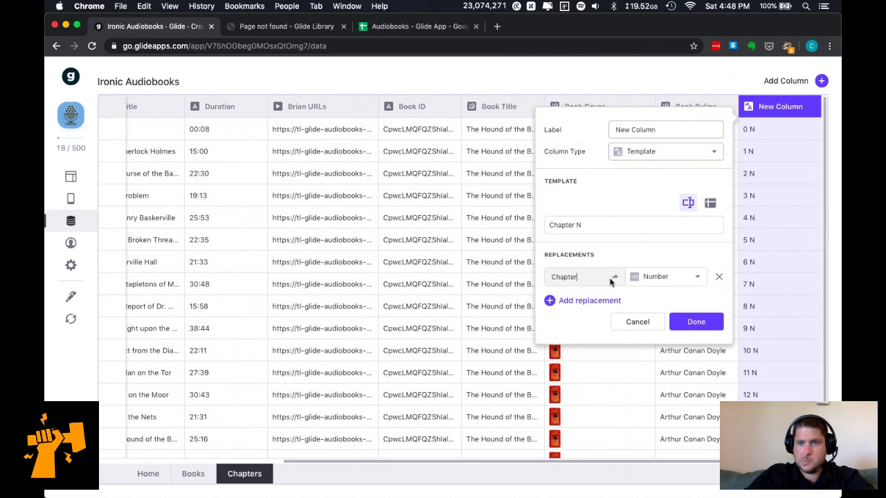
{"action": "left_click", "coordinate": [590, 226]}
{"action": "key", "text": "BackSpace"}
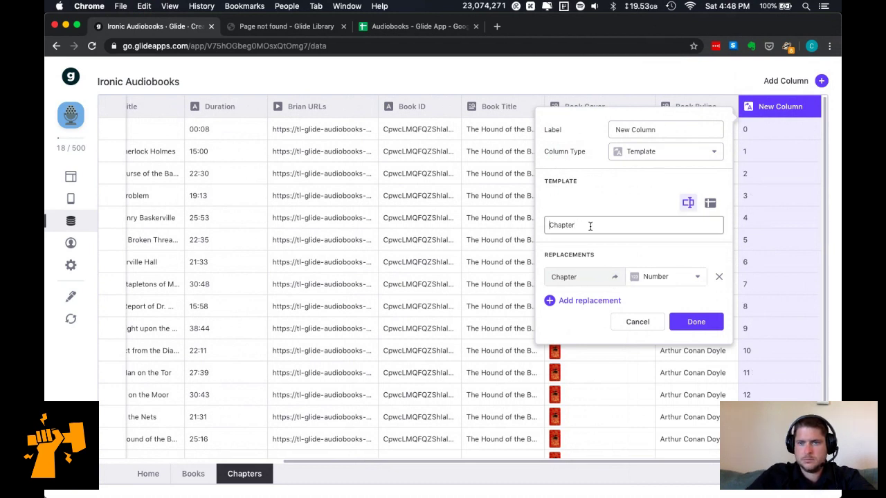
{"action": "type", "text": "Chapter"}
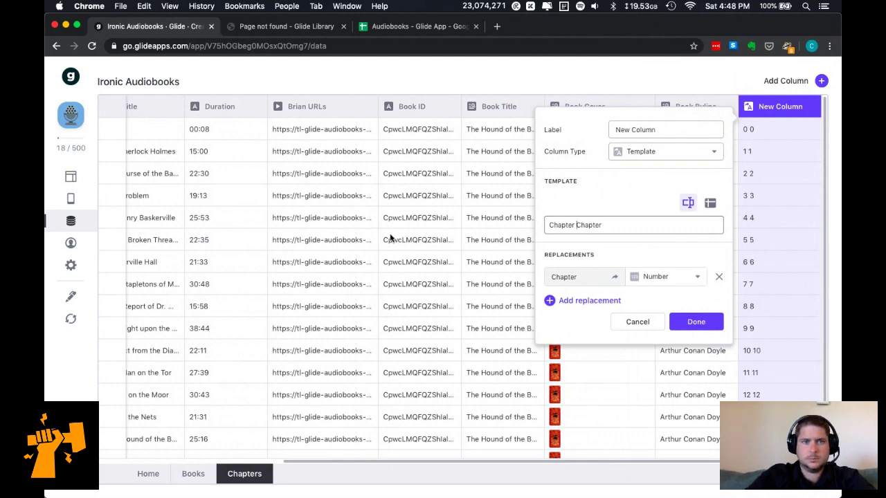
{"action": "key", "text": "Return"}
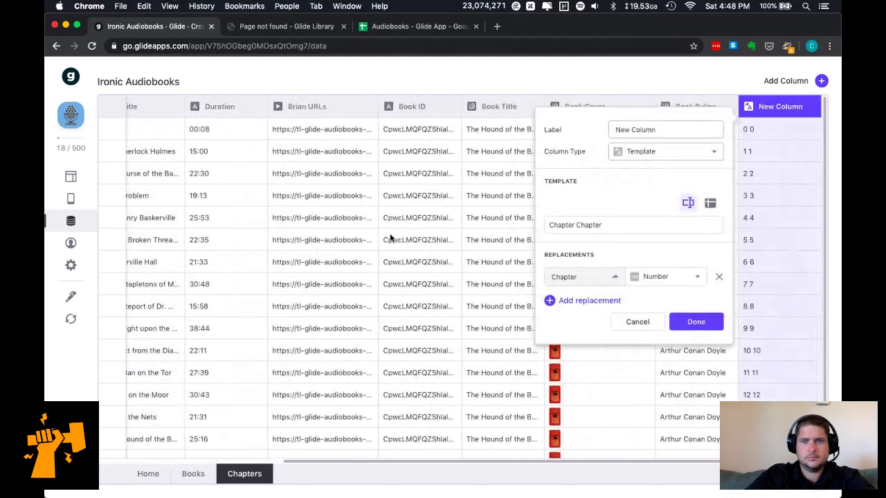
{"action": "left_click", "coordinate": [657, 282]}
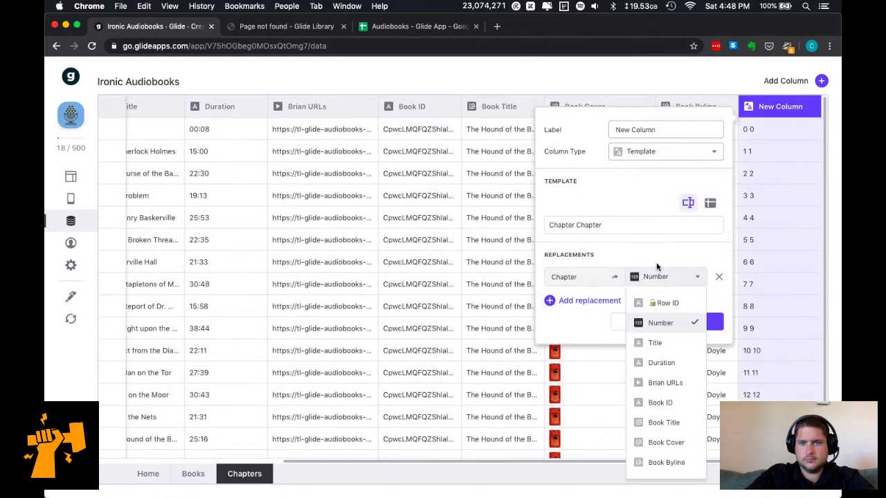
{"action": "double_click", "coordinate": [561, 224]}
{"action": "double_click", "coordinate": [595, 225]}
{"action": "type", "text": "N"}
{"action": "double_click", "coordinate": [566, 276]}
{"action": "type", "text": "N"}
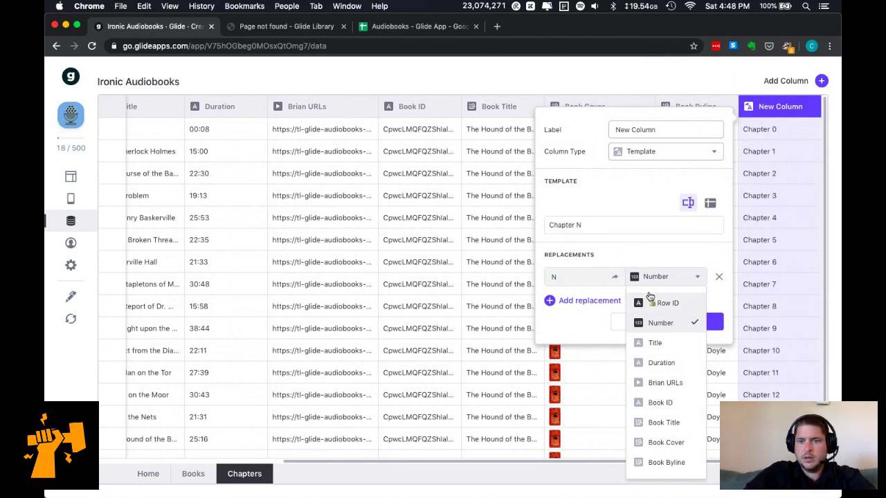
{"action": "left_click", "coordinate": [653, 278]}
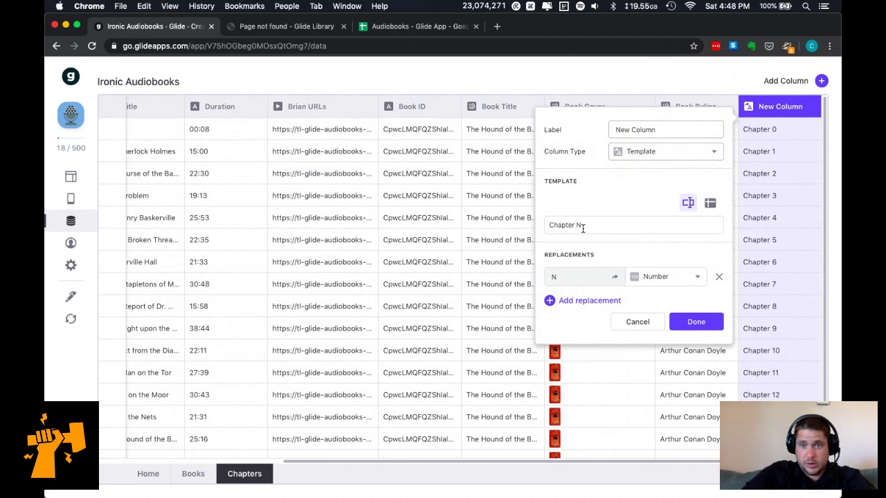
Append ' - TITLE' to the template, map TITLE to the Title column, and save.
{"action": "scroll", "coordinate": [756, 283], "scroll_direction": "down", "scroll_amount": 1}
{"action": "scroll", "coordinate": [757, 283], "scroll_direction": "up", "scroll_amount": 1}
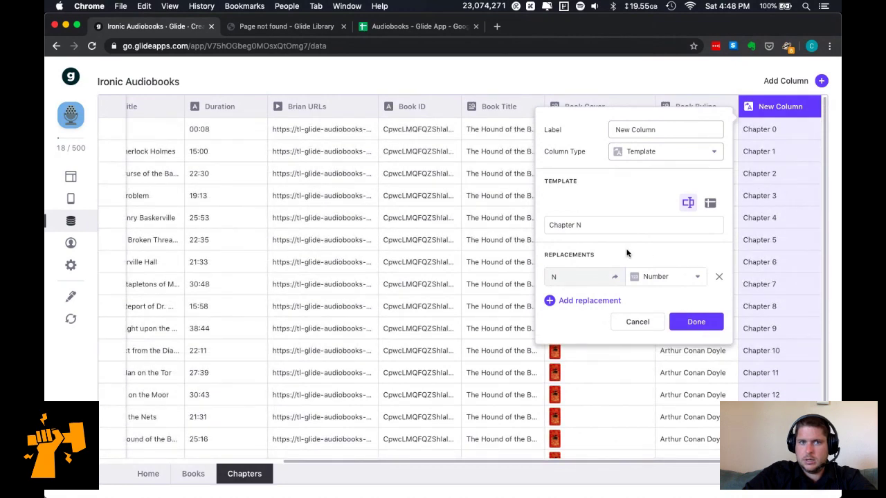
{"action": "scroll", "coordinate": [387, 232], "scroll_direction": "left", "scroll_amount": 5}
{"action": "scroll", "coordinate": [388, 231], "scroll_direction": "right", "scroll_amount": 5}
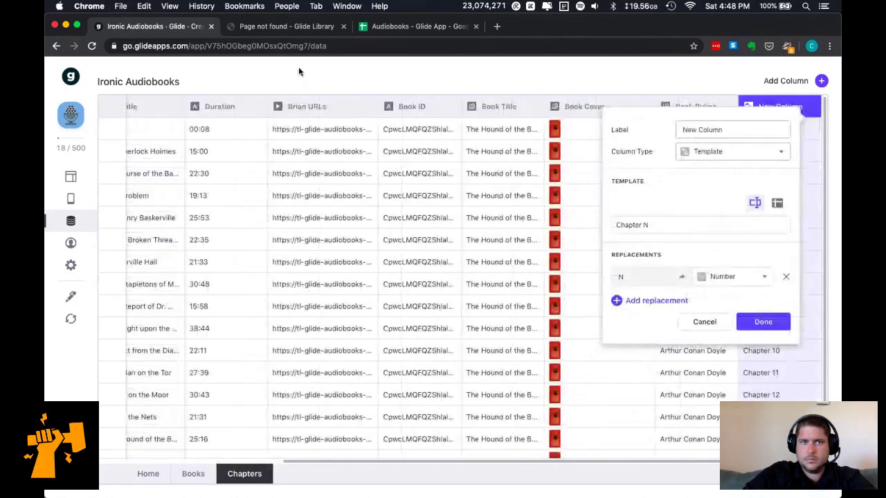
{"action": "left_click", "coordinate": [623, 225]}
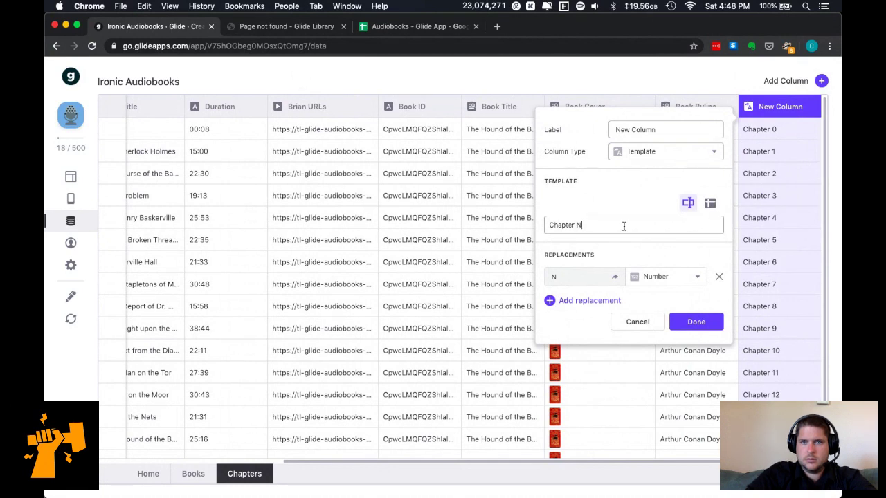
{"action": "type", "text": "- TITLE"}
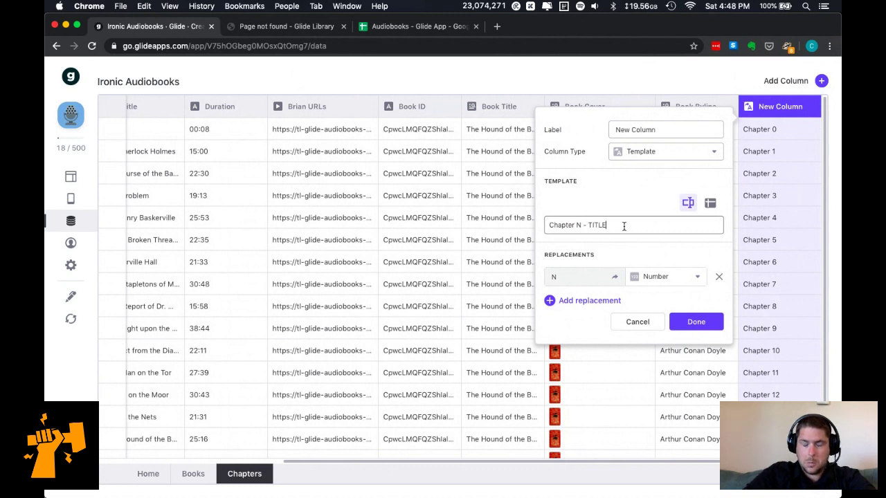
{"action": "left_click", "coordinate": [574, 300]}
{"action": "type", "text": "TITLE"}
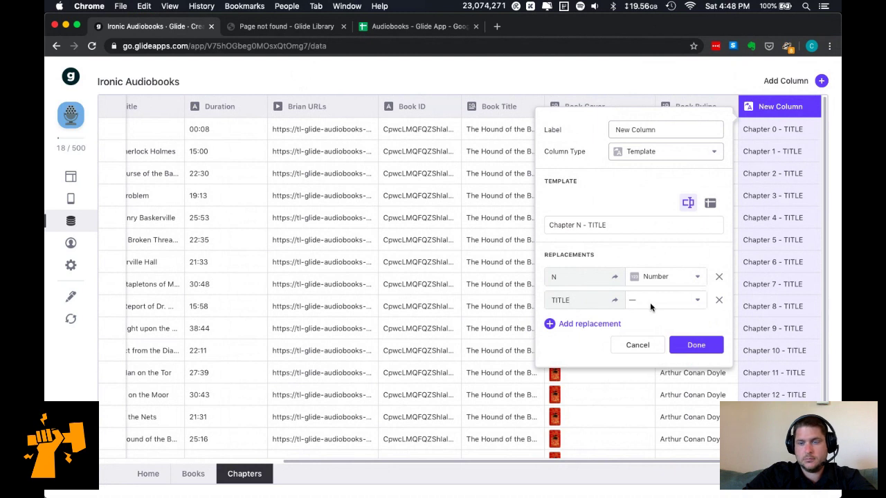
{"action": "left_click", "coordinate": [650, 301]}
{"action": "left_click", "coordinate": [667, 367]}
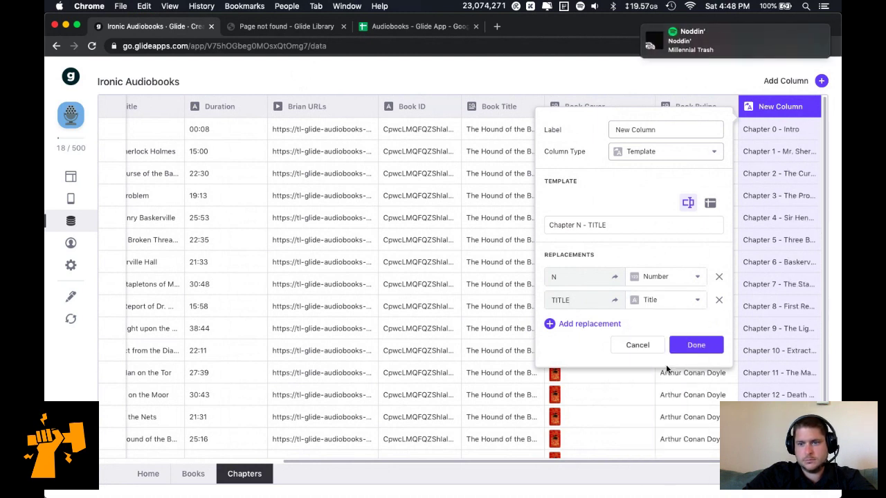
{"action": "left_click", "coordinate": [704, 344]}
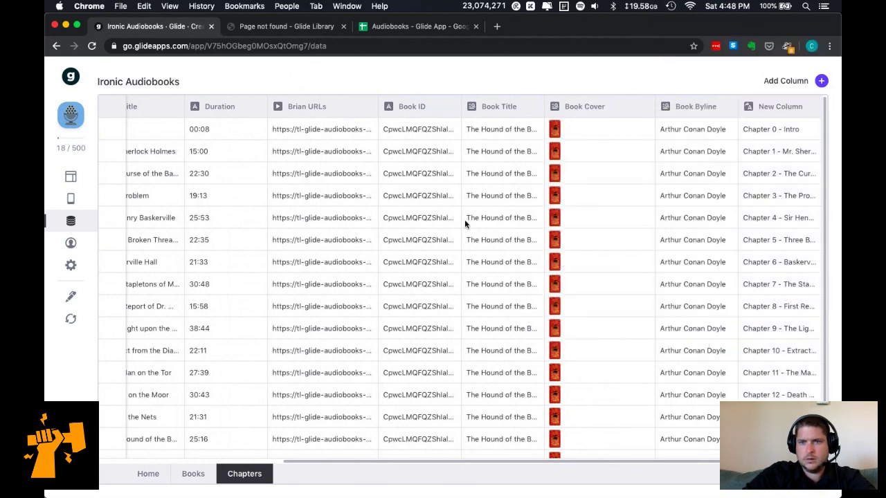
Rename the chapter template column to 'Number & Title' and save it.
{"action": "left_click", "coordinate": [803, 107]}
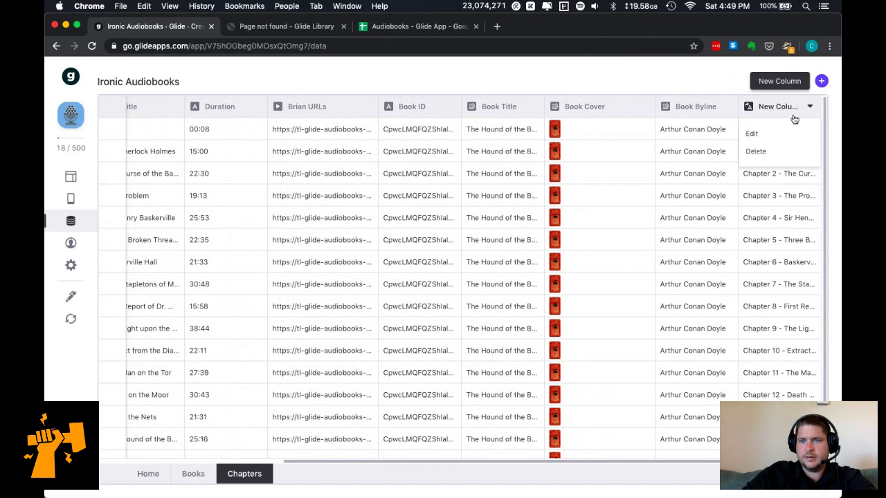
{"action": "left_click", "coordinate": [778, 130]}
{"action": "left_click", "coordinate": [646, 133]}
{"action": "key", "text": "super+a"}
{"action": "type", "text": "Full Chapter Name"}
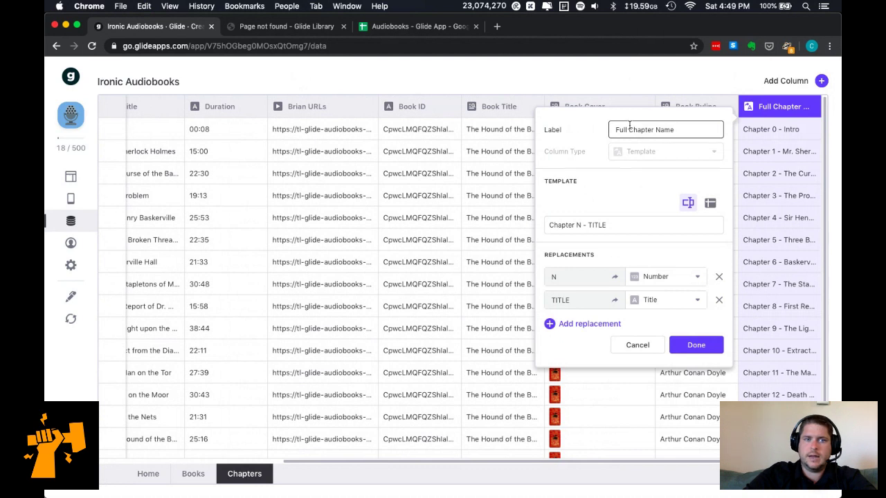
{"action": "key", "text": "super+a"}
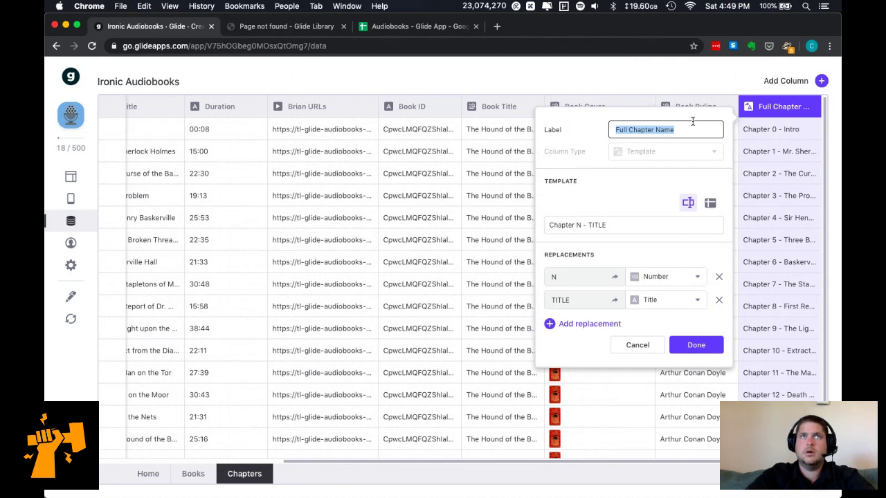
{"action": "type", "text": "Headline"}
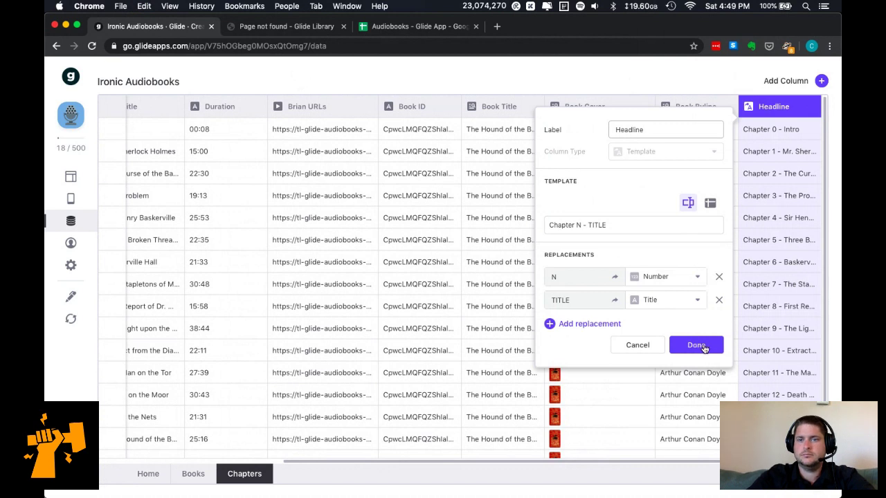
{"action": "type", "text": "Fu"}
{"action": "key", "text": "super+a"}
{"action": "key", "text": "BackSpace"}
{"action": "type", "text": "Number & Name"}
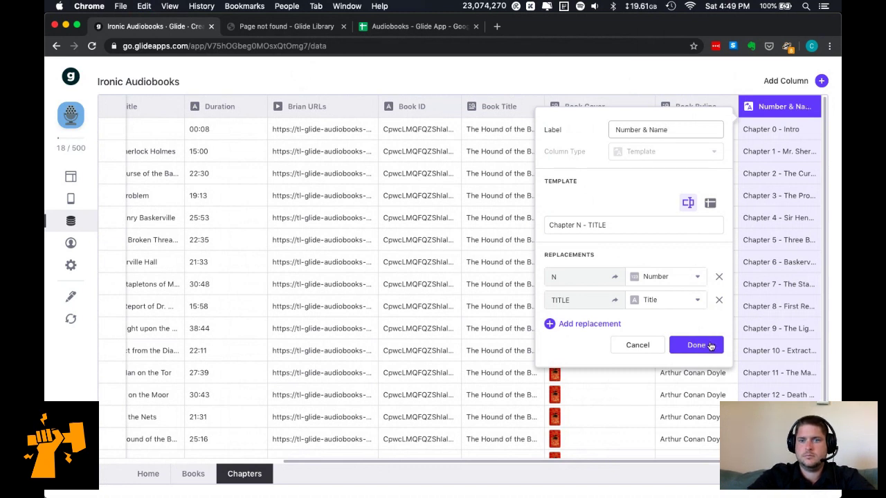
{"action": "key", "text": "BackSpace"}
{"action": "key", "text": "BackSpace"}
{"action": "key", "text": "BackSpace"}
{"action": "type", "text": "Title"}
{"action": "left_click", "coordinate": [710, 346]}
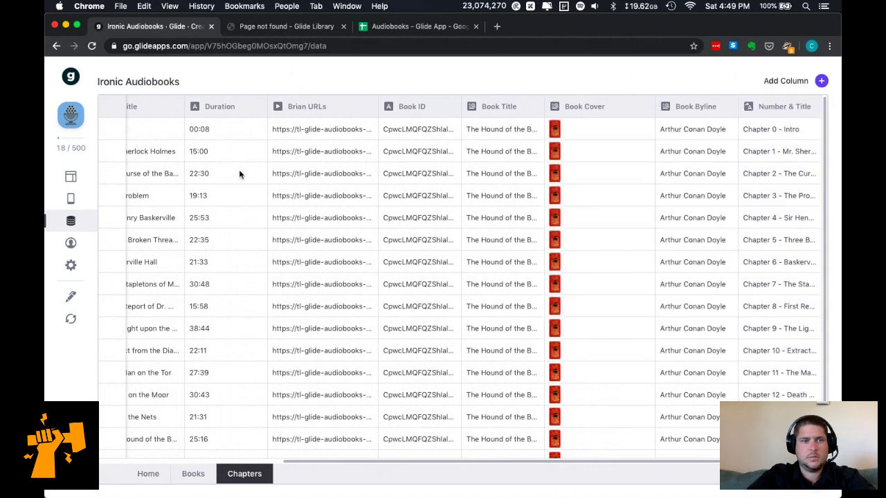
Delete the book Relation component and set the Title component to Book Title, Book Byline, Book Cover.
{"action": "left_click", "coordinate": [70, 177]}
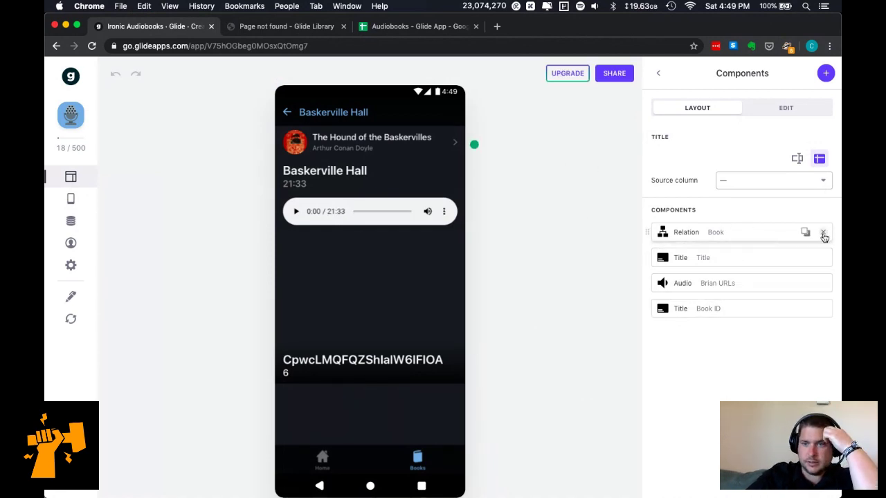
{"action": "left_click", "coordinate": [823, 233]}
{"action": "left_click", "coordinate": [769, 288]}
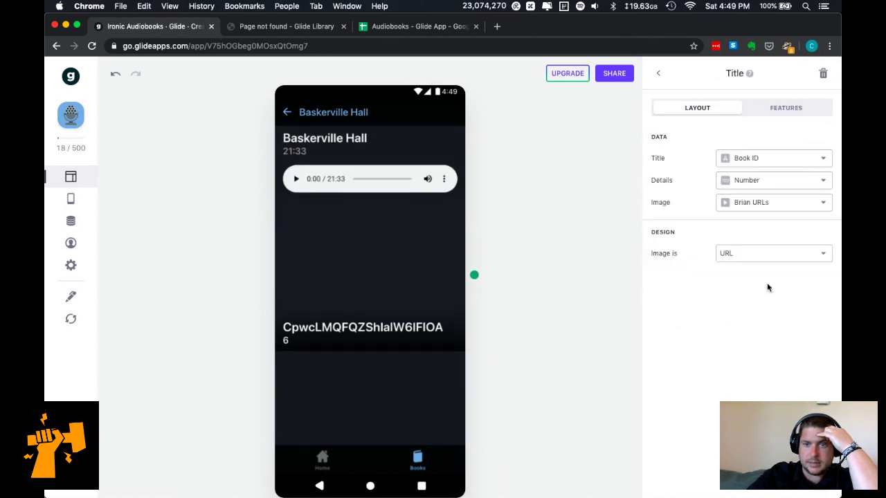
{"action": "left_click", "coordinate": [783, 159]}
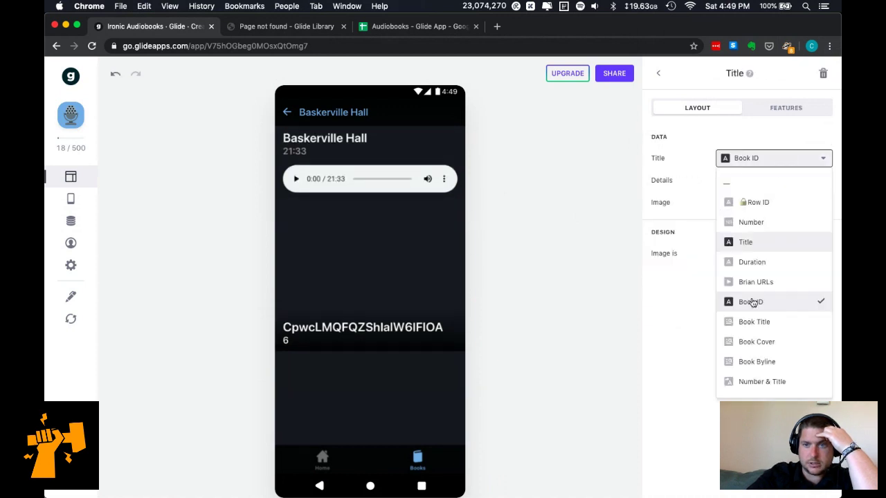
{"action": "left_click", "coordinate": [762, 321]}
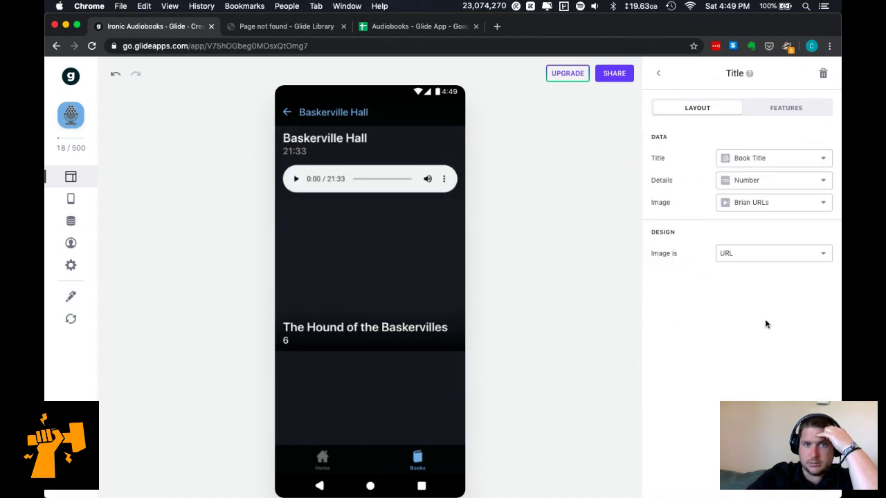
{"action": "left_click", "coordinate": [775, 181]}
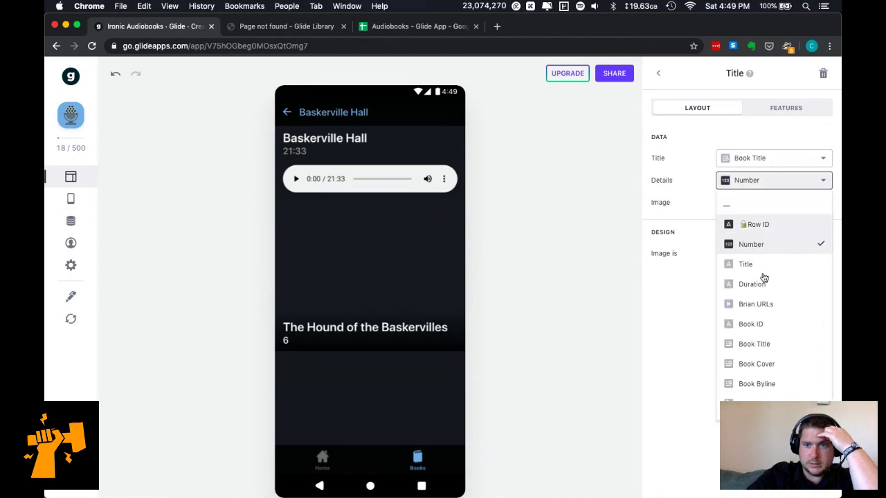
{"action": "left_click", "coordinate": [771, 384]}
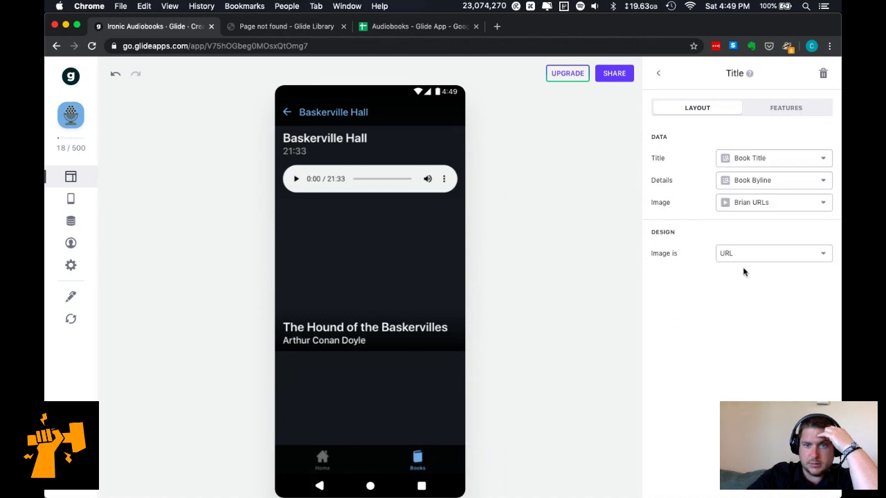
{"action": "left_click", "coordinate": [763, 205]}
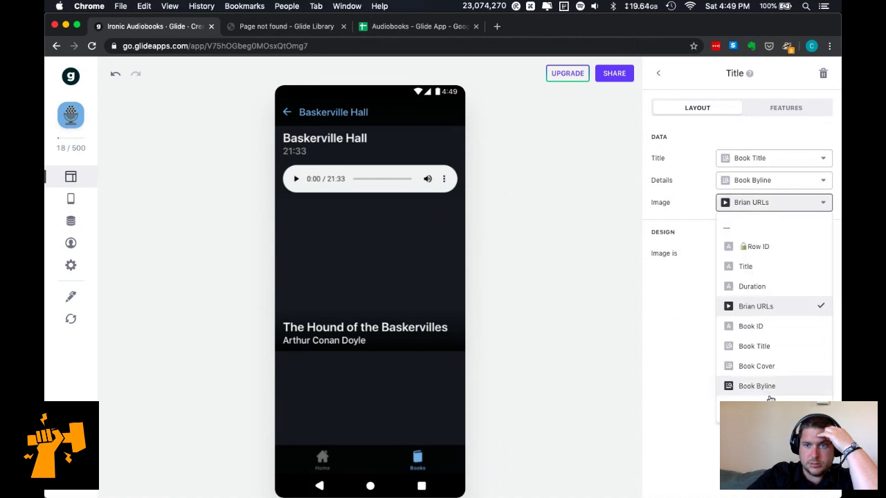
{"action": "left_click", "coordinate": [766, 366]}
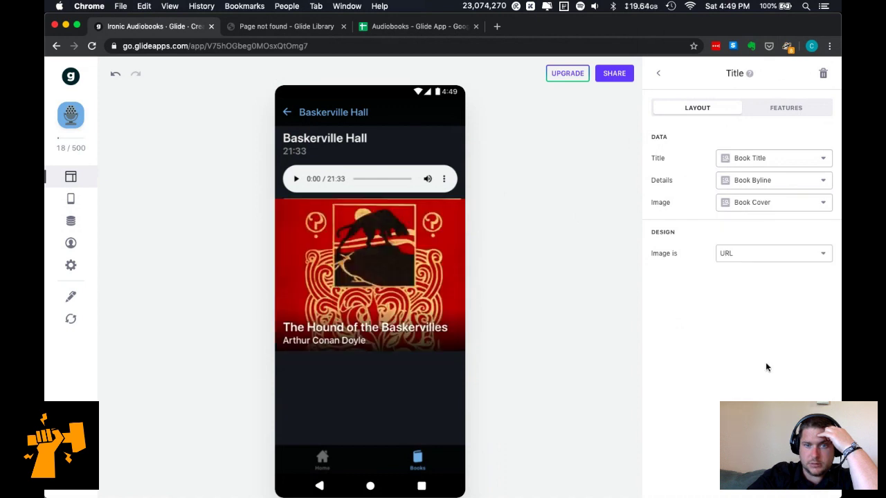
Move the cover title block to the top of the chapter screen.
{"action": "left_click", "coordinate": [747, 257]}
{"action": "left_click", "coordinate": [684, 357]}
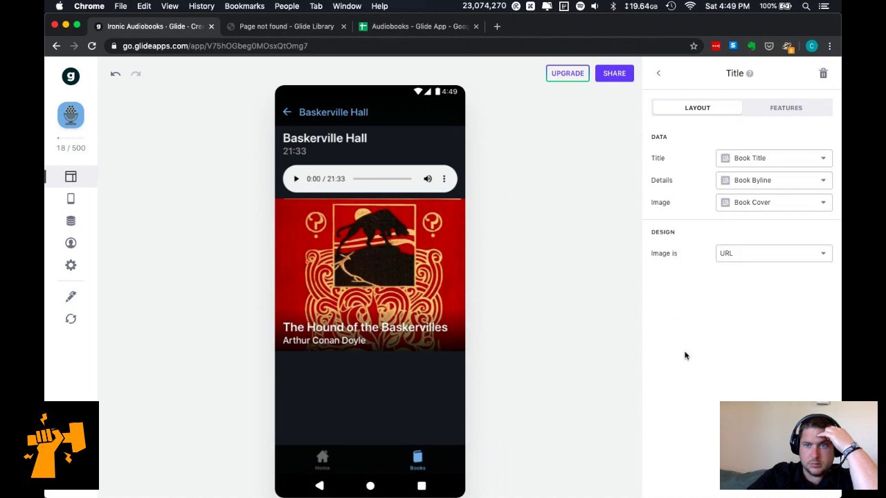
{"action": "left_click", "coordinate": [798, 114]}
{"action": "left_click", "coordinate": [711, 107]}
{"action": "left_click", "coordinate": [658, 73]}
{"action": "left_click_drag", "start_coordinate": [748, 282], "coordinate": [748, 232]}
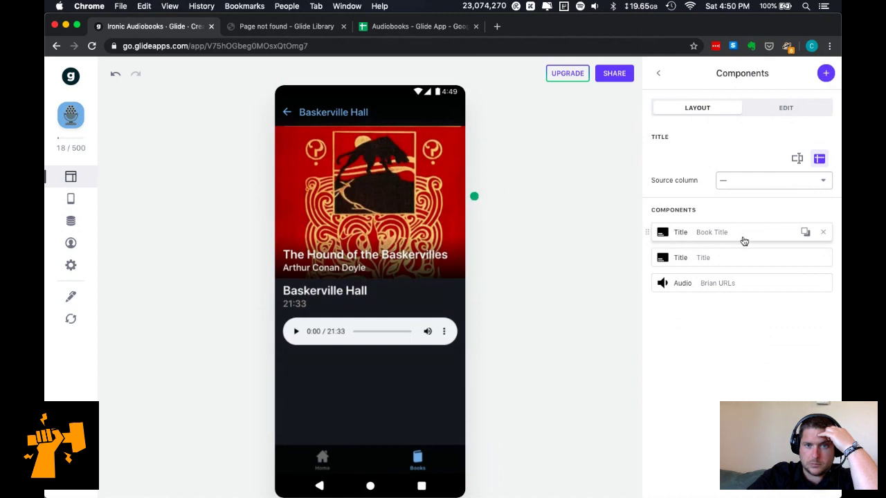
Set the chapter Title component to Number & Title and remove its duration details line.
{"action": "left_click", "coordinate": [742, 263]}
{"action": "left_click", "coordinate": [777, 163]}
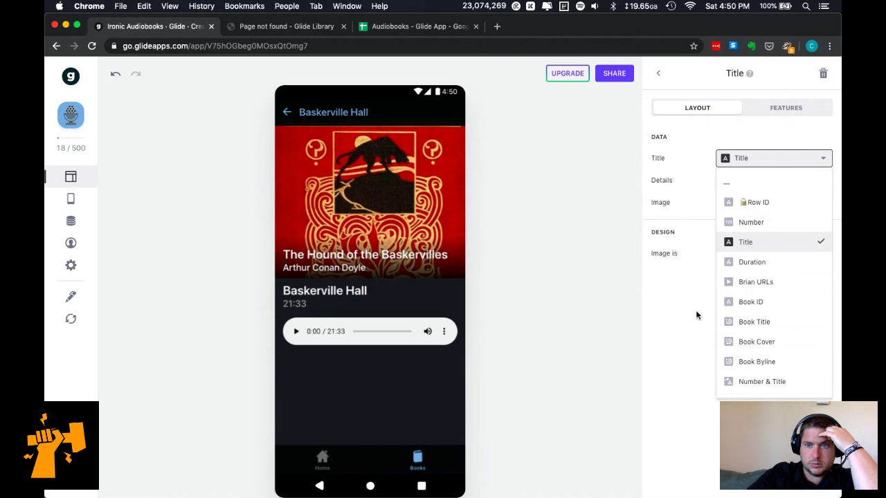
{"action": "left_click", "coordinate": [762, 381]}
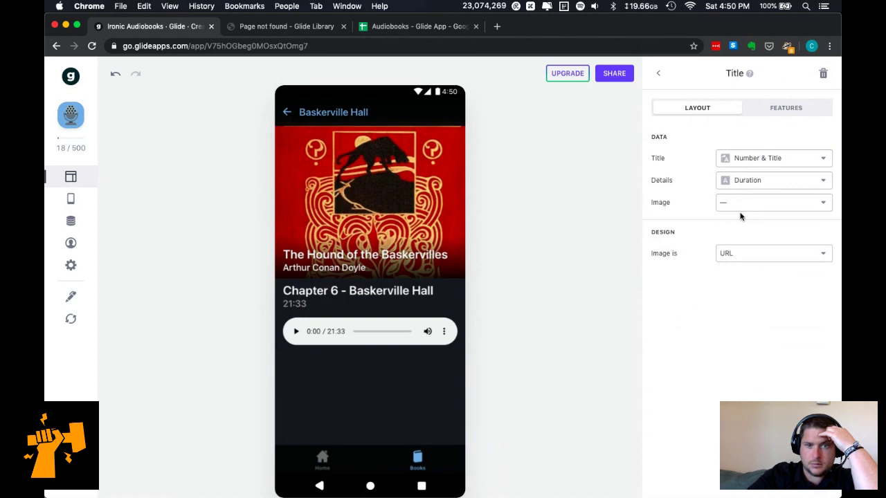
{"action": "left_click", "coordinate": [658, 73]}
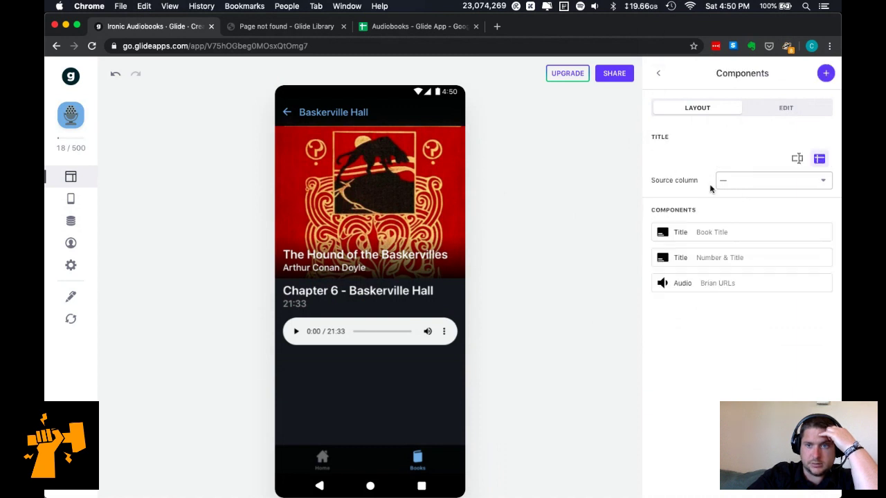
{"action": "mouse_move", "coordinate": [822, 258]}
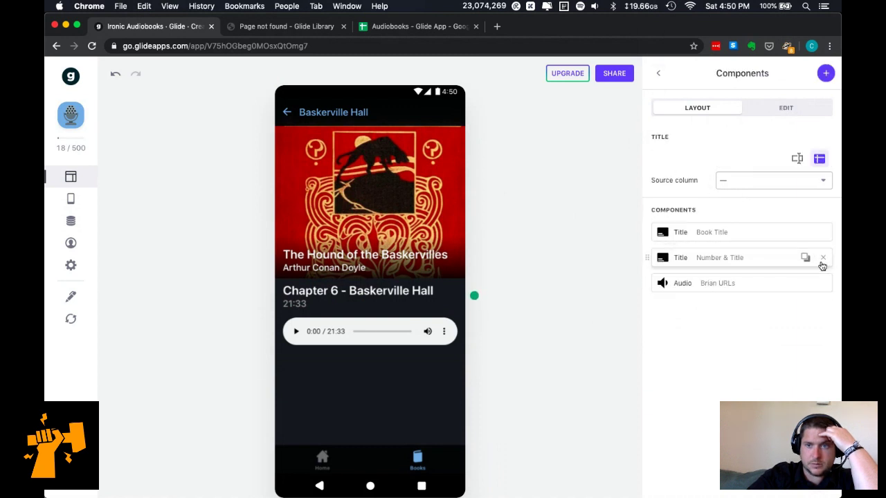
{"action": "left_click", "coordinate": [772, 260]}
{"action": "left_click", "coordinate": [762, 183]}
{"action": "left_click", "coordinate": [755, 203]}
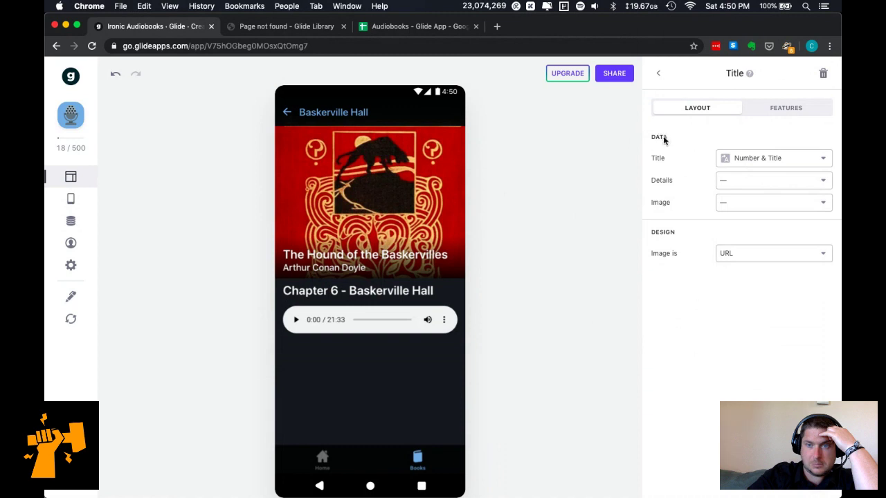
Set the screen title source column to Number & Title.
{"action": "left_click", "coordinate": [659, 79]}
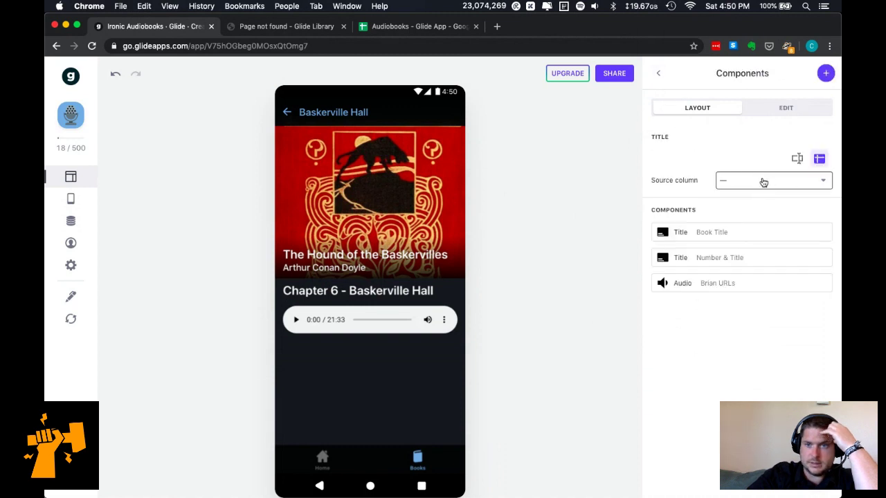
{"action": "left_click", "coordinate": [763, 182]}
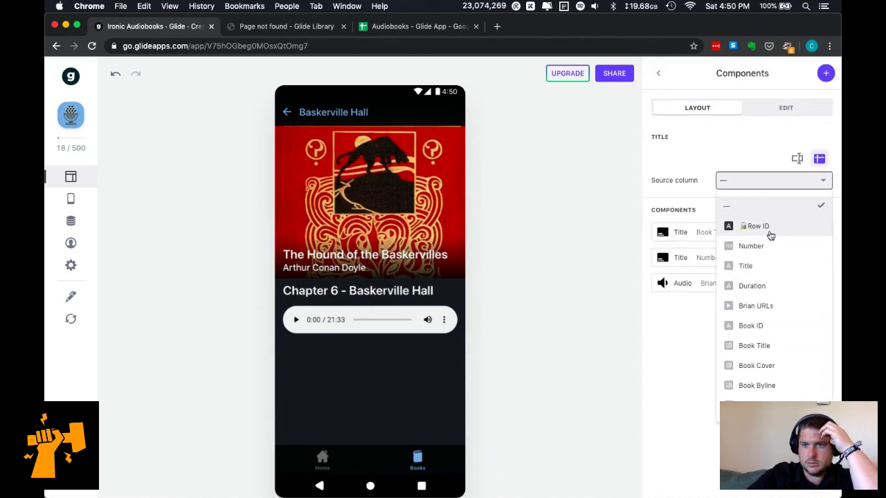
{"action": "left_click", "coordinate": [775, 405]}
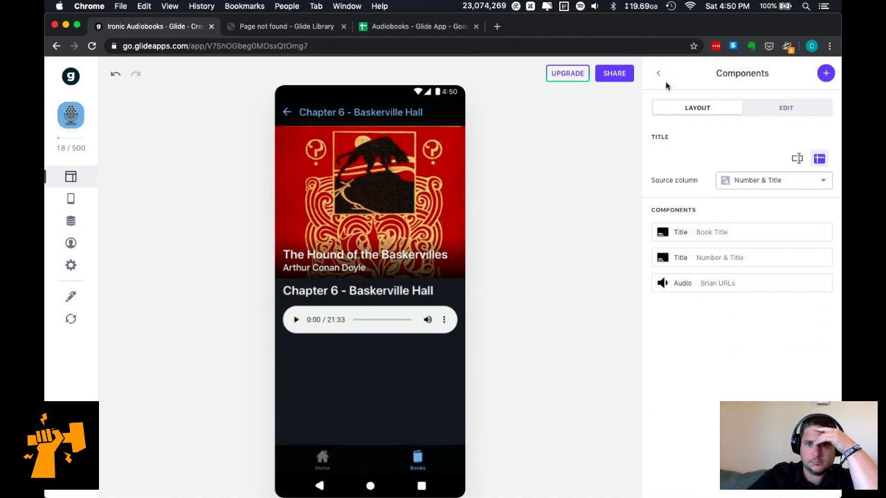
{"action": "left_click", "coordinate": [826, 74]}
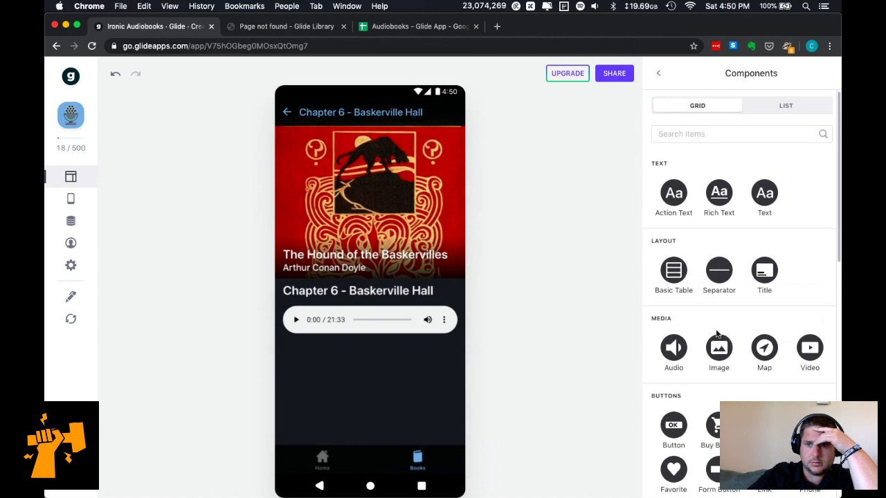
Add a Text component showing the chapter Title below the audio player, styled Headline 1.
{"action": "scroll", "coordinate": [718, 334], "scroll_direction": "down", "scroll_amount": 1}
{"action": "scroll", "coordinate": [718, 334], "scroll_direction": "up", "scroll_amount": 1}
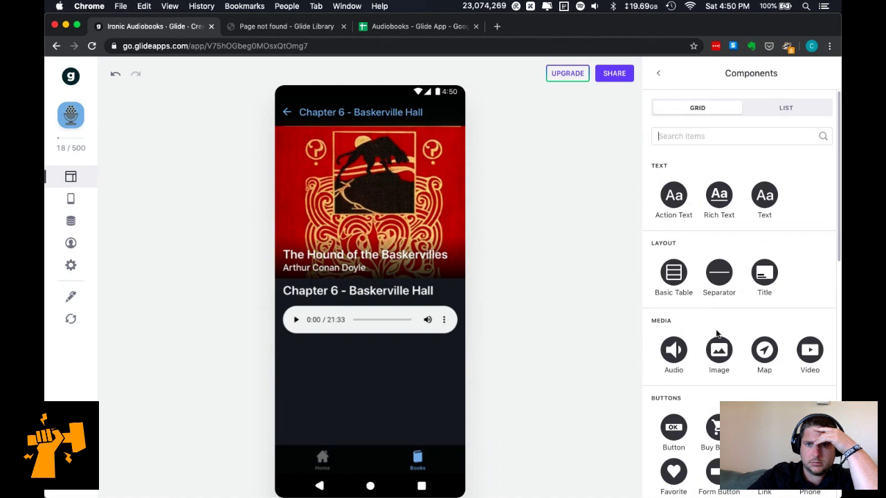
{"action": "scroll", "coordinate": [718, 334], "scroll_direction": "down", "scroll_amount": 7}
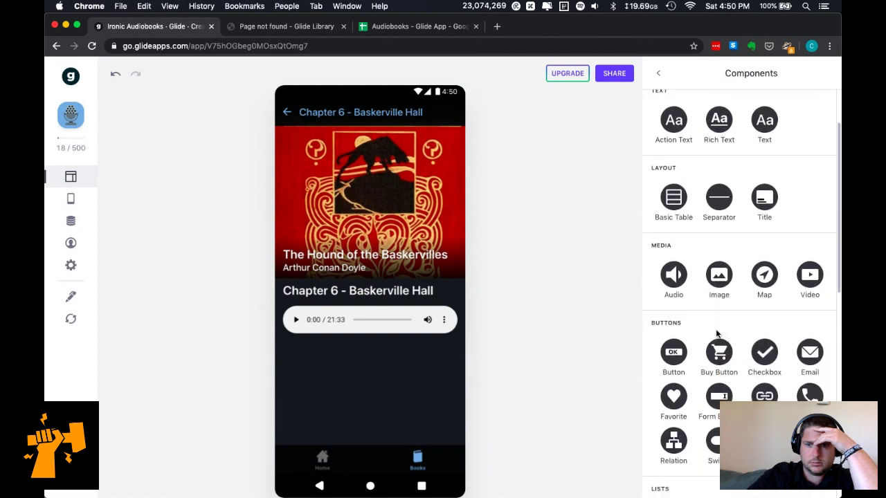
{"action": "scroll", "coordinate": [718, 335], "scroll_direction": "down", "scroll_amount": 10}
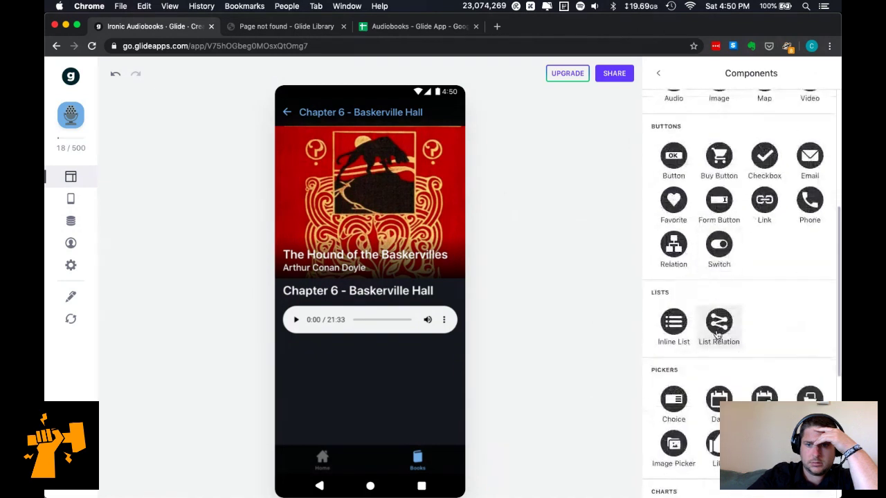
{"action": "scroll", "coordinate": [718, 335], "scroll_direction": "down", "scroll_amount": 5}
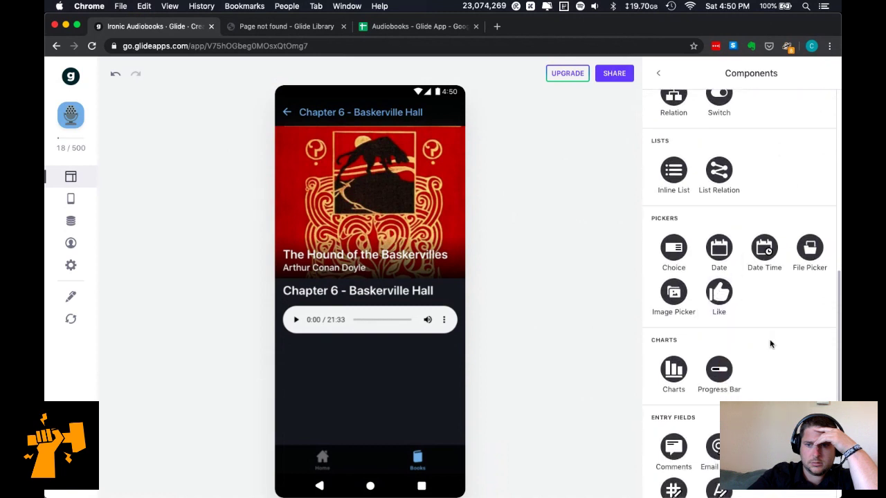
{"action": "scroll", "coordinate": [771, 344], "scroll_direction": "down", "scroll_amount": 6}
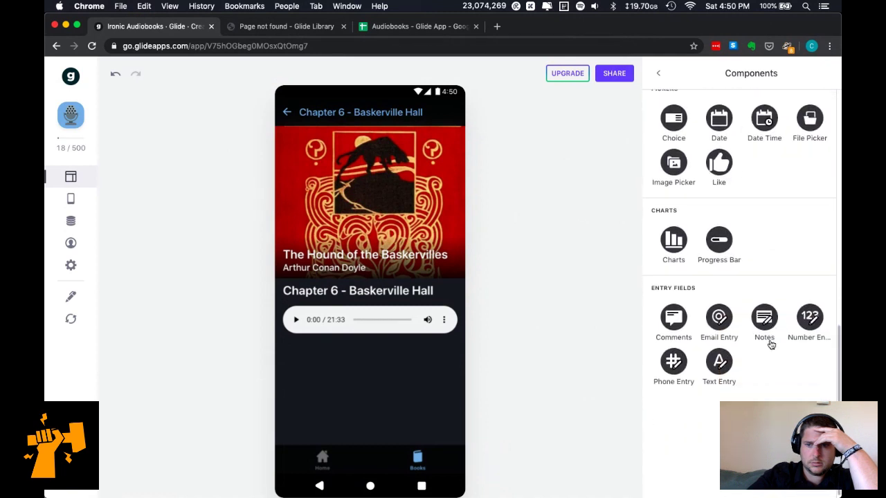
{"action": "scroll", "coordinate": [770, 344], "scroll_direction": "up", "scroll_amount": 20}
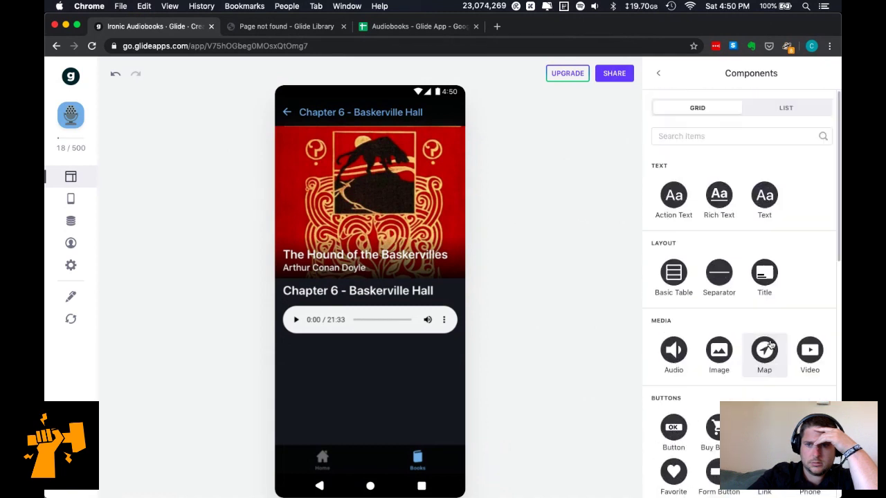
{"action": "left_click", "coordinate": [767, 204]}
{"action": "left_click", "coordinate": [745, 232]}
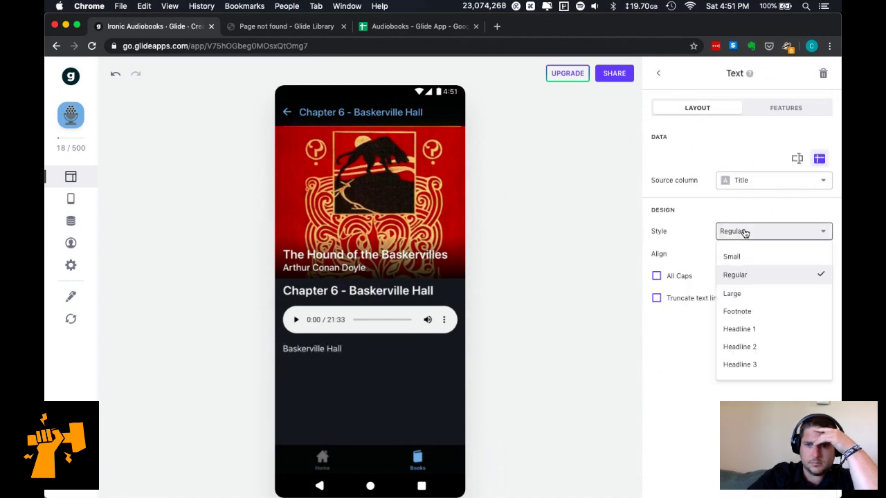
{"action": "left_click", "coordinate": [746, 333]}
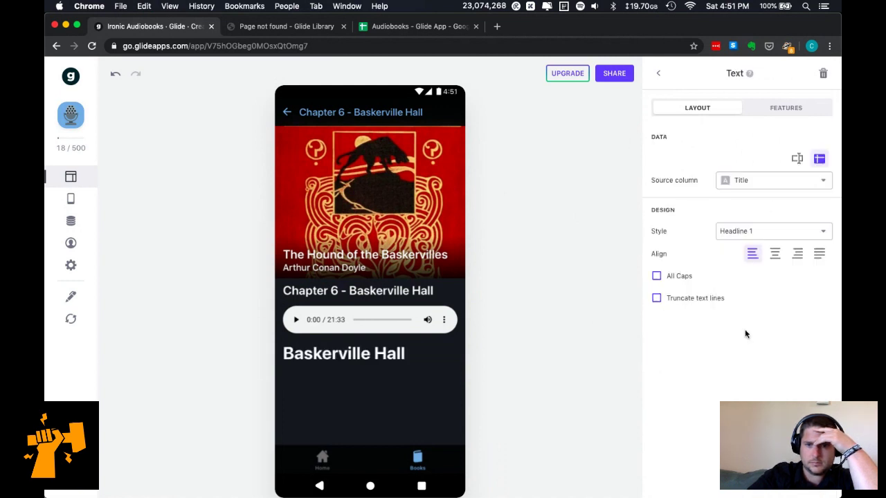
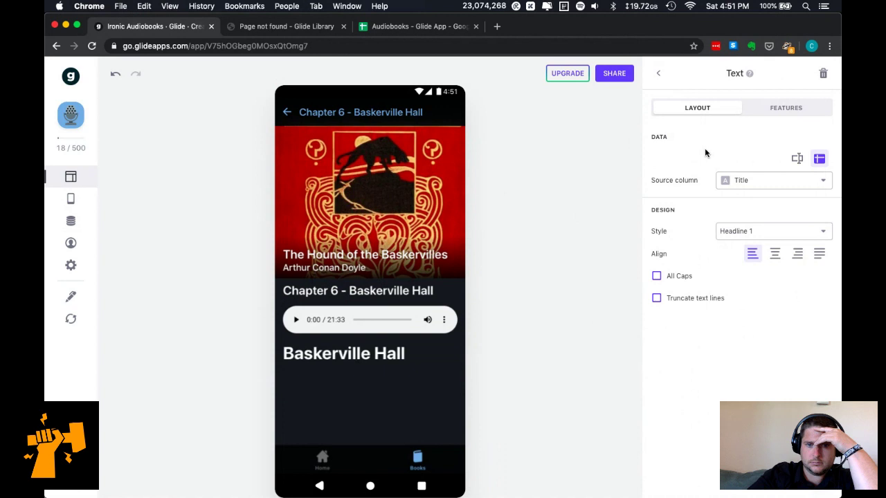
Add a Text component to the chapter screen showing the Number & Title column.
{"action": "left_click", "coordinate": [658, 73]}
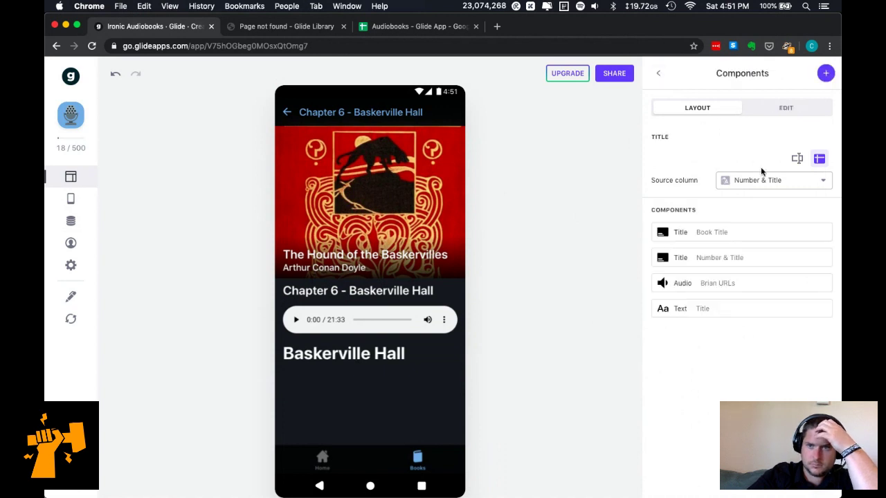
{"action": "left_click", "coordinate": [825, 74]}
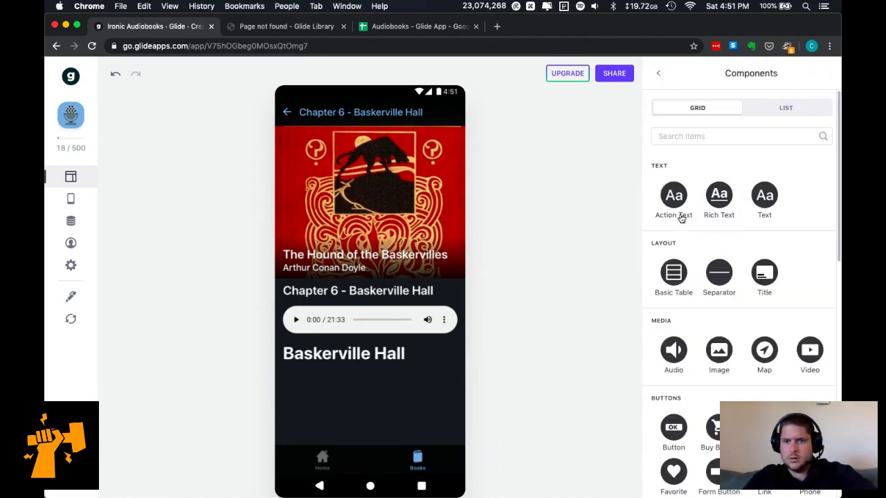
{"action": "left_click", "coordinate": [765, 194]}
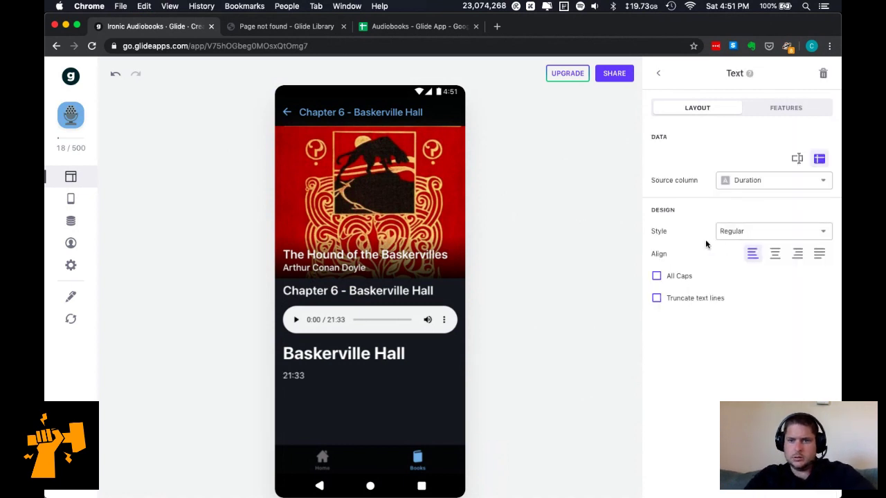
{"action": "left_click", "coordinate": [754, 187]}
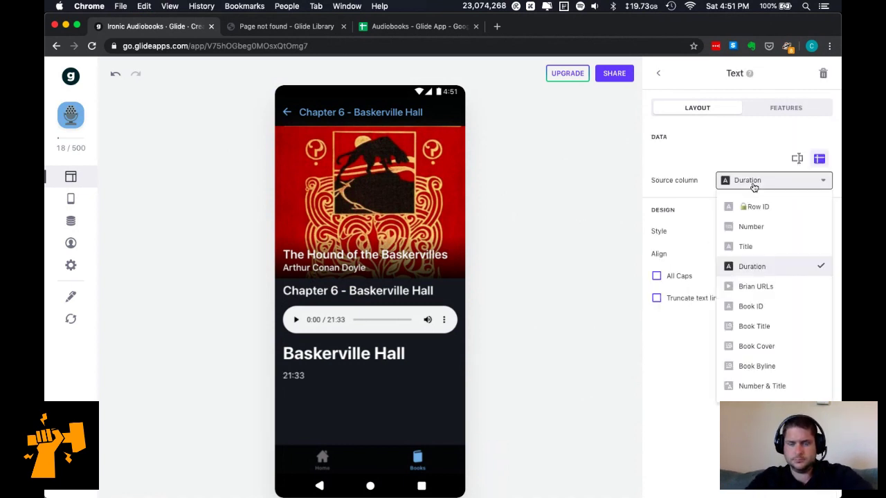
{"action": "left_click", "coordinate": [771, 386]}
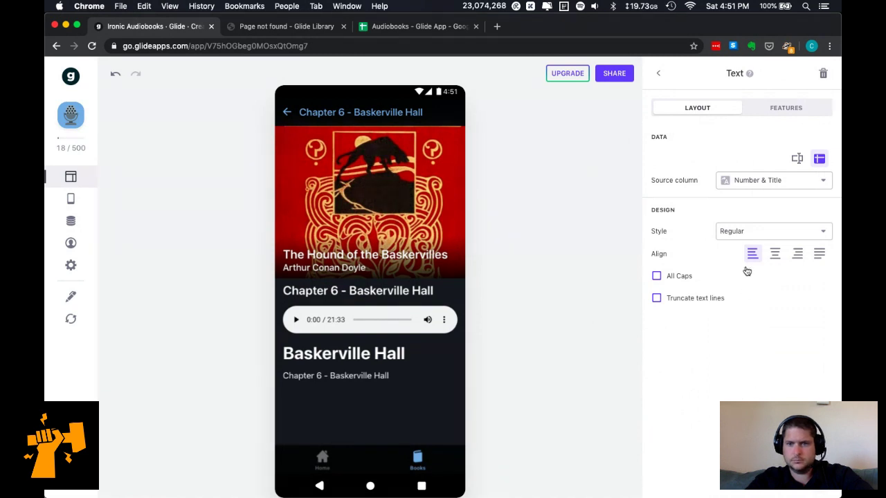
Move Number & Title to second place with Title beneath it, and delete the duplicate heading.
{"action": "left_click", "coordinate": [660, 75]}
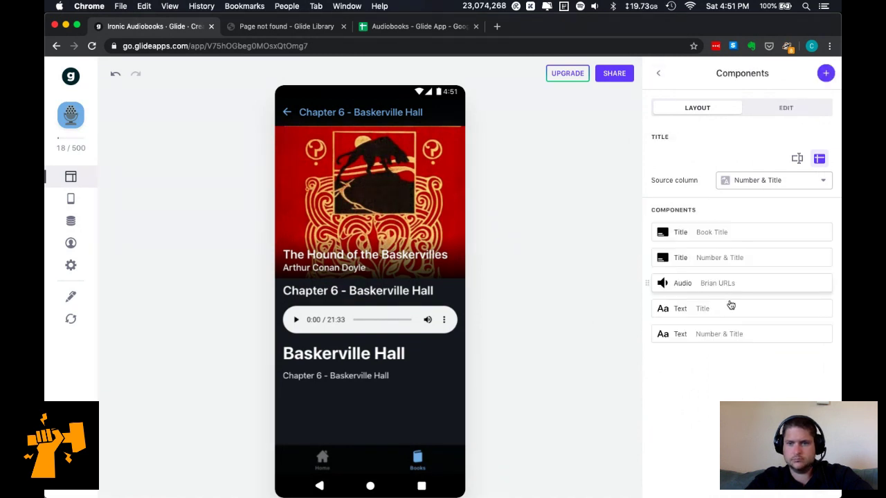
{"action": "left_click_drag", "start_coordinate": [738, 336], "coordinate": [739, 249]}
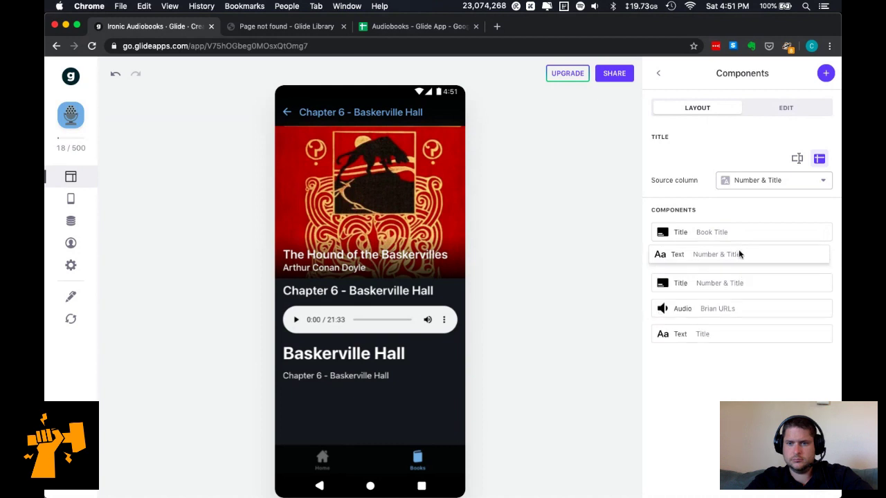
{"action": "left_click_drag", "start_coordinate": [743, 338], "coordinate": [745, 282]}
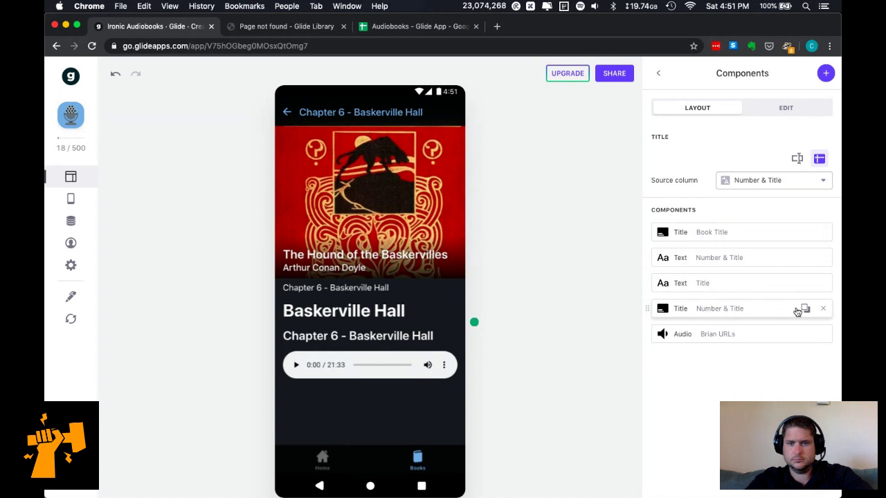
{"action": "left_click", "coordinate": [823, 310]}
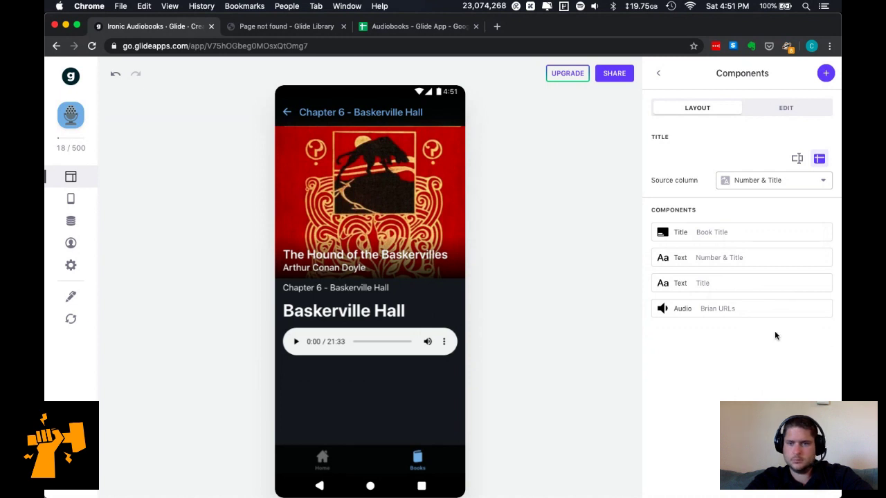
{"action": "left_click", "coordinate": [753, 309]}
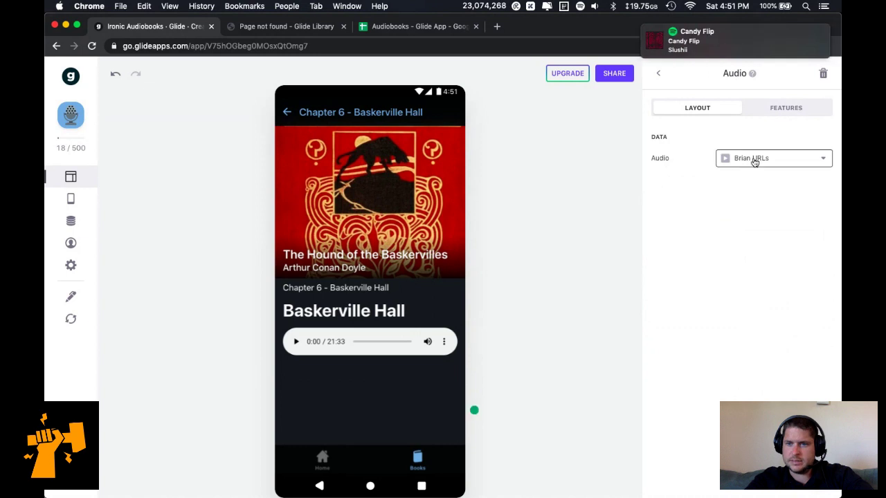
{"action": "left_click", "coordinate": [787, 109]}
{"action": "left_click", "coordinate": [658, 73]}
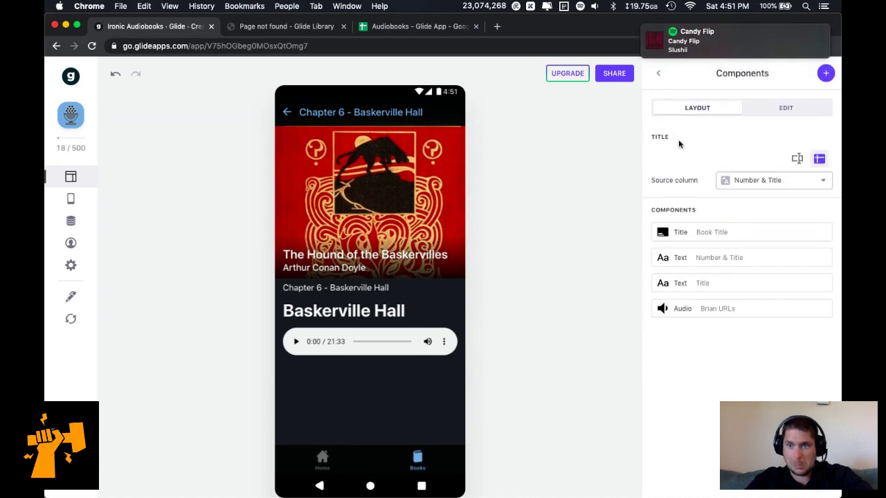
Confirm the book's chapters inline list uses Chapters as its data source, then open the Data view.
{"action": "left_click", "coordinate": [659, 73]}
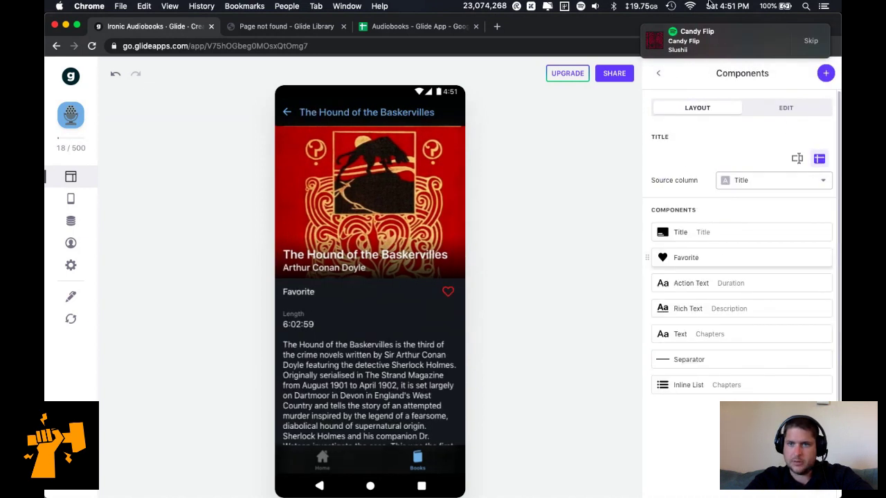
{"action": "scroll", "coordinate": [396, 395], "scroll_direction": "down", "scroll_amount": 2}
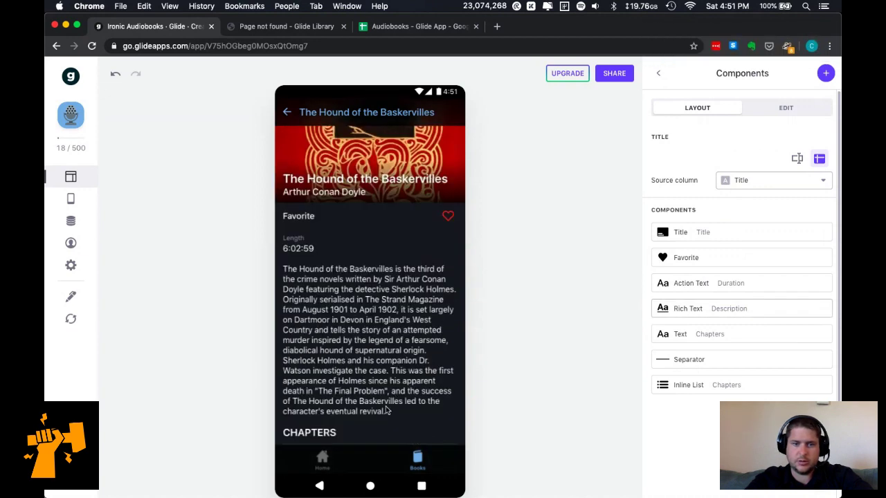
{"action": "scroll", "coordinate": [364, 367], "scroll_direction": "up", "scroll_amount": 2}
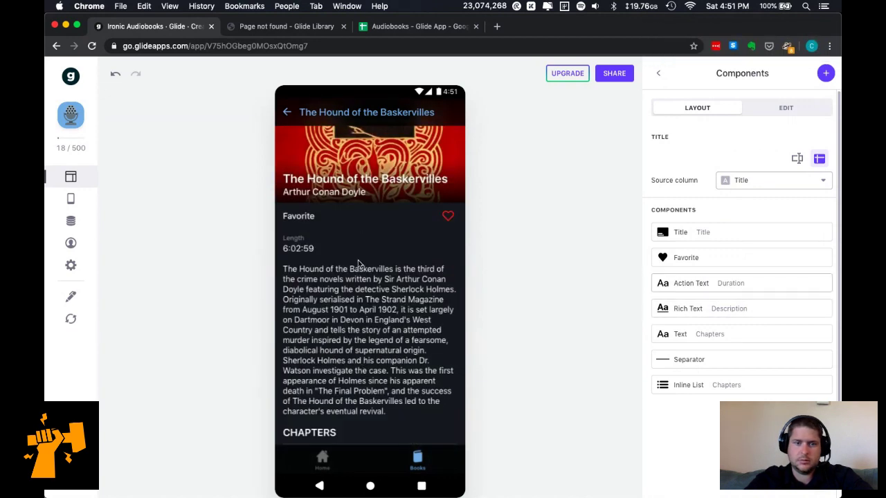
{"action": "scroll", "coordinate": [358, 264], "scroll_direction": "up", "scroll_amount": 2}
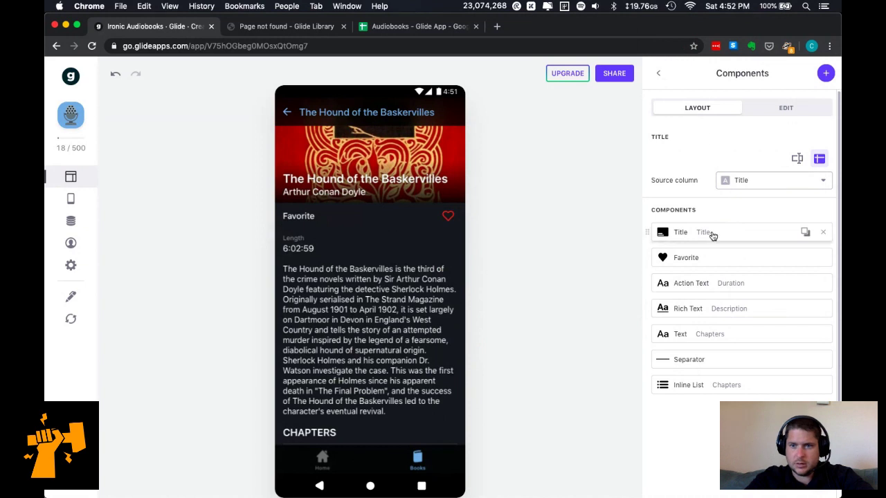
{"action": "scroll", "coordinate": [467, 257], "scroll_direction": "up", "scroll_amount": 2}
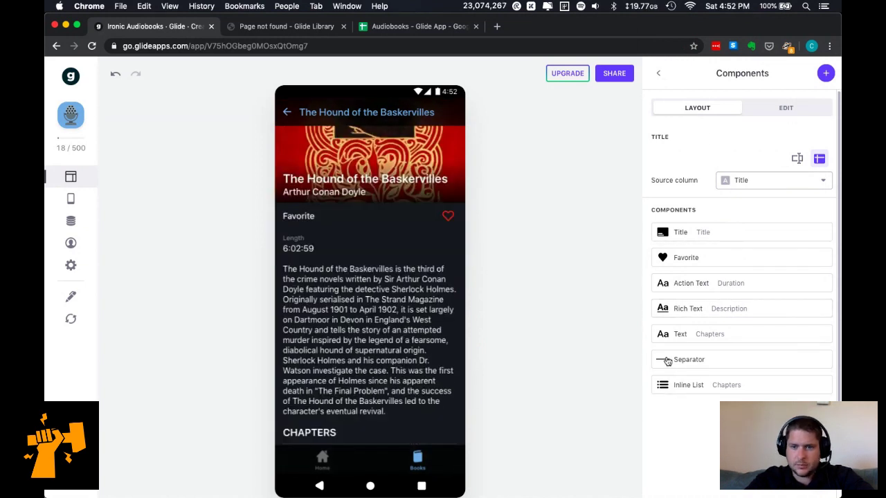
{"action": "left_click", "coordinate": [726, 385]}
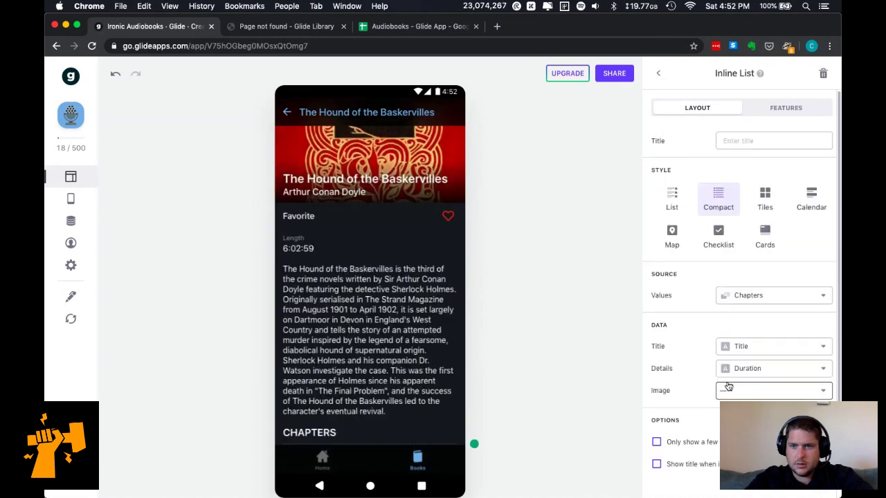
{"action": "left_click", "coordinate": [753, 297]}
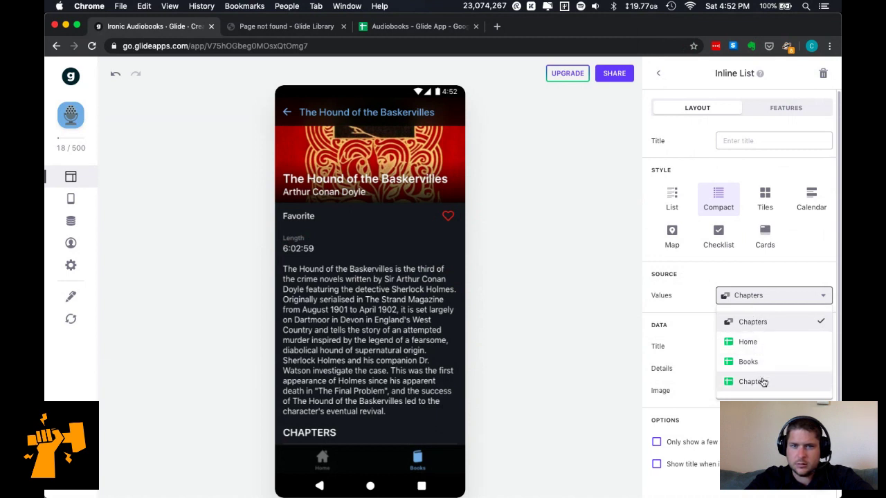
{"action": "left_click", "coordinate": [769, 321]}
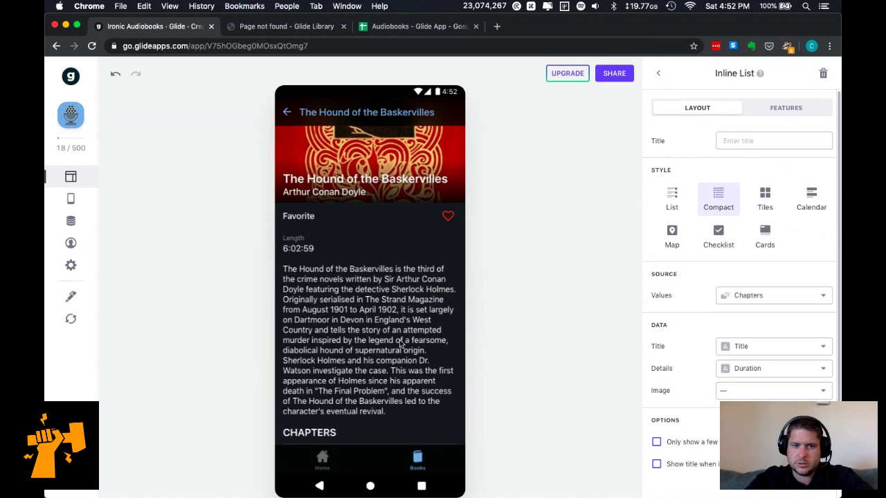
{"action": "left_click", "coordinate": [71, 221]}
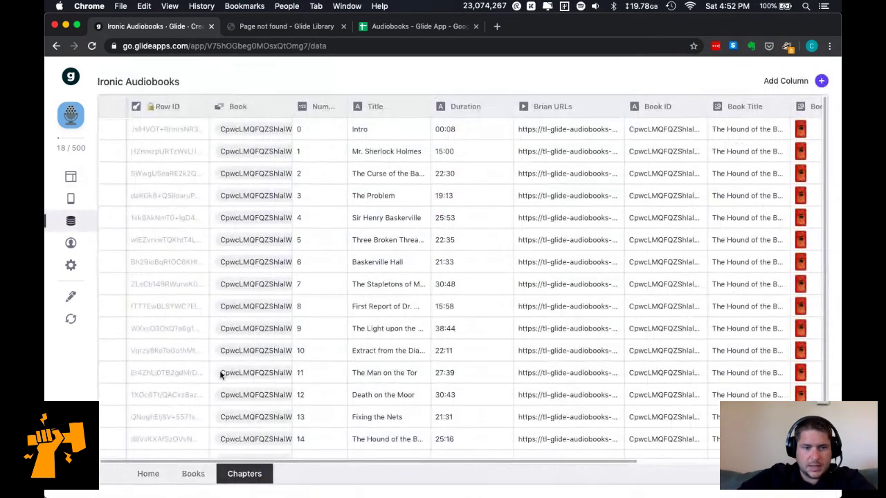
Inspect the Books table's Slug column, then switch to the Audiobooks - Glide App spreadsheet.
{"action": "left_click", "coordinate": [190, 476]}
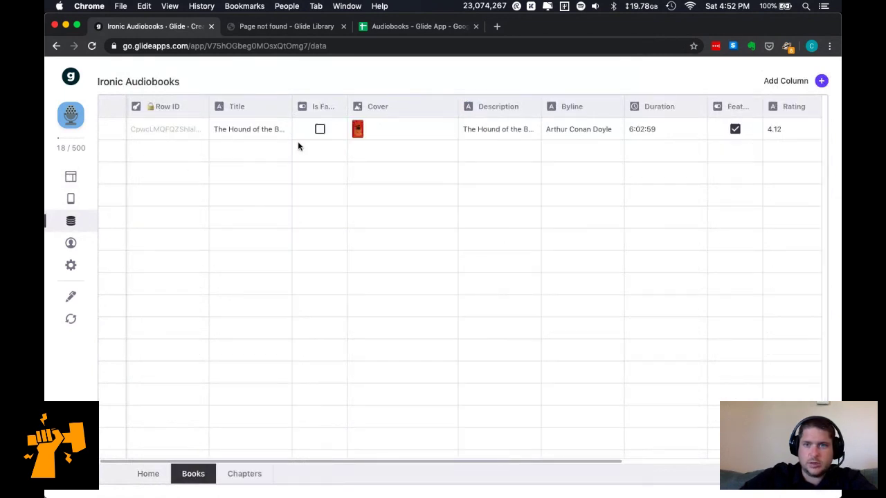
{"action": "scroll", "coordinate": [301, 161], "scroll_direction": "right", "scroll_amount": 3}
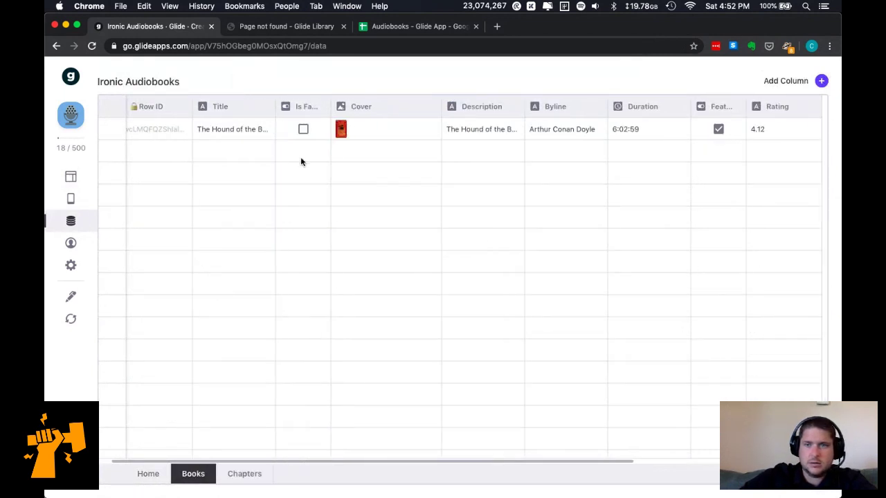
{"action": "scroll", "coordinate": [300, 161], "scroll_direction": "right", "scroll_amount": 3}
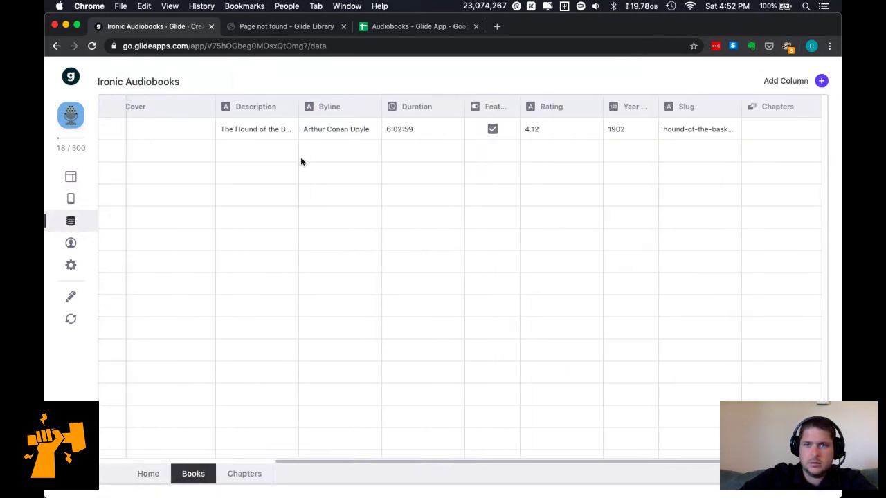
{"action": "left_click", "coordinate": [699, 113]}
{"action": "left_click", "coordinate": [684, 191]}
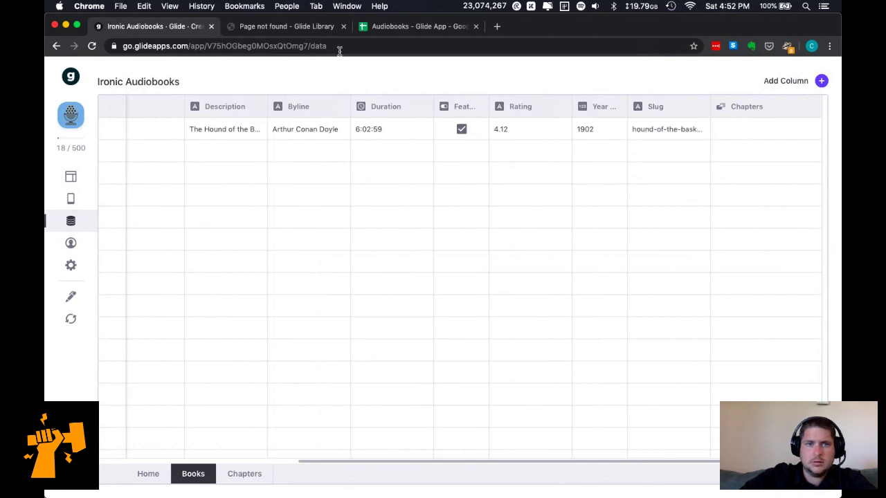
{"action": "left_click", "coordinate": [411, 28]}
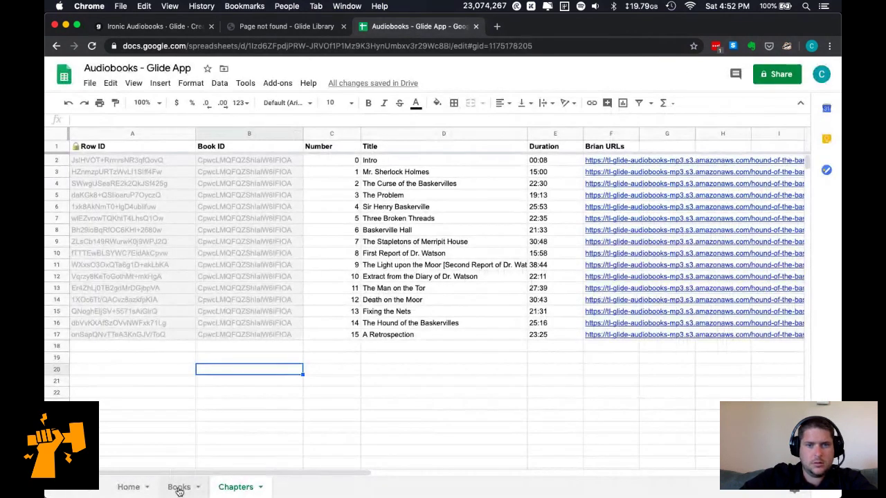
Delete the Slug column from the Books sheet, then glance at the Chapters sheet.
{"action": "key", "text": "alt+Up"}
{"action": "scroll", "coordinate": [681, 152], "scroll_direction": "right", "scroll_amount": 10}
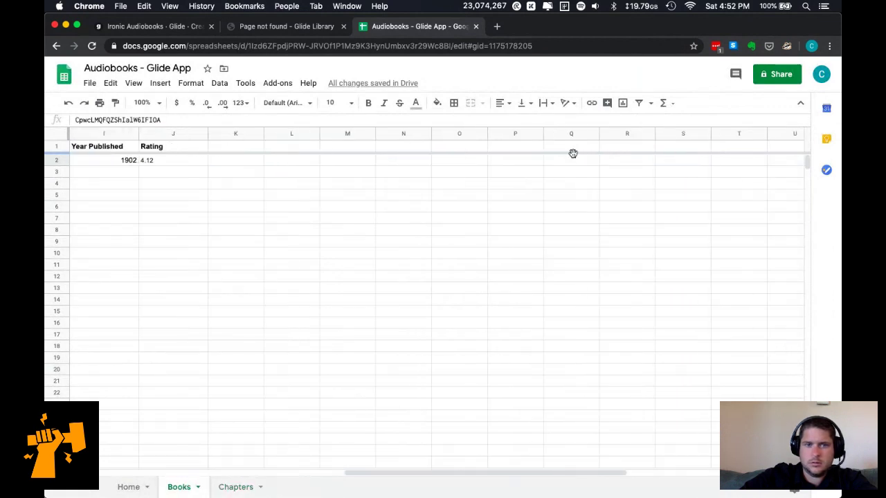
{"action": "scroll", "coordinate": [302, 167], "scroll_direction": "left", "scroll_amount": 10}
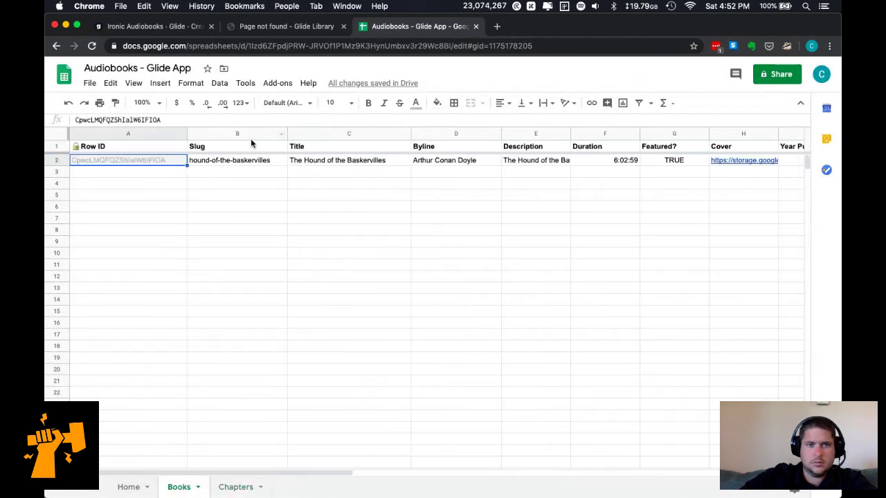
{"action": "left_click", "coordinate": [250, 133]}
{"action": "right_click", "coordinate": [252, 133]}
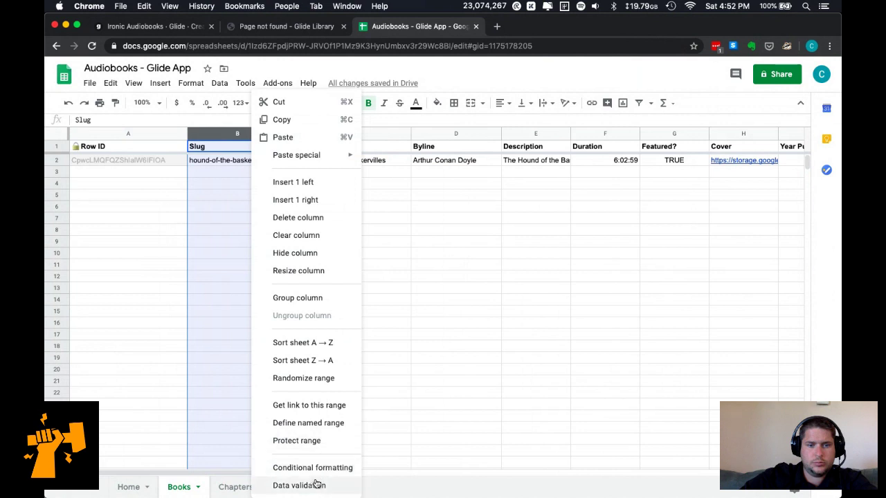
{"action": "left_click", "coordinate": [306, 218]}
{"action": "left_click", "coordinate": [136, 486]}
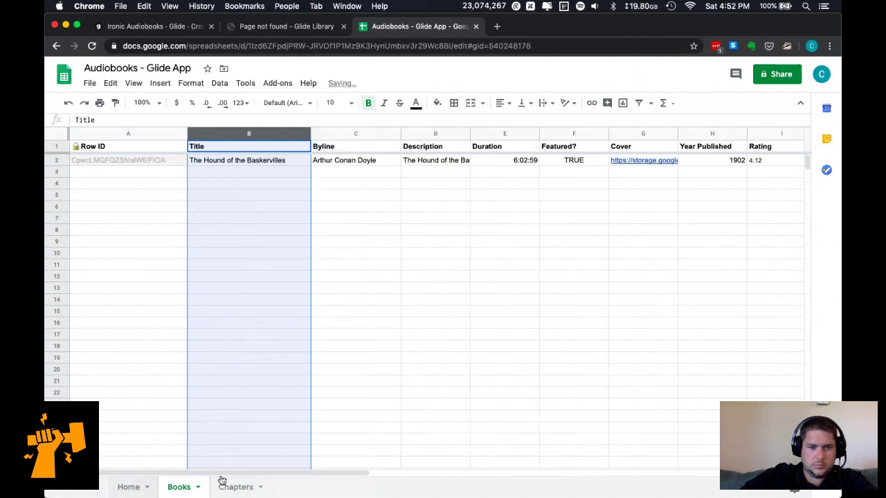
{"action": "left_click", "coordinate": [230, 488]}
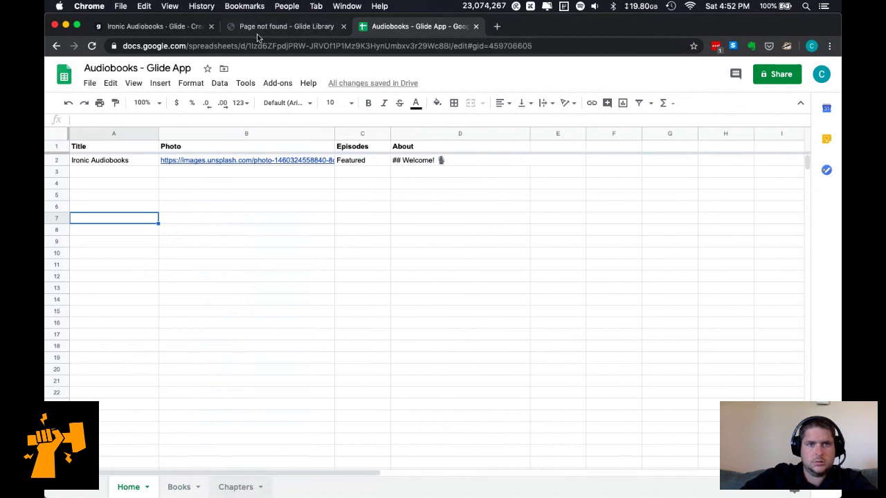
{"action": "left_click", "coordinate": [257, 28]}
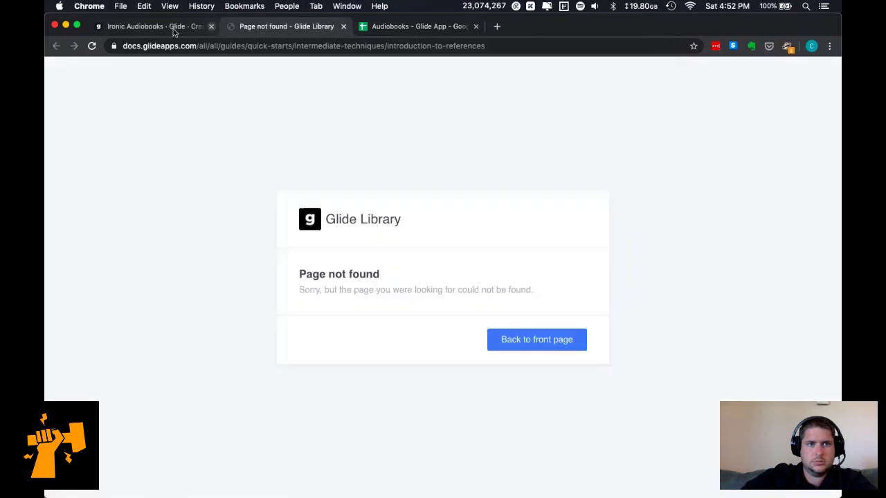
Reload the sheet data, accept removing broken features, and delete the old Chapters column.
{"action": "left_click", "coordinate": [170, 28]}
{"action": "left_click", "coordinate": [74, 325]}
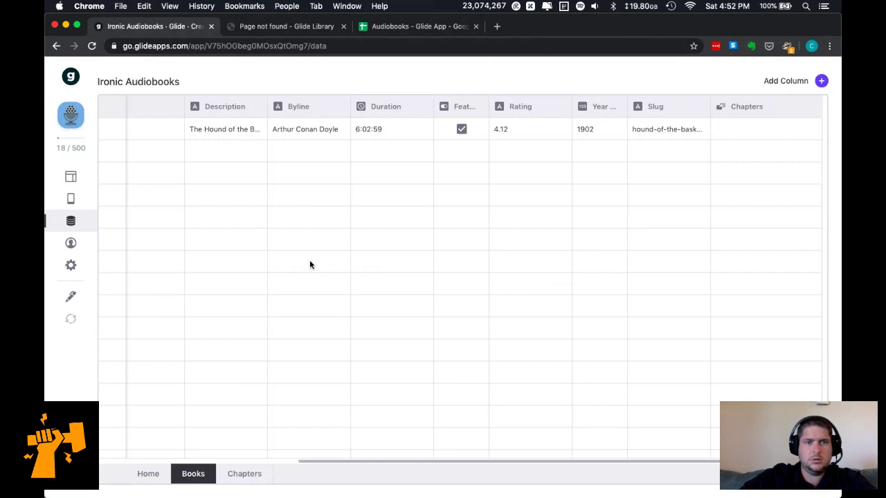
{"action": "left_click", "coordinate": [789, 109]}
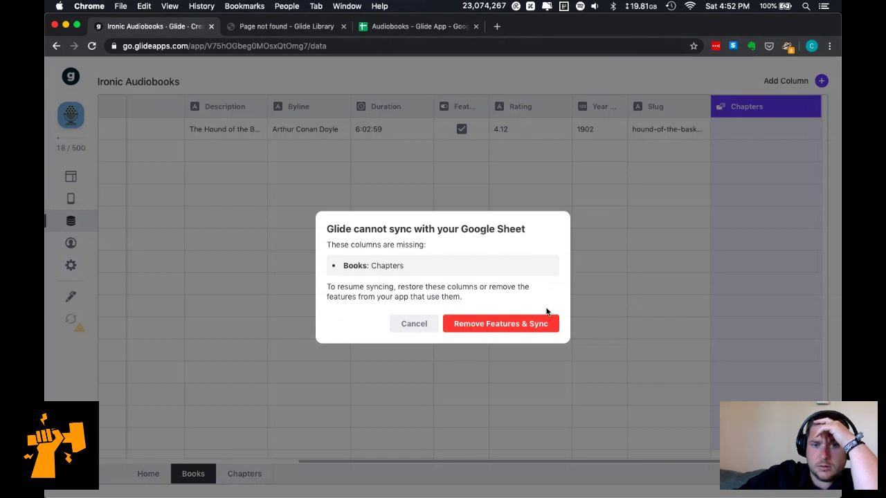
{"action": "left_click", "coordinate": [542, 331]}
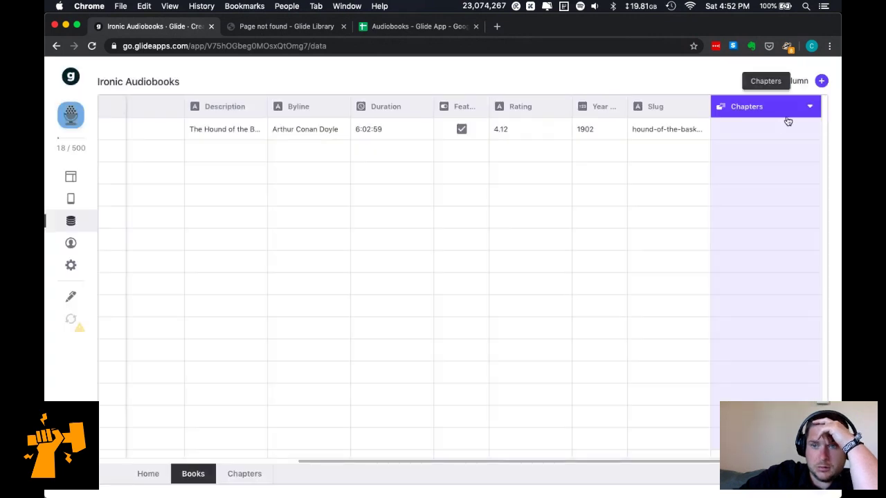
{"action": "left_click", "coordinate": [809, 106]}
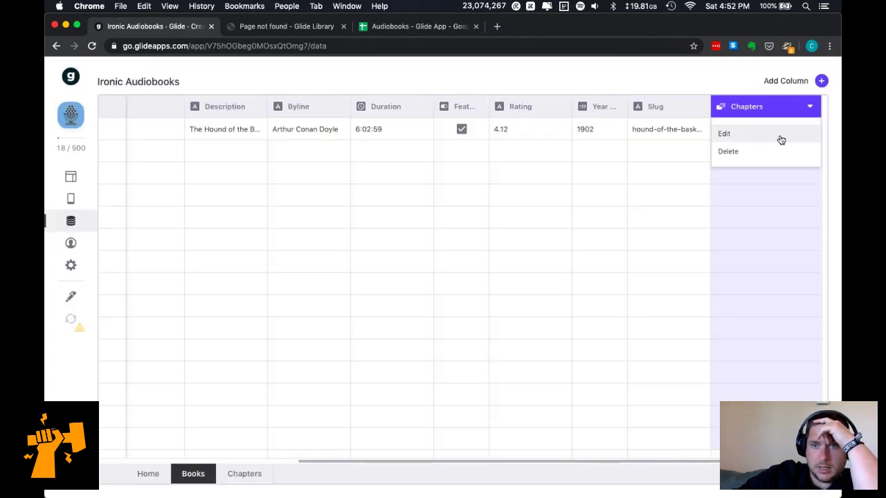
{"action": "left_click", "coordinate": [756, 151]}
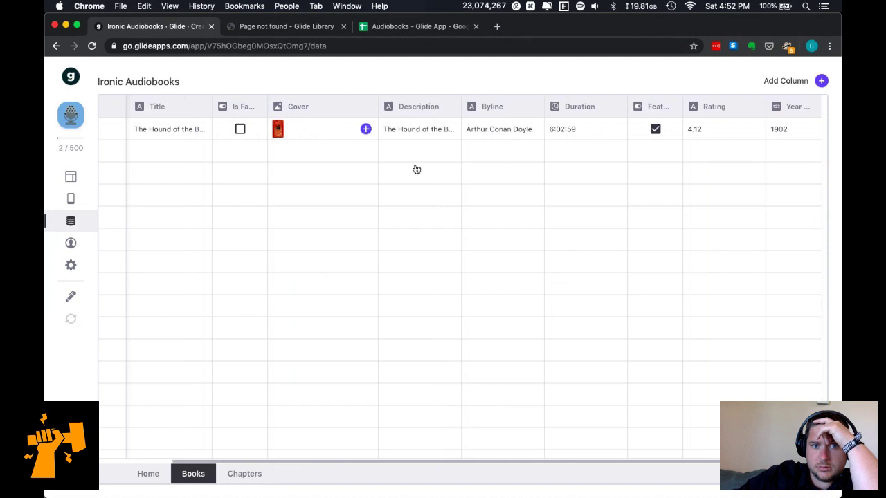
Add a 'Chapters' relation matching Row ID to Chapters > Book ID with multiple matches; move Title leftmost.
{"action": "left_click", "coordinate": [822, 81]}
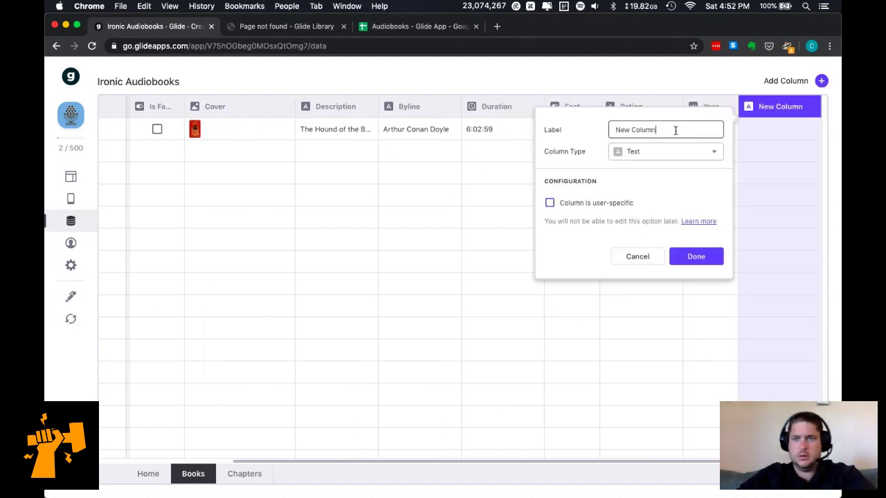
{"action": "key", "text": "super+a"}
{"action": "type", "text": "Chapters"}
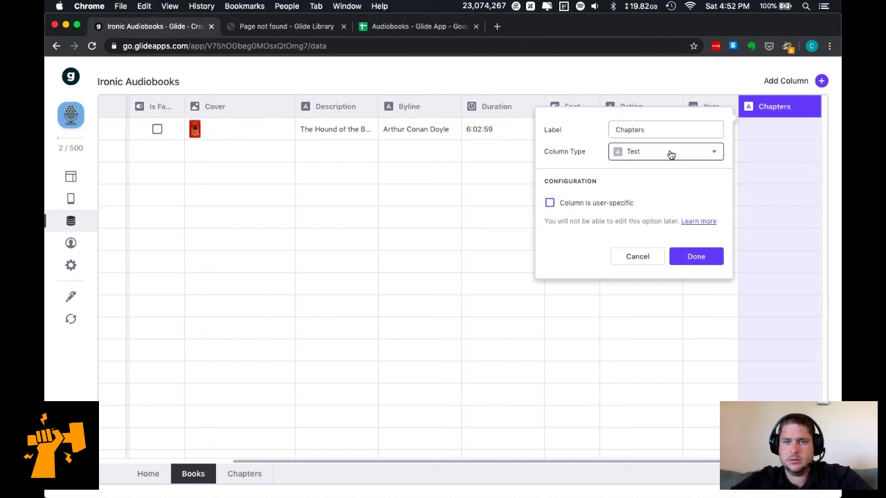
{"action": "left_click", "coordinate": [668, 151]}
{"action": "left_click", "coordinate": [663, 200]}
{"action": "left_click", "coordinate": [658, 212]}
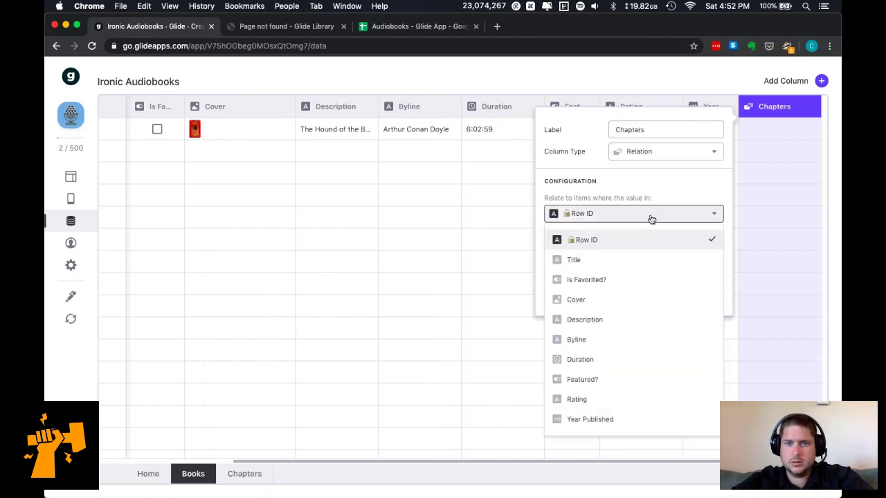
{"action": "left_click", "coordinate": [682, 239]}
{"action": "left_click", "coordinate": [670, 248]}
{"action": "mouse_move", "coordinate": [643, 312]}
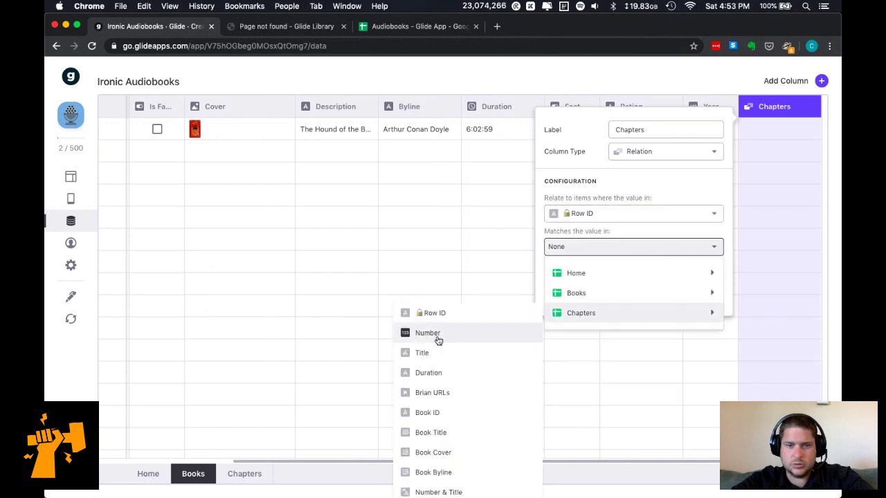
{"action": "left_click", "coordinate": [456, 413]}
{"action": "left_click", "coordinate": [600, 276]}
{"action": "left_click", "coordinate": [682, 293]}
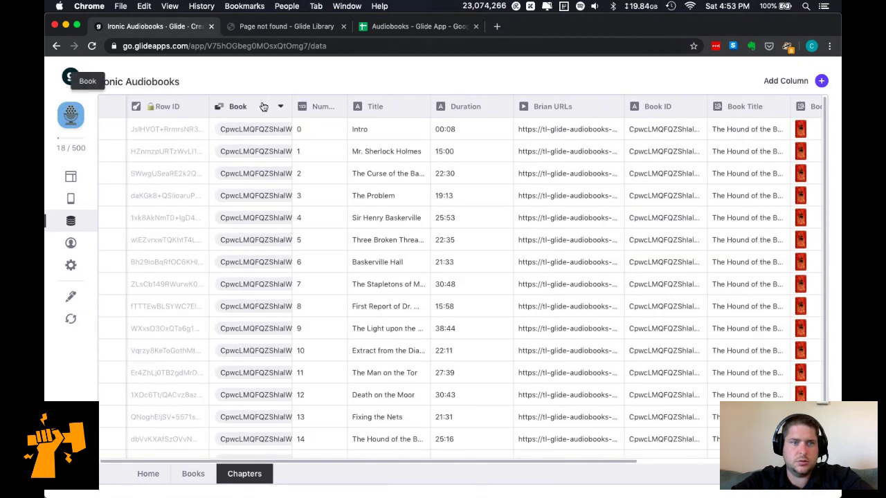
{"action": "left_click", "coordinate": [193, 475]}
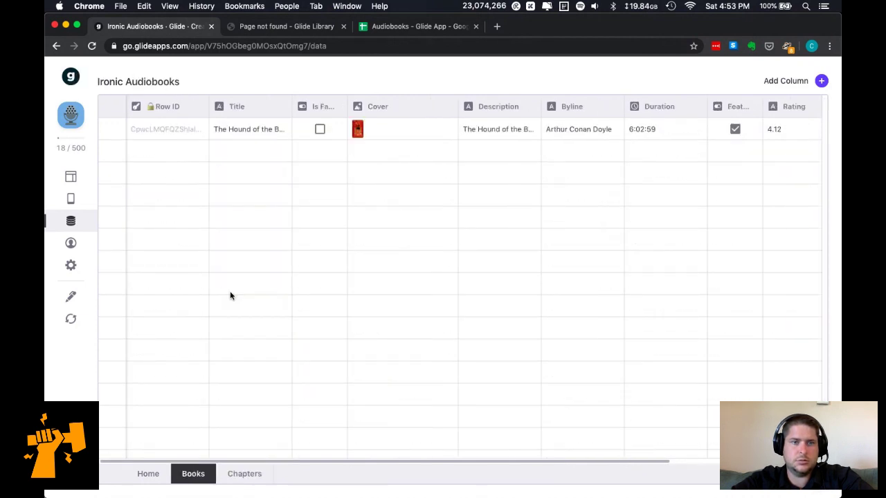
{"action": "left_click_drag", "start_coordinate": [239, 106], "coordinate": [153, 106]}
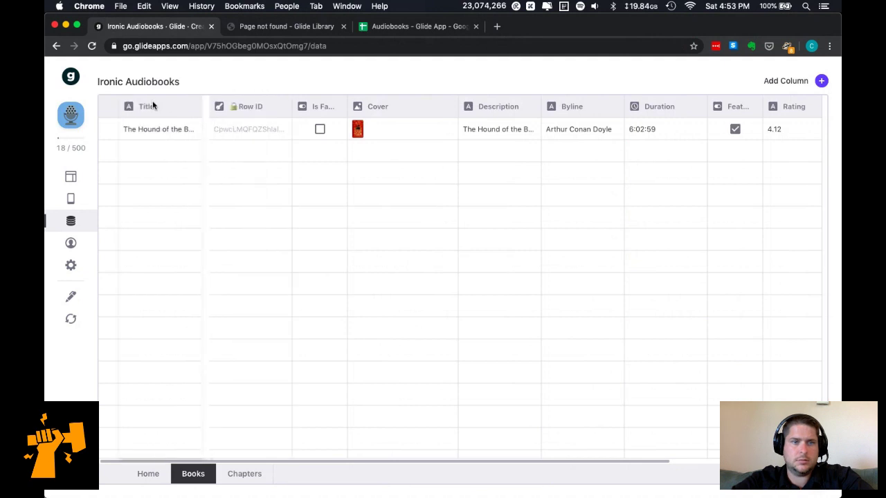
Open the Chapters table, move Number before Book and back, and scroll right to Number & Title.
{"action": "left_click", "coordinate": [244, 475]}
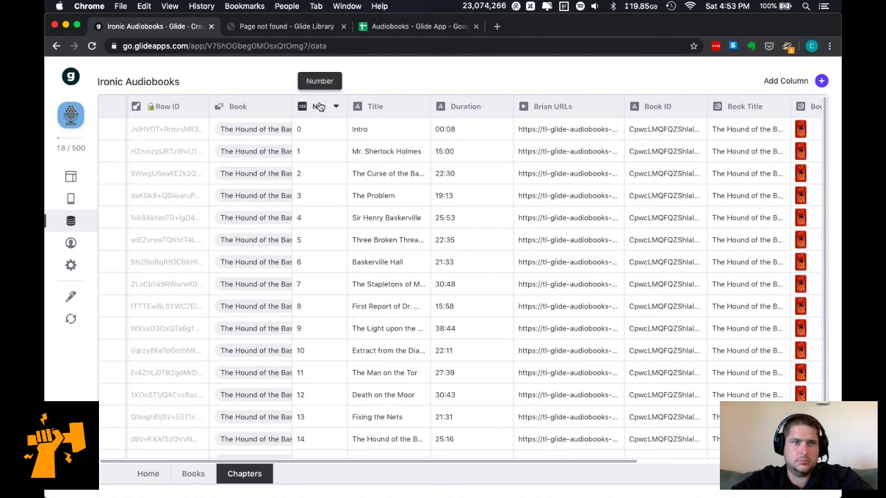
{"action": "left_click_drag", "start_coordinate": [319, 109], "coordinate": [210, 103]}
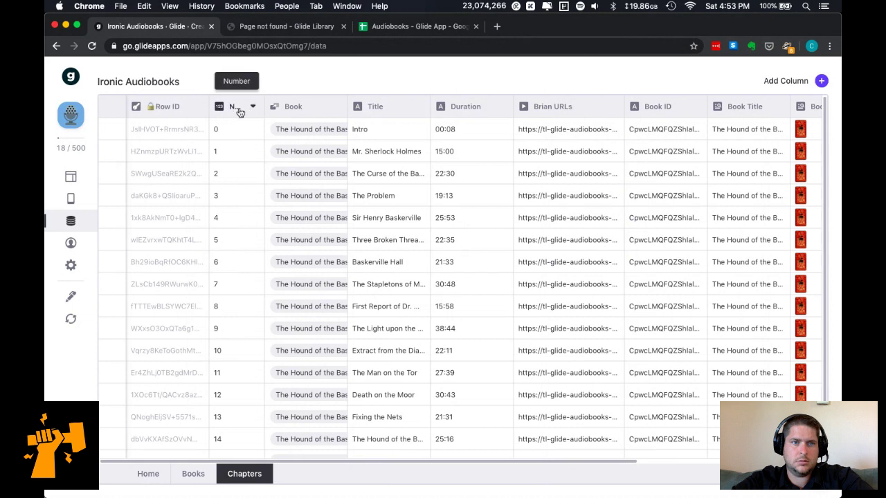
{"action": "left_click_drag", "start_coordinate": [248, 113], "coordinate": [337, 112]}
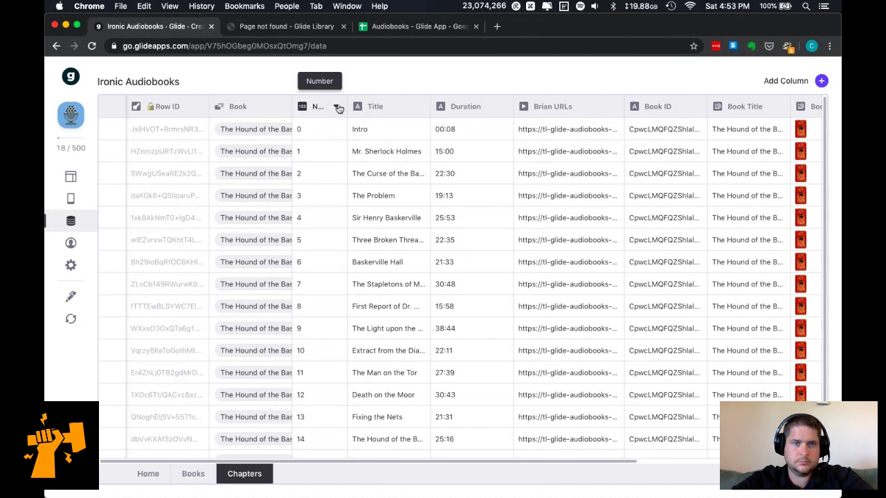
{"action": "scroll", "coordinate": [355, 220], "scroll_direction": "down", "scroll_amount": 1}
{"action": "scroll", "coordinate": [355, 220], "scroll_direction": "up", "scroll_amount": 1}
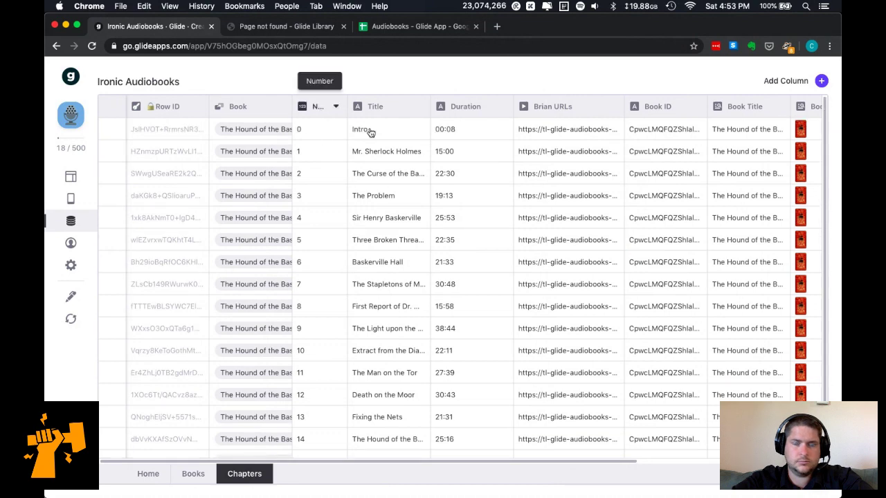
{"action": "scroll", "coordinate": [370, 131], "scroll_direction": "right", "scroll_amount": 8}
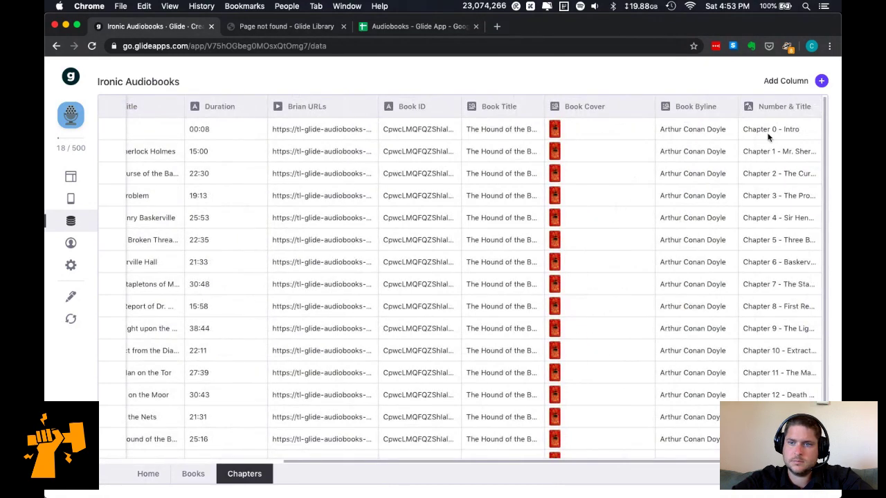
Delete the title part of the Number & Title template and remove its TITLE replacement.
{"action": "left_click", "coordinate": [810, 107]}
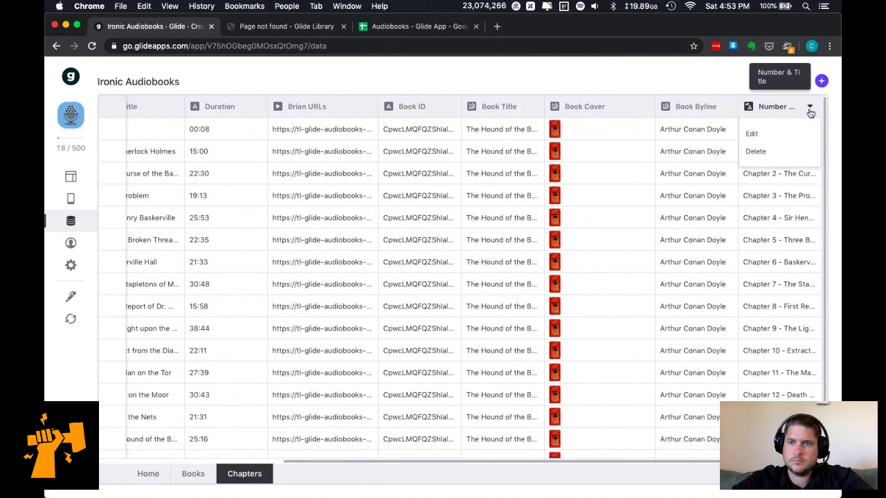
{"action": "left_click", "coordinate": [797, 135]}
{"action": "left_click_drag", "start_coordinate": [584, 226], "coordinate": [674, 226]}
{"action": "key", "text": "BackSpace"}
{"action": "left_click", "coordinate": [685, 346]}
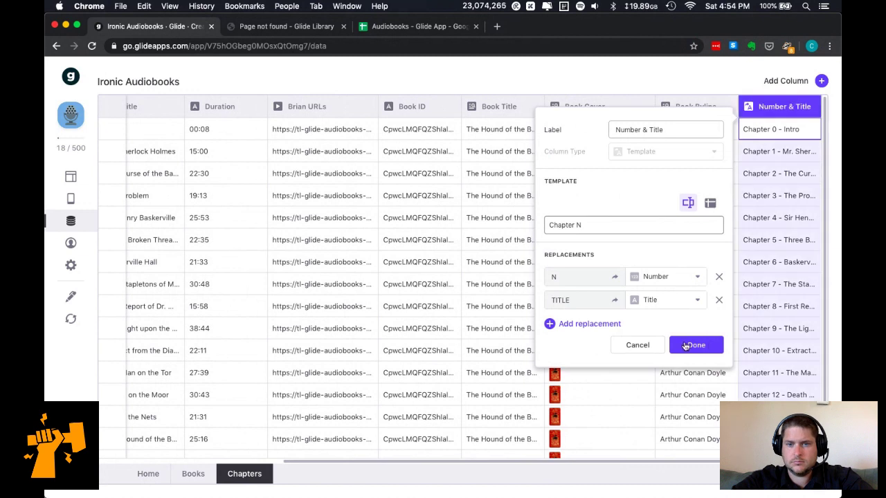
{"action": "left_click", "coordinate": [719, 299]}
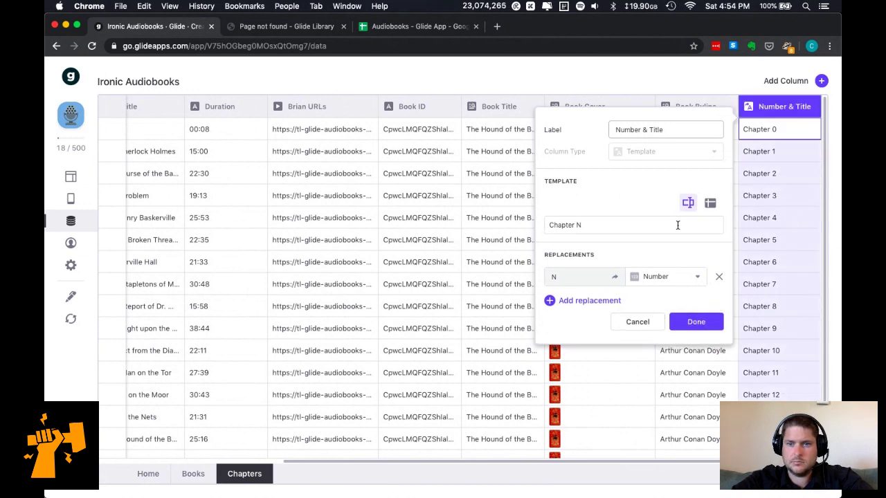
Add a replacement 'Chapter 0' filled from the Title column and save the template.
{"action": "left_click", "coordinate": [574, 301]}
{"action": "left_click", "coordinate": [586, 302]}
{"action": "type", "text": "C"}
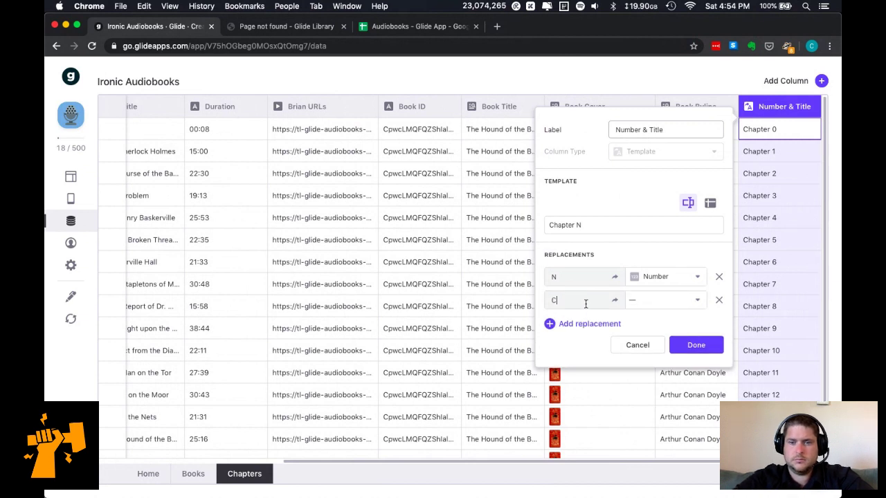
{"action": "type", "text": "hap"}
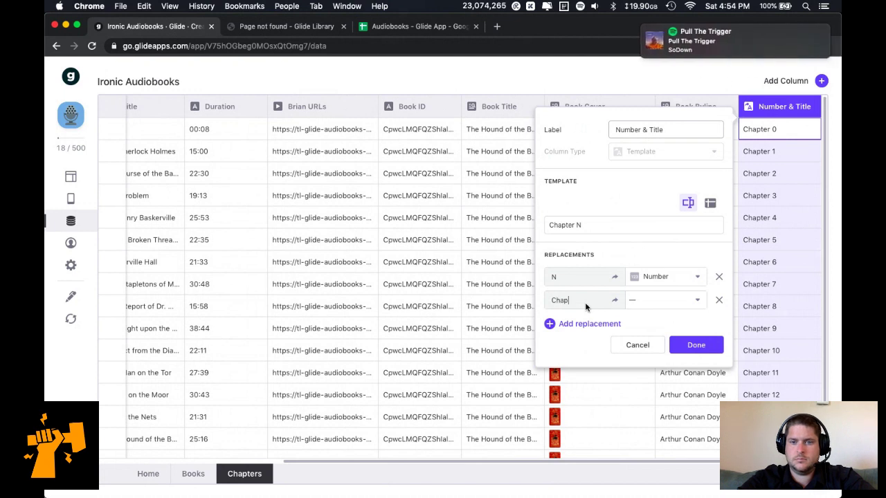
{"action": "type", "text": "ter 0"}
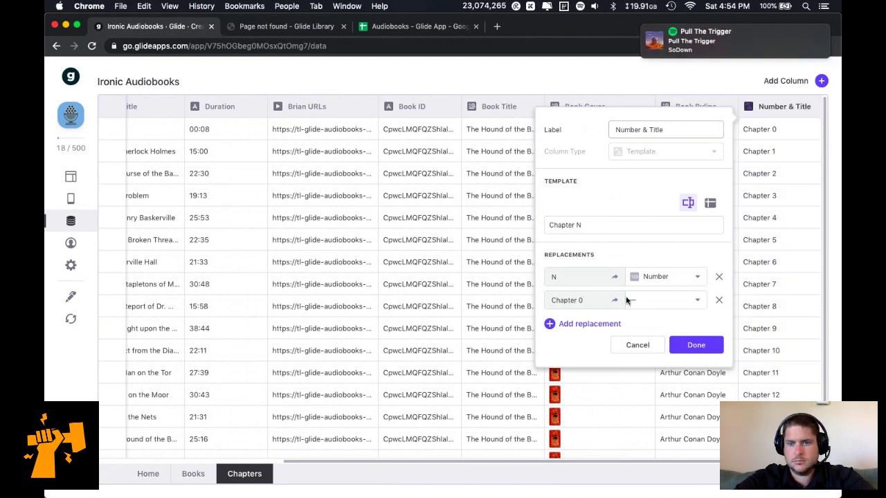
{"action": "left_click", "coordinate": [646, 301]}
{"action": "scroll", "coordinate": [668, 398], "scroll_direction": "down", "scroll_amount": 1}
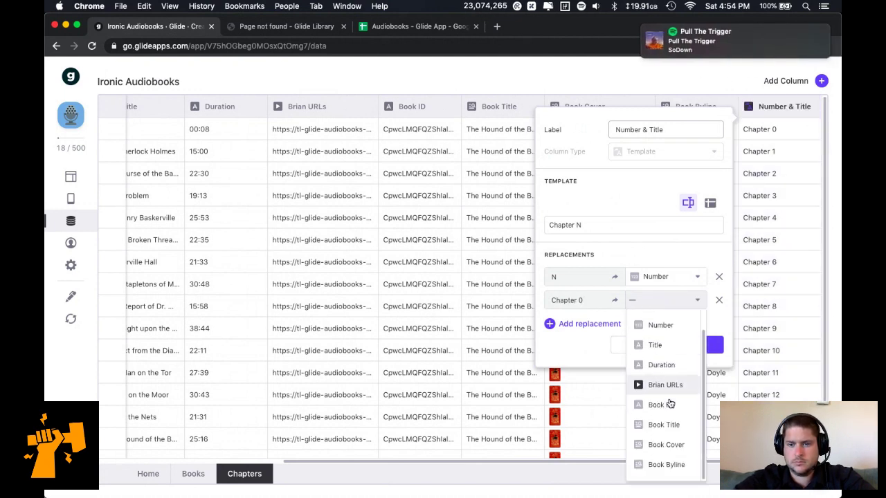
{"action": "left_click", "coordinate": [654, 346]}
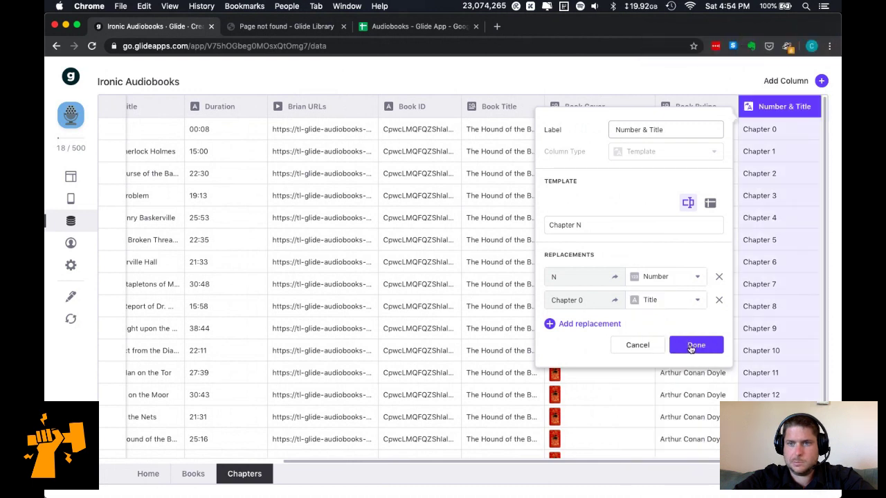
{"action": "left_click", "coordinate": [691, 346]}
{"action": "left_click", "coordinate": [797, 127]}
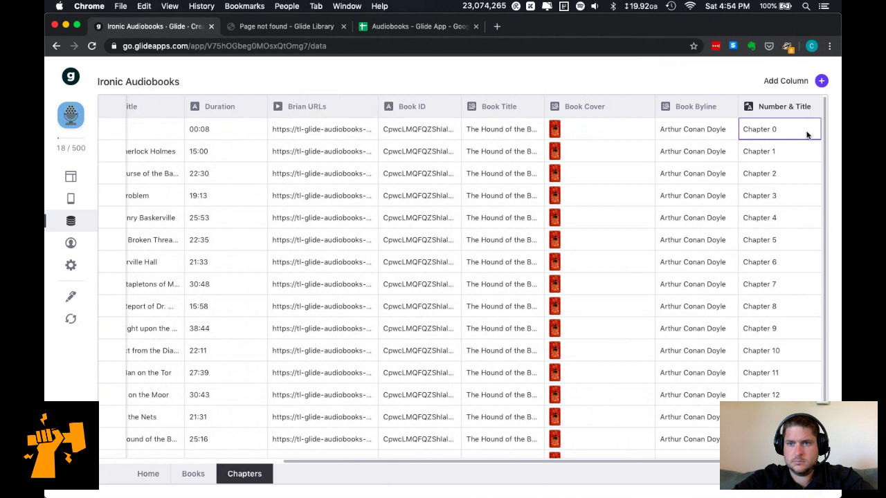
Redo the replacements, giving a Title replacement the text '0', then remove the extra Title replacement.
{"action": "left_click", "coordinate": [811, 107]}
{"action": "left_click", "coordinate": [770, 130]}
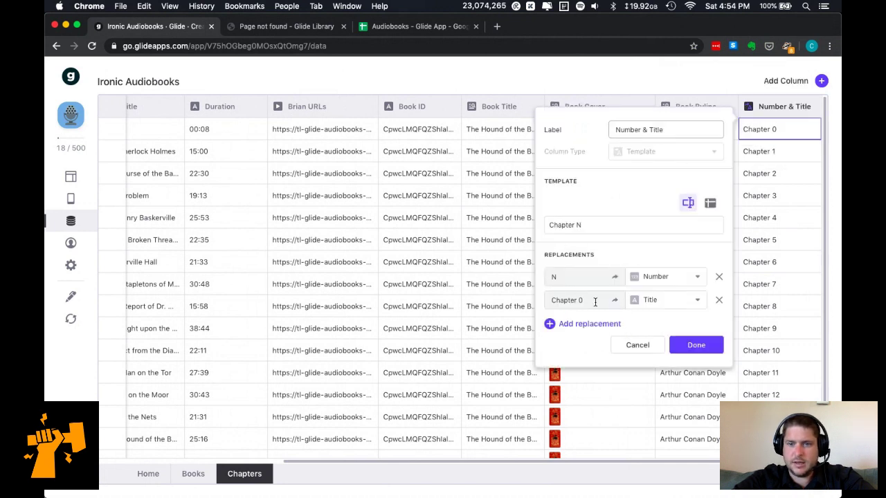
{"action": "left_click", "coordinate": [633, 303]}
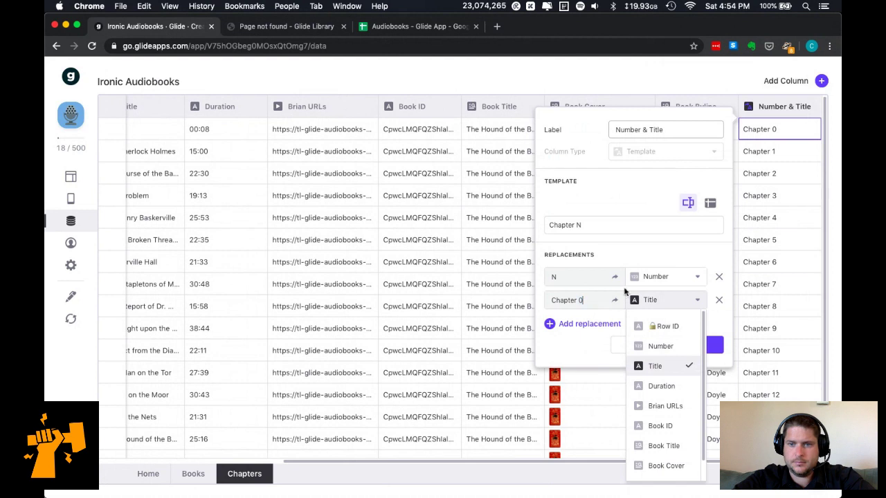
{"action": "left_click", "coordinate": [718, 299]}
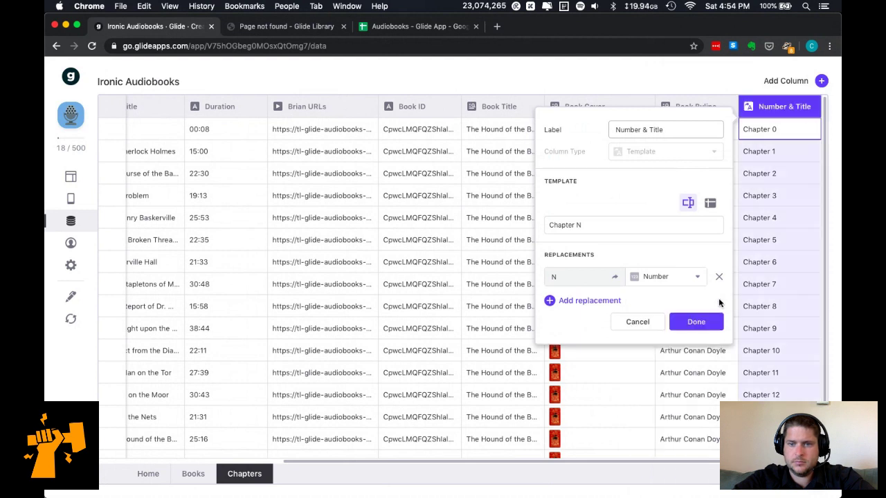
{"action": "left_click", "coordinate": [592, 303]}
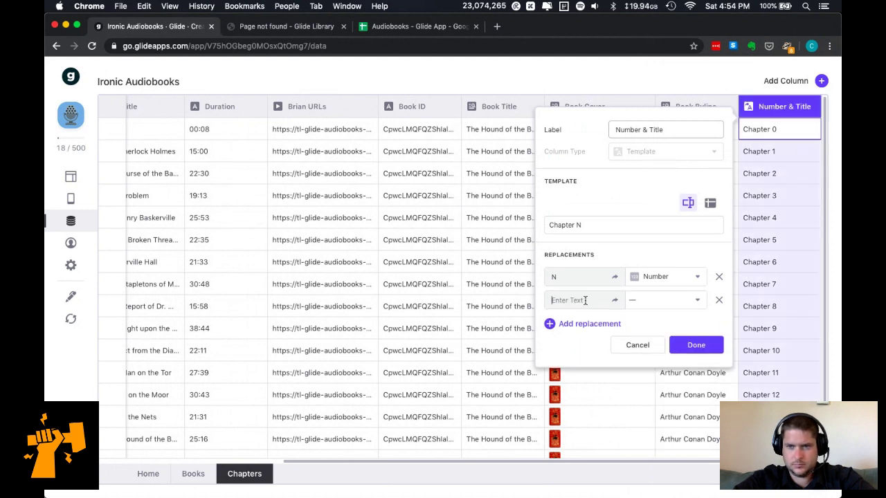
{"action": "left_click", "coordinate": [656, 305]}
{"action": "scroll", "coordinate": [677, 393], "scroll_direction": "down", "scroll_amount": 1}
{"action": "left_click", "coordinate": [655, 345]}
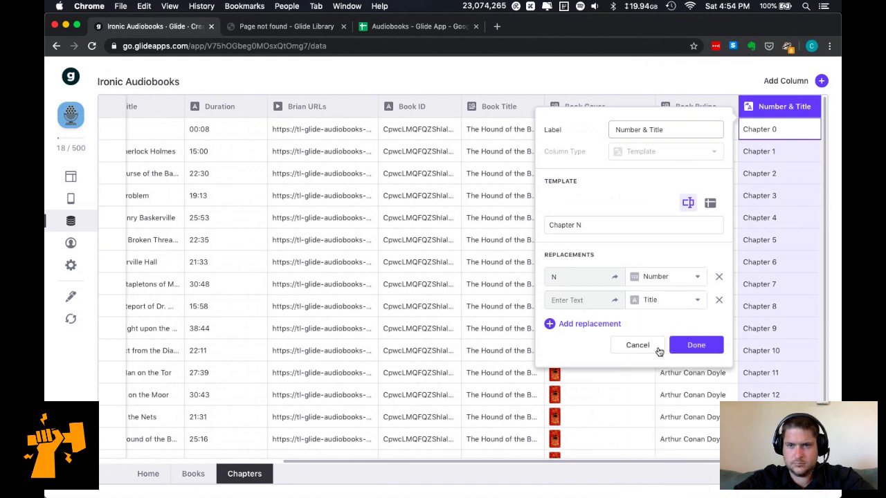
{"action": "left_click", "coordinate": [597, 302]}
{"action": "type", "text": "Chapter"}
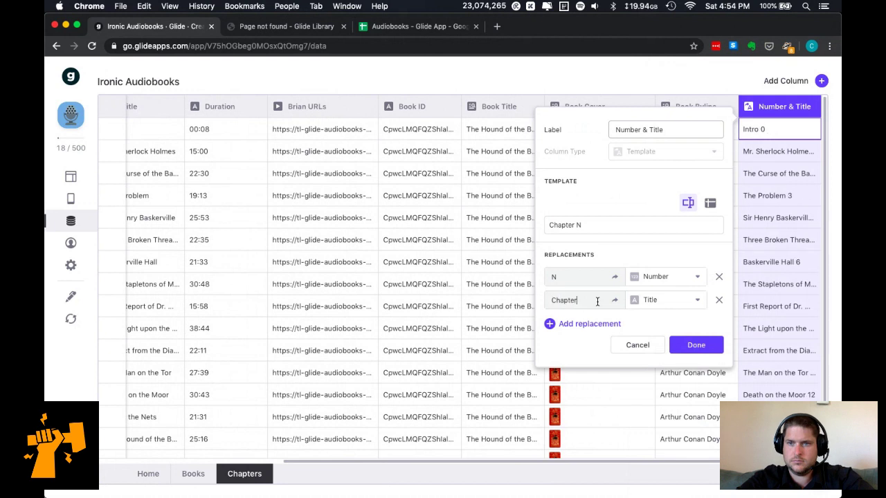
{"action": "double_click", "coordinate": [597, 302]}
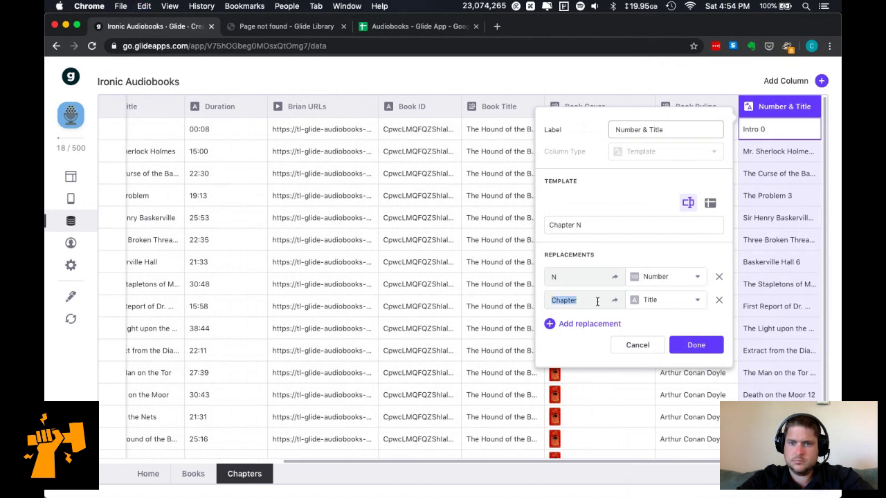
{"action": "type", "text": "0"}
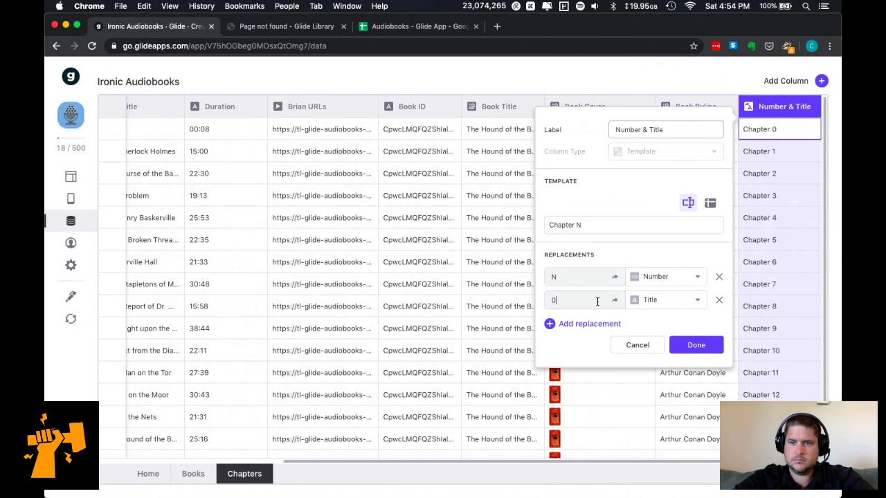
{"action": "left_click", "coordinate": [718, 300]}
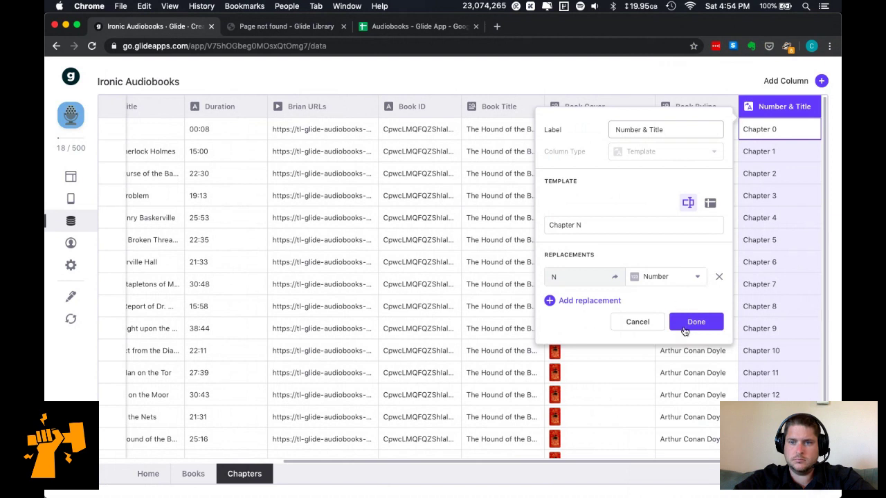
Rename the template column to 'Chapter N' and save it.
{"action": "left_click", "coordinate": [629, 126]}
{"action": "triple_click", "coordinate": [630, 127]}
{"action": "type", "text": "Chapter N"}
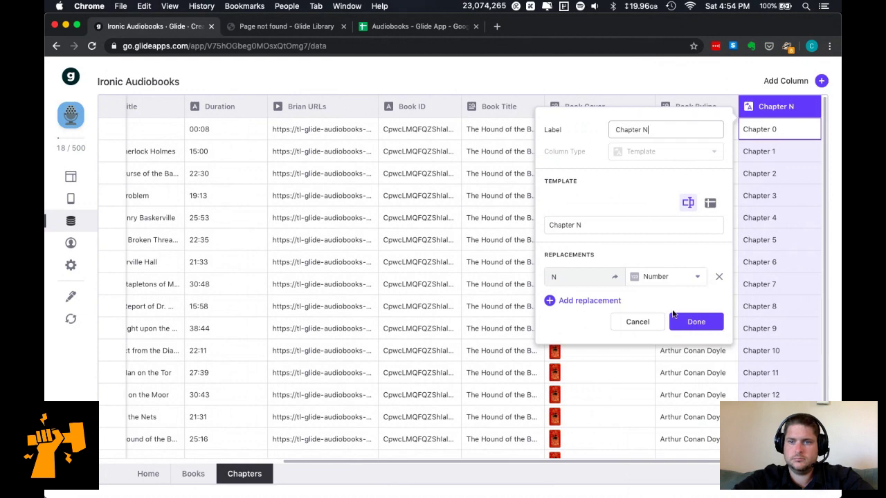
{"action": "left_click", "coordinate": [685, 320]}
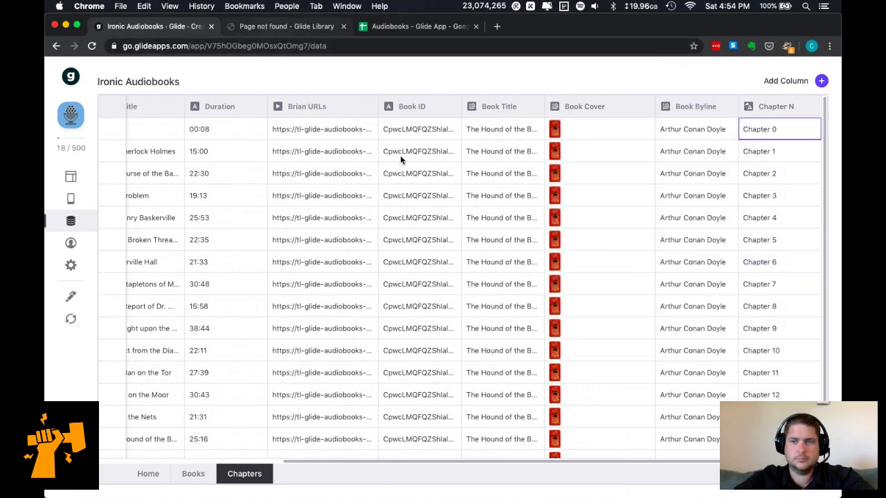
Check the Chapter N values and review its template settings without changing anything.
{"action": "scroll", "coordinate": [508, 238], "scroll_direction": "left", "scroll_amount": 3}
{"action": "scroll", "coordinate": [508, 237], "scroll_direction": "left", "scroll_amount": 4}
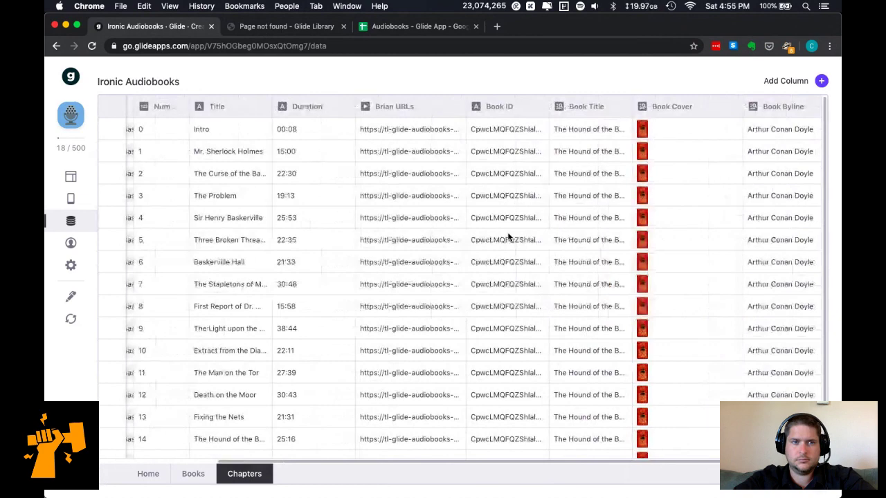
{"action": "scroll", "coordinate": [508, 238], "scroll_direction": "left", "scroll_amount": 2}
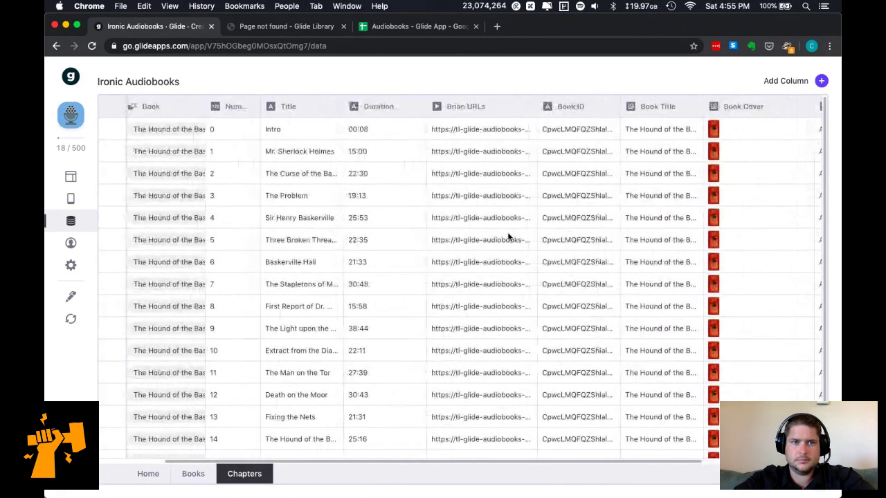
{"action": "scroll", "coordinate": [508, 238], "scroll_direction": "left", "scroll_amount": 2}
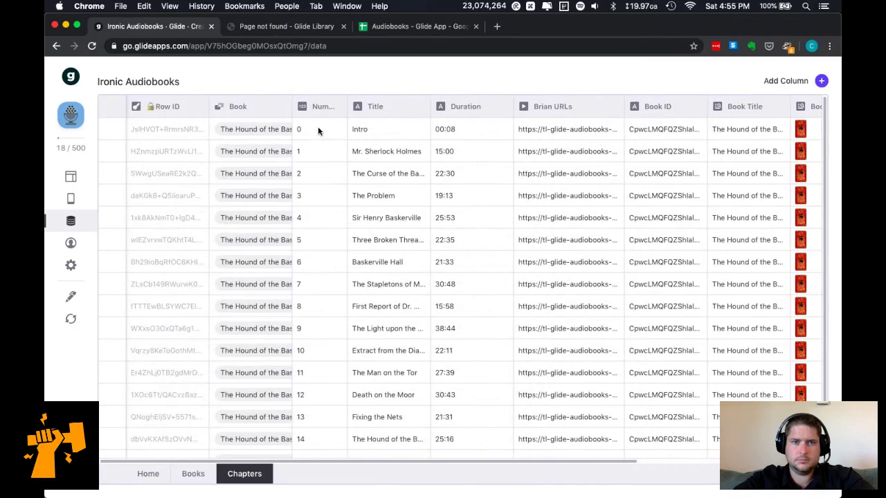
{"action": "scroll", "coordinate": [369, 148], "scroll_direction": "right", "scroll_amount": 5}
{"action": "left_click", "coordinate": [771, 131]}
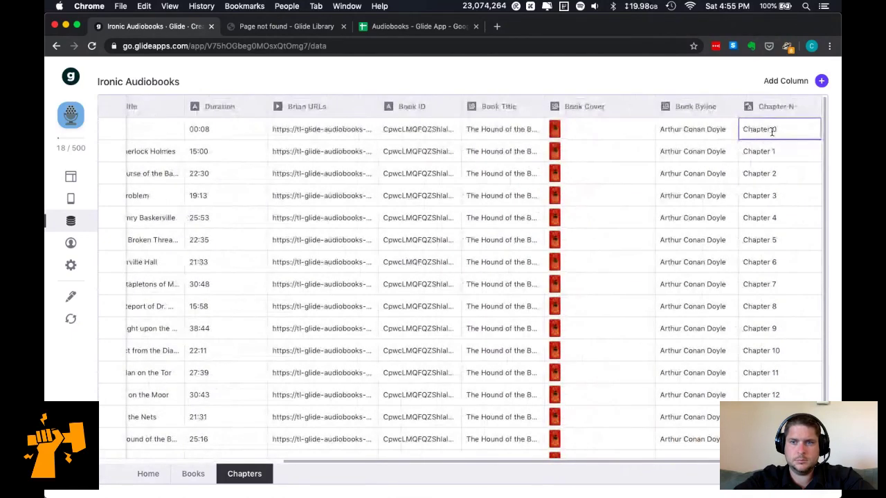
{"action": "left_click", "coordinate": [807, 108]}
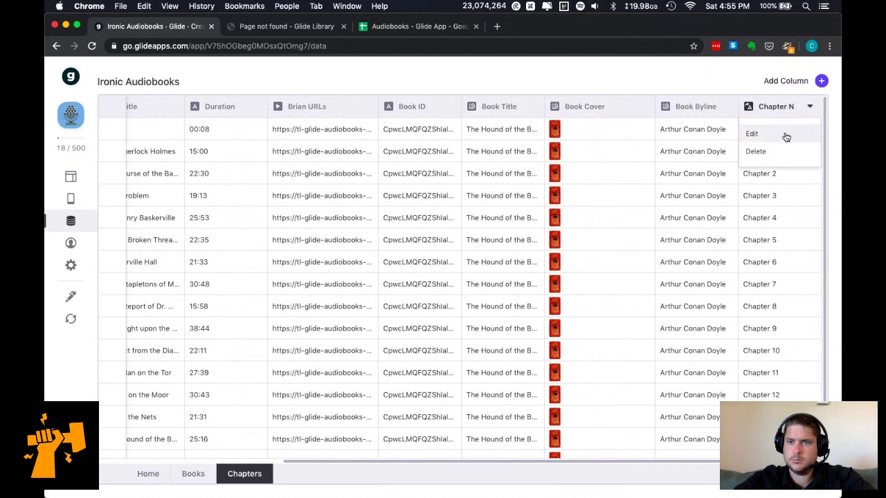
{"action": "left_click", "coordinate": [786, 133]}
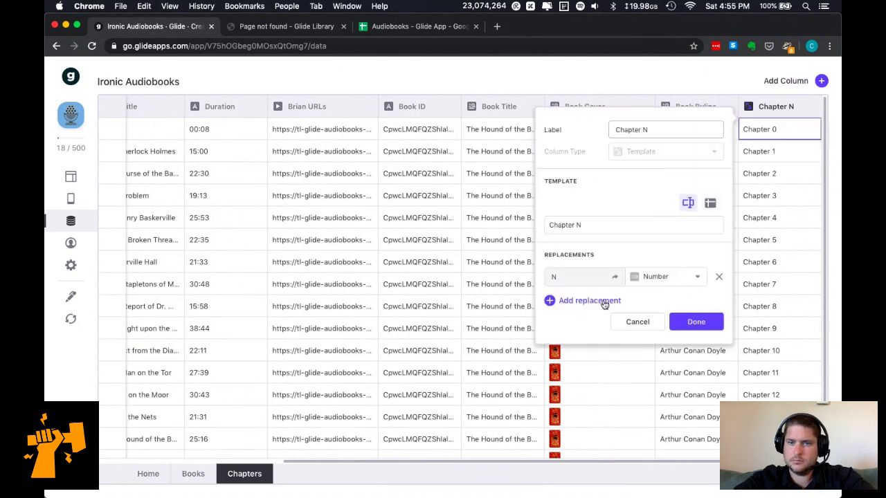
{"action": "left_click", "coordinate": [651, 323]}
{"action": "left_click", "coordinate": [280, 26]}
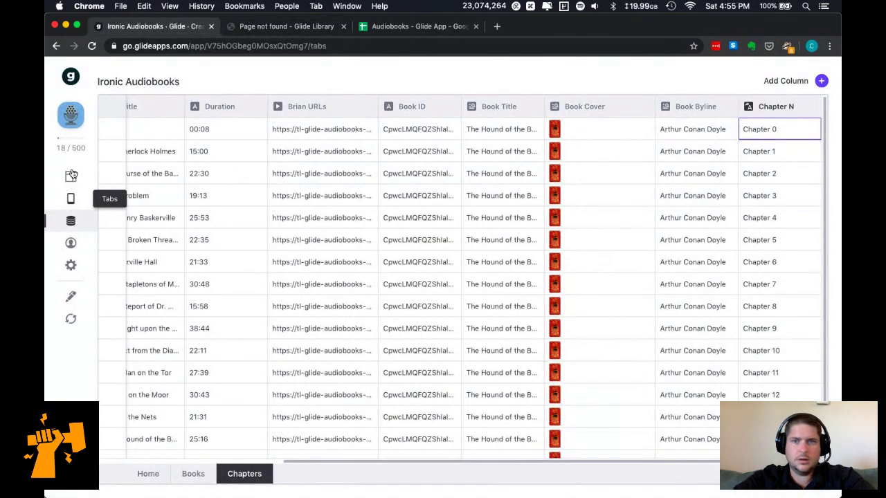
Open The Hound of the Baskervilles book screen and inspect its Chapters heading.
{"action": "left_click", "coordinate": [71, 176]}
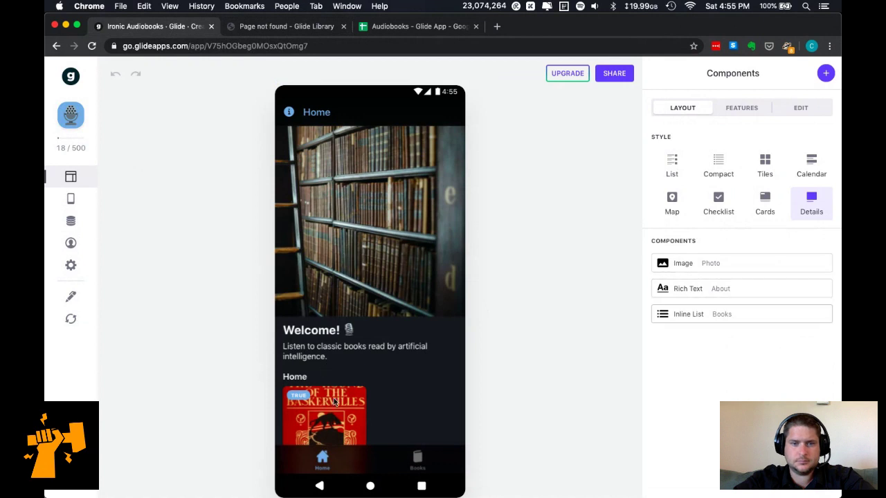
{"action": "left_click", "coordinate": [334, 400]}
{"action": "scroll", "coordinate": [407, 425], "scroll_direction": "down", "scroll_amount": 2}
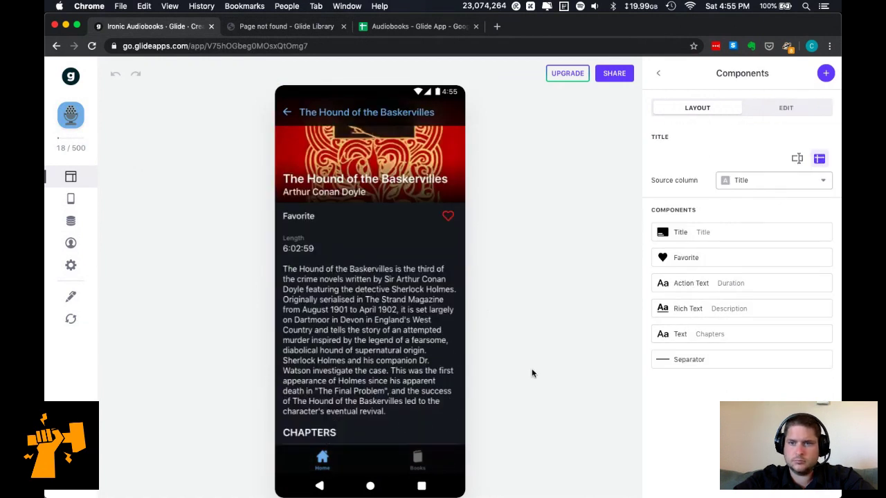
{"action": "left_click", "coordinate": [741, 335]}
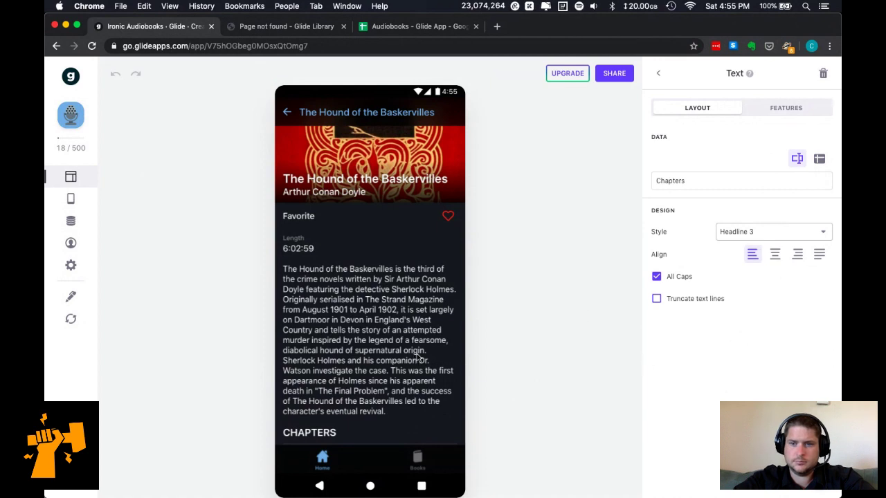
{"action": "left_click", "coordinate": [659, 73]}
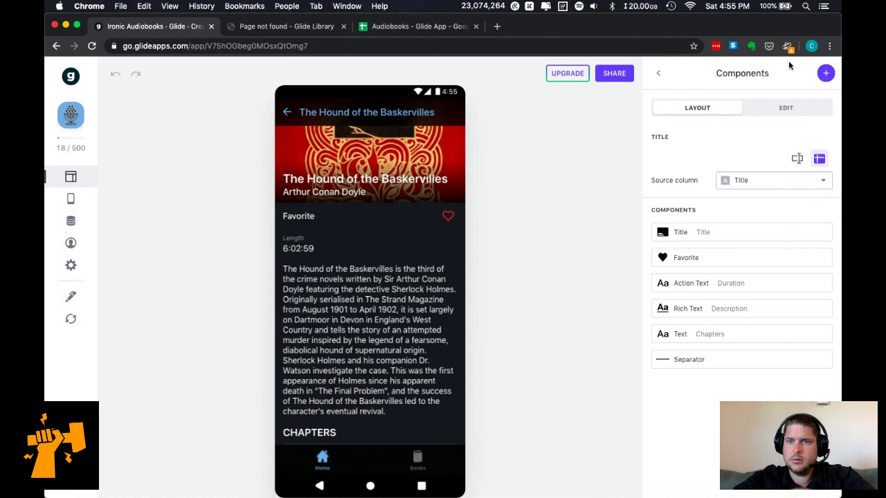
Add an inline list under the CHAPTERS heading with no title, sourced from Chapters.
{"action": "left_click", "coordinate": [826, 72]}
{"action": "scroll", "coordinate": [730, 354], "scroll_direction": "down", "scroll_amount": 5}
{"action": "scroll", "coordinate": [728, 354], "scroll_direction": "down", "scroll_amount": 5}
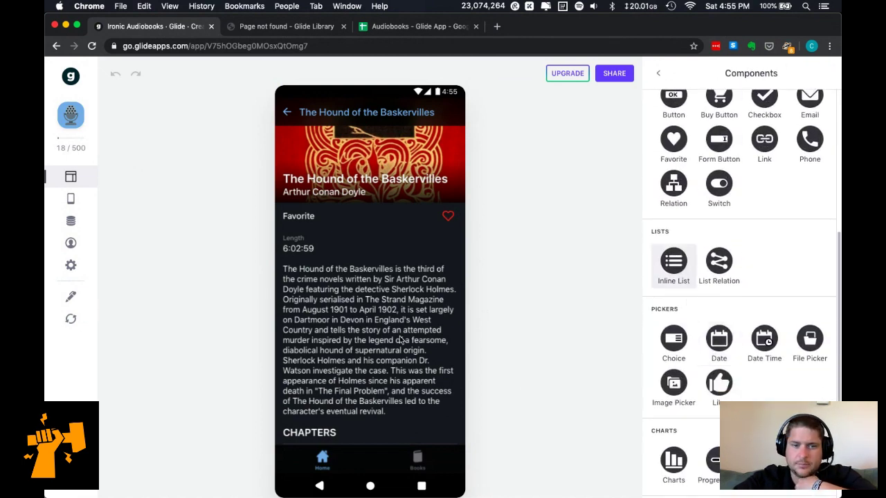
{"action": "left_click_drag", "start_coordinate": [400, 339], "coordinate": [401, 340]}
{"action": "left_click", "coordinate": [771, 140]}
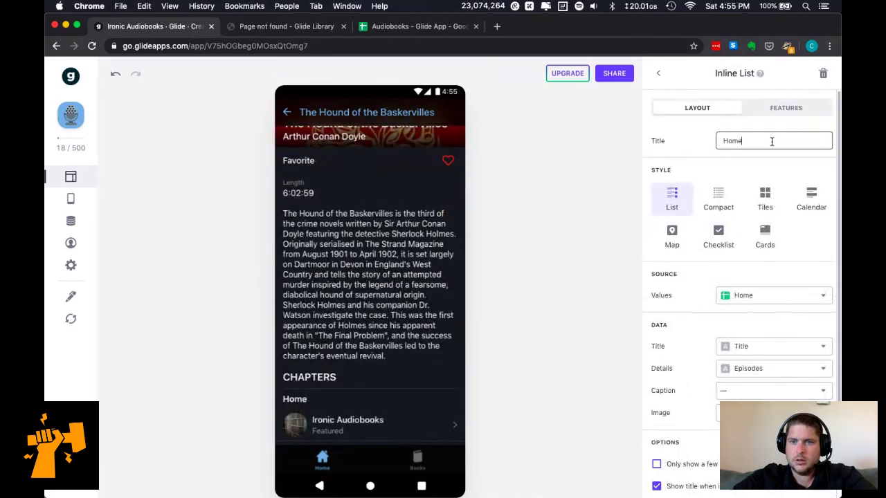
{"action": "key", "text": "BackSpace"}
{"action": "key", "text": "BackSpace"}
{"action": "key", "text": "BackSpace"}
{"action": "key", "text": "BackSpace"}
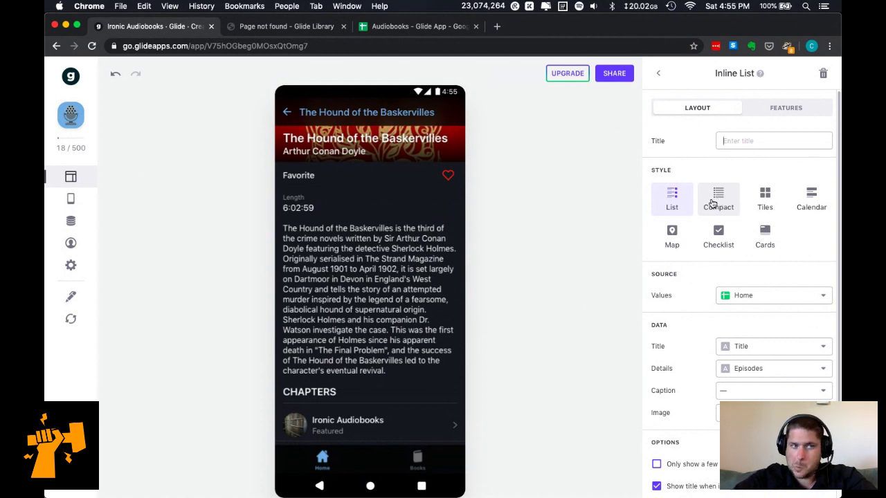
{"action": "scroll", "coordinate": [702, 309], "scroll_direction": "down", "scroll_amount": 1}
{"action": "left_click", "coordinate": [749, 270]}
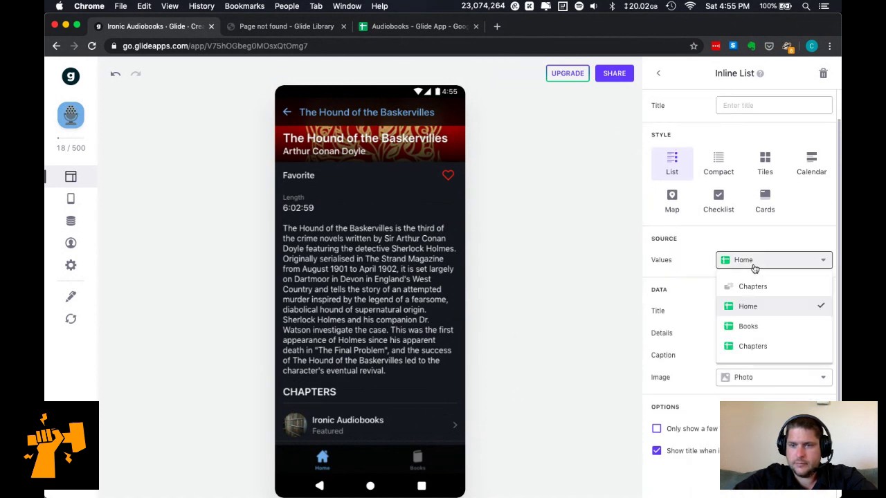
{"action": "left_click", "coordinate": [740, 286]}
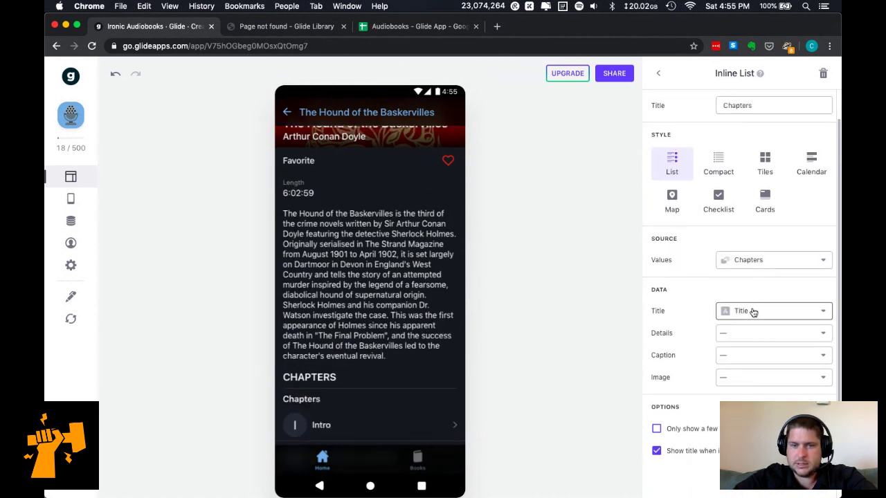
Show Chapter N as details and Duration as caption, hide missing-image titles, and use Compact style.
{"action": "left_click", "coordinate": [765, 334]}
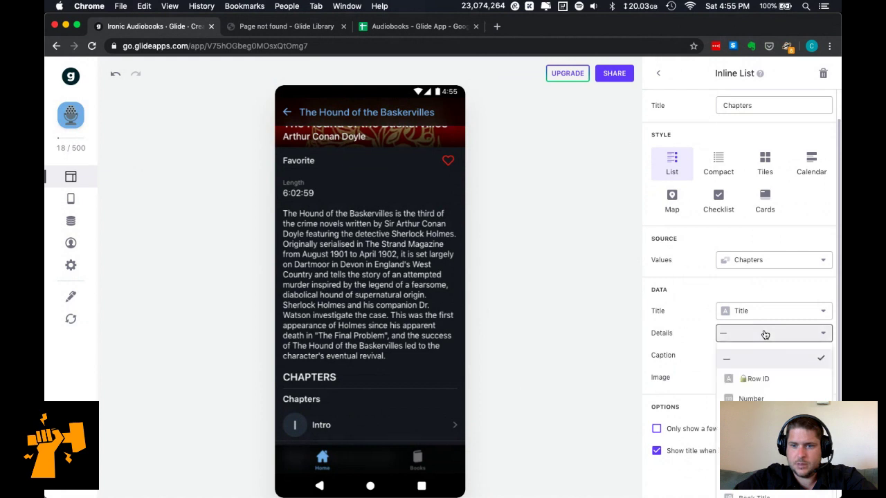
{"action": "left_click", "coordinate": [768, 312]}
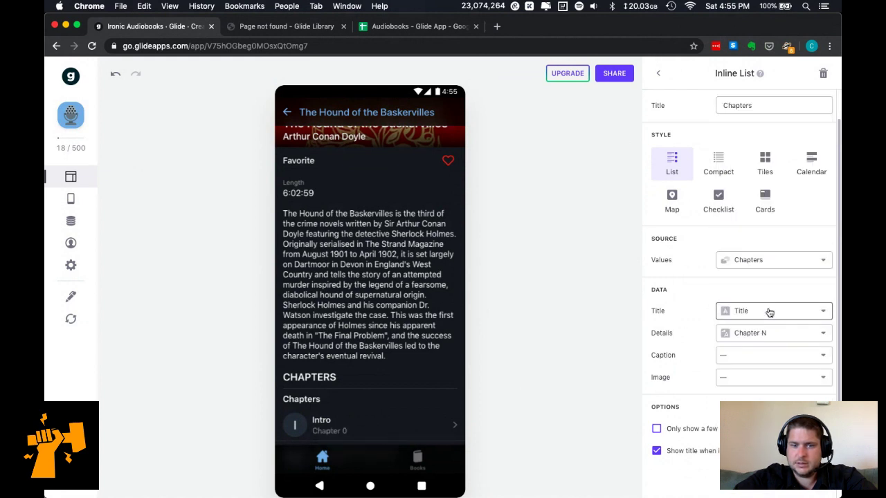
{"action": "left_click", "coordinate": [766, 362]}
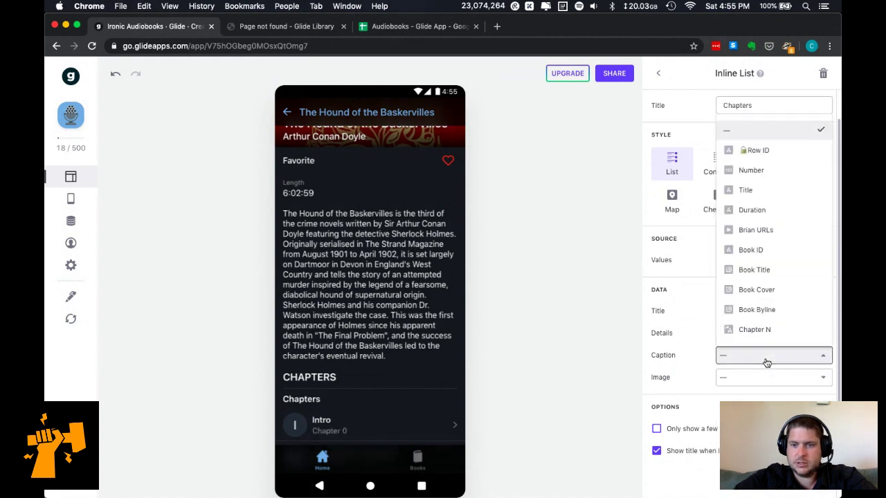
{"action": "left_click", "coordinate": [770, 210]}
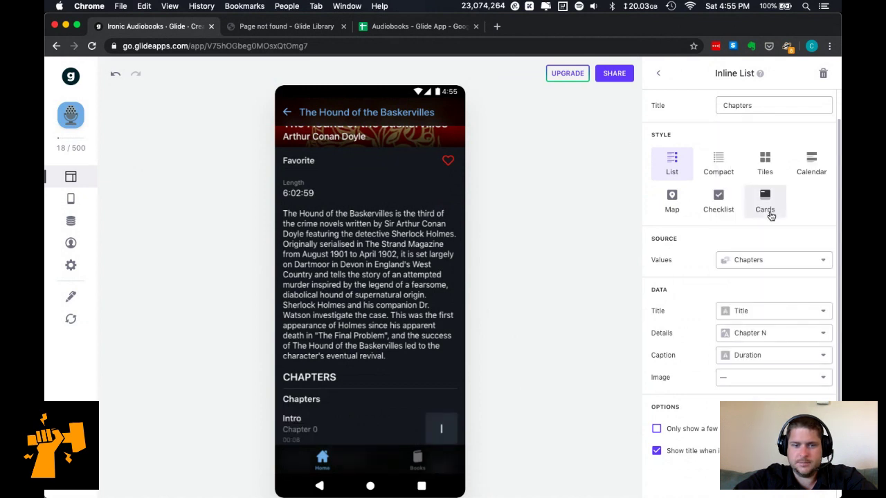
{"action": "left_click", "coordinate": [656, 451]}
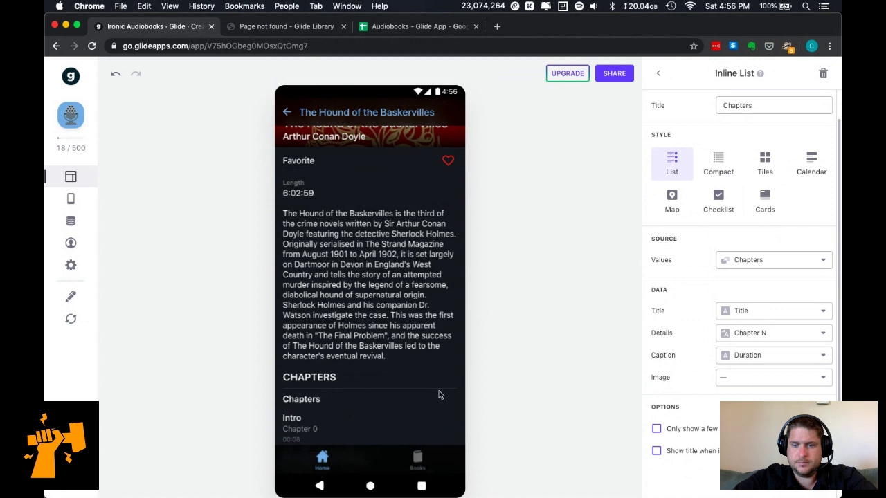
{"action": "scroll", "coordinate": [441, 394], "scroll_direction": "down", "scroll_amount": 2}
{"action": "left_click", "coordinate": [720, 164]}
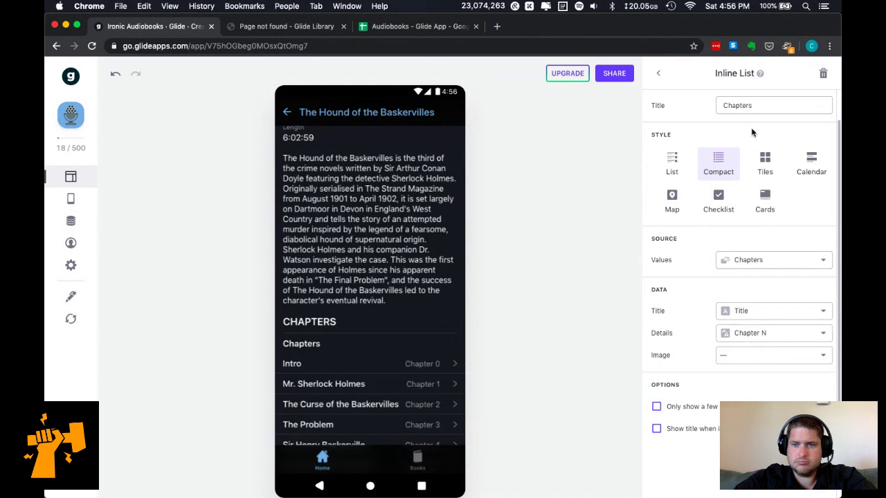
{"action": "left_click", "coordinate": [765, 361]}
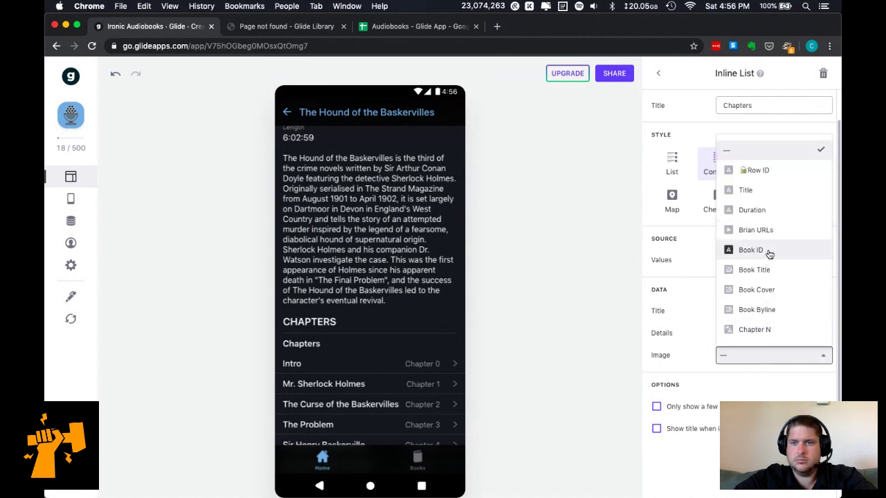
{"action": "left_click", "coordinate": [752, 210]}
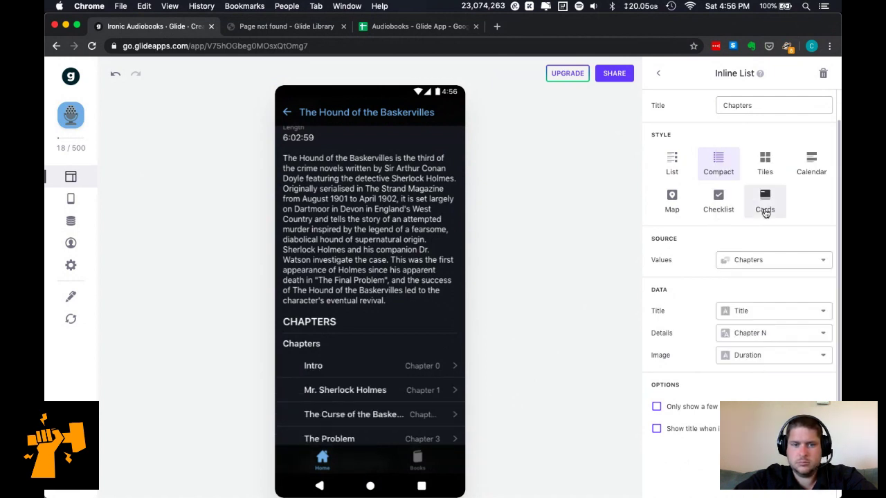
{"action": "left_click", "coordinate": [747, 359]}
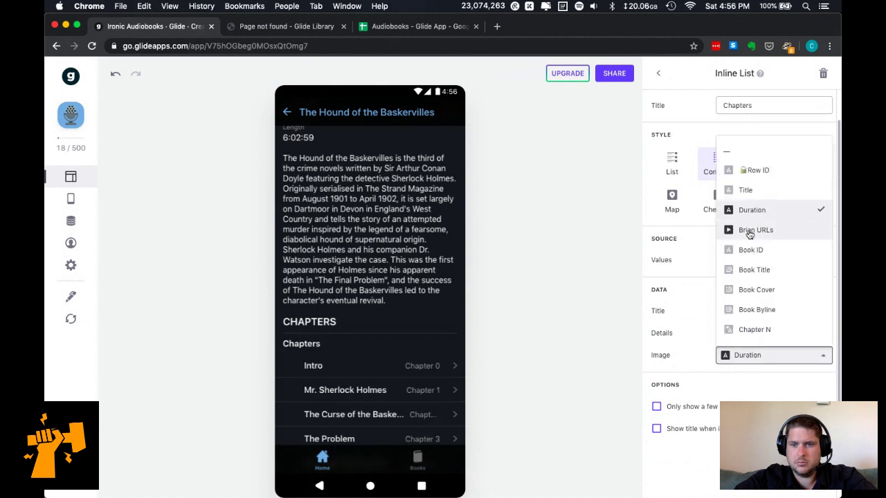
{"action": "left_click", "coordinate": [756, 153]}
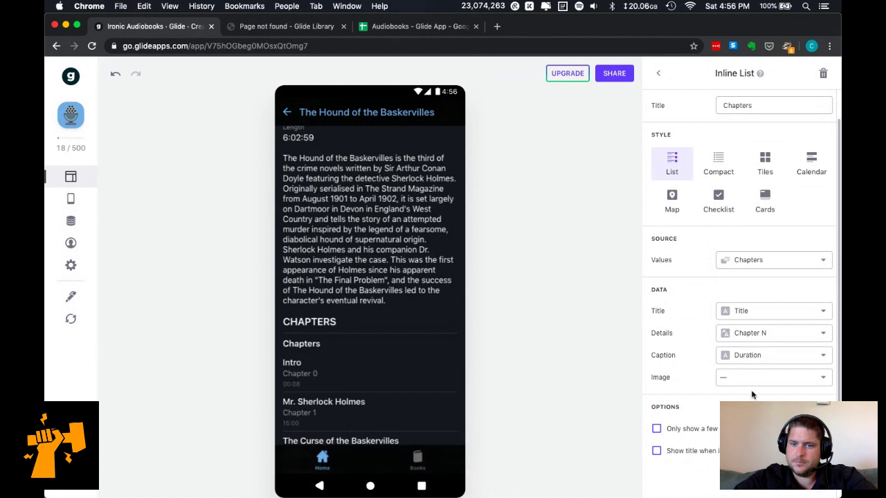
{"action": "scroll", "coordinate": [759, 400], "scroll_direction": "down", "scroll_amount": 2}
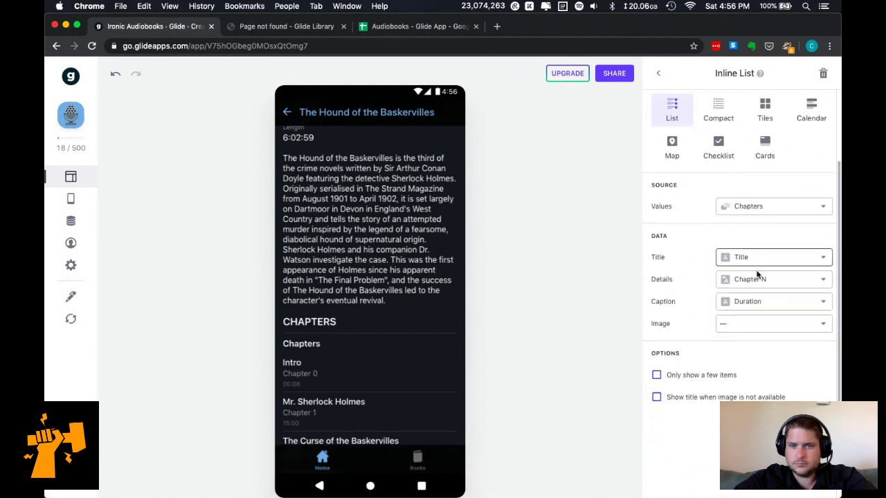
{"action": "left_click", "coordinate": [765, 109]}
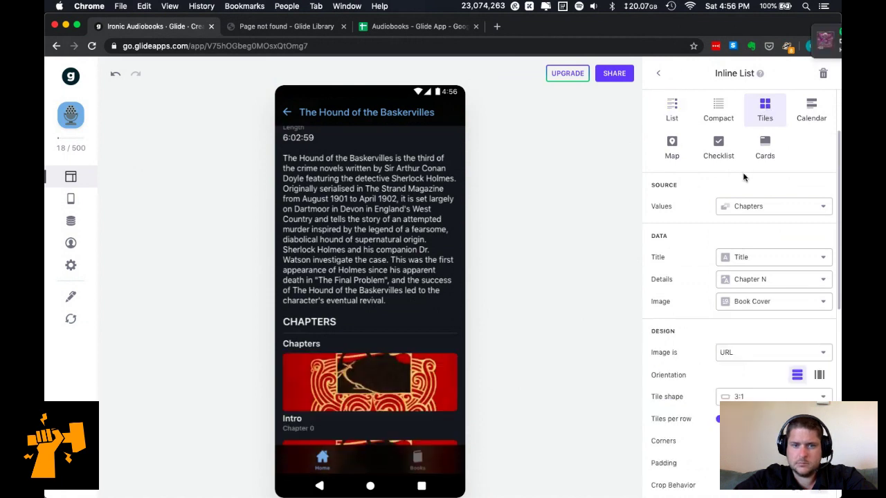
{"action": "left_click", "coordinate": [728, 107]}
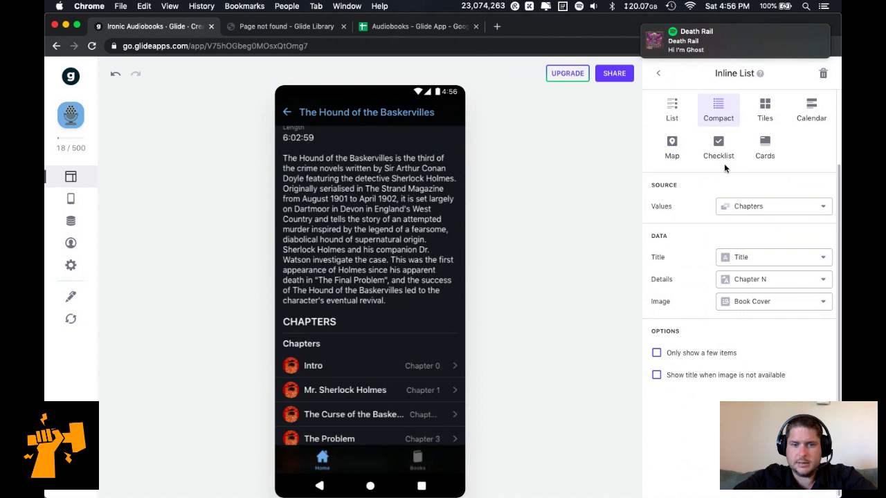
{"action": "left_click", "coordinate": [714, 378]}
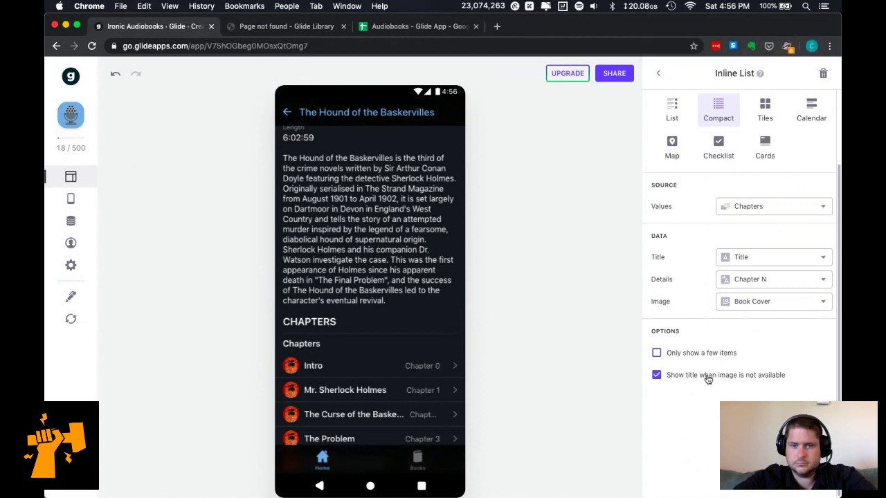
{"action": "left_click", "coordinate": [764, 302]}
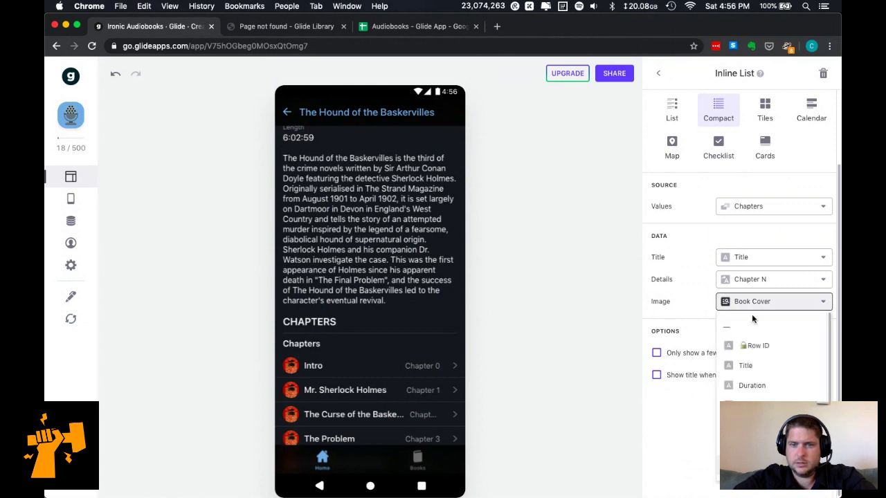
{"action": "left_click", "coordinate": [751, 329]}
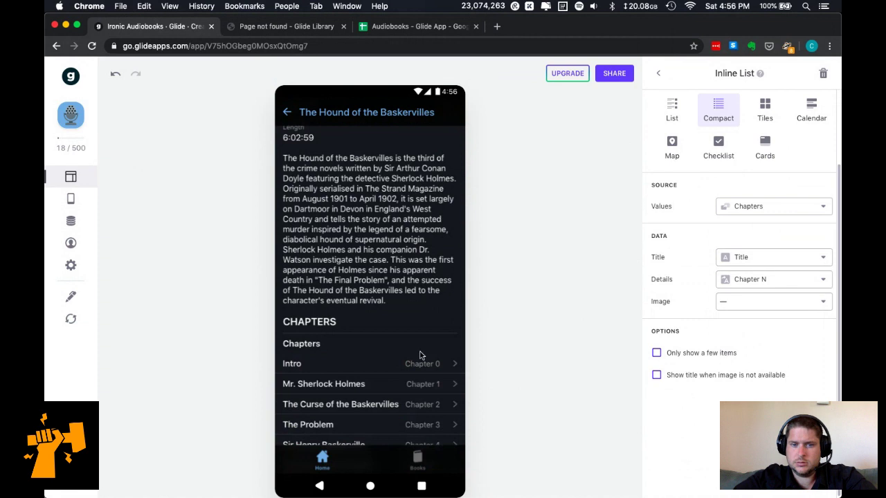
{"action": "scroll", "coordinate": [404, 390], "scroll_direction": "down", "scroll_amount": 2}
{"action": "scroll", "coordinate": [405, 390], "scroll_direction": "down", "scroll_amount": 1}
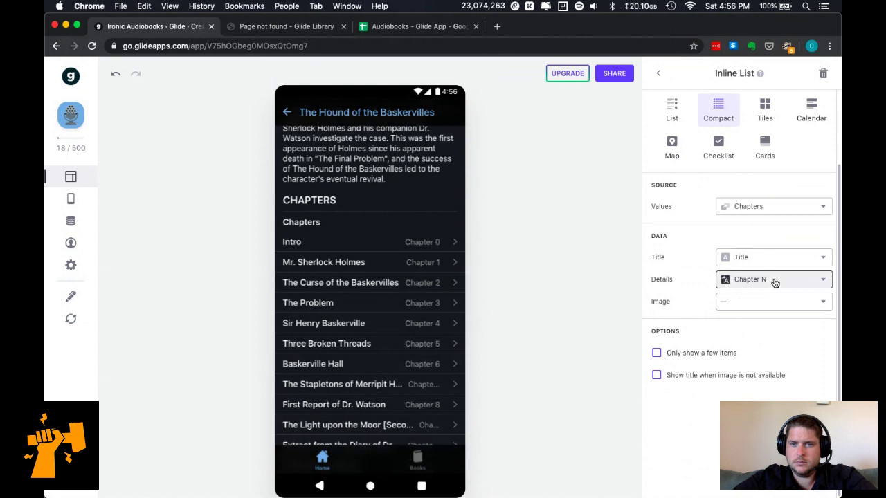
Switch each chapter row's details from Chapter N to Duration, e.g. 'Mr. Sherlock Holmes 15:00'.
{"action": "left_click", "coordinate": [775, 281]}
{"action": "left_click", "coordinate": [758, 385]}
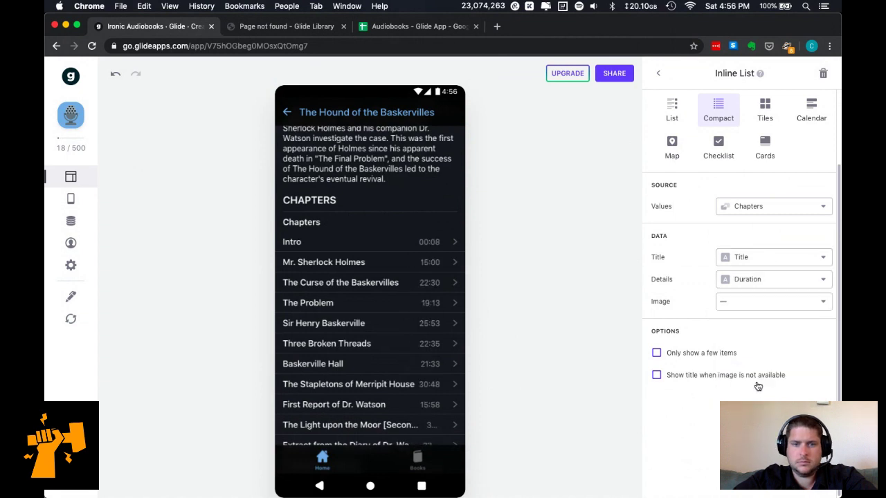
{"action": "scroll", "coordinate": [353, 376], "scroll_direction": "down", "scroll_amount": 3}
{"action": "scroll", "coordinate": [353, 378], "scroll_direction": "up", "scroll_amount": 5}
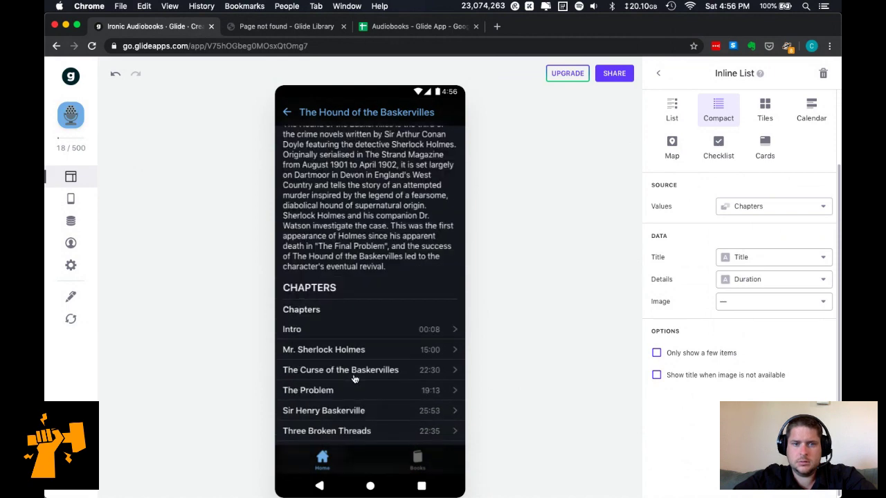
{"action": "scroll", "coordinate": [354, 379], "scroll_direction": "up", "scroll_amount": 3}
{"action": "scroll", "coordinate": [353, 377], "scroll_direction": "down", "scroll_amount": 8}
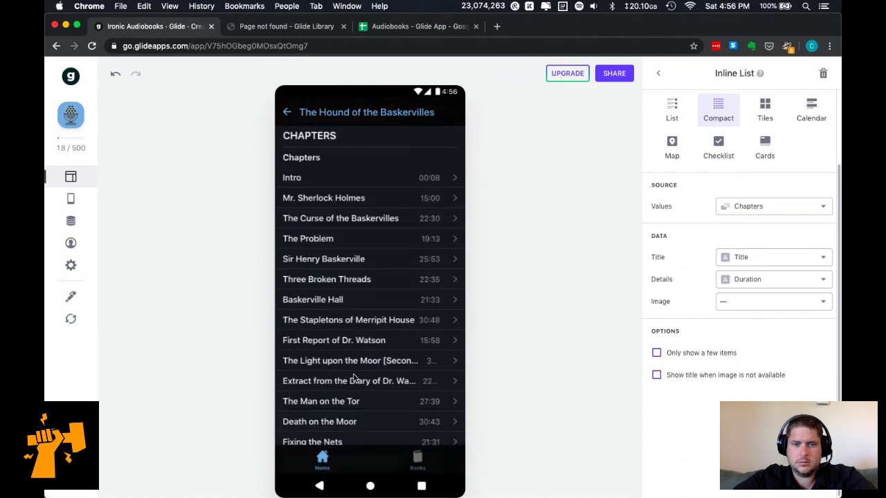
{"action": "scroll", "coordinate": [354, 378], "scroll_direction": "down", "scroll_amount": 2}
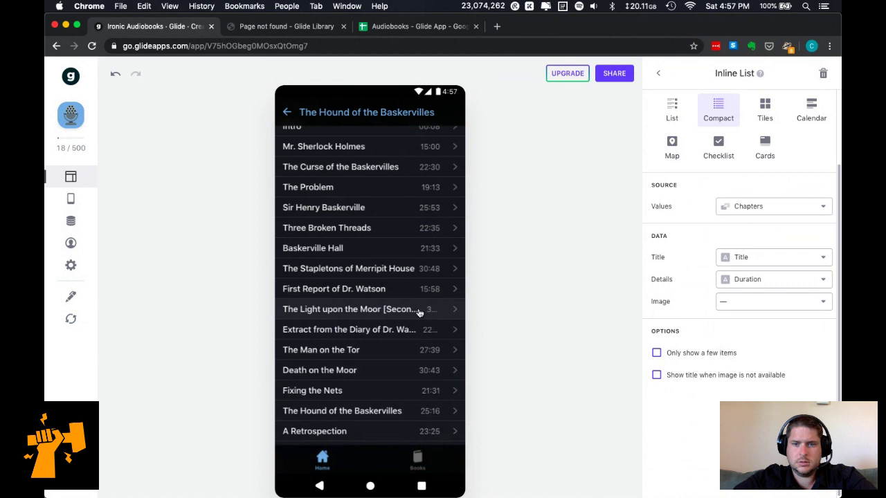
{"action": "scroll", "coordinate": [755, 328], "scroll_direction": "up", "scroll_amount": 1}
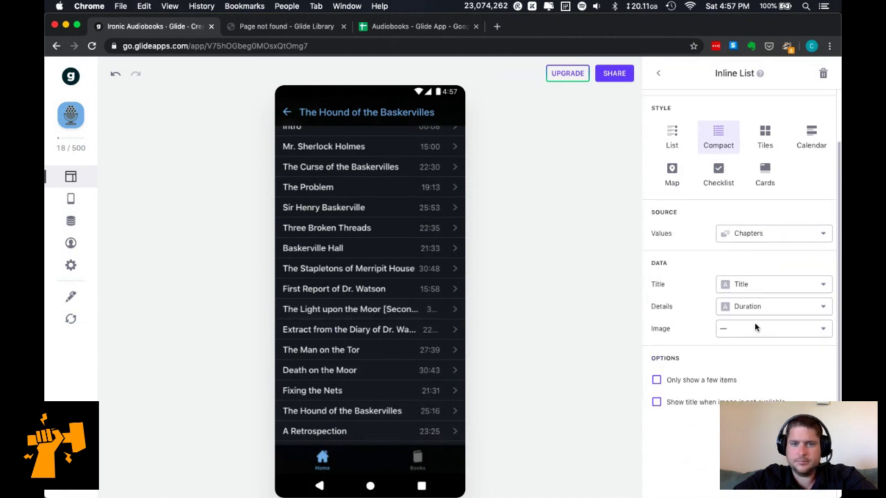
{"action": "scroll", "coordinate": [412, 287], "scroll_direction": "up", "scroll_amount": 1}
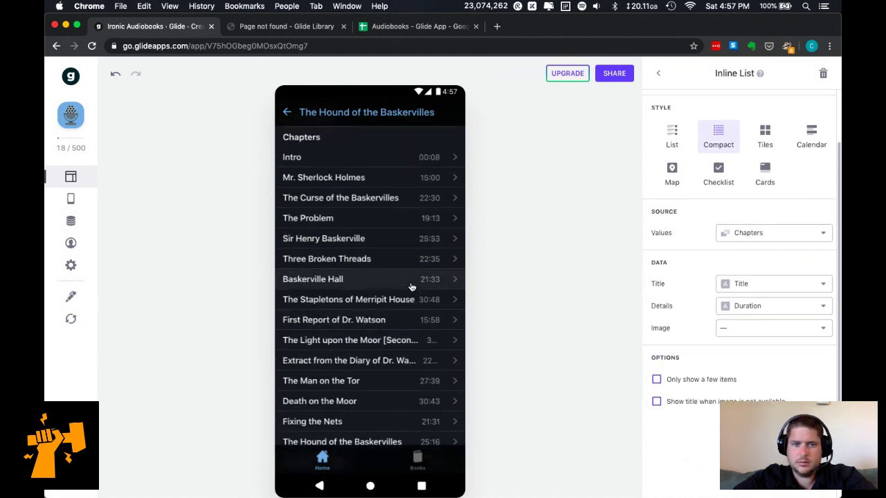
{"action": "scroll", "coordinate": [411, 286], "scroll_direction": "down", "scroll_amount": 1}
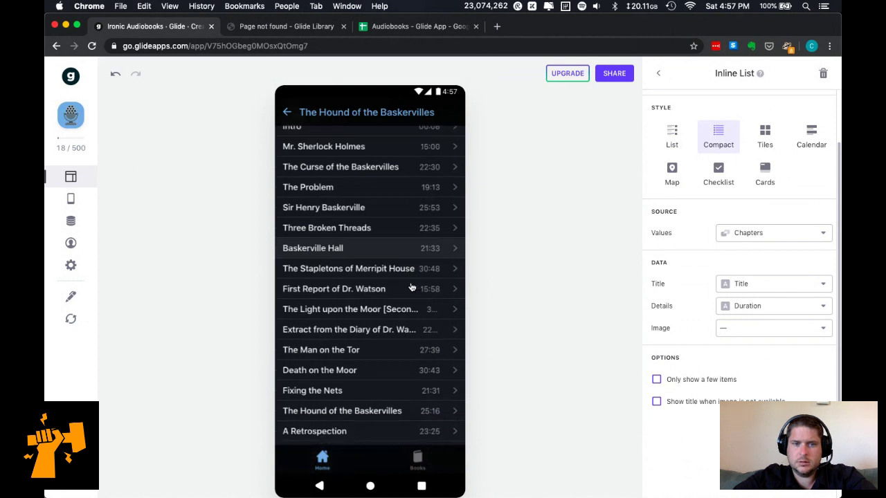
{"action": "scroll", "coordinate": [397, 217], "scroll_direction": "up", "scroll_amount": 2}
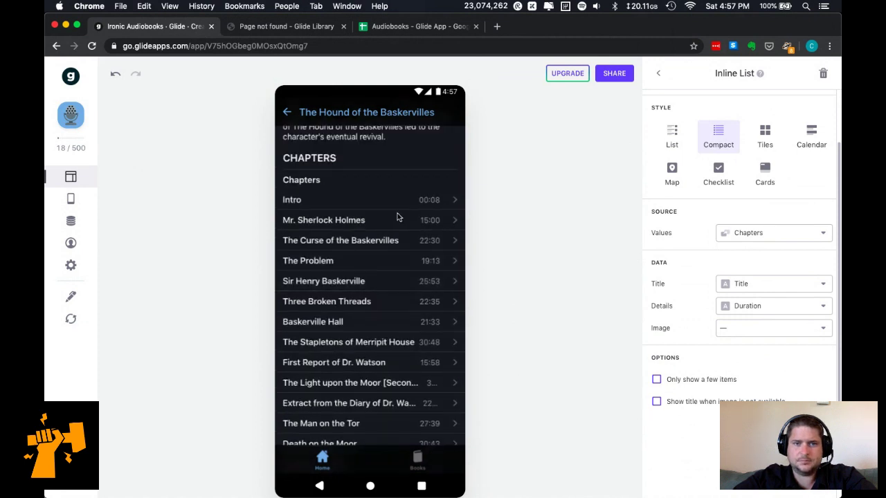
{"action": "scroll", "coordinate": [397, 216], "scroll_direction": "up", "scroll_amount": 7}
{"action": "scroll", "coordinate": [397, 217], "scroll_direction": "down", "scroll_amount": 9}
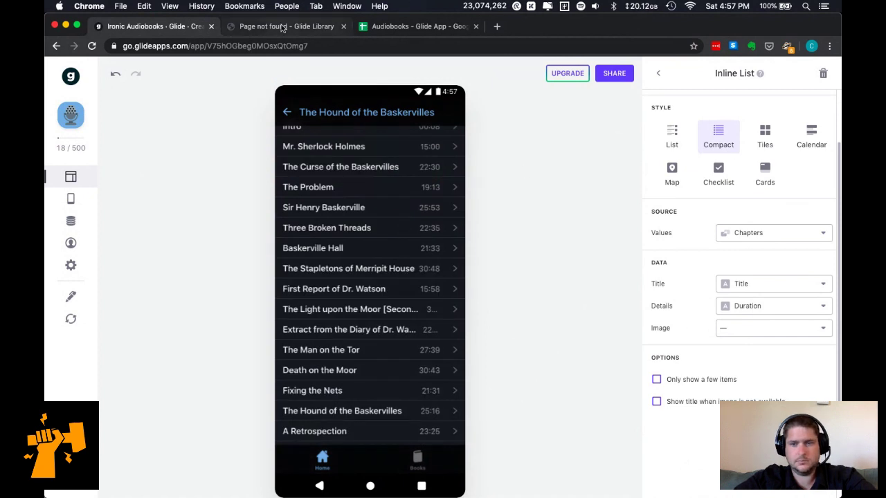
Show the Chapters table in the data editor, leaving the Title column's settings unchanged.
{"action": "left_click", "coordinate": [72, 221]}
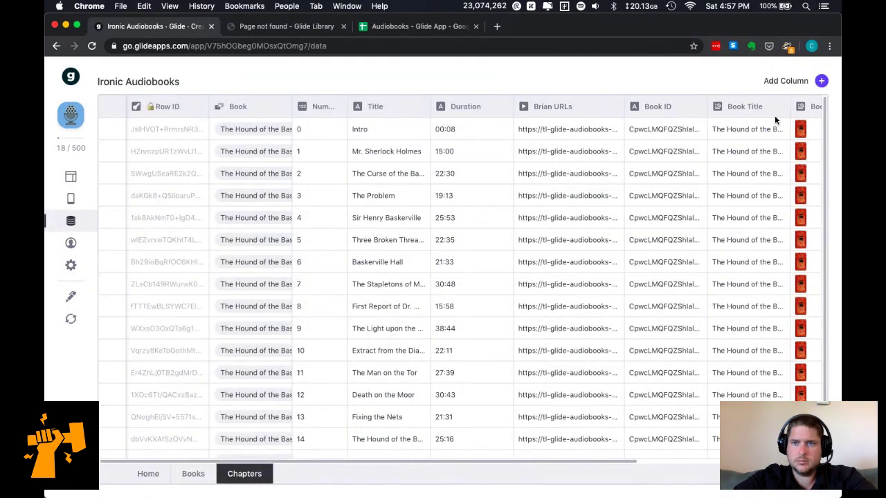
{"action": "left_click", "coordinate": [421, 109]}
{"action": "left_click", "coordinate": [409, 128]}
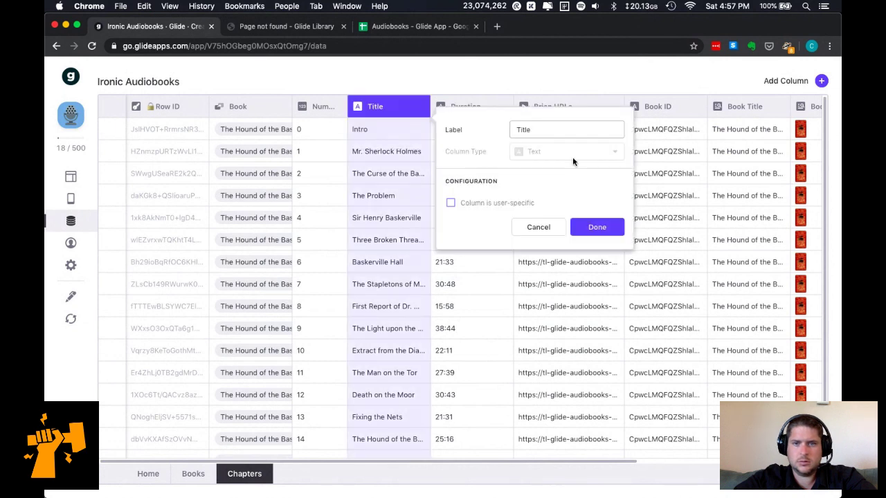
{"action": "left_click", "coordinate": [539, 227]}
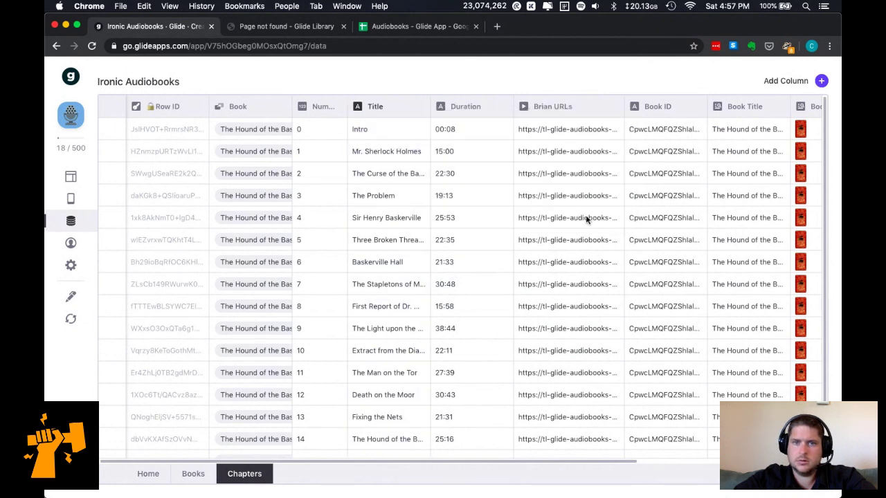
{"action": "scroll", "coordinate": [585, 218], "scroll_direction": "right", "scroll_amount": 5}
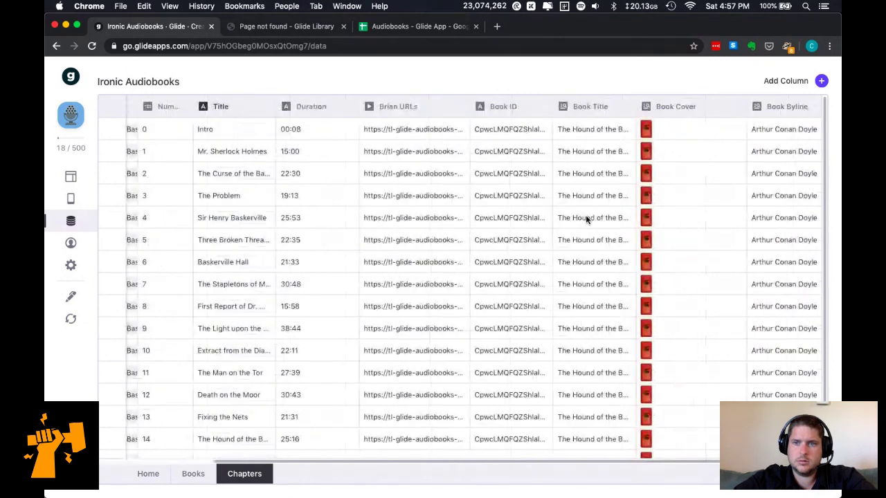
Add a Chapters column named 'Short Title' and make it a Template column.
{"action": "left_click", "coordinate": [822, 81]}
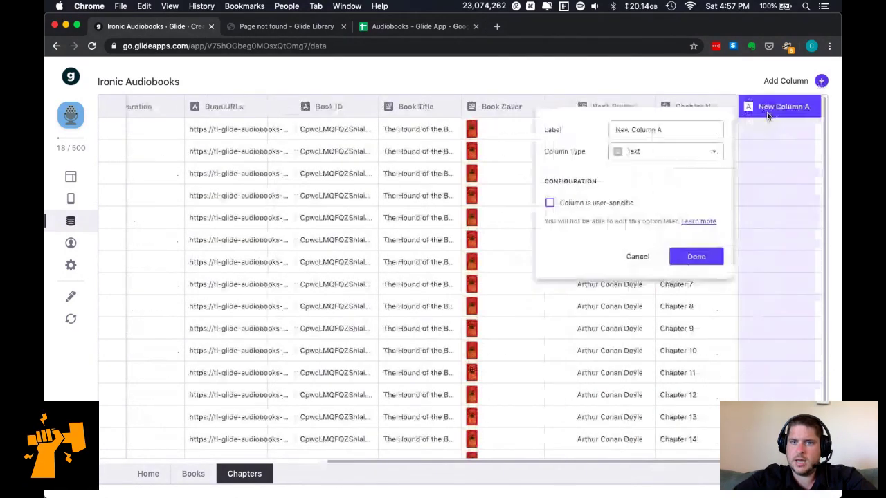
{"action": "triple_click", "coordinate": [674, 131]}
{"action": "type", "text": "Short Title"}
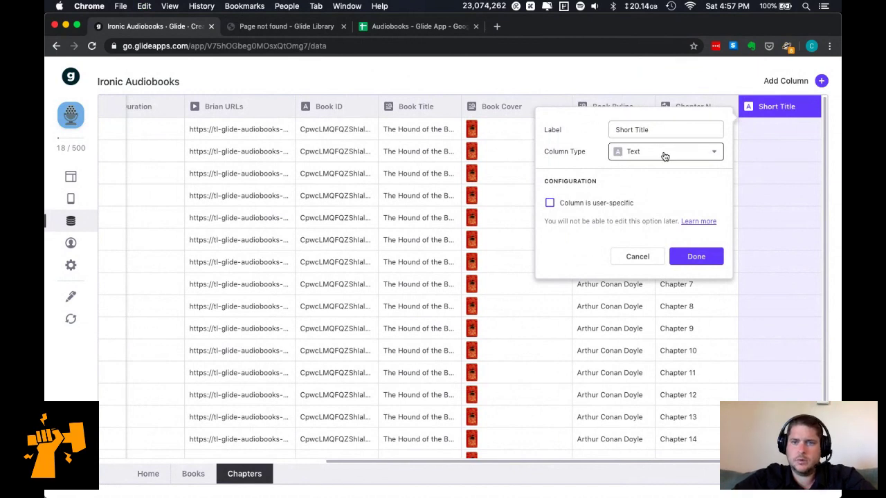
{"action": "left_click", "coordinate": [664, 156]}
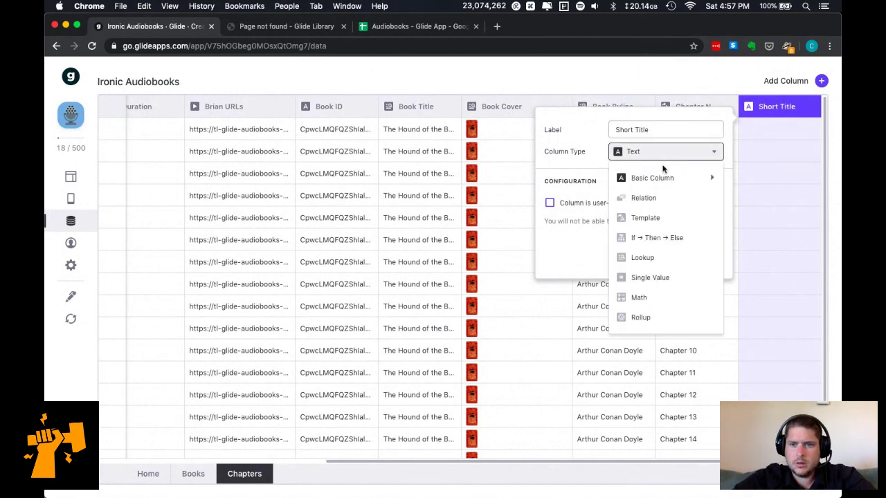
{"action": "left_click", "coordinate": [666, 221]}
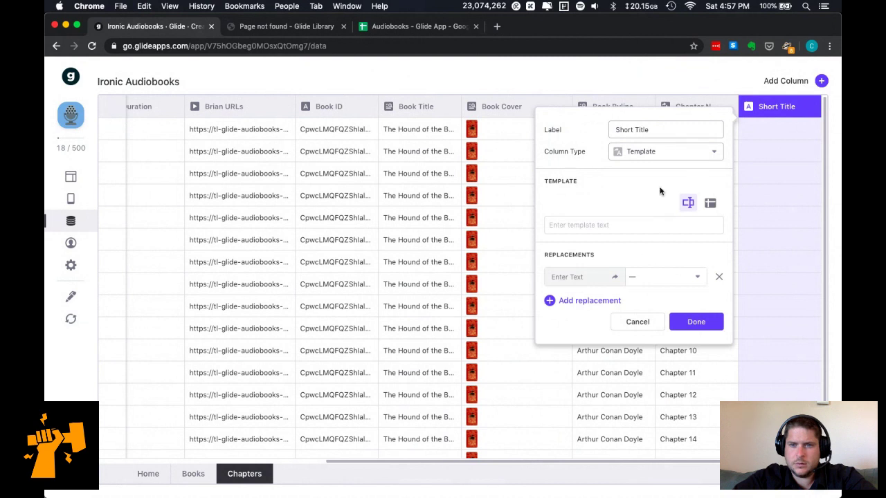
Change Short Title to a Single Value column taking its value from Title.
{"action": "left_click", "coordinate": [696, 152]}
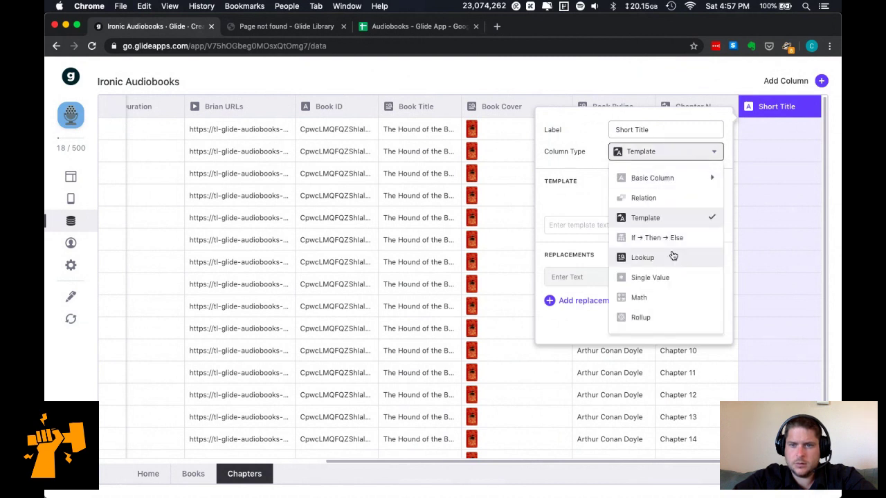
{"action": "left_click", "coordinate": [666, 277]}
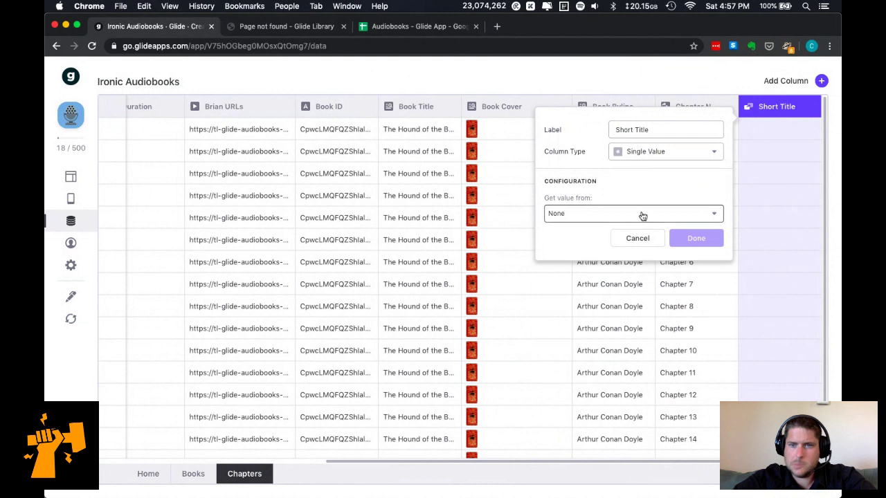
{"action": "left_click", "coordinate": [643, 216]}
{"action": "mouse_move", "coordinate": [622, 284]}
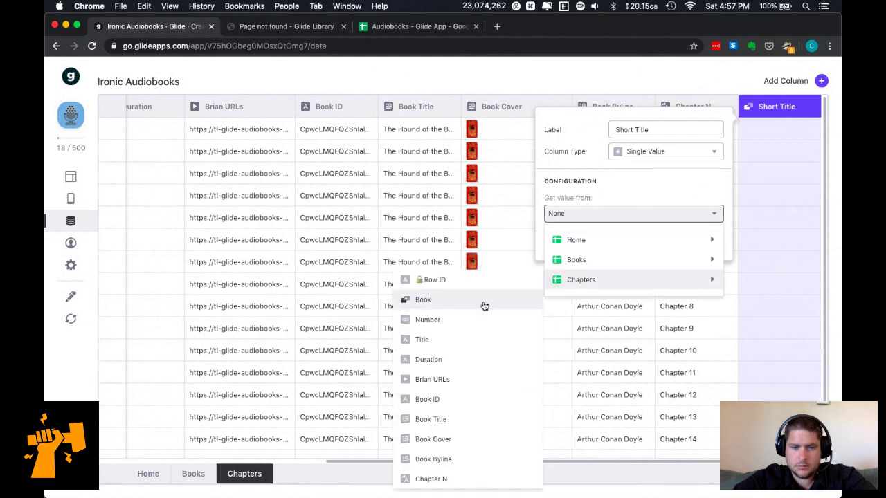
{"action": "left_click", "coordinate": [465, 340]}
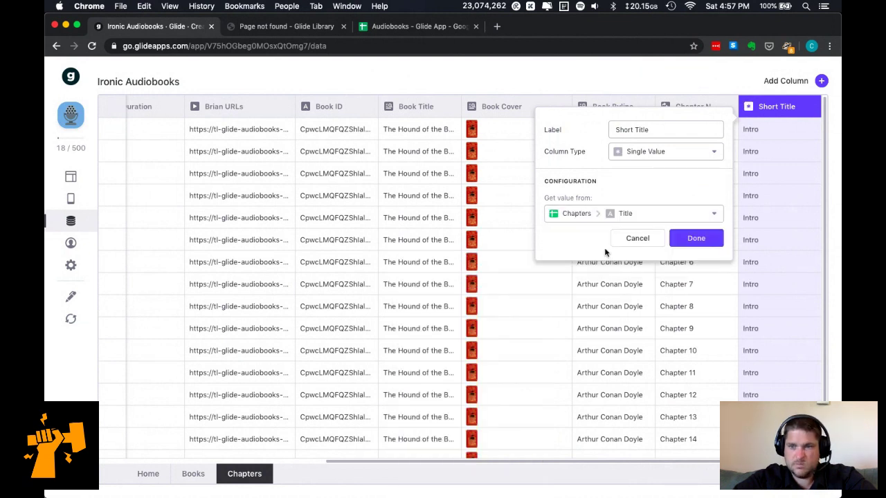
Switch Short Title to a Math column, then open a blank browser tab.
{"action": "left_click", "coordinate": [663, 216]}
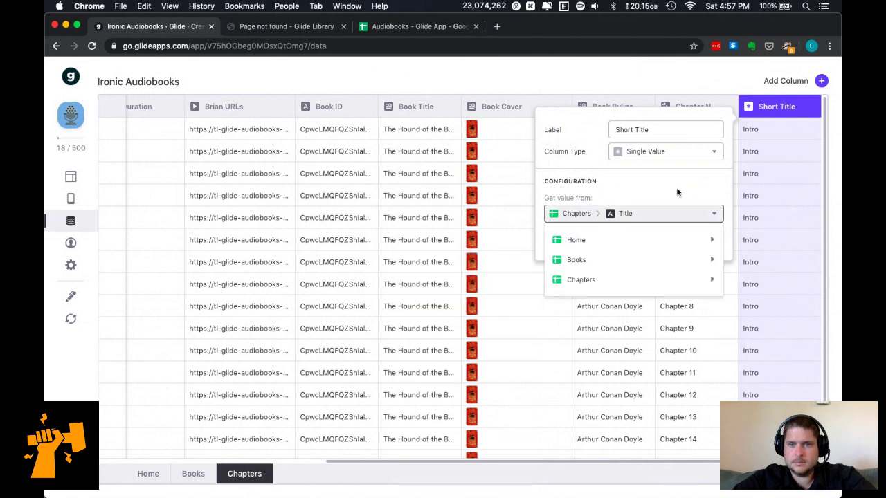
{"action": "left_click", "coordinate": [652, 151]}
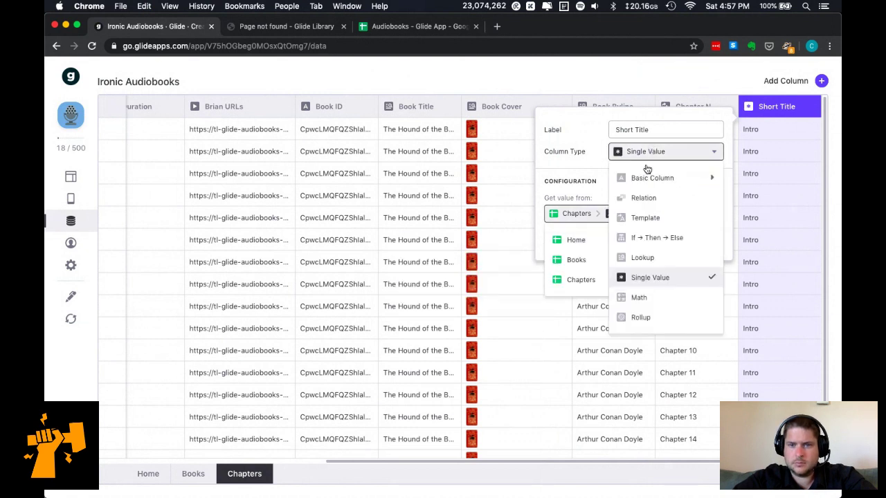
{"action": "left_click", "coordinate": [653, 305]}
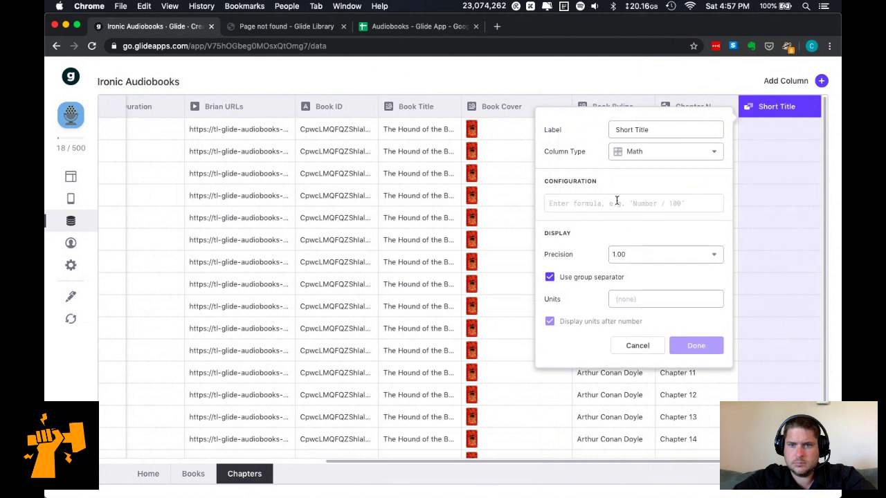
{"action": "left_click", "coordinate": [617, 202]}
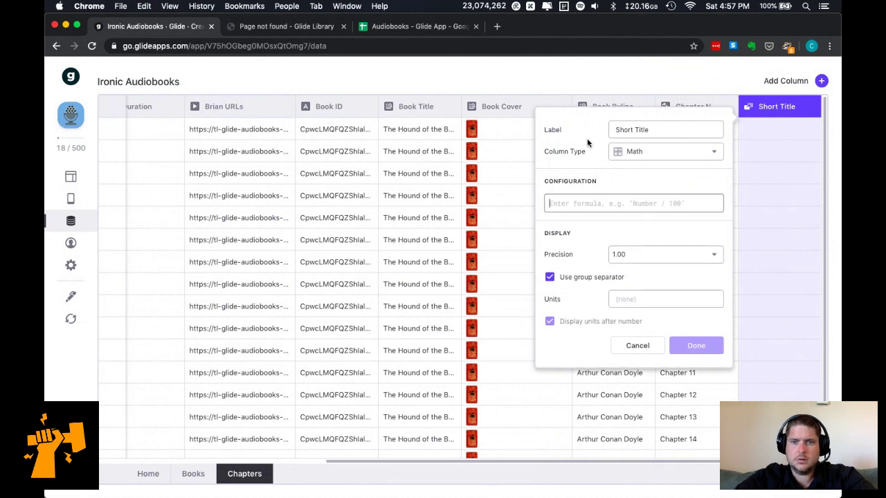
{"action": "key", "text": "super+t"}
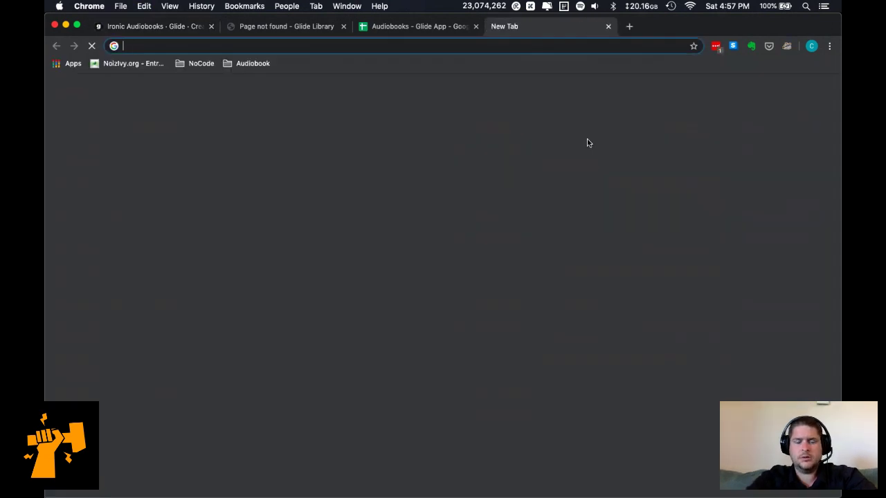
Search Google for 'google spreadsheet trim long string dot dot dot'.
{"action": "type", "text": "google spreadsheet c"}
{"action": "key", "text": "BackSpace"}
{"action": "type", "text": "t"}
{"action": "key", "text": "BackSpace"}
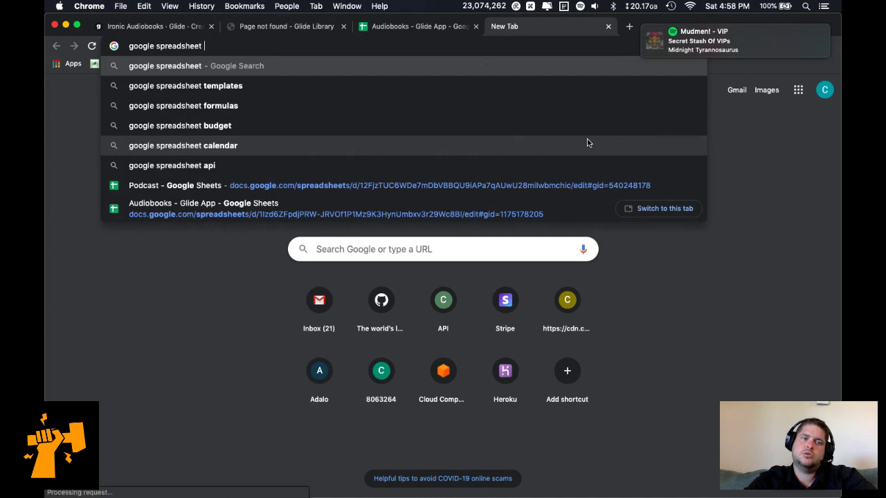
{"action": "type", "text": "trim long string dot dot dot"}
{"action": "key", "text": "Return"}
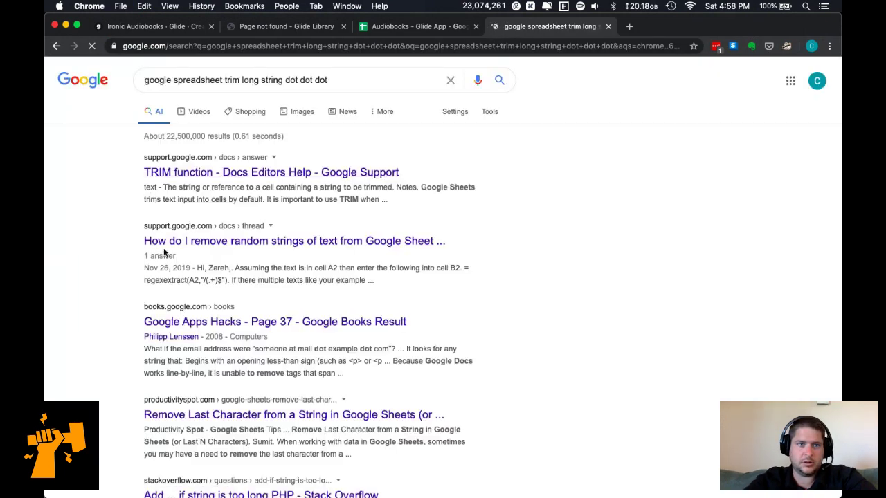
Read the TRIM function help page from the results, then open another blank tab.
{"action": "left_click", "coordinate": [227, 177], "text": "super"}
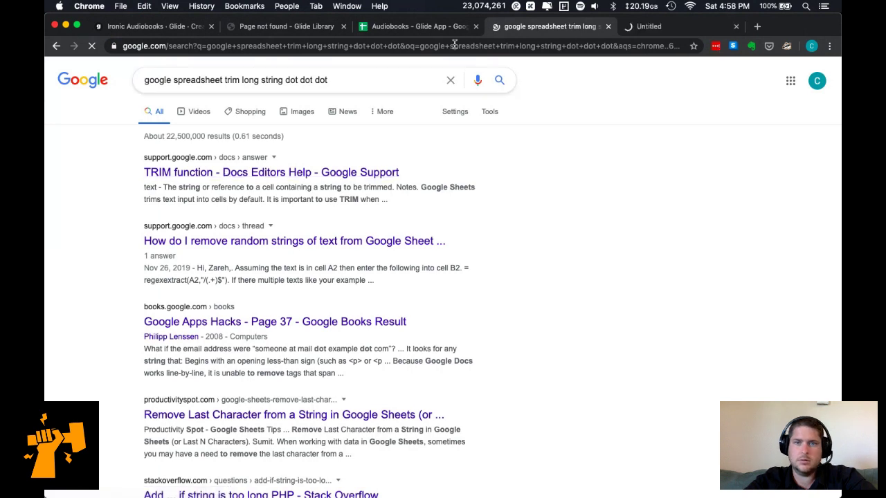
{"action": "left_click", "coordinate": [651, 28]}
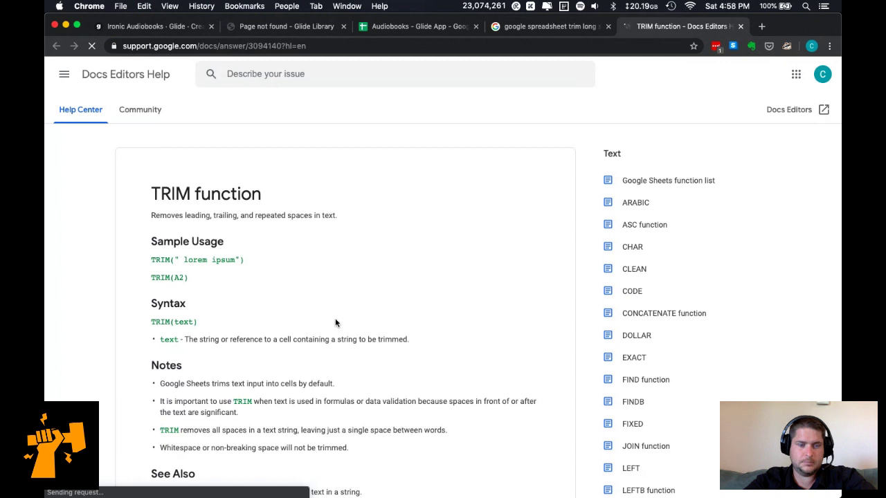
{"action": "scroll", "coordinate": [336, 323], "scroll_direction": "down", "scroll_amount": 5}
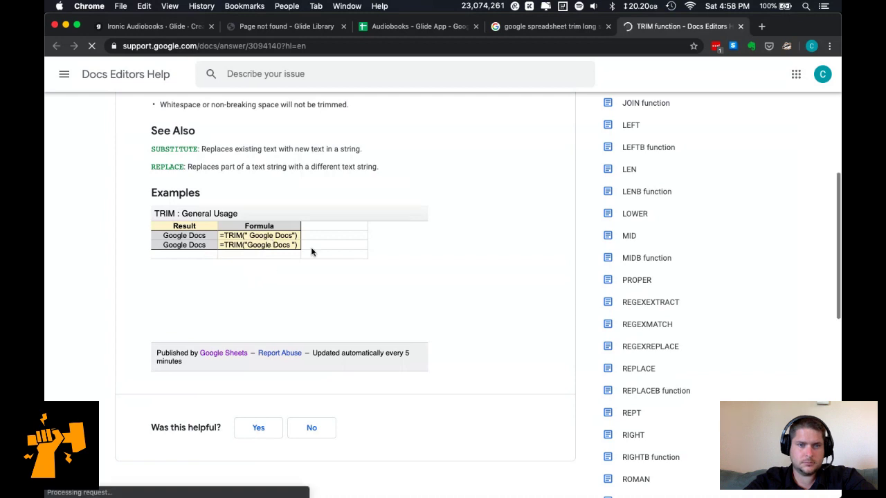
{"action": "scroll", "coordinate": [307, 320], "scroll_direction": "up", "scroll_amount": 1}
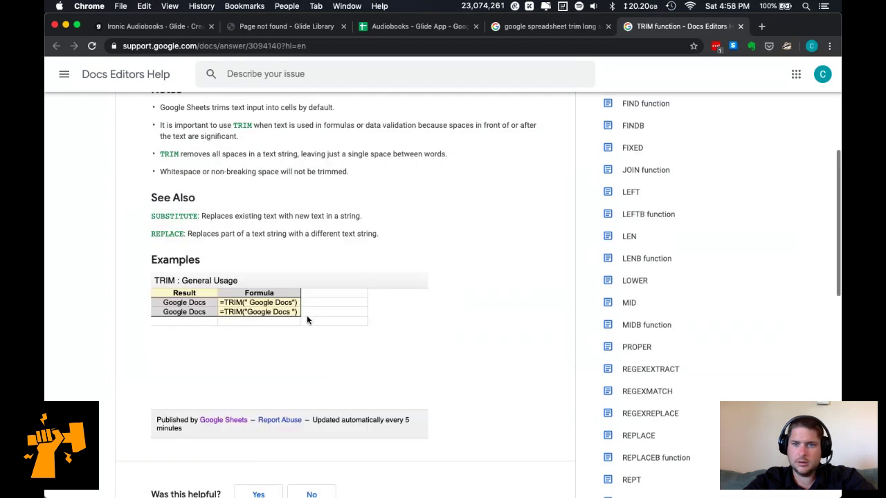
{"action": "scroll", "coordinate": [569, 317], "scroll_direction": "up", "scroll_amount": 5}
{"action": "scroll", "coordinate": [569, 317], "scroll_direction": "down", "scroll_amount": 4}
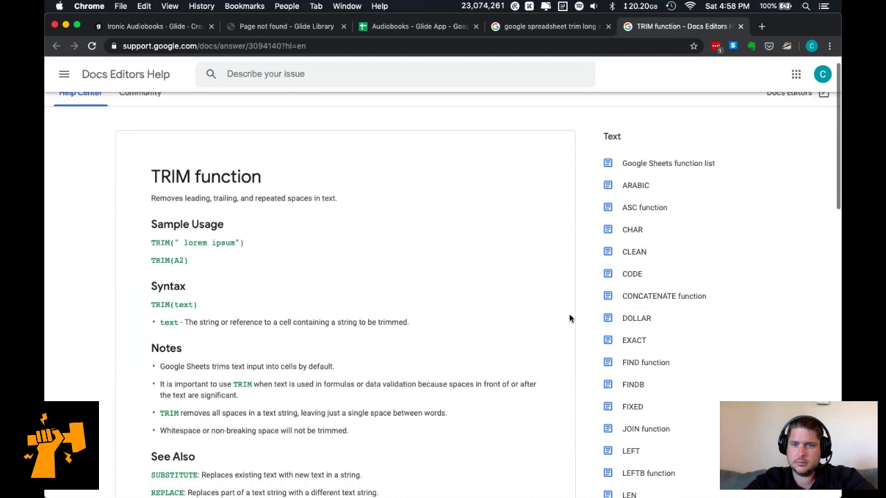
{"action": "scroll", "coordinate": [737, 272], "scroll_direction": "down", "scroll_amount": 10}
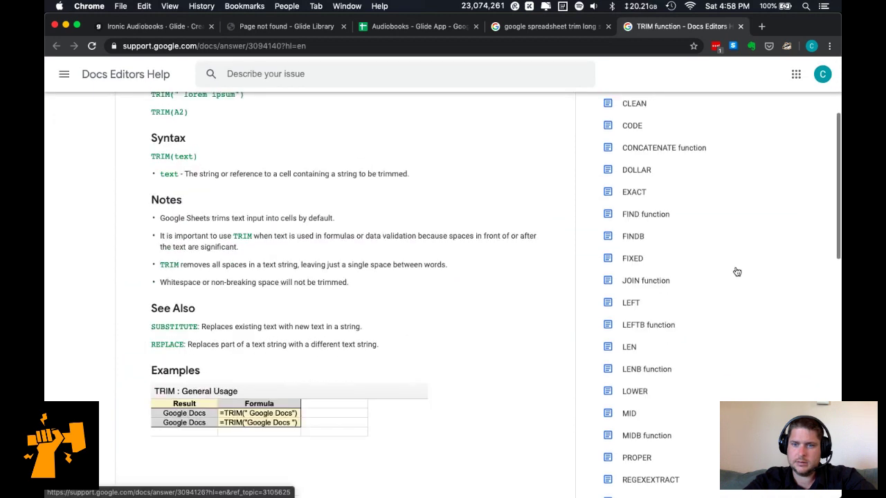
{"action": "scroll", "coordinate": [737, 273], "scroll_direction": "down", "scroll_amount": 9}
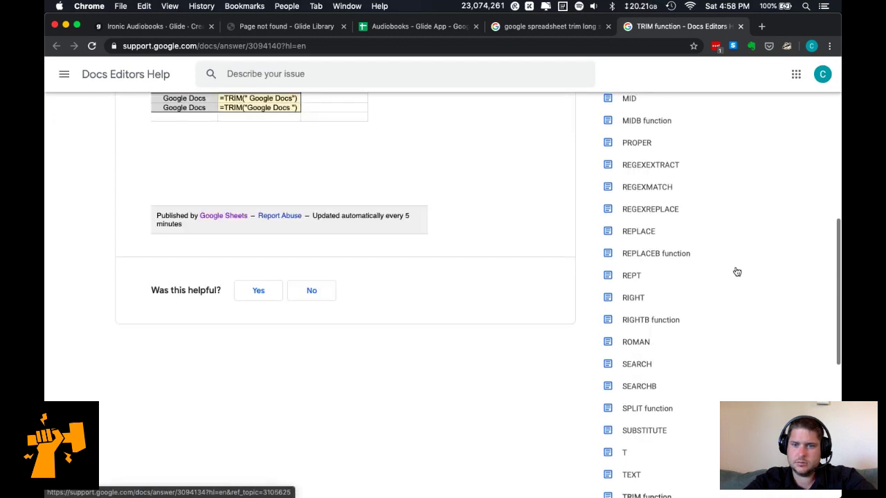
{"action": "scroll", "coordinate": [737, 272], "scroll_direction": "down", "scroll_amount": 9}
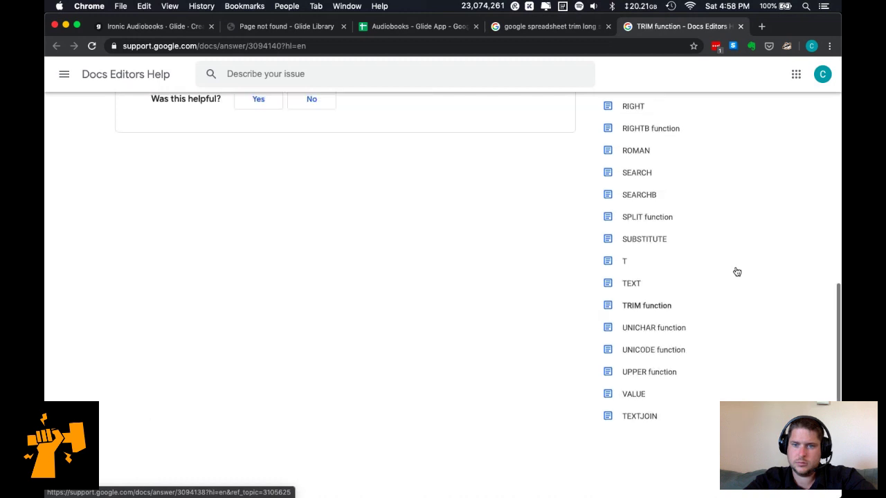
{"action": "scroll", "coordinate": [736, 270], "scroll_direction": "up", "scroll_amount": 20}
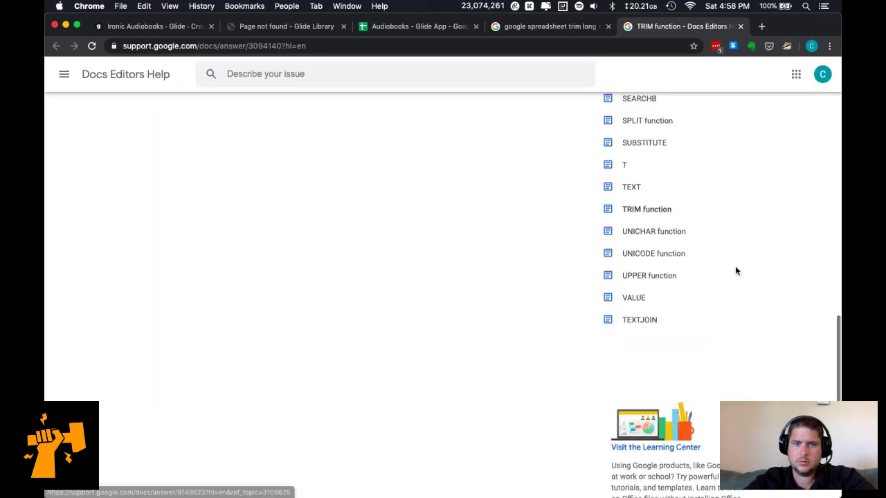
{"action": "key", "text": "super+t"}
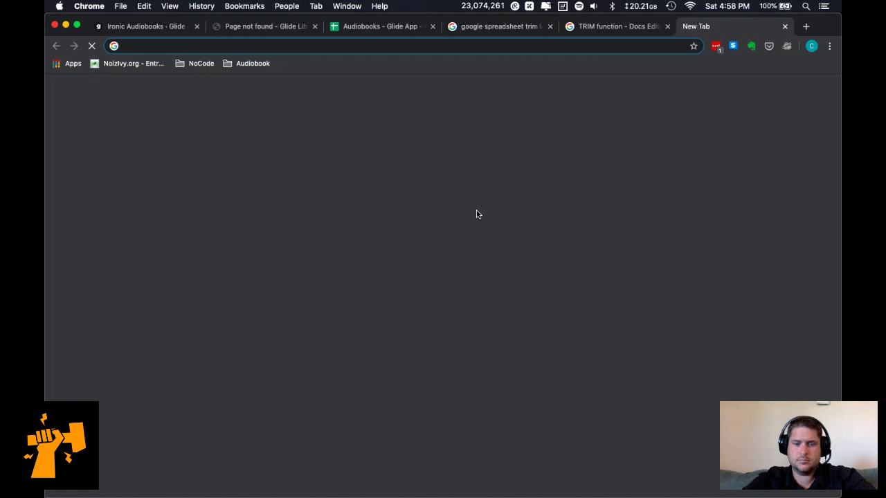
Search Google for spreadsheet ellipses, using the corrected spelling.
{"action": "type", "text": "google spreadsheet"}
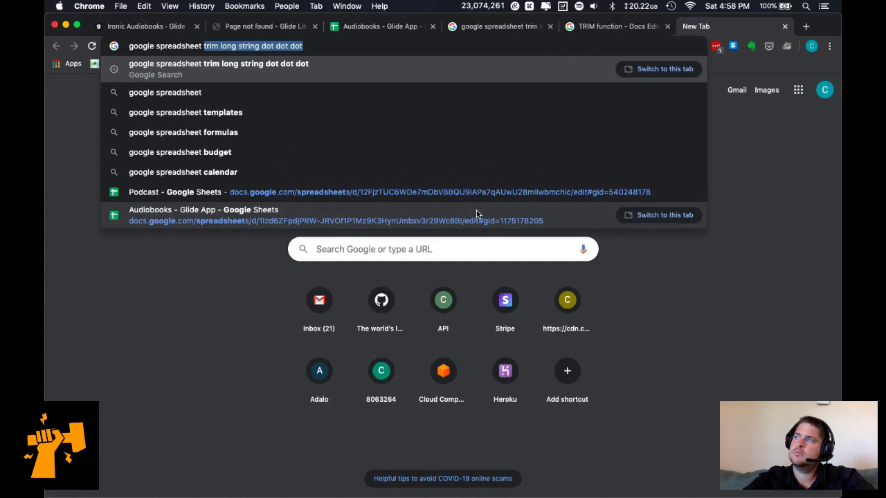
{"action": "type", "text": " elipses"}
{"action": "key", "text": "Return"}
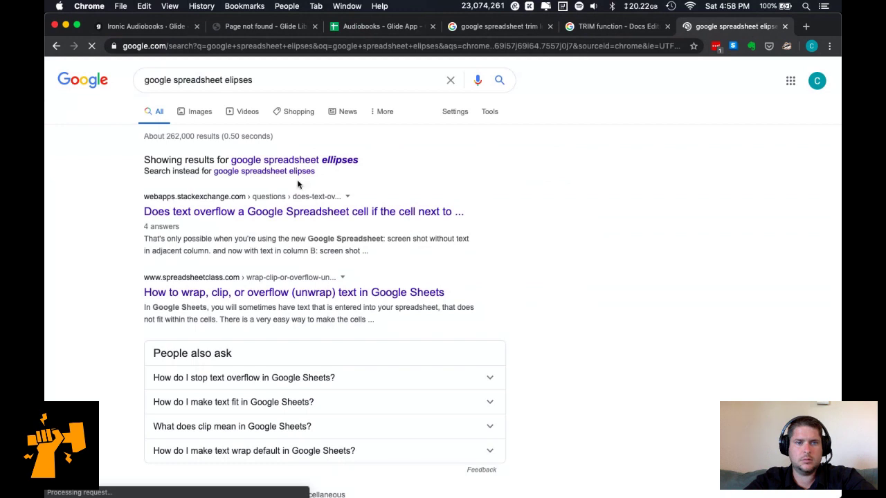
{"action": "left_click", "coordinate": [326, 161]}
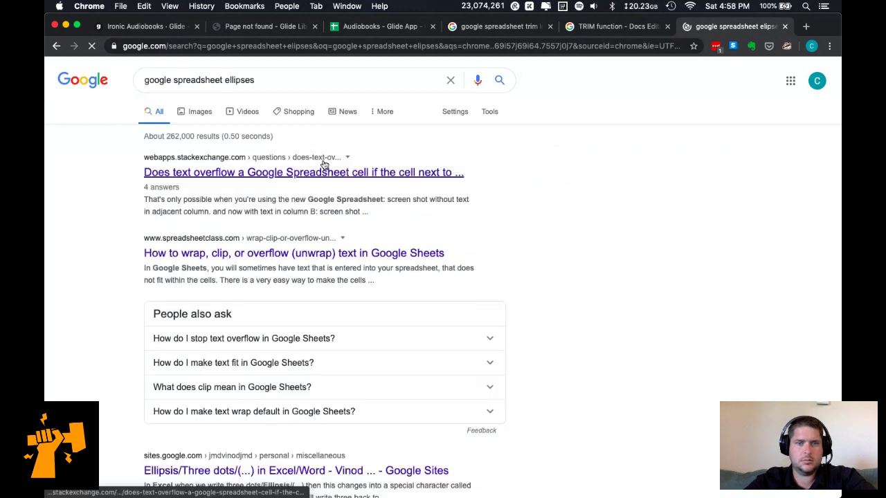
Open the wrap/clip/overflow and ellipsis articles, view the ellipsis one, then return to Glide.
{"action": "left_click", "coordinate": [311, 256], "text": "super"}
{"action": "scroll", "coordinate": [518, 257], "scroll_direction": "down", "scroll_amount": 3}
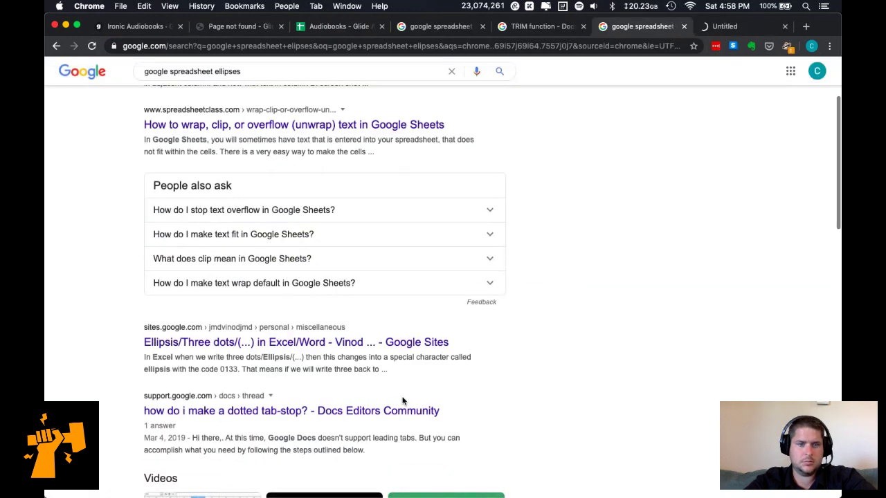
{"action": "scroll", "coordinate": [403, 401], "scroll_direction": "down", "scroll_amount": 1}
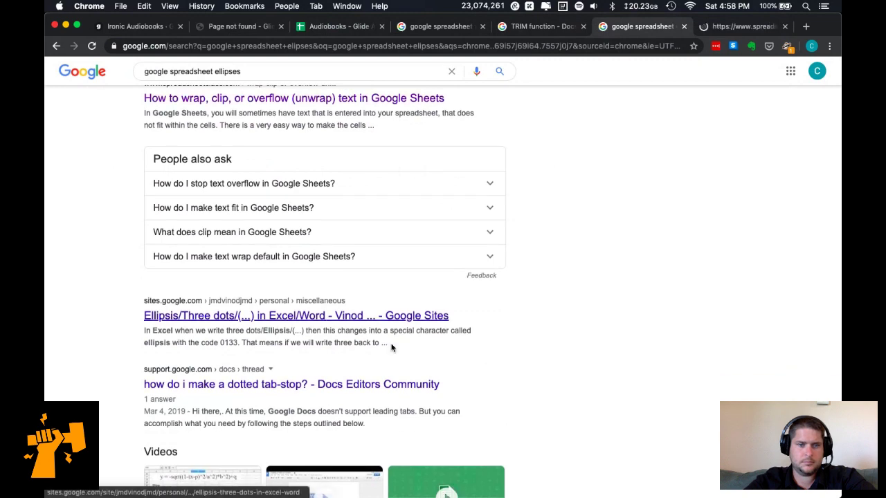
{"action": "left_click", "coordinate": [388, 316], "text": "super"}
{"action": "scroll", "coordinate": [495, 319], "scroll_direction": "down", "scroll_amount": 9}
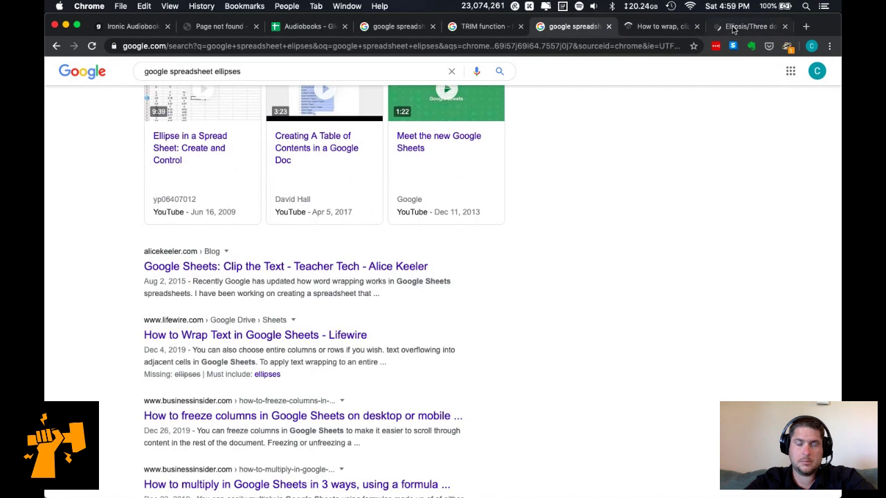
{"action": "left_click", "coordinate": [734, 29]}
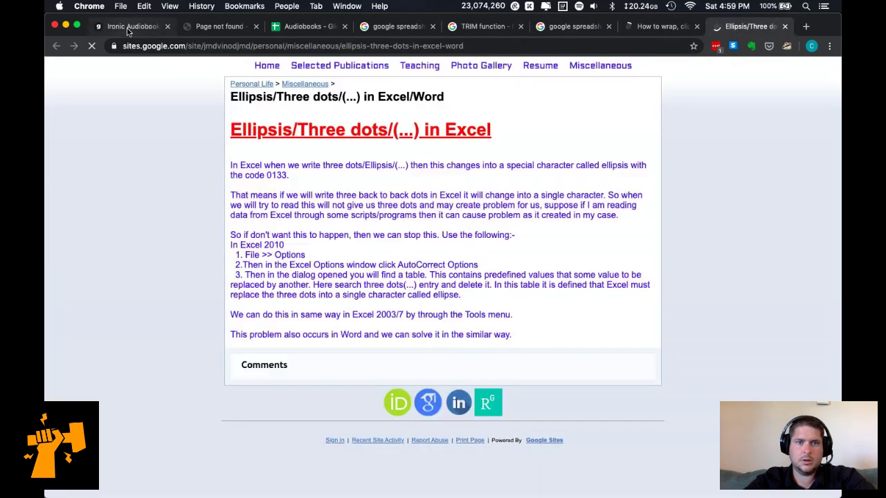
{"action": "left_click", "coordinate": [127, 27]}
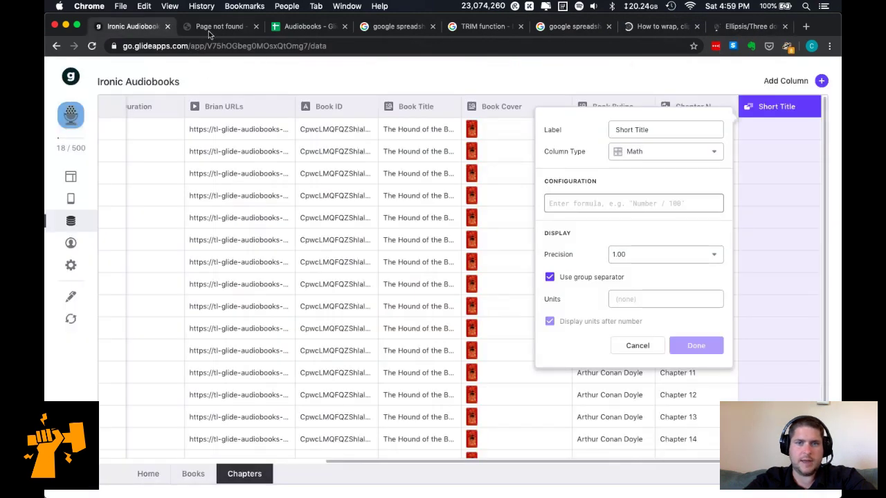
Discard the Short Title column and open the Baskervilles screen's Chapters inline list settings.
{"action": "left_click", "coordinate": [637, 346]}
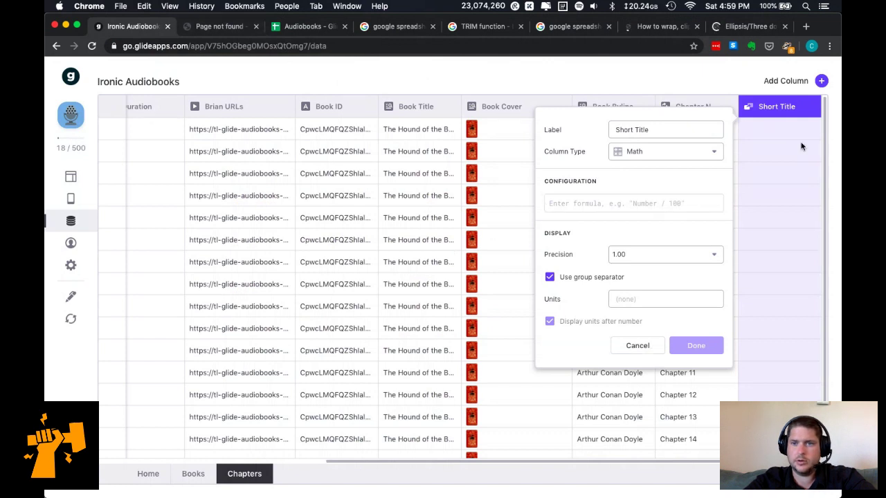
{"action": "left_click", "coordinate": [802, 146]}
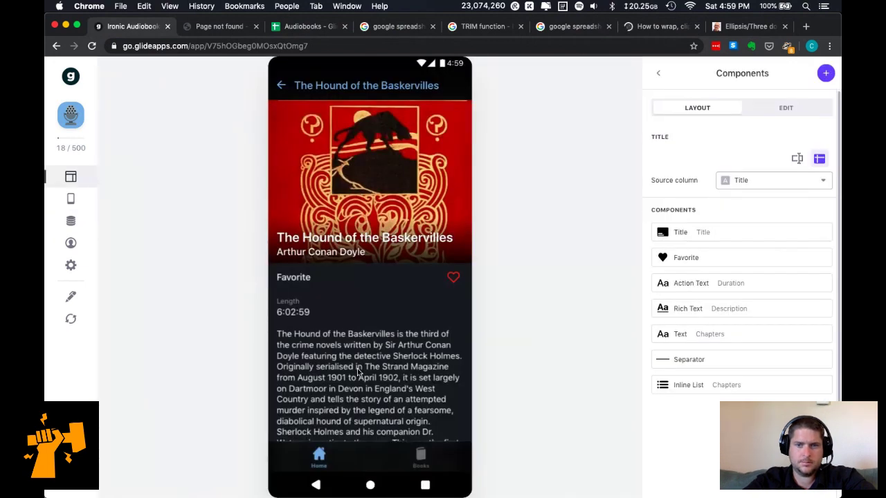
{"action": "scroll", "coordinate": [358, 373], "scroll_direction": "down", "scroll_amount": 10}
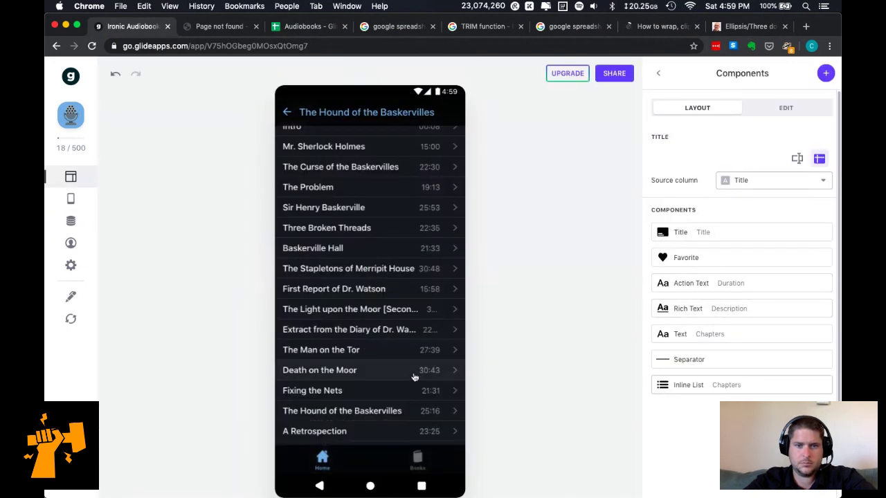
{"action": "left_click", "coordinate": [749, 386]}
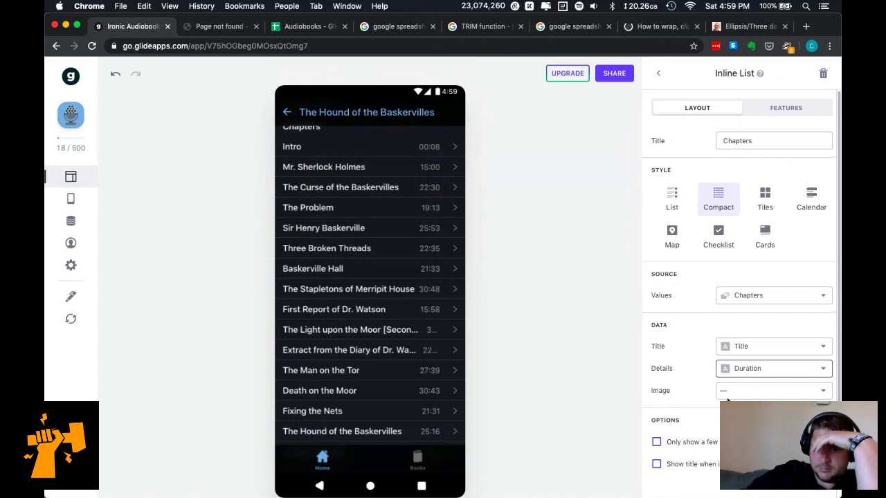
Turn 'Only show a few' on and back off for the Chapters list.
{"action": "left_click", "coordinate": [710, 447]}
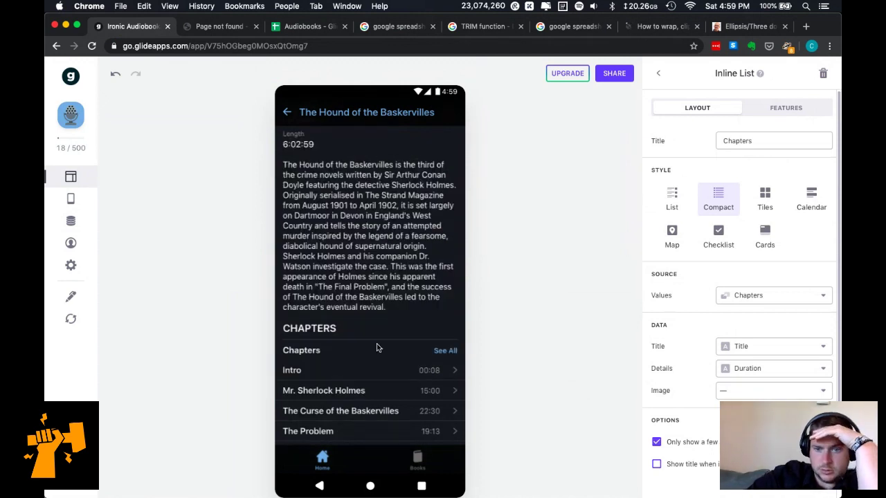
{"action": "left_click", "coordinate": [692, 446]}
{"action": "scroll", "coordinate": [343, 374], "scroll_direction": "down", "scroll_amount": 1}
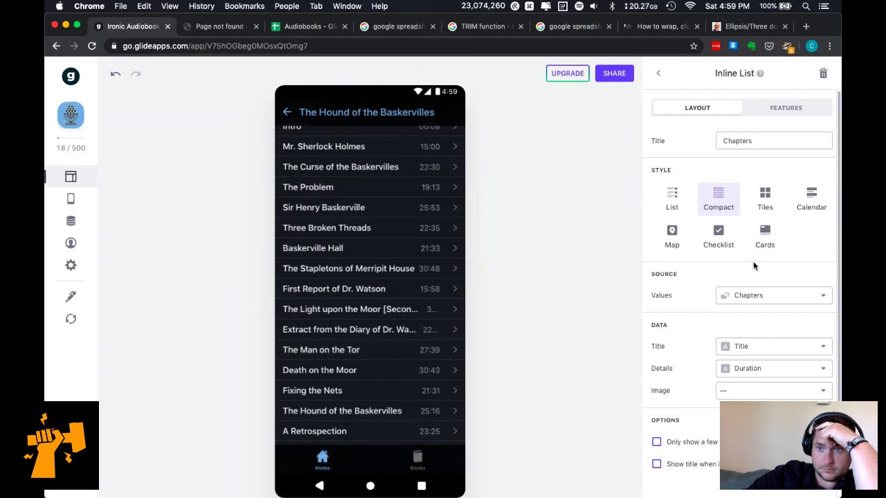
Try the List style for the chapters, revert to Compact, and close the list settings.
{"action": "left_click", "coordinate": [673, 202]}
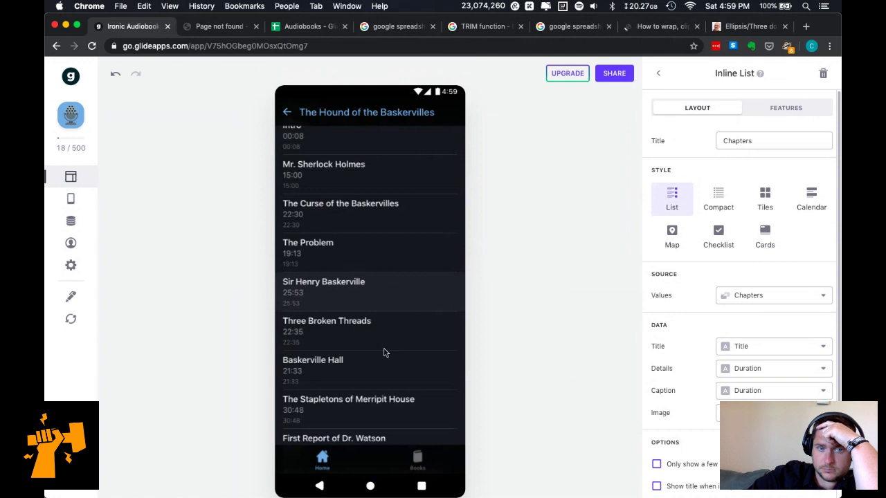
{"action": "scroll", "coordinate": [385, 353], "scroll_direction": "down", "scroll_amount": 3}
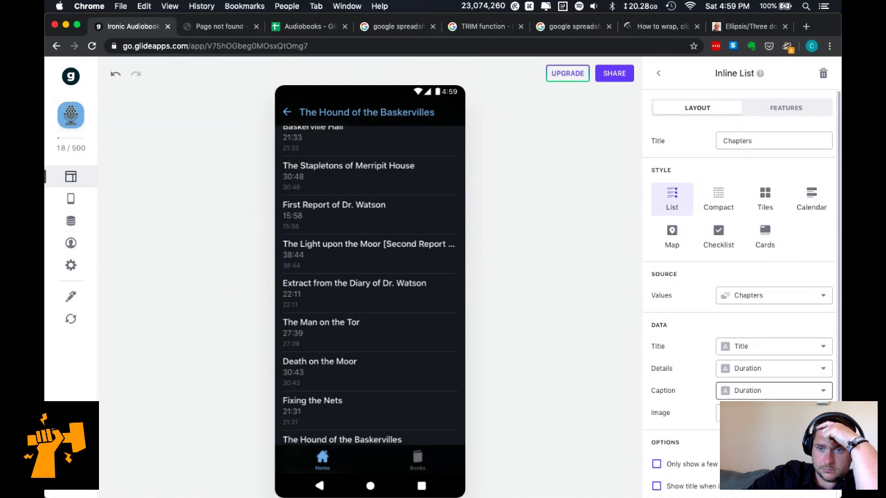
{"action": "scroll", "coordinate": [824, 457], "scroll_direction": "down", "scroll_amount": 2}
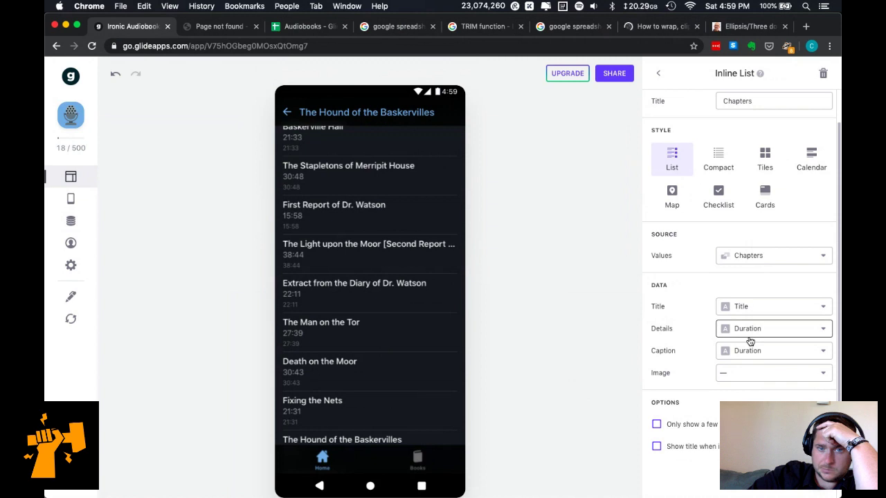
{"action": "left_click", "coordinate": [719, 157]}
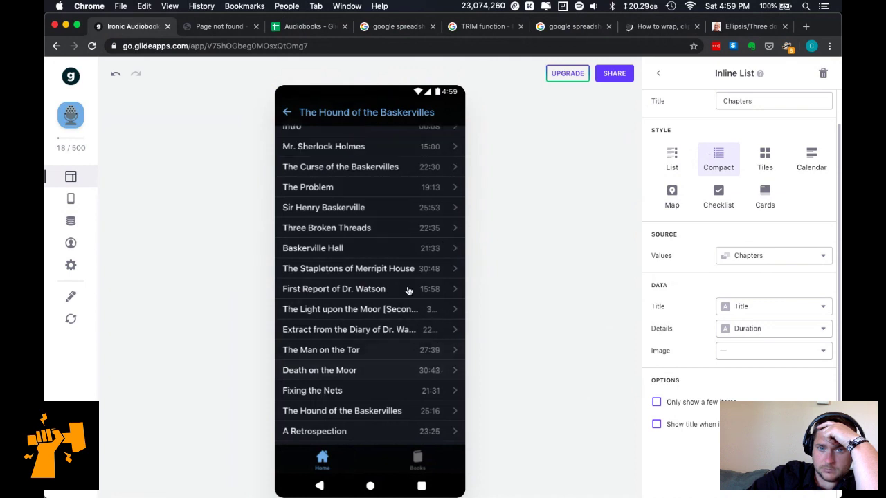
{"action": "scroll", "coordinate": [408, 291], "scroll_direction": "up", "scroll_amount": 10}
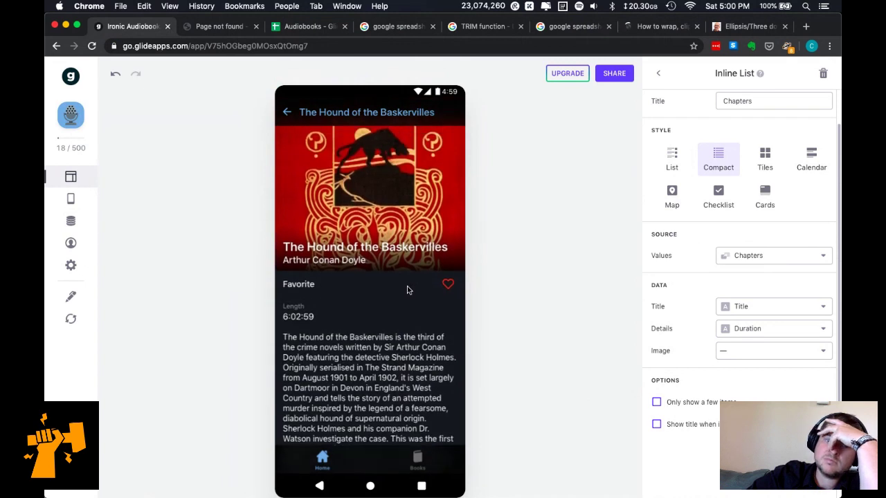
{"action": "scroll", "coordinate": [408, 291], "scroll_direction": "up", "scroll_amount": 1}
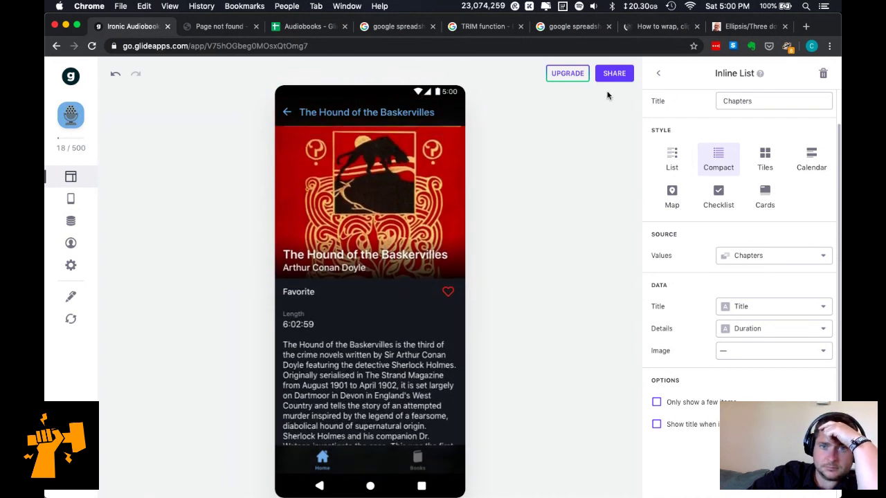
{"action": "left_click", "coordinate": [657, 74]}
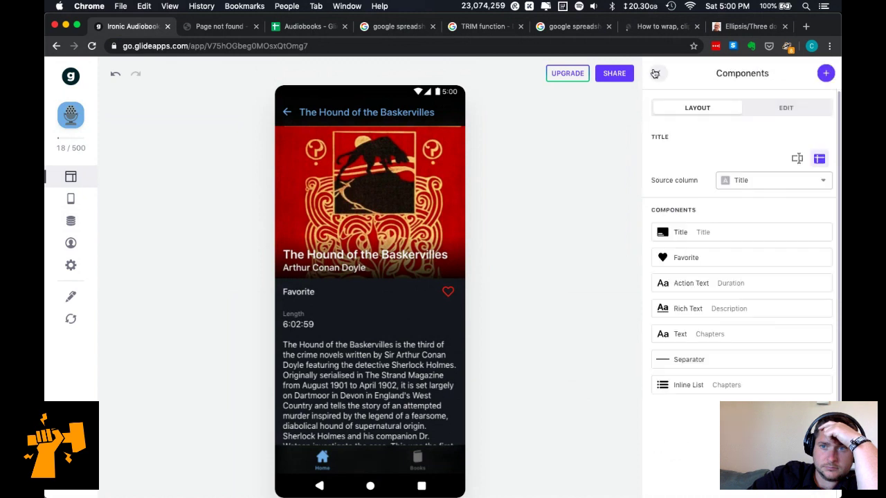
In the preview, open The Hound of the Baskervilles and play 'The Stapletons of Merripit House'.
{"action": "left_click", "coordinate": [288, 114]}
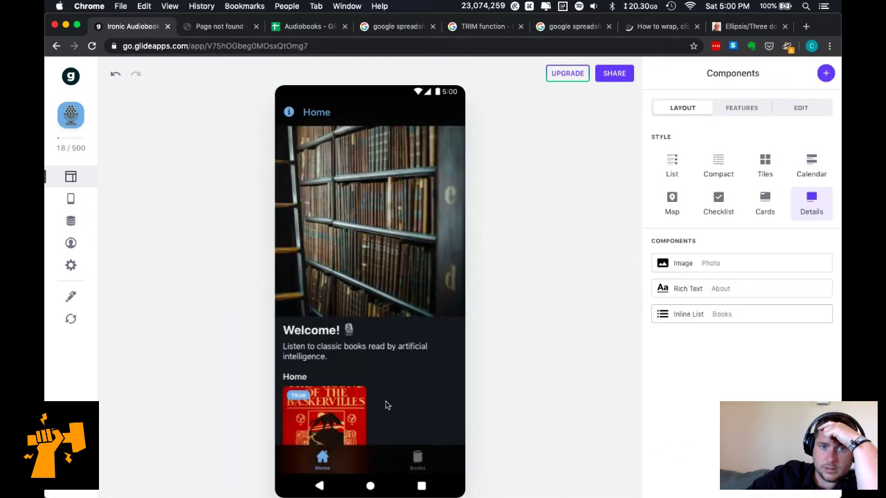
{"action": "left_click", "coordinate": [331, 424]}
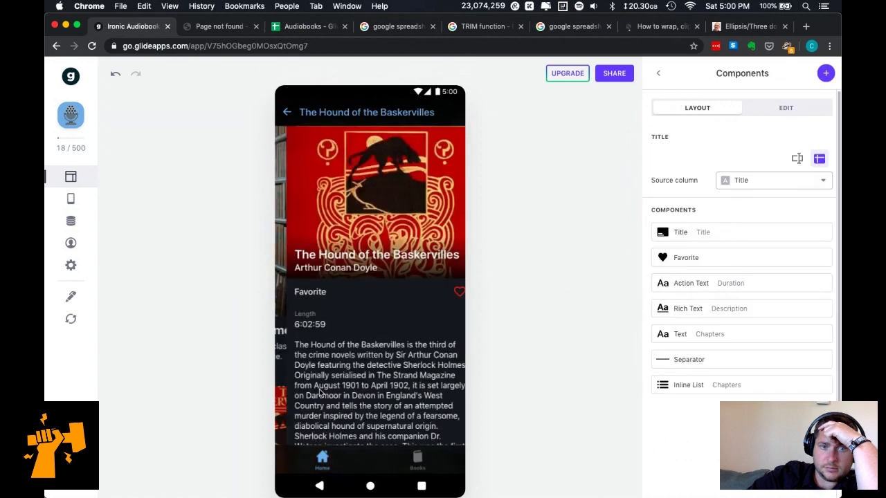
{"action": "scroll", "coordinate": [402, 289], "scroll_direction": "down", "scroll_amount": 10}
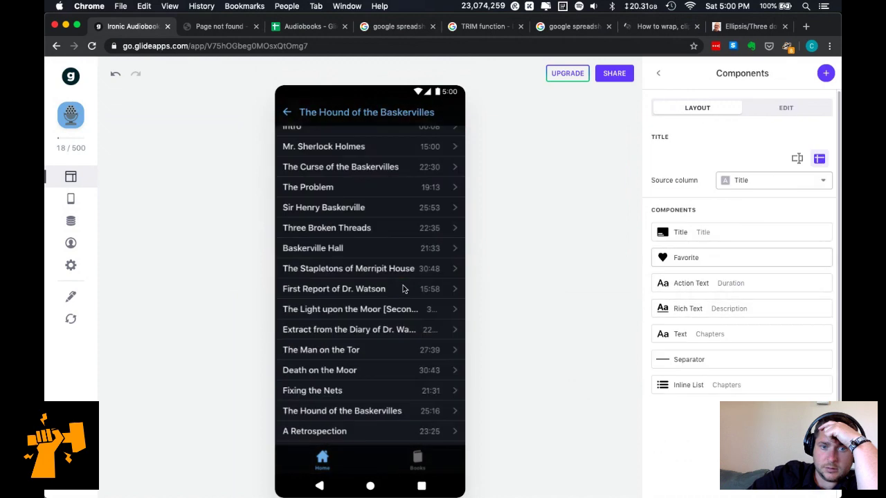
{"action": "left_click", "coordinate": [455, 271]}
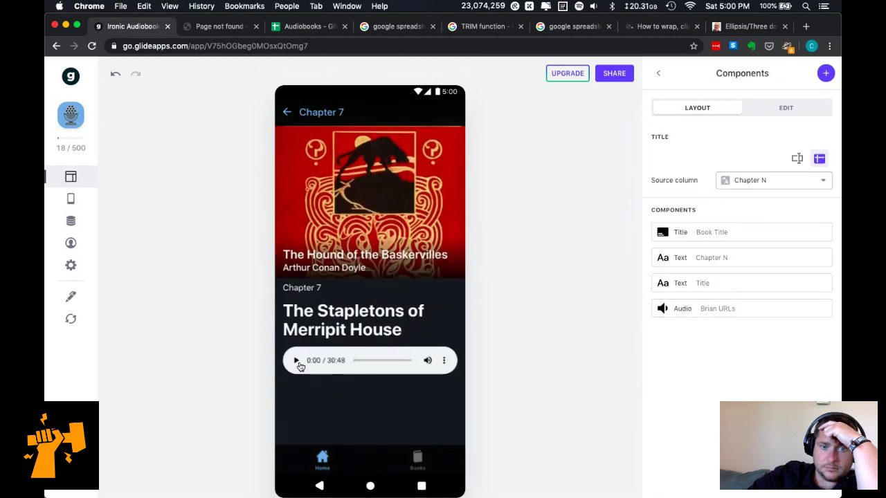
{"action": "left_click", "coordinate": [296, 361]}
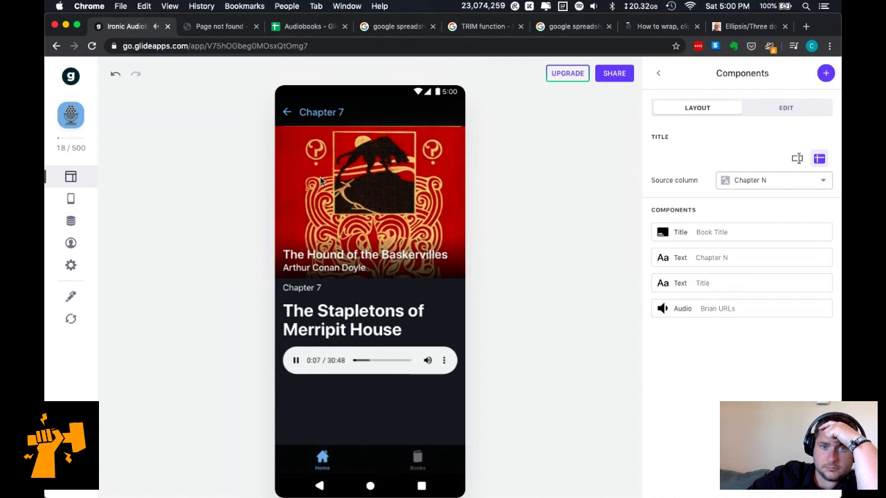
Navigate the preview back through the chapter list to the Home screen.
{"action": "left_click", "coordinate": [286, 113]}
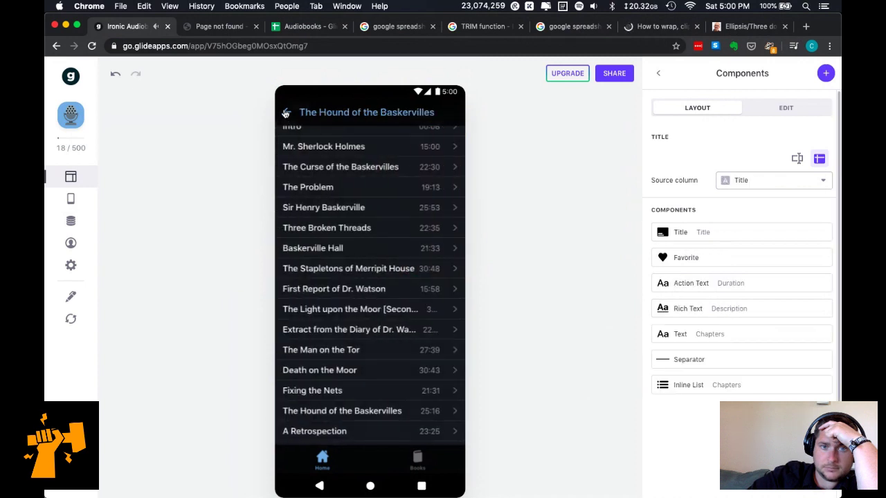
{"action": "scroll", "coordinate": [360, 208], "scroll_direction": "up", "scroll_amount": 10}
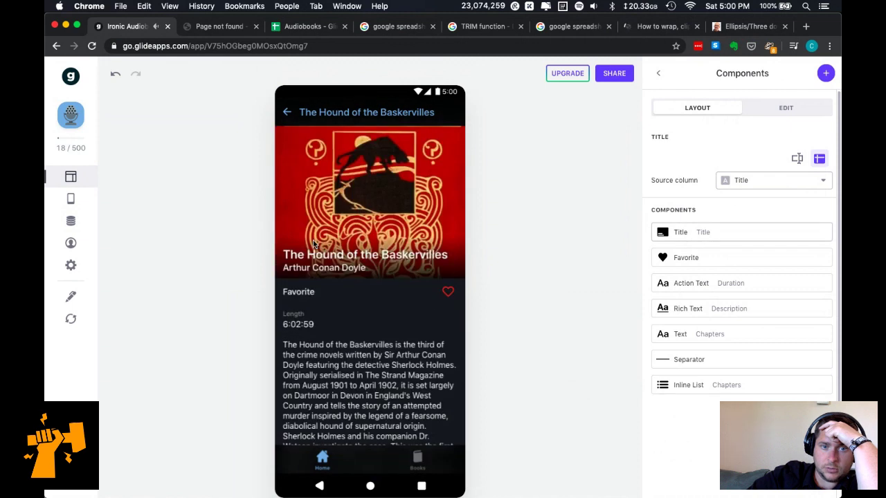
{"action": "left_click", "coordinate": [286, 111]}
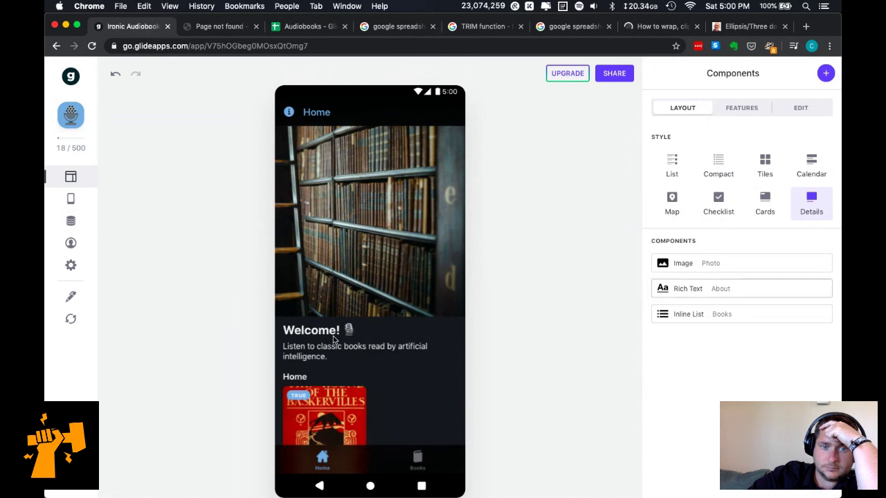
{"action": "scroll", "coordinate": [353, 354], "scroll_direction": "down", "scroll_amount": 2}
{"action": "scroll", "coordinate": [353, 354], "scroll_direction": "up", "scroll_amount": 2}
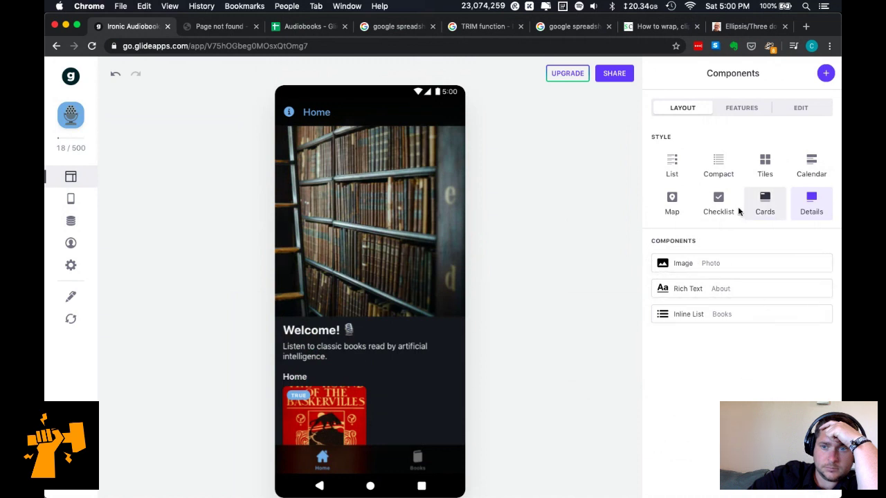
{"action": "mouse_move", "coordinate": [692, 496]}
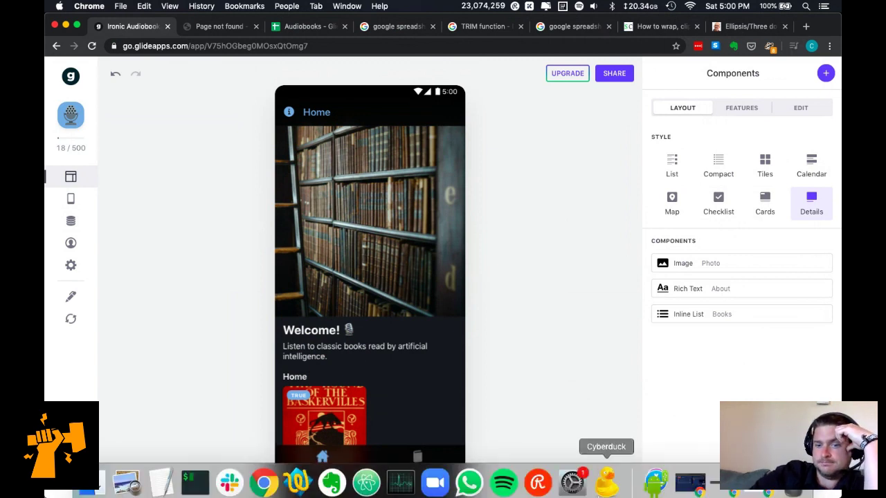
Skip Spotify to the next song, close its window, and return to the Glide editor.
{"action": "left_click", "coordinate": [503, 477]}
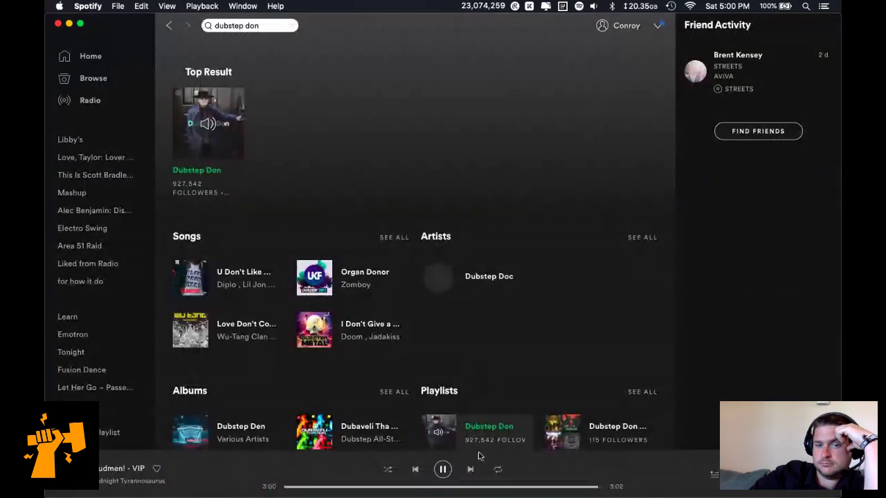
{"action": "left_click", "coordinate": [471, 468]}
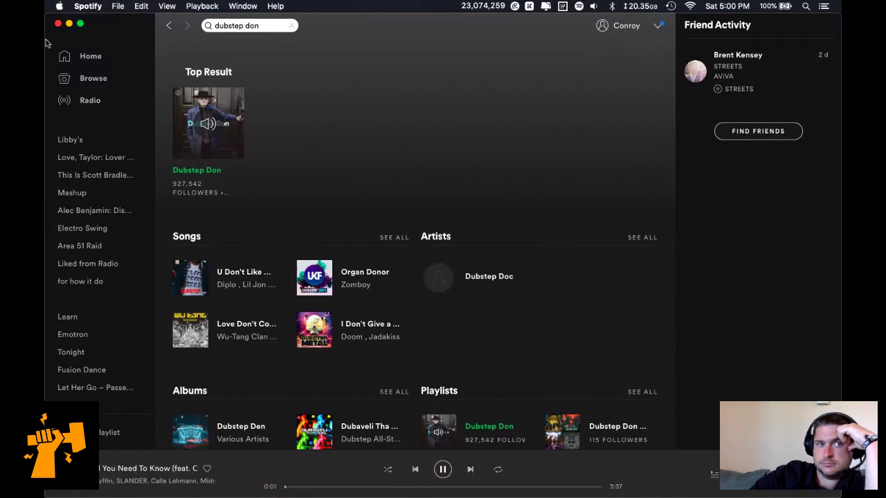
{"action": "left_click", "coordinate": [58, 25]}
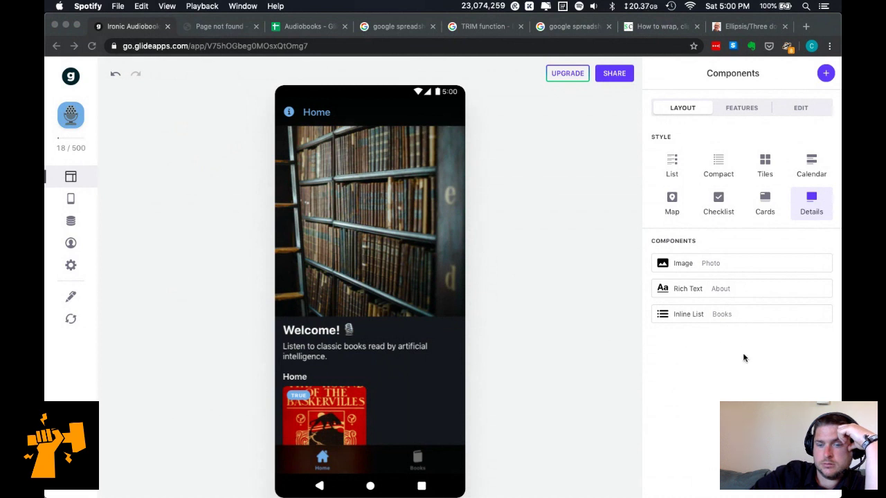
{"action": "left_click", "coordinate": [748, 319]}
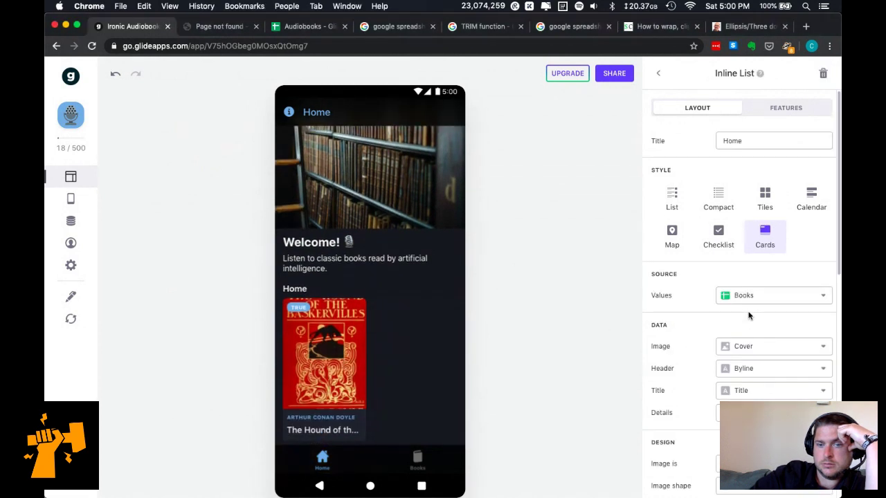
Set the book cards' Tag overlay to none, removing the Featured? tag.
{"action": "scroll", "coordinate": [732, 357], "scroll_direction": "down", "scroll_amount": 2}
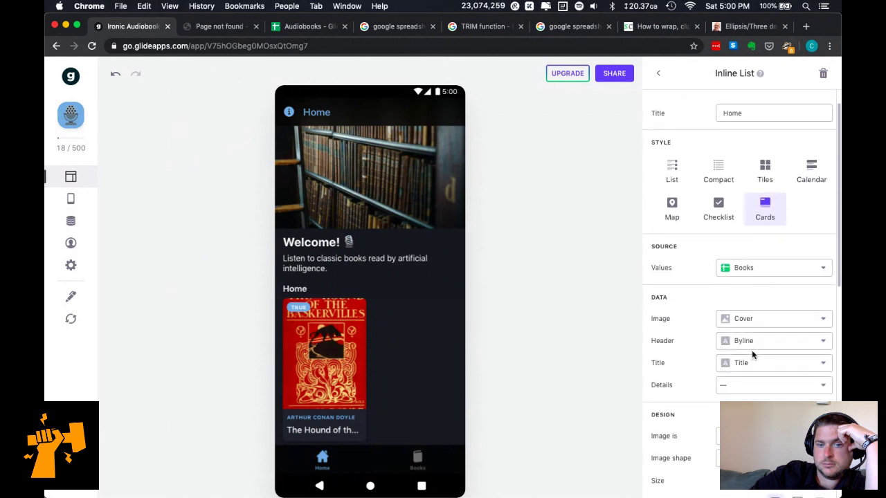
{"action": "scroll", "coordinate": [754, 360], "scroll_direction": "down", "scroll_amount": 2}
{"action": "scroll", "coordinate": [751, 356], "scroll_direction": "down", "scroll_amount": 2}
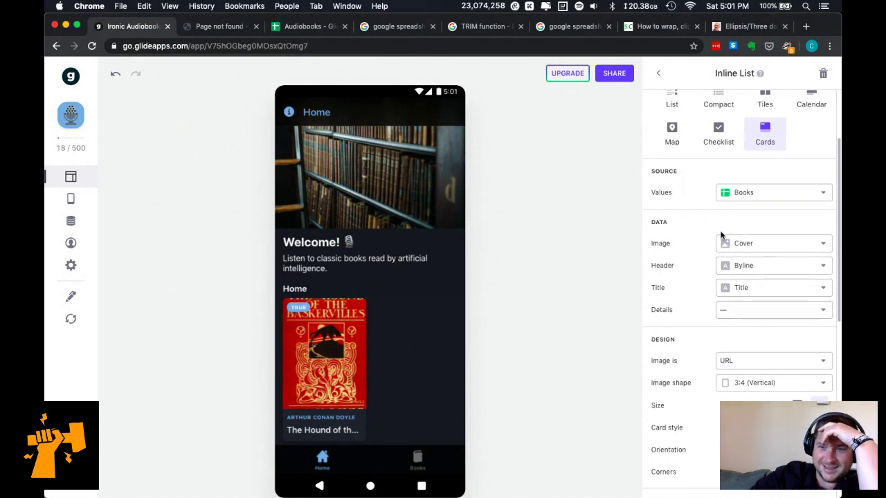
{"action": "scroll", "coordinate": [746, 232], "scroll_direction": "up", "scroll_amount": 1}
{"action": "scroll", "coordinate": [746, 232], "scroll_direction": "down", "scroll_amount": 3}
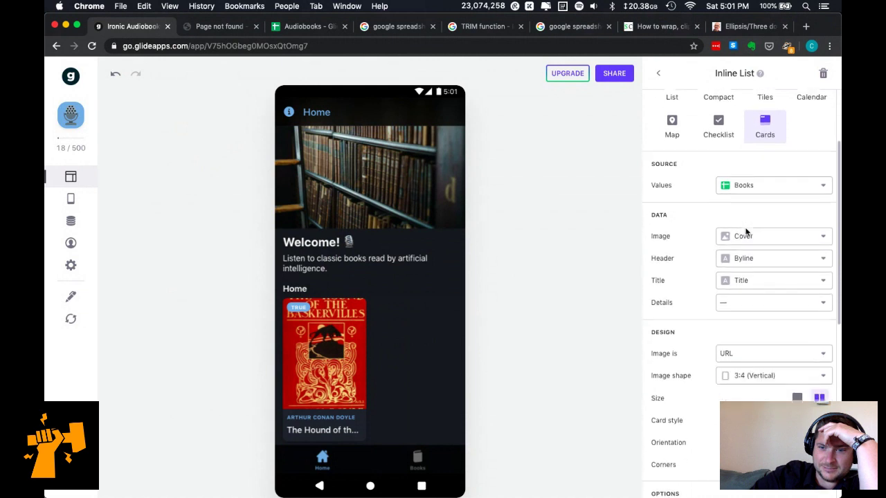
{"action": "scroll", "coordinate": [758, 294], "scroll_direction": "down", "scroll_amount": 2}
{"action": "scroll", "coordinate": [758, 293], "scroll_direction": "down", "scroll_amount": 8}
{"action": "scroll", "coordinate": [758, 294], "scroll_direction": "down", "scroll_amount": 2}
{"action": "left_click", "coordinate": [763, 348]}
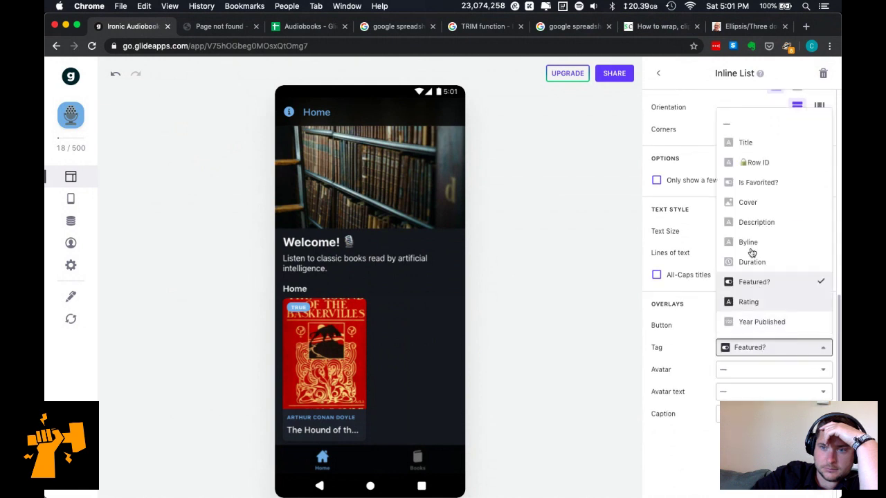
{"action": "left_click", "coordinate": [758, 125]}
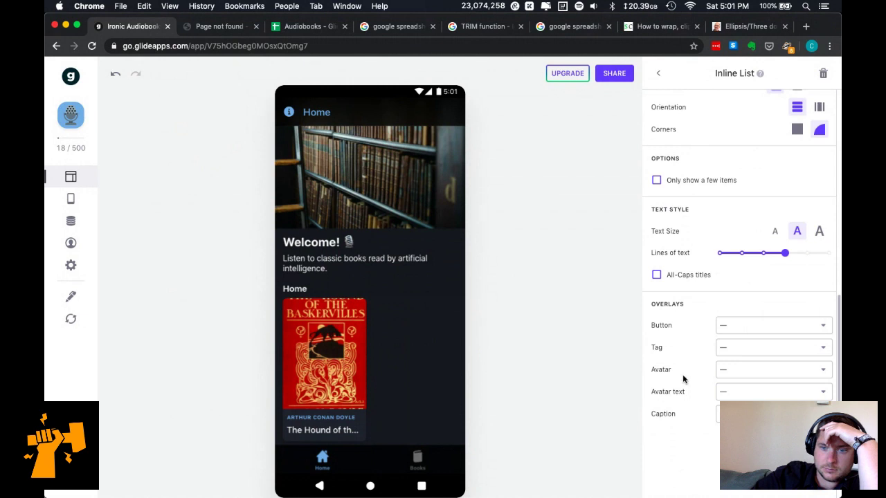
Rename the list heading from Home to 'Featured Books' and close its settings.
{"action": "scroll", "coordinate": [682, 414], "scroll_direction": "down", "scroll_amount": 2}
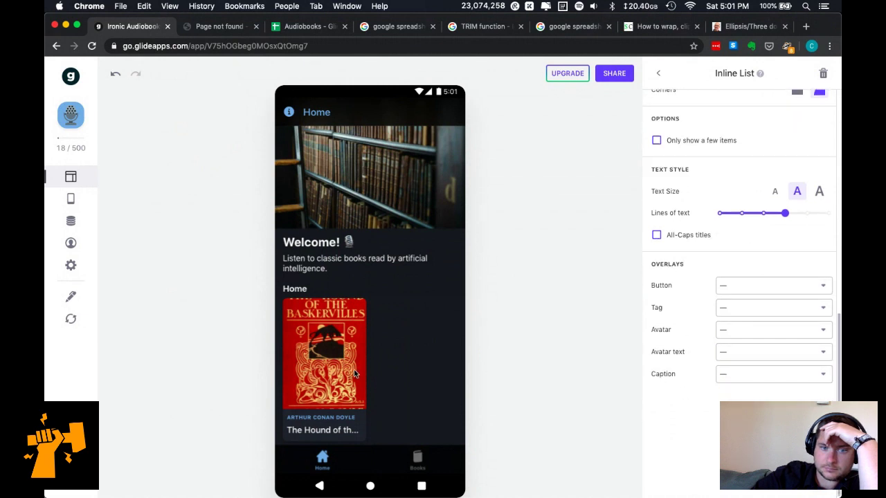
{"action": "scroll", "coordinate": [688, 261], "scroll_direction": "up", "scroll_amount": 10}
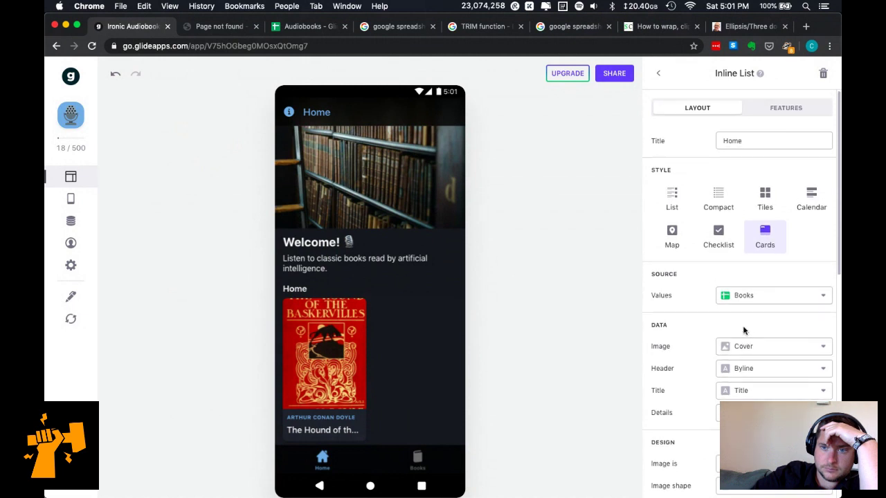
{"action": "left_click_drag", "start_coordinate": [763, 143], "coordinate": [685, 141]}
{"action": "type", "text": "F"}
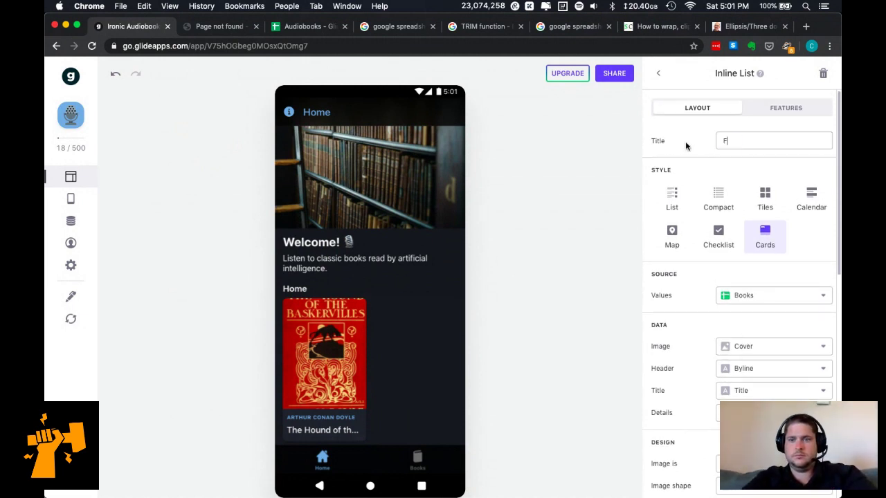
{"action": "type", "text": "eatured Books"}
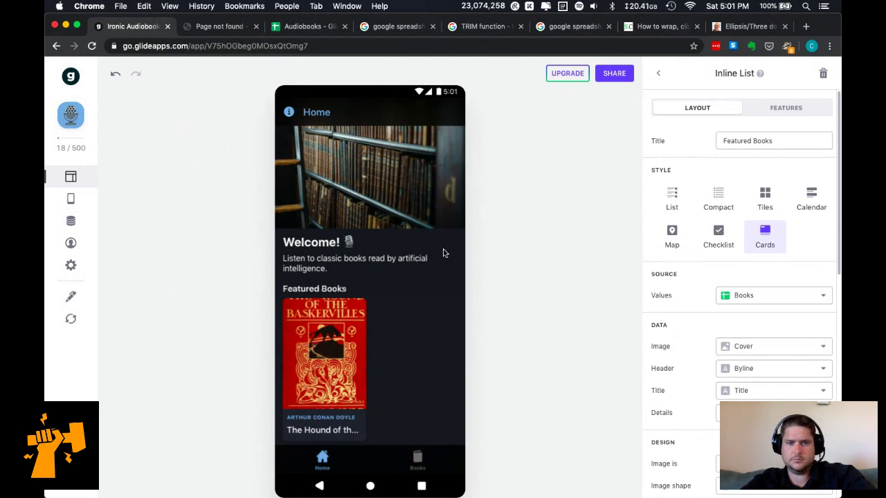
{"action": "left_click", "coordinate": [660, 74]}
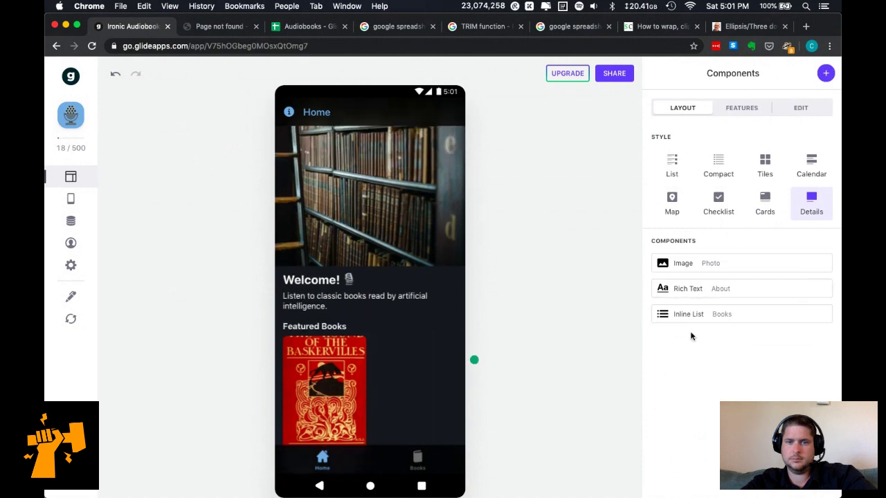
Add a Title component with About as its details and drag it to the top.
{"action": "left_click", "coordinate": [826, 73]}
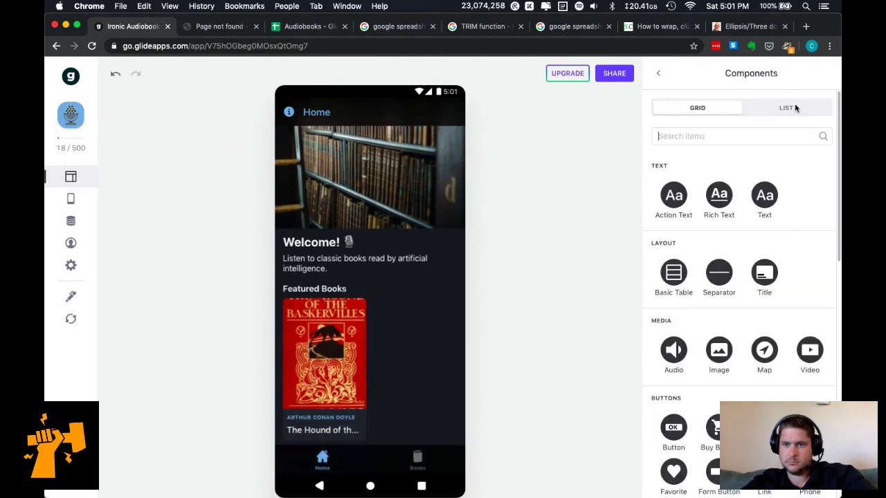
{"action": "left_click", "coordinate": [764, 274]}
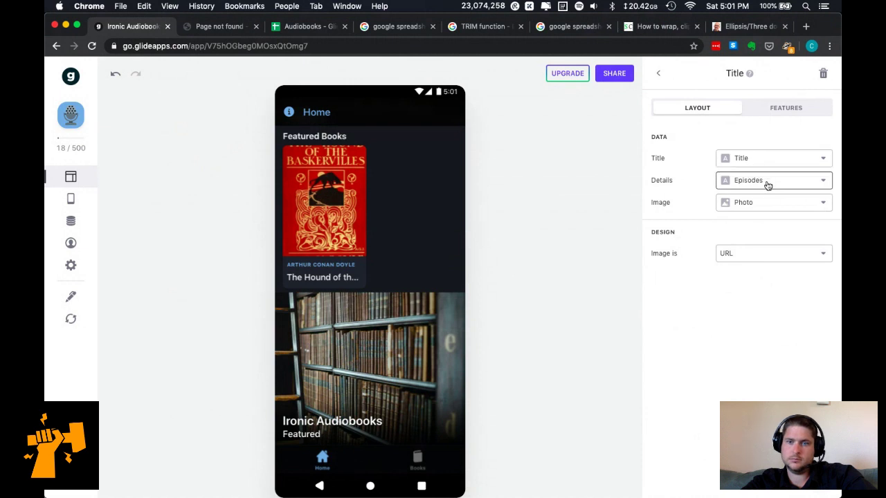
{"action": "left_click", "coordinate": [765, 182]}
{"action": "left_click", "coordinate": [767, 284]}
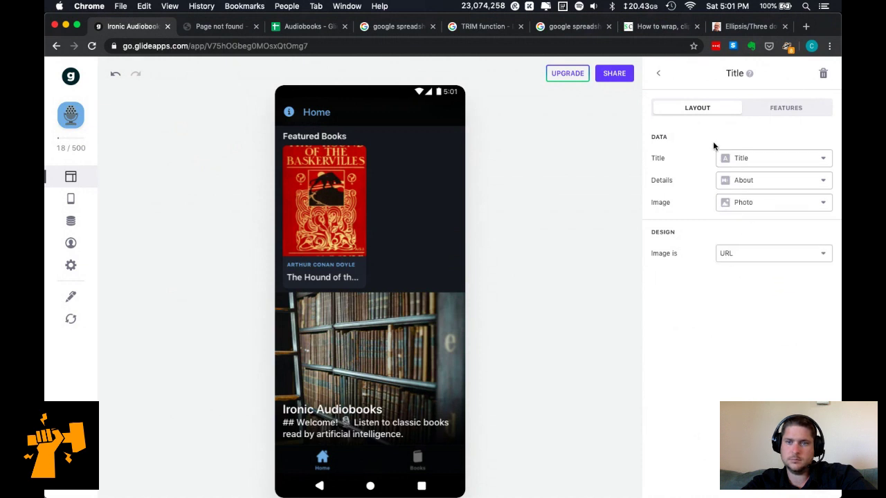
{"action": "left_click", "coordinate": [659, 73]}
{"action": "left_click_drag", "start_coordinate": [736, 335], "coordinate": [732, 256]}
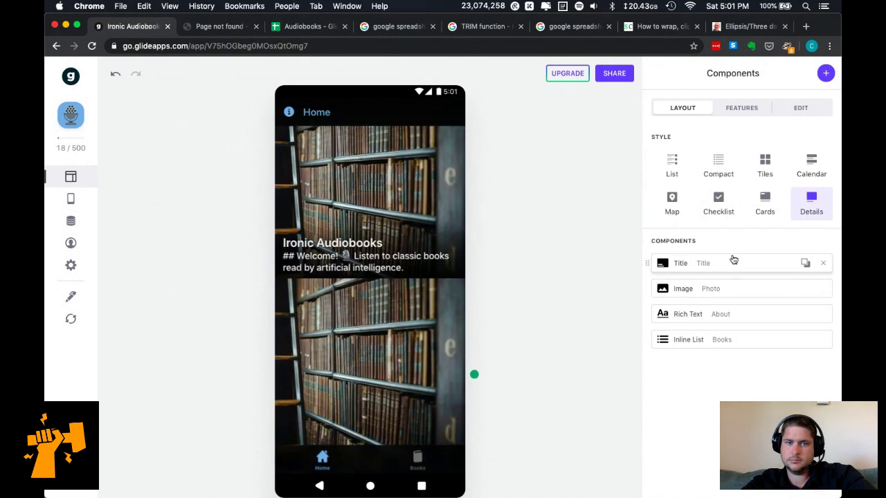
Delete the bookshelf Image and welcome Rich Text components, then switch to the Audiobooks spreadsheet.
{"action": "left_click", "coordinate": [823, 288]}
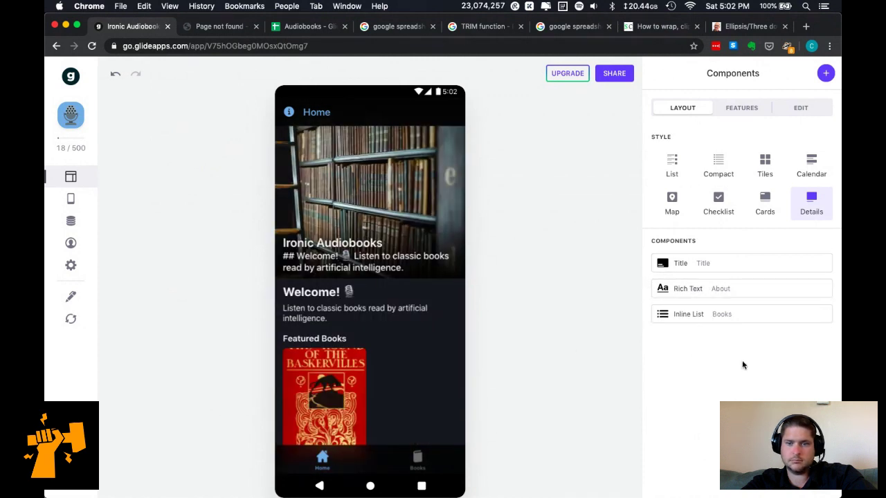
{"action": "left_click", "coordinate": [823, 289]}
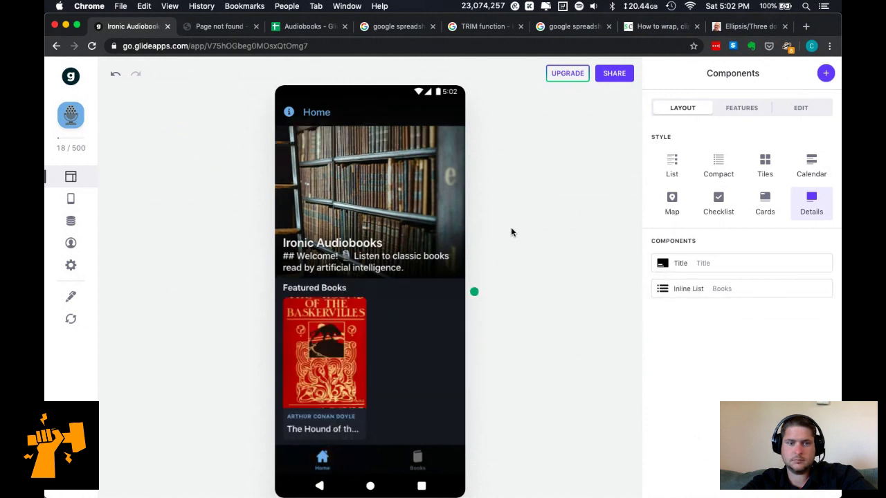
{"action": "left_click", "coordinate": [289, 112]}
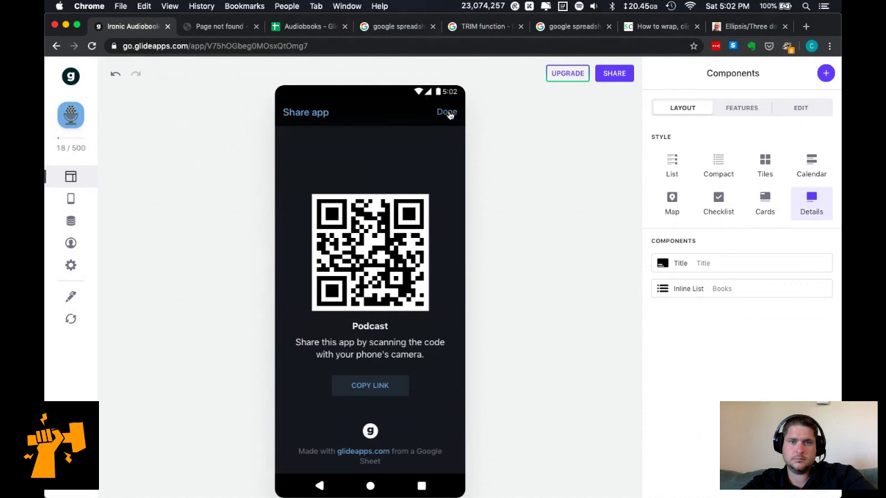
{"action": "left_click", "coordinate": [447, 113]}
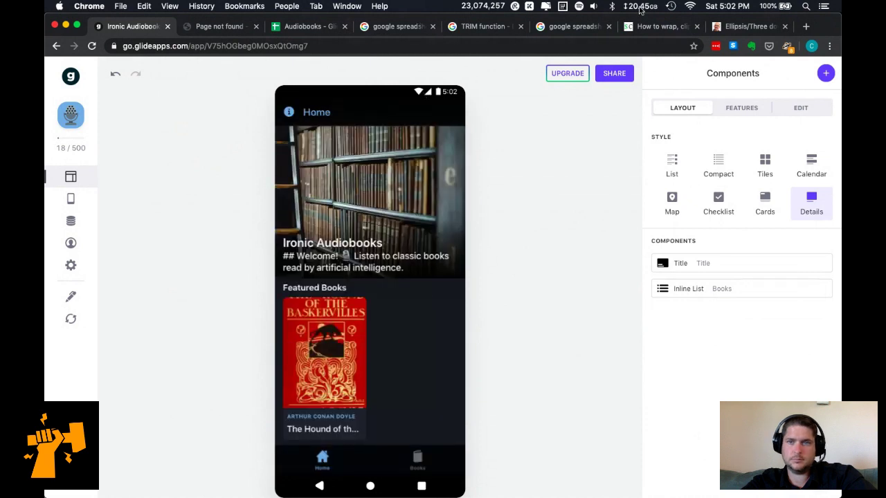
{"action": "left_click", "coordinate": [299, 27]}
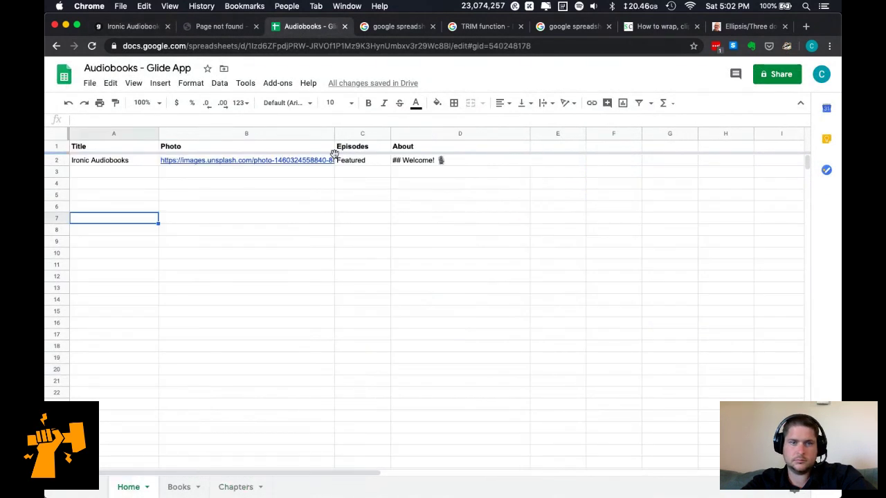
Edit cell D2 to drop the '## Welcome!' heading so it reads 'Classic books read by artificial intelligence.'.
{"action": "double_click", "coordinate": [424, 161]}
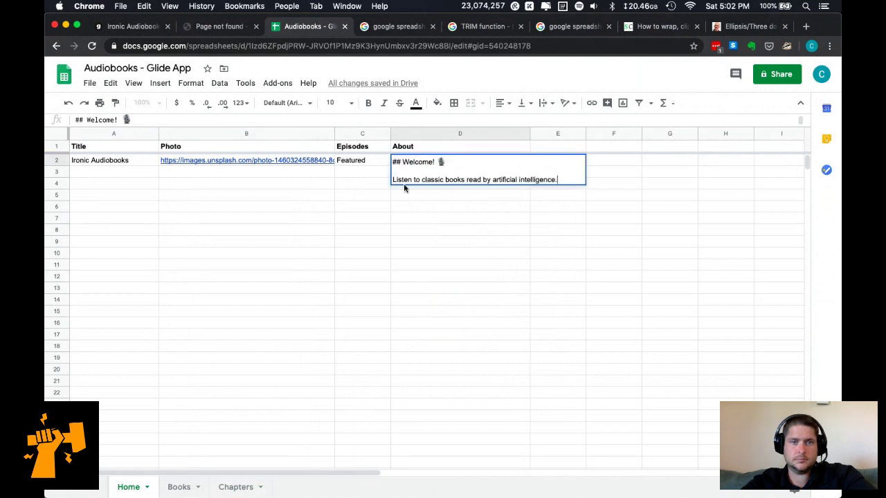
{"action": "key", "text": "shift+Up"}
{"action": "key", "text": "shift+Up"}
{"action": "key", "text": "BackSpace"}
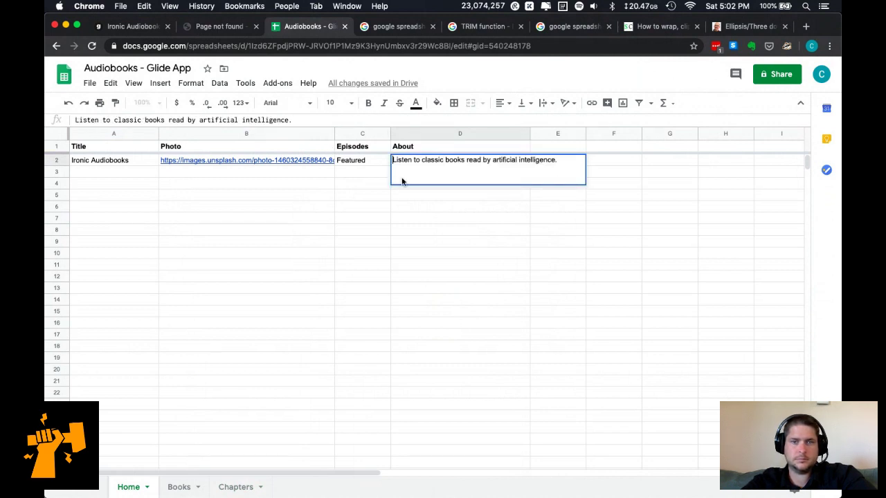
{"action": "key", "text": "shift+Right"}
{"action": "key", "text": "shift+Right"}
{"action": "key", "text": "shift+Right"}
{"action": "key", "text": "shift+Right"}
{"action": "key", "text": "shift+Right"}
{"action": "key", "text": "shift+Right"}
{"action": "key", "text": "shift+Right"}
{"action": "key", "text": "shift+Right"}
{"action": "key", "text": "shift+Right"}
{"action": "key", "text": "shift+Right"}
{"action": "key", "text": "shift+Right"}
{"action": "type", "text": "C"}
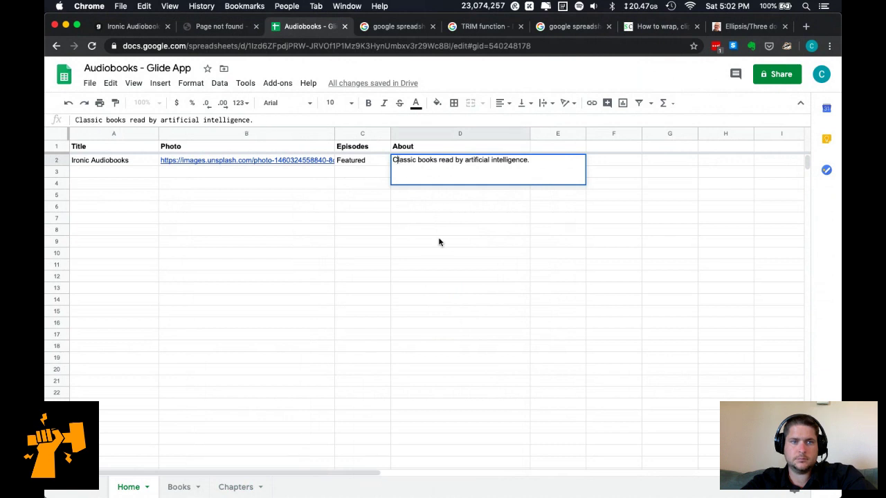
{"action": "left_click", "coordinate": [439, 241]}
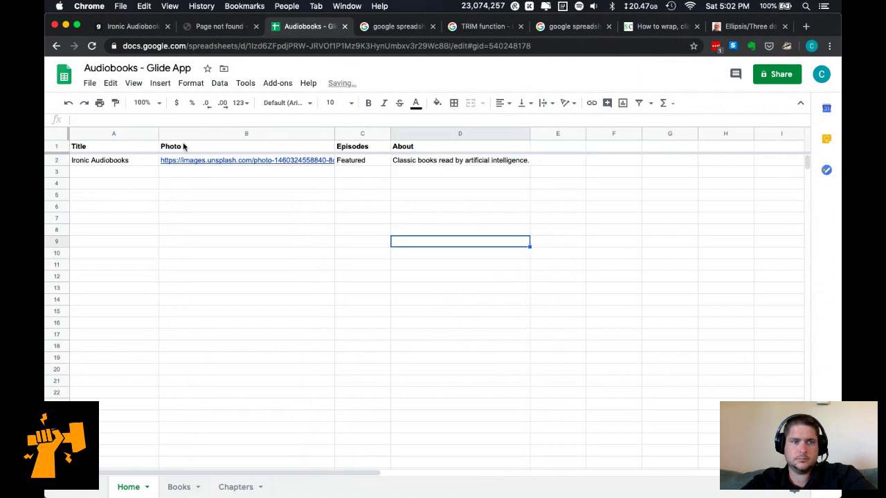
{"action": "left_click", "coordinate": [133, 27]}
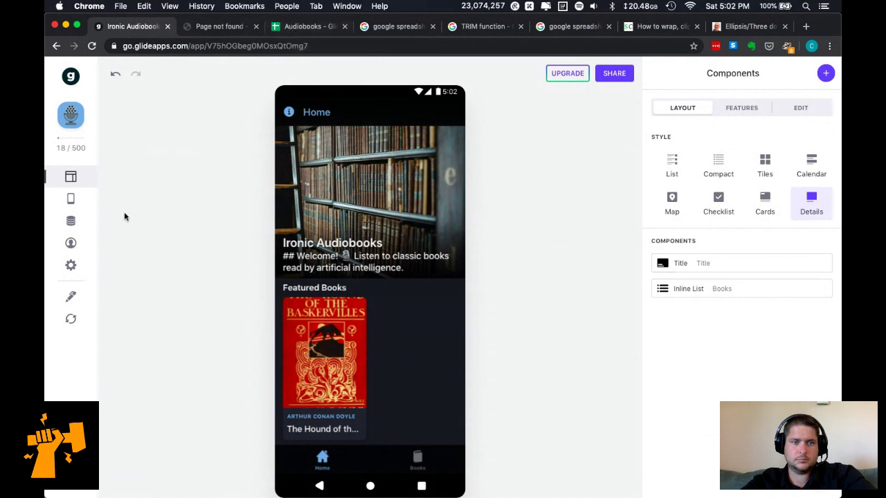
Reload the sheet data, then in the Home table's About cell change 'books' to 'literature' and capitalise 'Artificial'.
{"action": "left_click", "coordinate": [70, 320]}
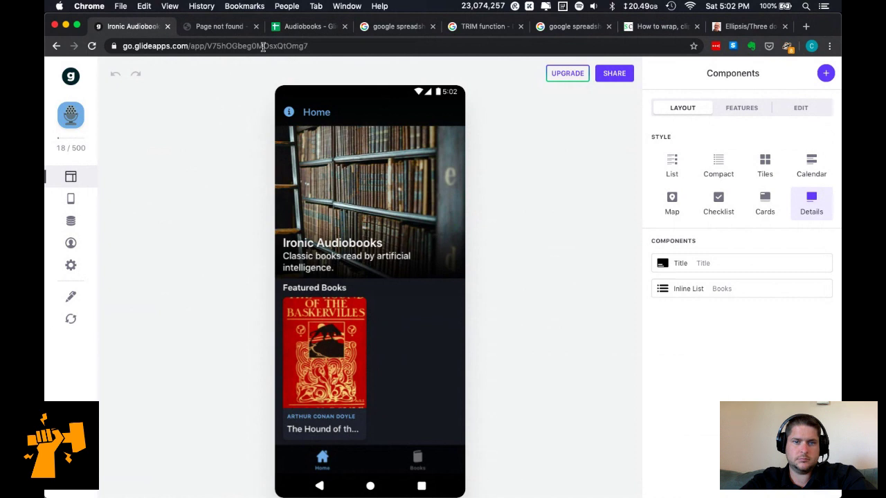
{"action": "left_click", "coordinate": [75, 226]}
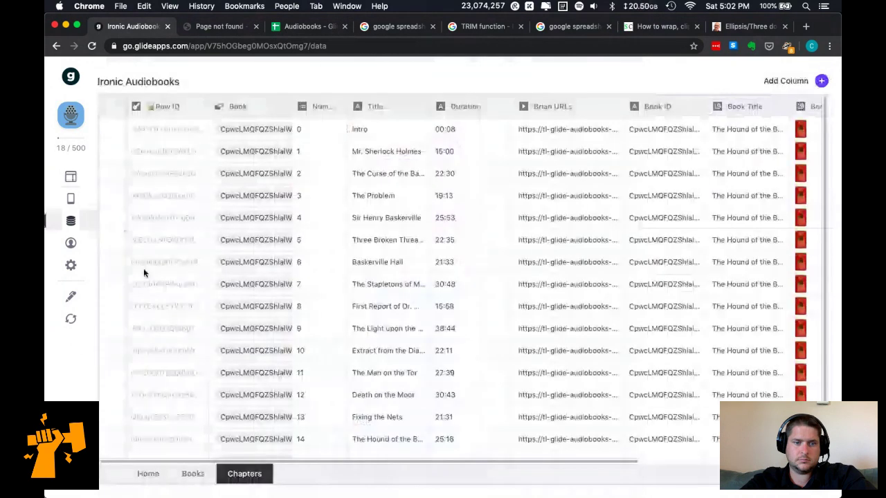
{"action": "left_click", "coordinate": [148, 476]}
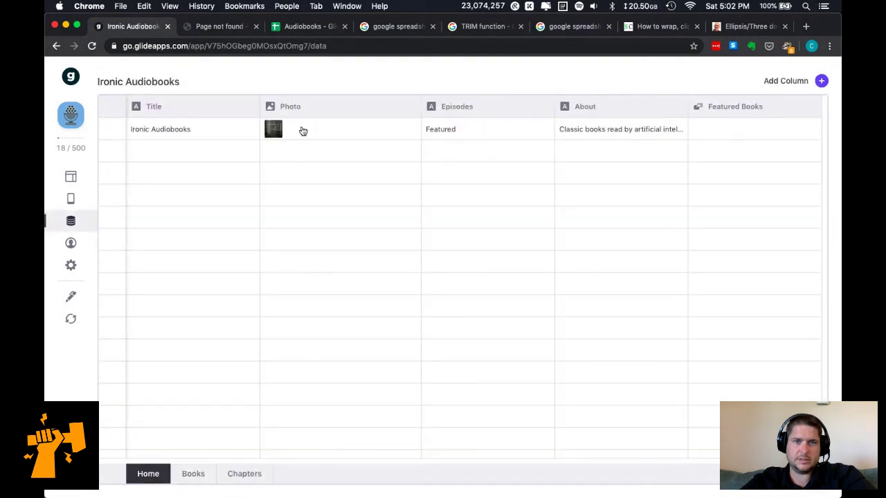
{"action": "double_click", "coordinate": [580, 131]}
{"action": "left_click", "coordinate": [615, 130]}
{"action": "key", "text": "super+Left"}
{"action": "key", "text": "shift+Right"}
{"action": "key", "text": "shift+Right"}
{"action": "key", "text": "shift+Right"}
{"action": "key", "text": "shift+Right"}
{"action": "key", "text": "shift+Right"}
{"action": "type", "text": "literature"}
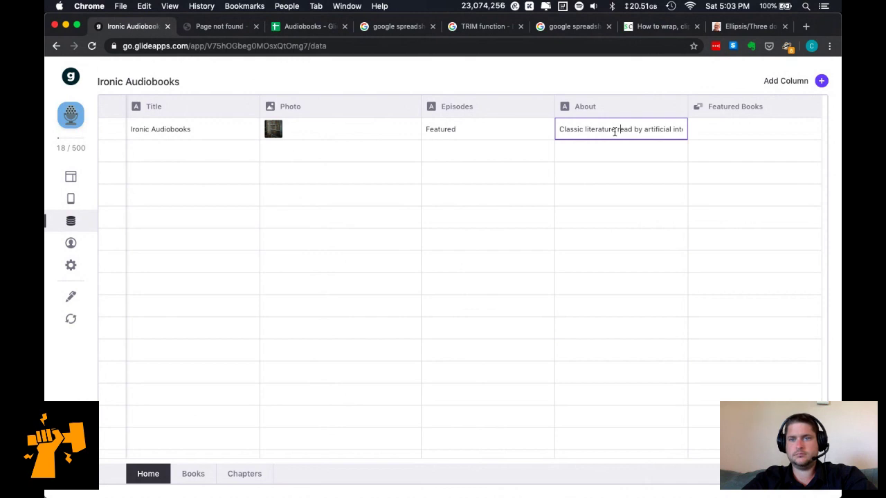
{"action": "key", "text": "shift+Right"}
{"action": "type", "text": "A"}
{"action": "key", "text": "Right"}
{"action": "key", "text": "Right"}
{"action": "key", "text": "Right"}
{"action": "key", "text": "Right"}
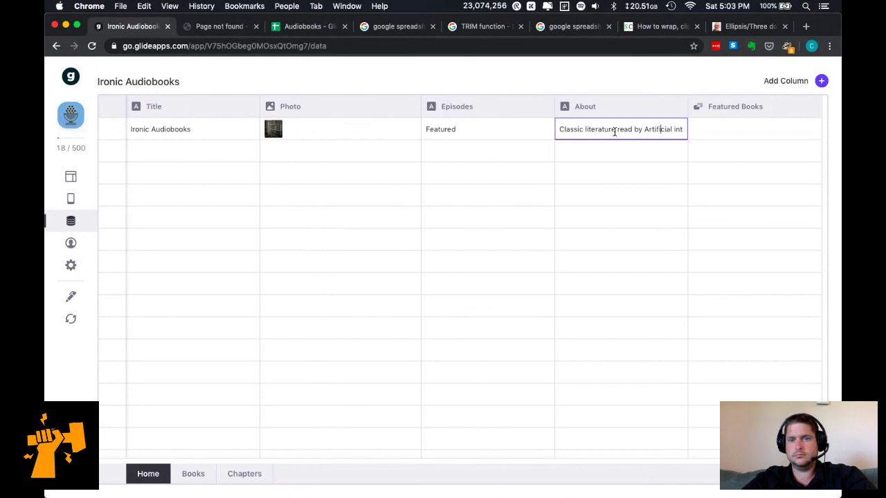
{"action": "key", "text": "Return"}
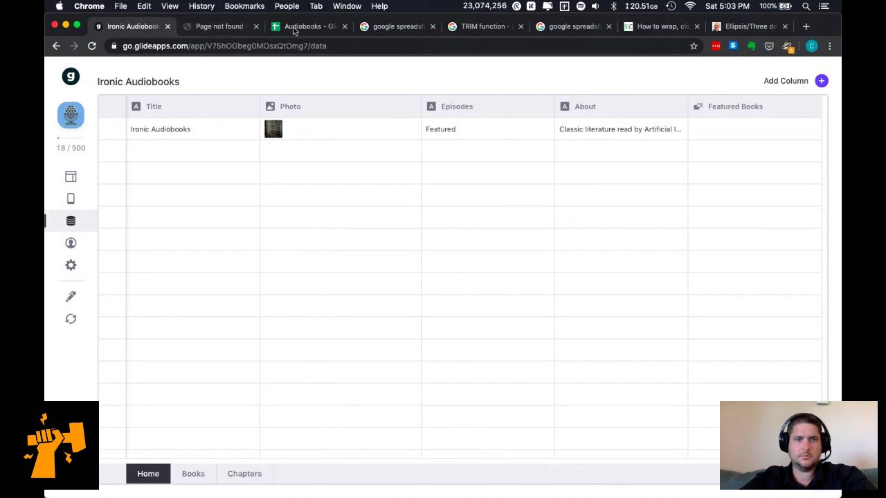
Capitalise 'Literature' and 'Read' in the About cell, giving 'Classic Literature Read by Artificial Intelligence'.
{"action": "left_click", "coordinate": [218, 27]}
{"action": "left_click", "coordinate": [147, 26]}
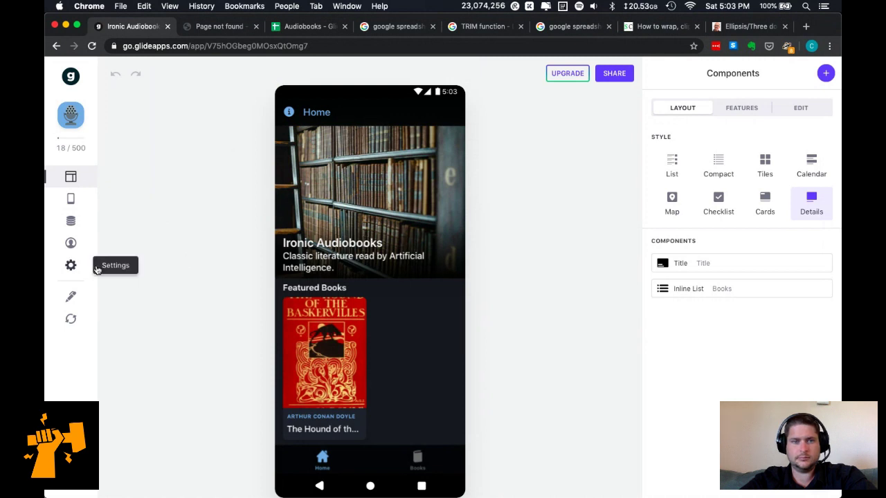
{"action": "left_click", "coordinate": [71, 221]}
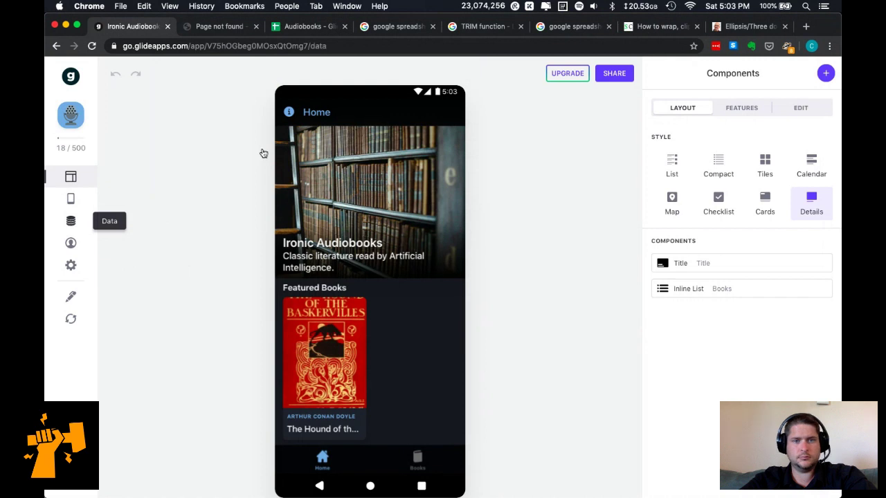
{"action": "double_click", "coordinate": [592, 129]}
{"action": "left_click", "coordinate": [587, 129]}
{"action": "key", "text": "super+Left"}
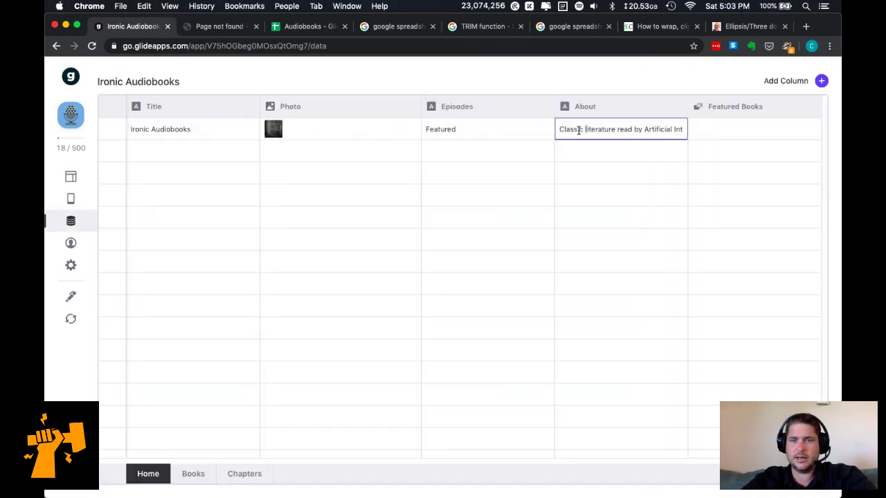
{"action": "key", "text": "Delete"}
{"action": "type", "text": "L"}
{"action": "key", "text": "Right"}
{"action": "key", "text": "Right"}
{"action": "key", "text": "Delete"}
{"action": "type", "text": "R"}
{"action": "key", "text": "Return"}
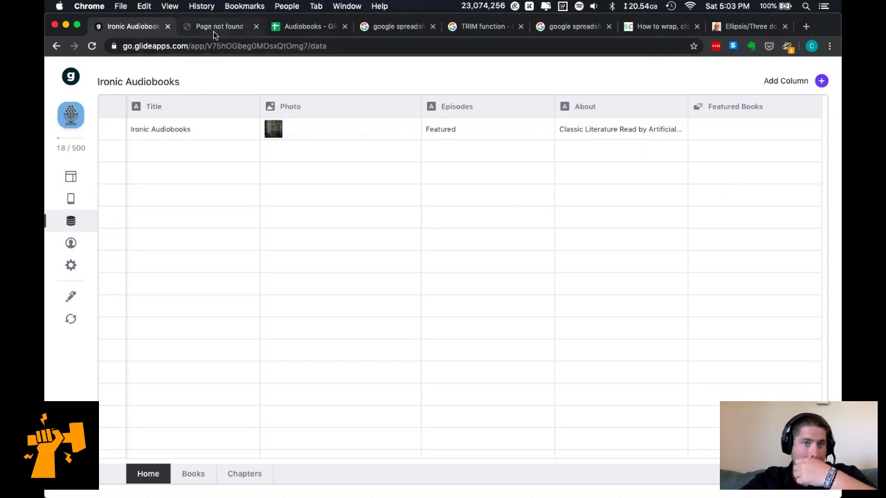
{"action": "left_click", "coordinate": [68, 184]}
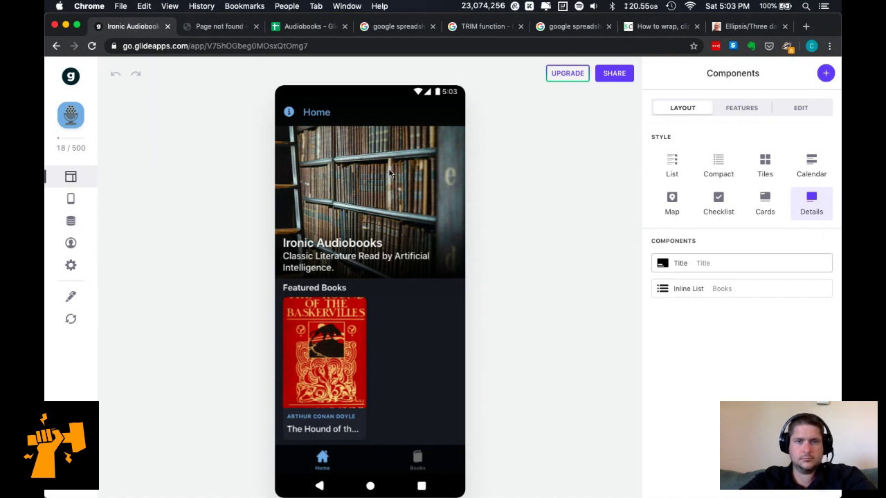
{"action": "left_click", "coordinate": [771, 264]}
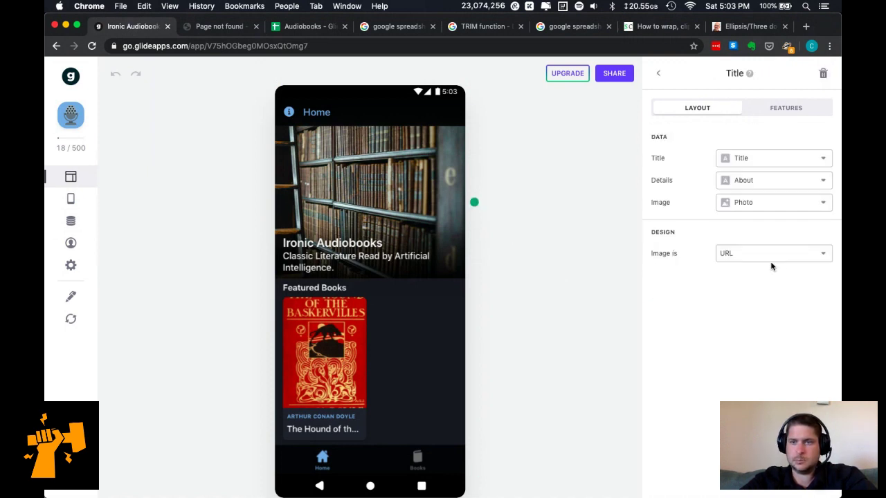
{"action": "left_click", "coordinate": [296, 27]}
{"action": "left_click", "coordinate": [220, 26]}
{"action": "left_click", "coordinate": [134, 26]}
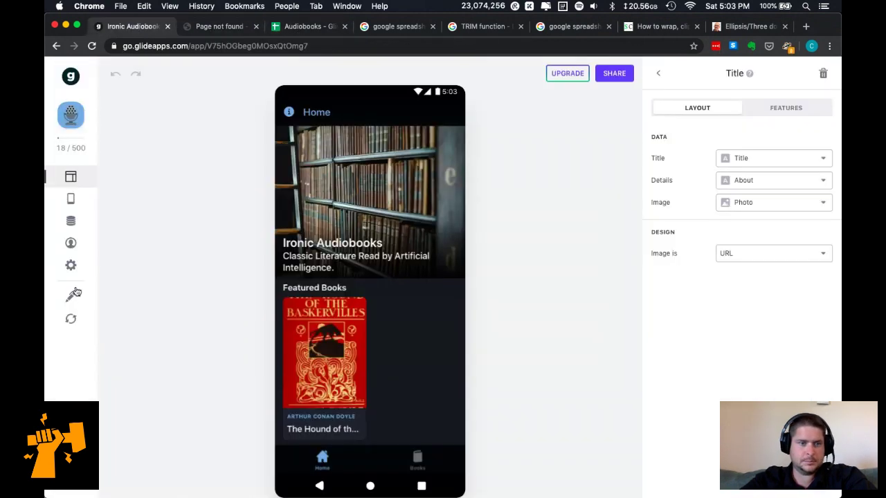
{"action": "left_click", "coordinate": [72, 221]}
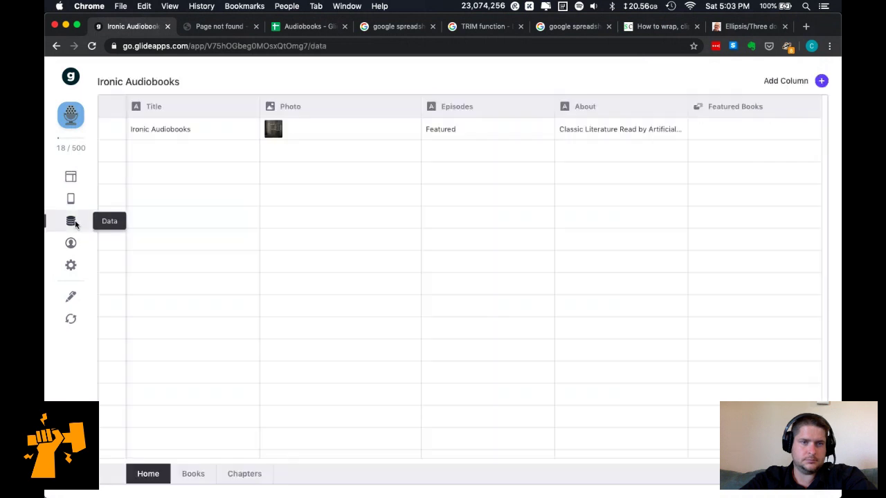
{"action": "left_click", "coordinate": [409, 131]}
{"action": "double_click", "coordinate": [387, 208]}
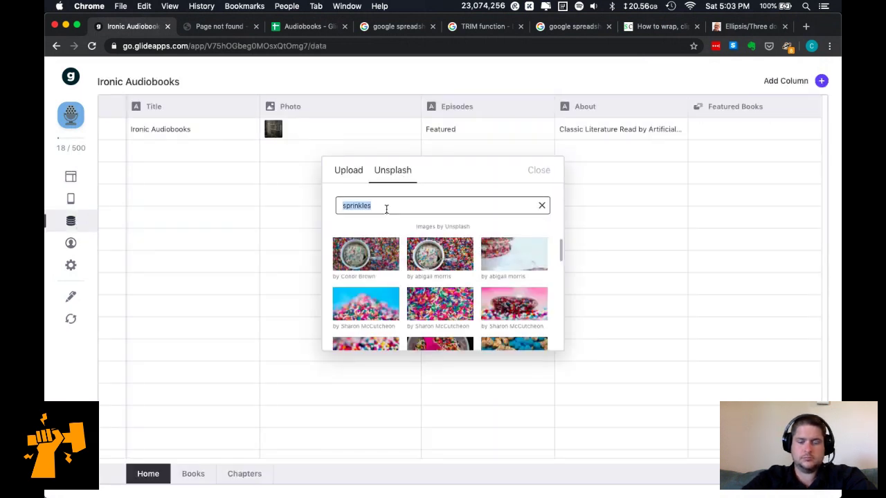
{"action": "type", "text": "artificial intelligence"}
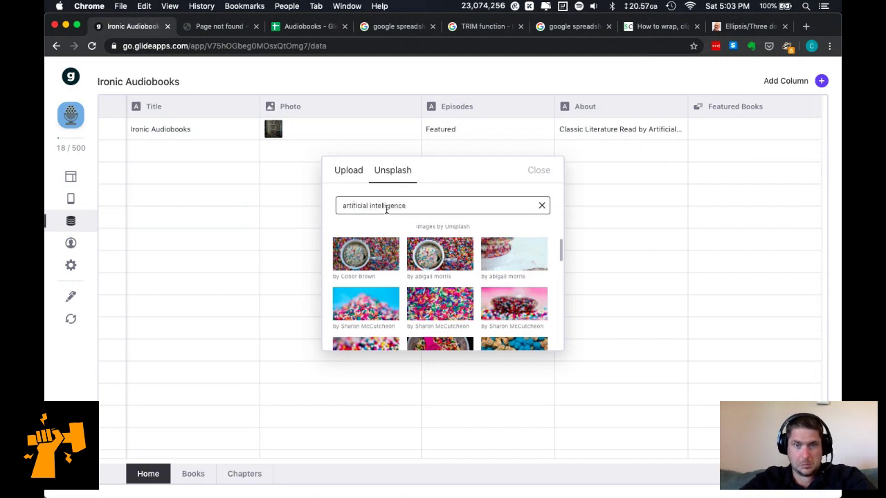
{"action": "scroll", "coordinate": [468, 272], "scroll_direction": "down", "scroll_amount": 5}
{"action": "scroll", "coordinate": [468, 271], "scroll_direction": "down", "scroll_amount": 5}
{"action": "scroll", "coordinate": [468, 271], "scroll_direction": "down", "scroll_amount": 5}
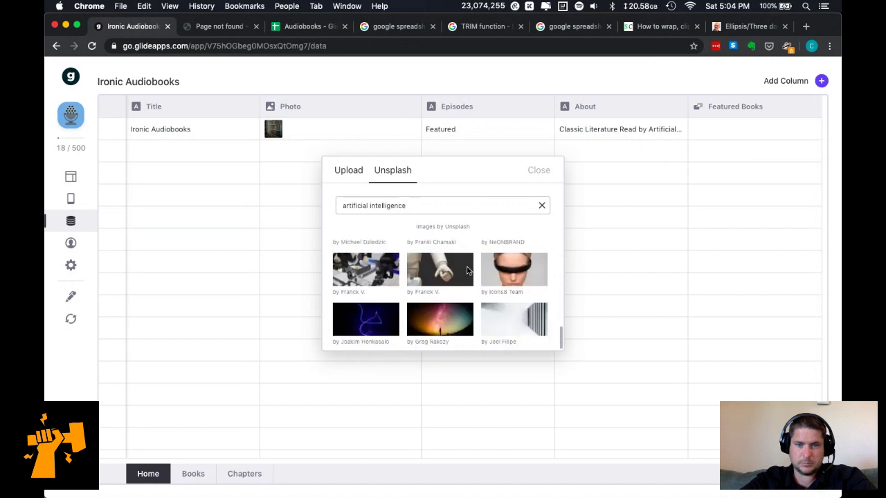
{"action": "key", "text": "super+a"}
{"action": "type", "text": "ironic"}
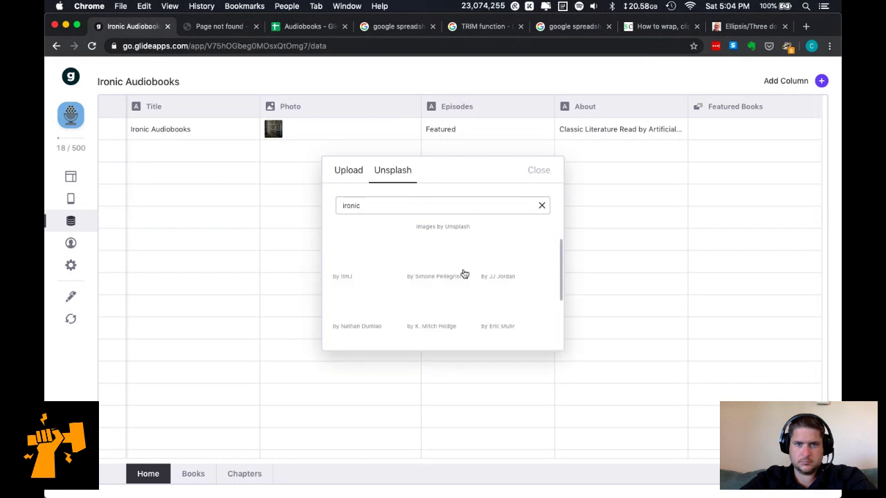
{"action": "scroll", "coordinate": [466, 289], "scroll_direction": "down", "scroll_amount": 3}
{"action": "key", "text": "BackSpace"}
{"action": "key", "text": "BackSpace"}
{"action": "key", "text": "BackSpace"}
{"action": "key", "text": "BackSpace"}
{"action": "type", "text": "ony"}
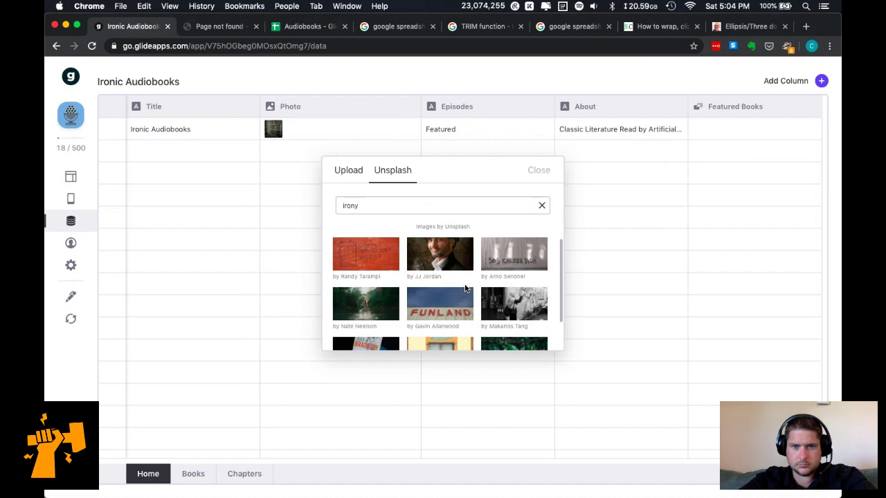
{"action": "scroll", "coordinate": [465, 289], "scroll_direction": "down", "scroll_amount": 1}
{"action": "scroll", "coordinate": [464, 287], "scroll_direction": "up", "scroll_amount": 1}
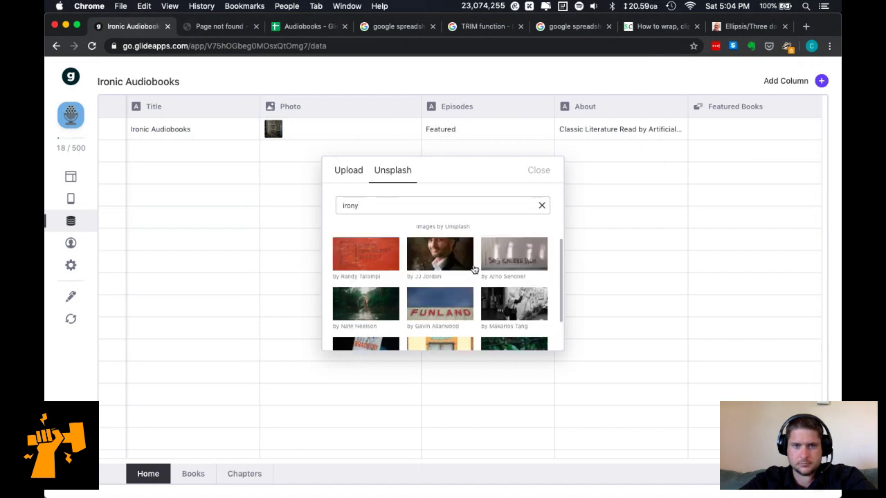
{"action": "left_click", "coordinate": [547, 171]}
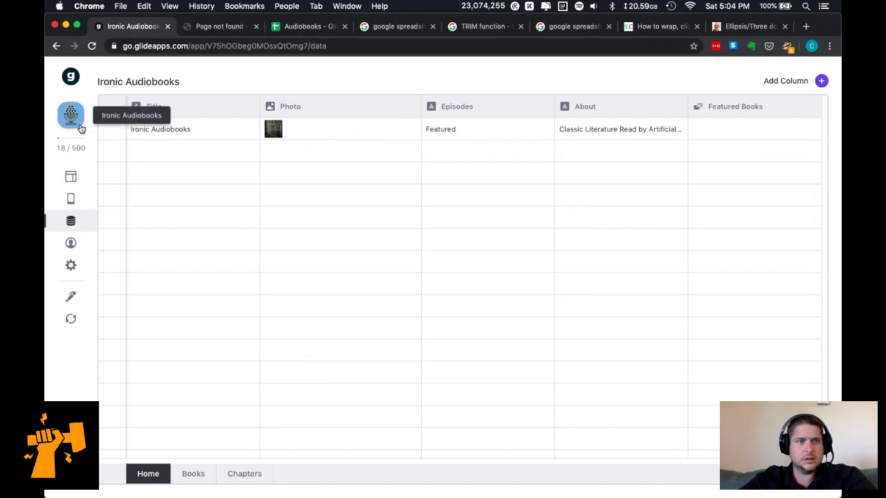
Publish the app from the SHARE panel and copy the published app link.
{"action": "left_click", "coordinate": [67, 179]}
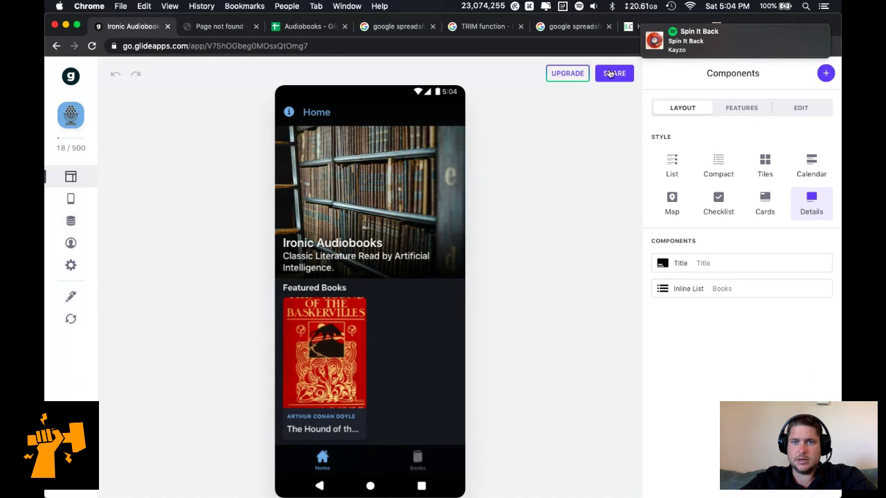
{"action": "left_click", "coordinate": [614, 73]}
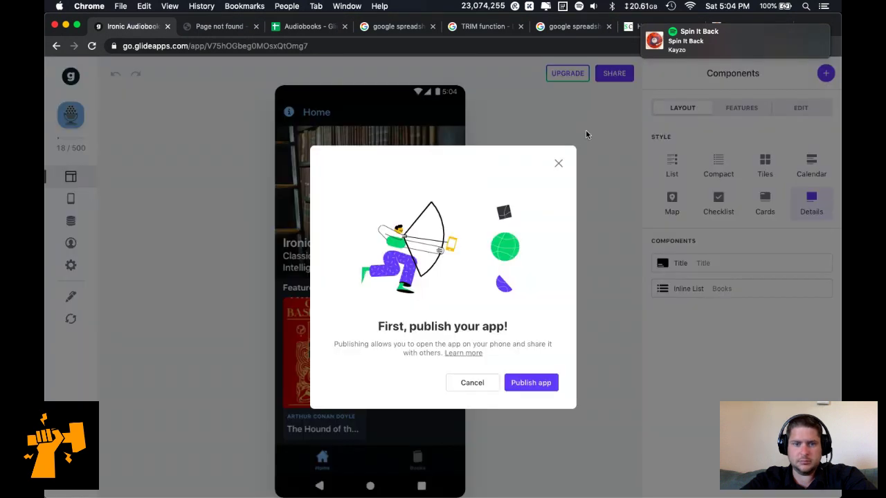
{"action": "left_click", "coordinate": [529, 383]}
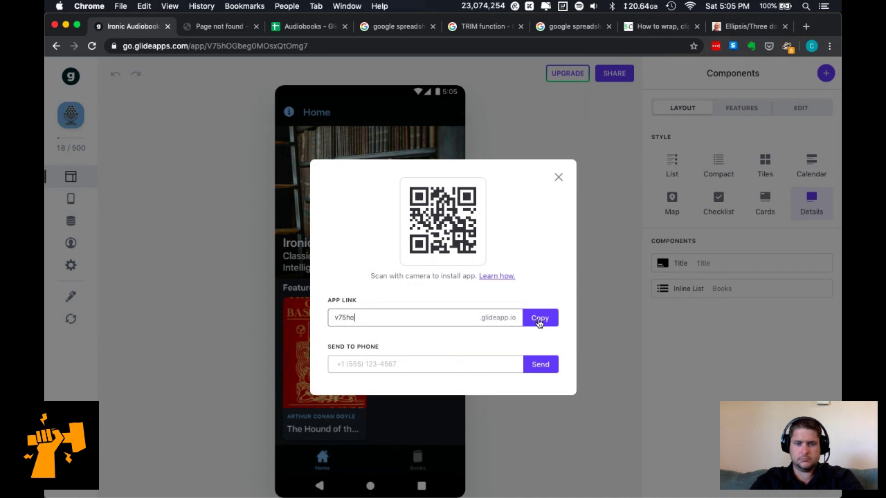
{"action": "left_click", "coordinate": [539, 320]}
Bring Spotify forward and close its player window.
{"action": "left_click", "coordinate": [504, 476]}
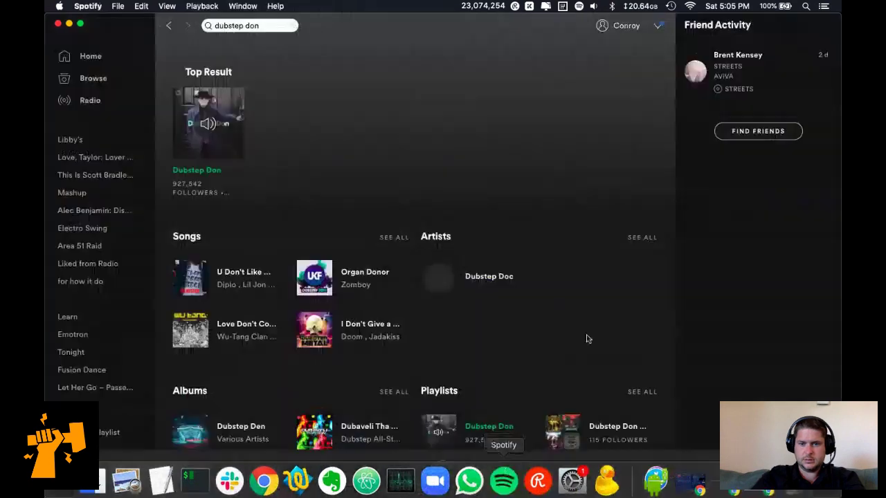
{"action": "left_click", "coordinate": [59, 24]}
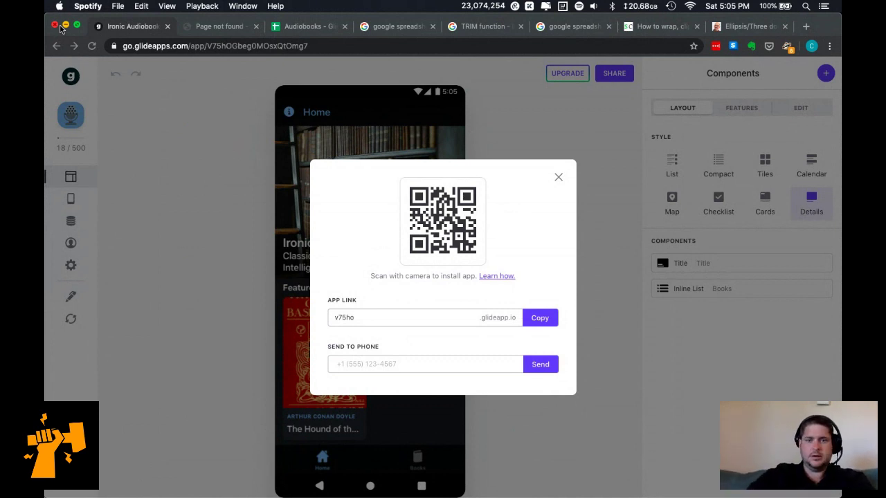
Close the share dialog and add a Chapters column named 'Chapter N + Title'.
{"action": "left_click", "coordinate": [558, 178]}
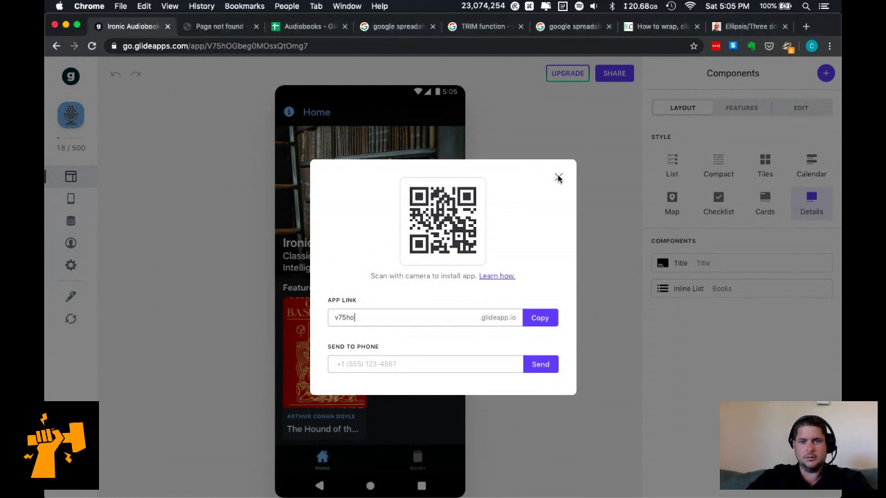
{"action": "left_click", "coordinate": [558, 180]}
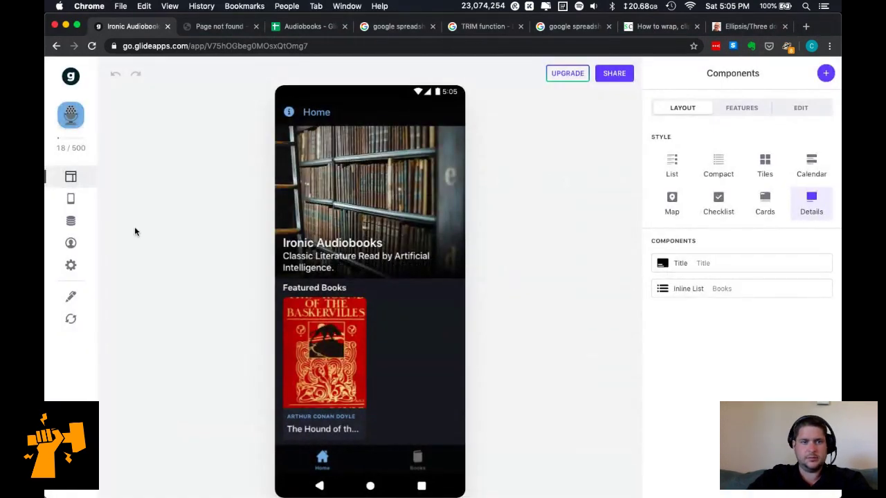
{"action": "left_click", "coordinate": [70, 221]}
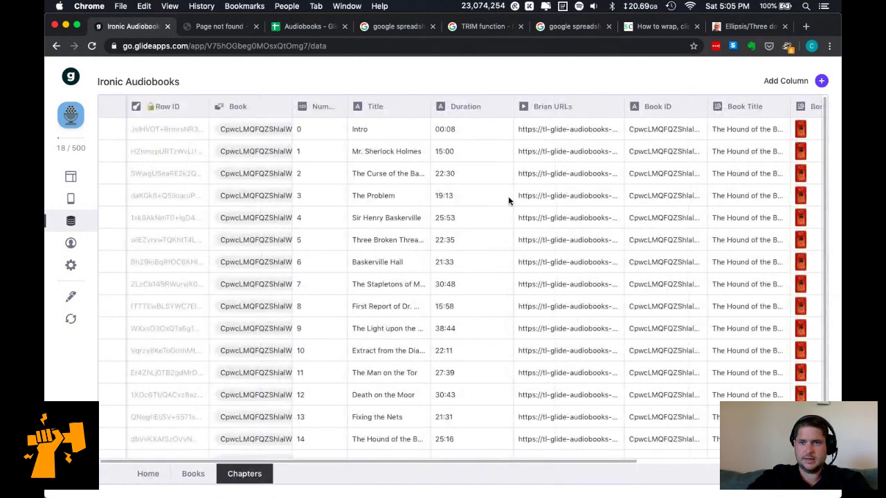
{"action": "scroll", "coordinate": [508, 196], "scroll_direction": "right", "scroll_amount": 5}
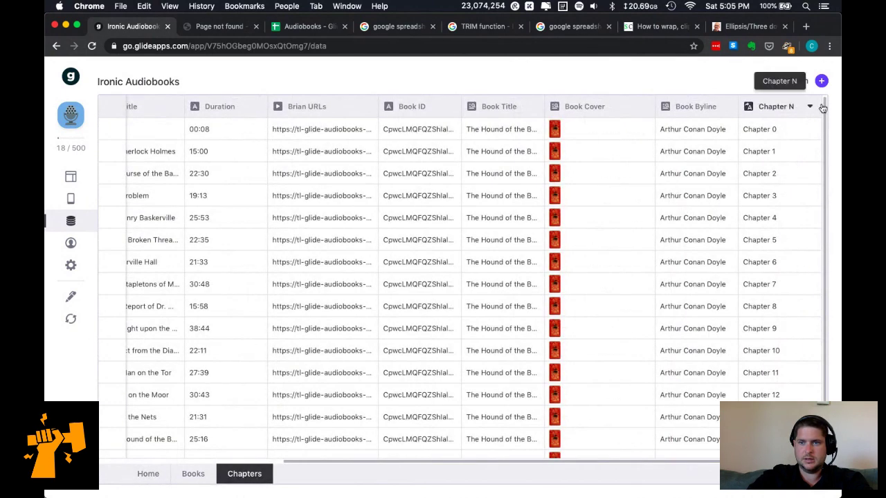
{"action": "left_click", "coordinate": [822, 82]}
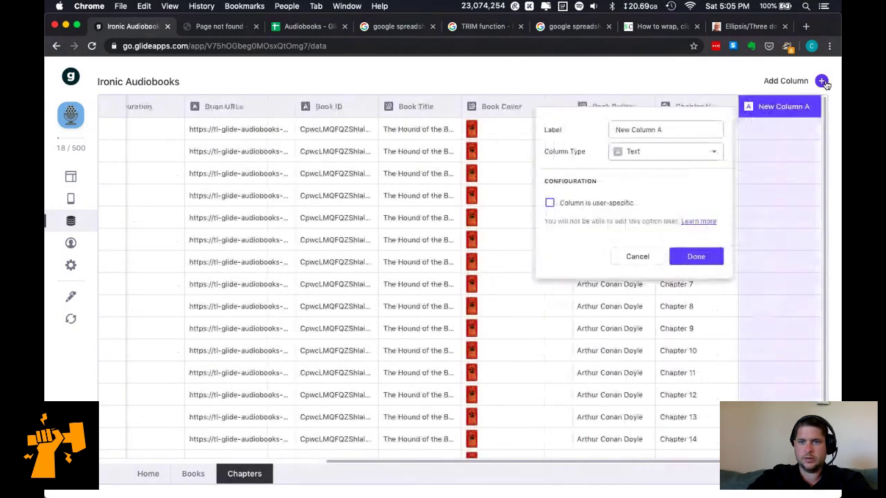
{"action": "triple_click", "coordinate": [678, 135]}
{"action": "type", "text": "C"}
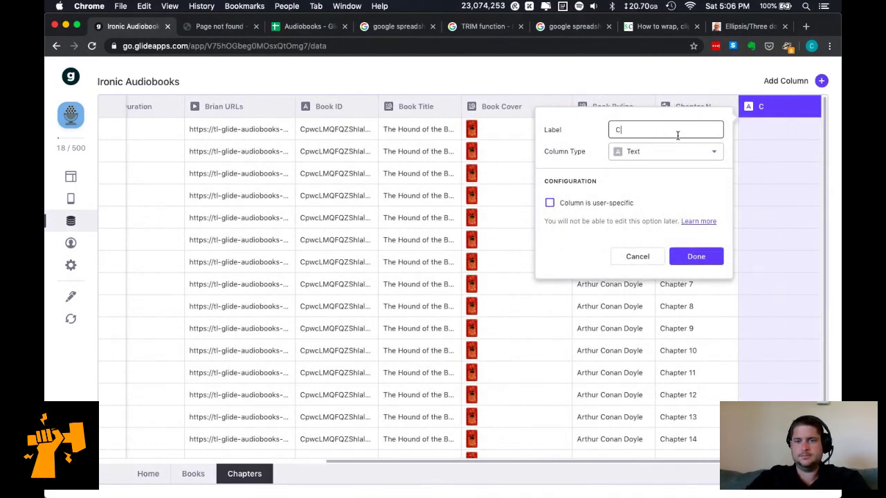
{"action": "type", "text": "hapter N + Title"}
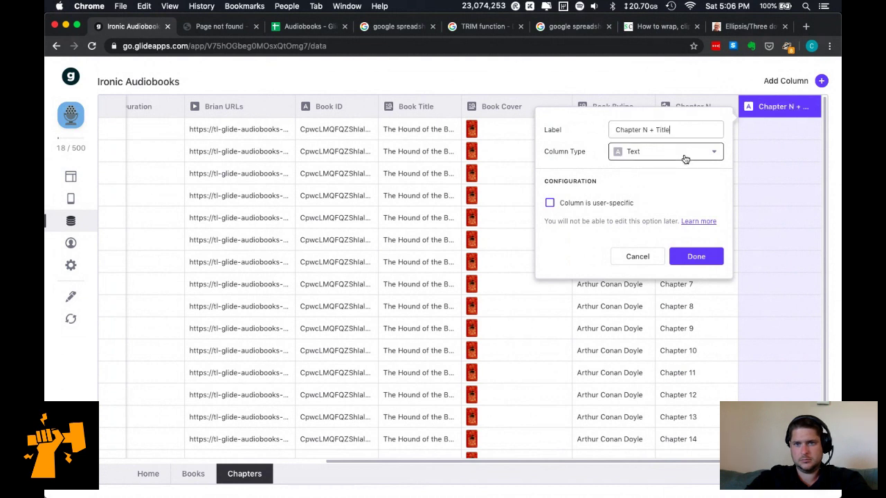
Make it a Template column 'Chapter N - TITLE' with replacements N→Number and TITLE→Title.
{"action": "left_click", "coordinate": [685, 157]}
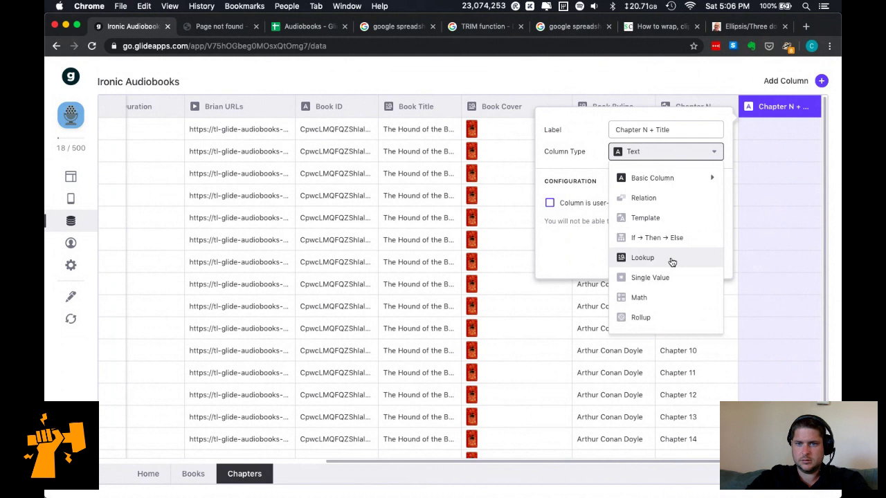
{"action": "left_click", "coordinate": [654, 218]}
{"action": "left_click", "coordinate": [626, 224]}
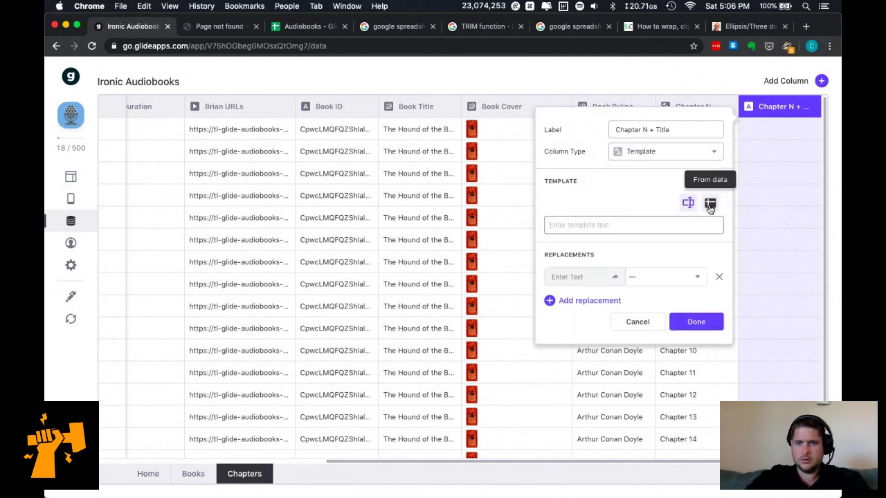
{"action": "type", "text": "Chapter N - TITLE"}
{"action": "left_click", "coordinate": [587, 277]}
{"action": "type", "text": "N"}
{"action": "left_click", "coordinate": [662, 278]}
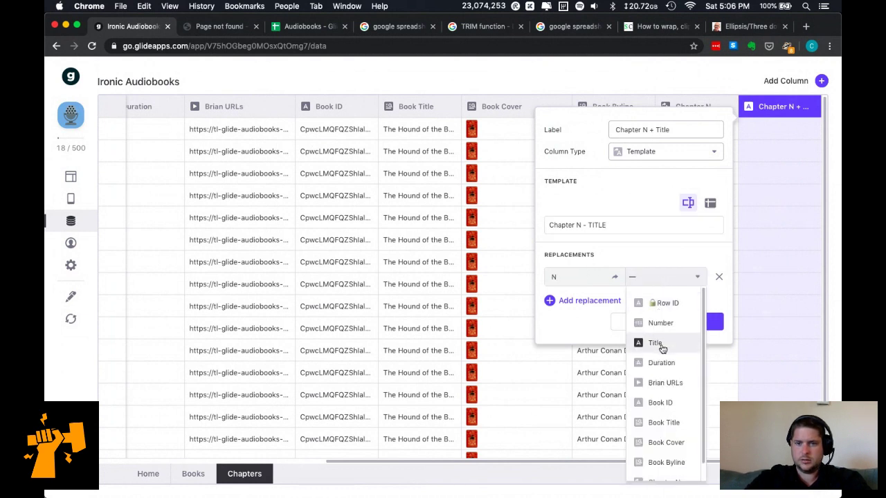
{"action": "left_click", "coordinate": [657, 323]}
{"action": "left_click", "coordinate": [587, 304]}
{"action": "type", "text": "TITLE"}
{"action": "left_click", "coordinate": [641, 300]}
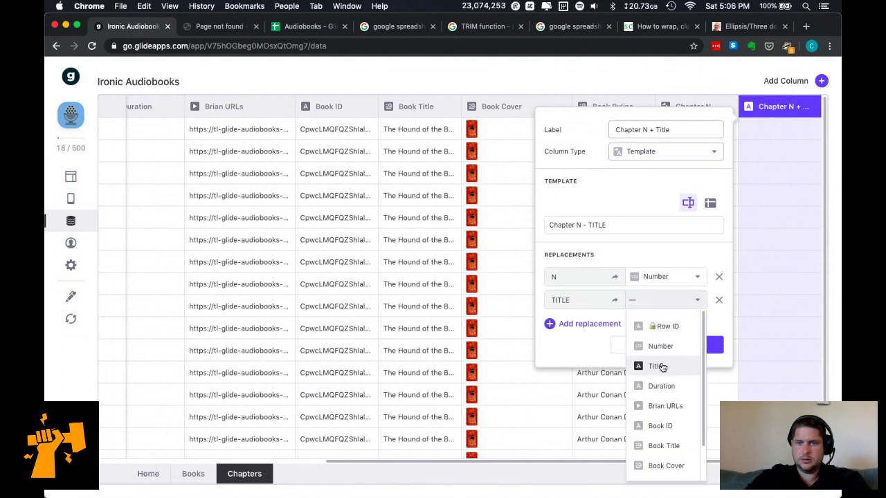
{"action": "left_click", "coordinate": [661, 367]}
{"action": "left_click", "coordinate": [703, 347]}
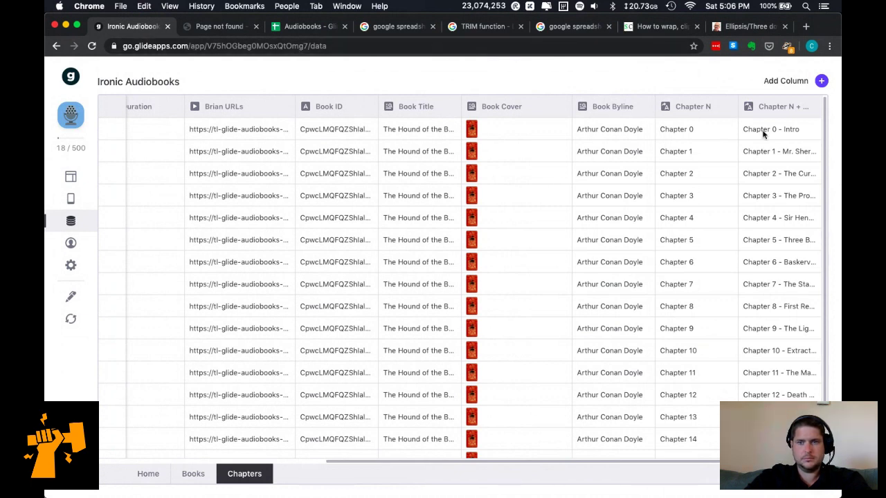
{"action": "left_click", "coordinate": [309, 27]}
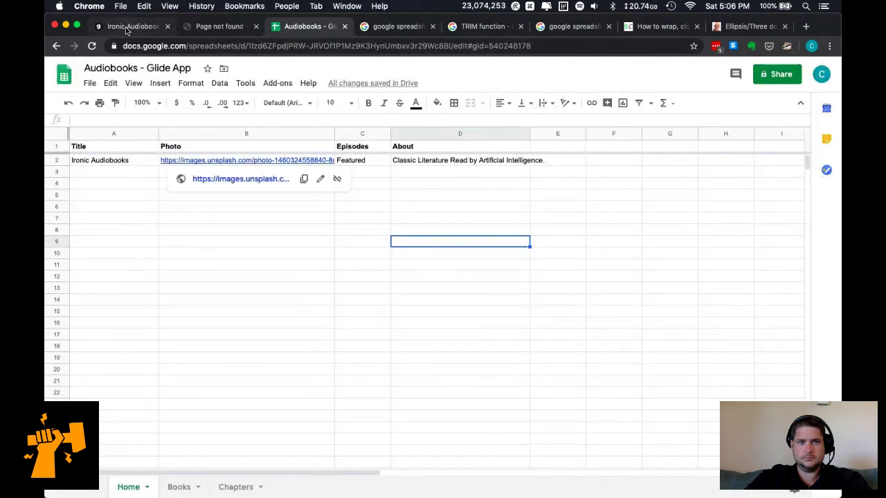
{"action": "left_click", "coordinate": [223, 487]}
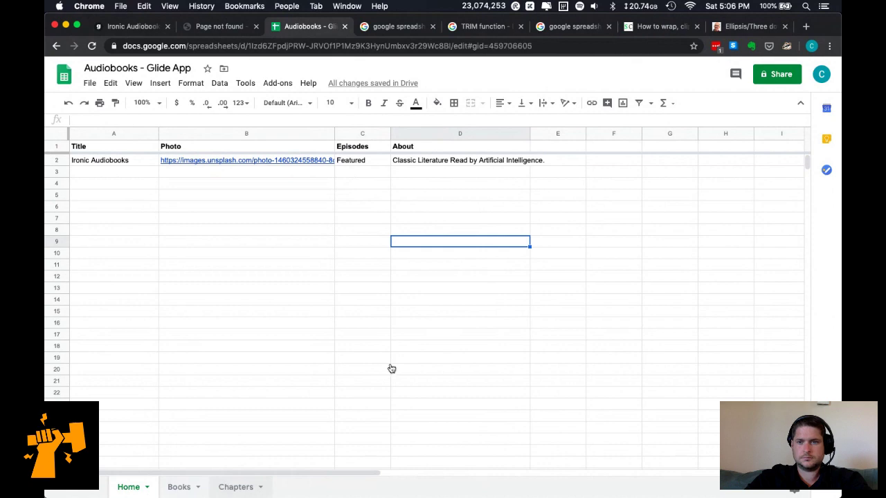
{"action": "scroll", "coordinate": [485, 324], "scroll_direction": "right", "scroll_amount": 5}
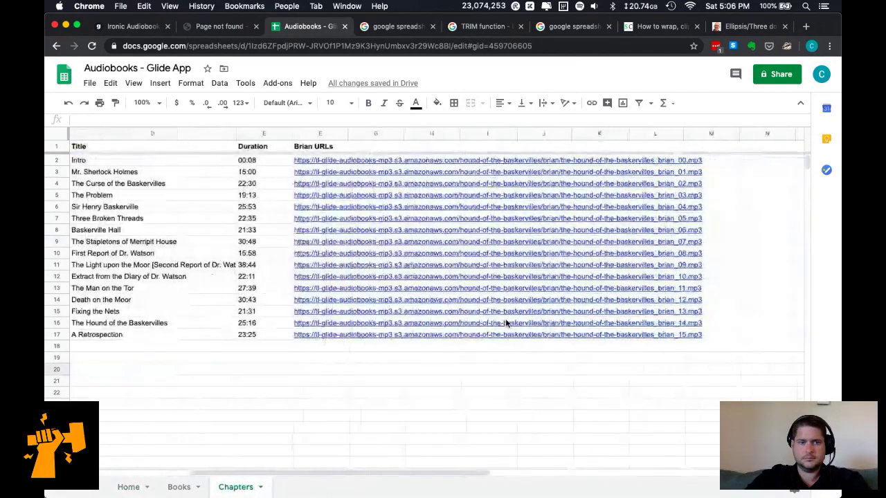
{"action": "scroll", "coordinate": [261, 268], "scroll_direction": "left", "scroll_amount": 5}
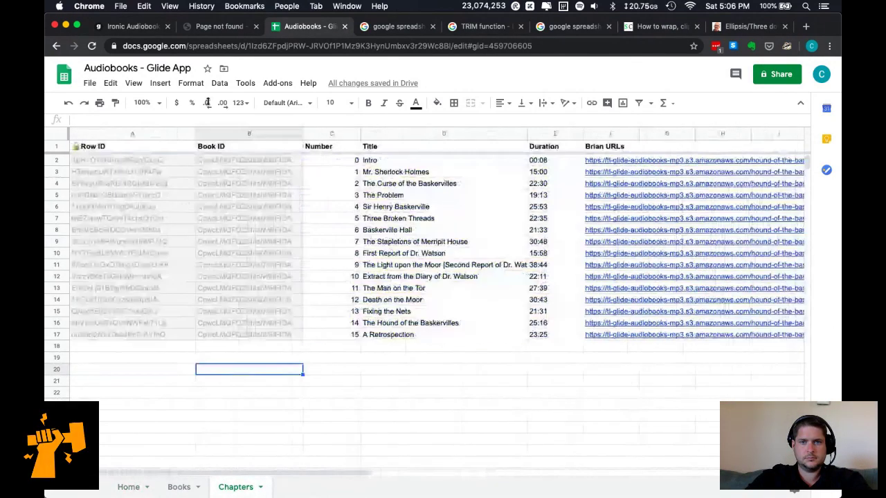
{"action": "left_click", "coordinate": [135, 26]}
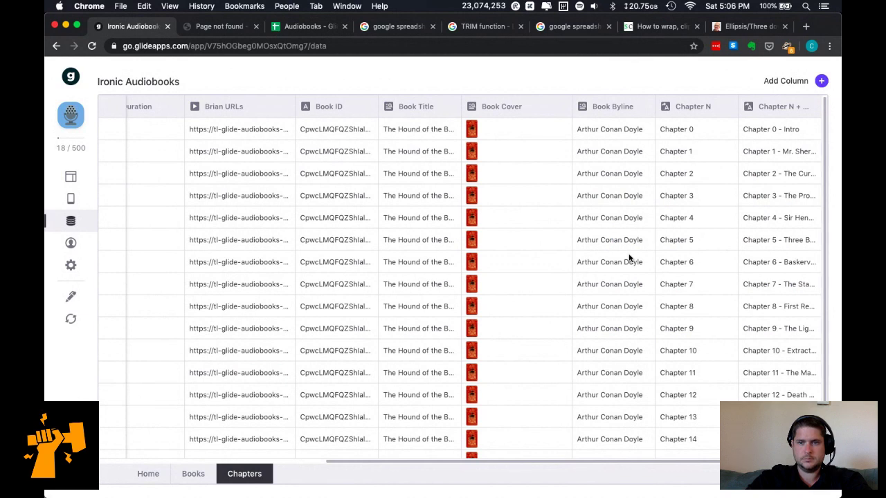
Verify the Chapter N + Title cell reads 'Chapter 0 - Intro', then go to the layout editor.
{"action": "left_click", "coordinate": [761, 127]}
{"action": "key", "text": "Escape"}
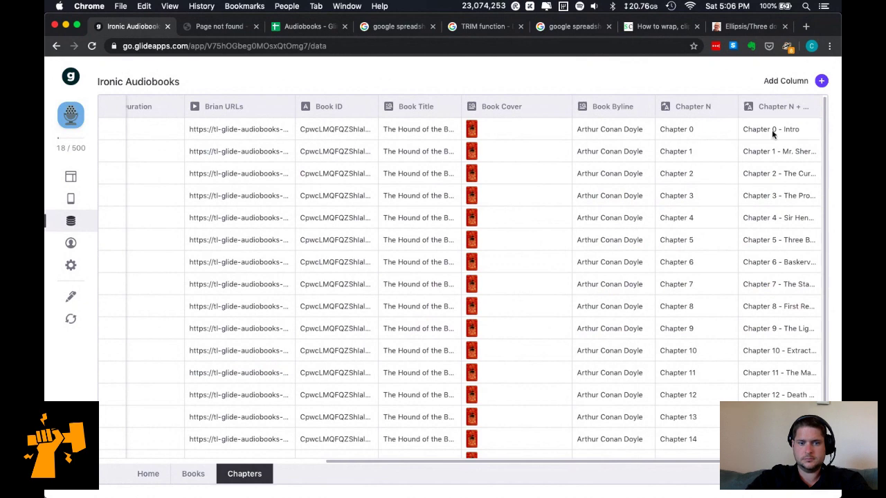
{"action": "scroll", "coordinate": [557, 256], "scroll_direction": "left", "scroll_amount": 5}
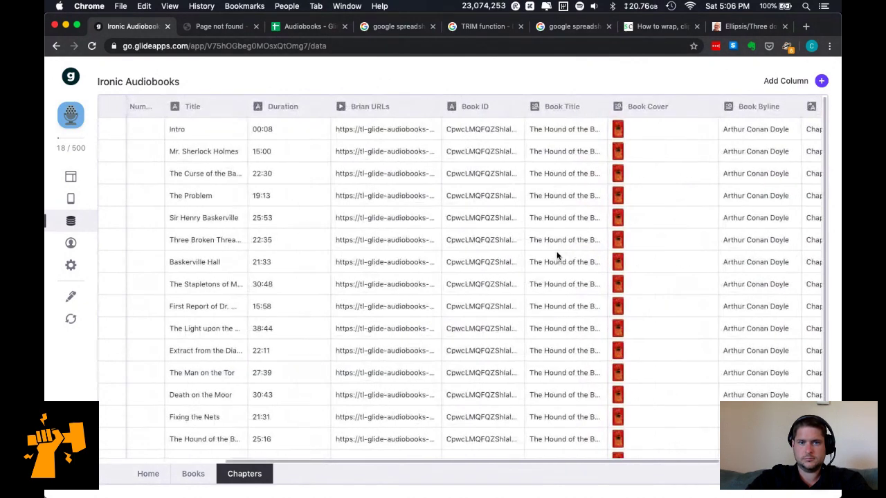
{"action": "scroll", "coordinate": [557, 256], "scroll_direction": "left", "scroll_amount": 5}
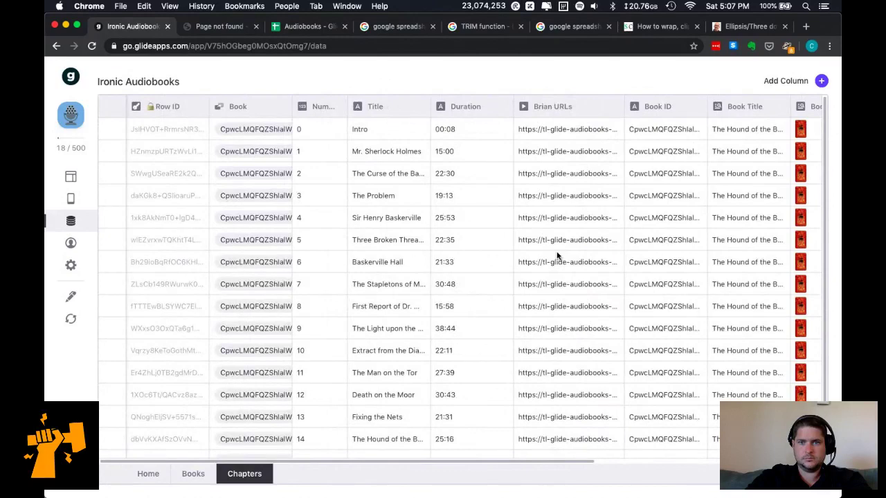
{"action": "scroll", "coordinate": [558, 256], "scroll_direction": "right", "scroll_amount": 9}
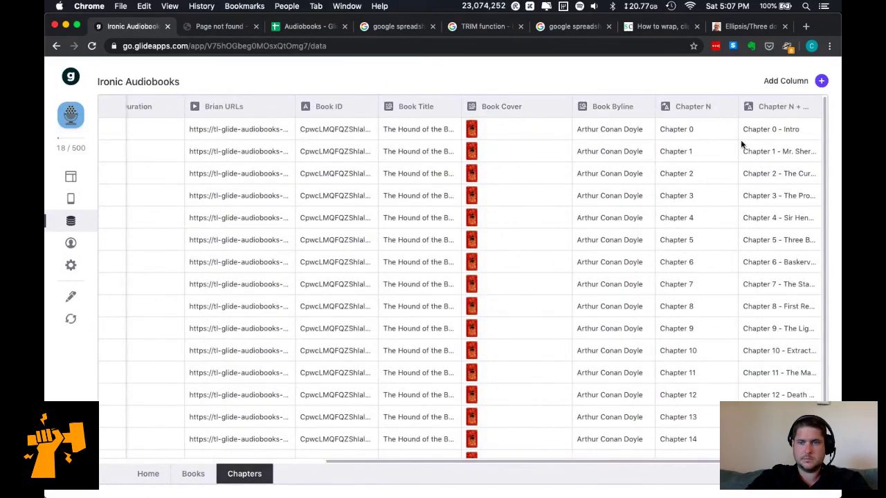
{"action": "left_click", "coordinate": [793, 134]}
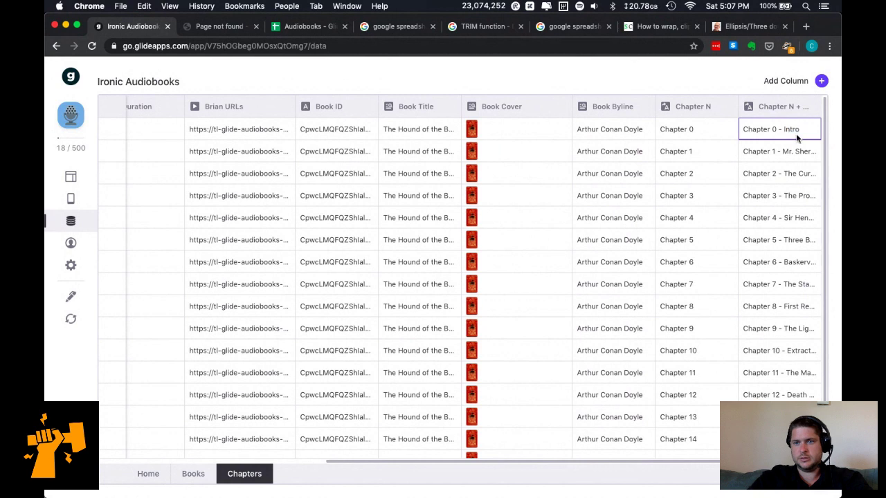
{"action": "double_click", "coordinate": [807, 128]}
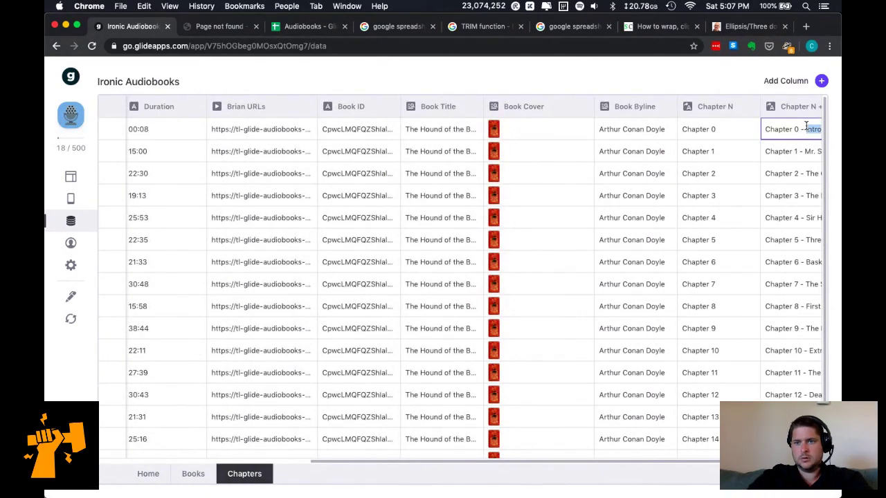
{"action": "left_click", "coordinate": [645, 93]}
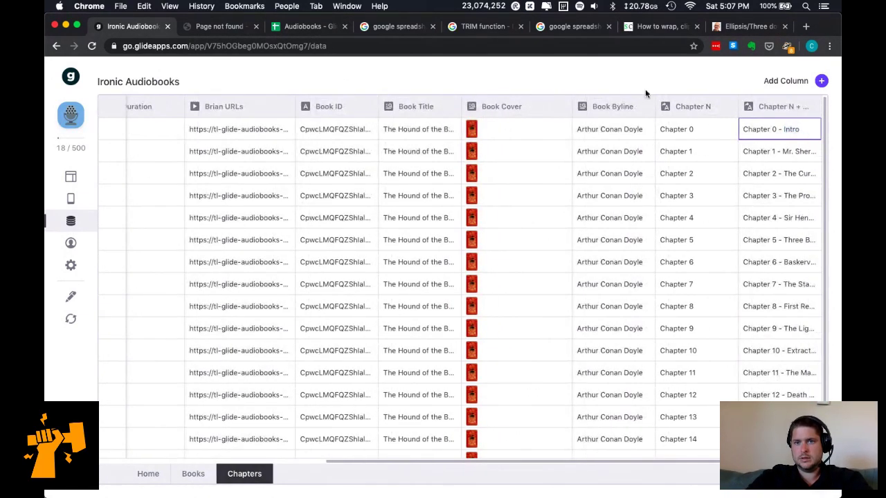
{"action": "left_click", "coordinate": [71, 178]}
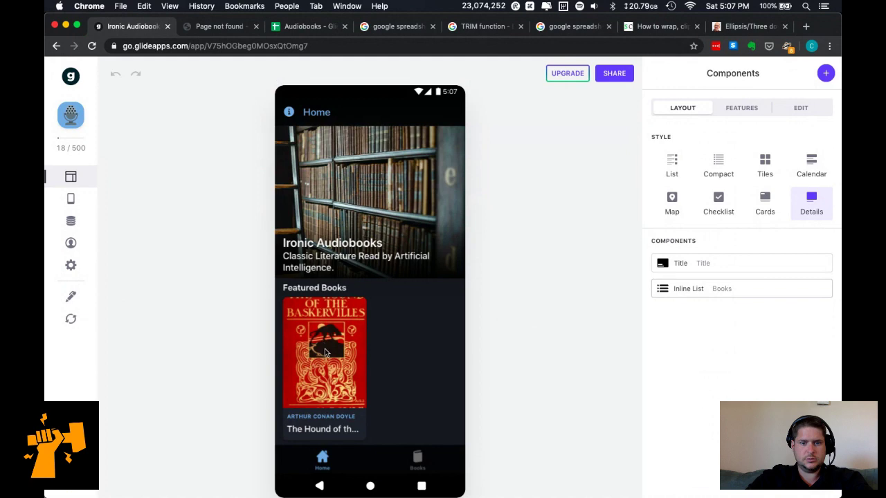
Open The Hound of the Baskervilles and browse its chapter screens through to 'The Man on the Tor'.
{"action": "left_click", "coordinate": [325, 349]}
{"action": "scroll", "coordinate": [361, 341], "scroll_direction": "down", "scroll_amount": 5}
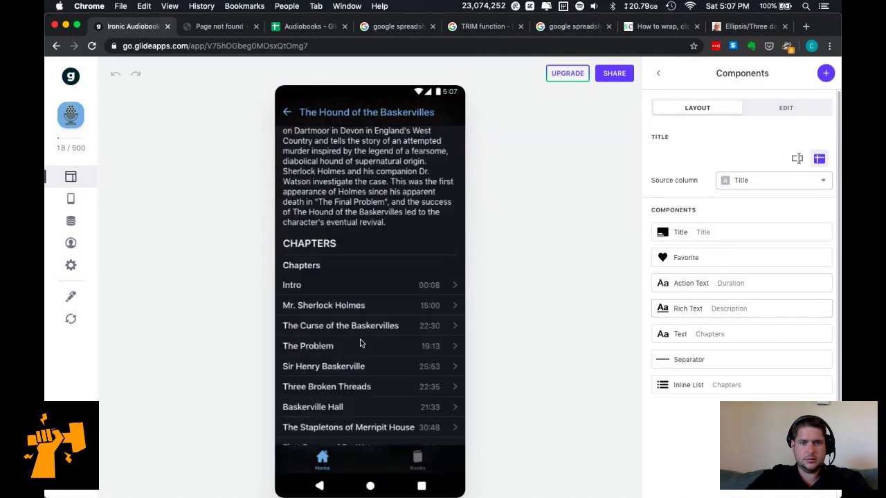
{"action": "scroll", "coordinate": [361, 342], "scroll_direction": "up", "scroll_amount": 1}
{"action": "left_click", "coordinate": [396, 207]}
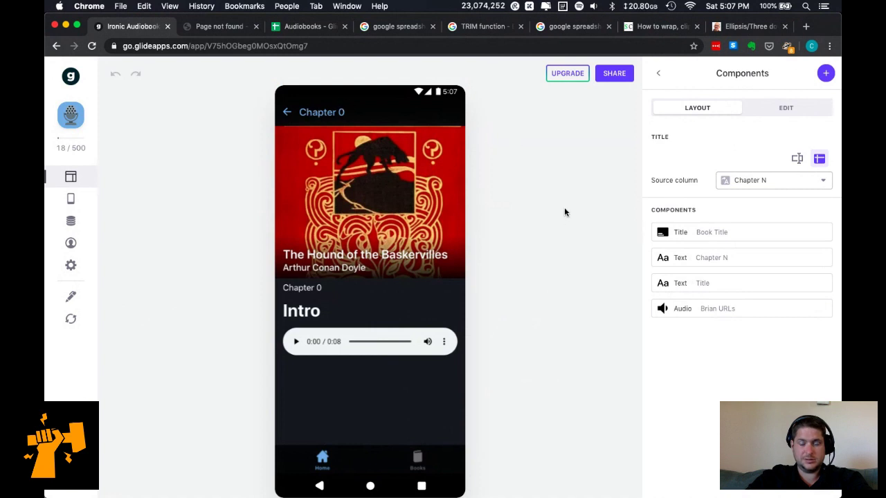
{"action": "left_click", "coordinate": [298, 115]}
{"action": "scroll", "coordinate": [374, 336], "scroll_direction": "down", "scroll_amount": 1}
{"action": "left_click", "coordinate": [368, 319]}
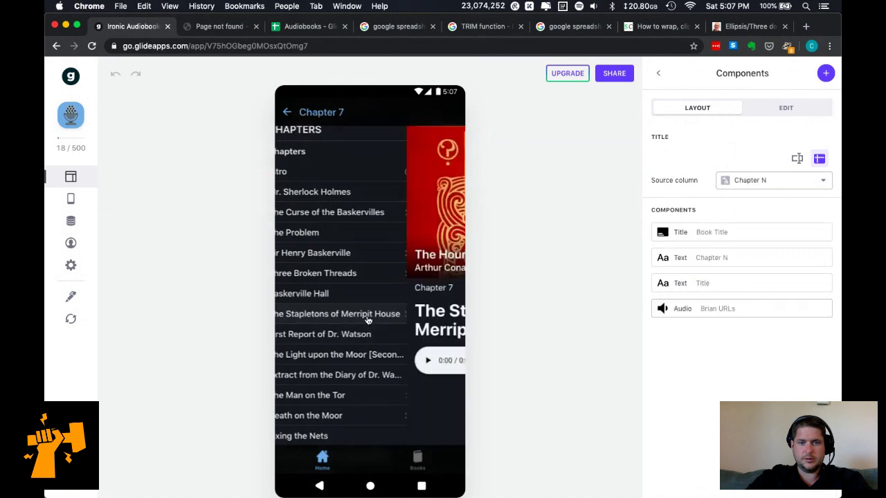
{"action": "left_click", "coordinate": [286, 112]}
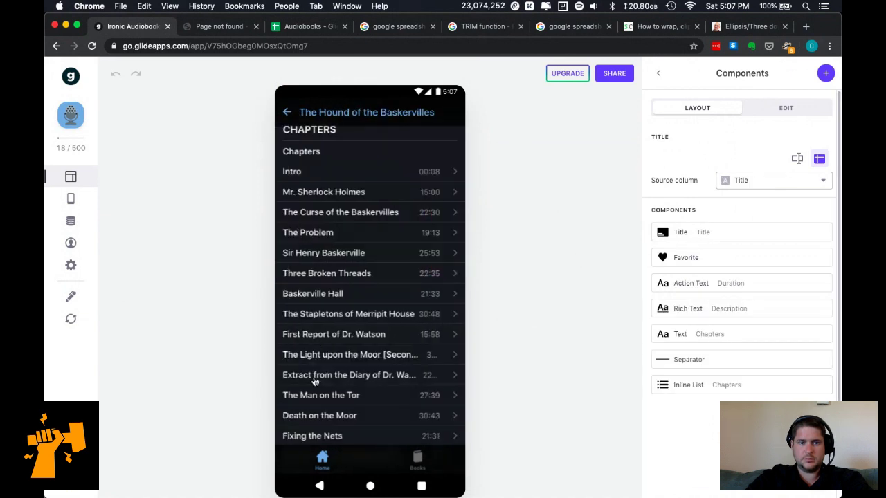
{"action": "left_click", "coordinate": [322, 395]}
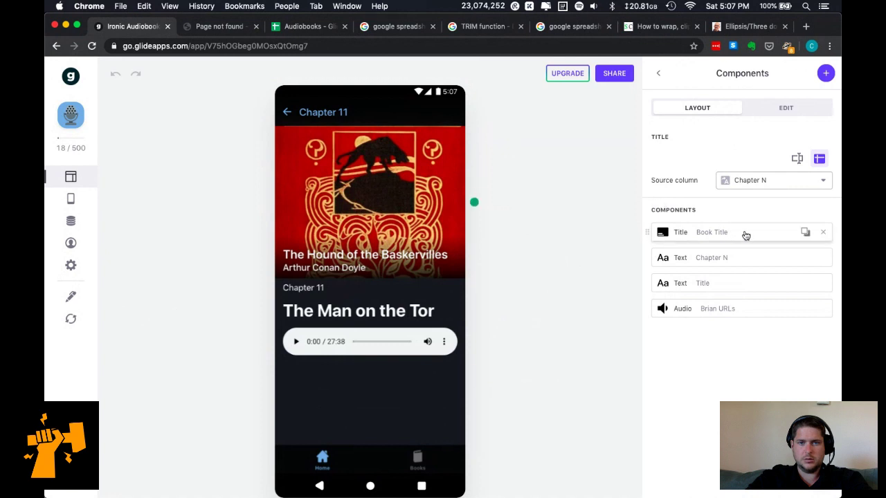
Set the chapter screen title to the 'Chapter N + Title' column and bring up the share link.
{"action": "left_click", "coordinate": [760, 182]}
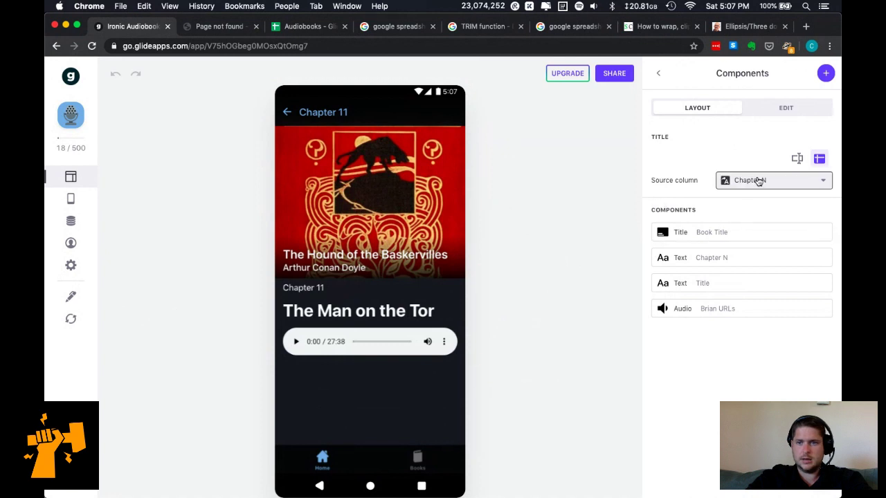
{"action": "left_click", "coordinate": [758, 403]}
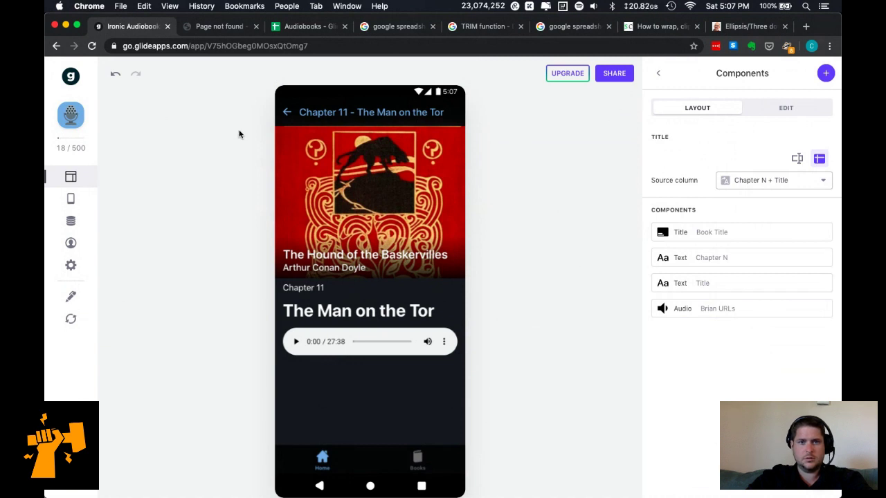
{"action": "left_click", "coordinate": [608, 74]}
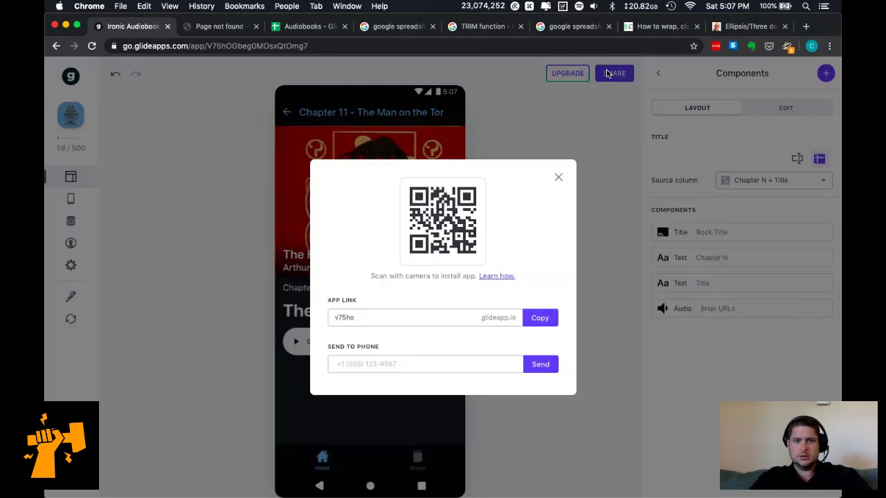
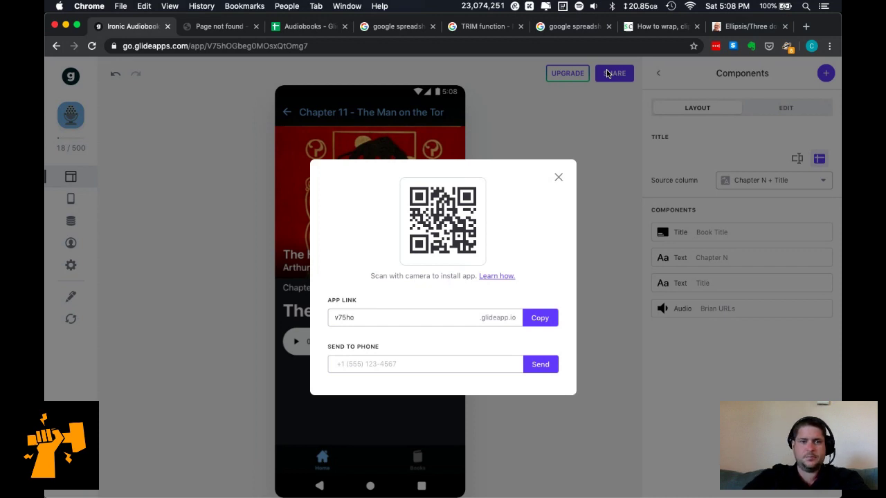
Close the app-sharing QR code panel to return to the chapter preview.
{"action": "left_click", "coordinate": [217, 175]}
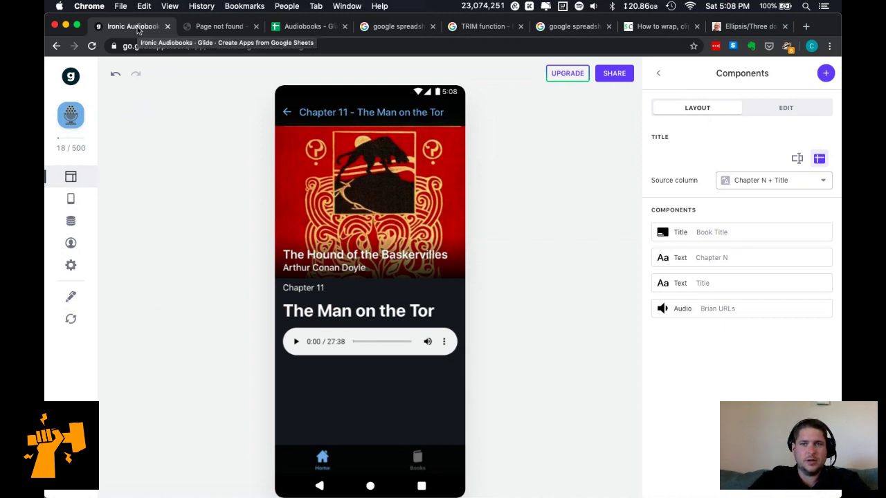
{"action": "key", "text": "super+n"}
{"action": "key", "text": "super+w"}
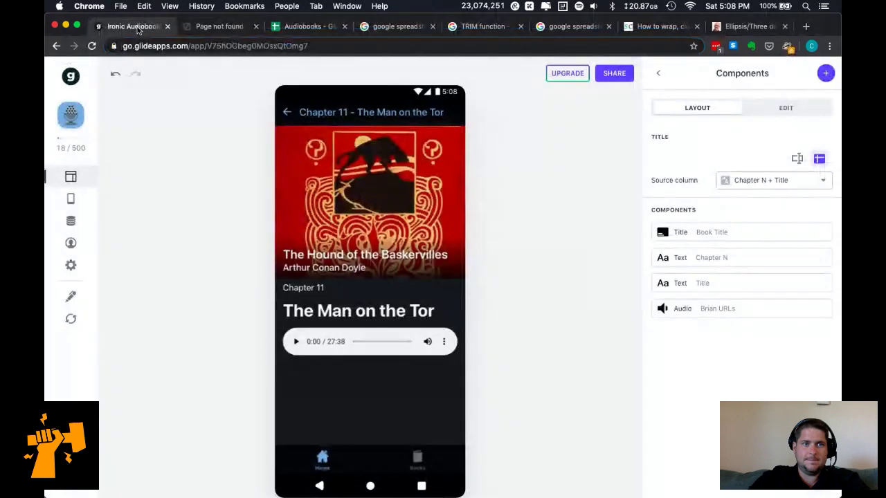
Search Google in a new tab for 'glide publish play store'.
{"action": "key", "text": "super+n"}
{"action": "type", "text": "glide publish play st"}
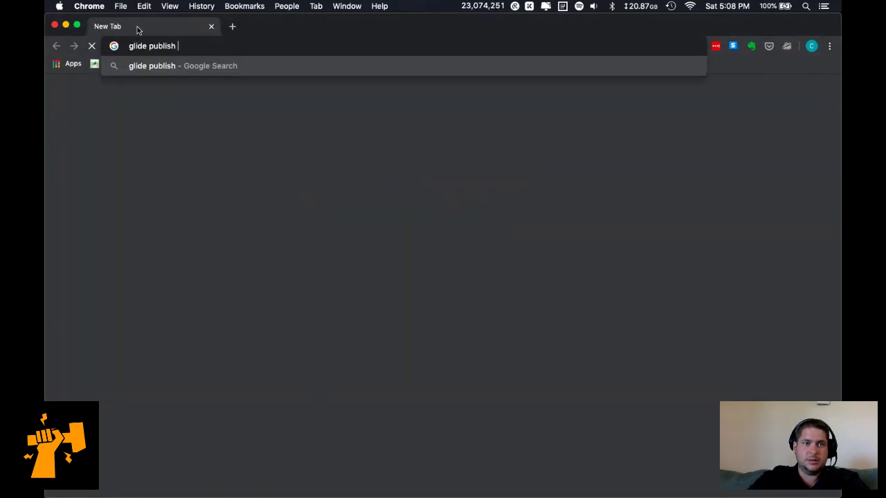
{"action": "type", "text": "ore"}
{"action": "key", "text": "Return"}
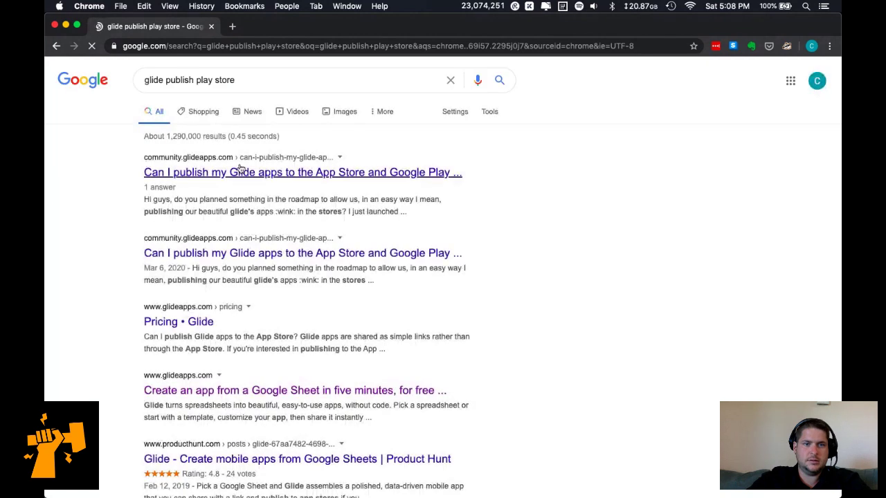
Open the two community answers and Glide's pricing page in tabs, then view the pricing page.
{"action": "left_click", "coordinate": [242, 172], "text": "super"}
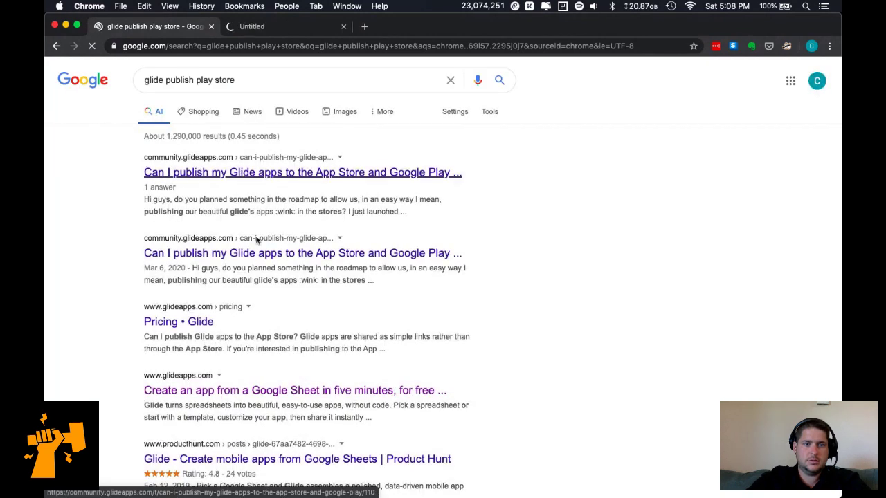
{"action": "left_click", "coordinate": [195, 326], "text": "super"}
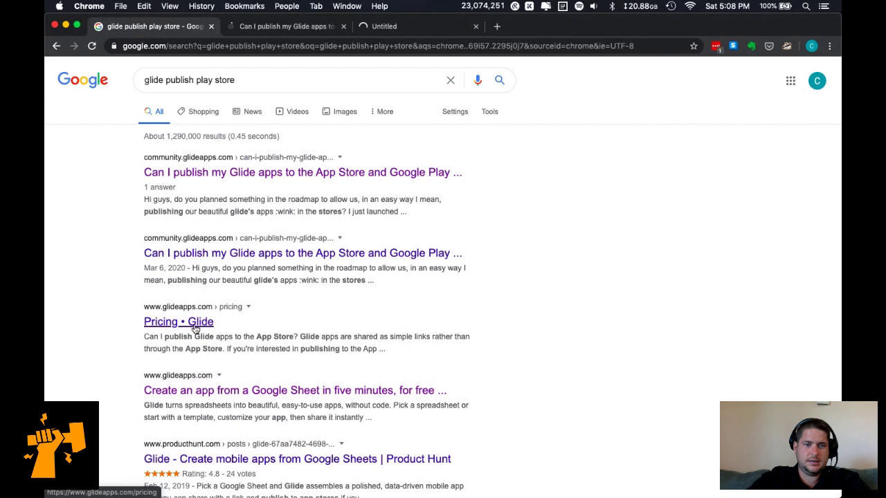
{"action": "left_click", "coordinate": [195, 330], "text": "super"}
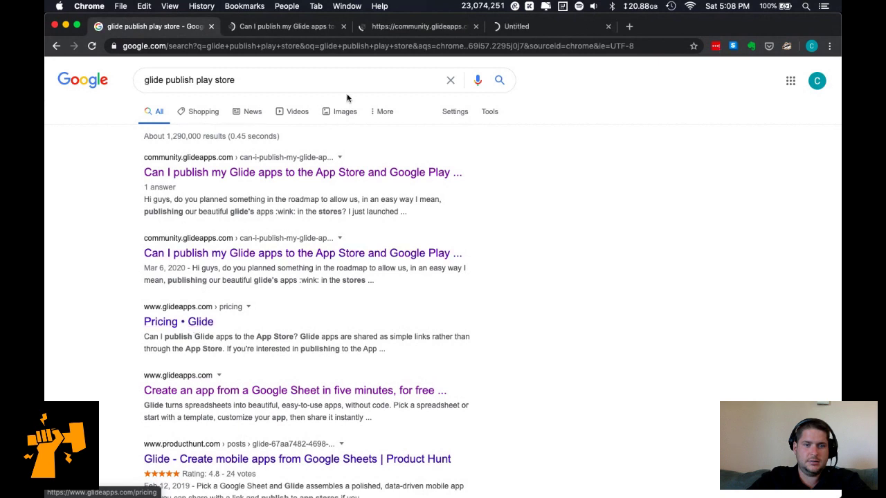
{"action": "left_click", "coordinate": [512, 27]}
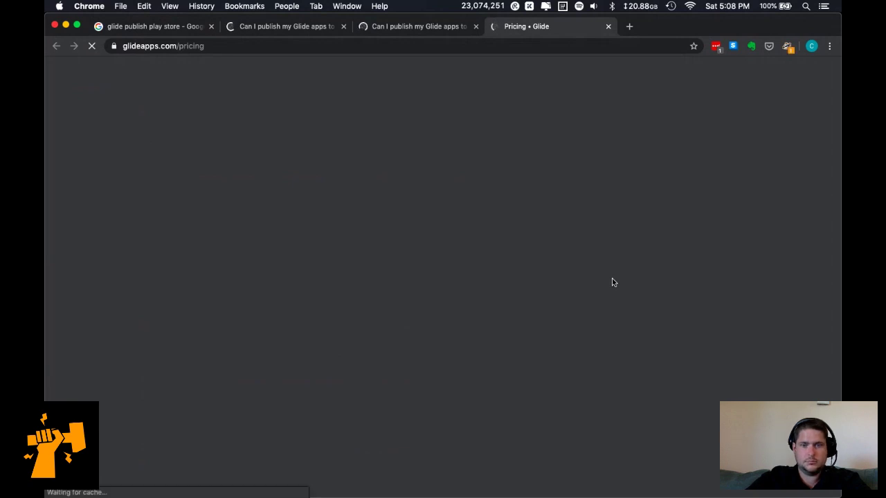
Scroll to the pricing page FAQ and find 'play' on the page.
{"action": "scroll", "coordinate": [612, 282], "scroll_direction": "down", "scroll_amount": 3}
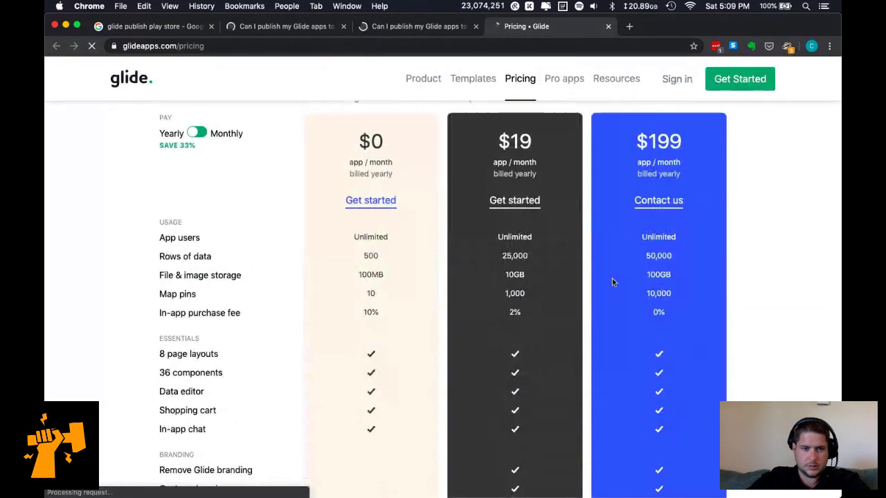
{"action": "scroll", "coordinate": [612, 282], "scroll_direction": "down", "scroll_amount": 2}
{"action": "scroll", "coordinate": [612, 282], "scroll_direction": "down", "scroll_amount": 1}
{"action": "scroll", "coordinate": [612, 282], "scroll_direction": "down", "scroll_amount": 4}
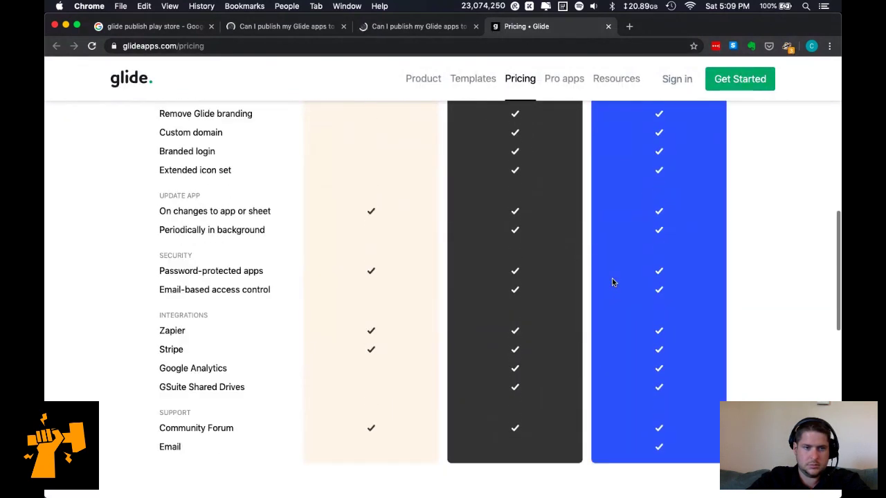
{"action": "scroll", "coordinate": [612, 281], "scroll_direction": "down", "scroll_amount": 6}
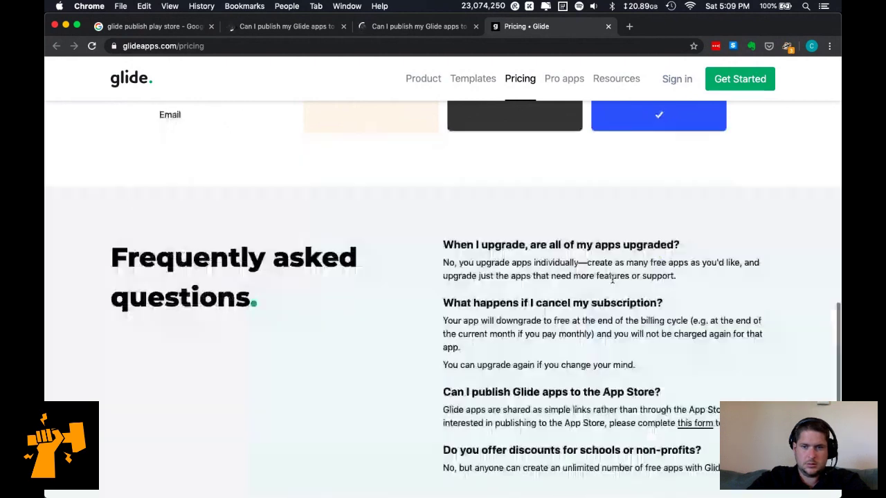
{"action": "key", "text": "super+f"}
{"action": "type", "text": "play"}
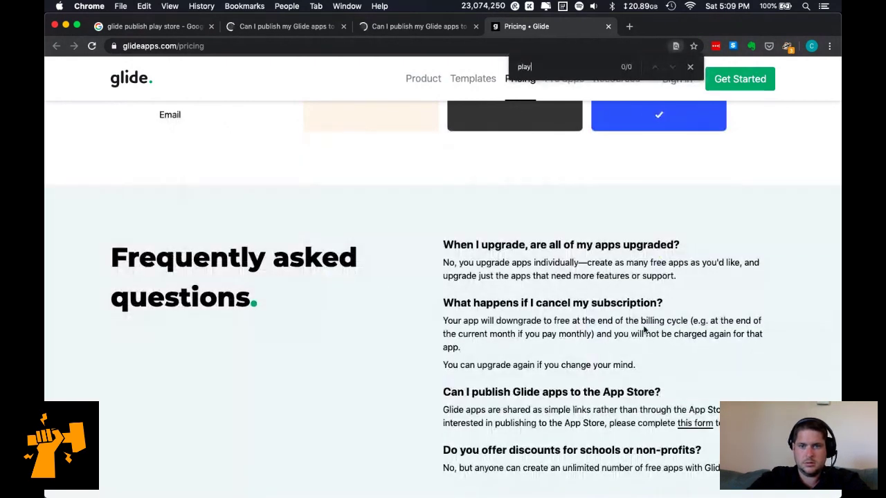
{"action": "scroll", "coordinate": [622, 347], "scroll_direction": "down", "scroll_amount": 1}
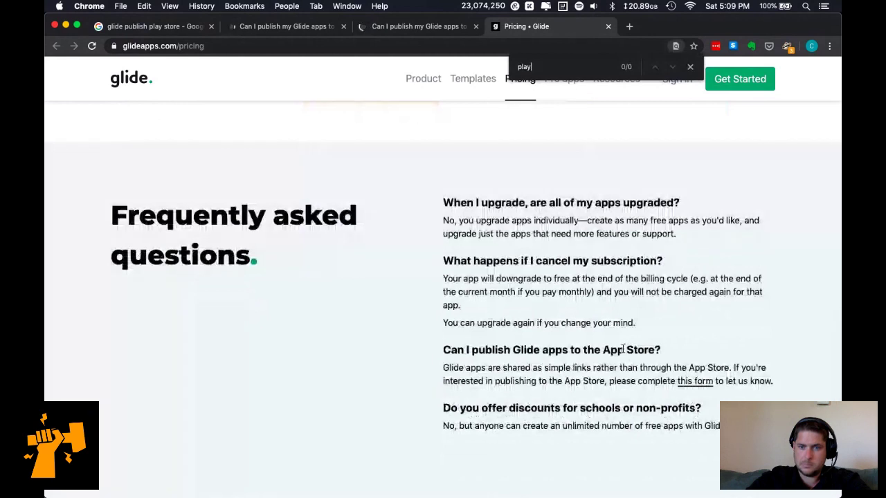
{"action": "scroll", "coordinate": [623, 348], "scroll_direction": "down", "scroll_amount": 1}
Follow the App Store answer's 'this form' link to the Glide App Store Enquiry form.
{"action": "triple_click", "coordinate": [550, 351]}
{"action": "left_click", "coordinate": [551, 351]}
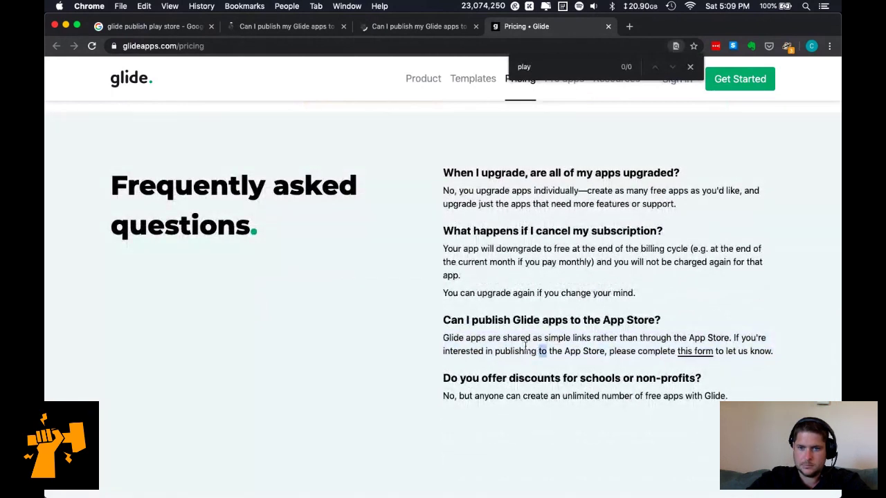
{"action": "left_click", "coordinate": [696, 352]}
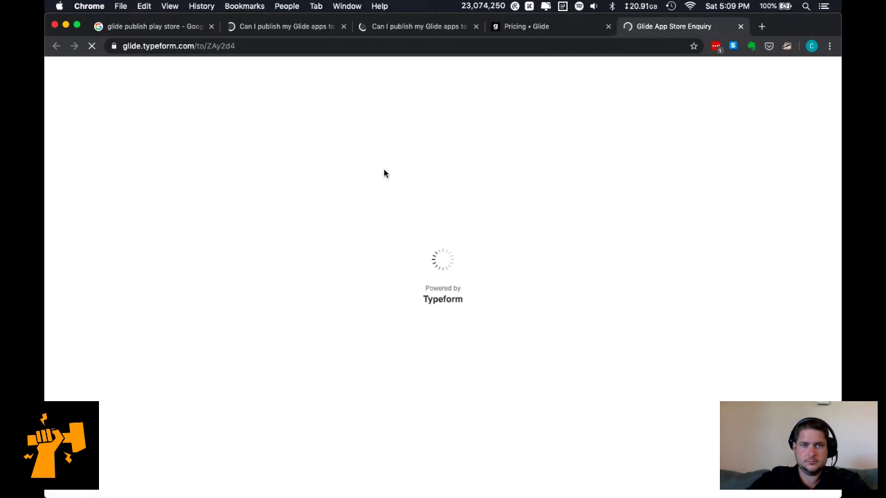
{"action": "left_click", "coordinate": [538, 33]}
{"action": "scroll", "coordinate": [590, 367], "scroll_direction": "down", "scroll_amount": 3}
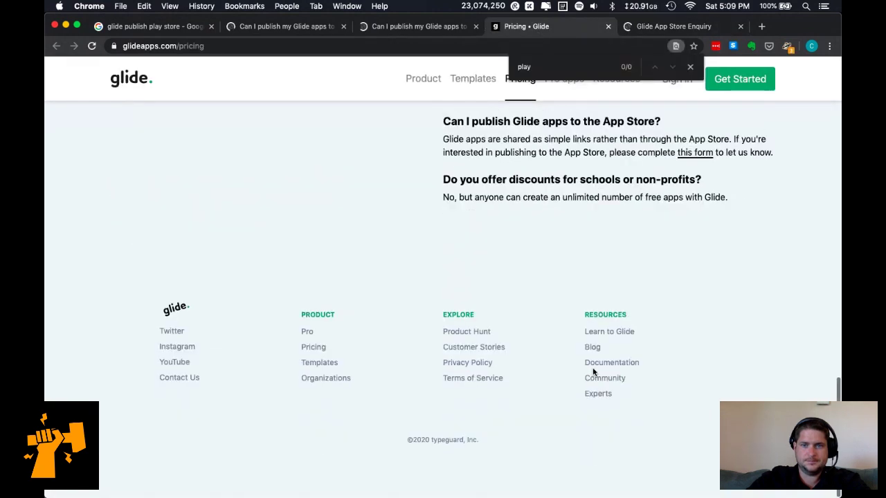
{"action": "scroll", "coordinate": [619, 279], "scroll_direction": "up", "scroll_amount": 15}
{"action": "left_click", "coordinate": [691, 66]}
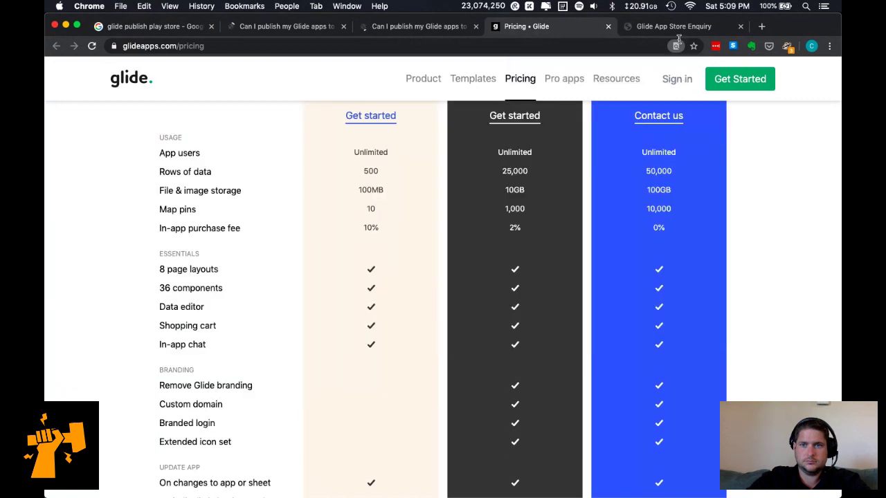
{"action": "left_click", "coordinate": [675, 26]}
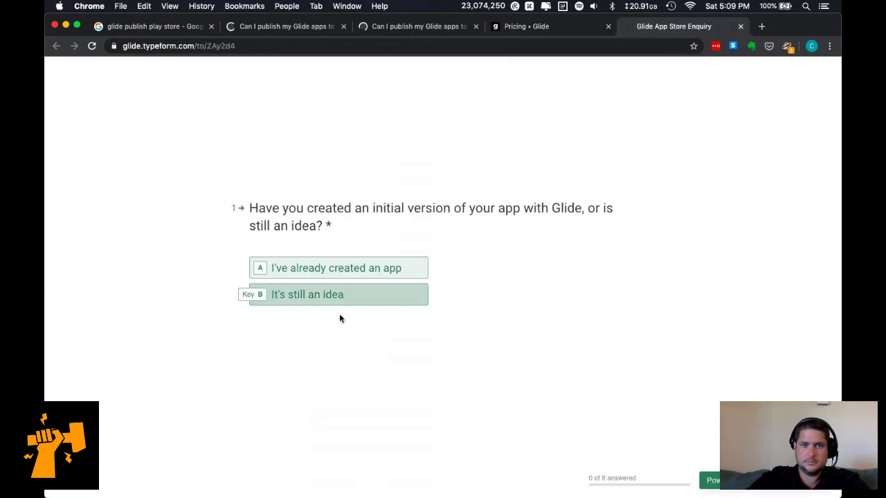
Answer 'I've already created an app' and start describing it as 'An audiobook app'.
{"action": "left_click", "coordinate": [357, 269]}
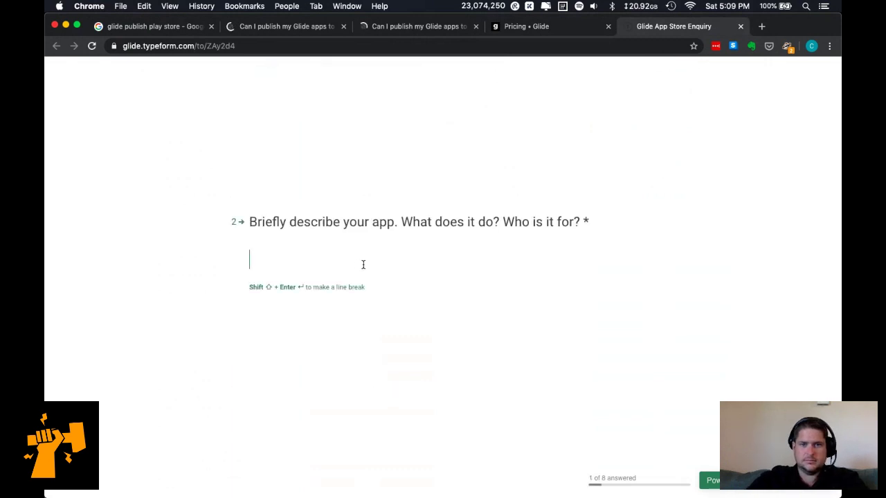
{"action": "type", "text": "I"}
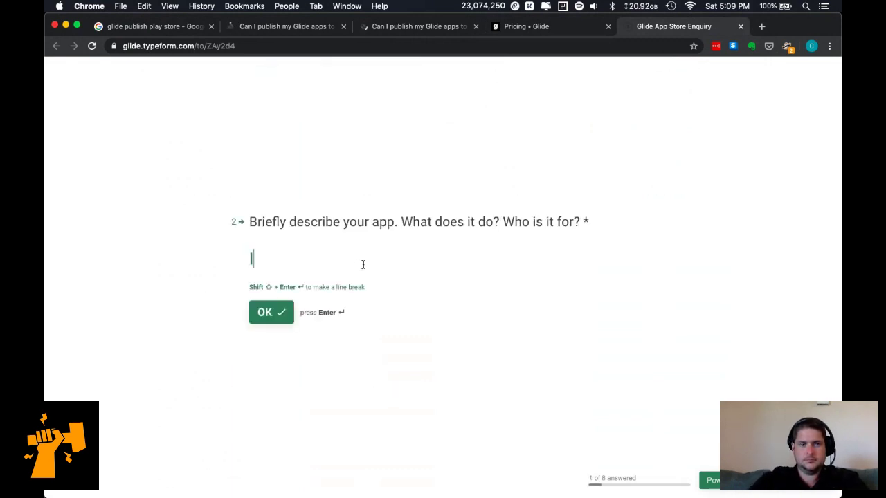
{"action": "key", "text": "super+z"}
{"action": "type", "text": "An aud"}
{"action": "key", "text": "BackSpace"}
{"action": "key", "text": "BackSpace"}
{"action": "key", "text": "BackSpace"}
{"action": "key", "text": "BackSpace"}
{"action": "type", "text": "audibook app"}
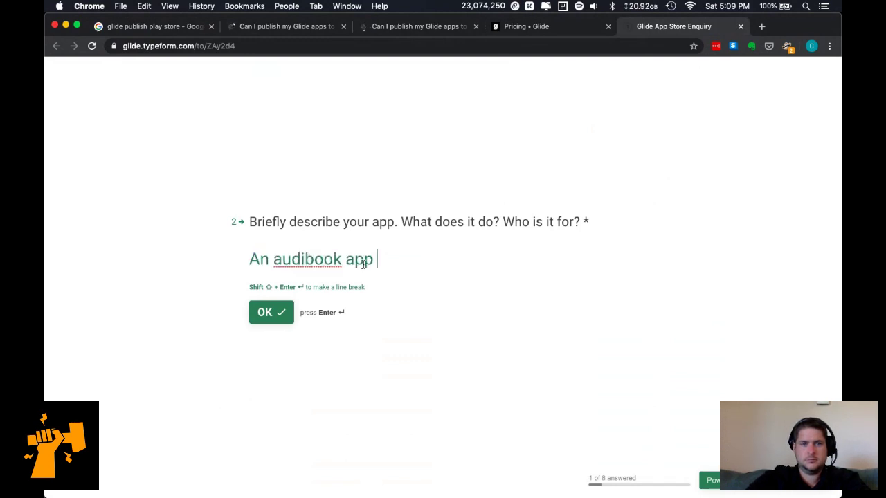
{"action": "left_click", "coordinate": [306, 259]}
{"action": "type", "text": "obook app"}
{"action": "key", "text": "super+Right"}
Finish with 'of classic literature read by artificial intelligence (ironic, right?)' and continue to question 3.
{"action": "type", "text": "of classica"}
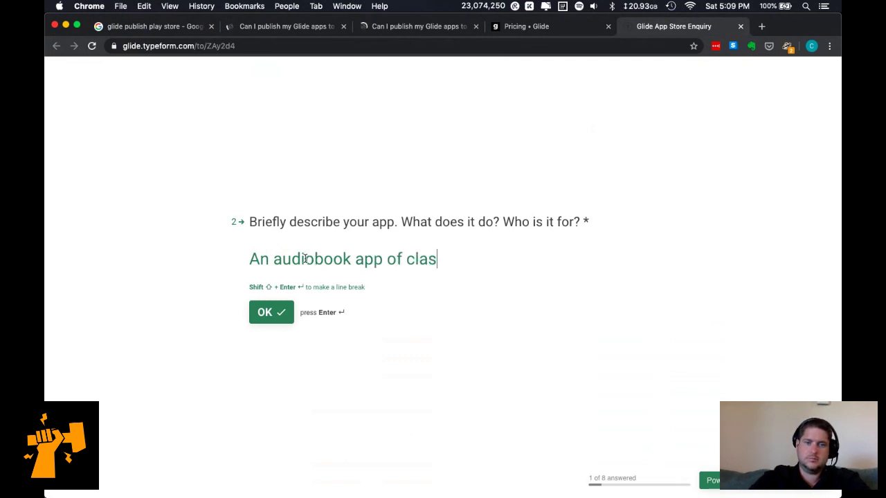
{"action": "key", "text": "BackSpace"}
{"action": "key", "text": "BackSpace"}
{"action": "type", "text": "litera"}
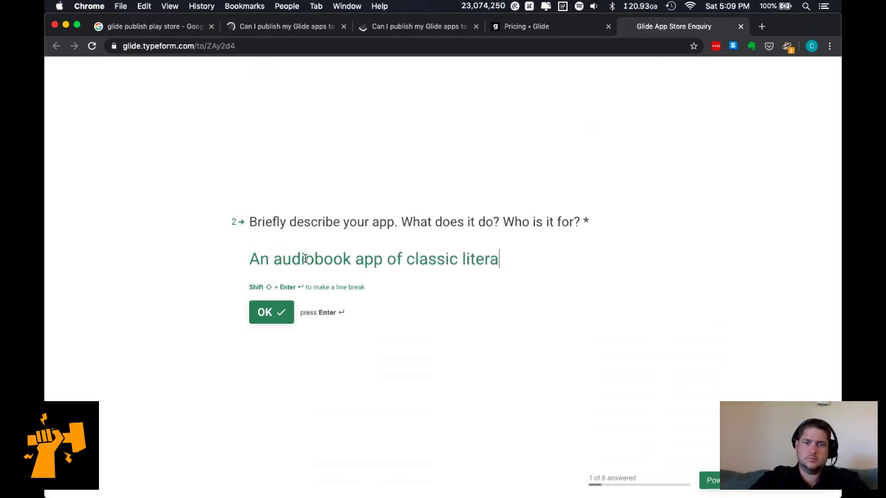
{"action": "type", "text": "ture read by artifici"}
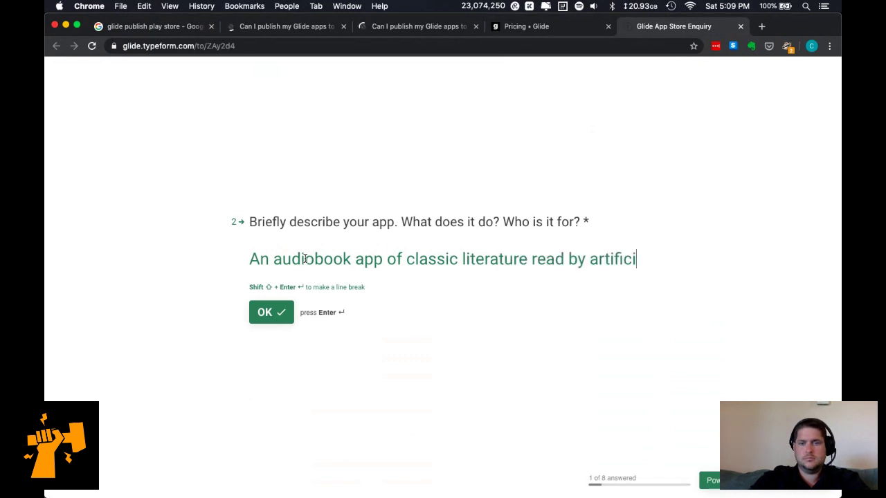
{"action": "type", "text": "al intelligencec (or"}
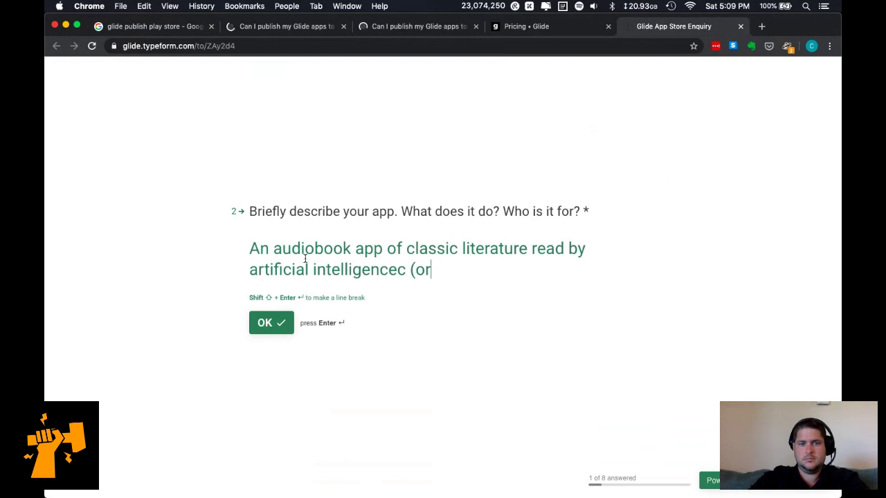
{"action": "type", "text": "nic, right?)"}
{"action": "left_click_drag", "start_coordinate": [311, 270], "coordinate": [420, 317]}
{"action": "type", "text": "int"}
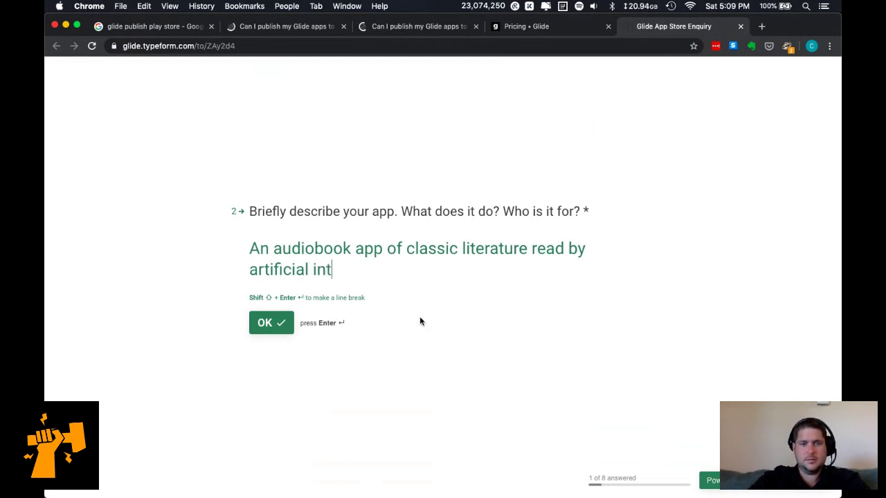
{"action": "type", "text": "elligence (ir"}
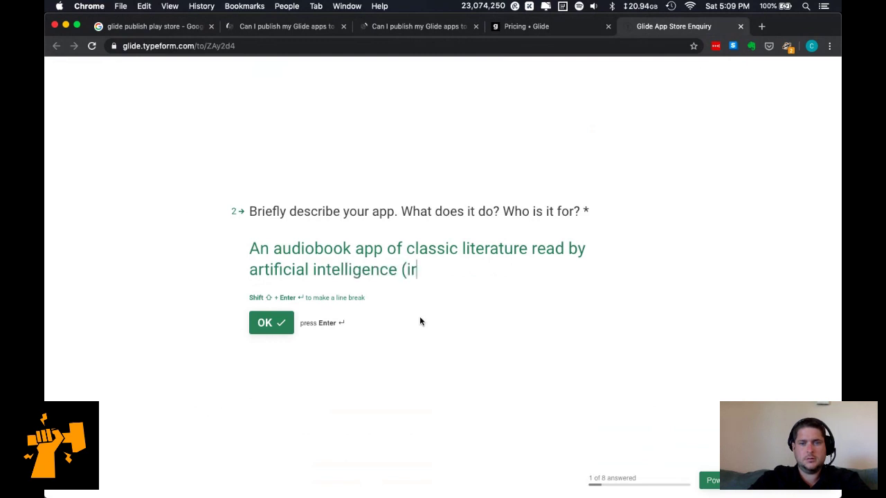
{"action": "type", "text": "onic, right?)"}
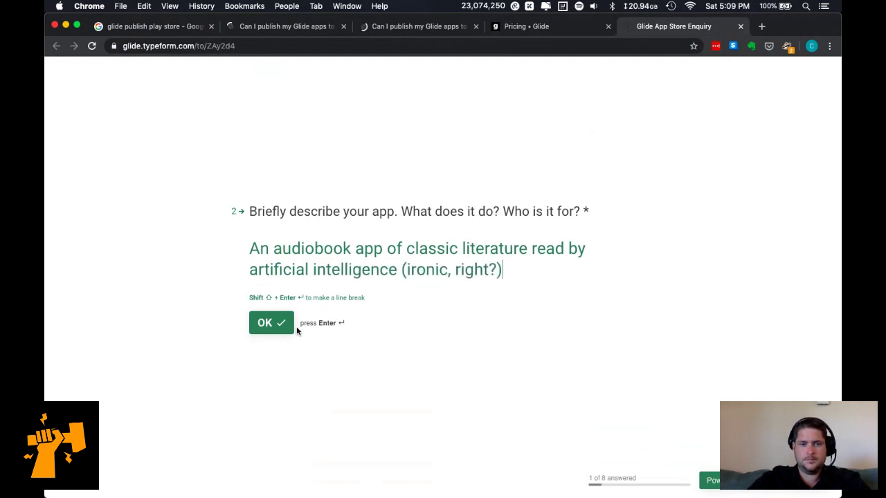
{"action": "left_click", "coordinate": [272, 323]}
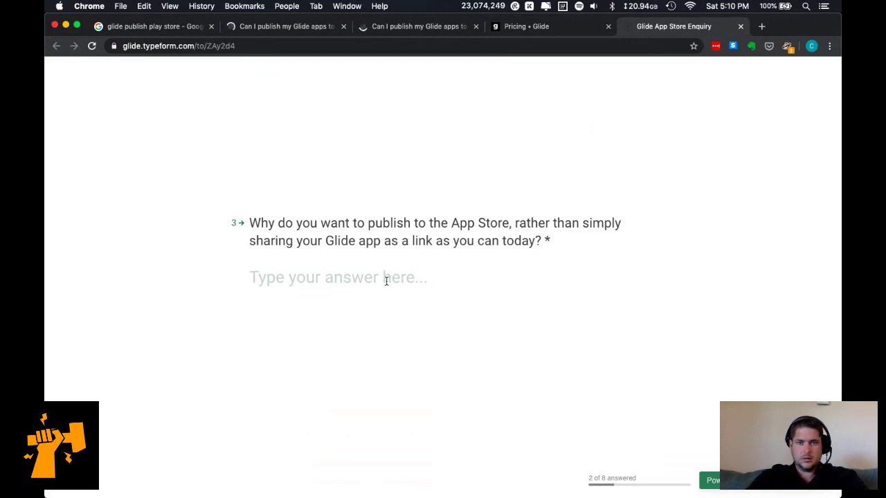
Replace the draft answer with 'Discoverability. Caching? Official-ness.' and move to the user-count question.
{"action": "type", "text": "Bei"}
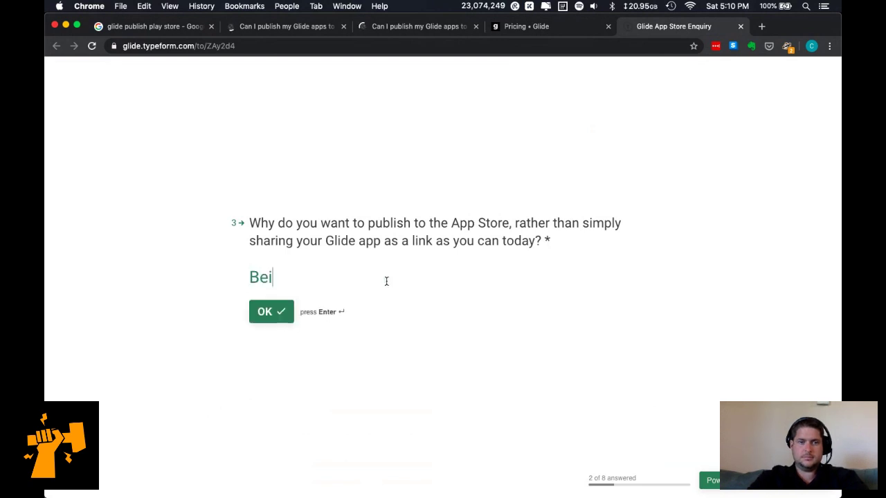
{"action": "type", "text": "ng found"}
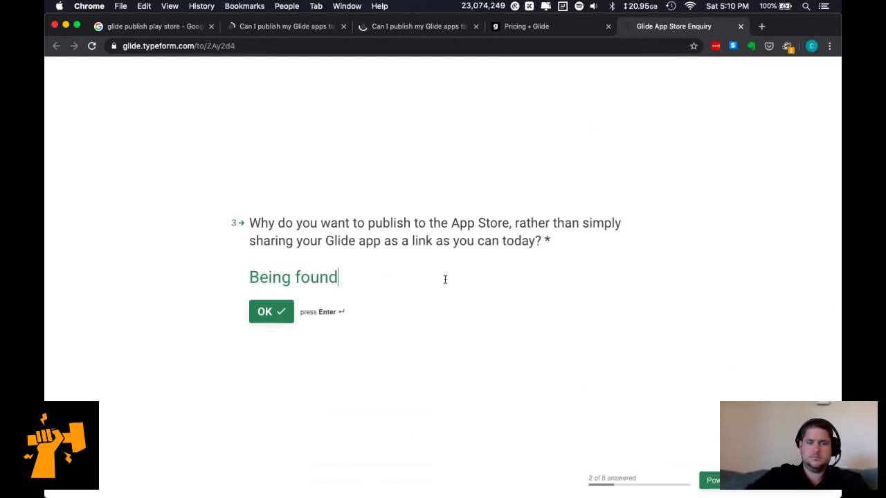
{"action": "key", "text": "super+a"}
{"action": "type", "text": "Dis"}
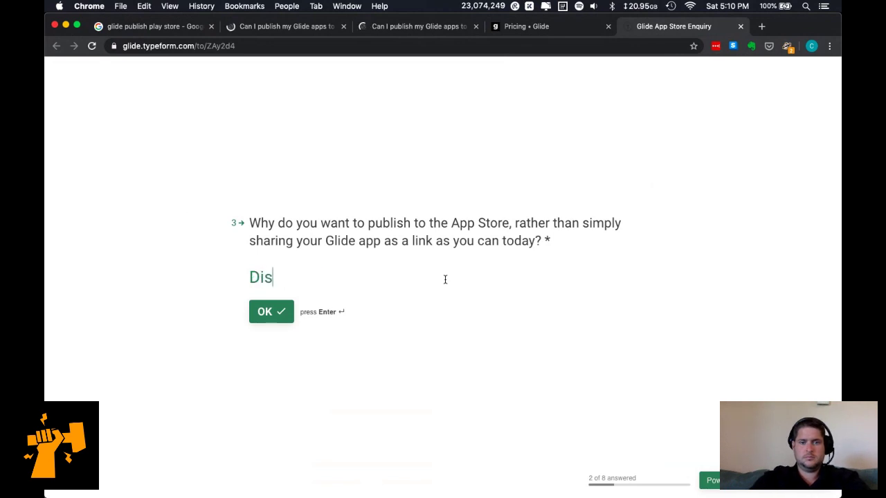
{"action": "type", "text": "coverability"}
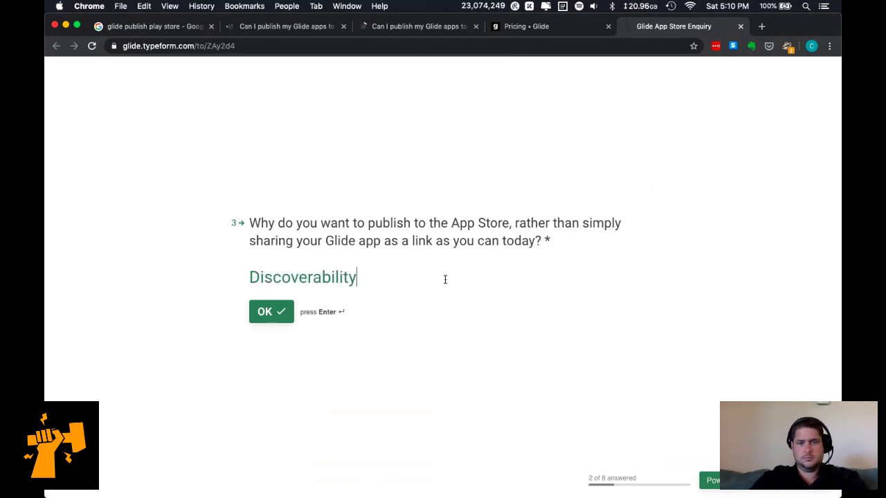
{"action": "type", "text": ". Ca"}
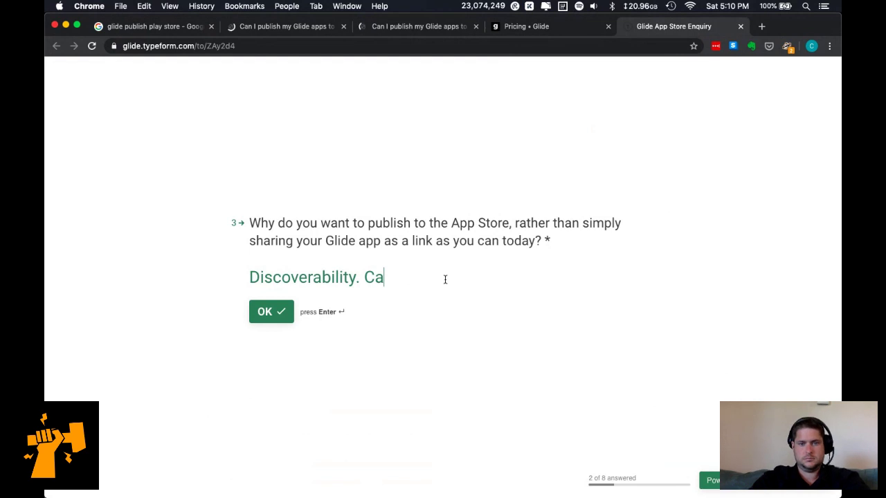
{"action": "type", "text": "ching?"}
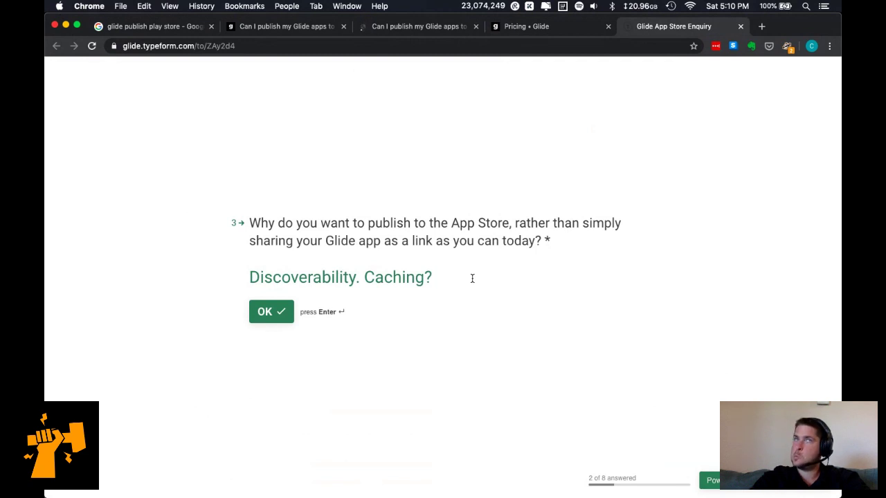
{"action": "type", "text": " Offici"}
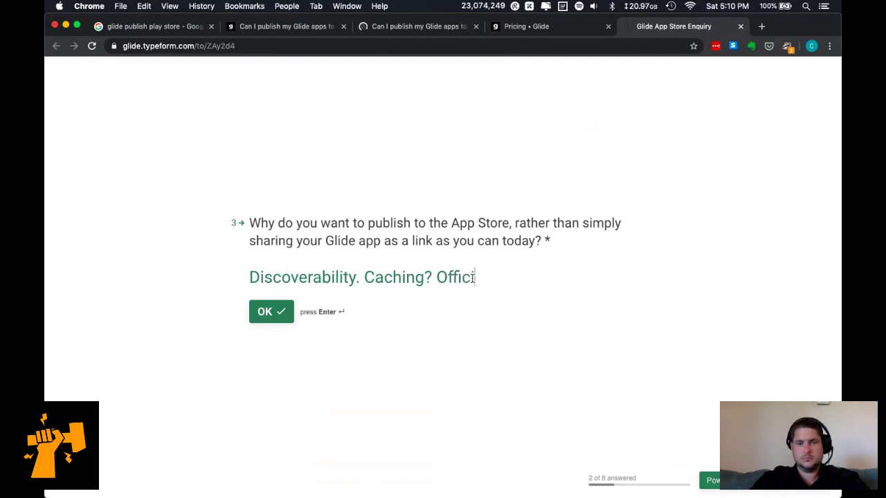
{"action": "type", "text": "al-ness."}
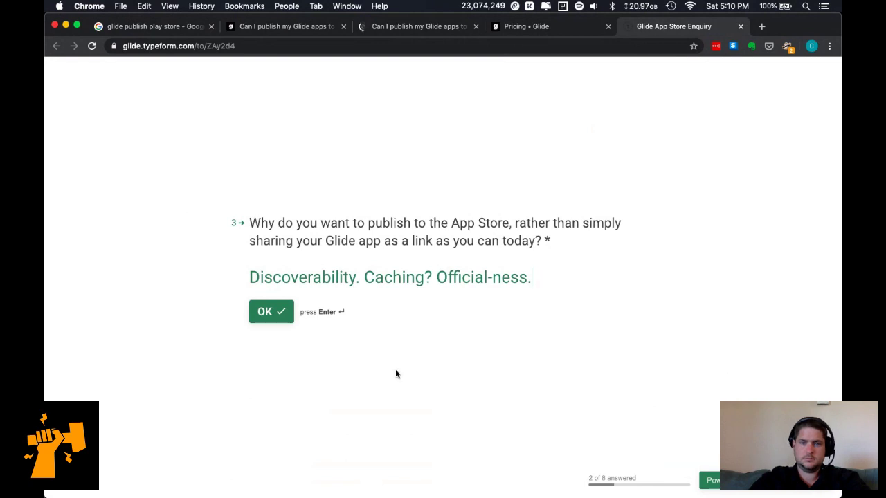
{"action": "left_click", "coordinate": [275, 314]}
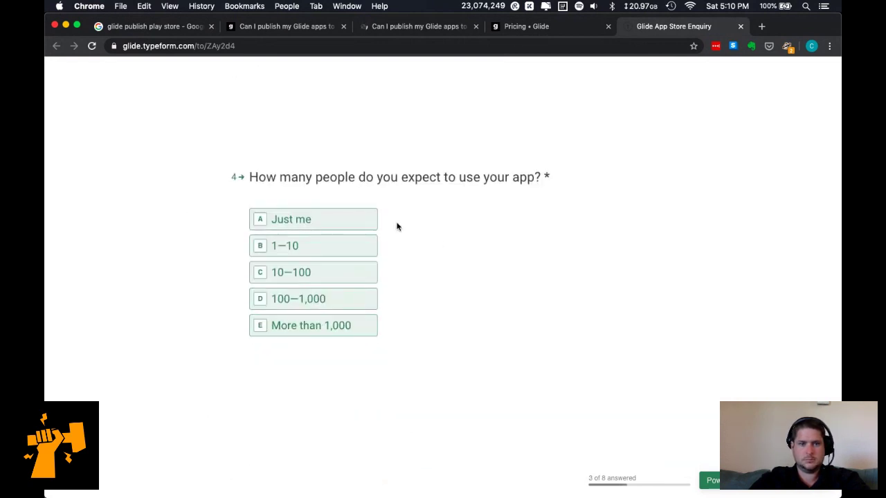
Answer More than 1,000 users, anyone can use it, and Yes to fees, then open the Review Guidelines.
{"action": "left_click", "coordinate": [348, 326]}
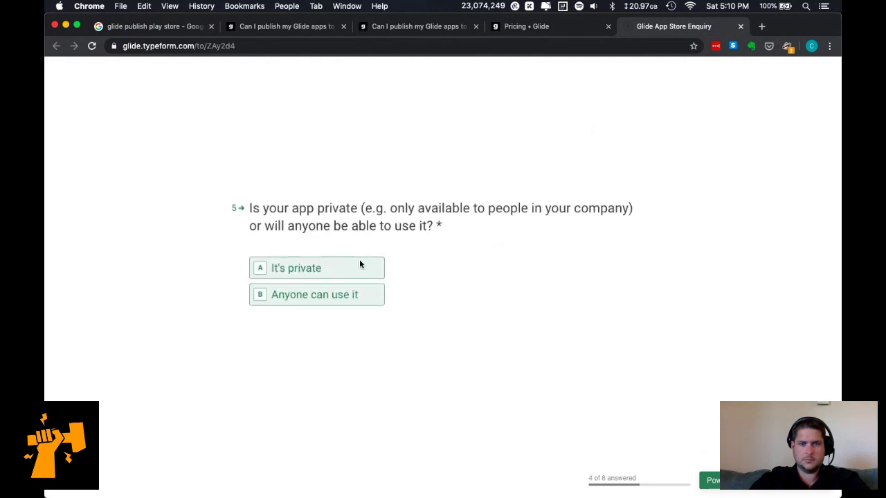
{"action": "left_click", "coordinate": [356, 299]}
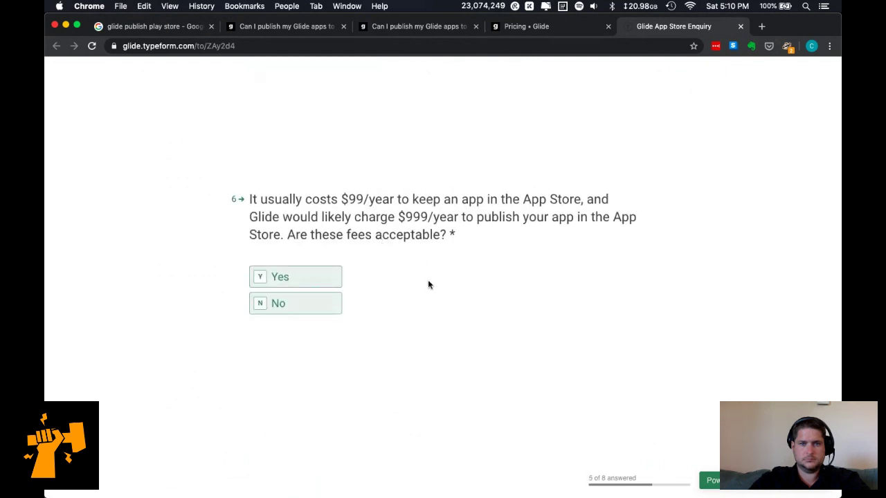
{"action": "left_click", "coordinate": [311, 280]}
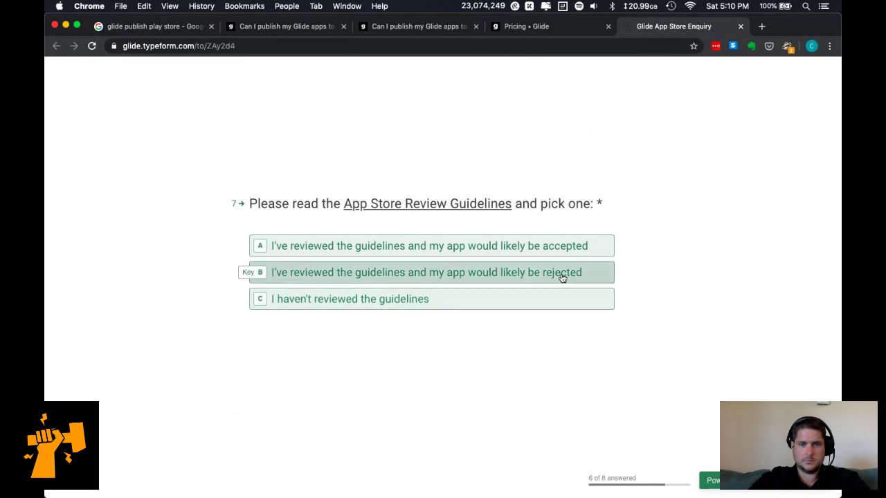
{"action": "left_click", "coordinate": [473, 212]}
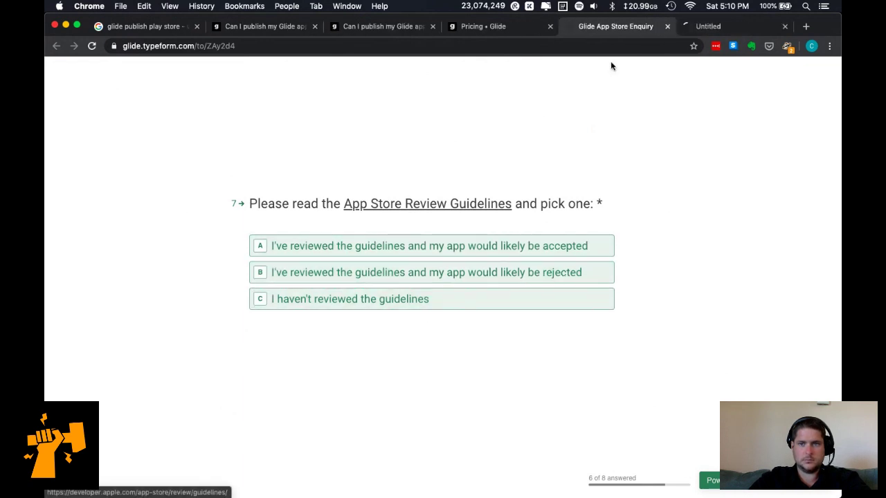
{"action": "left_click", "coordinate": [699, 27]}
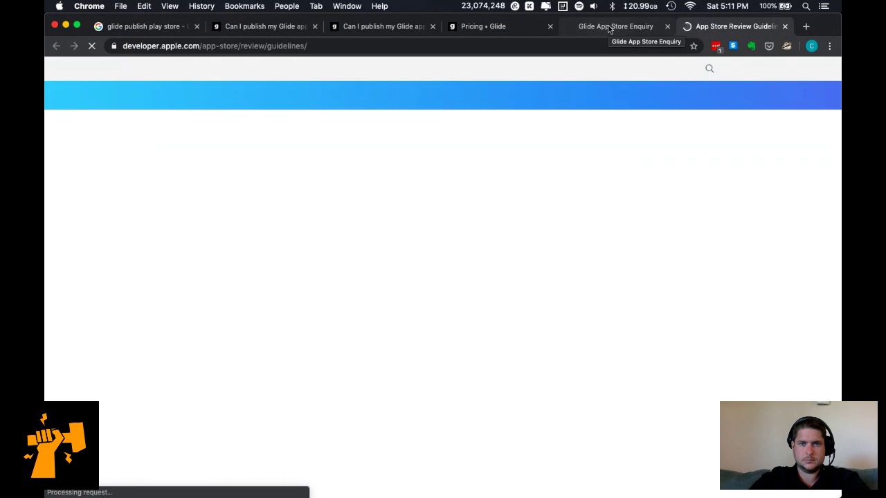
Scroll through the App Store Review Guidelines down to section 3.1.2 Subscriptions.
{"action": "scroll", "coordinate": [629, 434], "scroll_direction": "down", "scroll_amount": 3}
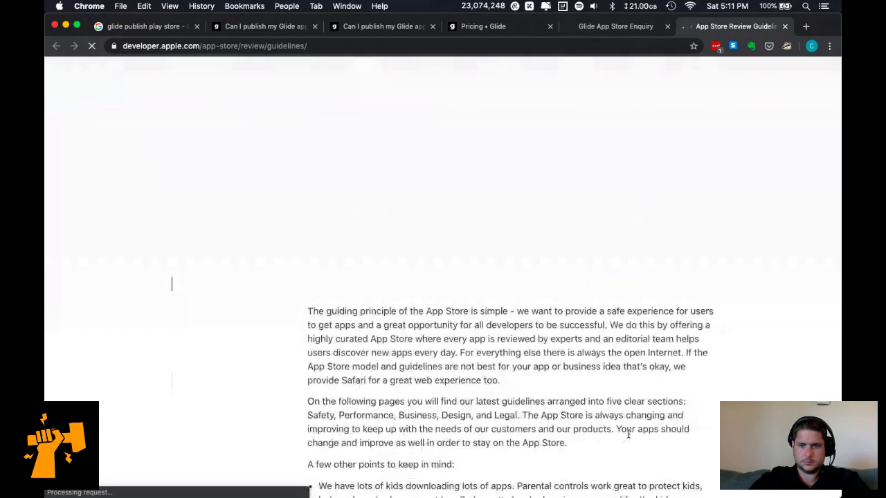
{"action": "scroll", "coordinate": [628, 434], "scroll_direction": "down", "scroll_amount": 2}
{"action": "scroll", "coordinate": [629, 434], "scroll_direction": "down", "scroll_amount": 7}
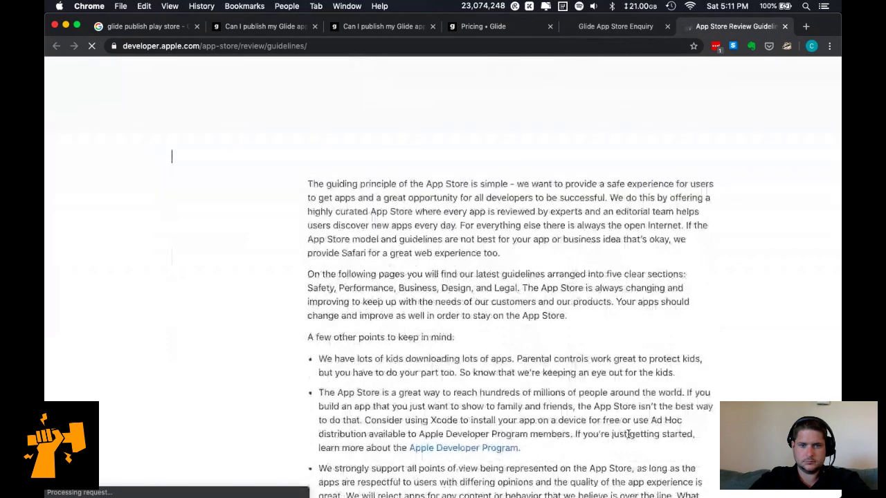
{"action": "scroll", "coordinate": [630, 436], "scroll_direction": "down", "scroll_amount": 1}
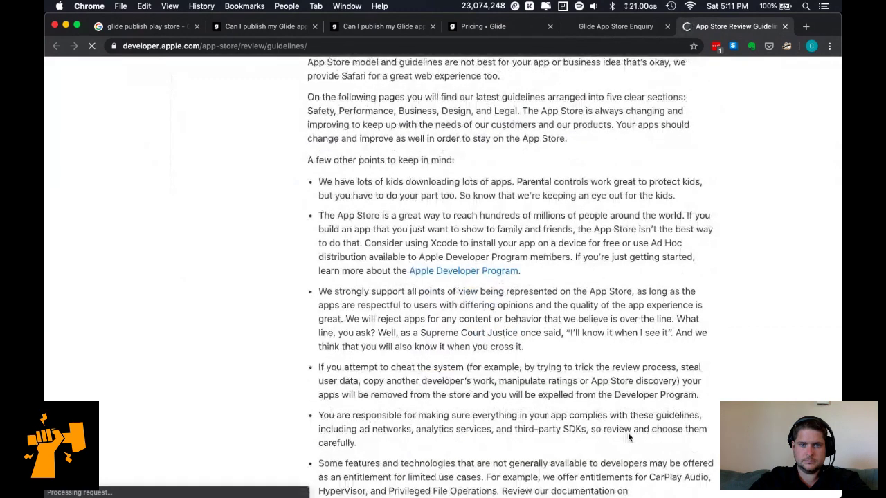
{"action": "scroll", "coordinate": [628, 432], "scroll_direction": "down", "scroll_amount": 1}
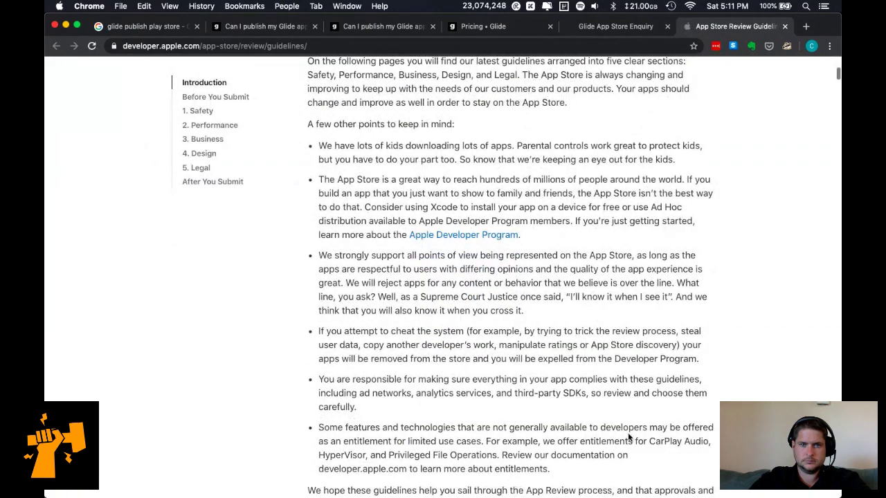
{"action": "scroll", "coordinate": [628, 435], "scroll_direction": "down", "scroll_amount": 2}
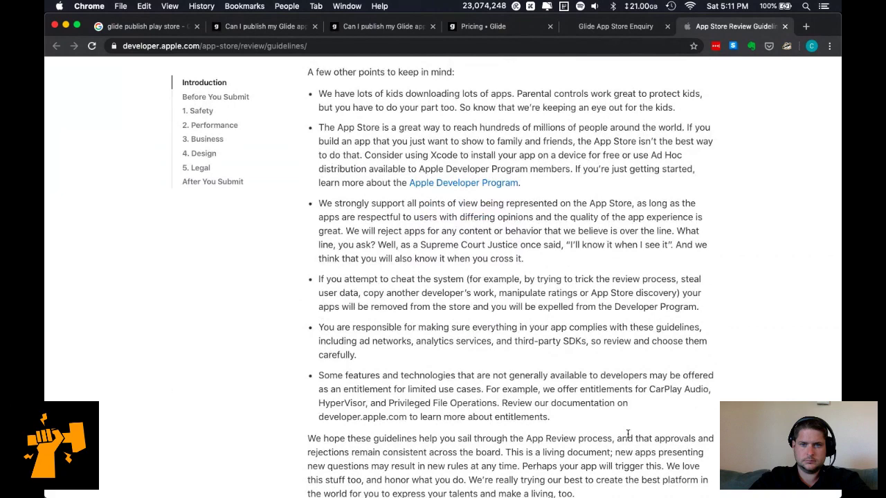
{"action": "scroll", "coordinate": [628, 434], "scroll_direction": "down", "scroll_amount": 1}
{"action": "scroll", "coordinate": [628, 434], "scroll_direction": "down", "scroll_amount": 1}
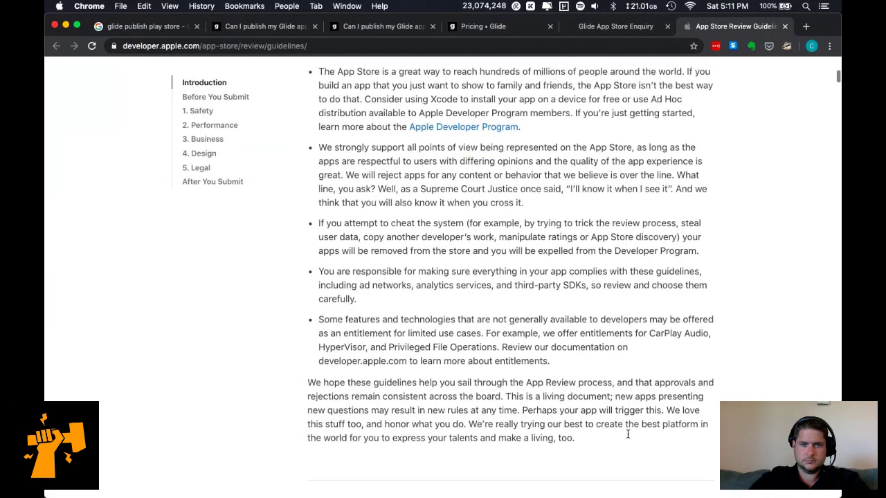
{"action": "scroll", "coordinate": [628, 436], "scroll_direction": "down", "scroll_amount": 10}
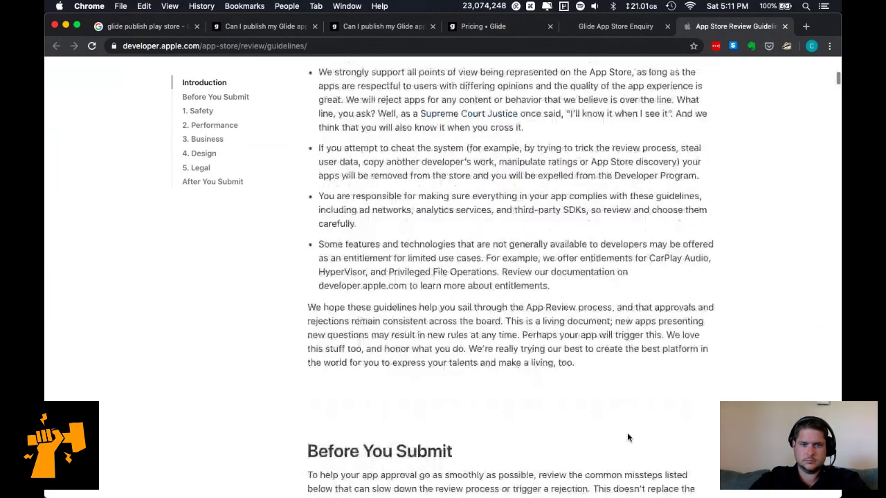
{"action": "scroll", "coordinate": [628, 437], "scroll_direction": "down", "scroll_amount": 4}
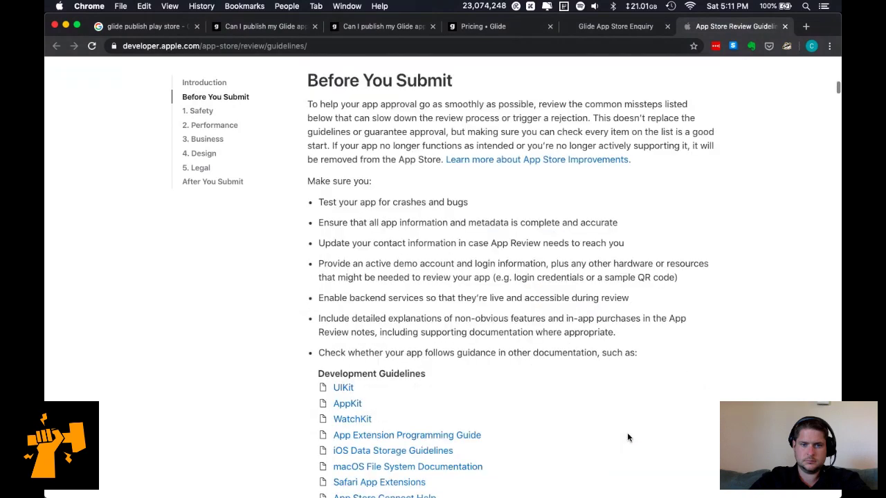
{"action": "scroll", "coordinate": [627, 432], "scroll_direction": "down", "scroll_amount": 16}
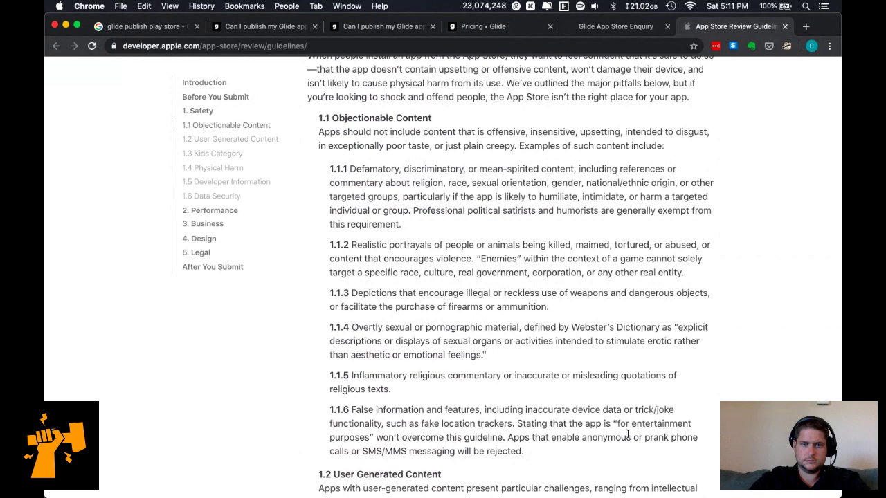
{"action": "scroll", "coordinate": [628, 434], "scroll_direction": "down", "scroll_amount": 1}
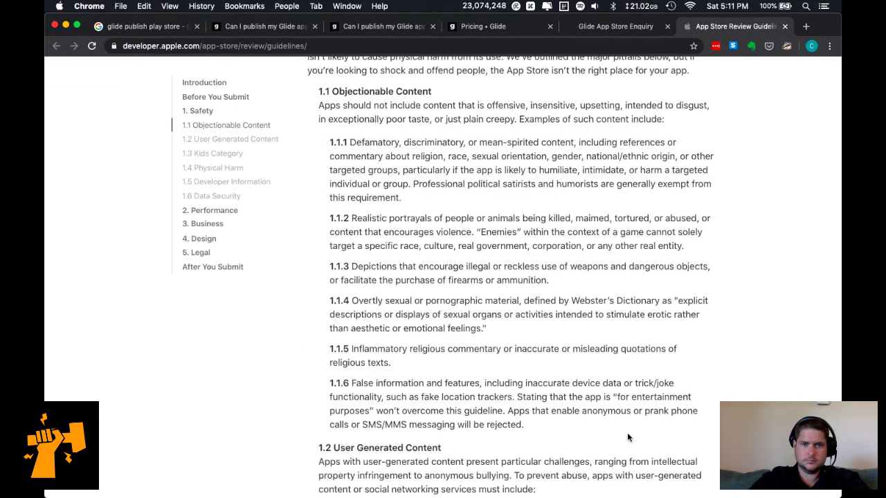
{"action": "scroll", "coordinate": [627, 433], "scroll_direction": "down", "scroll_amount": 6}
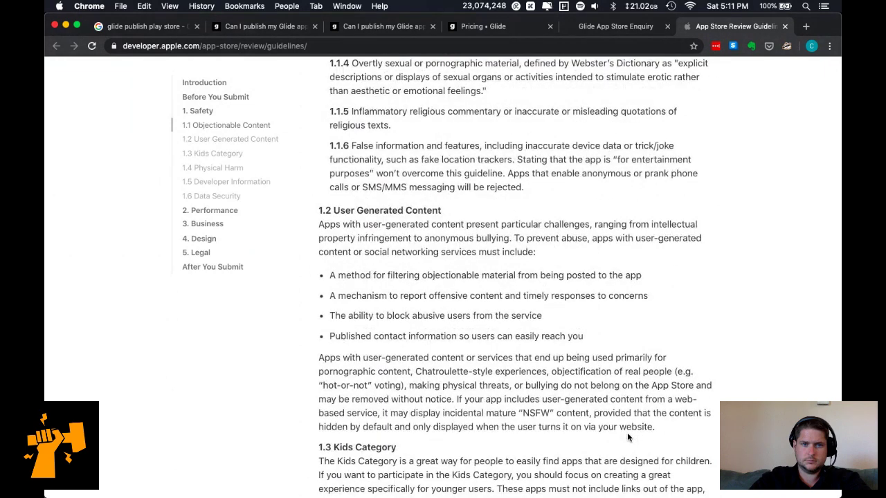
{"action": "scroll", "coordinate": [627, 433], "scroll_direction": "down", "scroll_amount": 3}
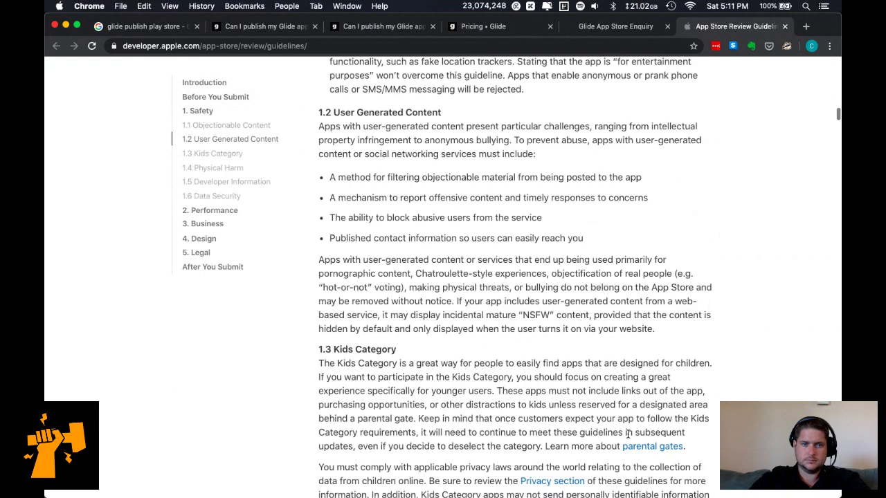
{"action": "scroll", "coordinate": [627, 433], "scroll_direction": "down", "scroll_amount": 20}
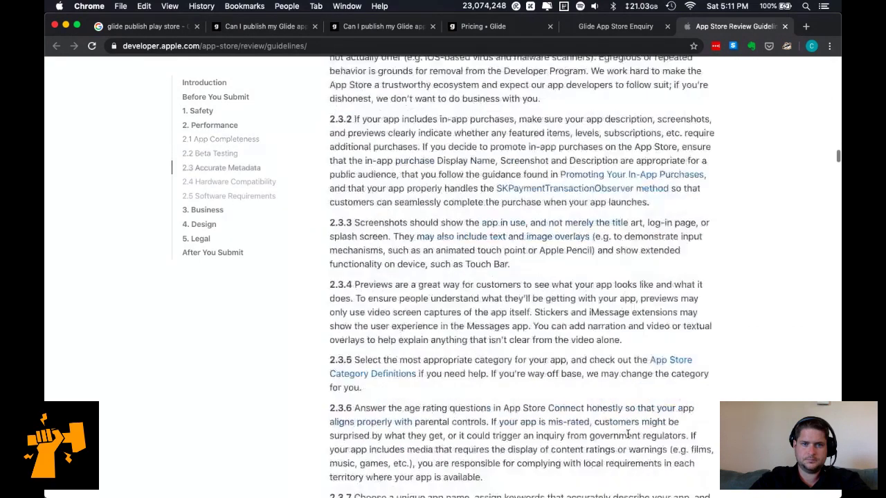
{"action": "scroll", "coordinate": [627, 433], "scroll_direction": "down", "scroll_amount": 20}
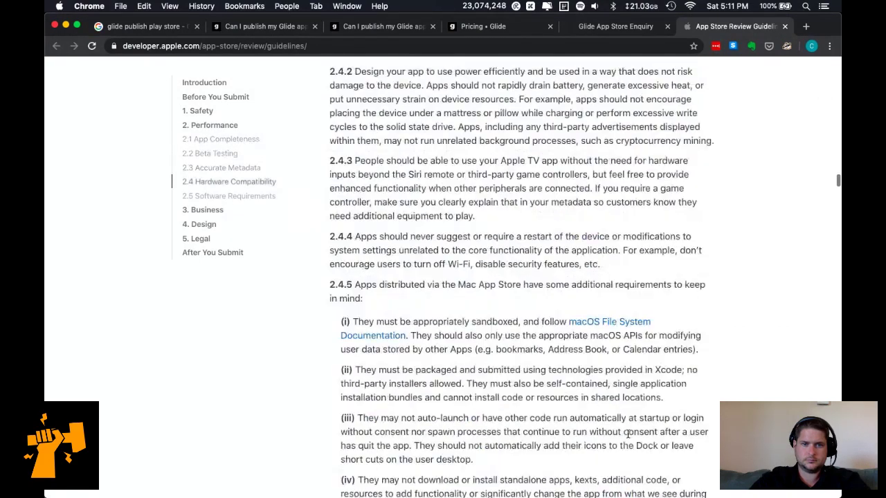
{"action": "scroll", "coordinate": [628, 438], "scroll_direction": "down", "scroll_amount": 10}
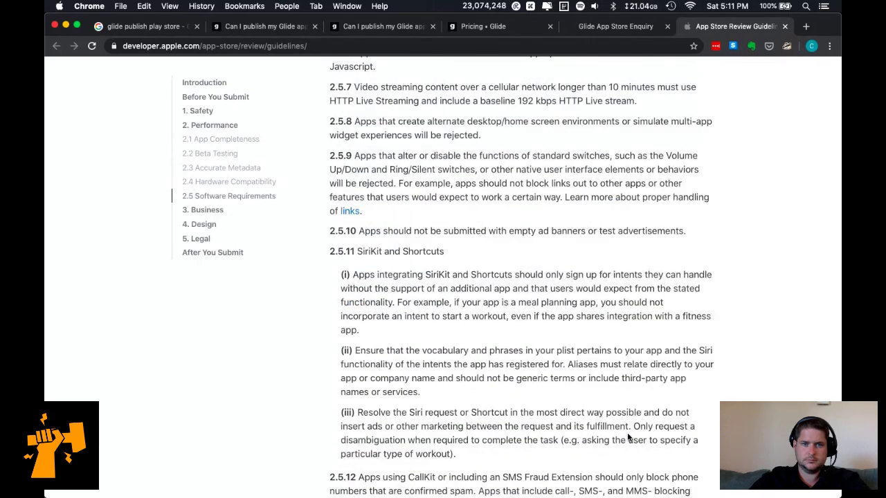
{"action": "scroll", "coordinate": [629, 438], "scroll_direction": "down", "scroll_amount": 10}
{"action": "scroll", "coordinate": [627, 432], "scroll_direction": "down", "scroll_amount": 10}
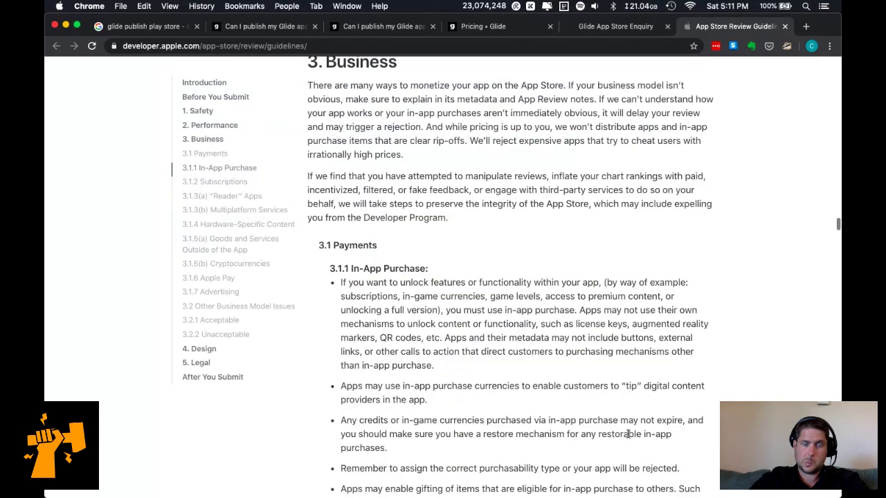
{"action": "scroll", "coordinate": [629, 434], "scroll_direction": "down", "scroll_amount": 5}
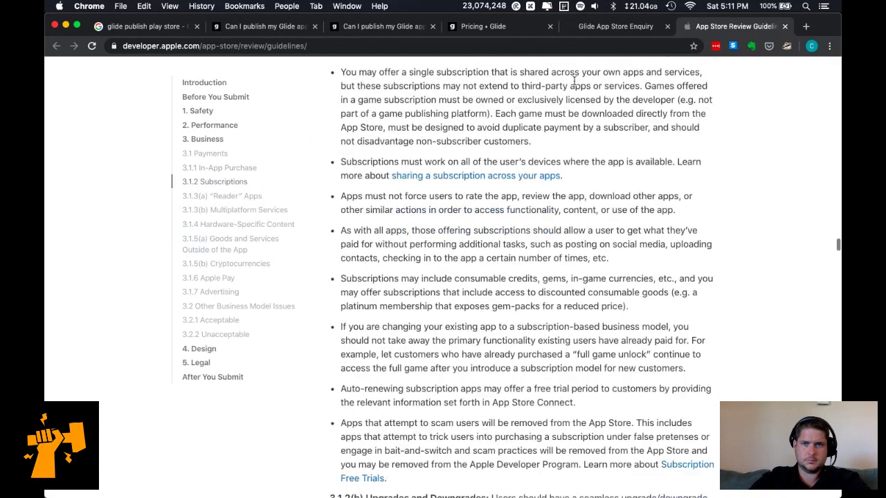
Answer that the app would likely be accepted, enter your e-mail, submit, and close both tabs.
{"action": "left_click", "coordinate": [609, 26]}
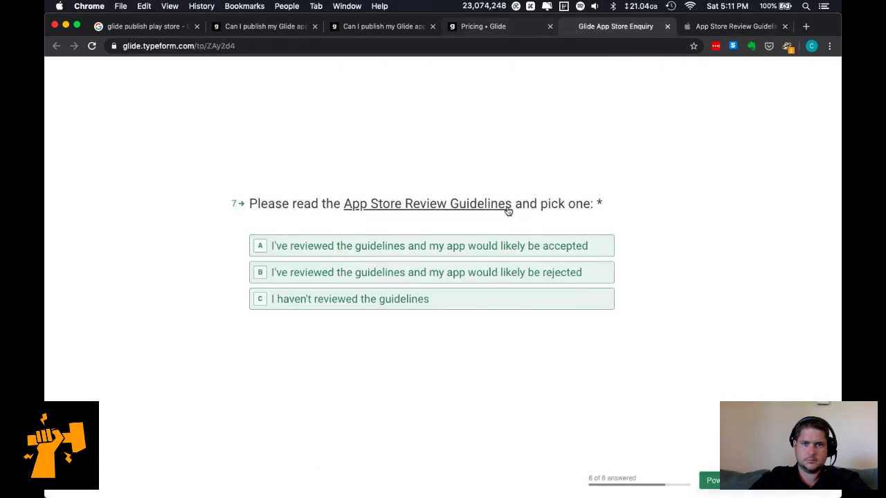
{"action": "left_click", "coordinate": [511, 248]}
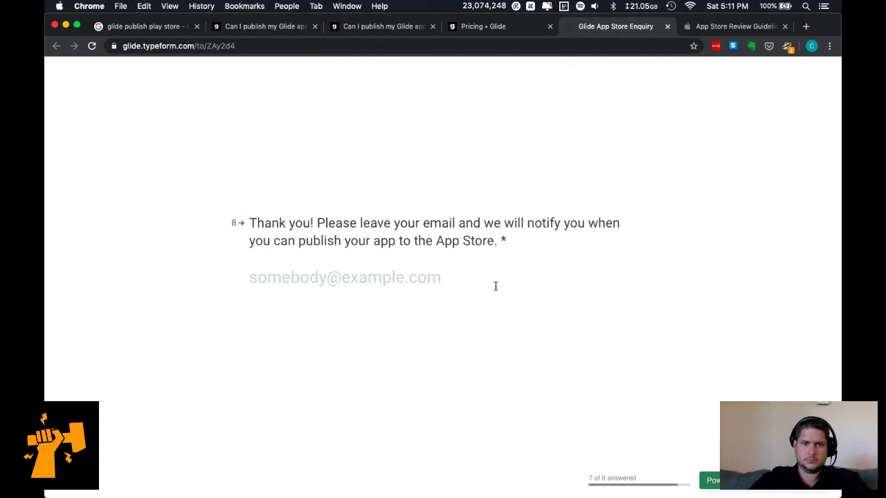
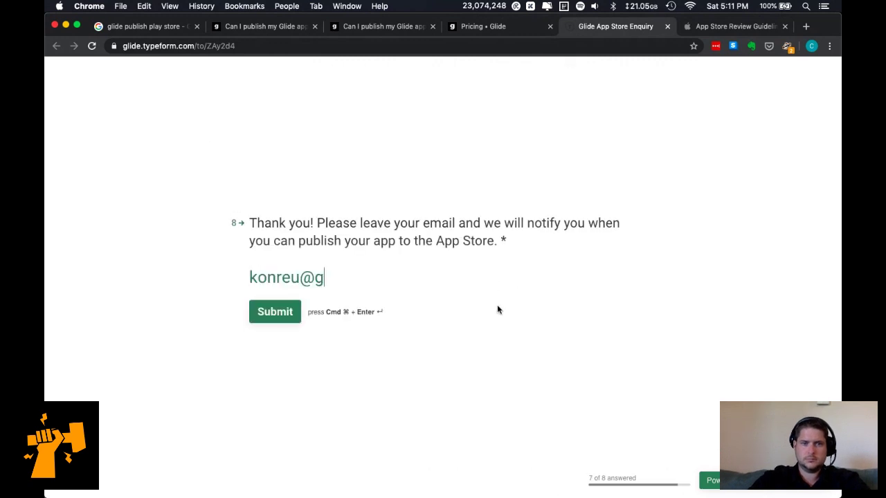
{"action": "left_click", "coordinate": [267, 315]}
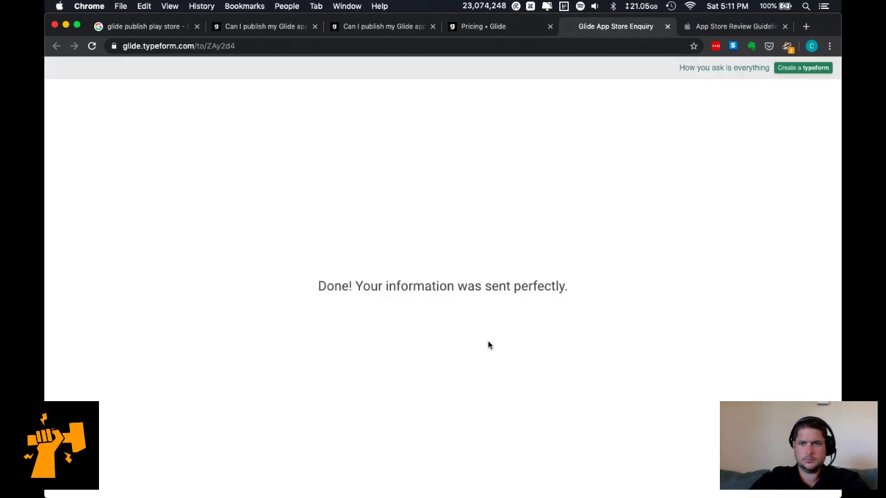
{"action": "middle_click", "coordinate": [583, 28]}
{"action": "key", "text": "super+w"}
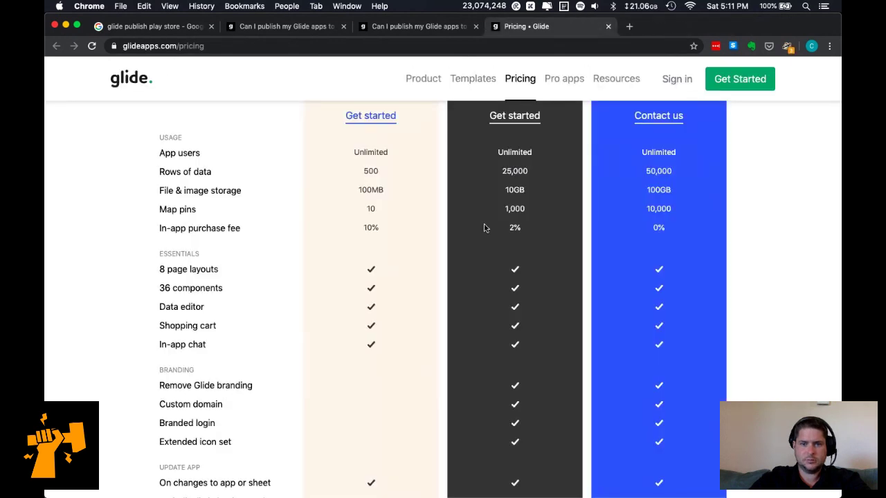
Scroll through Glide's plan comparison table on the pricing page.
{"action": "scroll", "coordinate": [526, 349], "scroll_direction": "down", "scroll_amount": 1}
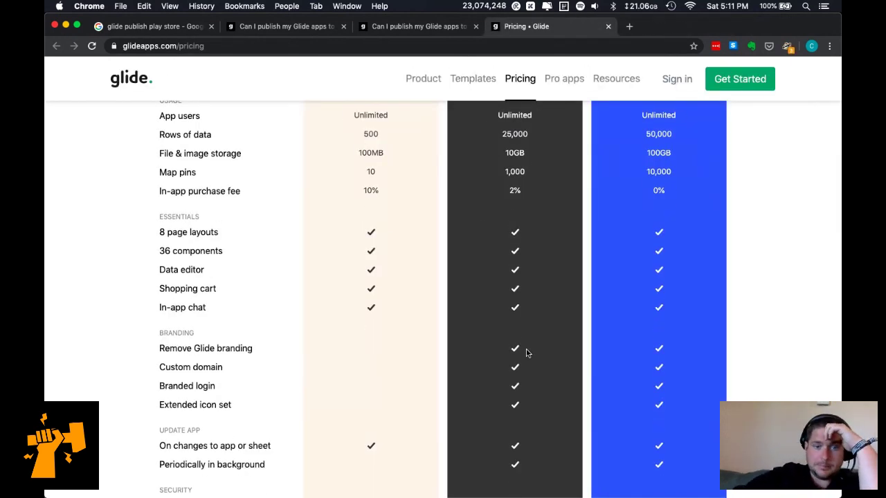
{"action": "scroll", "coordinate": [526, 353], "scroll_direction": "up", "scroll_amount": 1}
{"action": "scroll", "coordinate": [526, 353], "scroll_direction": "up", "scroll_amount": 3}
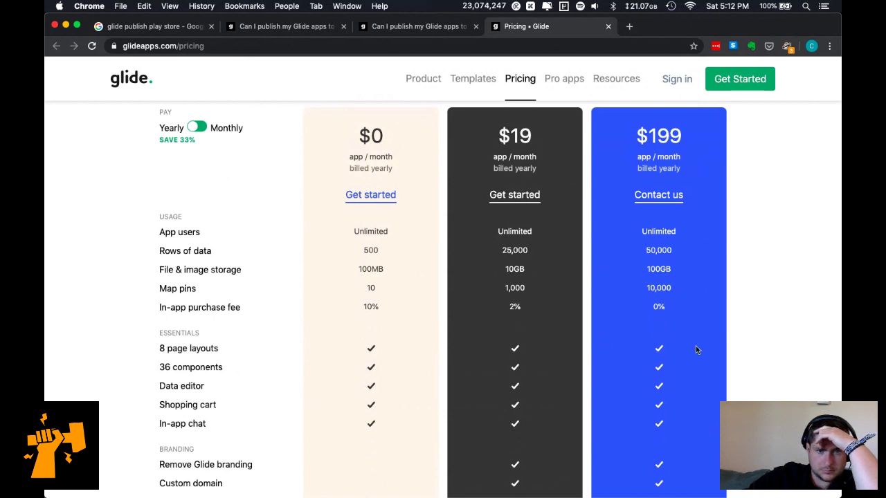
{"action": "scroll", "coordinate": [696, 350], "scroll_direction": "down", "scroll_amount": 1}
{"action": "scroll", "coordinate": [696, 350], "scroll_direction": "down", "scroll_amount": 3}
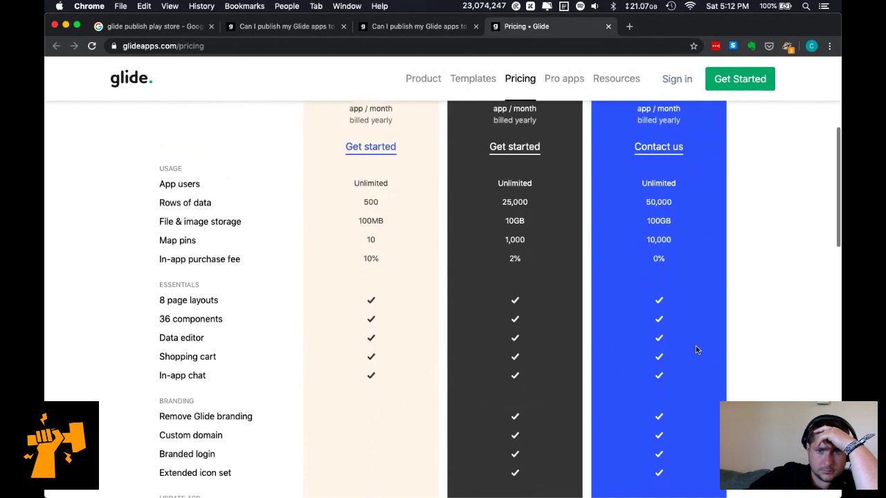
{"action": "scroll", "coordinate": [697, 349], "scroll_direction": "down", "scroll_amount": 1}
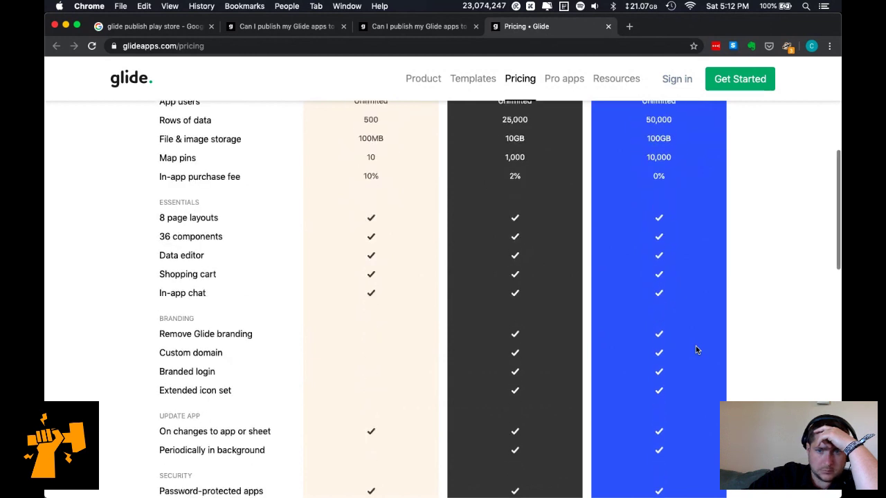
{"action": "scroll", "coordinate": [697, 349], "scroll_direction": "down", "scroll_amount": 2}
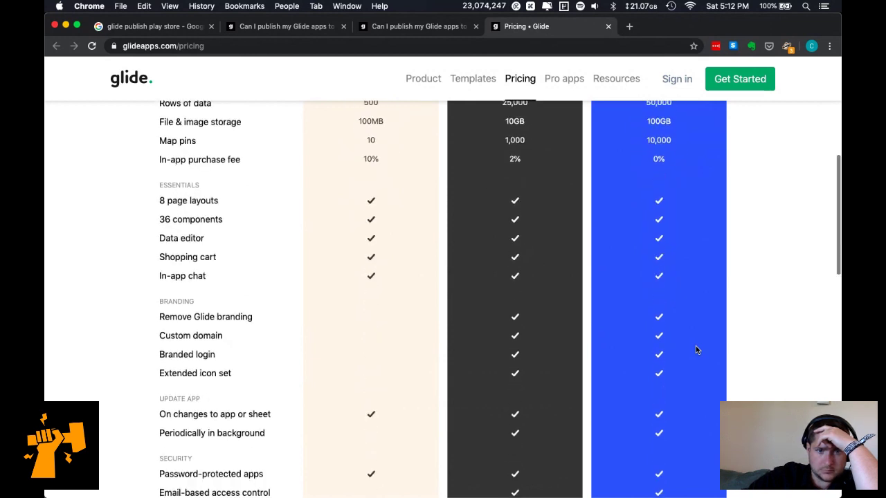
{"action": "scroll", "coordinate": [697, 350], "scroll_direction": "down", "scroll_amount": 1}
{"action": "scroll", "coordinate": [695, 346], "scroll_direction": "down", "scroll_amount": 2}
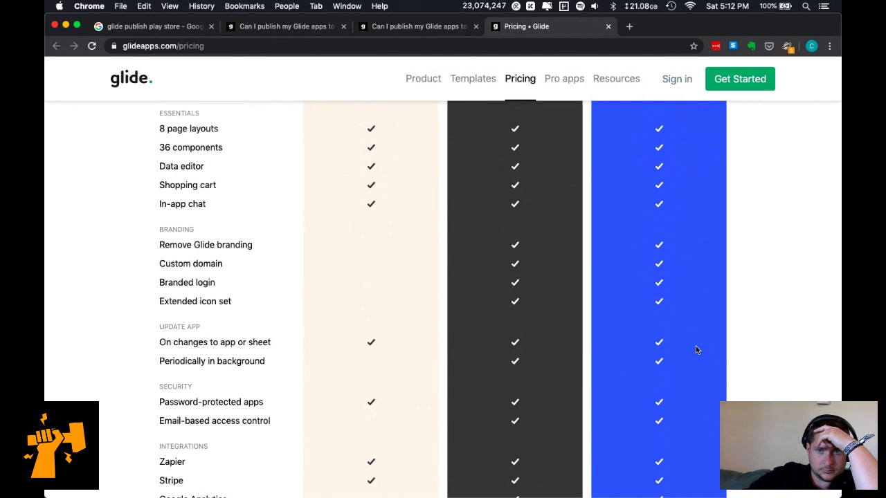
Read the pricing FAQ, jump back to the top, and show all open windows.
{"action": "scroll", "coordinate": [696, 350], "scroll_direction": "up", "scroll_amount": 6}
{"action": "scroll", "coordinate": [695, 346], "scroll_direction": "down", "scroll_amount": 5}
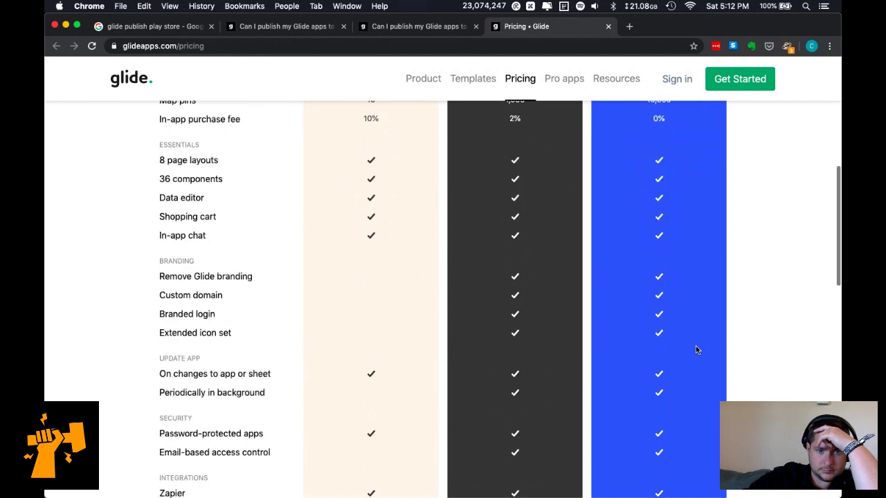
{"action": "scroll", "coordinate": [695, 346], "scroll_direction": "down", "scroll_amount": 3}
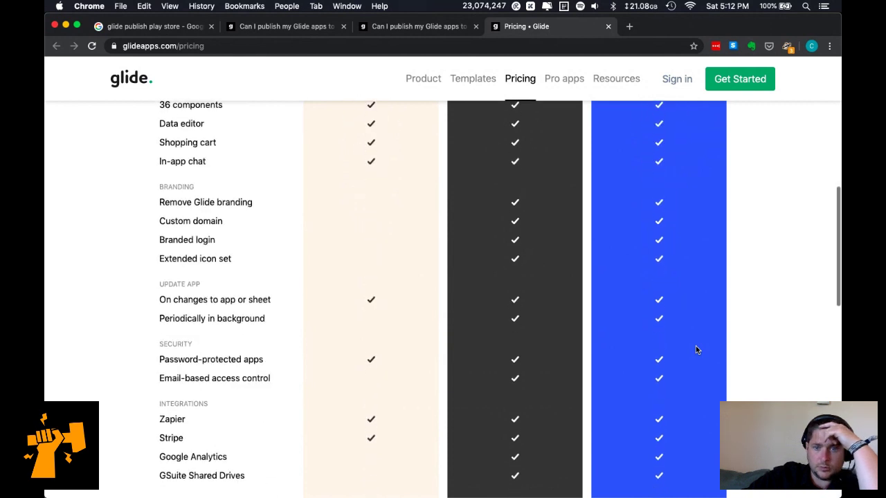
{"action": "scroll", "coordinate": [697, 350], "scroll_direction": "down", "scroll_amount": 3}
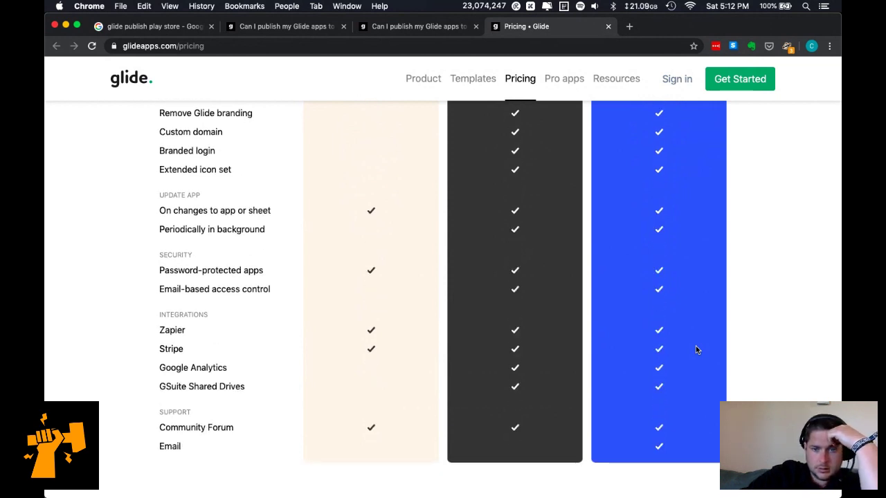
{"action": "scroll", "coordinate": [697, 350], "scroll_direction": "down", "scroll_amount": 7}
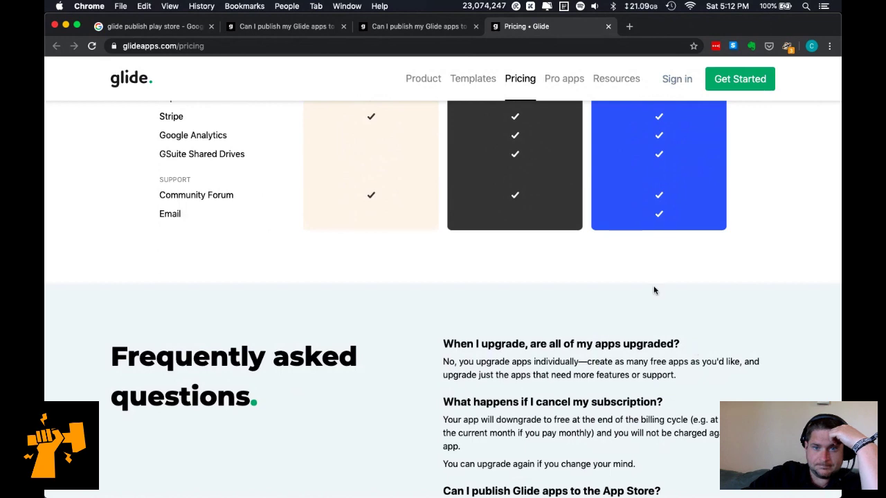
{"action": "scroll", "coordinate": [653, 286], "scroll_direction": "down", "scroll_amount": 6}
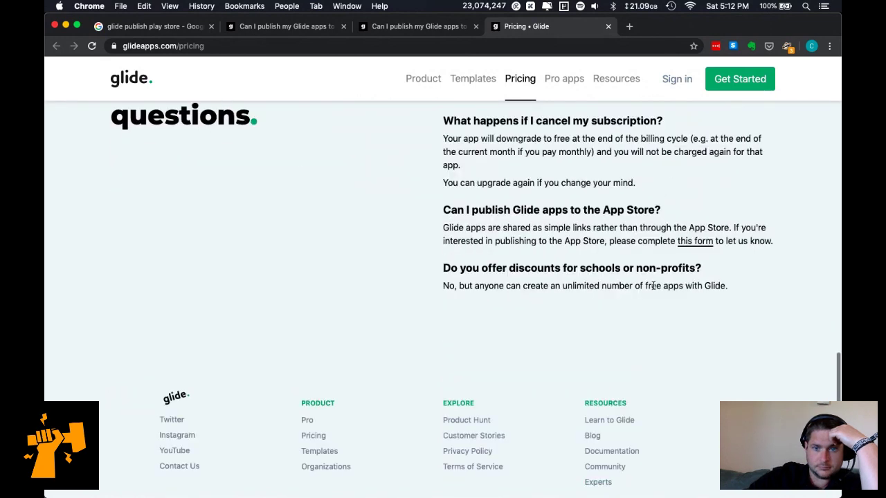
{"action": "key", "text": "Home"}
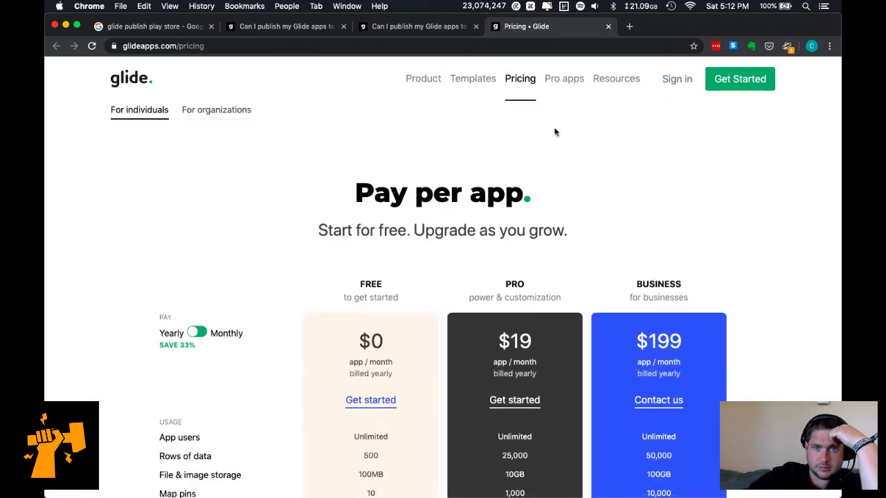
{"action": "key", "text": "ctrl+Up"}
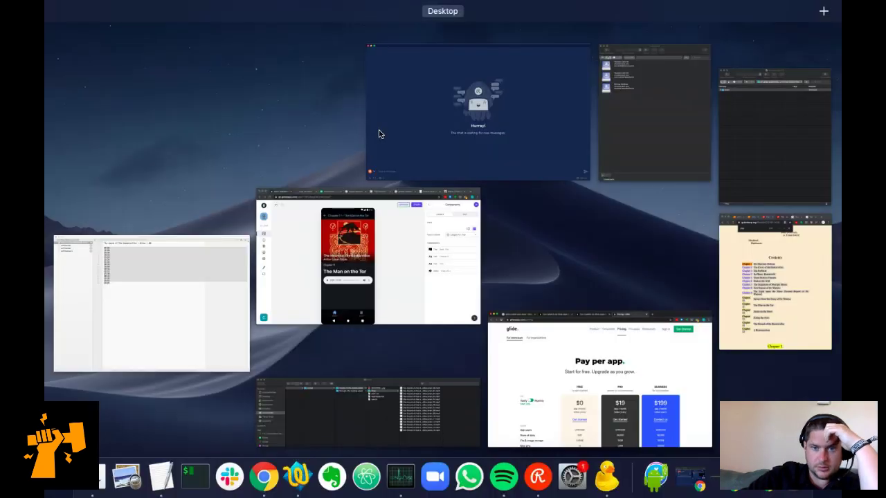
In the app's settings, preview the Light, Pure, Dark and Bold themes, settling on Bold (light).
{"action": "left_click", "coordinate": [401, 216]}
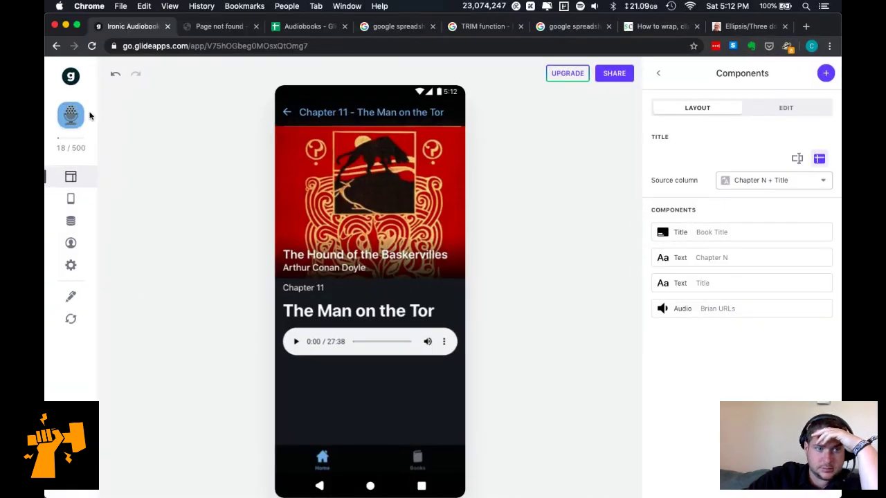
{"action": "left_click", "coordinate": [71, 264]}
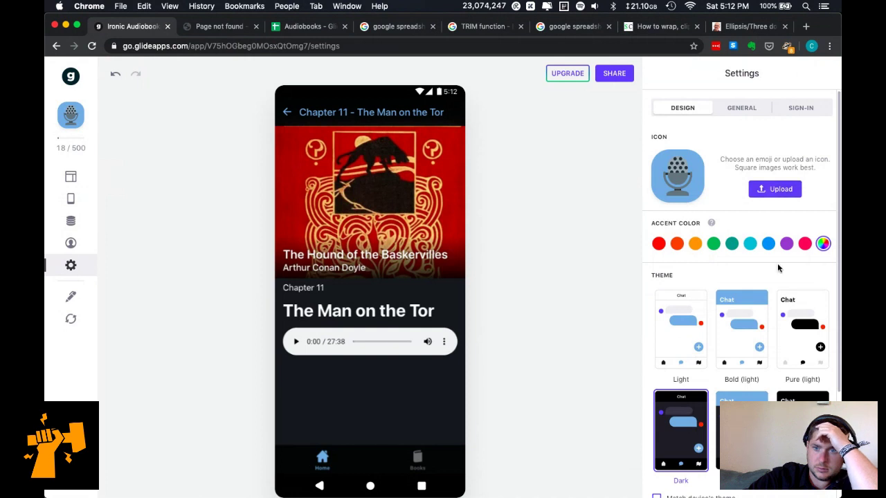
{"action": "scroll", "coordinate": [762, 289], "scroll_direction": "down", "scroll_amount": 2}
{"action": "left_click", "coordinate": [688, 287]}
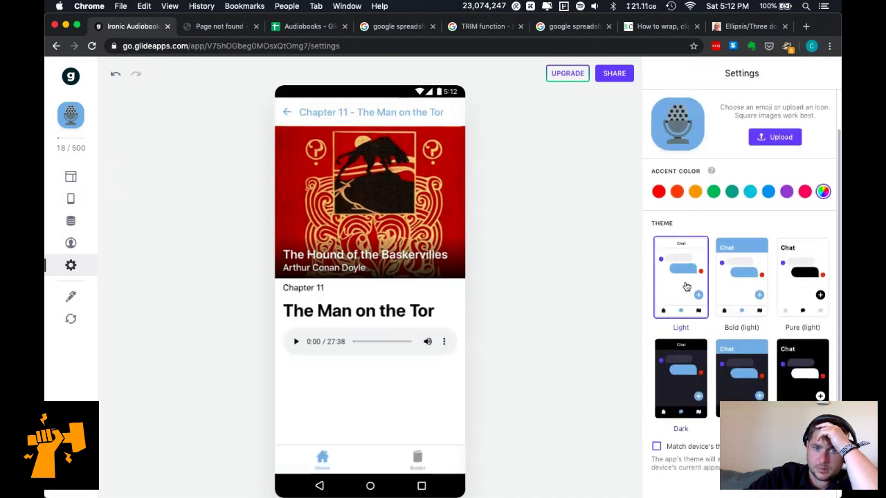
{"action": "left_click", "coordinate": [738, 293]}
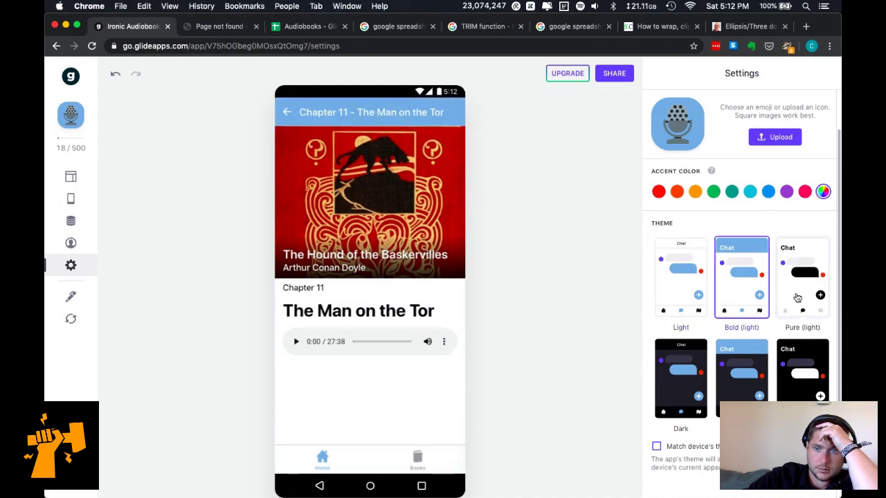
{"action": "scroll", "coordinate": [797, 297], "scroll_direction": "down", "scroll_amount": 2}
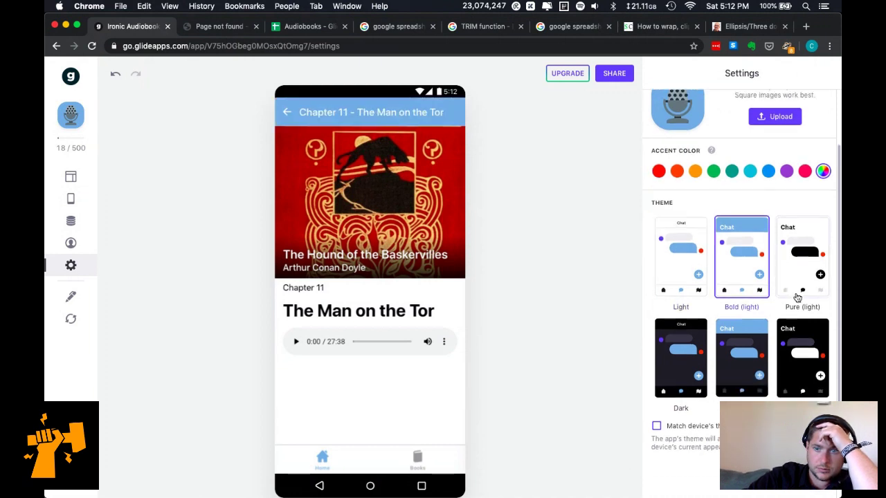
{"action": "left_click", "coordinate": [797, 246]}
{"action": "left_click", "coordinate": [745, 243]}
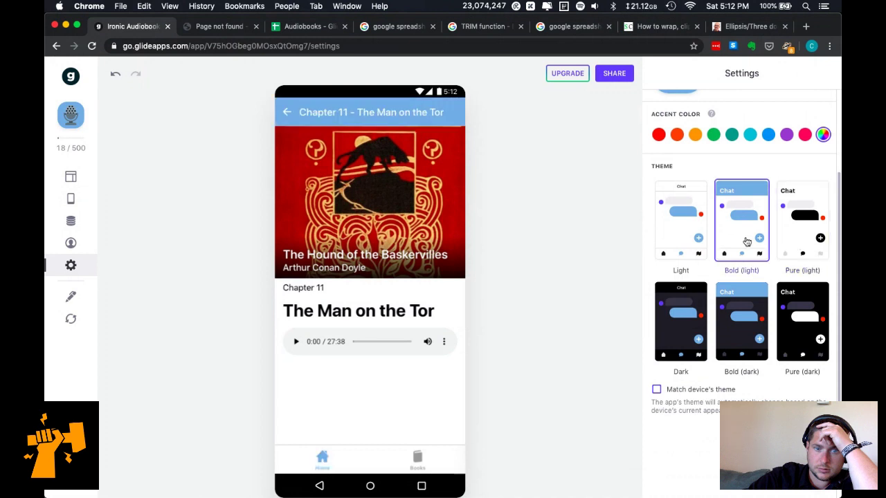
{"action": "left_click", "coordinate": [692, 239]}
{"action": "left_click", "coordinate": [692, 326]}
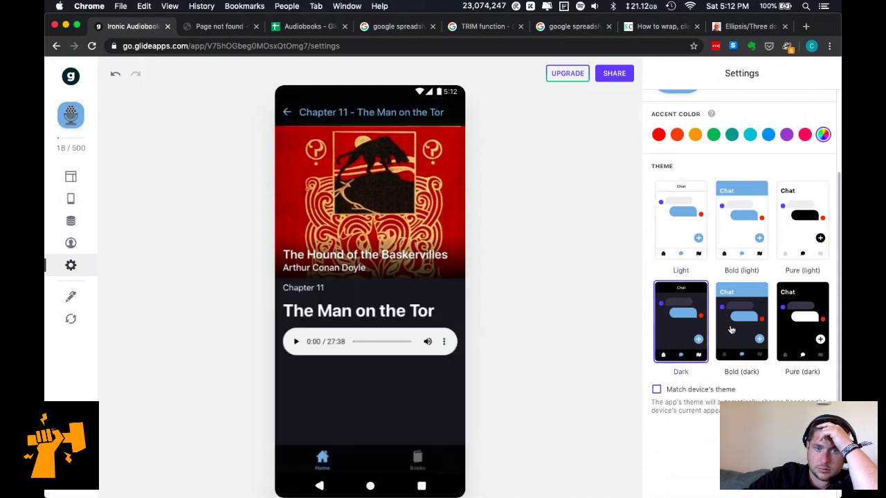
{"action": "left_click", "coordinate": [730, 331]}
{"action": "left_click", "coordinate": [718, 233]}
Try purple, green, pink, red, custom, cyan and blue accent colours.
{"action": "scroll", "coordinate": [734, 182], "scroll_direction": "up", "scroll_amount": 1}
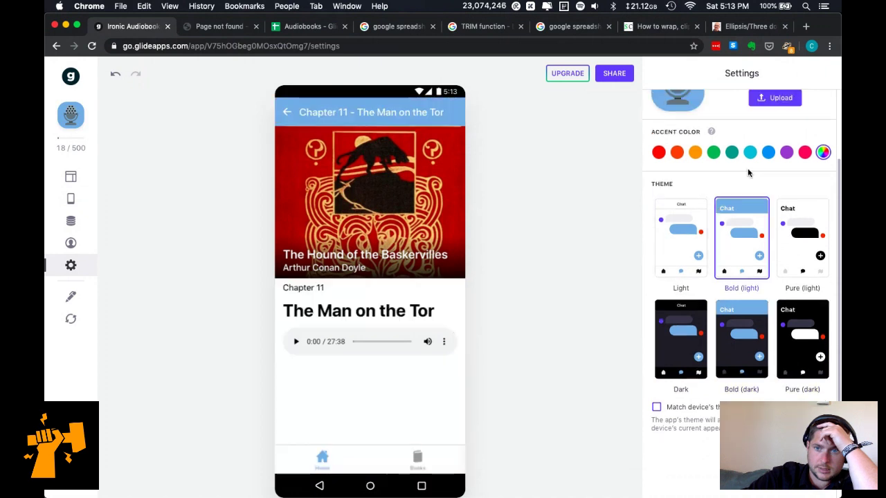
{"action": "left_click", "coordinate": [786, 152]}
{"action": "scroll", "coordinate": [749, 172], "scroll_direction": "up", "scroll_amount": 1}
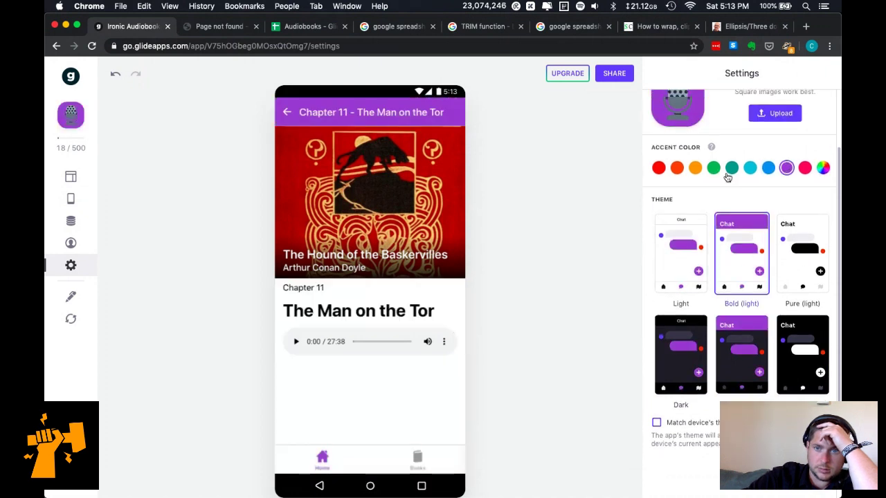
{"action": "left_click", "coordinate": [715, 169]}
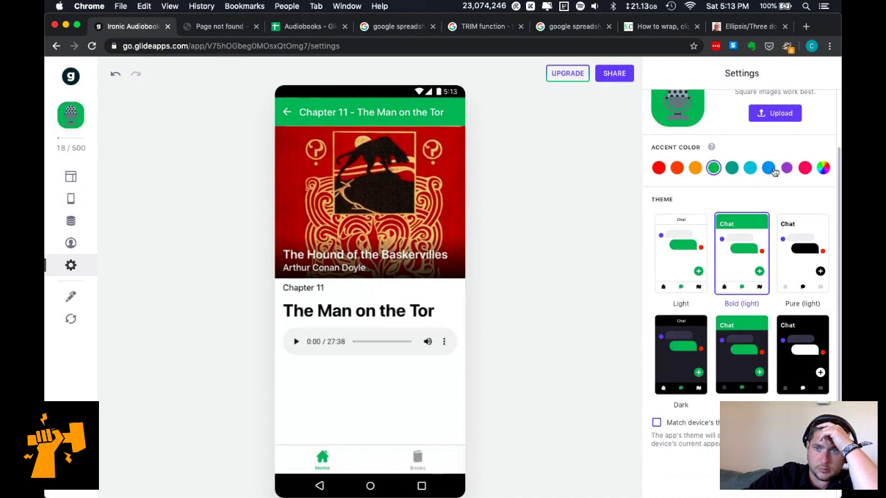
{"action": "left_click", "coordinate": [804, 168]}
{"action": "left_click", "coordinate": [676, 168]}
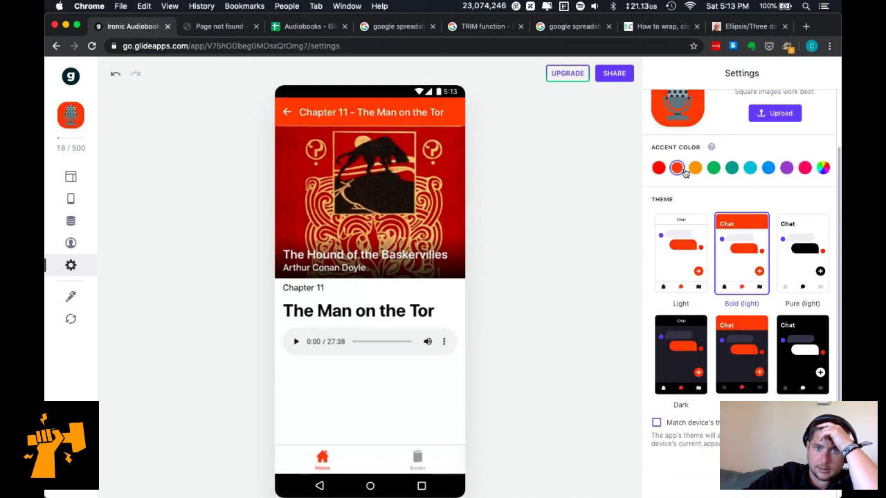
{"action": "left_click", "coordinate": [823, 167]}
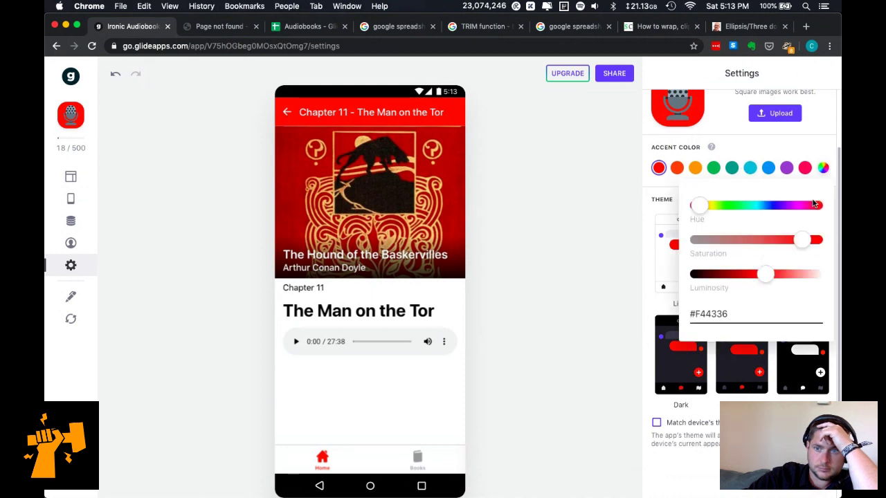
{"action": "left_click", "coordinate": [752, 158]}
{"action": "left_click", "coordinate": [750, 168]}
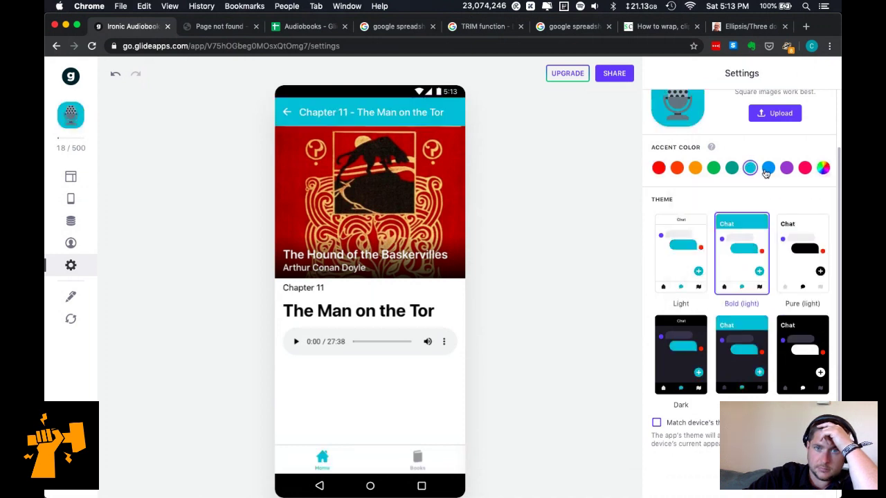
{"action": "left_click", "coordinate": [771, 169]}
{"action": "left_click", "coordinate": [785, 169]}
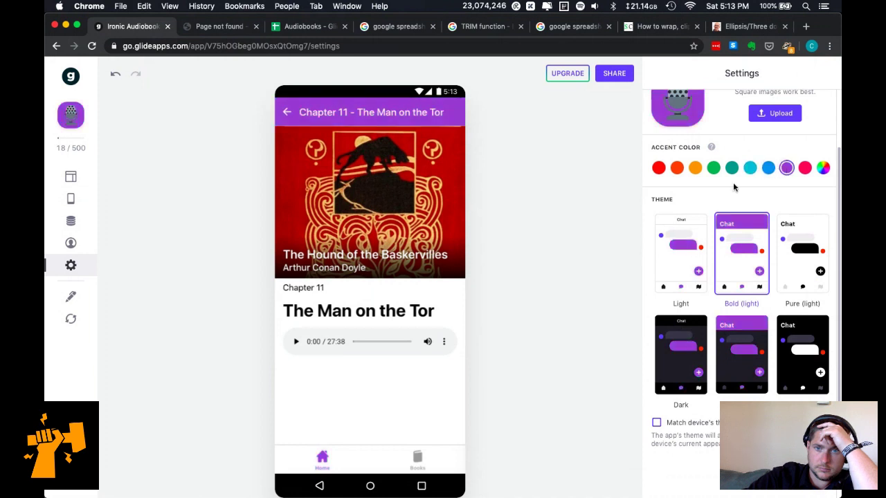
Set the accent colour to orange and switch the app theme to Light.
{"action": "scroll", "coordinate": [753, 176], "scroll_direction": "up", "scroll_amount": 2}
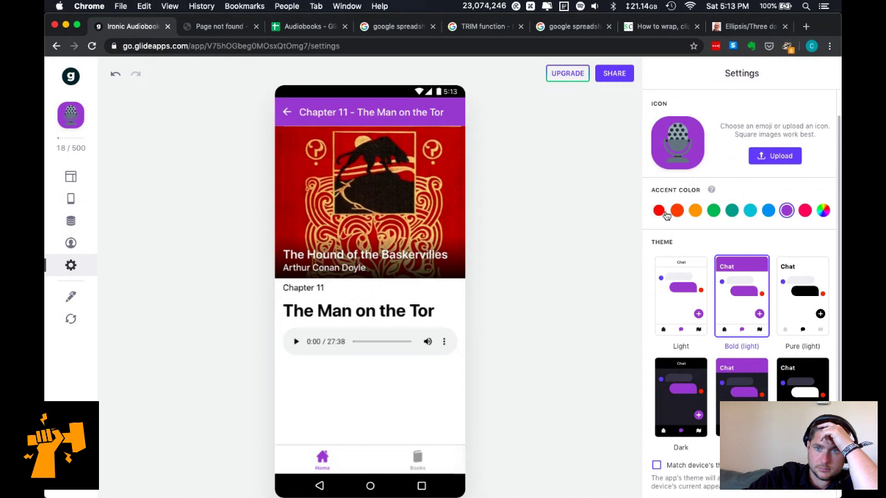
{"action": "left_click", "coordinate": [660, 211]}
{"action": "left_click", "coordinate": [677, 211]}
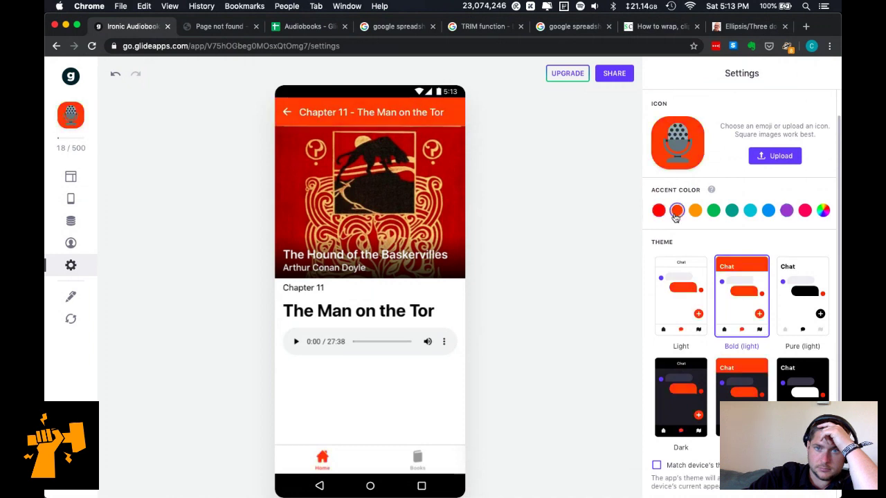
{"action": "left_click", "coordinate": [695, 211]}
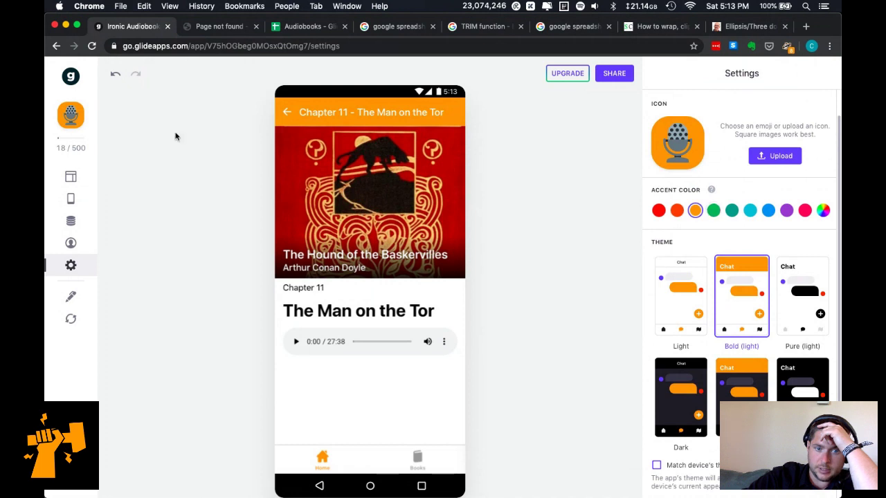
{"action": "left_click", "coordinate": [327, 468]}
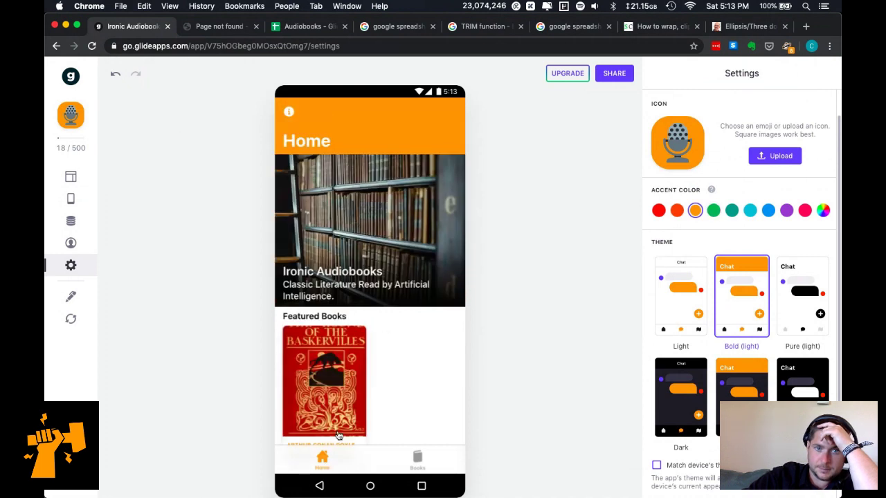
{"action": "left_click", "coordinate": [699, 284]}
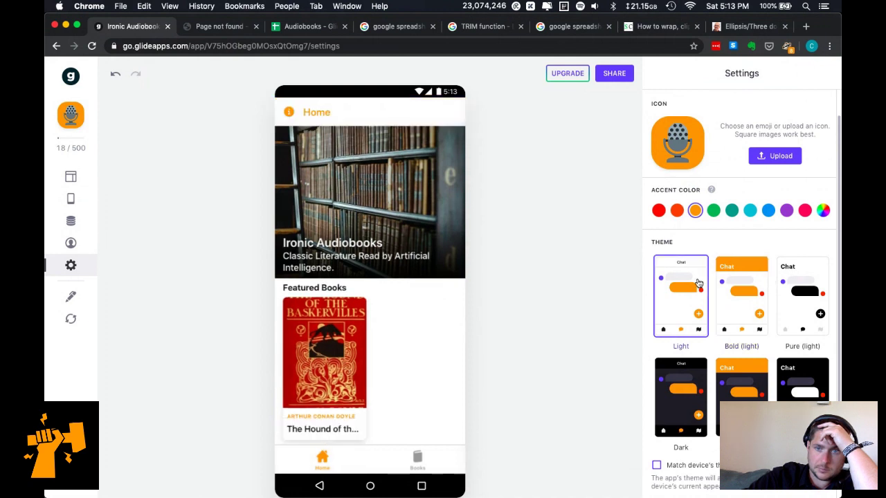
Try the purple, pink and teal accent swatches, then settle on a blue accent colour.
{"action": "left_click", "coordinate": [325, 354]}
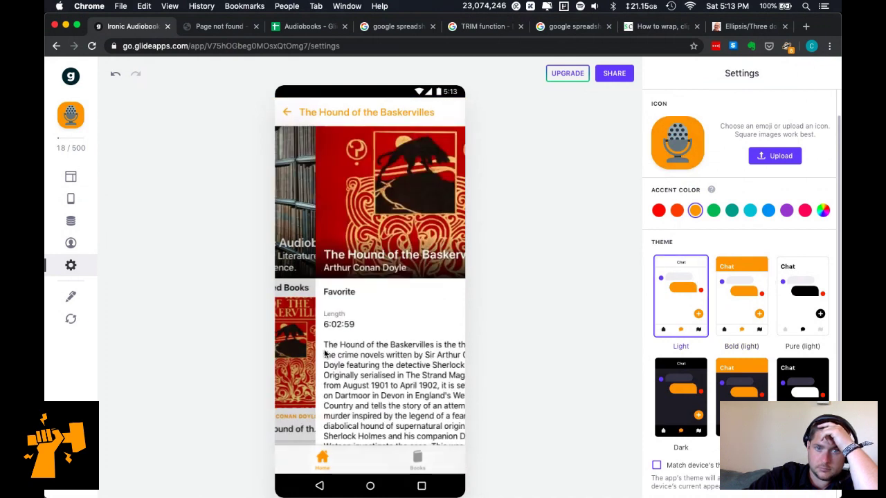
{"action": "left_click", "coordinate": [787, 210]}
{"action": "left_click", "coordinate": [804, 211]}
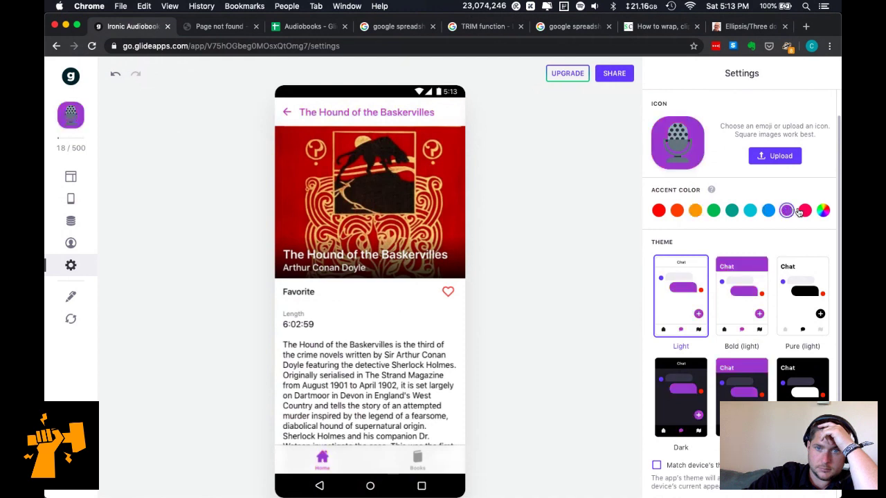
{"action": "left_click", "coordinate": [731, 210]}
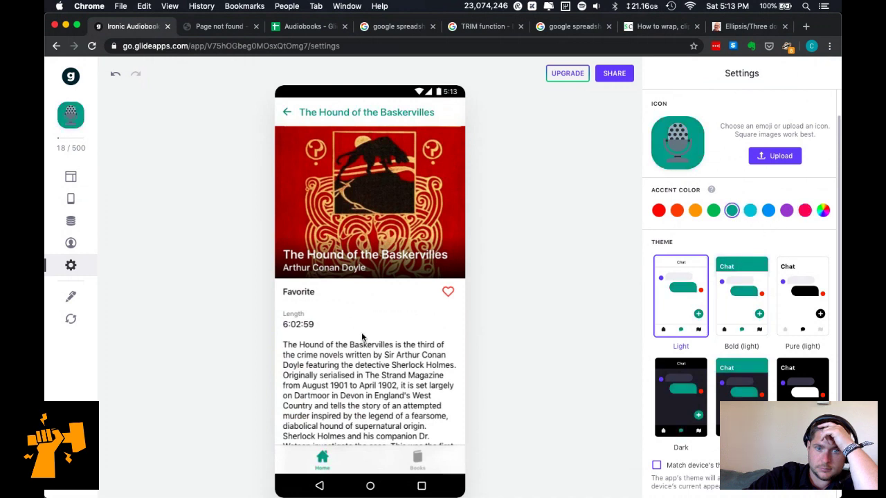
{"action": "left_click", "coordinate": [326, 457]}
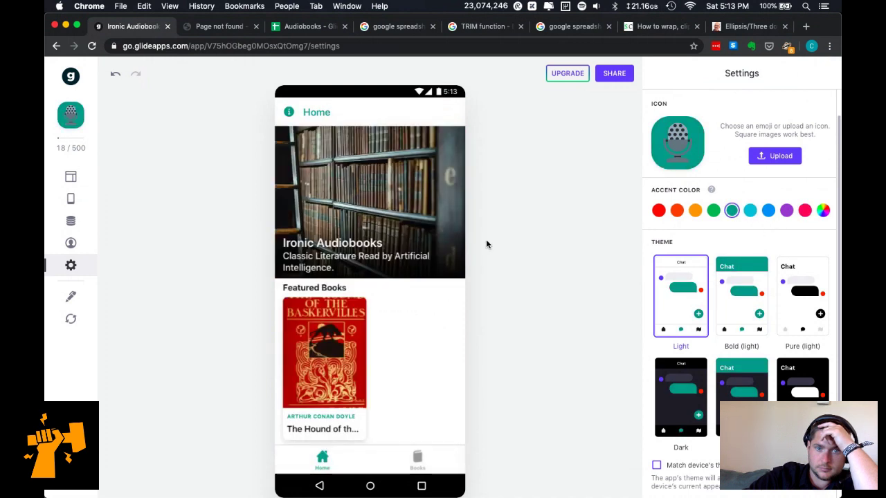
{"action": "left_click", "coordinate": [768, 212]}
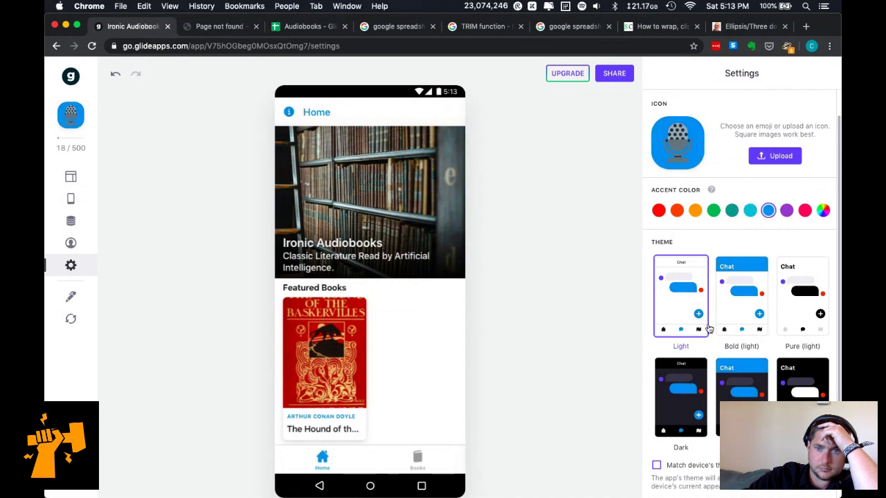
Try the Pure (light), Light and Dark themes, then apply the Bold (dark) theme.
{"action": "left_click", "coordinate": [349, 422]}
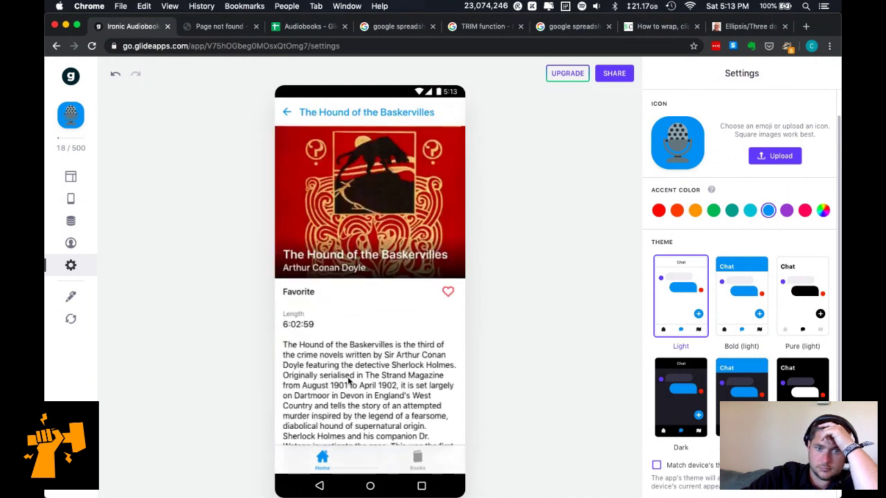
{"action": "scroll", "coordinate": [357, 242], "scroll_direction": "down", "scroll_amount": 10}
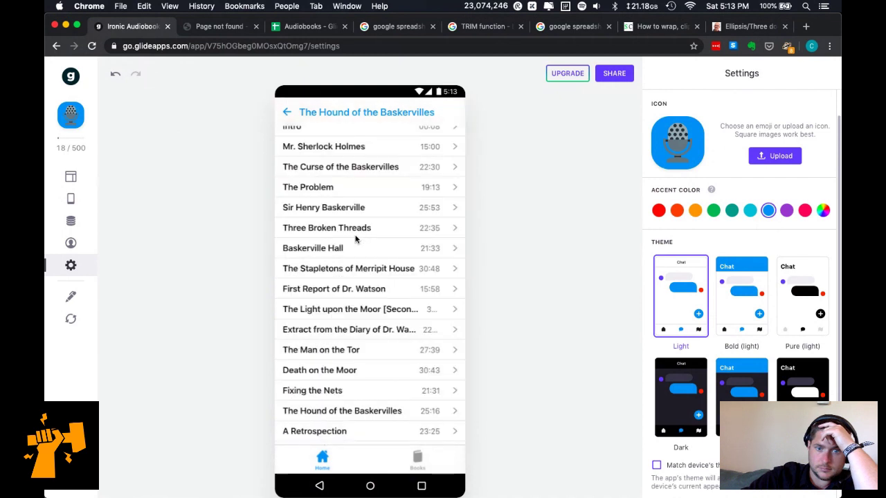
{"action": "left_click", "coordinate": [455, 291]}
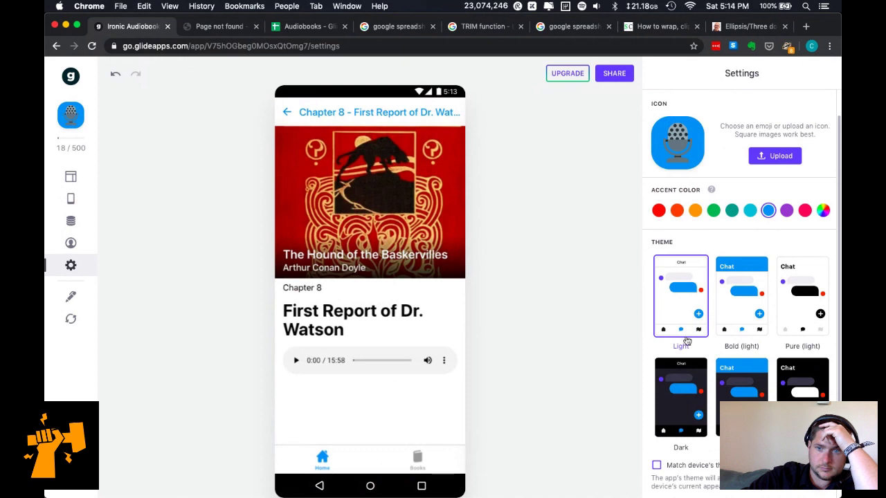
{"action": "left_click", "coordinate": [778, 302]}
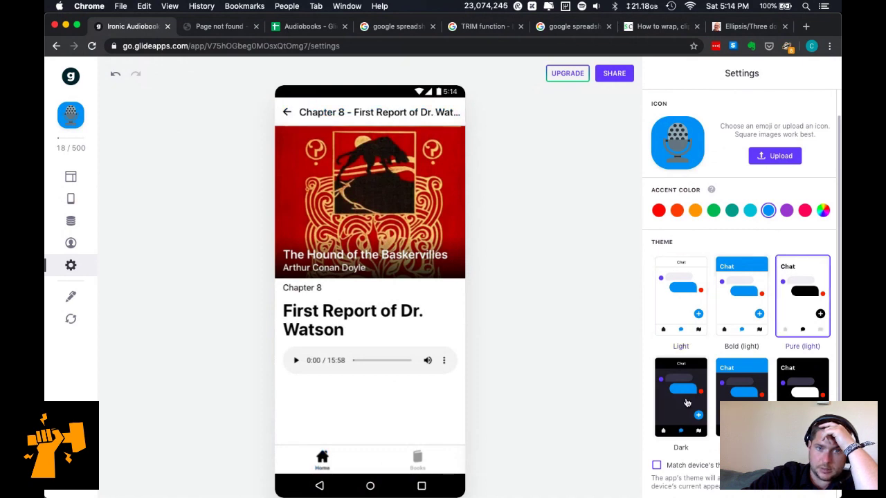
{"action": "left_click", "coordinate": [416, 463]}
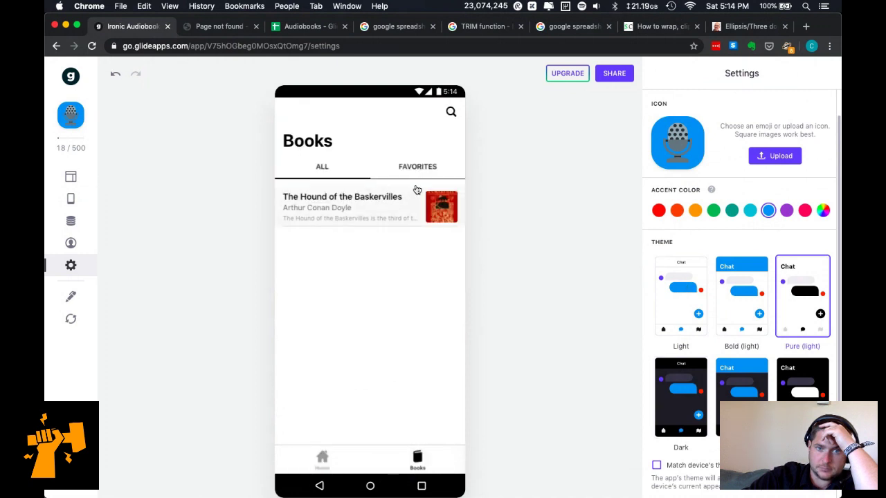
{"action": "left_click", "coordinate": [666, 305]}
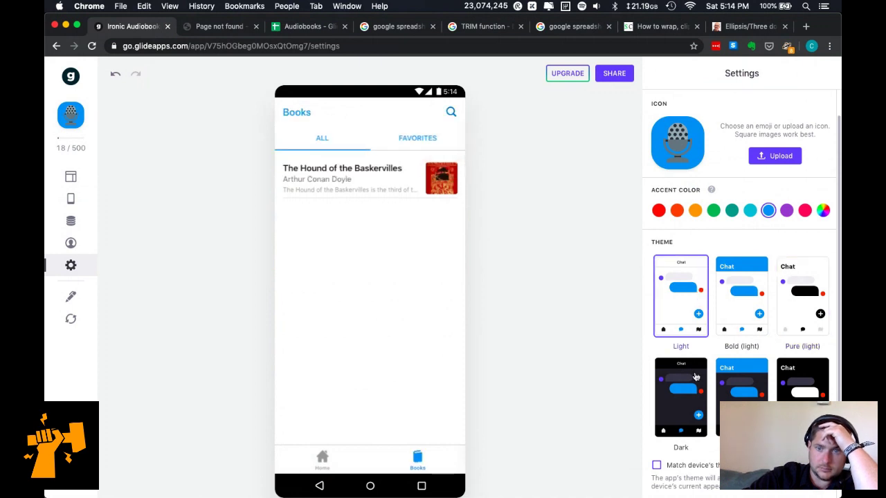
{"action": "left_click", "coordinate": [679, 405]}
{"action": "left_click", "coordinate": [734, 400]}
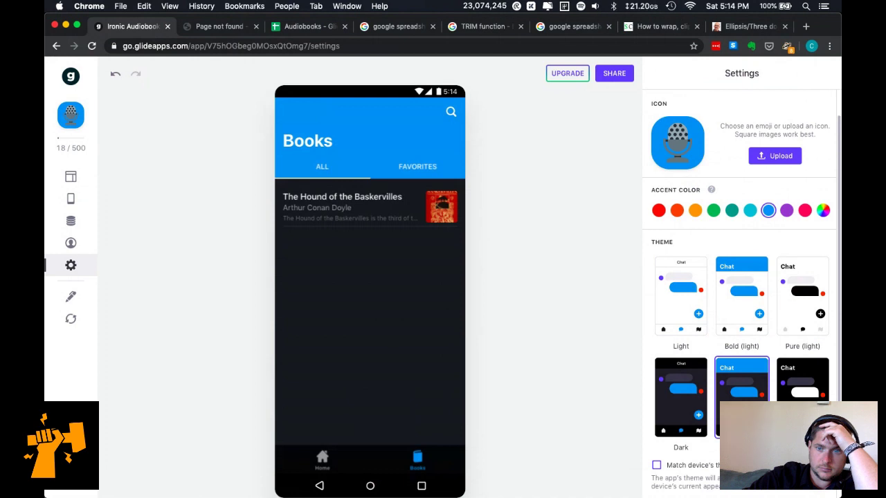
{"action": "left_click", "coordinate": [323, 461]}
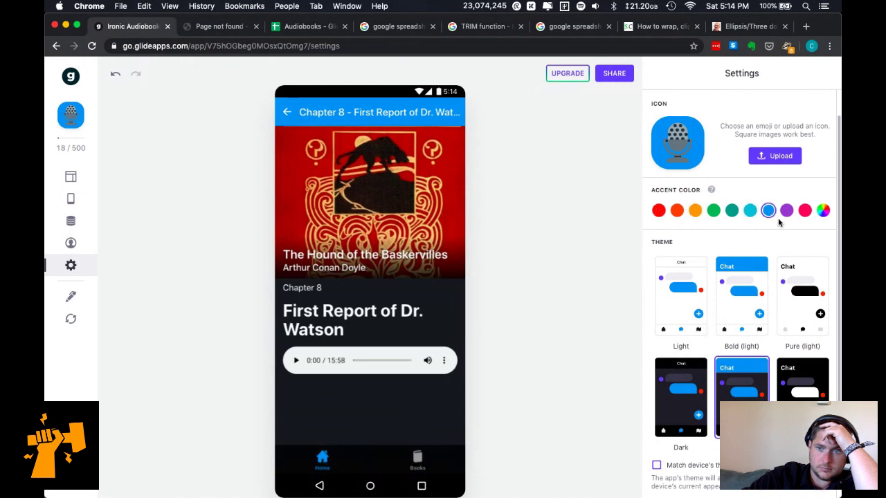
Enter #000000 as the custom accent colour and keep it despite the legibility warning.
{"action": "left_click", "coordinate": [823, 211]}
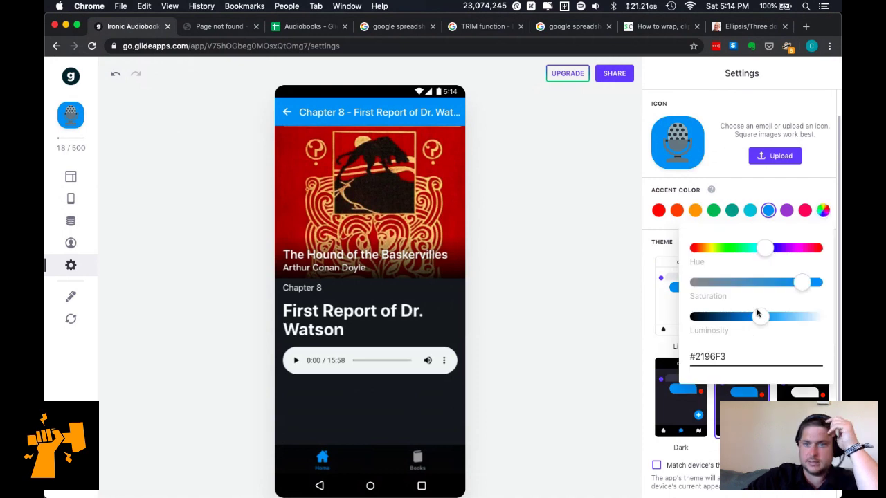
{"action": "double_click", "coordinate": [700, 357]}
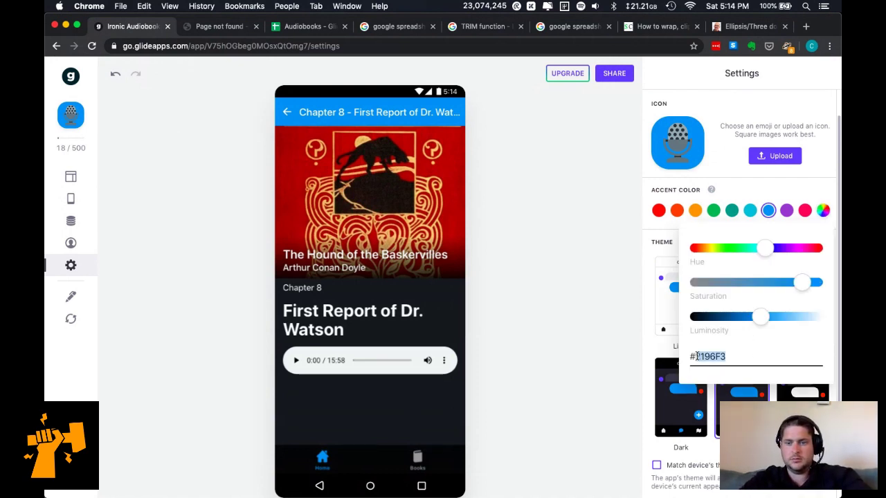
{"action": "type", "text": "FFFFFF"}
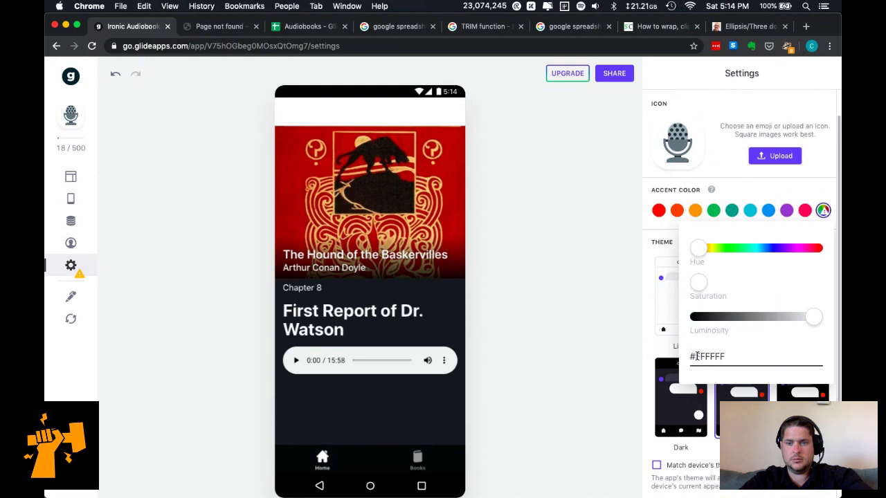
{"action": "double_click", "coordinate": [694, 356]}
{"action": "type", "text": "000000"}
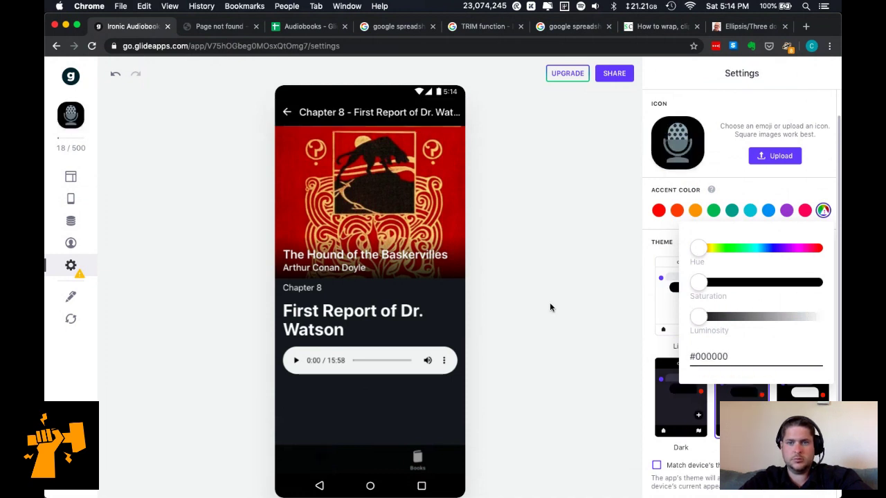
{"action": "left_click", "coordinate": [549, 302]}
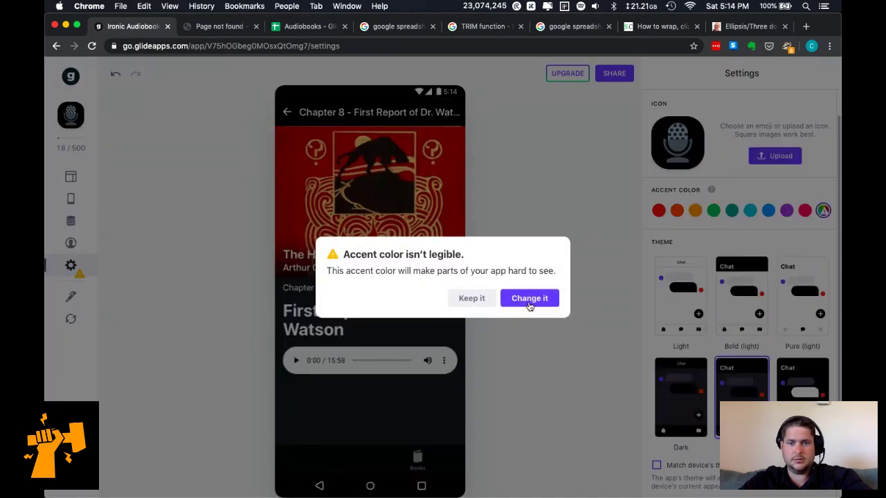
{"action": "left_click", "coordinate": [474, 302]}
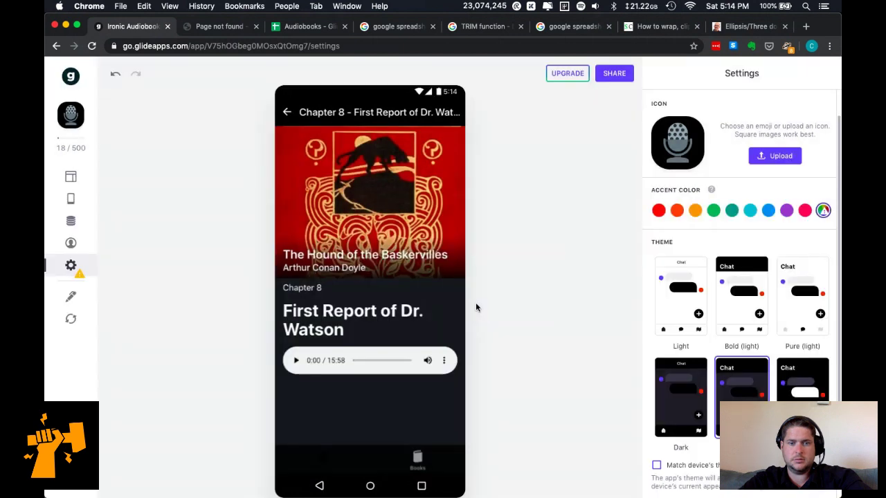
{"action": "left_click", "coordinate": [321, 462]}
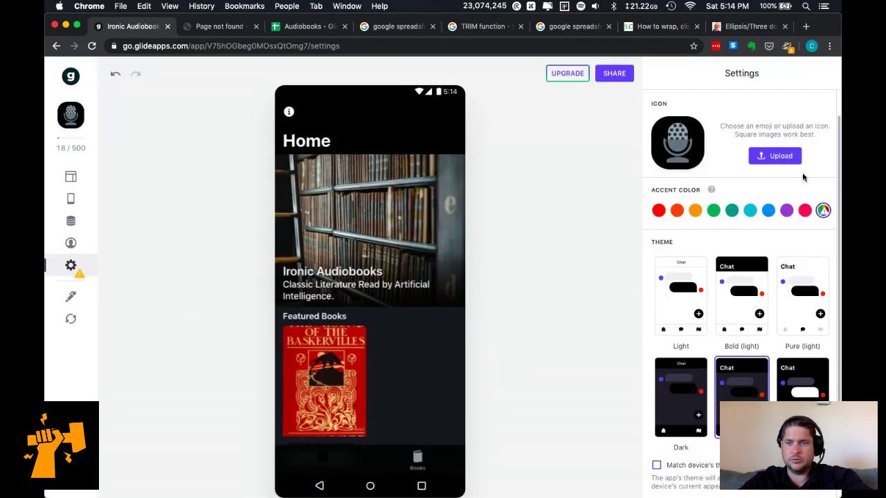
Reopen the black accent and choose Change it to pick a different colour.
{"action": "left_click", "coordinate": [823, 210]}
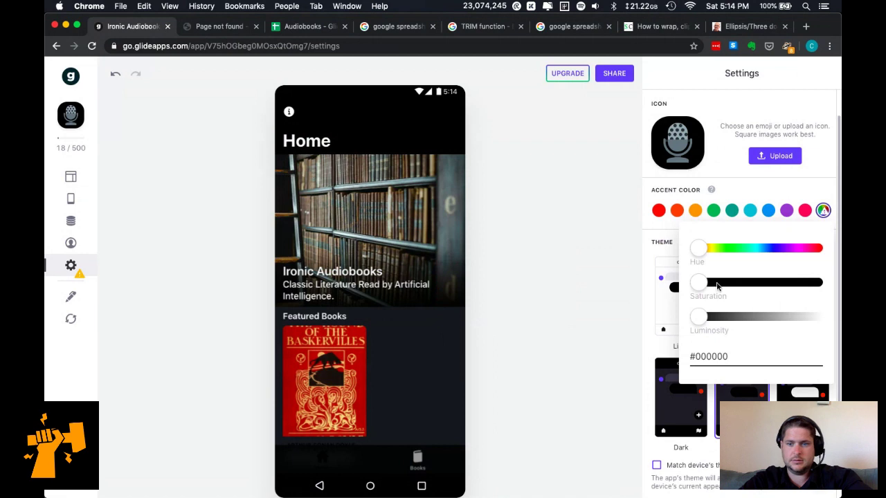
{"action": "double_click", "coordinate": [832, 355]}
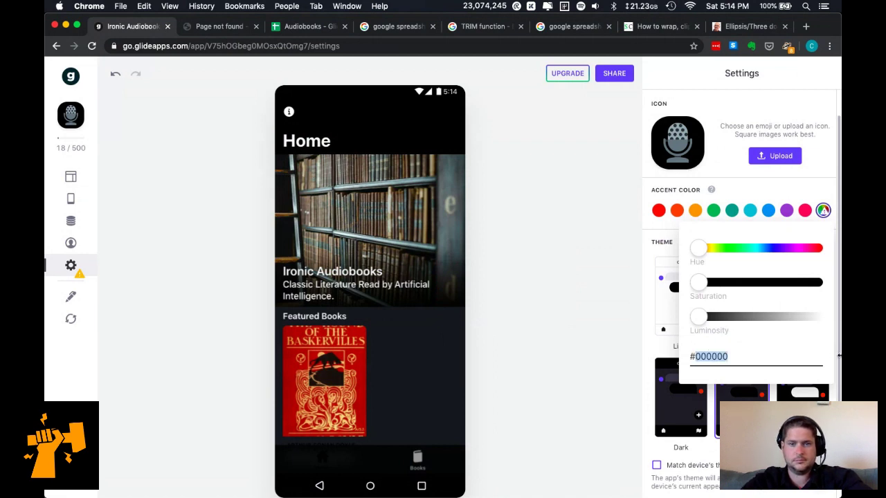
{"action": "left_click", "coordinate": [553, 316]}
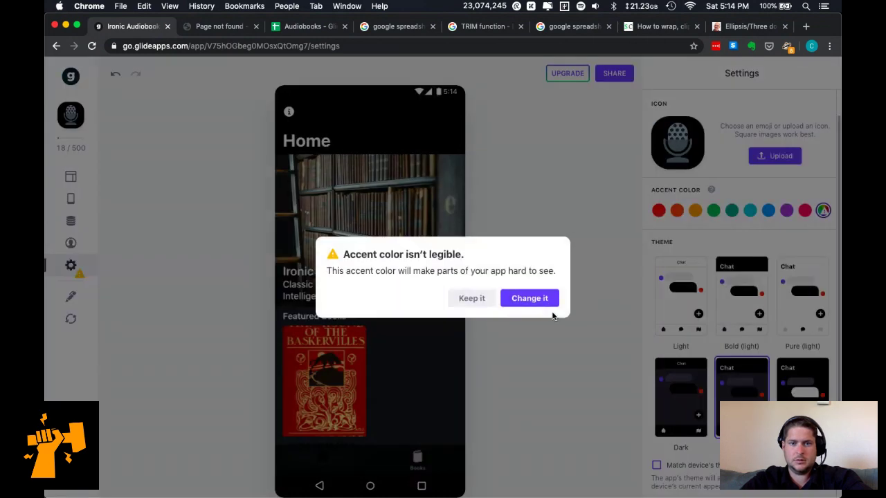
{"action": "left_click", "coordinate": [526, 299]}
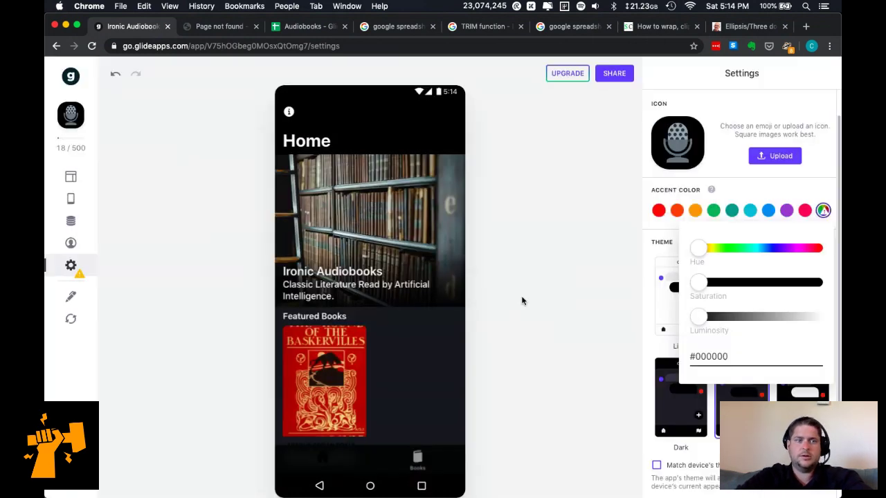
{"action": "key", "text": "super+t"}
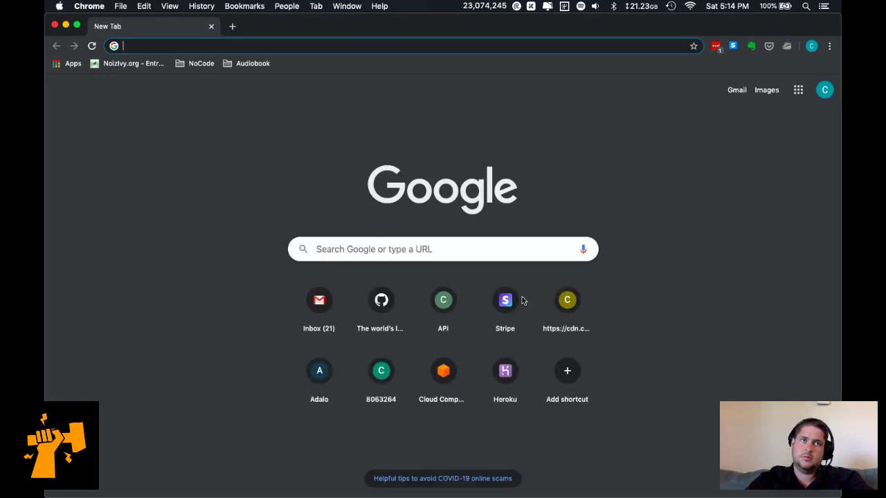
Search 'materialui colors', open Material-UI's Color page and copy indigo 500's #3f51b5.
{"action": "type", "text": "materialui"}
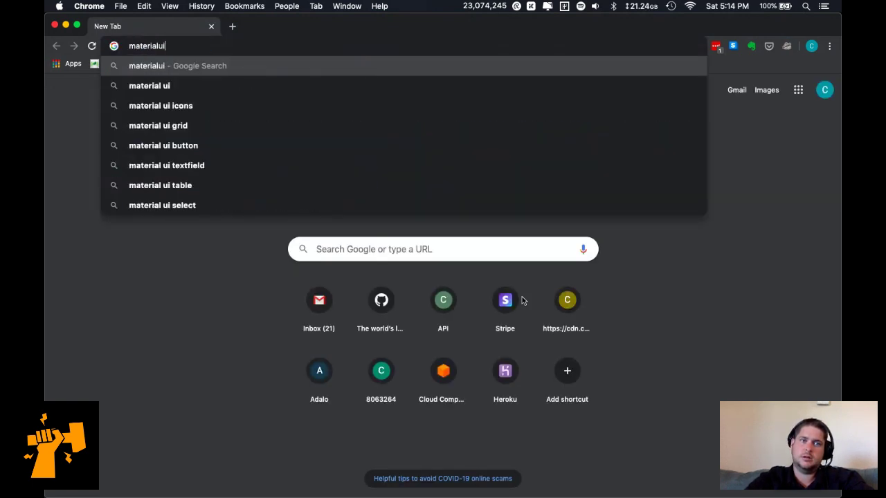
{"action": "key", "text": "Return"}
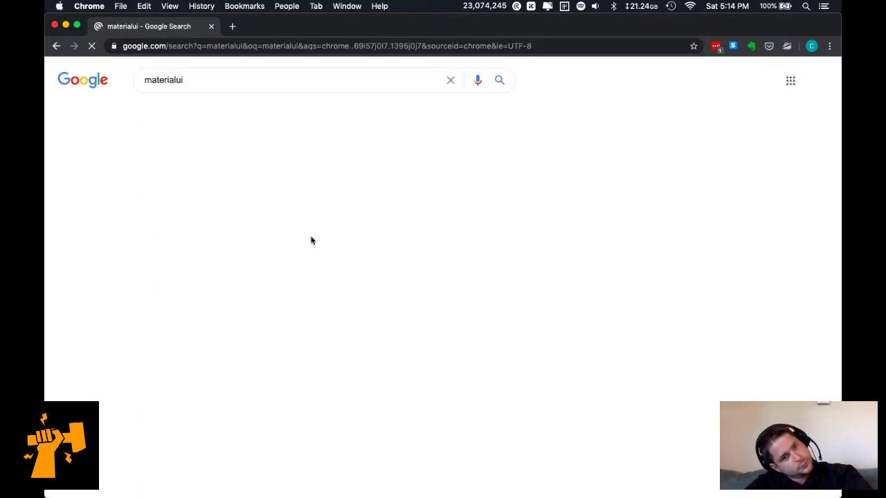
{"action": "left_click", "coordinate": [234, 80]}
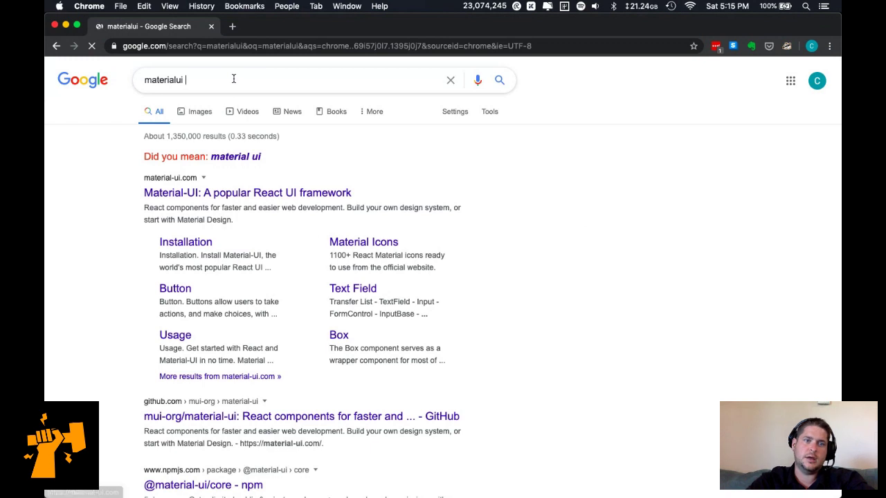
{"action": "type", "text": "colors"}
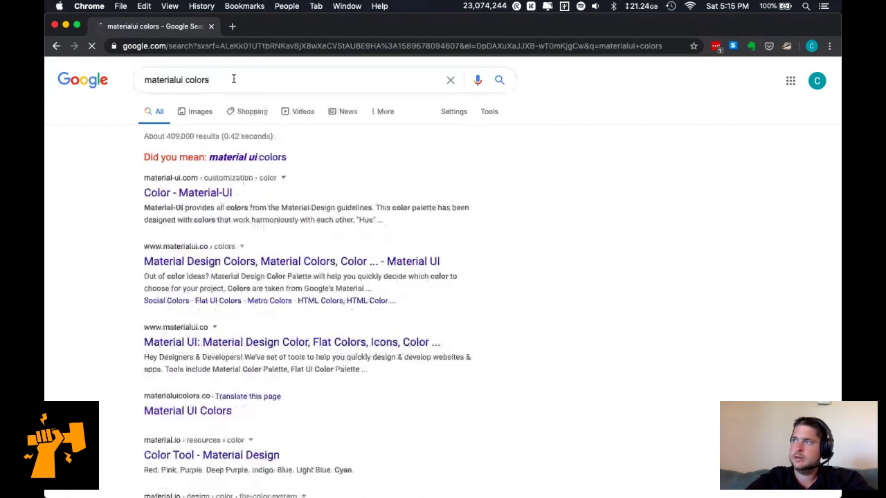
{"action": "left_click", "coordinate": [185, 196]}
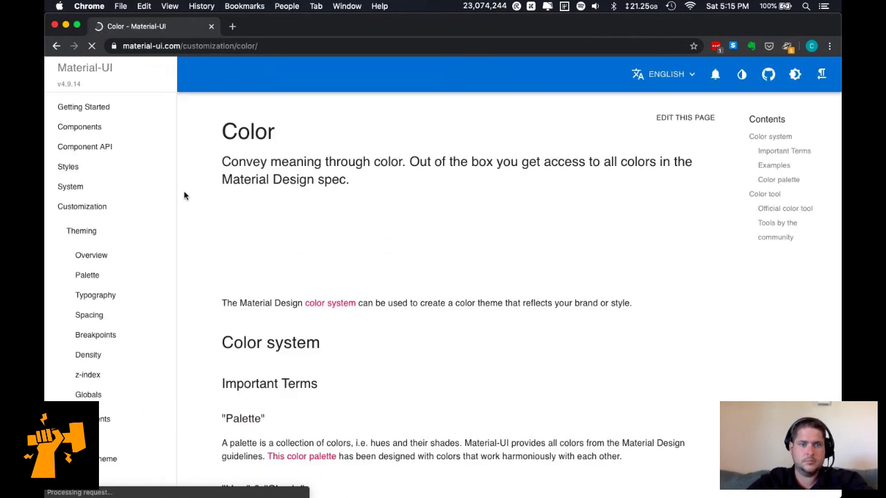
{"action": "scroll", "coordinate": [274, 280], "scroll_direction": "down", "scroll_amount": 8}
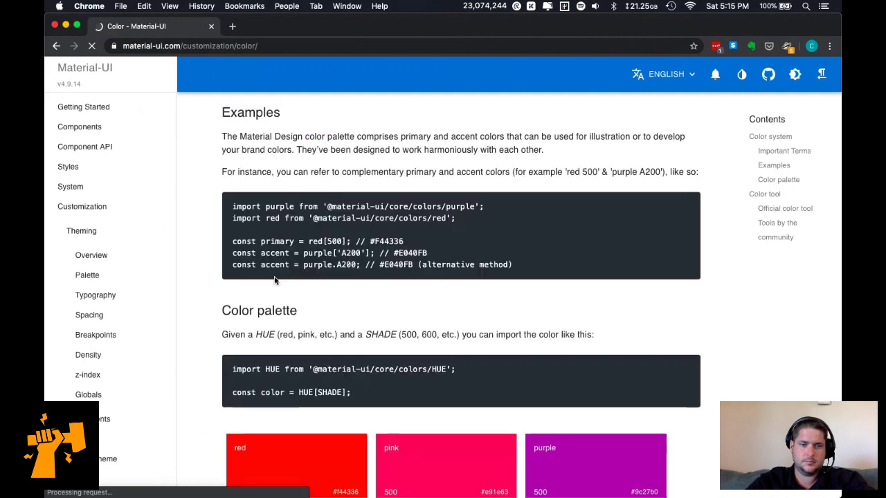
{"action": "scroll", "coordinate": [274, 281], "scroll_direction": "down", "scroll_amount": 9}
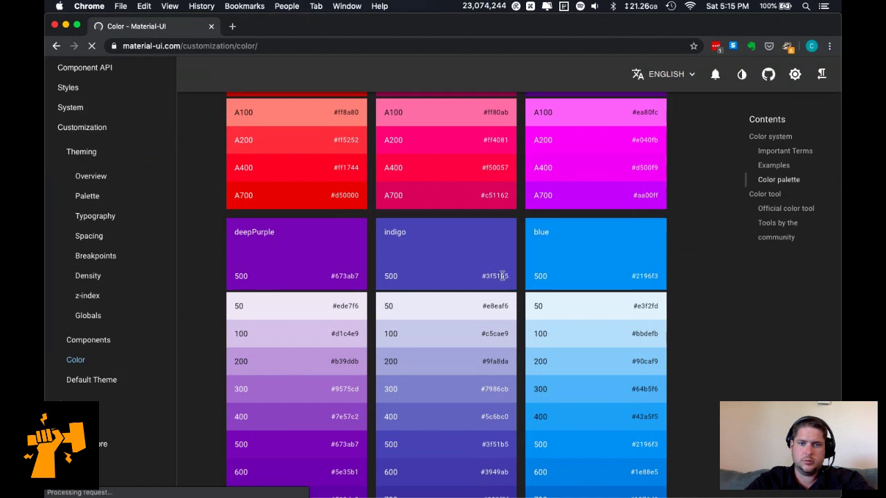
{"action": "left_click_drag", "start_coordinate": [527, 280], "coordinate": [482, 277]}
{"action": "key", "text": "super+c"}
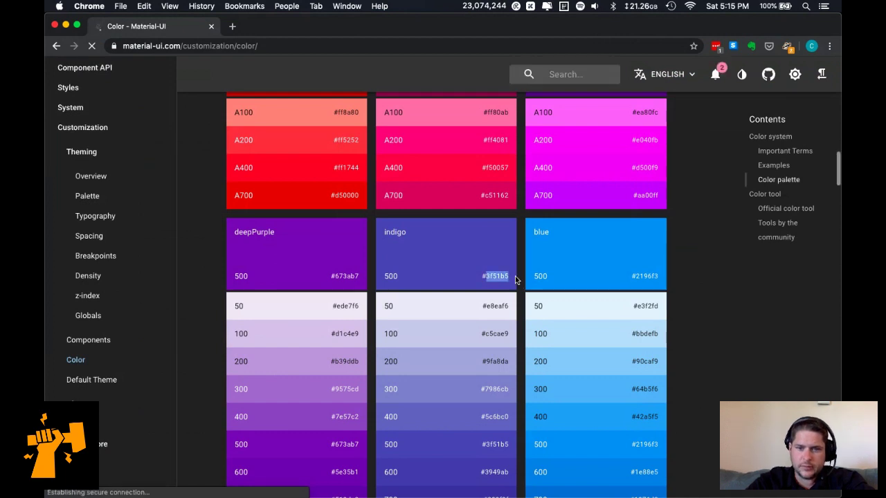
{"action": "key", "text": "super+grave"}
Paste #3f51b5 as the custom accent colour and keep the indigo despite the warning.
{"action": "triple_click", "coordinate": [738, 354]}
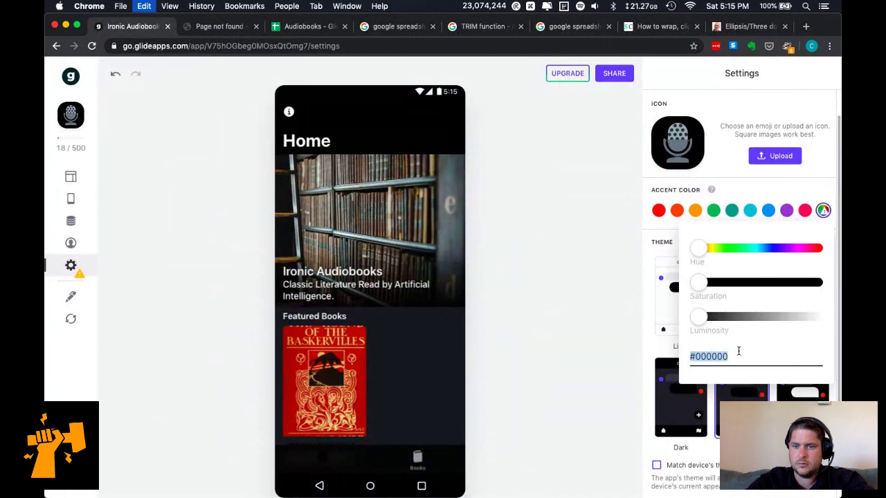
{"action": "key", "text": "super+v"}
{"action": "type", "text": "#"}
{"action": "left_click", "coordinate": [555, 308]}
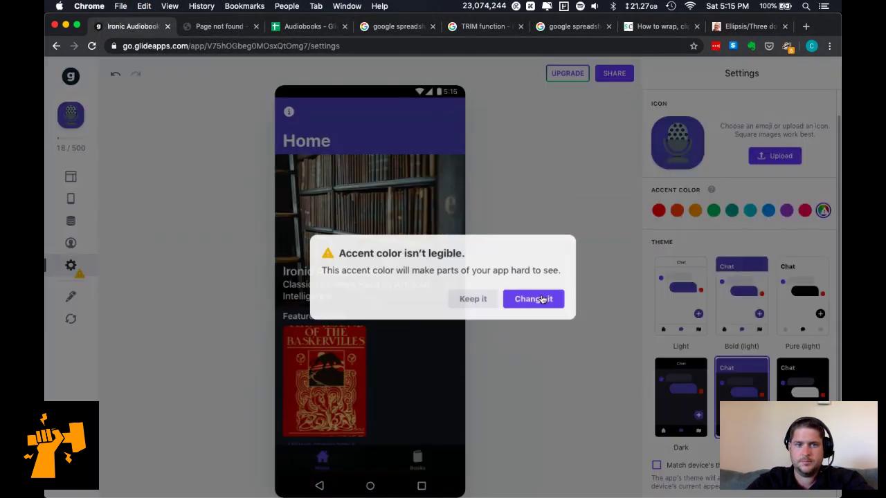
{"action": "left_click", "coordinate": [474, 298]}
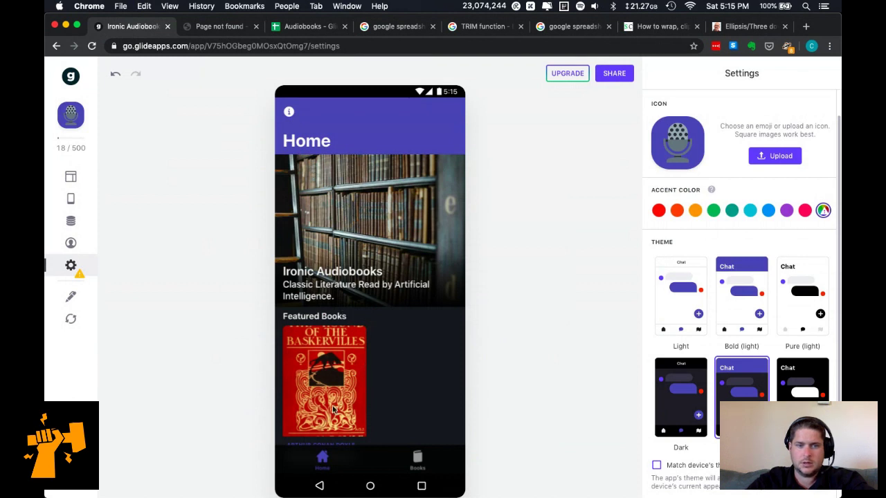
{"action": "left_click", "coordinate": [418, 457]}
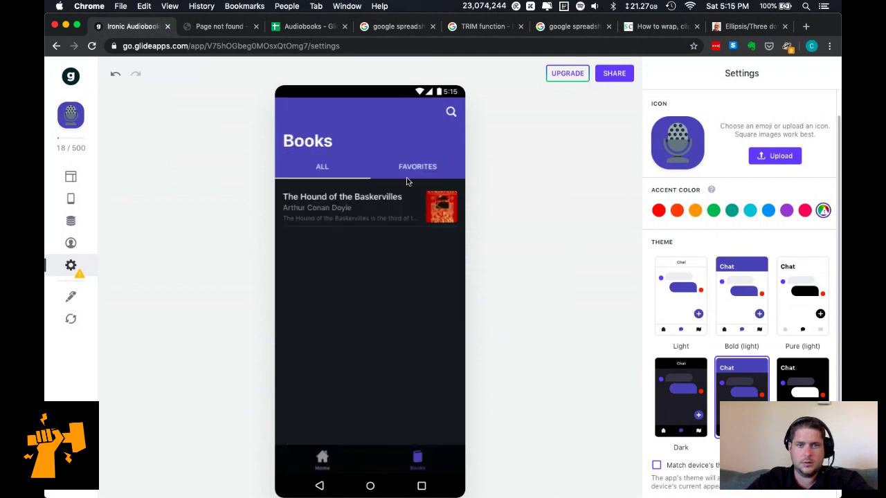
Turn on Match device's theme and preview the Home screen again.
{"action": "scroll", "coordinate": [692, 405], "scroll_direction": "down", "scroll_amount": 2}
{"action": "left_click", "coordinate": [696, 394]}
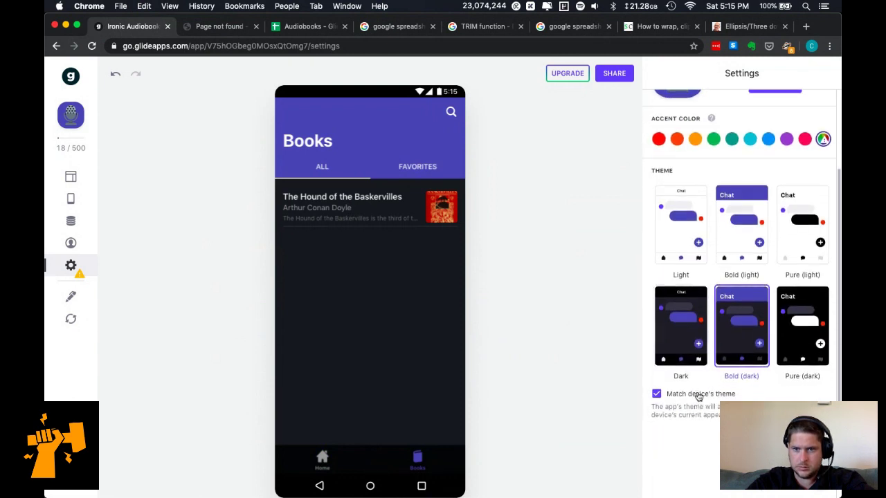
{"action": "left_click", "coordinate": [331, 456]}
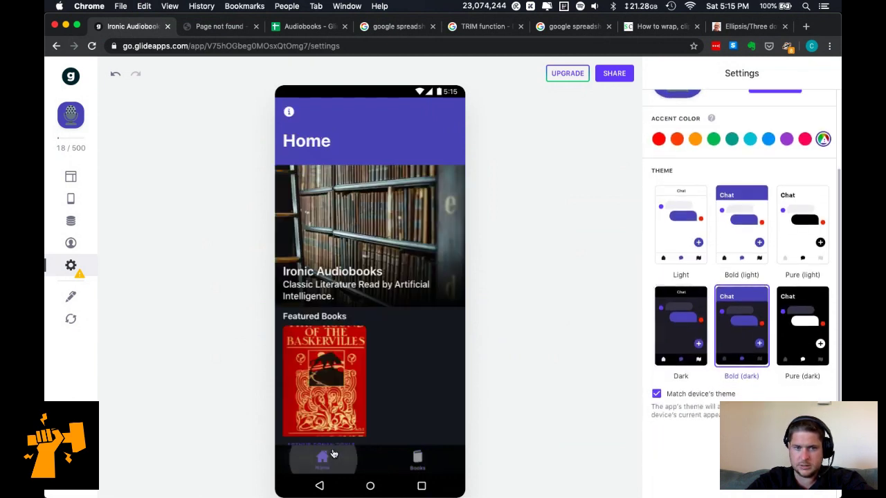
{"action": "scroll", "coordinate": [352, 395], "scroll_direction": "down", "scroll_amount": 1}
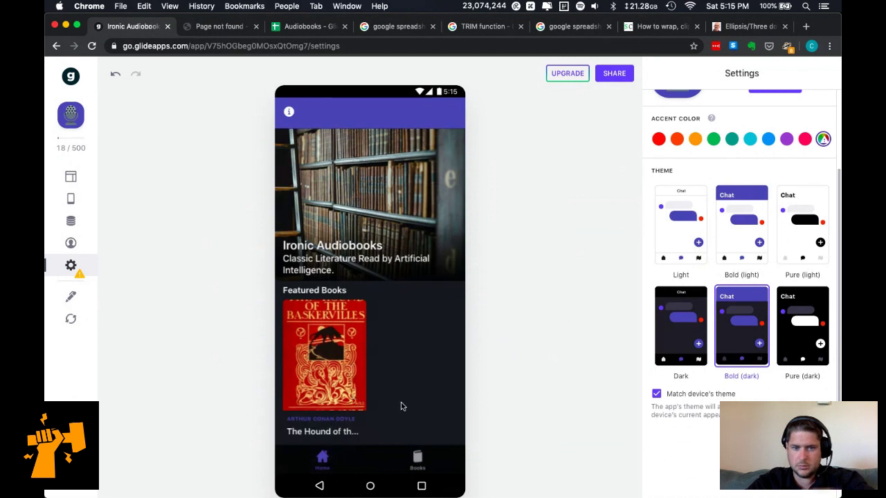
Try the Light and Pure (light) themes, then apply Bold (light).
{"action": "left_click", "coordinate": [682, 229]}
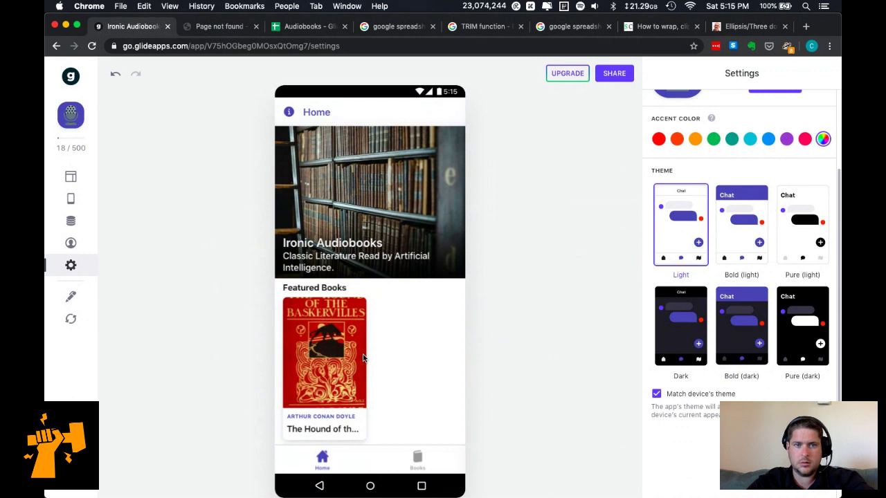
{"action": "left_click", "coordinate": [415, 462]}
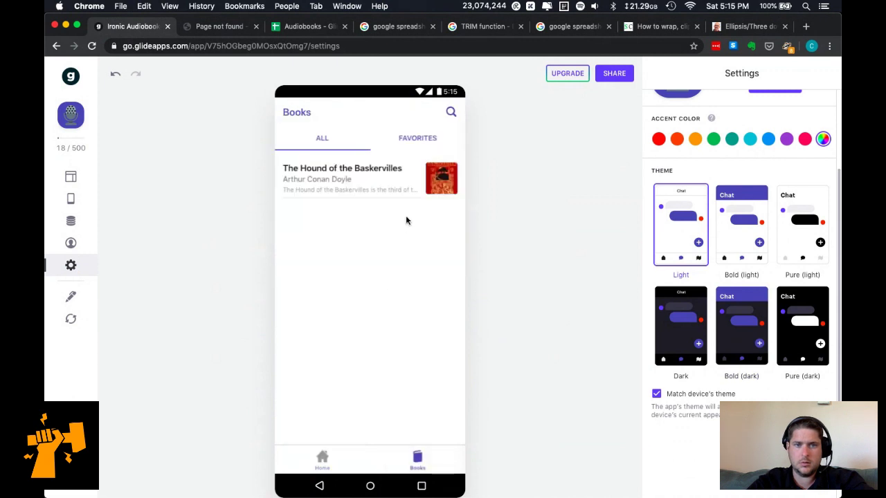
{"action": "left_click", "coordinate": [799, 239]}
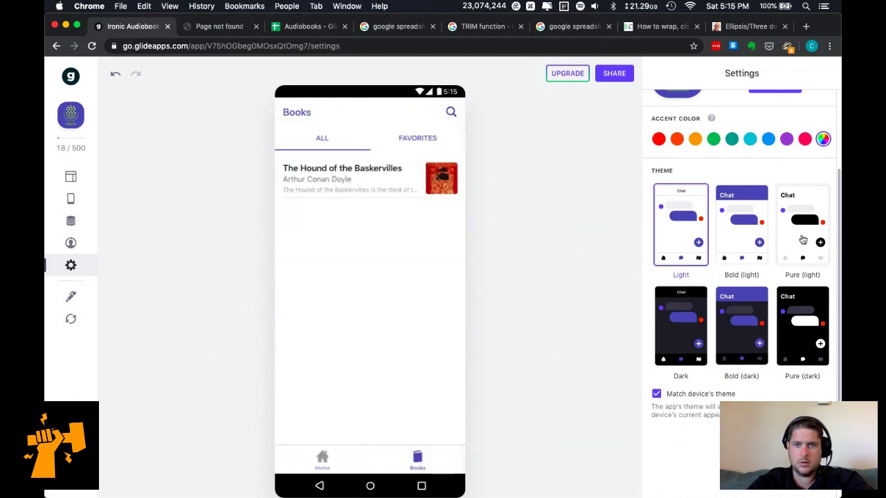
{"action": "left_click", "coordinate": [750, 235]}
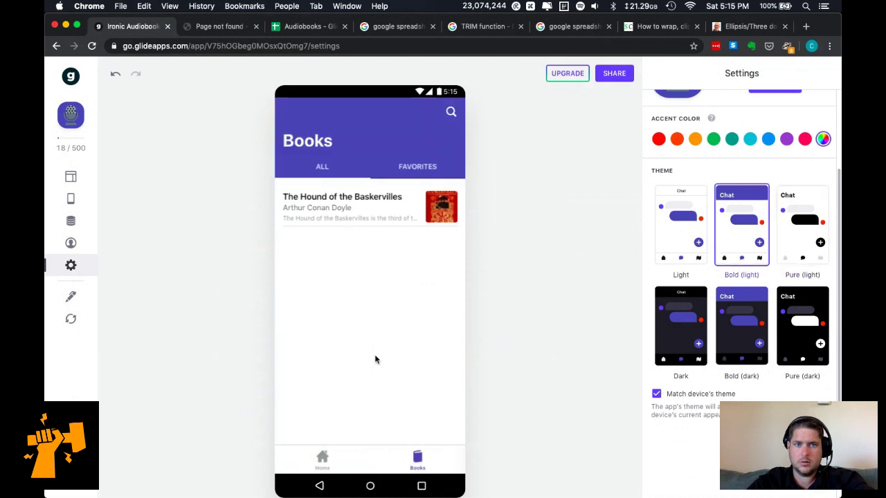
Preview Chapter 8, 'First Report of Dr. Watson', of The Hound of the Baskervilles.
{"action": "left_click", "coordinate": [326, 454]}
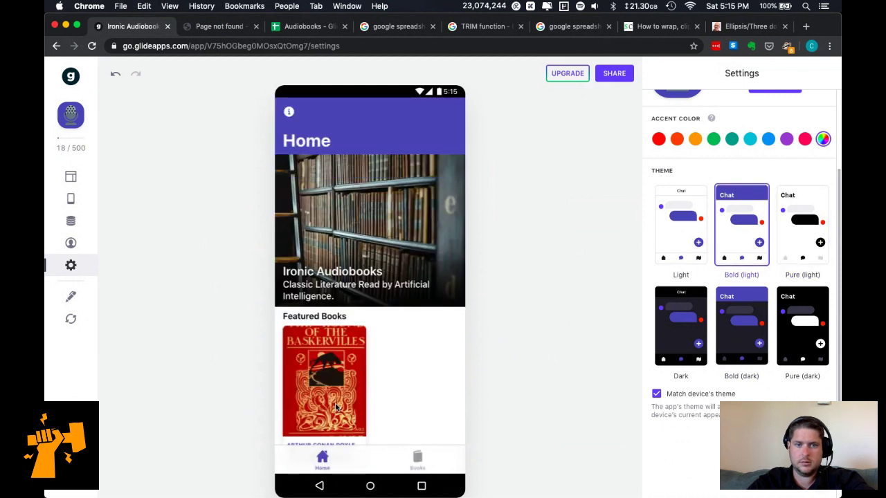
{"action": "left_click", "coordinate": [337, 407]}
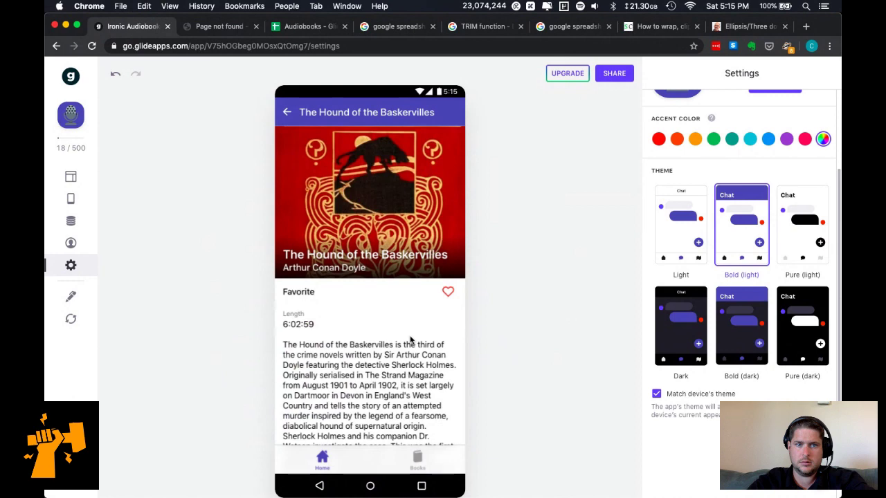
{"action": "scroll", "coordinate": [410, 339], "scroll_direction": "down", "scroll_amount": 5}
{"action": "scroll", "coordinate": [410, 335], "scroll_direction": "down", "scroll_amount": 5}
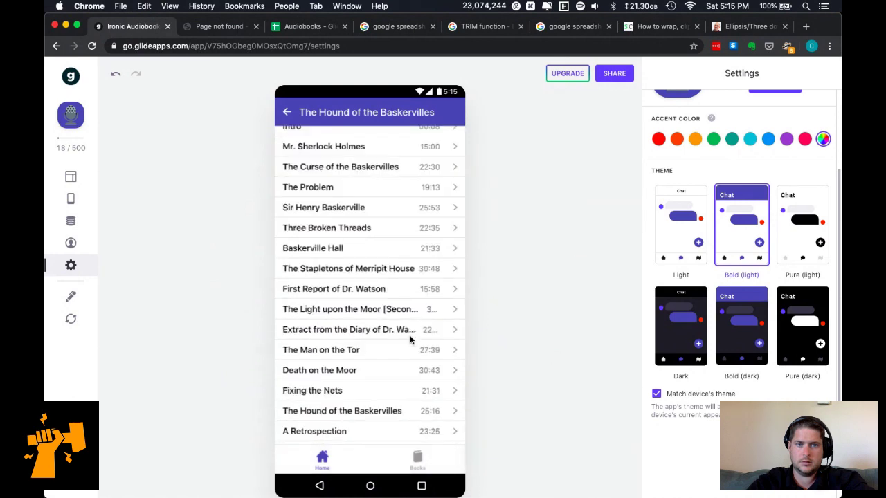
{"action": "scroll", "coordinate": [410, 335], "scroll_direction": "up", "scroll_amount": 10}
{"action": "scroll", "coordinate": [394, 318], "scroll_direction": "down", "scroll_amount": 5}
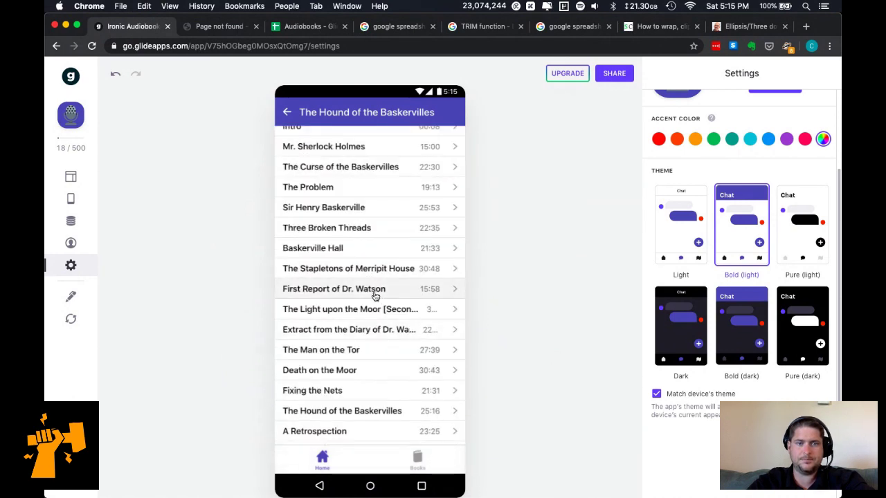
{"action": "left_click", "coordinate": [374, 294]}
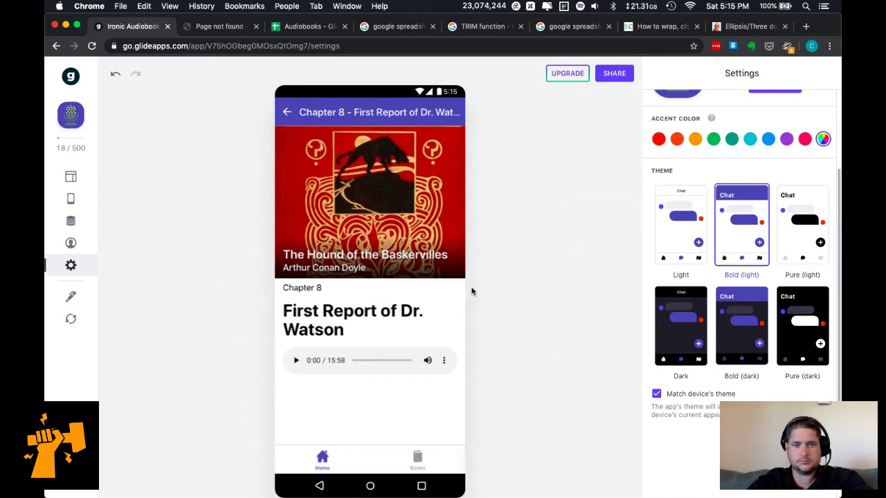
{"action": "scroll", "coordinate": [713, 161], "scroll_direction": "up", "scroll_amount": 3}
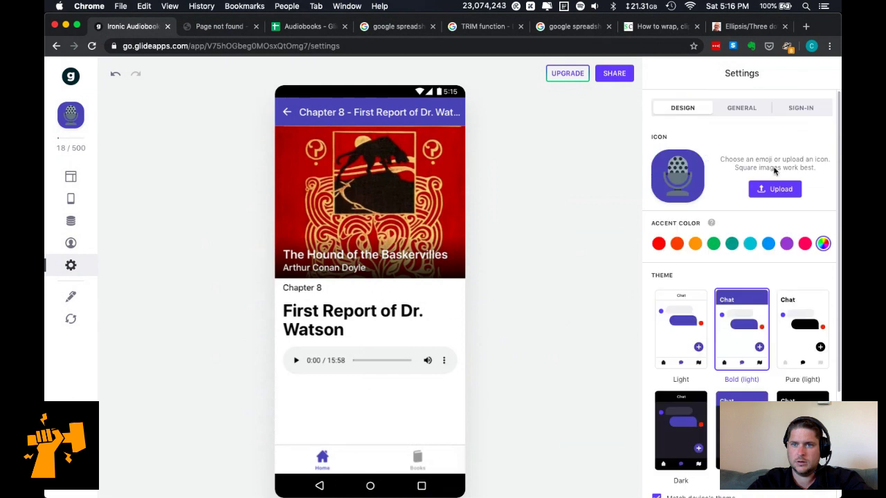
Change the description to 'Classic Literature Read by Artificial Intelligence'.
{"action": "left_click", "coordinate": [748, 111]}
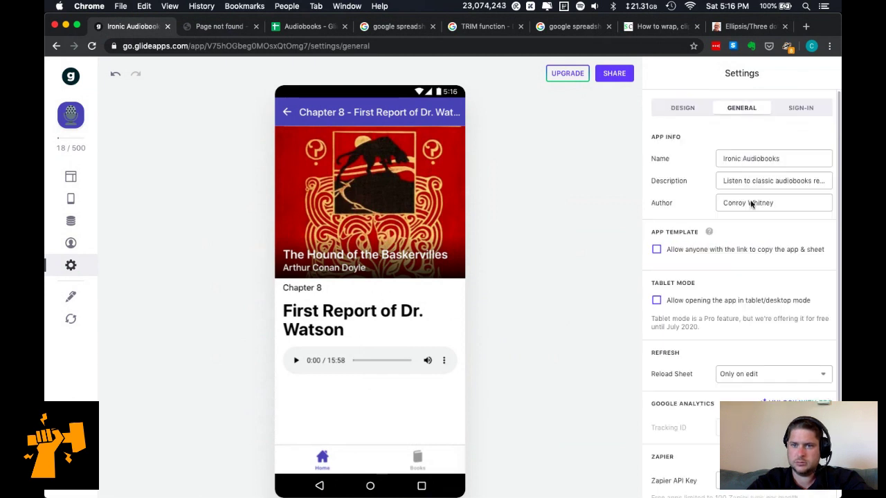
{"action": "left_click", "coordinate": [780, 181]}
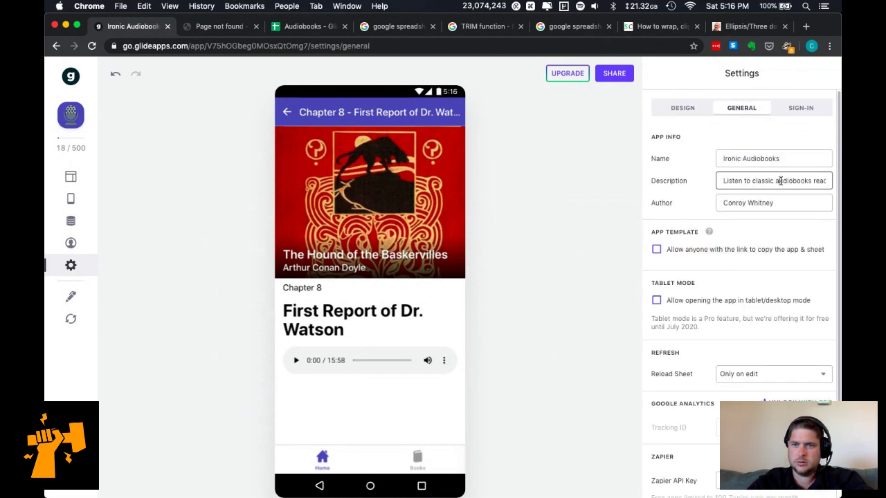
{"action": "key", "text": "super+a"}
{"action": "type", "text": "C"}
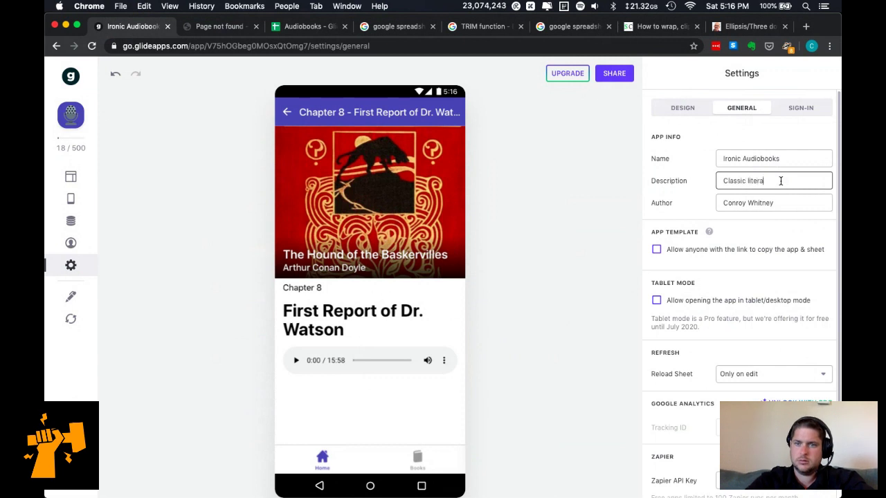
{"action": "type", "text": "lassic literature read by Artificial Intelligence"}
{"action": "key", "text": "super+Left"}
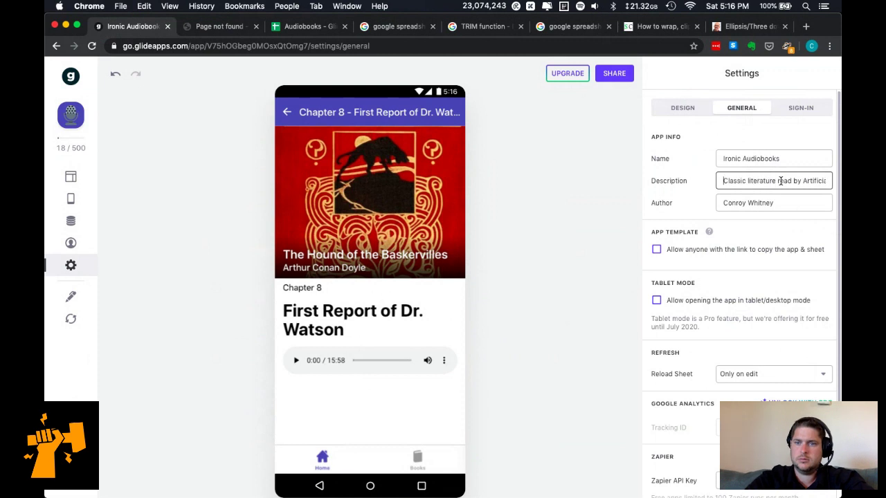
{"action": "key", "text": "Delete"}
{"action": "type", "text": "L"}
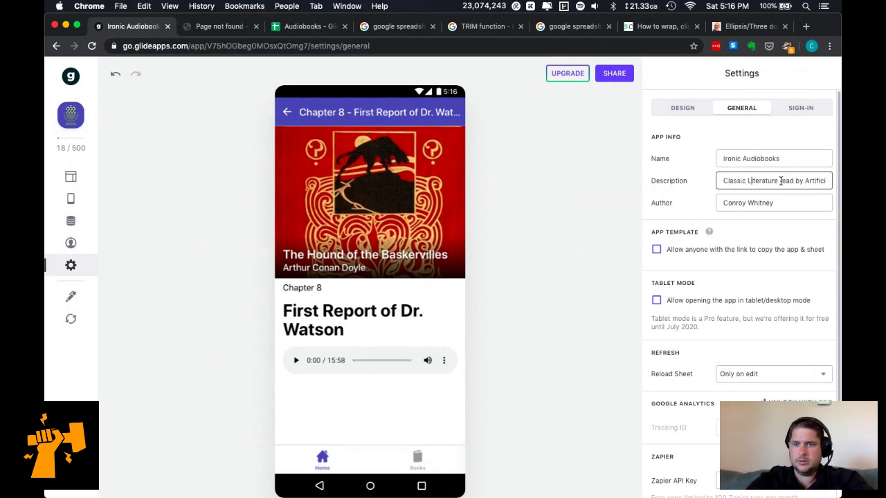
{"action": "left_click", "coordinate": [781, 180]}
{"action": "key", "text": "Delete"}
{"action": "type", "text": "R"}
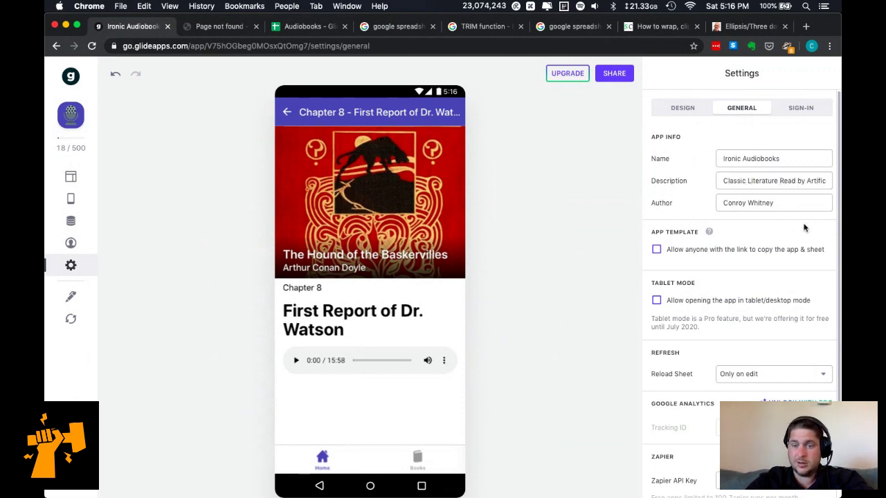
Replace the author name and allow the app to open in tablet/desktop mode.
{"action": "left_click", "coordinate": [775, 205]}
{"action": "key", "text": "super+a"}
{"action": "type", "text": "Konreu"}
{"action": "left_click", "coordinate": [744, 216]}
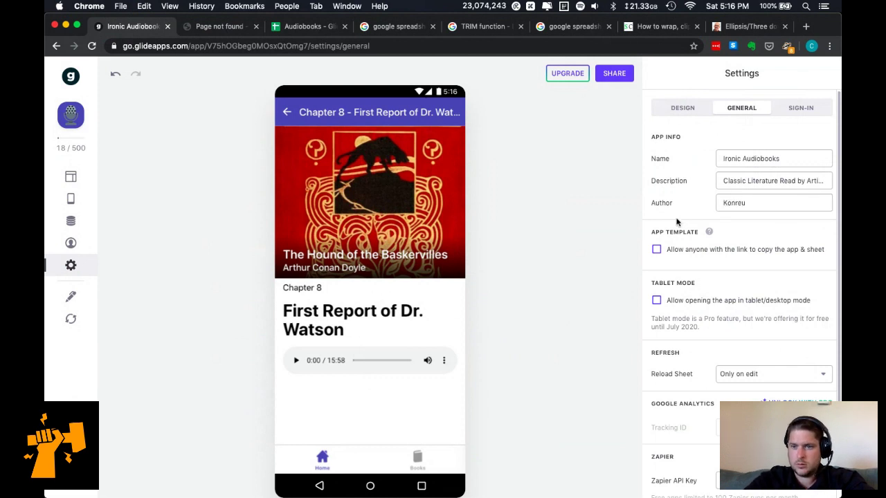
{"action": "scroll", "coordinate": [713, 305], "scroll_direction": "down", "scroll_amount": 1}
{"action": "left_click", "coordinate": [715, 292]}
Try reloading the sheet while editing, dismiss the Pro offer, and bring up Sign-In settings.
{"action": "scroll", "coordinate": [768, 313], "scroll_direction": "down", "scroll_amount": 2}
{"action": "scroll", "coordinate": [771, 315], "scroll_direction": "down", "scroll_amount": 2}
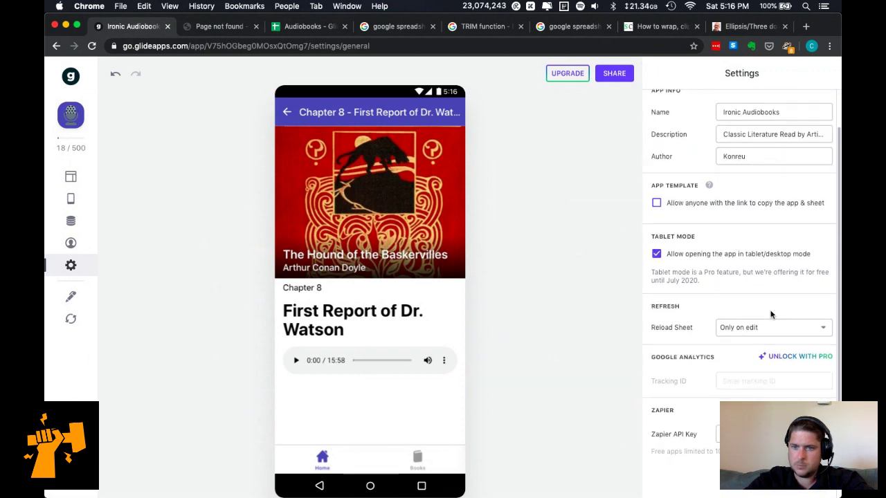
{"action": "scroll", "coordinate": [771, 315], "scroll_direction": "down", "scroll_amount": 2}
{"action": "left_click", "coordinate": [769, 303]}
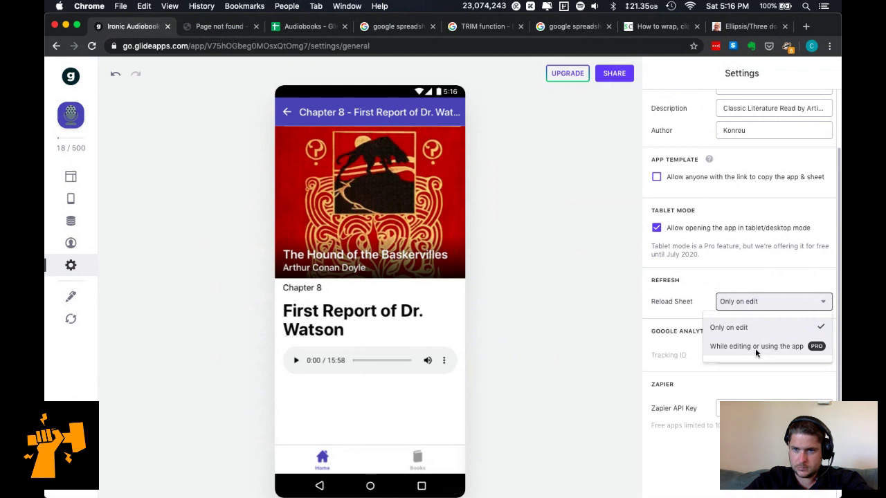
{"action": "left_click", "coordinate": [756, 349]}
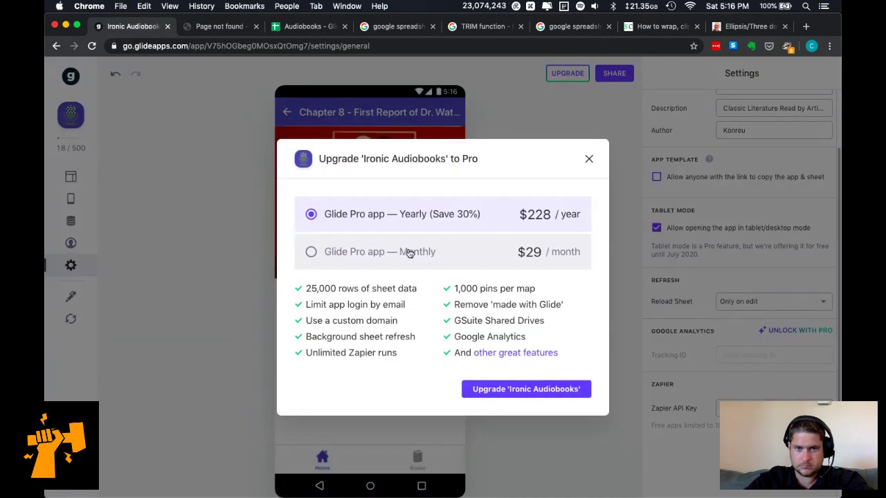
{"action": "left_click", "coordinate": [589, 161]}
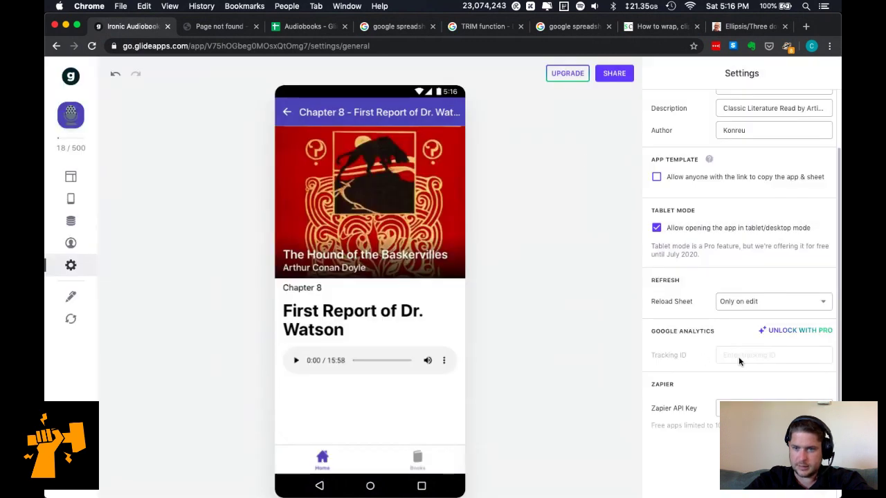
{"action": "scroll", "coordinate": [746, 391], "scroll_direction": "down", "scroll_amount": 2}
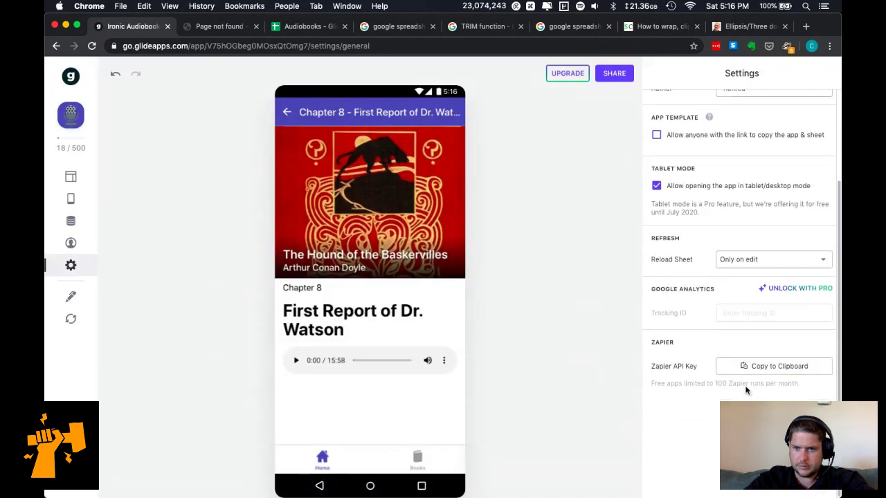
{"action": "scroll", "coordinate": [746, 392], "scroll_direction": "up", "scroll_amount": 5}
{"action": "left_click", "coordinate": [801, 111]}
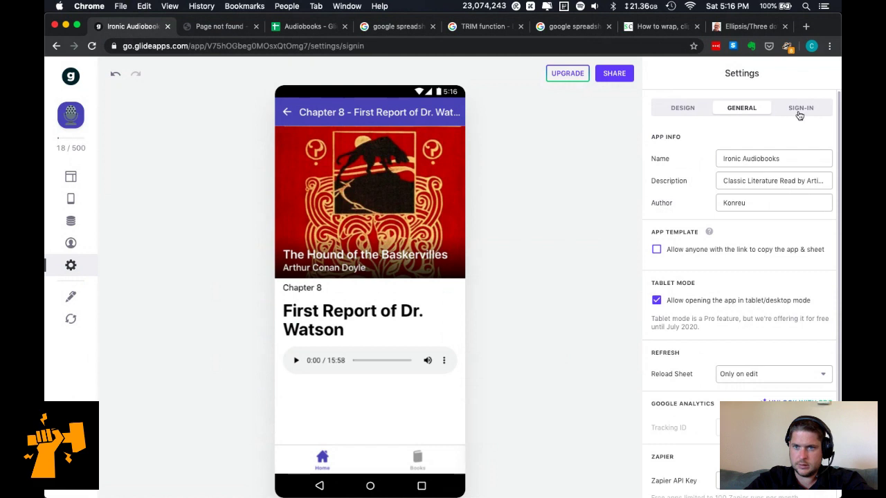
Search emojis for 'book' and try the red, then the orange book as the app icon.
{"action": "left_click", "coordinate": [669, 110]}
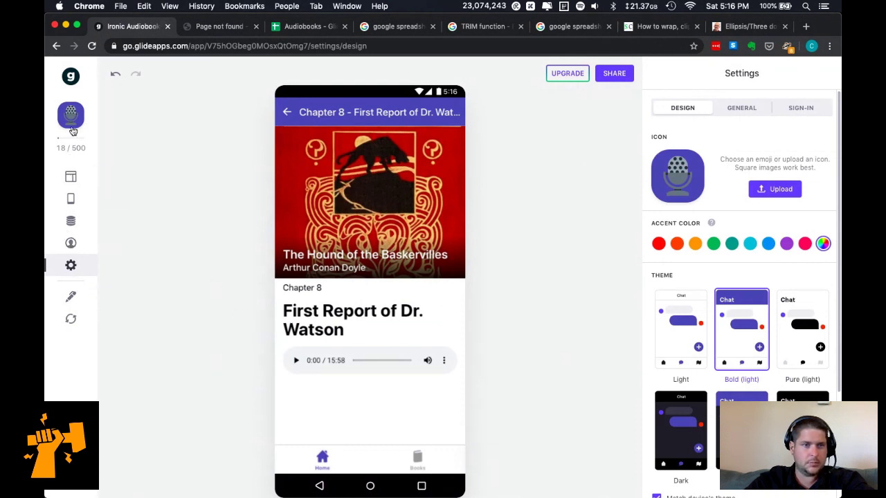
{"action": "left_click", "coordinate": [678, 174]}
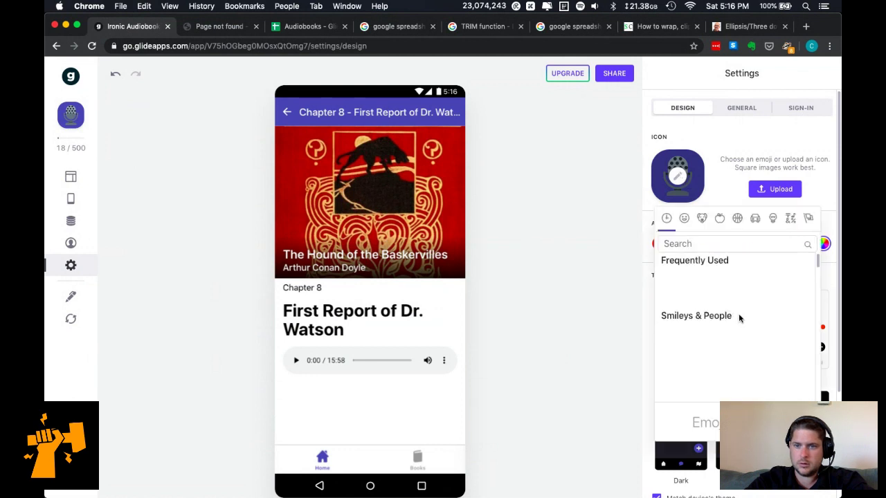
{"action": "left_click", "coordinate": [715, 244]}
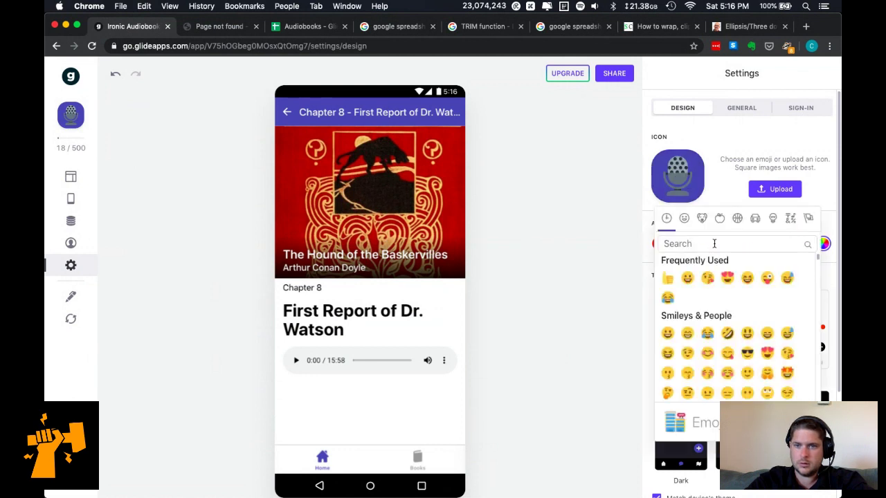
{"action": "type", "text": "book"}
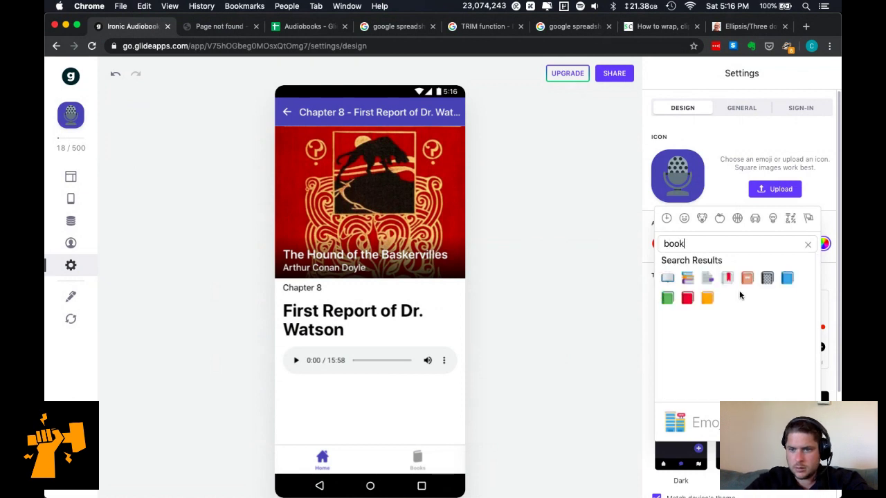
{"action": "left_click", "coordinate": [688, 299]}
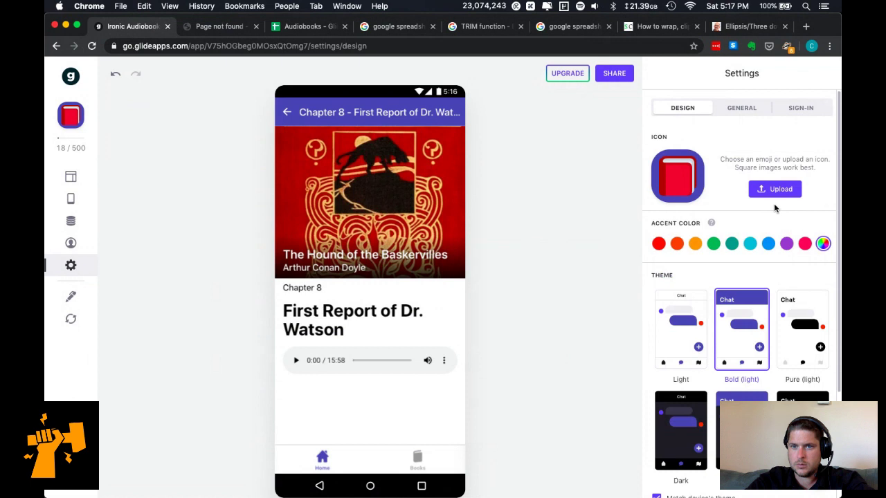
{"action": "left_click", "coordinate": [679, 177]}
{"action": "left_click", "coordinate": [776, 246]}
{"action": "type", "text": "book"}
{"action": "left_click", "coordinate": [709, 299]}
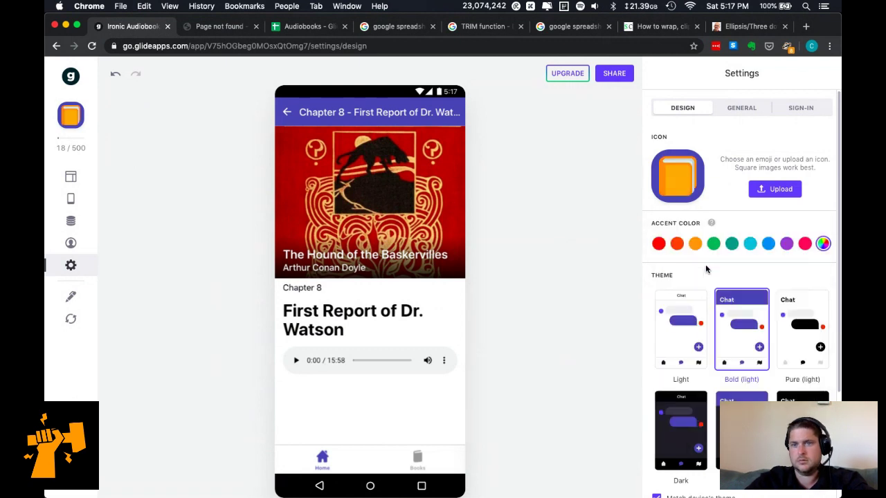
Set the app icon to the stacked books emoji.
{"action": "left_click", "coordinate": [680, 182]}
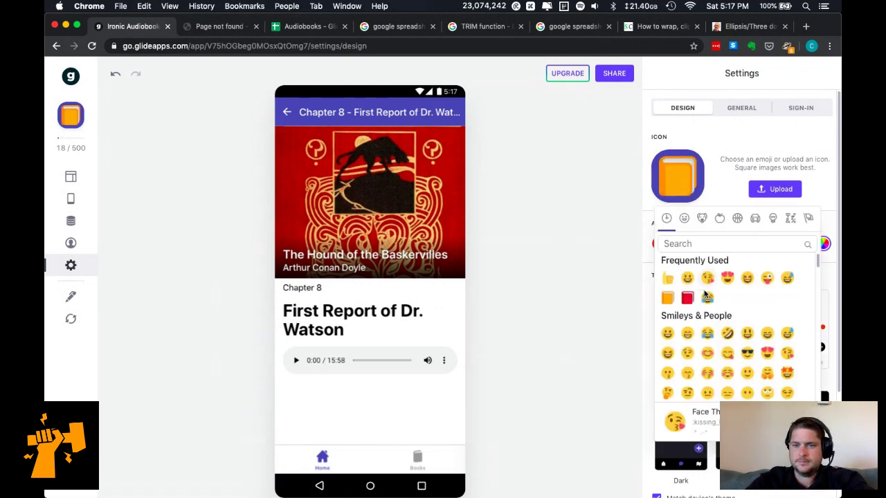
{"action": "left_click", "coordinate": [715, 243]}
{"action": "type", "text": "book"}
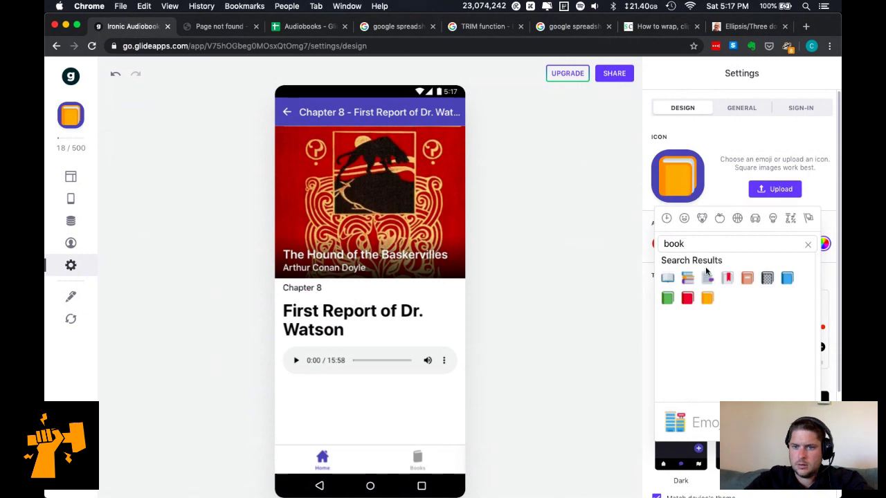
{"action": "left_click", "coordinate": [688, 280]}
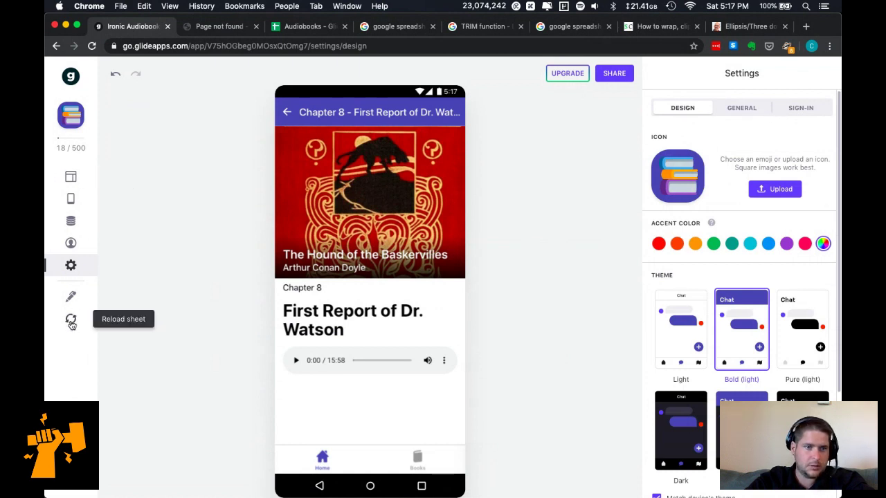
Show the app's Tabs list and step the preview back from Chapter 8 to Home.
{"action": "left_click", "coordinate": [71, 179]}
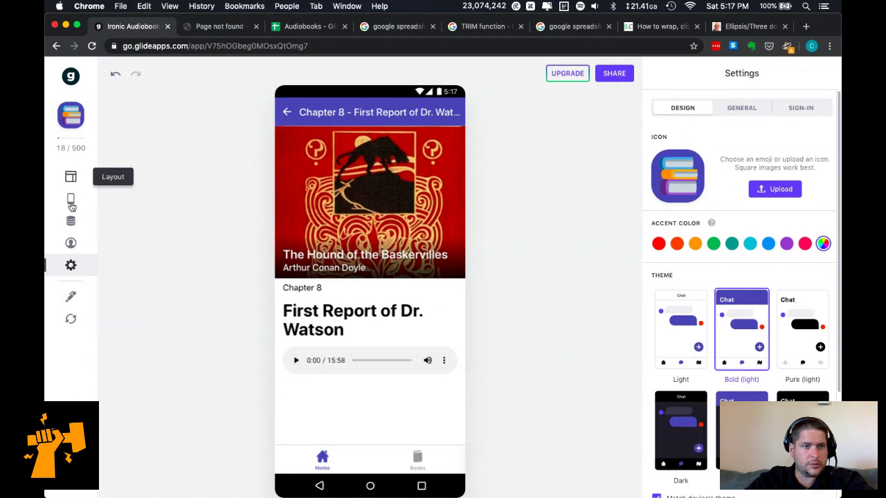
{"action": "left_click", "coordinate": [70, 199]}
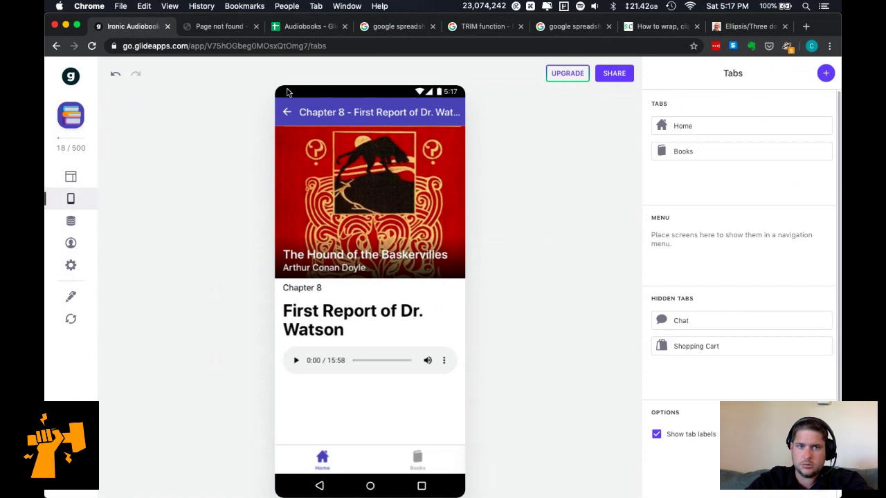
{"action": "left_click", "coordinate": [285, 113]}
{"action": "left_click", "coordinate": [284, 111]}
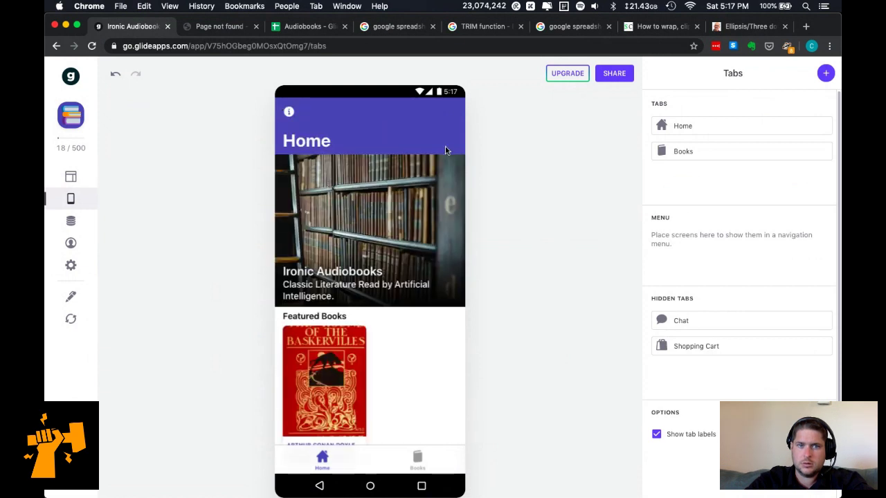
{"action": "left_click", "coordinate": [289, 112]}
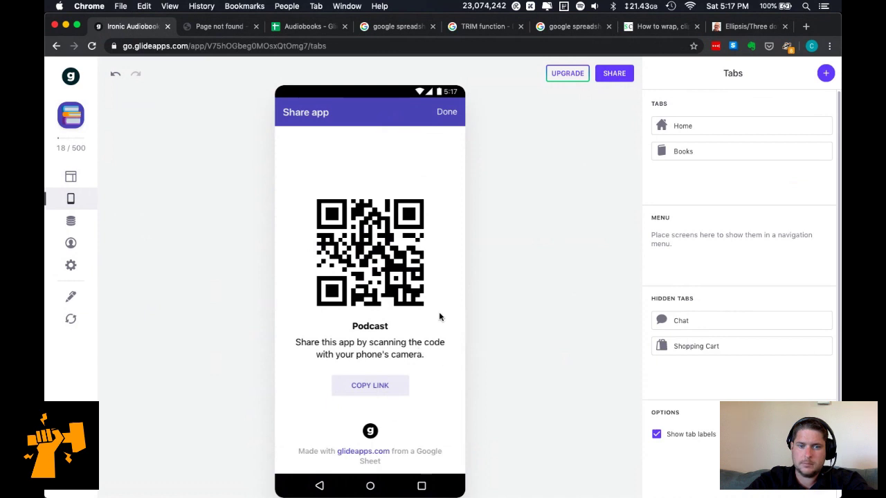
{"action": "left_click", "coordinate": [447, 112]}
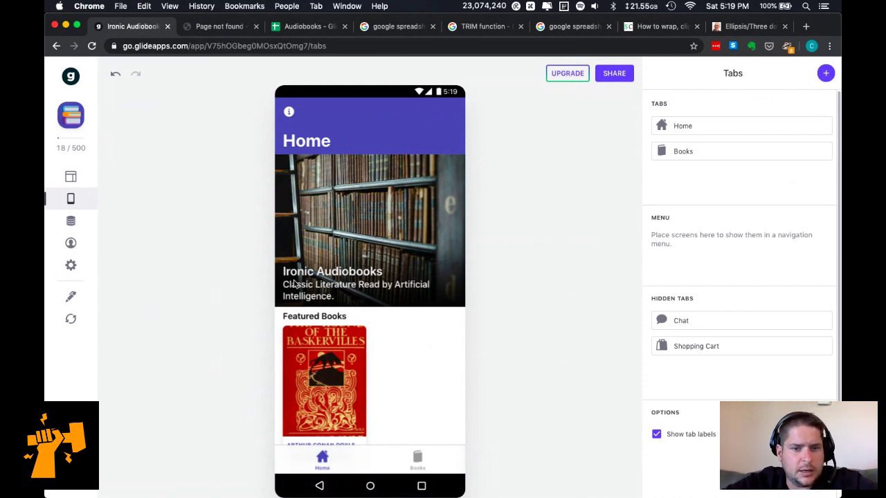
In the Books list layout, try Duration and Year Published captions, then set Caption to '—'.
{"action": "left_click", "coordinate": [418, 460]}
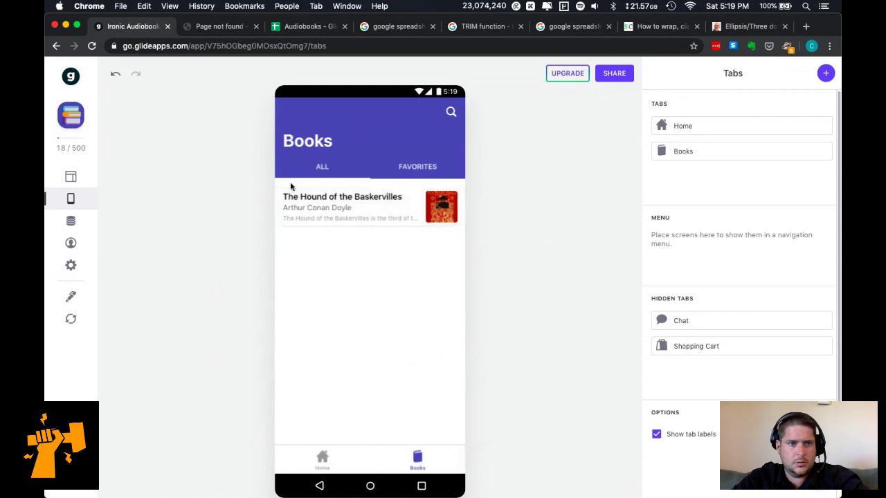
{"action": "left_click", "coordinate": [71, 176]}
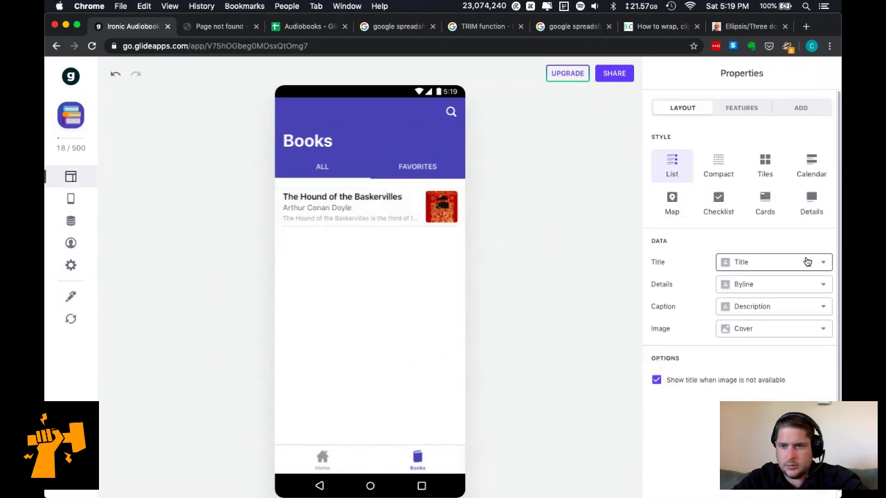
{"action": "left_click", "coordinate": [766, 308]}
{"action": "left_click", "coordinate": [753, 90]}
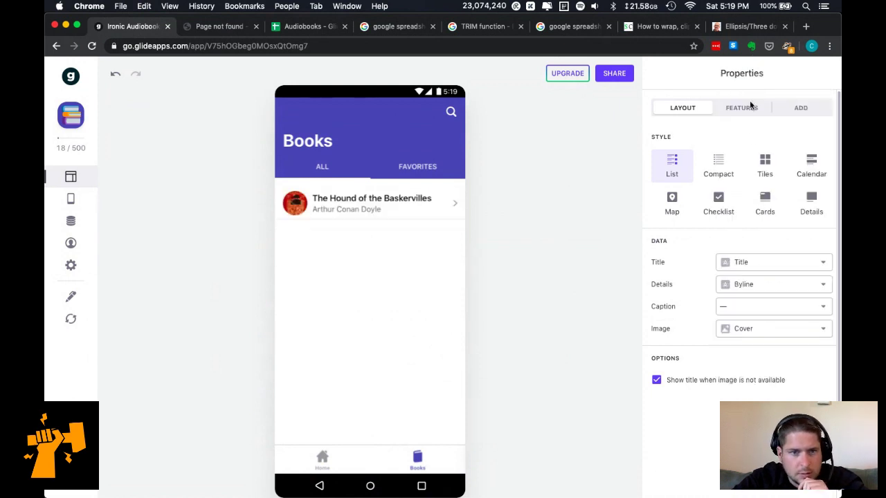
{"action": "left_click", "coordinate": [769, 317]}
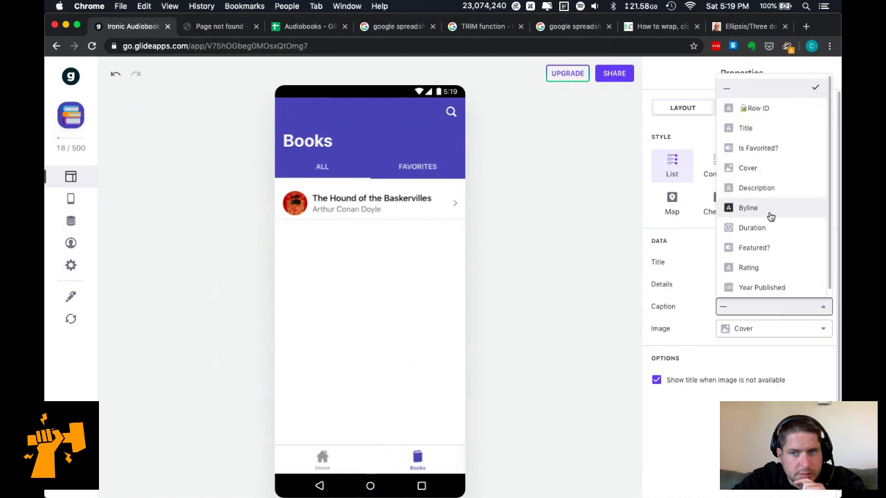
{"action": "left_click", "coordinate": [764, 236]}
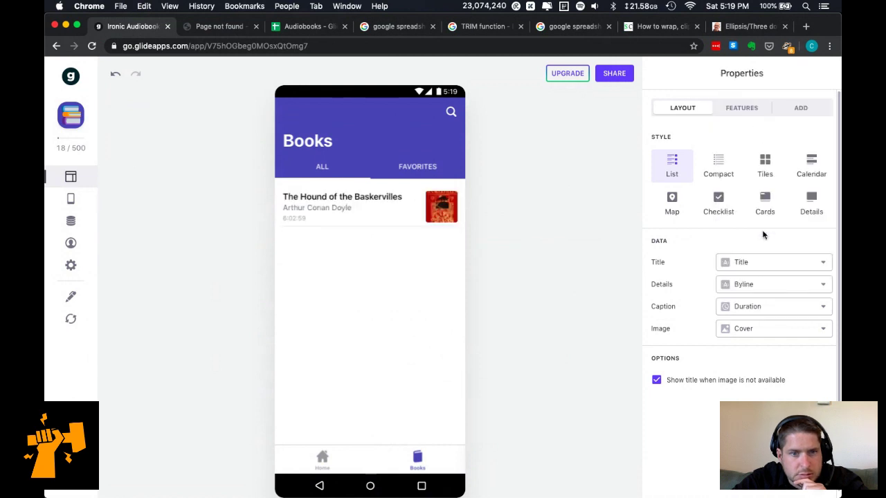
{"action": "left_click", "coordinate": [770, 311]}
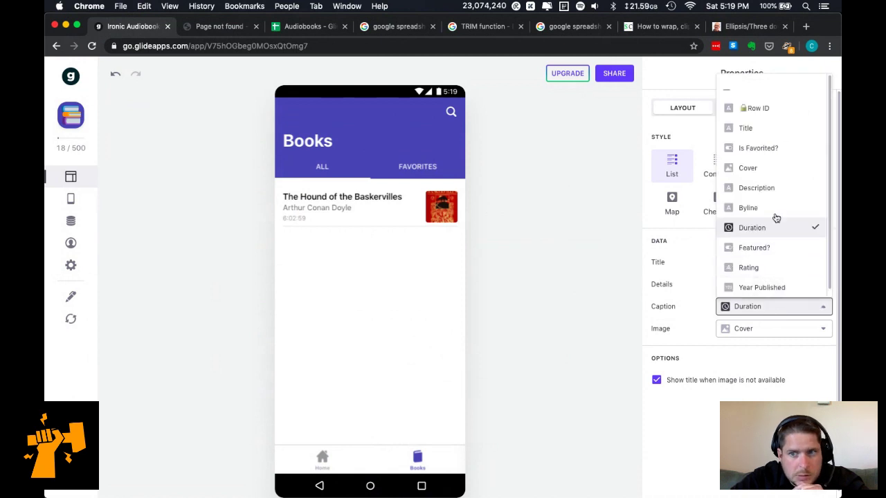
{"action": "left_click", "coordinate": [770, 288]}
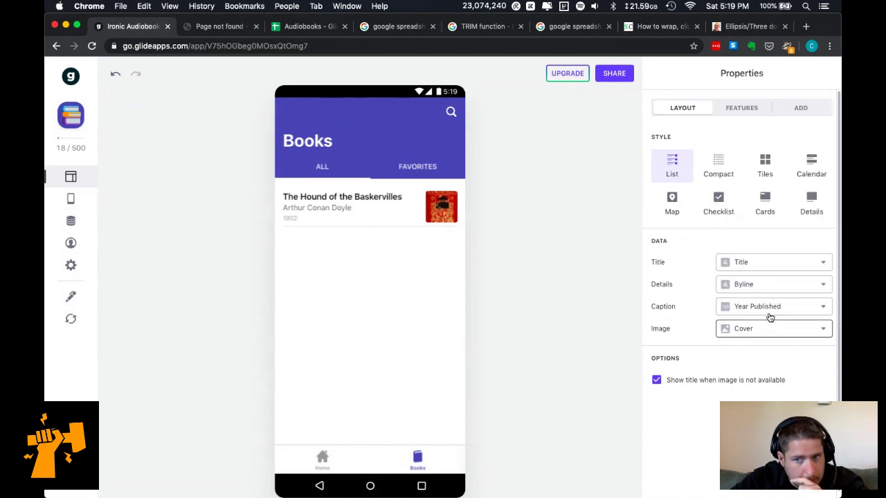
{"action": "left_click", "coordinate": [770, 306]}
{"action": "scroll", "coordinate": [772, 191], "scroll_direction": "down", "scroll_amount": 1}
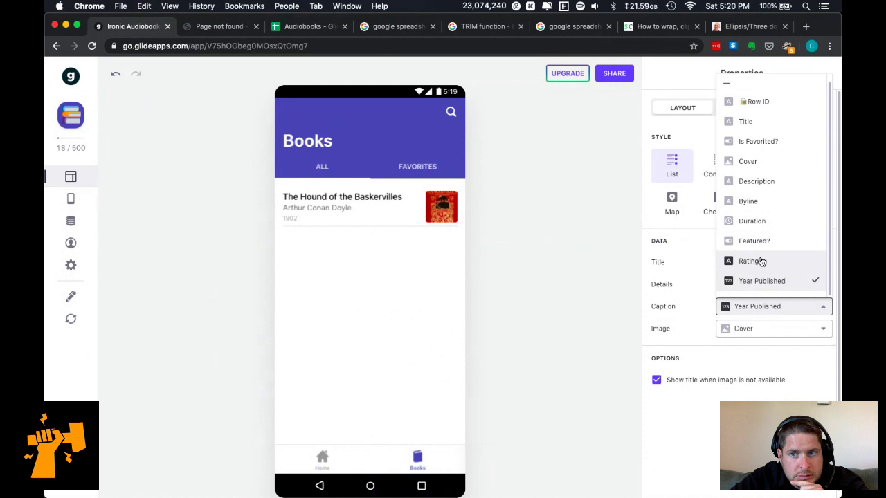
{"action": "scroll", "coordinate": [770, 170], "scroll_direction": "up", "scroll_amount": 1}
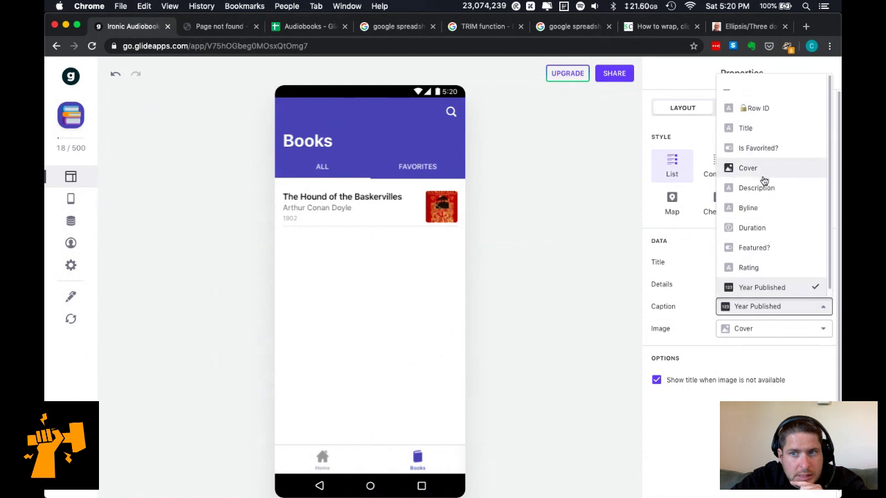
{"action": "left_click", "coordinate": [754, 91]}
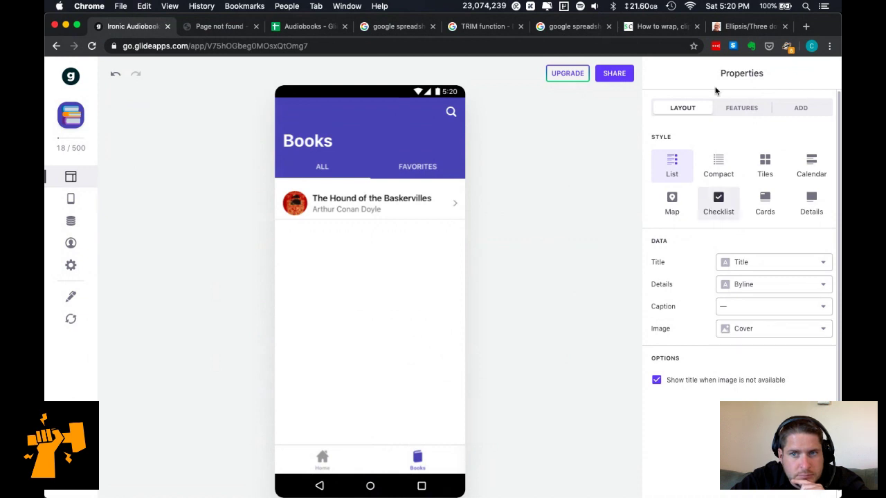
Glance at the list's features and components, then preview the Compact, Tiles and Calendar styles.
{"action": "left_click", "coordinate": [741, 108]}
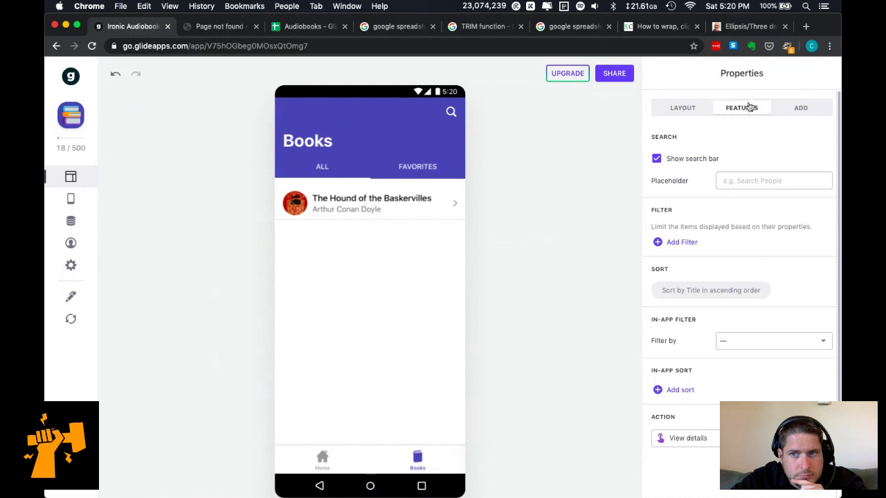
{"action": "left_click", "coordinate": [789, 109]}
{"action": "left_click", "coordinate": [691, 105]}
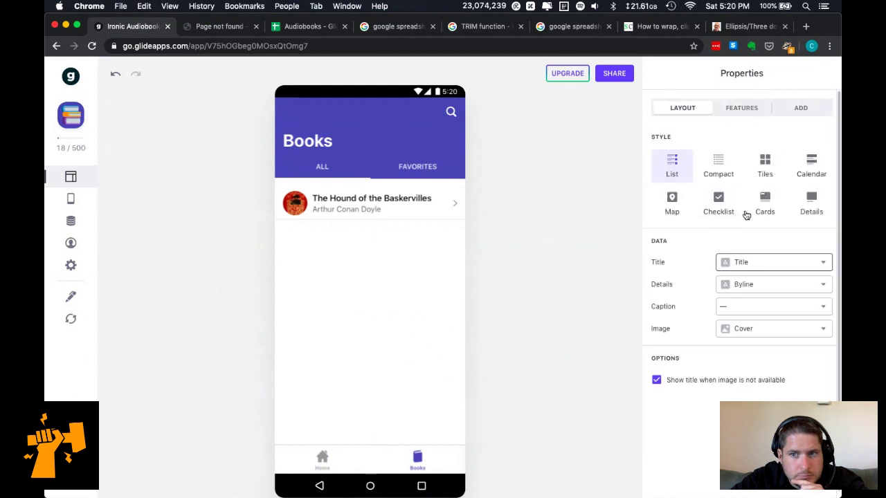
{"action": "left_click", "coordinate": [711, 174]}
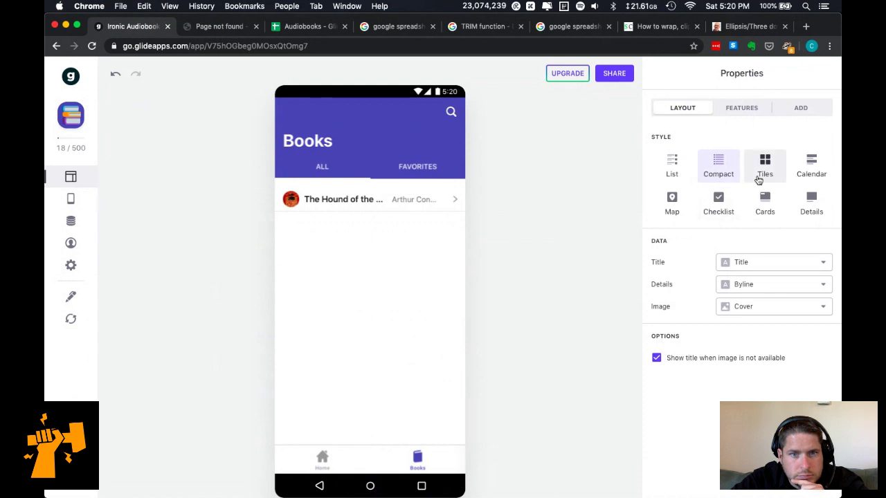
{"action": "left_click", "coordinate": [759, 181]}
{"action": "left_click", "coordinate": [803, 177]}
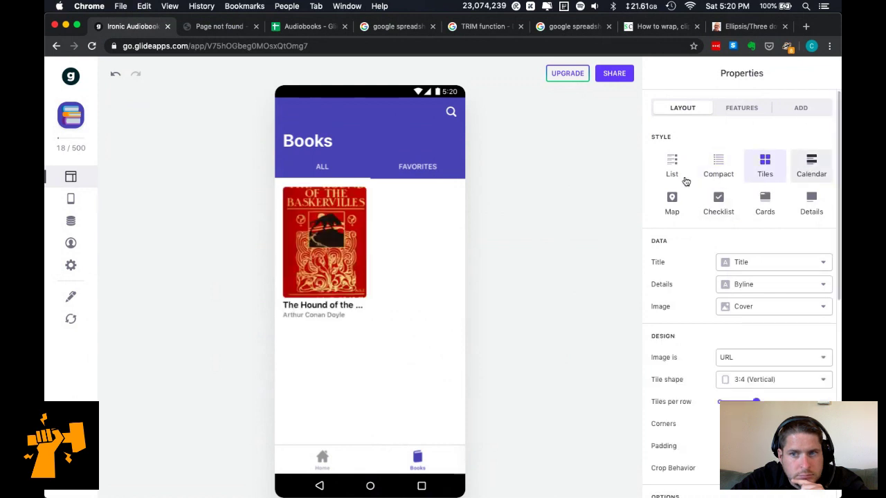
Preview the books as Cards, trying full-width and half-width card sizes.
{"action": "left_click", "coordinate": [765, 202]}
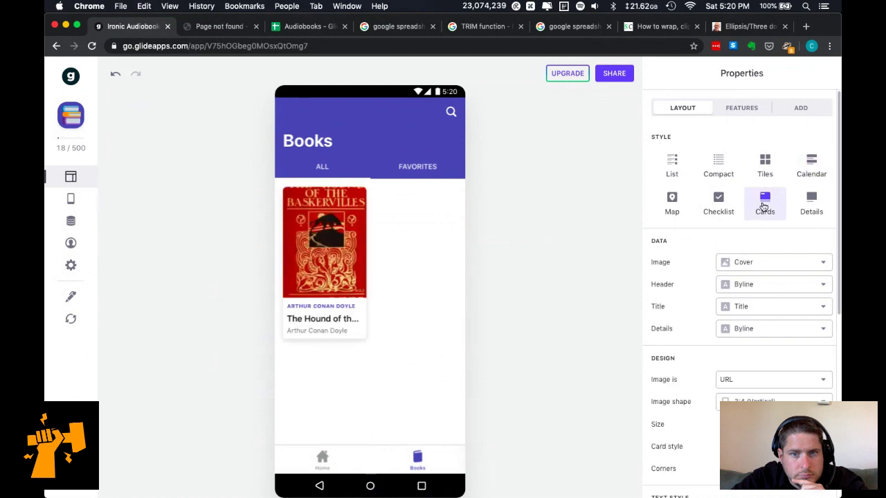
{"action": "scroll", "coordinate": [692, 380], "scroll_direction": "down", "scroll_amount": 5}
{"action": "scroll", "coordinate": [750, 363], "scroll_direction": "down", "scroll_amount": 5}
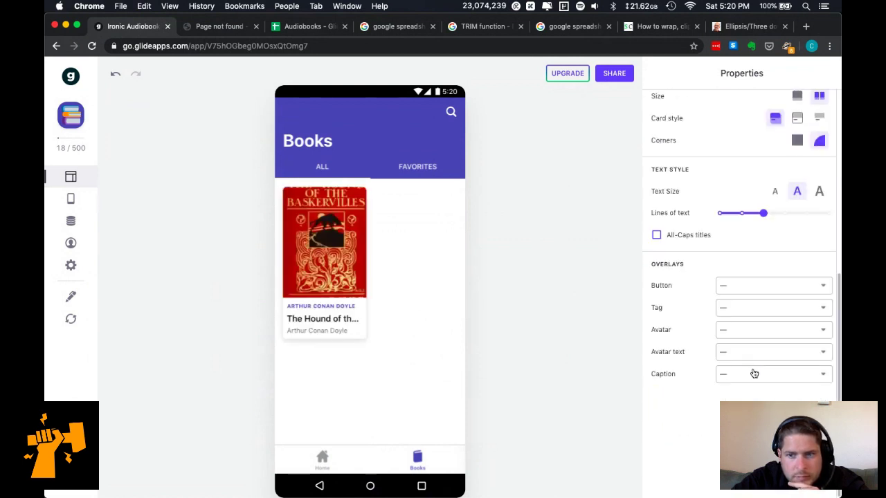
{"action": "scroll", "coordinate": [778, 322], "scroll_direction": "up", "scroll_amount": 2}
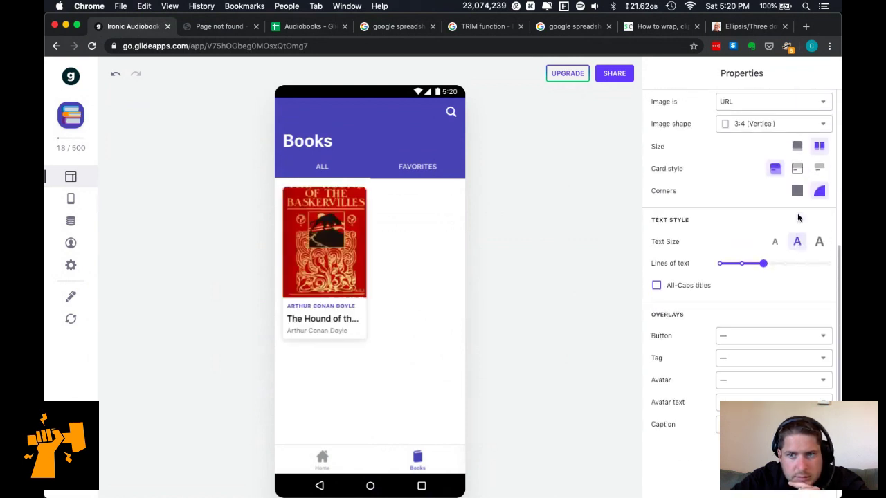
{"action": "left_click", "coordinate": [797, 152]}
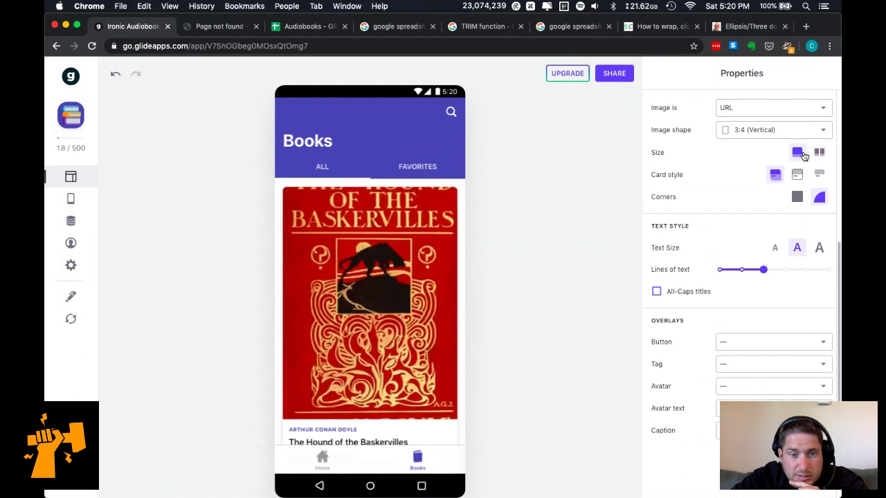
{"action": "left_click", "coordinate": [818, 159]}
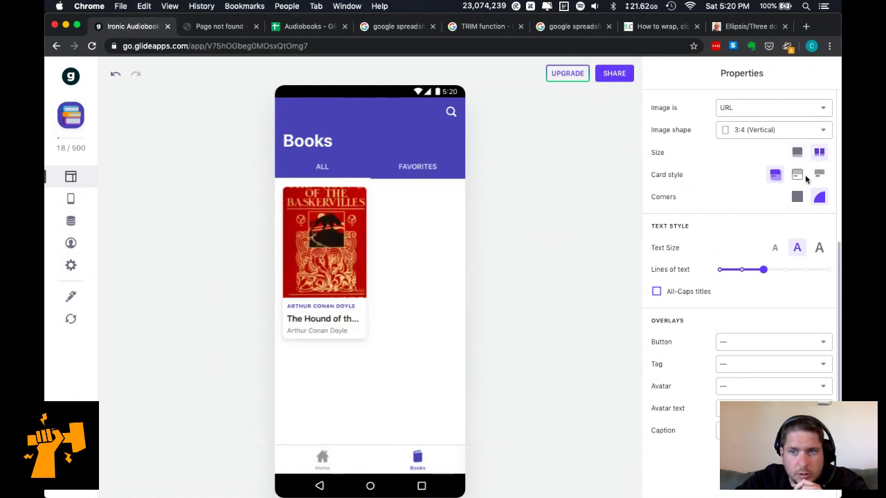
{"action": "scroll", "coordinate": [765, 142], "scroll_direction": "up", "scroll_amount": 5}
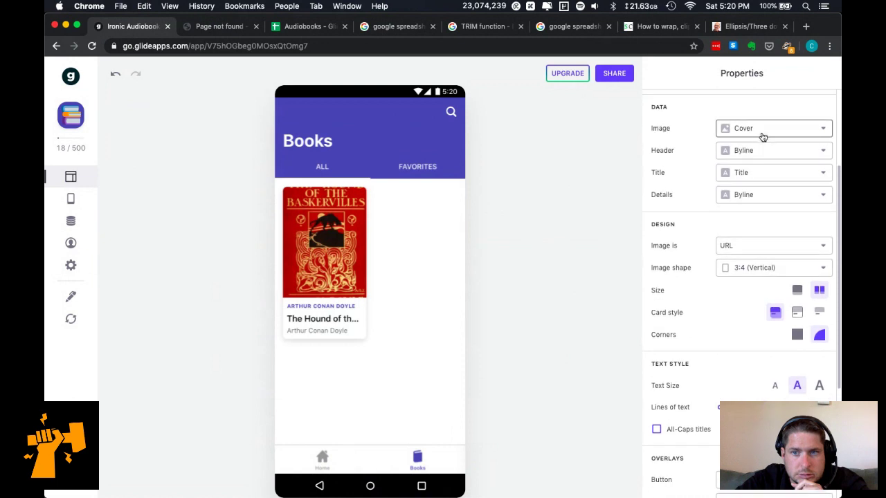
{"action": "scroll", "coordinate": [764, 135], "scroll_direction": "up", "scroll_amount": 4}
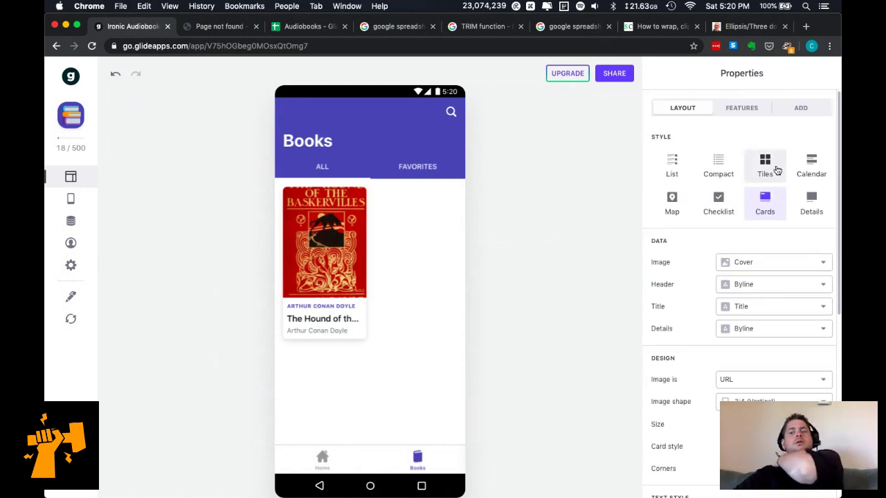
Switch between Tiles and Cards, keeping Cover as the image column for each.
{"action": "left_click", "coordinate": [776, 171]}
{"action": "scroll", "coordinate": [781, 280], "scroll_direction": "down", "scroll_amount": 3}
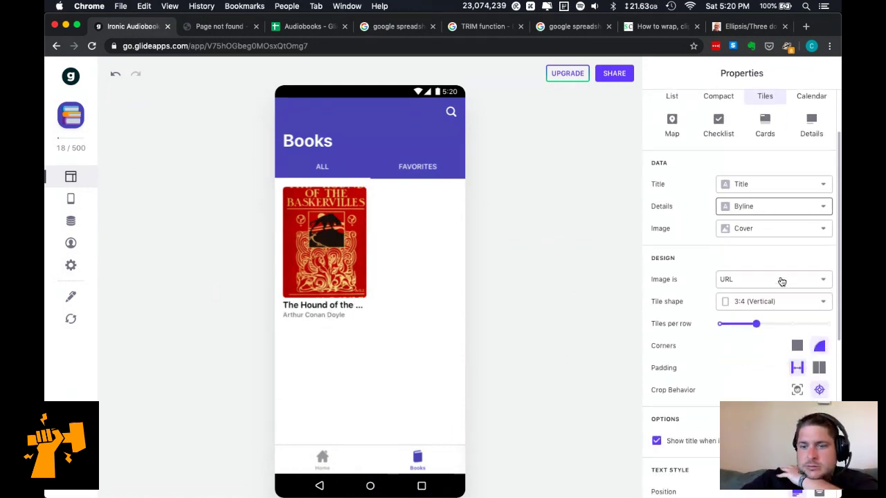
{"action": "scroll", "coordinate": [782, 281], "scroll_direction": "down", "scroll_amount": 1}
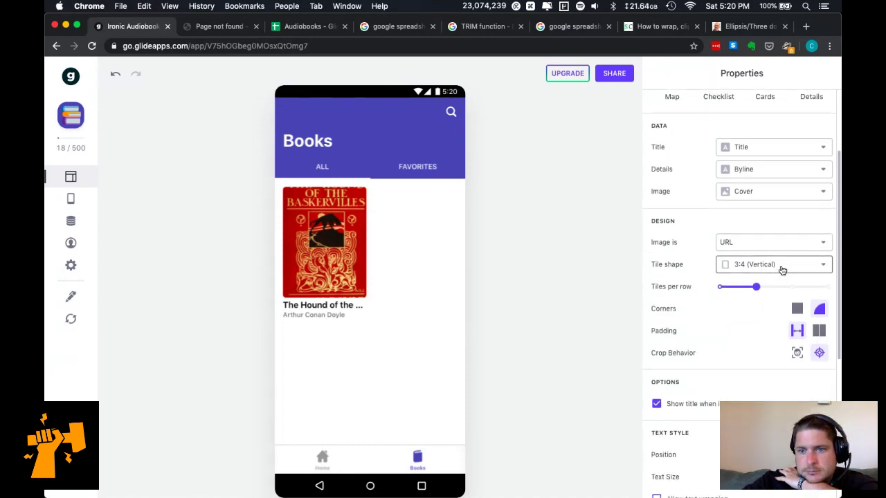
{"action": "scroll", "coordinate": [763, 173], "scroll_direction": "up", "scroll_amount": 2}
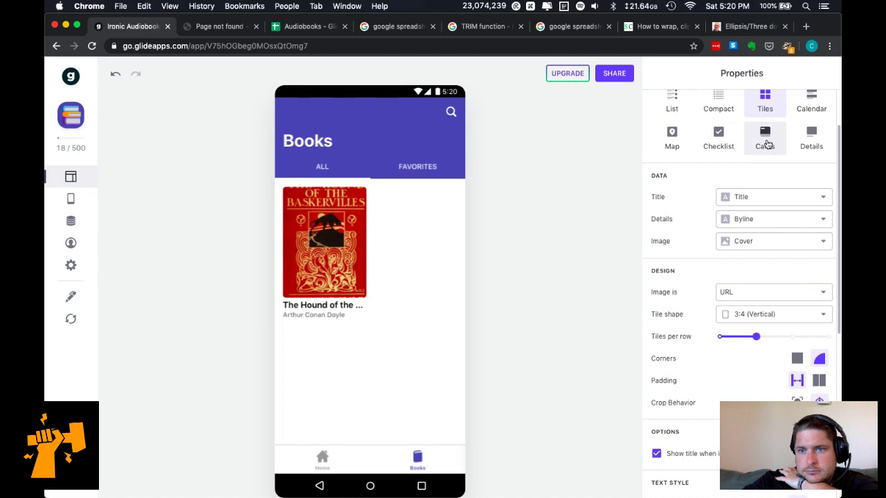
{"action": "left_click", "coordinate": [765, 141]}
{"action": "left_click", "coordinate": [769, 199]}
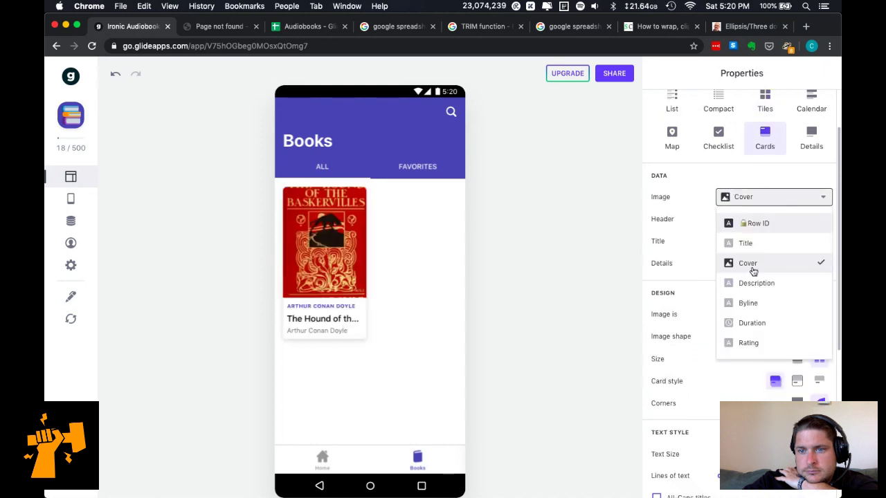
{"action": "left_click", "coordinate": [756, 170]}
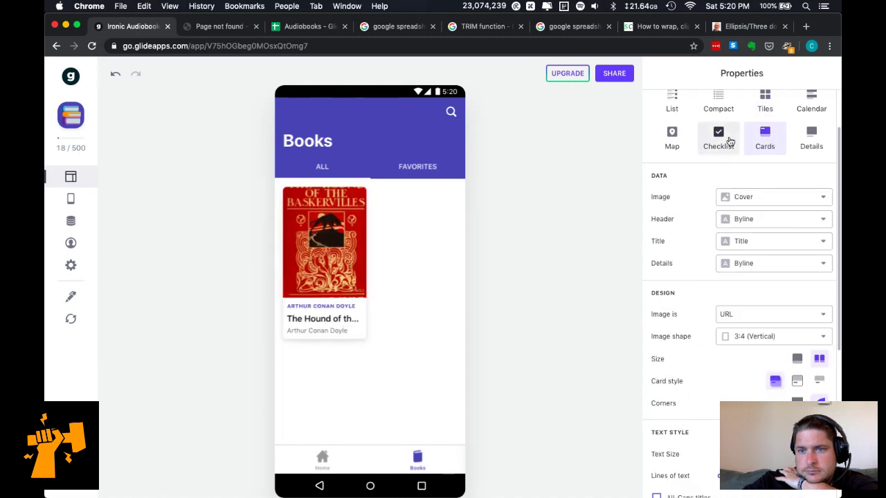
{"action": "left_click", "coordinate": [763, 103]}
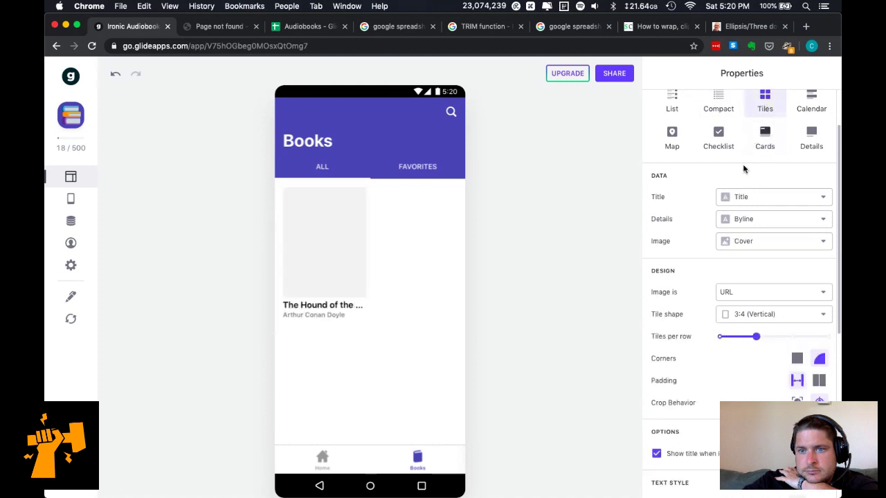
{"action": "left_click", "coordinate": [745, 242]}
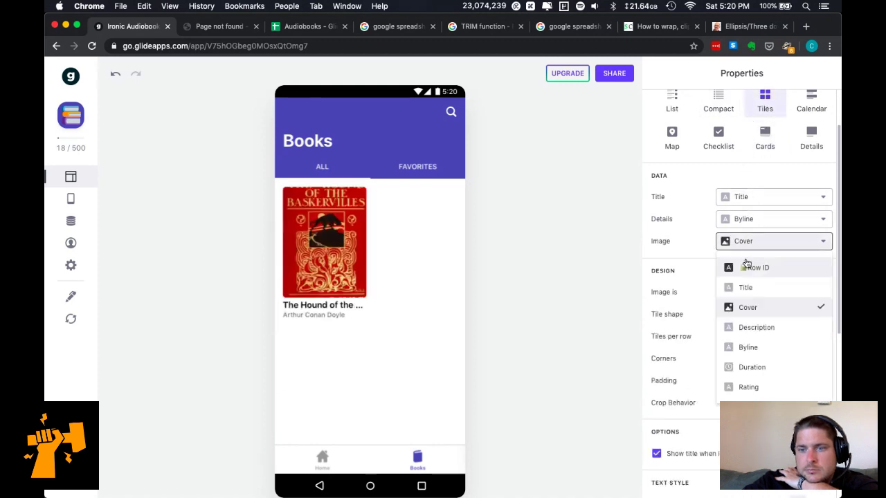
{"action": "left_click", "coordinate": [747, 171]}
Preview the Checklist style with its check column unchanged, then settle on List style.
{"action": "left_click", "coordinate": [673, 102]}
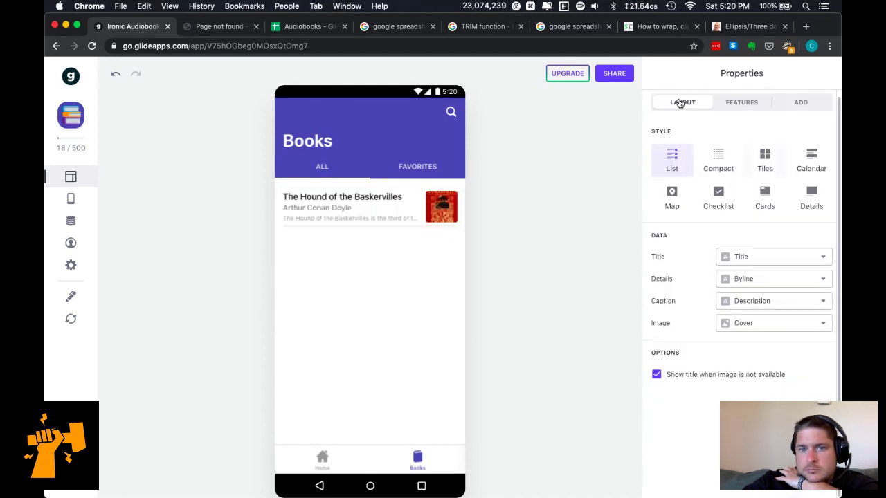
{"action": "left_click", "coordinate": [720, 204]}
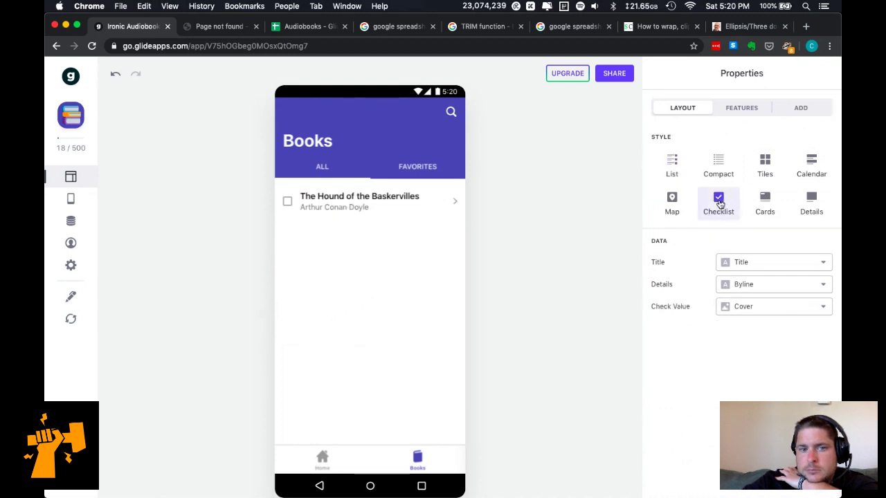
{"action": "left_click", "coordinate": [762, 315]}
{"action": "left_click", "coordinate": [688, 349]}
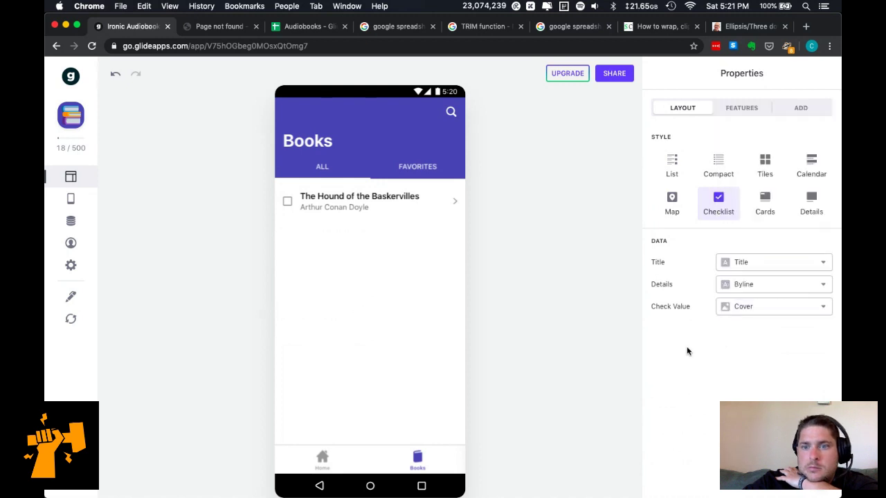
{"action": "left_click", "coordinate": [679, 167]}
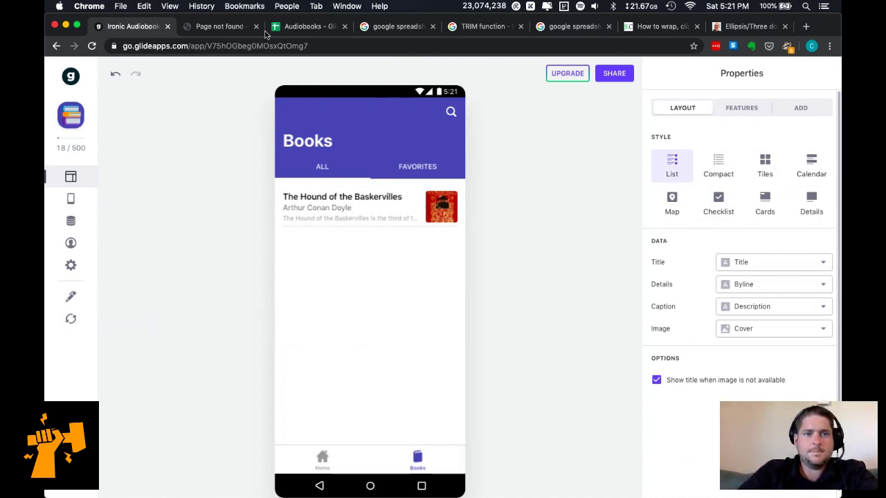
On the App: Logins sheet, freeze and bold the header row and widen column A.
{"action": "left_click", "coordinate": [291, 29]}
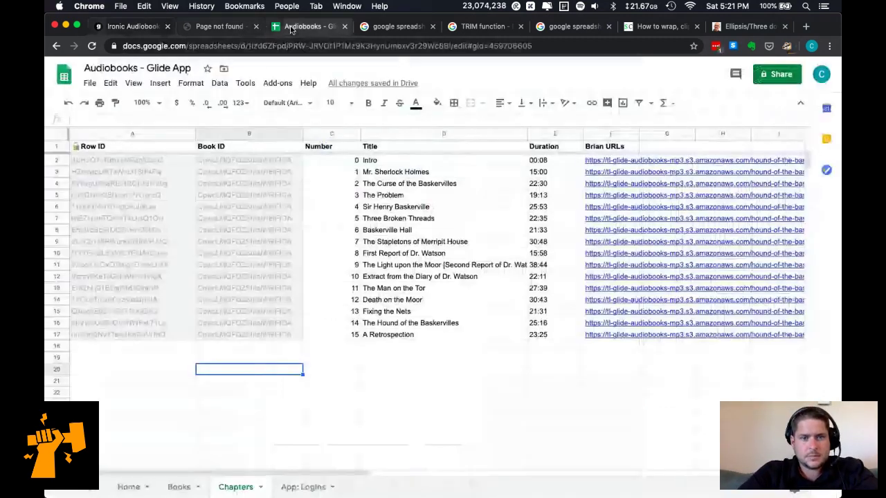
{"action": "left_click", "coordinate": [305, 488]}
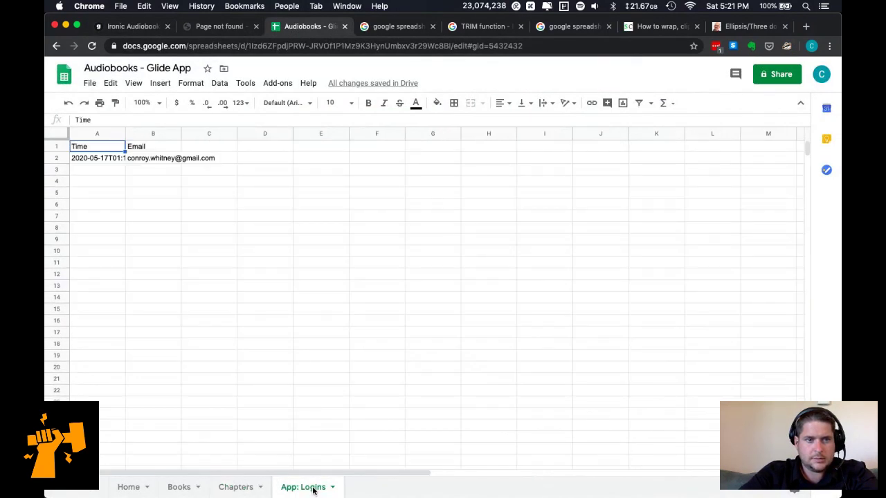
{"action": "left_click_drag", "start_coordinate": [60, 139], "coordinate": [61, 148]}
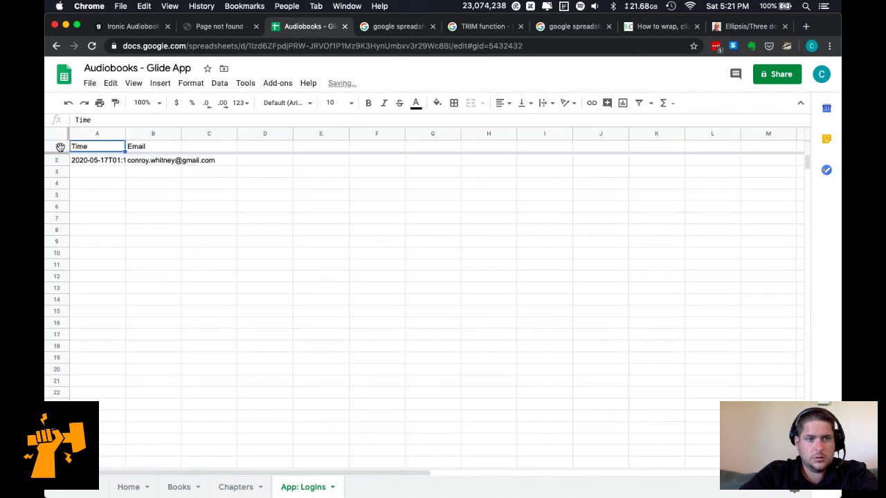
{"action": "left_click", "coordinate": [61, 147]}
{"action": "key", "text": "super+b"}
{"action": "double_click", "coordinate": [125, 134]}
{"action": "left_click", "coordinate": [191, 256]}
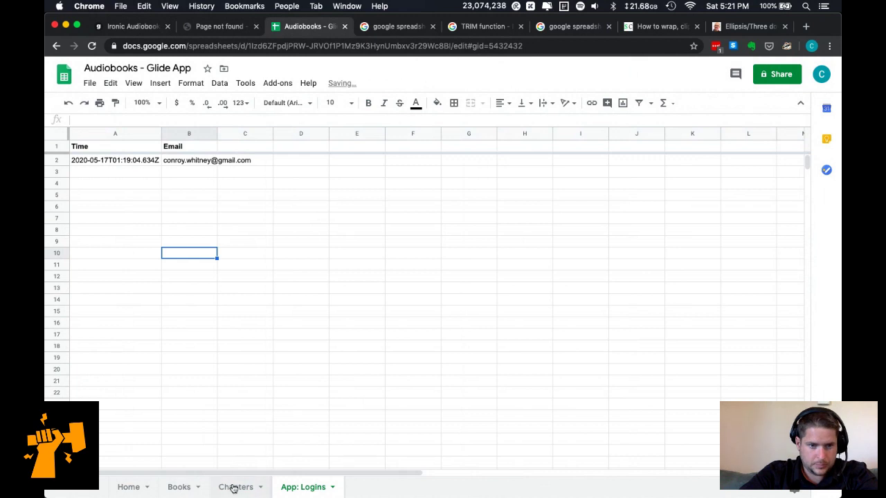
Add a new sheet named Account and move it before App: Logins.
{"action": "left_click", "coordinate": [76, 488]}
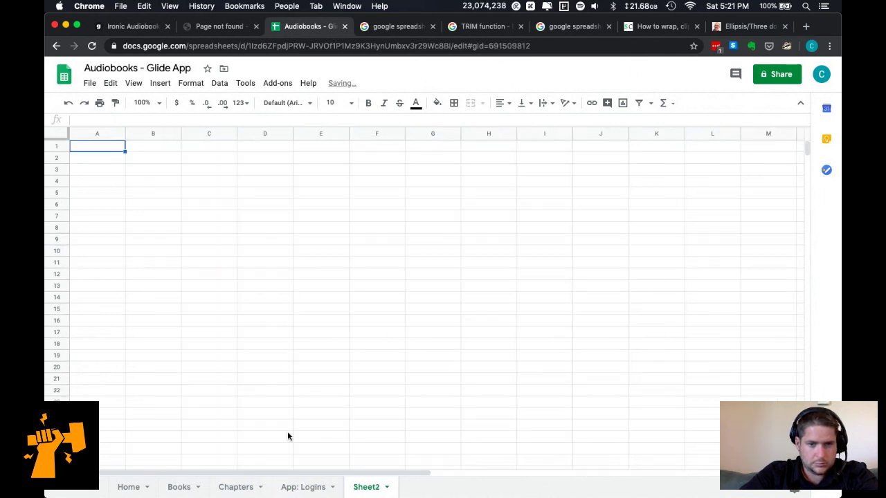
{"action": "left_click", "coordinate": [386, 487]}
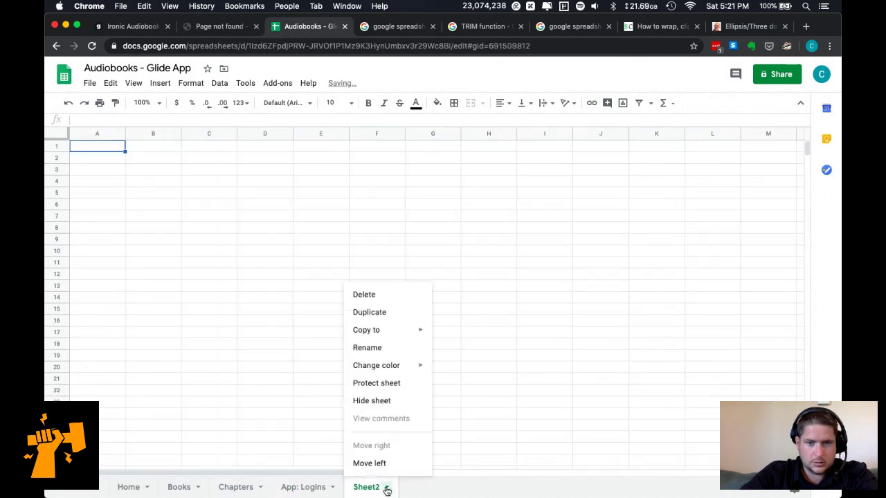
{"action": "left_click", "coordinate": [386, 346]}
{"action": "type", "text": "Account"}
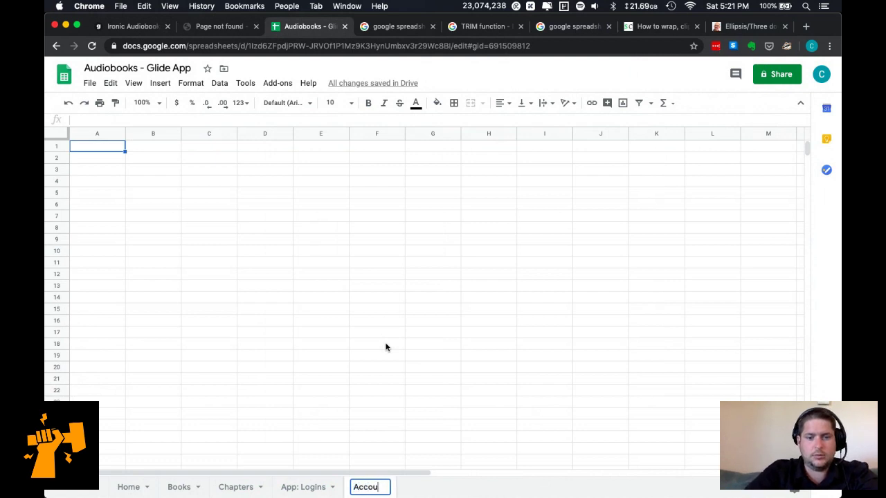
{"action": "key", "text": "Return"}
{"action": "left_click_drag", "start_coordinate": [366, 489], "coordinate": [291, 482]}
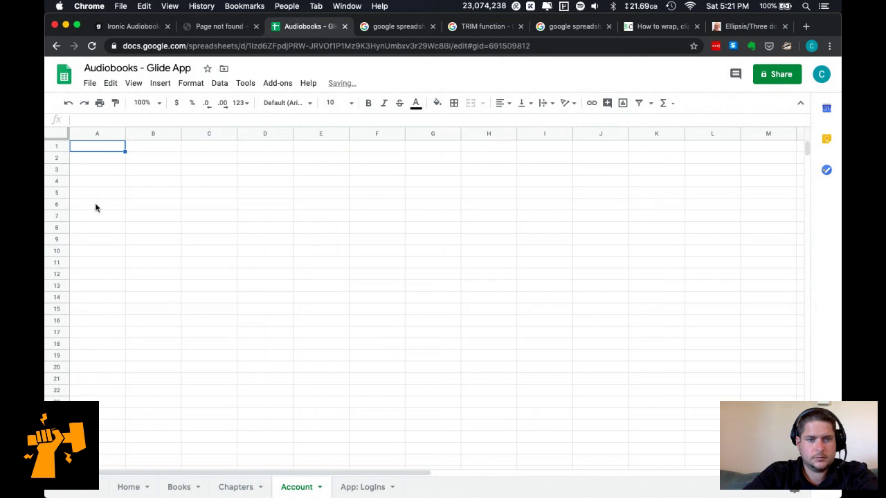
Close the browser tabs to the right of the spreadsheet and open a new window.
{"action": "key", "text": "super+Tab"}
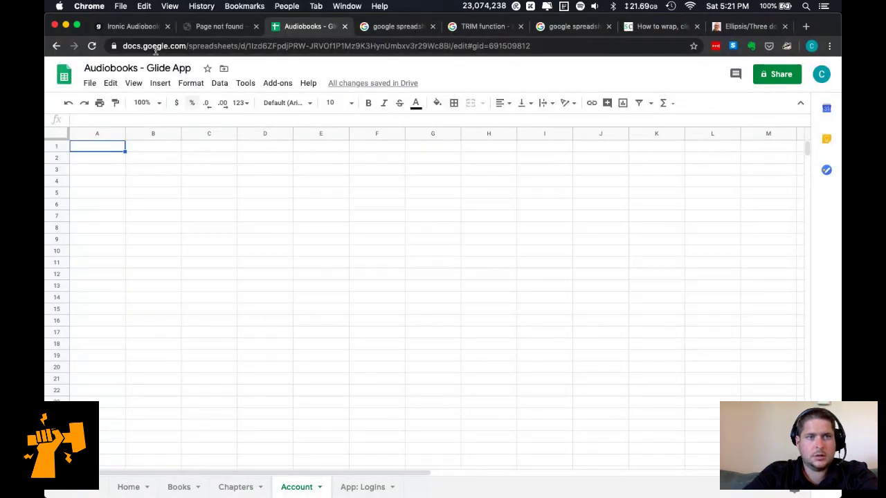
{"action": "left_click", "coordinate": [132, 26]}
{"action": "left_click", "coordinate": [304, 26]}
{"action": "right_click", "coordinate": [304, 26]}
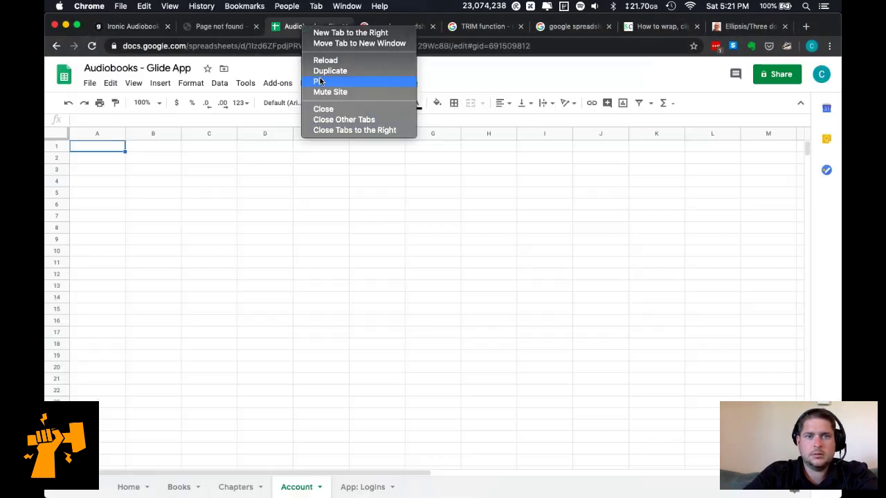
{"action": "left_click", "coordinate": [362, 130]}
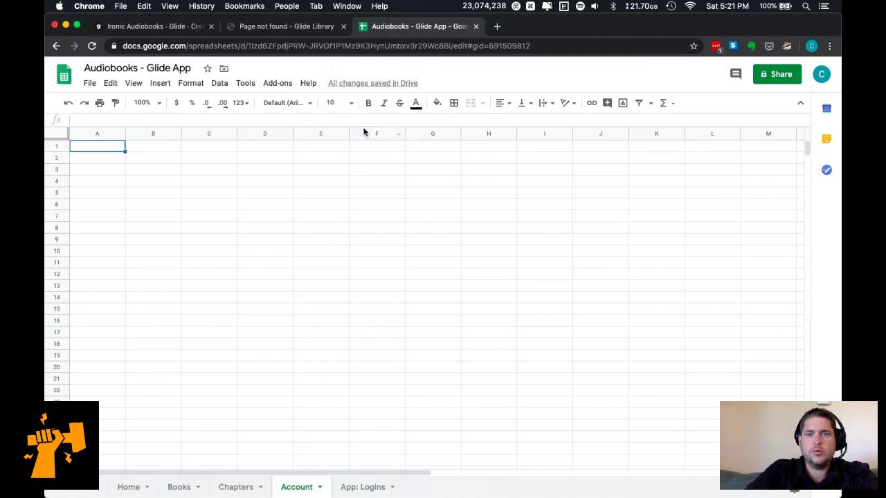
{"action": "key", "text": "super+n"}
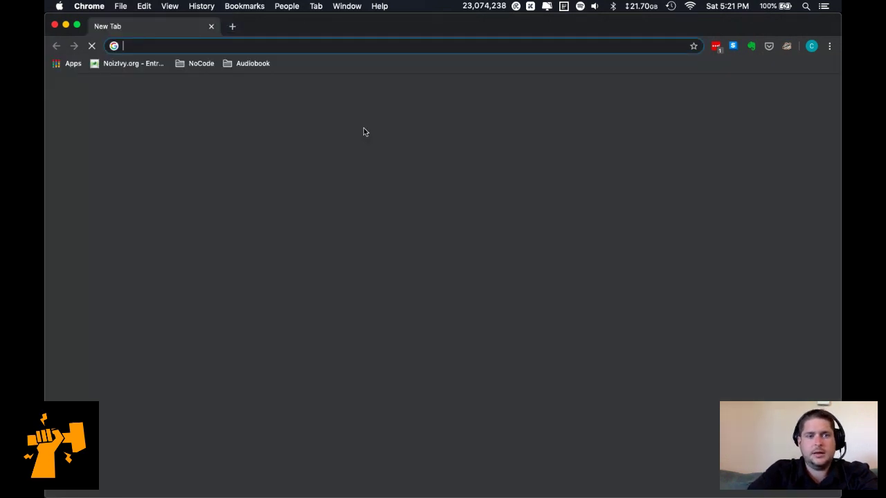
Search the web for 'glide payments' and open the Buy Button - Glide Library article.
{"action": "type", "text": "glide payments"}
{"action": "key", "text": "Return"}
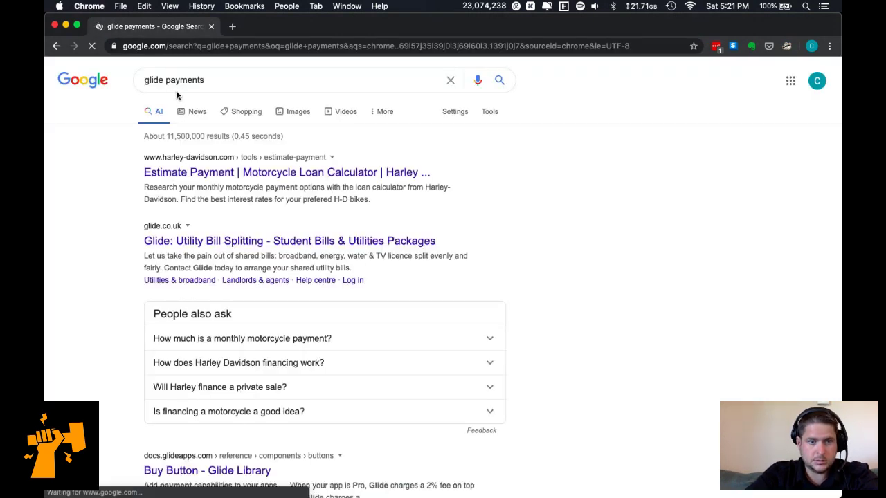
{"action": "scroll", "coordinate": [181, 414], "scroll_direction": "down", "scroll_amount": 2}
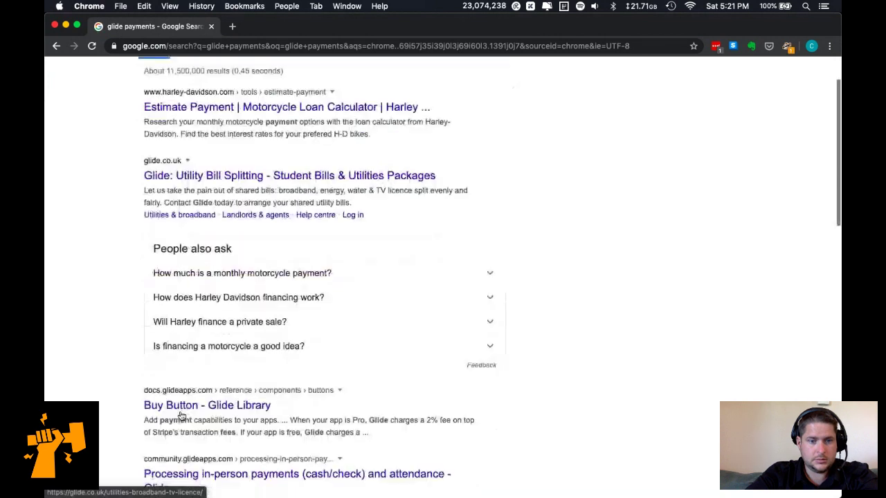
{"action": "left_click", "coordinate": [202, 407]}
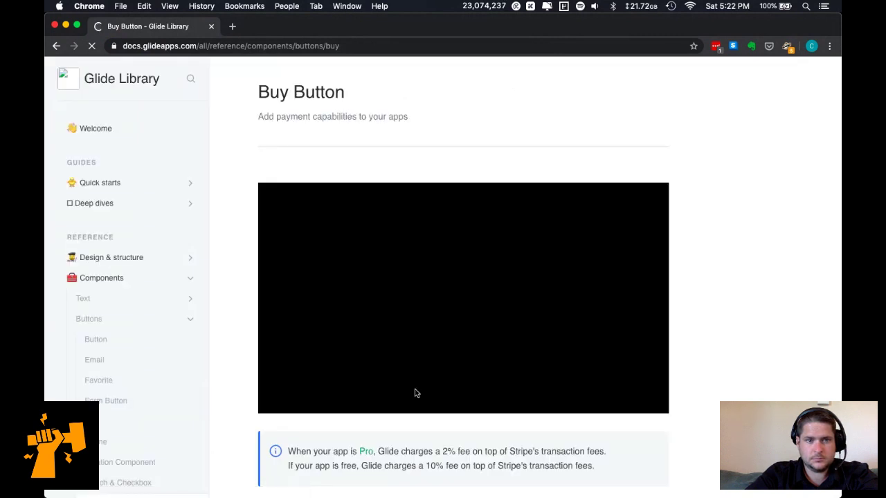
Read through the Buy Button article, then go to the Integrations section.
{"action": "scroll", "coordinate": [465, 437], "scroll_direction": "down", "scroll_amount": 3}
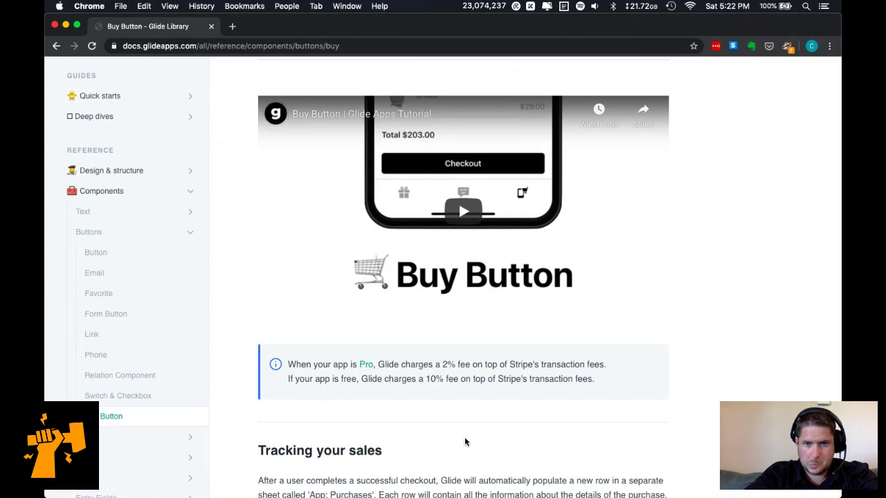
{"action": "scroll", "coordinate": [465, 442], "scroll_direction": "down", "scroll_amount": 2}
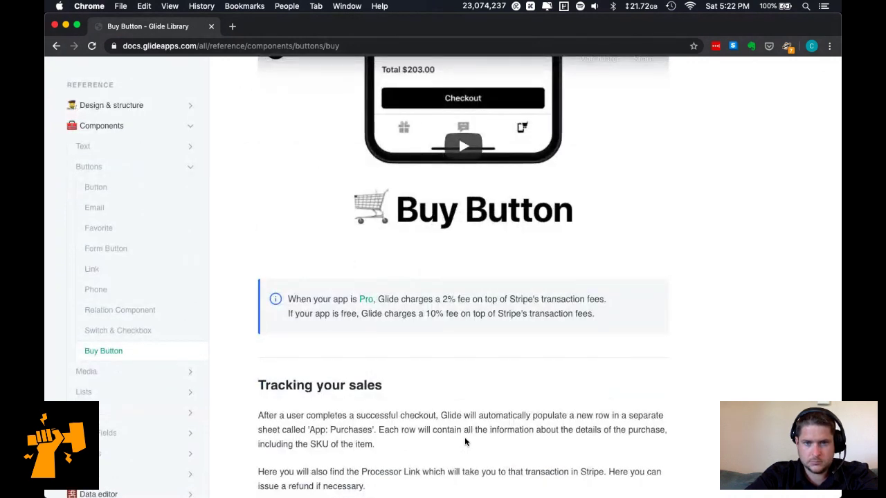
{"action": "scroll", "coordinate": [465, 441], "scroll_direction": "down", "scroll_amount": 3}
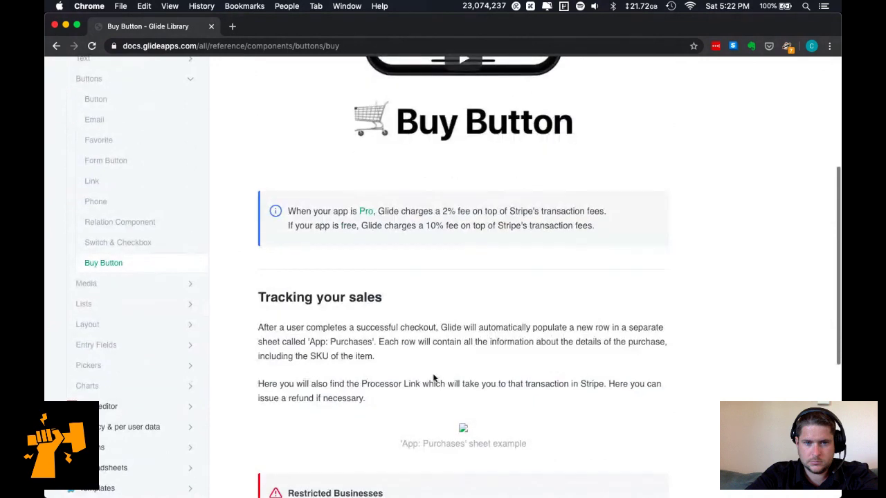
{"action": "scroll", "coordinate": [433, 374], "scroll_direction": "down", "scroll_amount": 4}
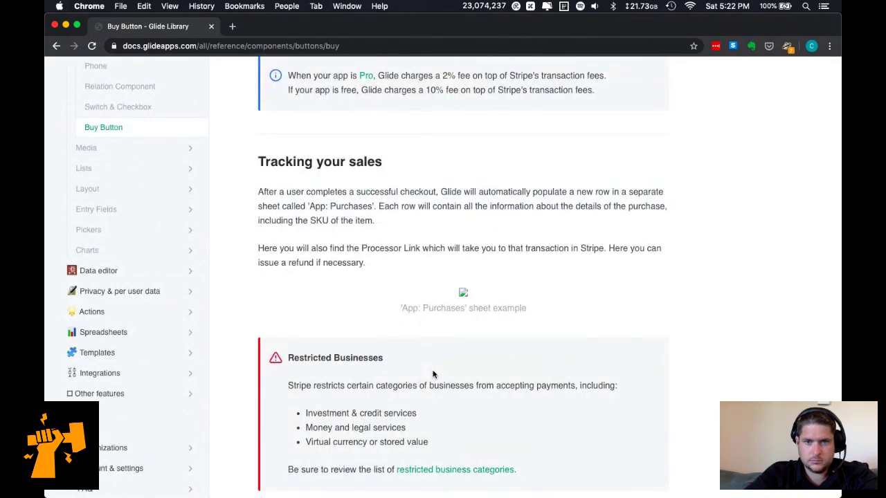
{"action": "scroll", "coordinate": [433, 374], "scroll_direction": "down", "scroll_amount": 4}
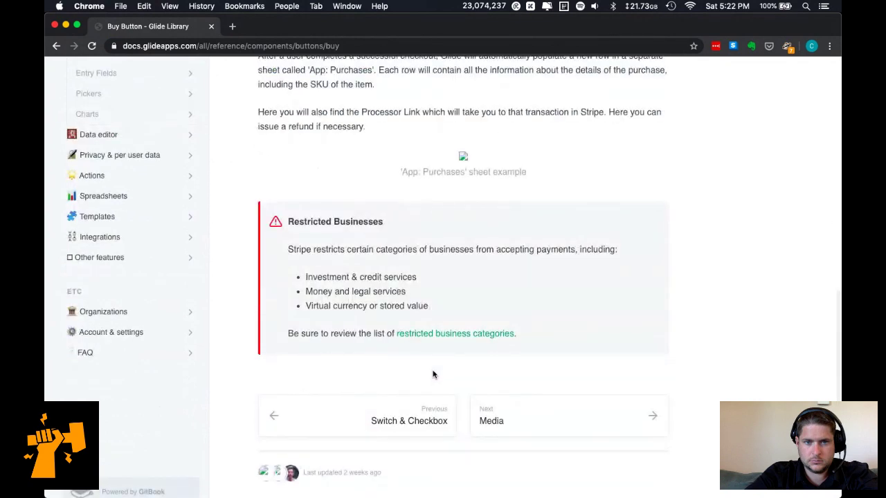
{"action": "scroll", "coordinate": [433, 374], "scroll_direction": "up", "scroll_amount": 3}
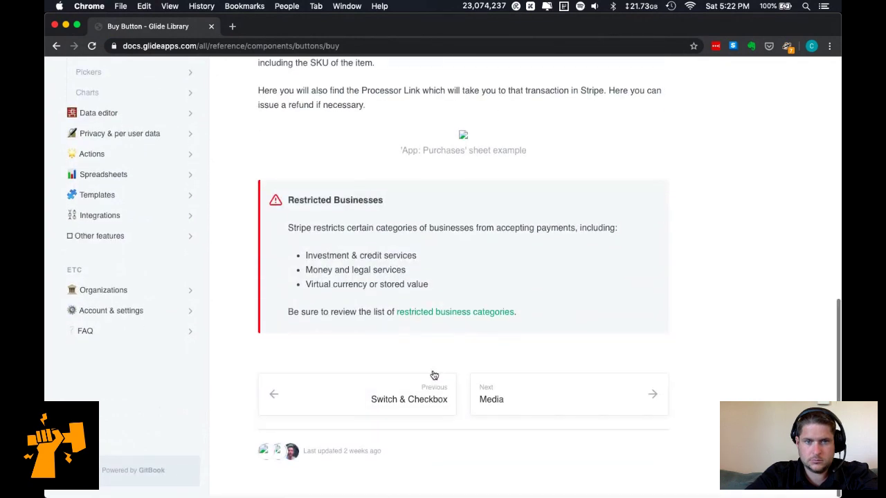
{"action": "scroll", "coordinate": [270, 303], "scroll_direction": "up", "scroll_amount": 2}
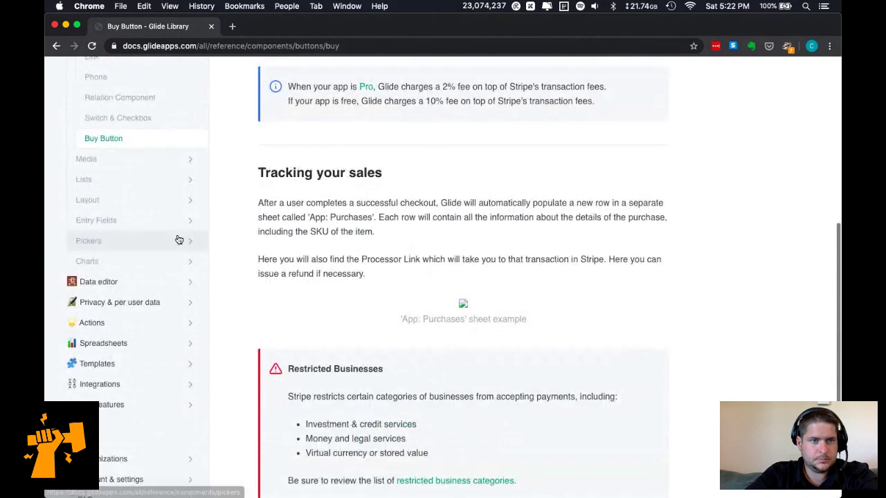
{"action": "scroll", "coordinate": [159, 207], "scroll_direction": "up", "scroll_amount": 2}
{"action": "scroll", "coordinate": [143, 185], "scroll_direction": "up", "scroll_amount": 3}
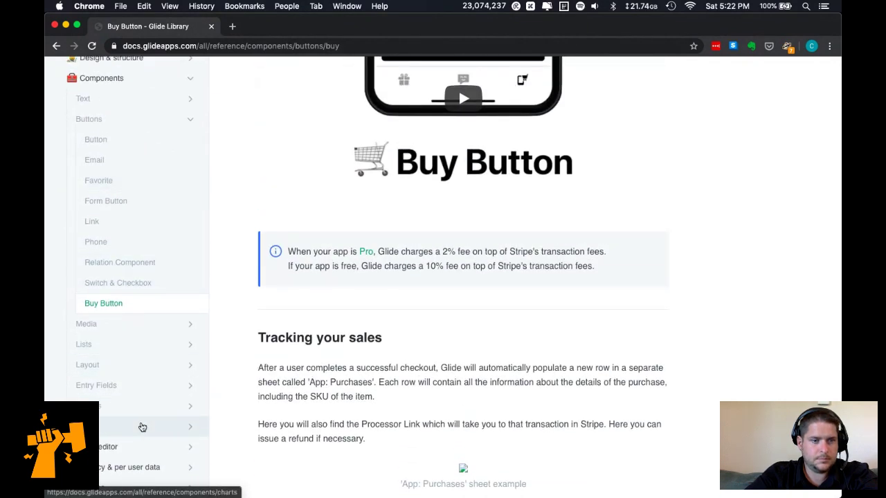
{"action": "scroll", "coordinate": [142, 428], "scroll_direction": "down", "scroll_amount": 4}
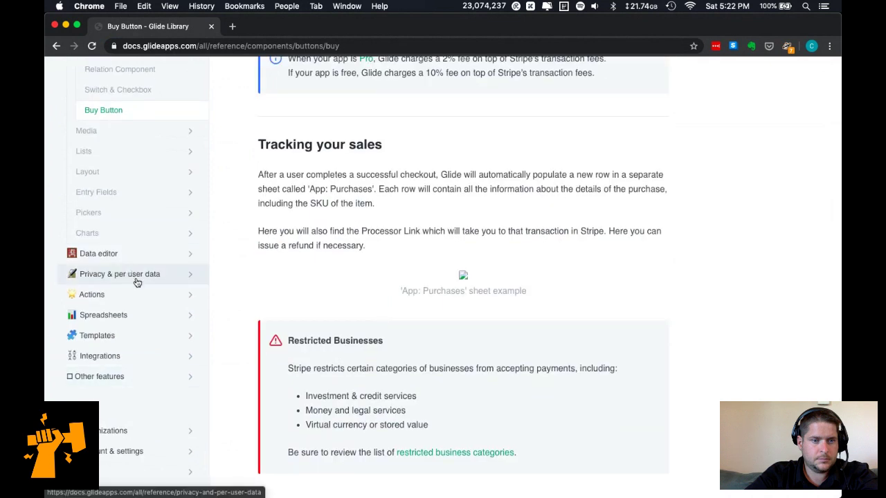
{"action": "left_click", "coordinate": [138, 351]}
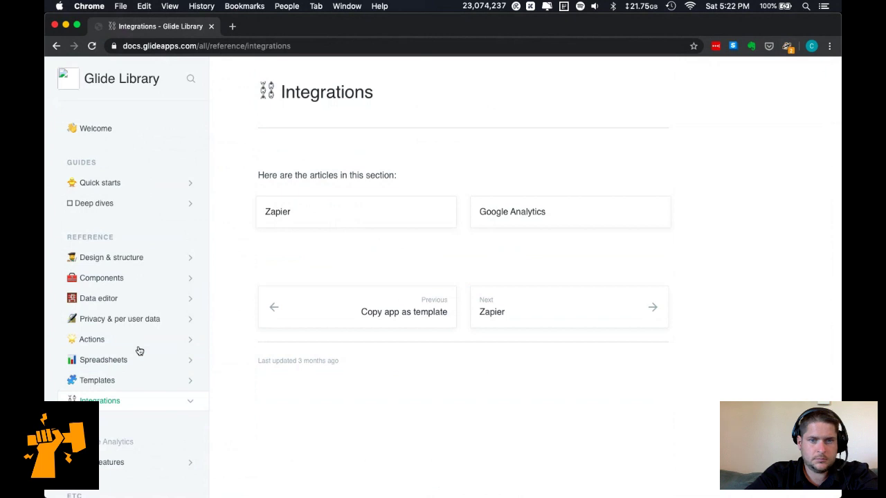
Browse the Other features, Components, Templates, Organizations and Account & settings documentation sections.
{"action": "left_click", "coordinate": [134, 425]}
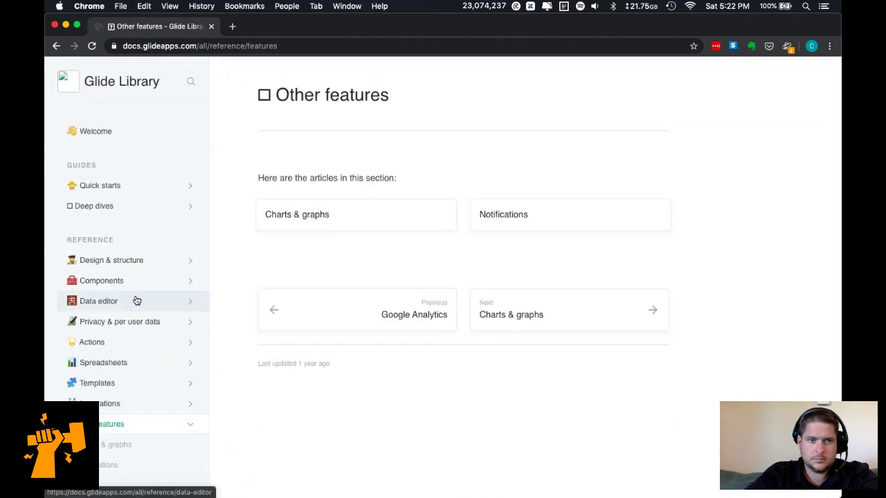
{"action": "left_click", "coordinate": [142, 281]}
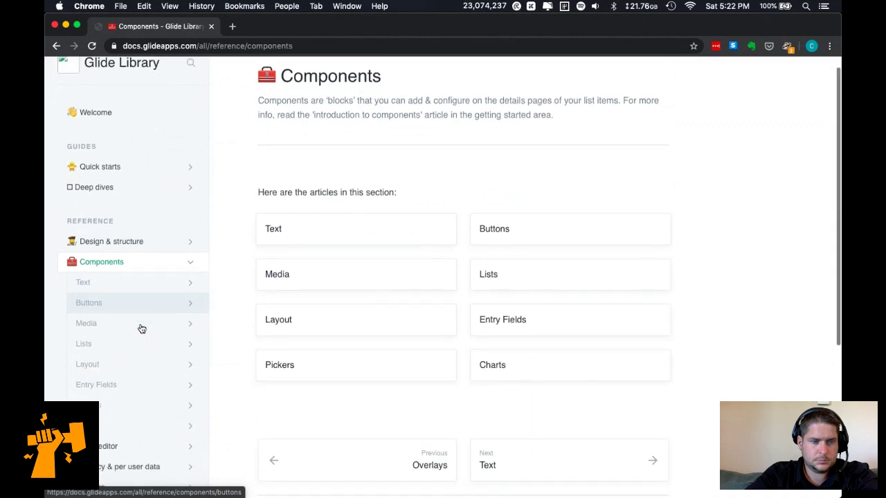
{"action": "scroll", "coordinate": [141, 329], "scroll_direction": "down", "scroll_amount": 5}
{"action": "scroll", "coordinate": [141, 329], "scroll_direction": "down", "scroll_amount": 3}
{"action": "left_click", "coordinate": [139, 347]}
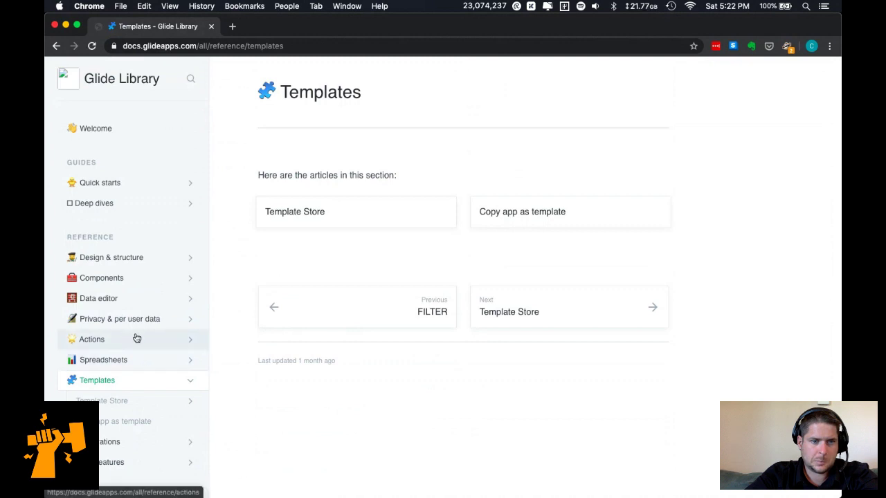
{"action": "scroll", "coordinate": [132, 388], "scroll_direction": "down", "scroll_amount": 6}
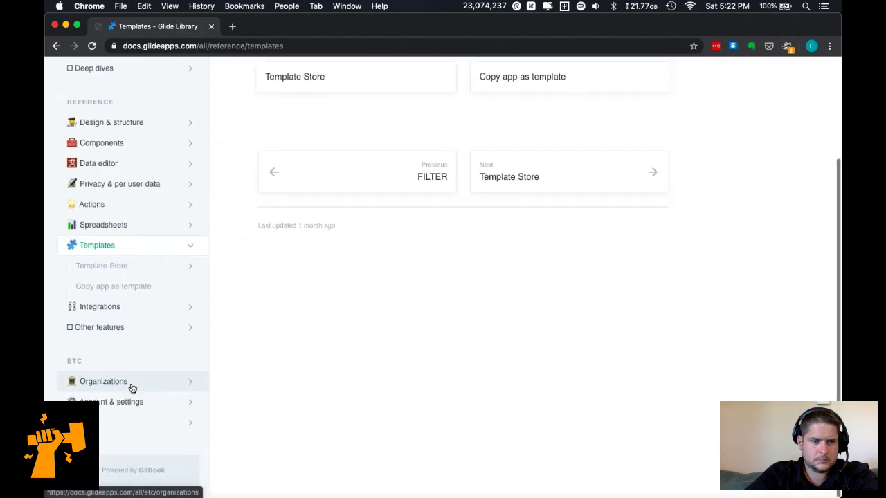
{"action": "left_click", "coordinate": [133, 390]}
{"action": "scroll", "coordinate": [133, 404], "scroll_direction": "down", "scroll_amount": 3}
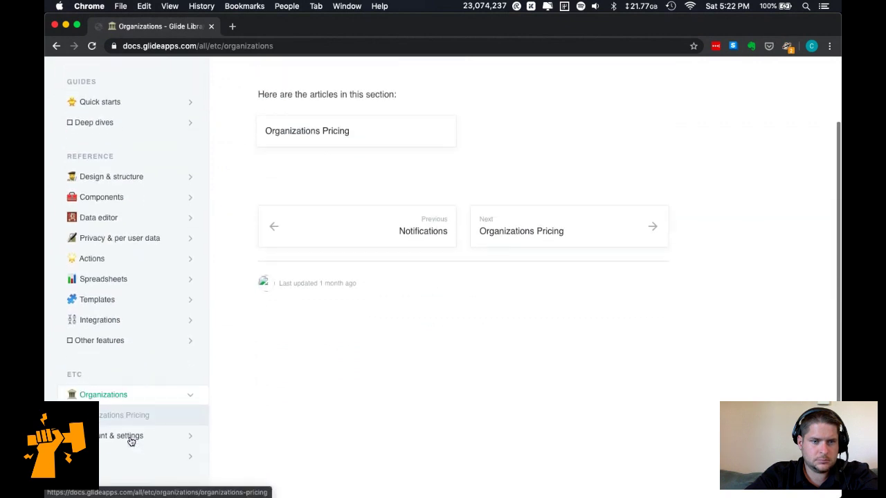
{"action": "left_click", "coordinate": [140, 441]}
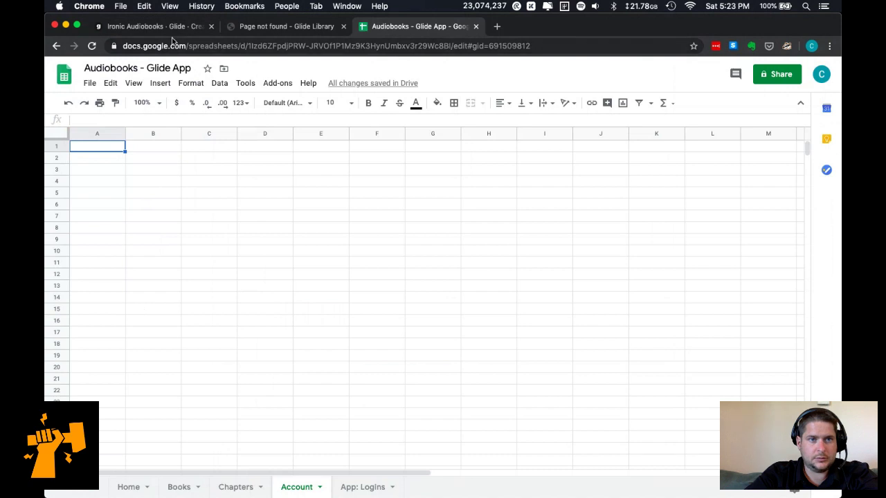
Try Shopping Cart as a visible tab, then drag it back into Hidden Tabs.
{"action": "left_click", "coordinate": [167, 27]}
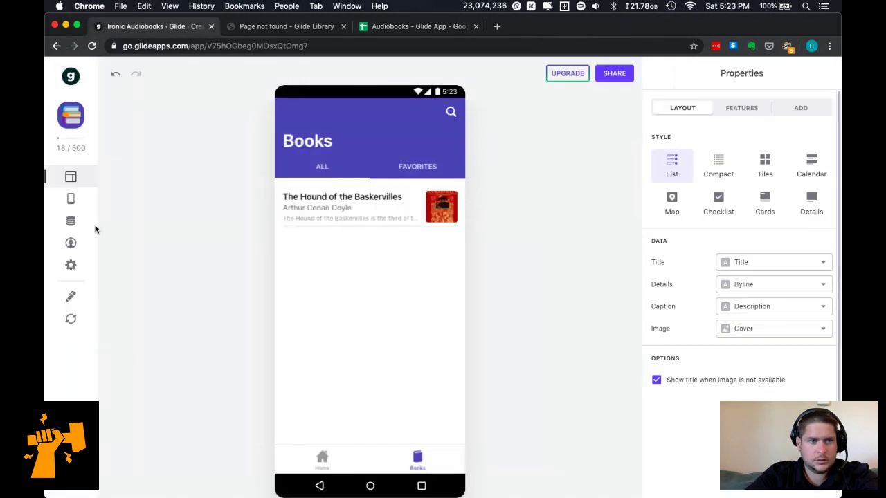
{"action": "left_click", "coordinate": [71, 201]}
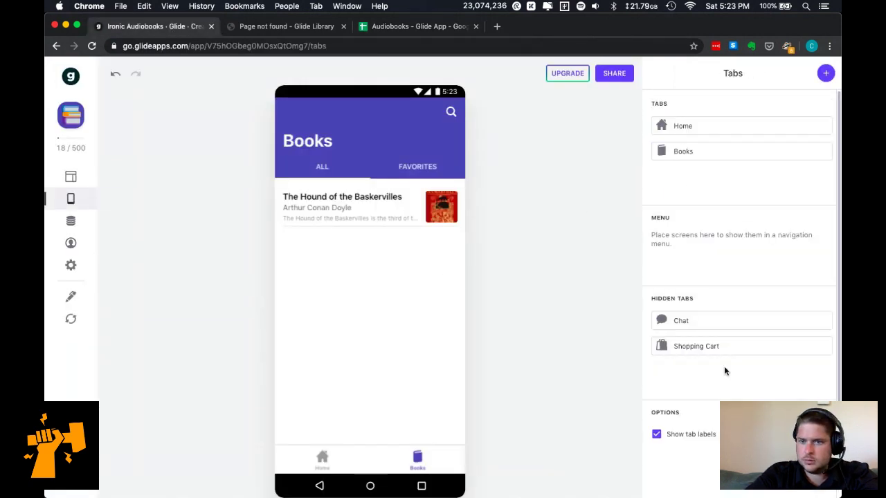
{"action": "left_click_drag", "start_coordinate": [730, 338], "coordinate": [718, 186]}
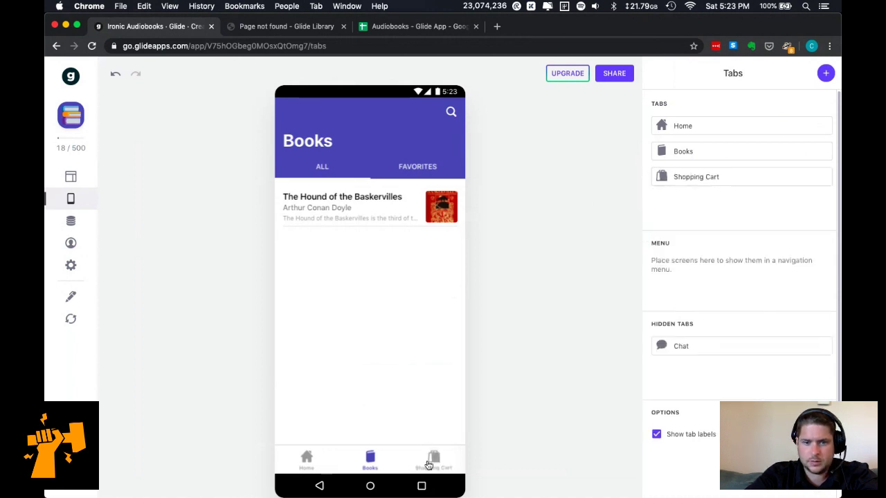
{"action": "left_click", "coordinate": [430, 460]}
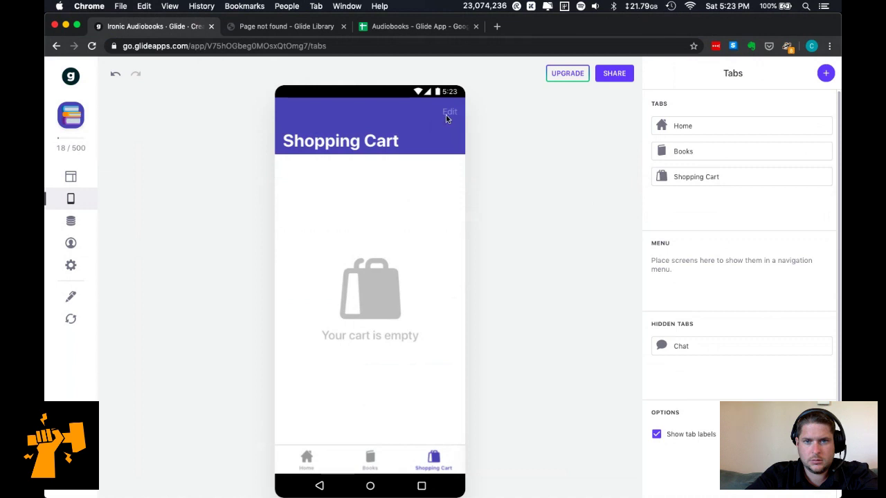
{"action": "left_click", "coordinate": [712, 177]}
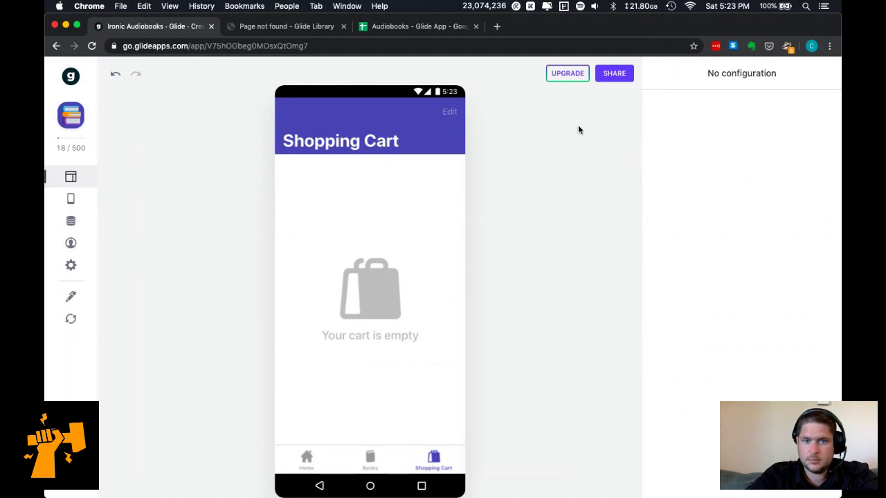
{"action": "left_click", "coordinate": [69, 199]}
{"action": "left_click_drag", "start_coordinate": [712, 178], "coordinate": [710, 364]}
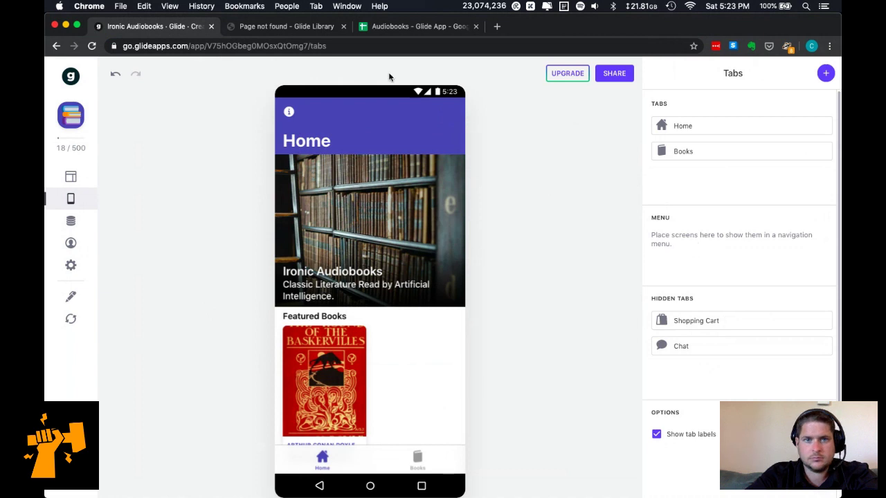
{"action": "left_click", "coordinate": [378, 27]}
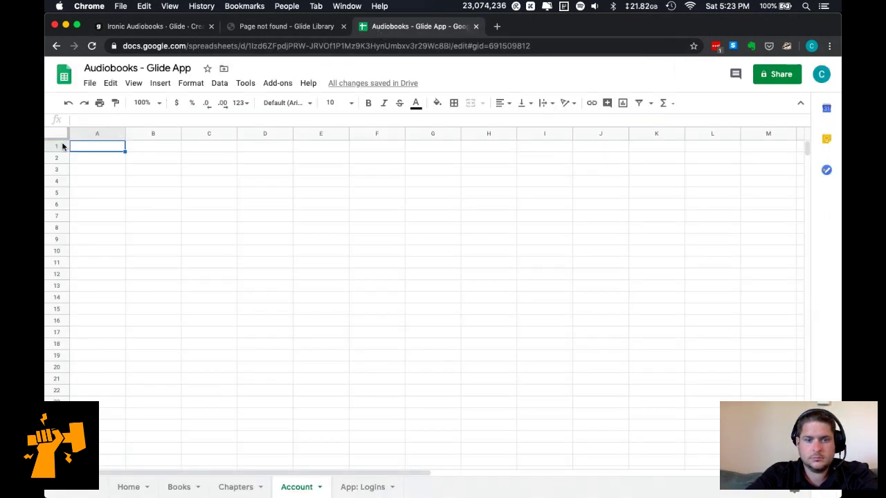
Paste the Home sheet's Title header into Account A1, freeze row 1, and enter About in A2.
{"action": "left_click", "coordinate": [129, 486]}
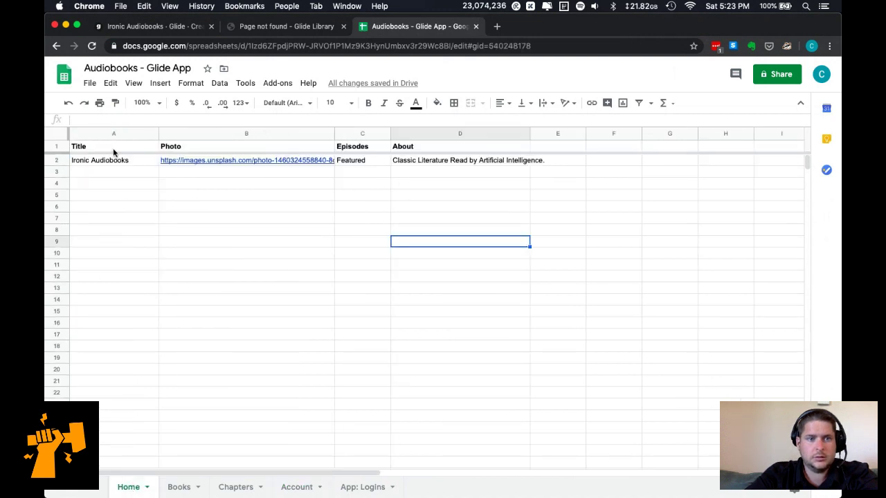
{"action": "left_click", "coordinate": [110, 151]}
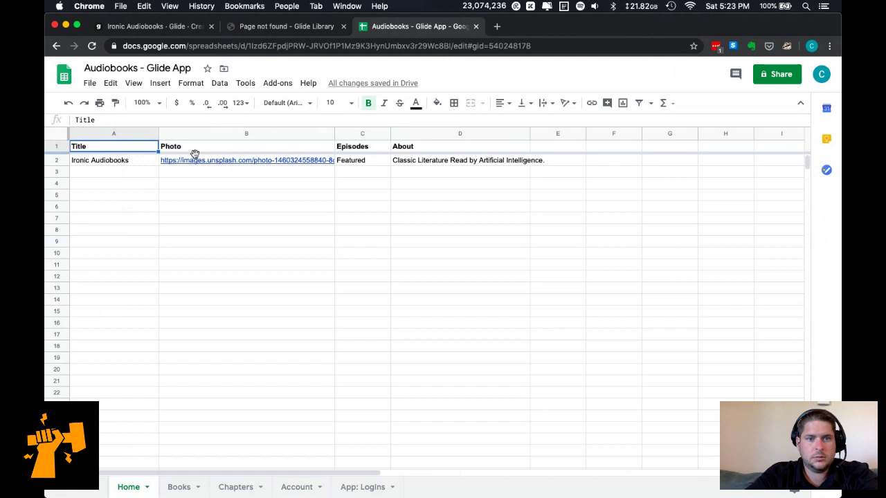
{"action": "left_click", "coordinate": [297, 487]}
{"action": "type", "text": "Title"}
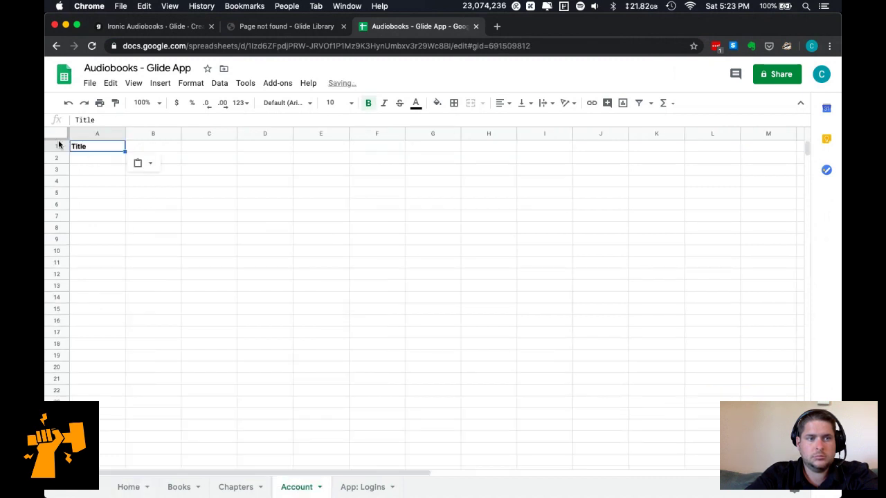
{"action": "left_click_drag", "start_coordinate": [60, 136], "coordinate": [61, 153]}
{"action": "left_click", "coordinate": [82, 161]}
{"action": "type", "text": "About"}
{"action": "key", "text": "Return"}
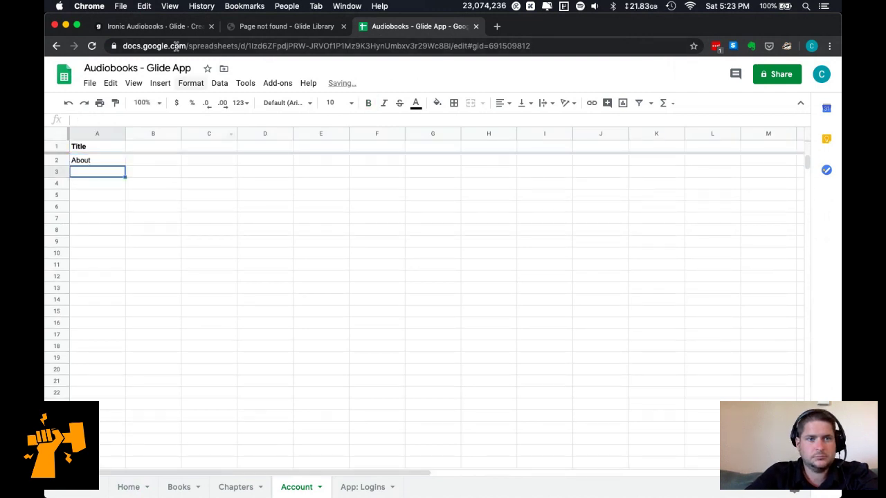
{"action": "left_click", "coordinate": [165, 26]}
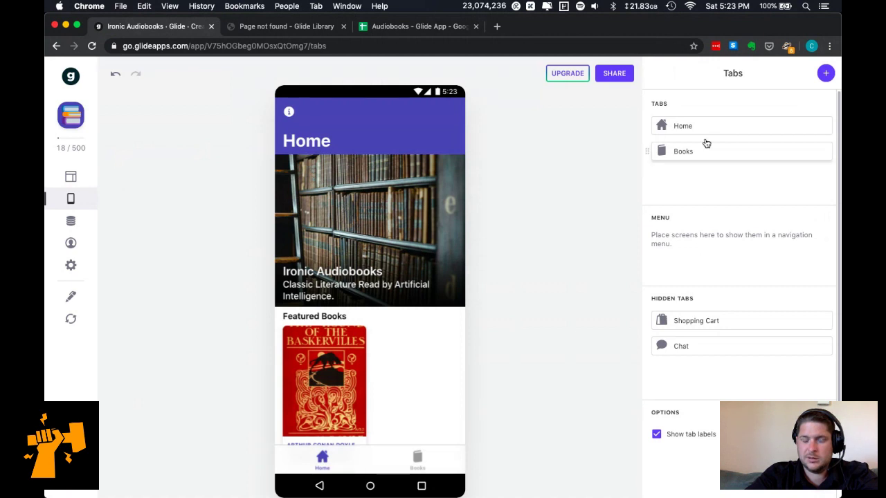
Reload the app's sheet data twice and check the Google Sheet tab.
{"action": "left_click", "coordinate": [72, 320]}
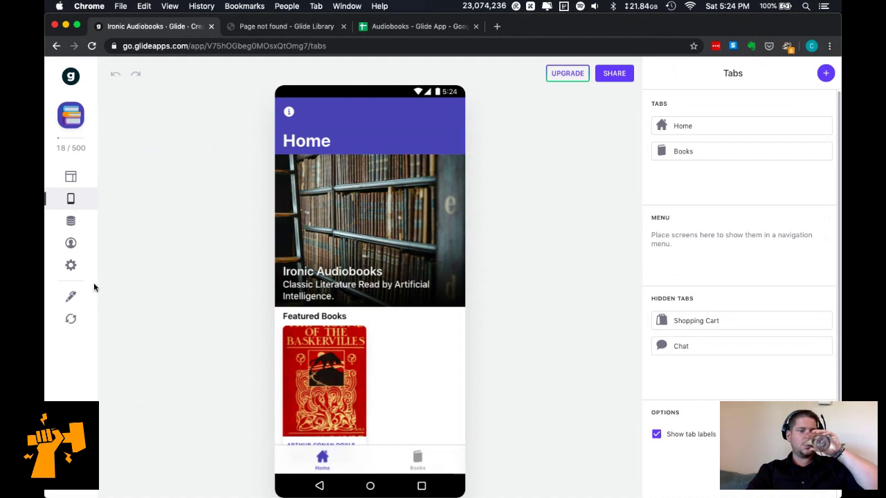
{"action": "left_click", "coordinate": [72, 321]}
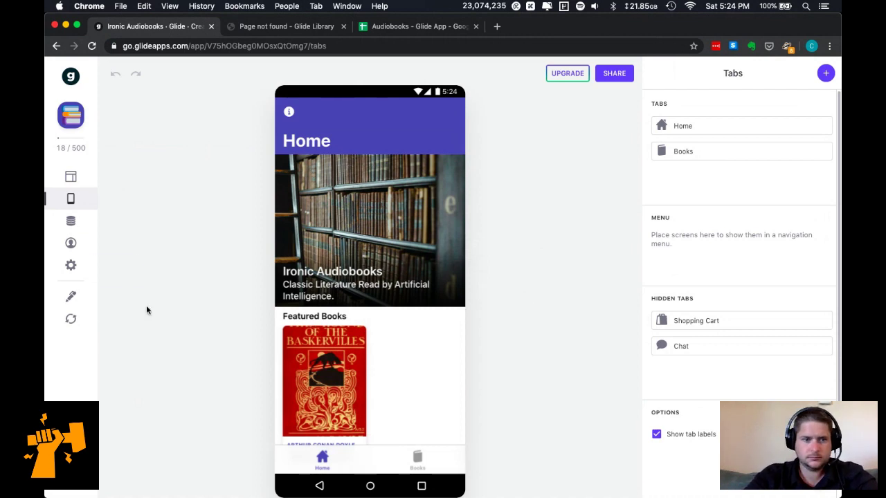
{"action": "scroll", "coordinate": [402, 420], "scroll_direction": "down", "scroll_amount": 1}
{"action": "scroll", "coordinate": [402, 421], "scroll_direction": "up", "scroll_amount": 1}
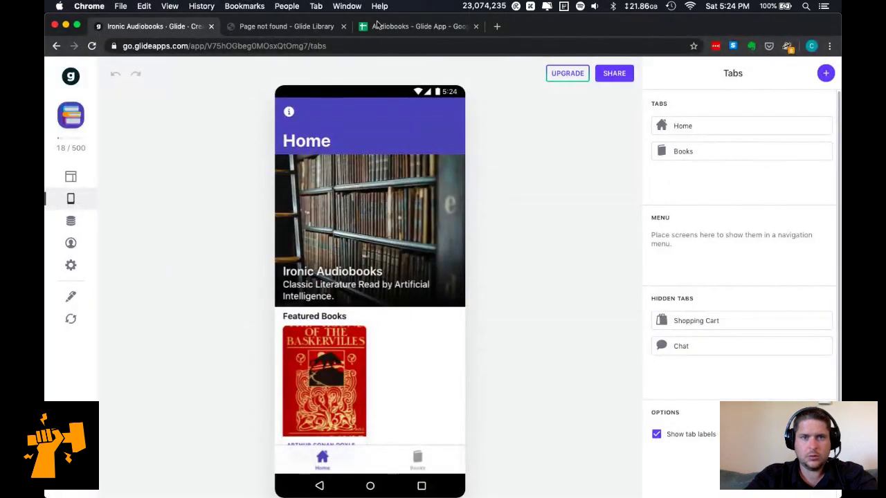
{"action": "left_click", "coordinate": [380, 27]}
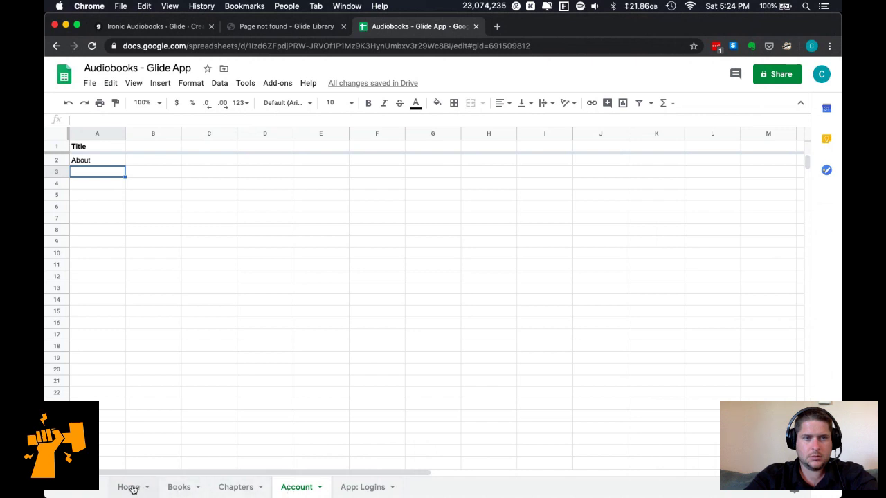
{"action": "key", "text": "super+Tab"}
{"action": "key", "text": "super+Tab"}
{"action": "left_click", "coordinate": [151, 27]}
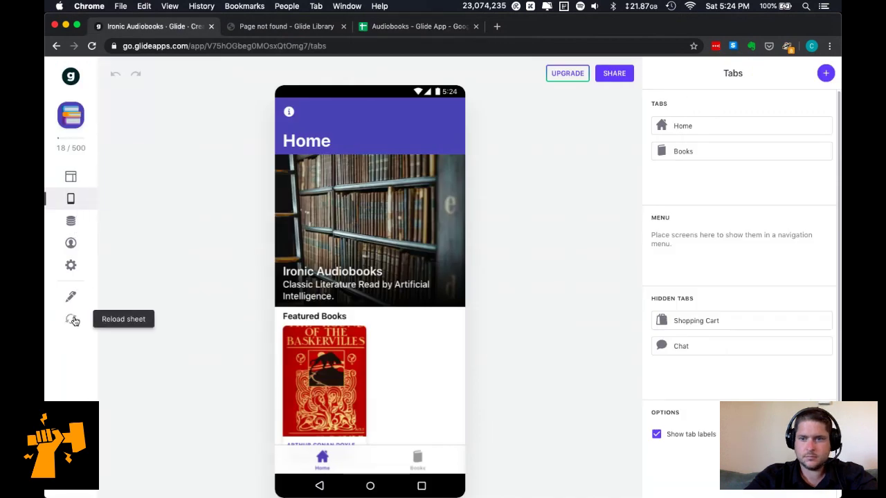
Reload the sheet data again, return to Tabs, and use Edit sheet to open the sheet.
{"action": "left_click", "coordinate": [72, 324]}
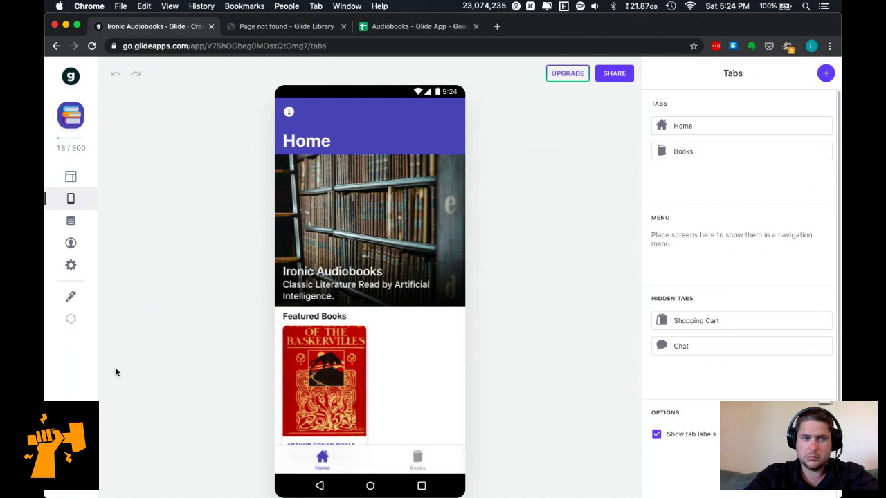
{"action": "left_click", "coordinate": [69, 199]}
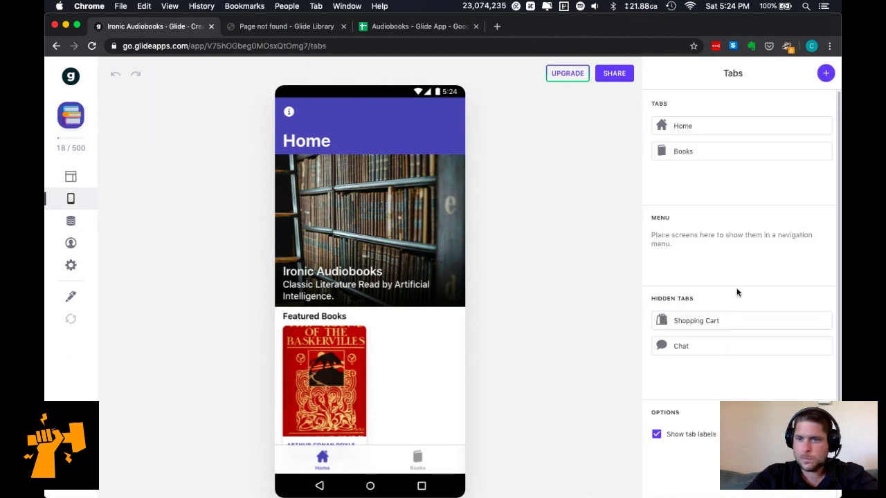
{"action": "scroll", "coordinate": [736, 291], "scroll_direction": "down", "scroll_amount": 2}
{"action": "scroll", "coordinate": [686, 376], "scroll_direction": "up", "scroll_amount": 2}
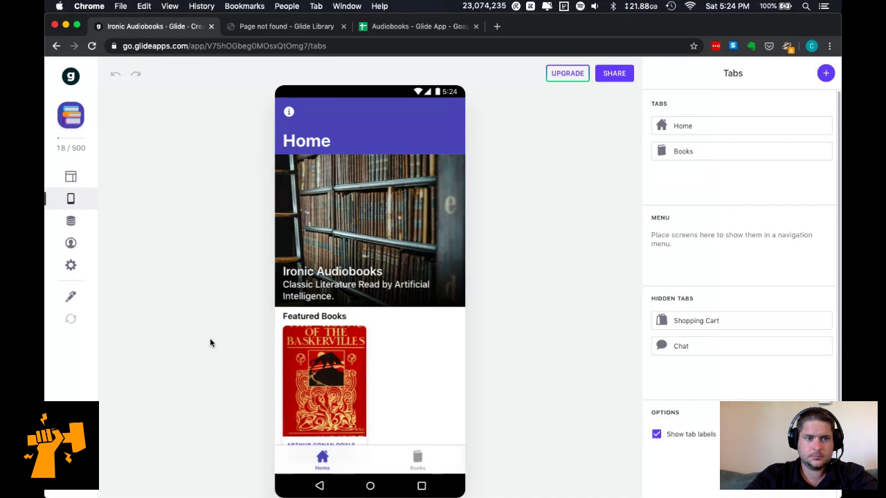
{"action": "left_click", "coordinate": [71, 296]}
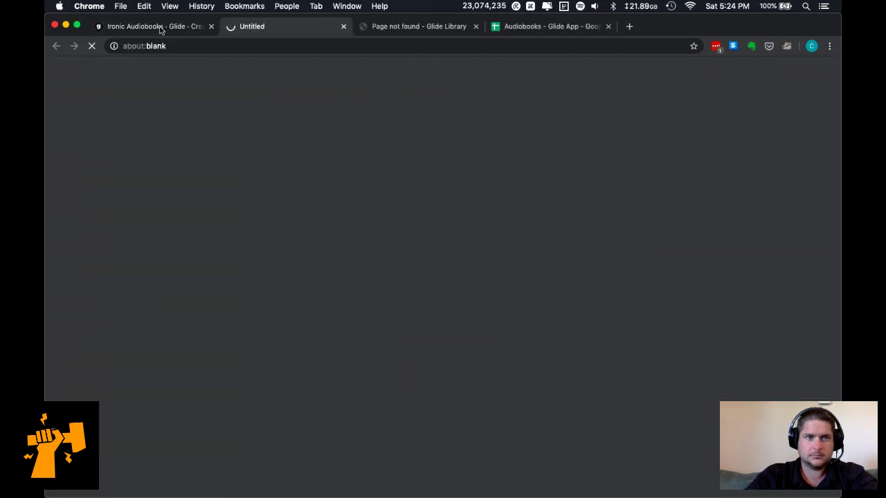
Check that Glide's Account table shows the About entry under Title.
{"action": "left_click", "coordinate": [159, 26]}
{"action": "left_click", "coordinate": [71, 223]}
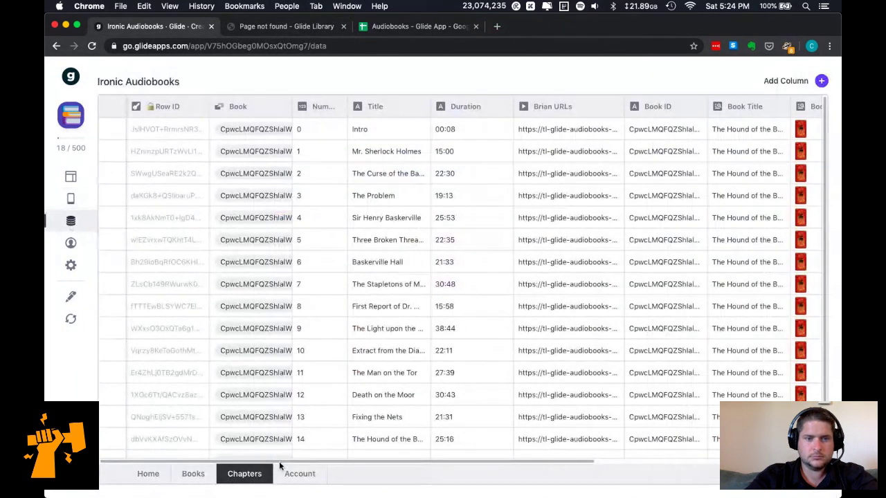
{"action": "left_click", "coordinate": [291, 475]}
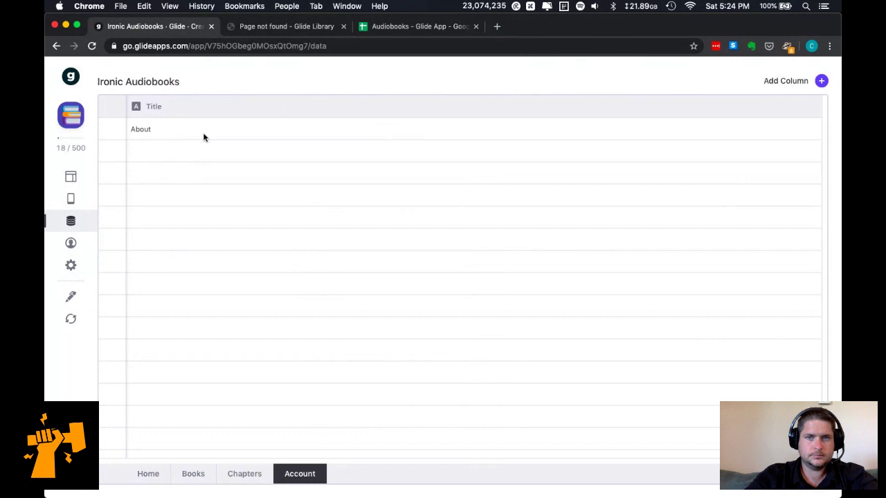
{"action": "double_click", "coordinate": [153, 130]}
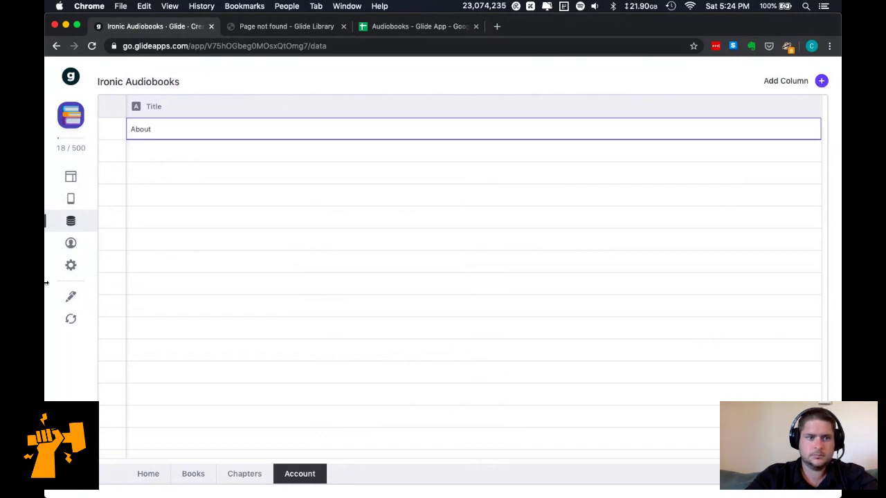
Browse the Design, General and Sign-in settings and the Preview as options, then return to Tabs.
{"action": "left_click", "coordinate": [73, 267]}
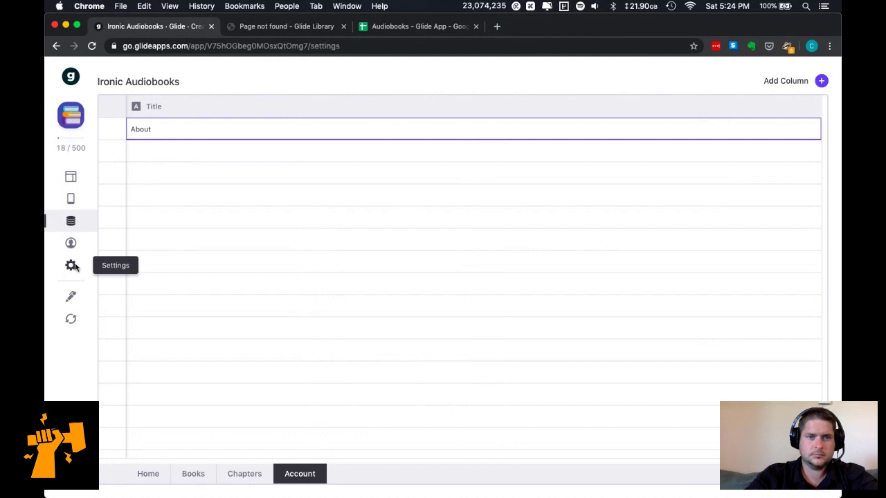
{"action": "scroll", "coordinate": [725, 274], "scroll_direction": "down", "scroll_amount": 1}
{"action": "scroll", "coordinate": [726, 273], "scroll_direction": "down", "scroll_amount": 3}
{"action": "scroll", "coordinate": [726, 275], "scroll_direction": "up", "scroll_amount": 4}
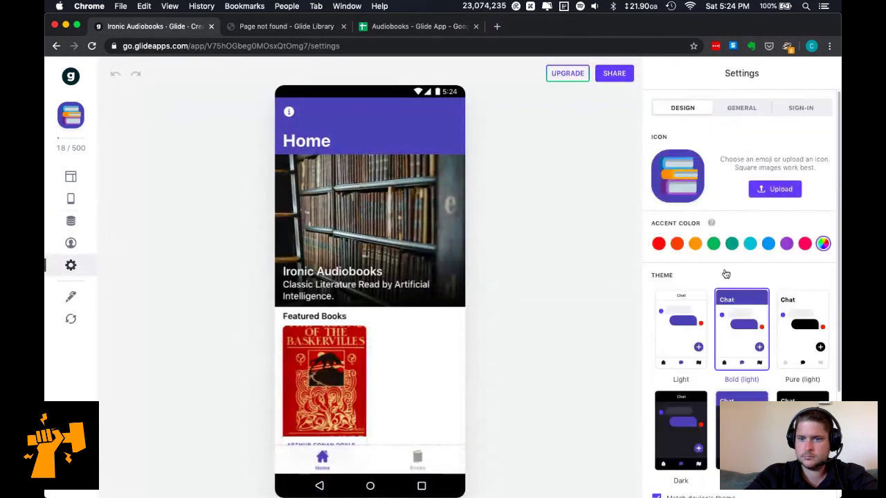
{"action": "left_click", "coordinate": [739, 110]}
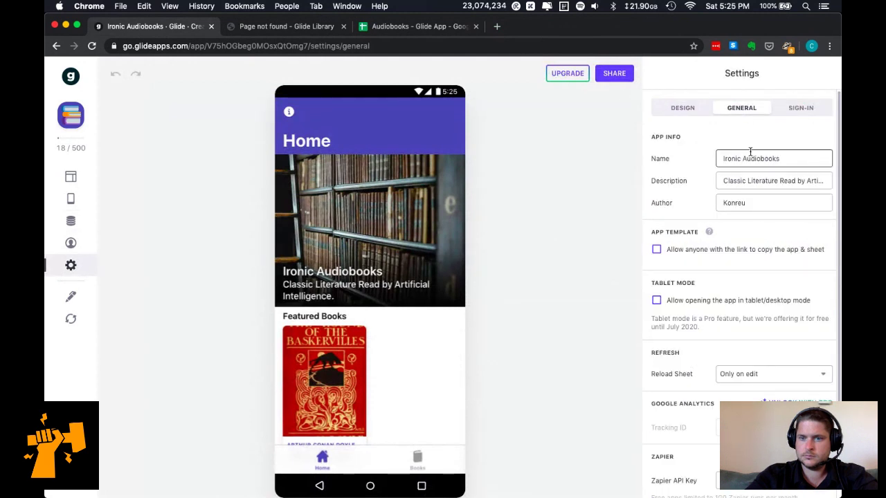
{"action": "scroll", "coordinate": [750, 151], "scroll_direction": "down", "scroll_amount": 3}
{"action": "scroll", "coordinate": [750, 150], "scroll_direction": "up", "scroll_amount": 3}
{"action": "left_click", "coordinate": [795, 109]}
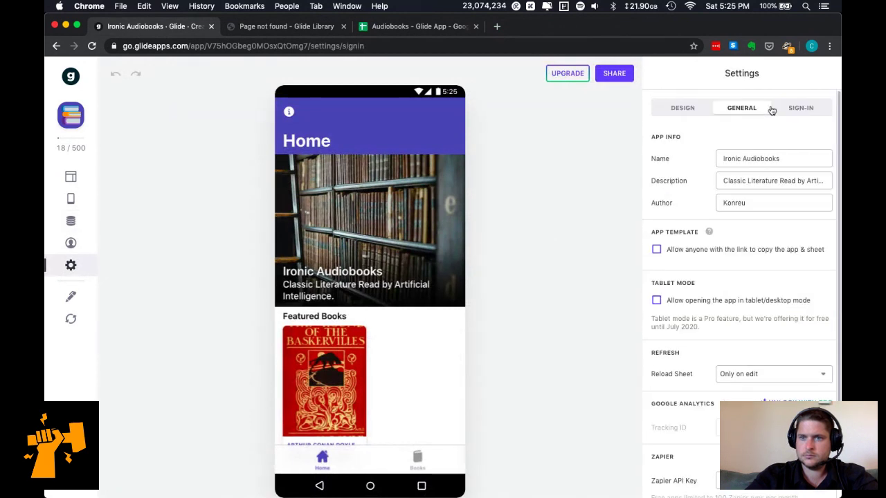
{"action": "left_click", "coordinate": [688, 109]}
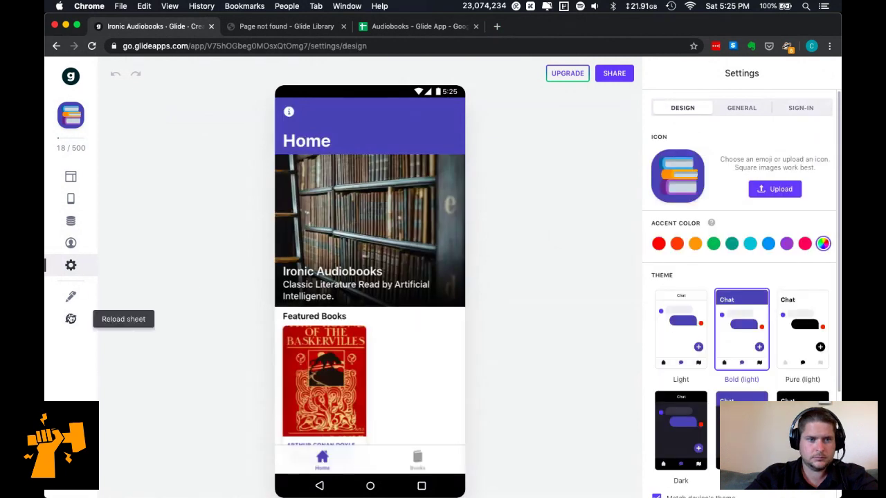
{"action": "left_click", "coordinate": [68, 247]}
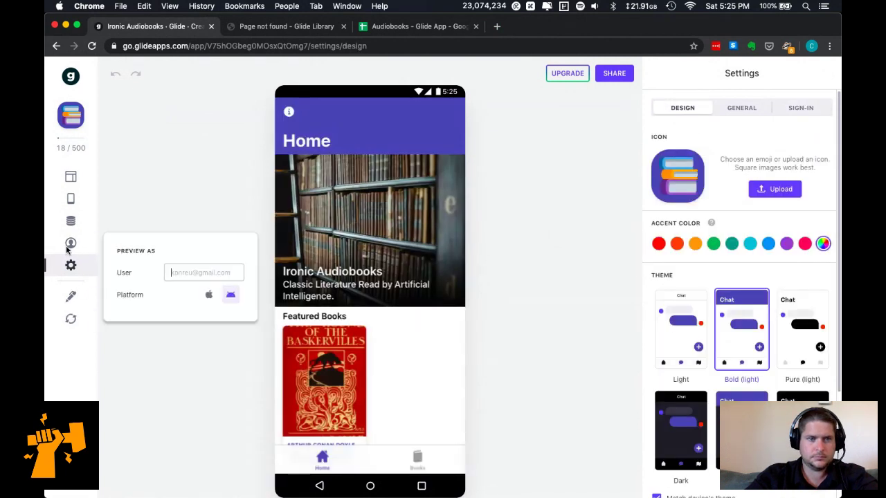
{"action": "left_click", "coordinate": [70, 220]}
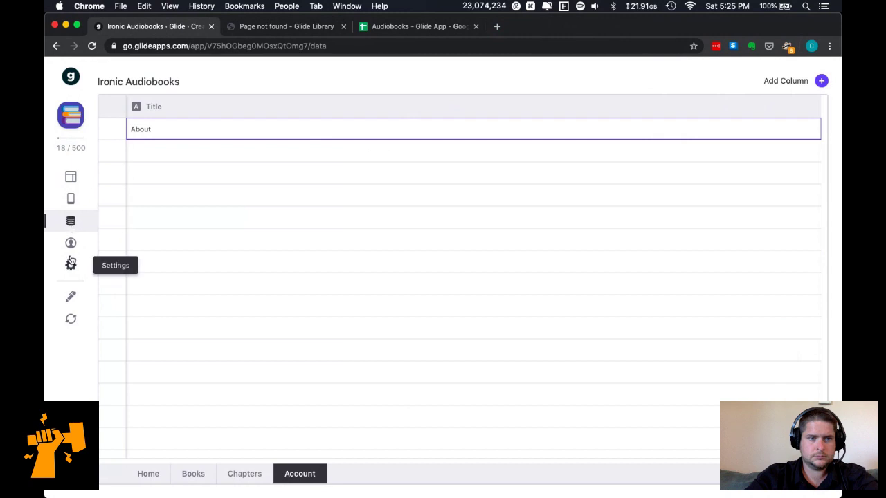
{"action": "left_click", "coordinate": [69, 199]}
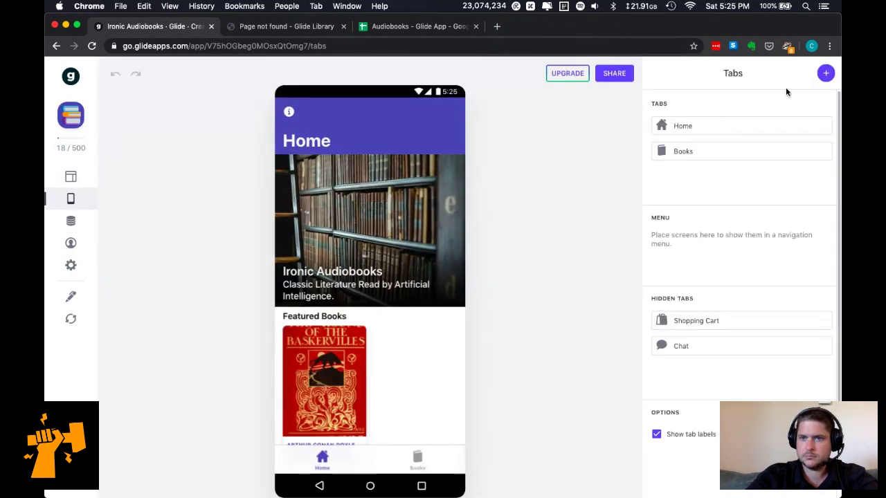
Add a new tab that uses the Account sheet as its source.
{"action": "left_click", "coordinate": [826, 74]}
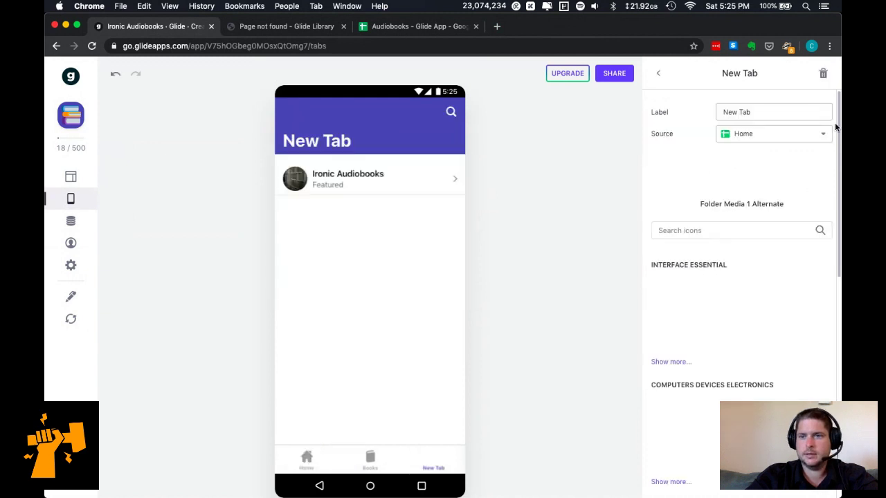
{"action": "left_click", "coordinate": [768, 136]}
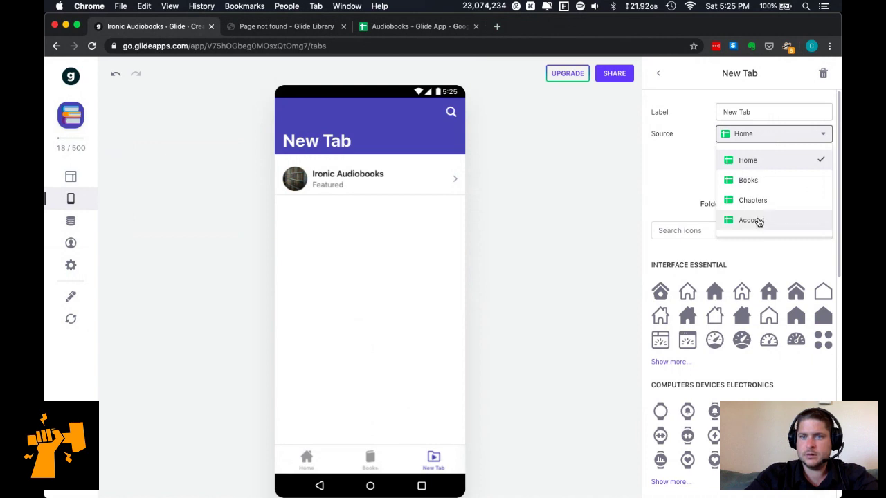
{"action": "left_click", "coordinate": [758, 221]}
Label the tab Account and give it the Cog 1 icon found by searching 'sett'.
{"action": "left_click", "coordinate": [757, 112]}
{"action": "left_click_drag", "start_coordinate": [764, 111], "coordinate": [697, 115]}
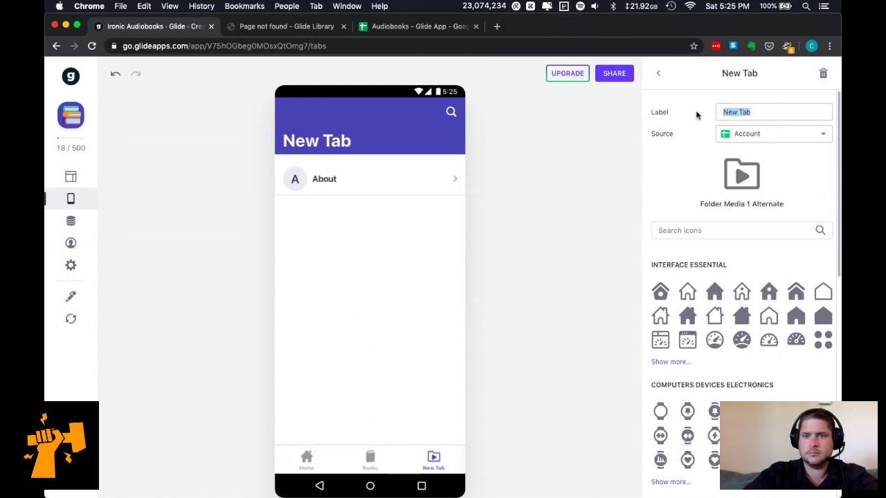
{"action": "type", "text": "Account"}
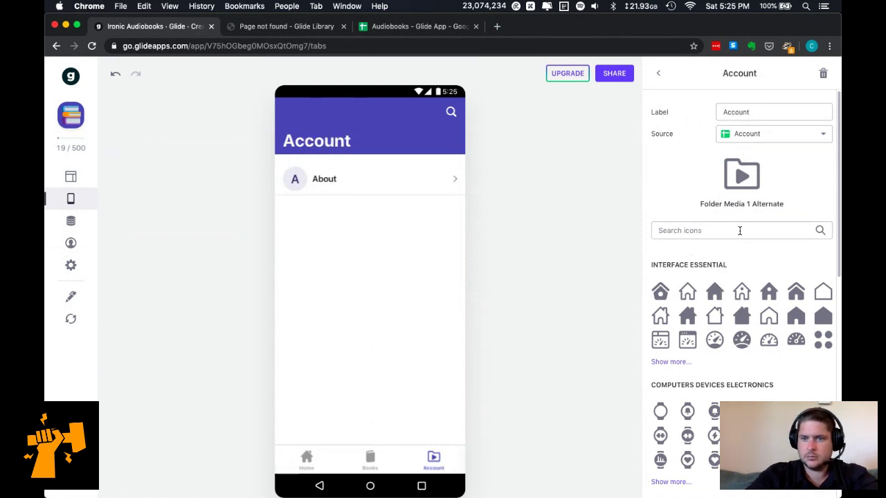
{"action": "type", "text": "setting"}
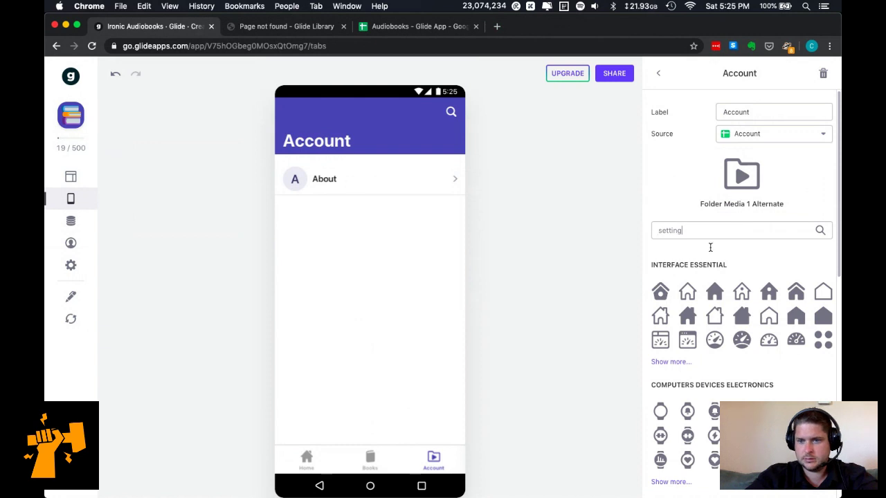
{"action": "left_click", "coordinate": [660, 292]}
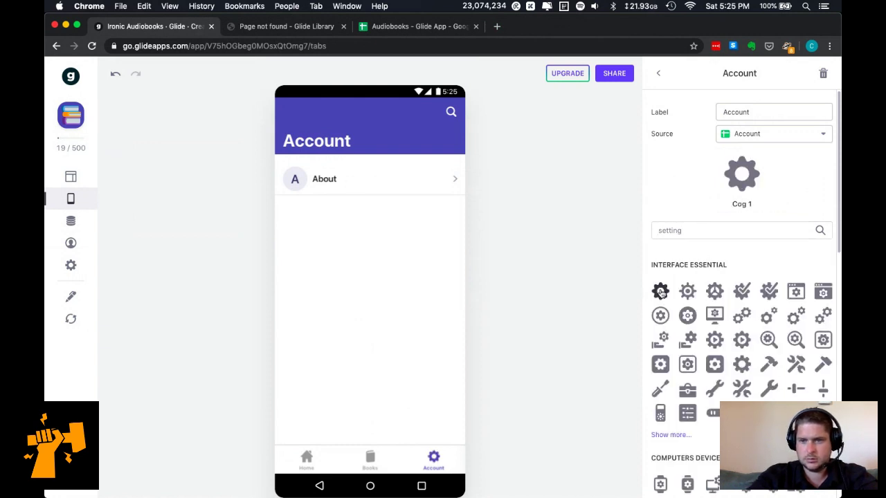
{"action": "scroll", "coordinate": [685, 384], "scroll_direction": "down", "scroll_amount": 5}
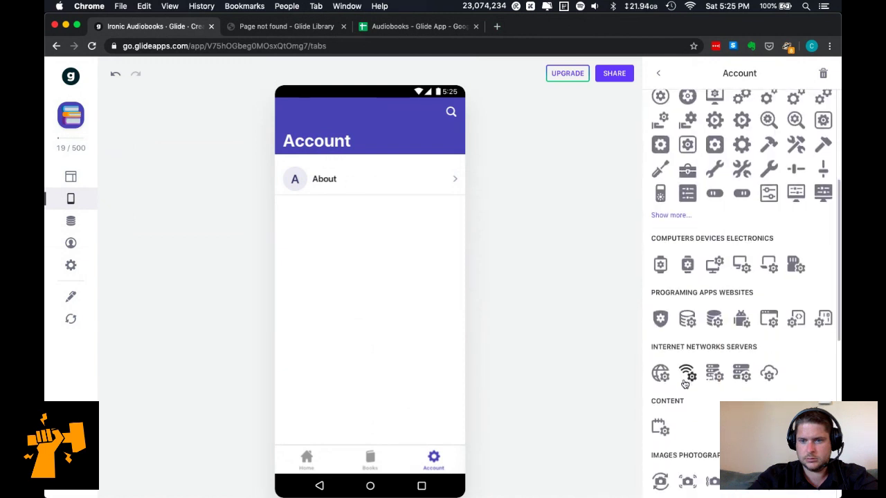
{"action": "scroll", "coordinate": [684, 378], "scroll_direction": "up", "scroll_amount": 6}
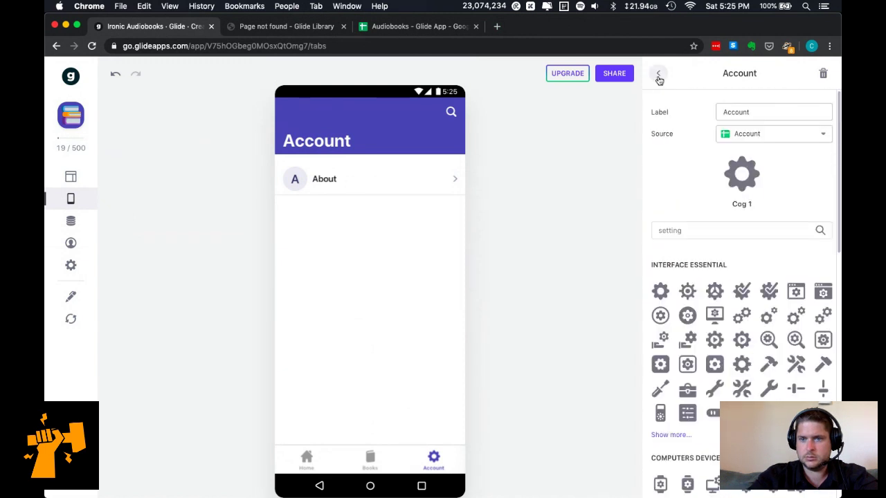
{"action": "left_click", "coordinate": [659, 74]}
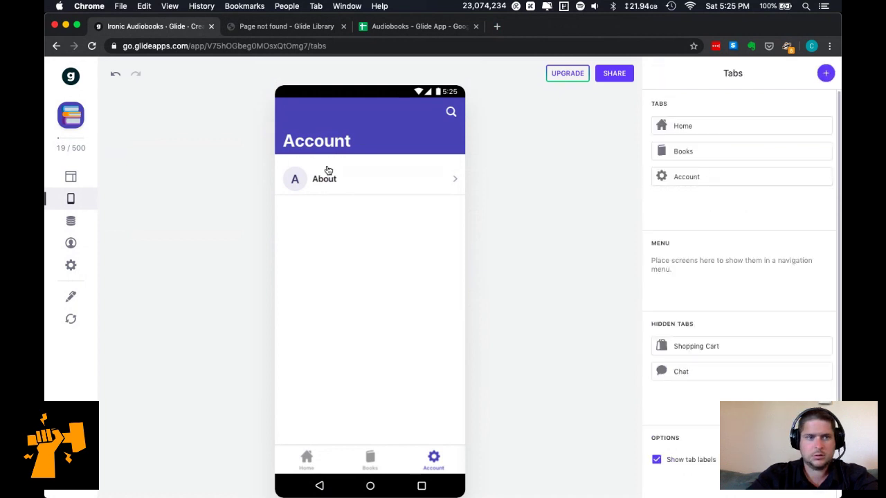
{"action": "left_click", "coordinate": [73, 177]}
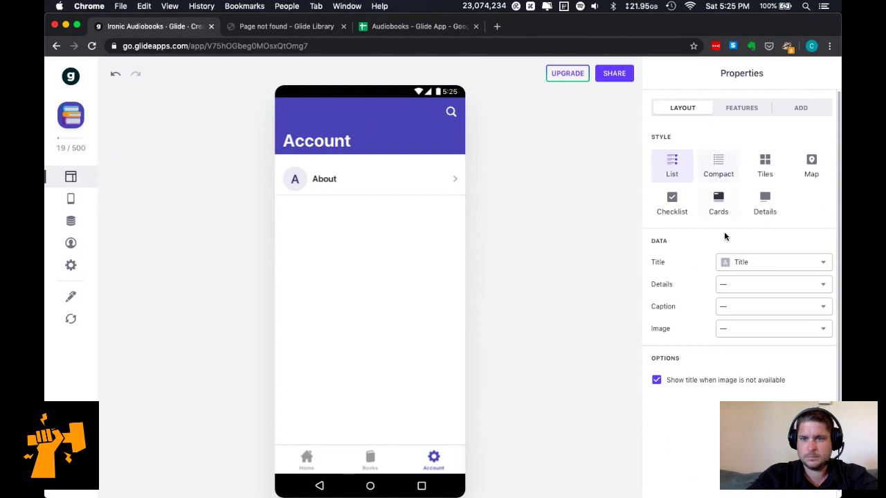
Switch the Account screen to the Details style and delete its Title and Action Text components.
{"action": "left_click", "coordinate": [741, 263]}
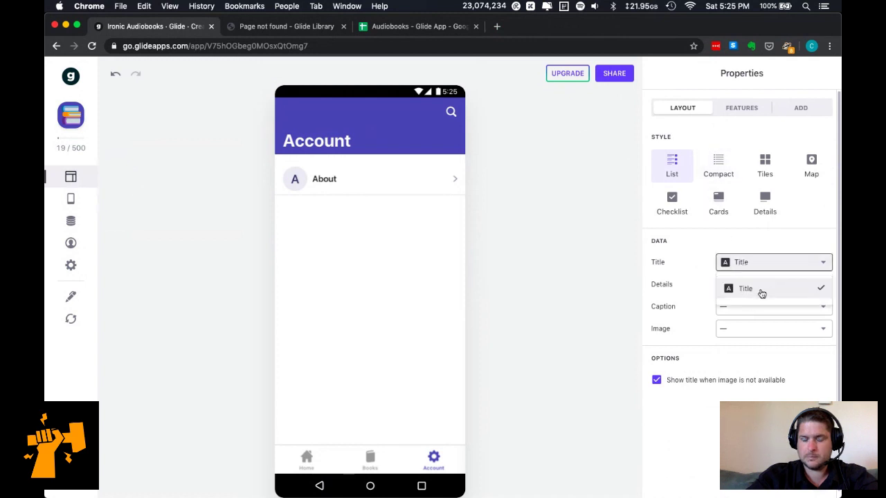
{"action": "left_click", "coordinate": [760, 294]}
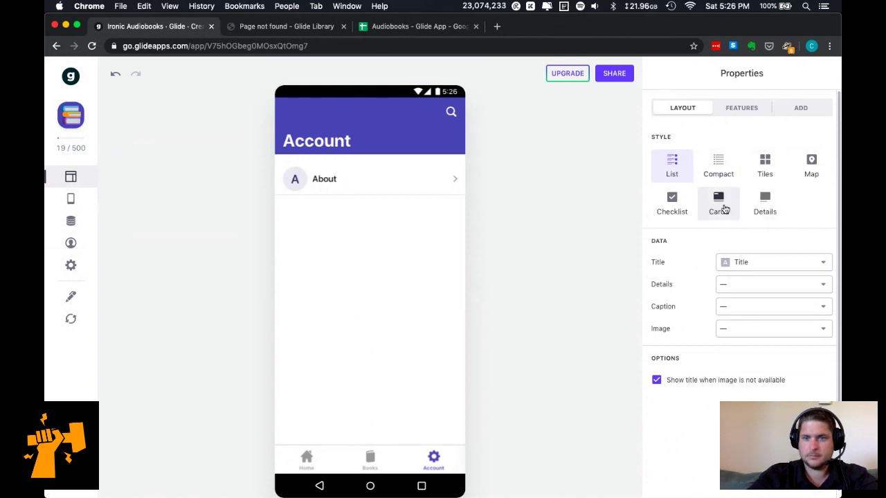
{"action": "left_click", "coordinate": [758, 206]}
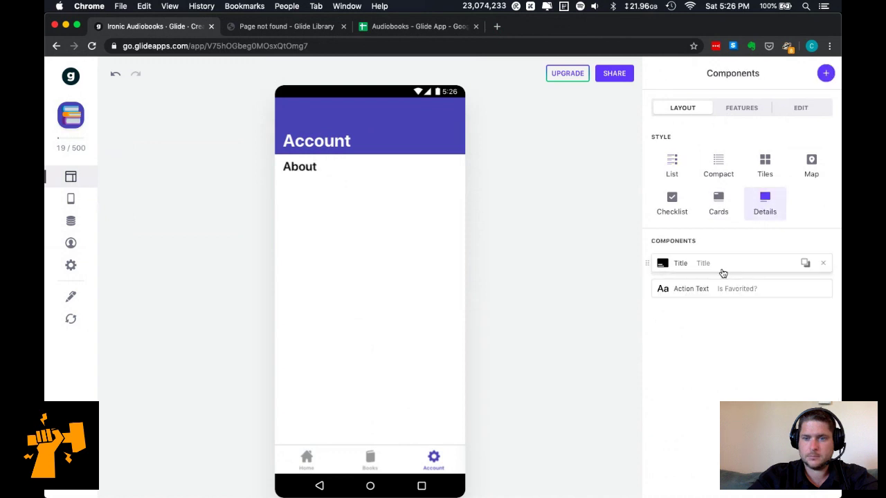
{"action": "left_click", "coordinate": [825, 265]}
{"action": "left_click", "coordinate": [824, 263]}
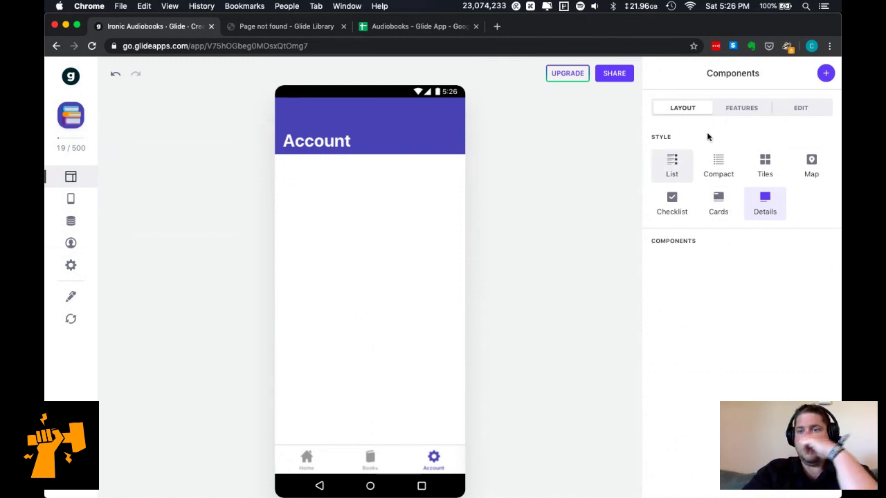
{"action": "left_click", "coordinate": [822, 72]}
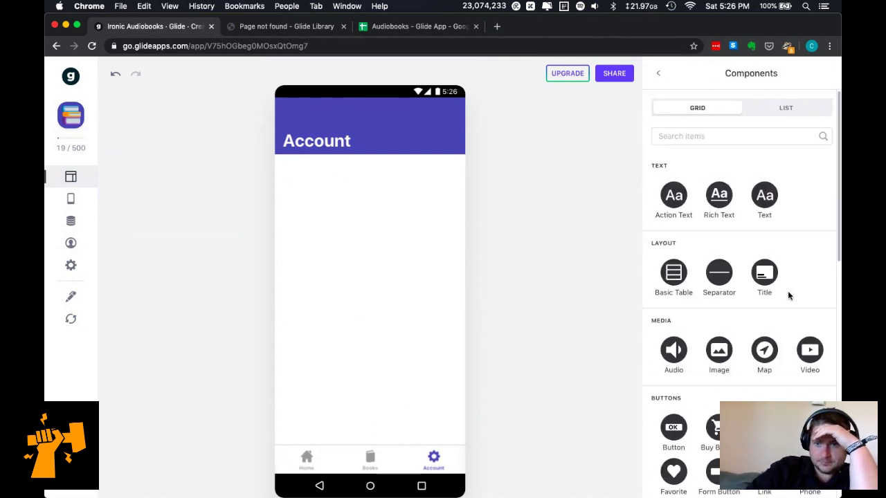
Scroll through Glide's component grid to survey the available components.
{"action": "scroll", "coordinate": [788, 291], "scroll_direction": "down", "scroll_amount": 3}
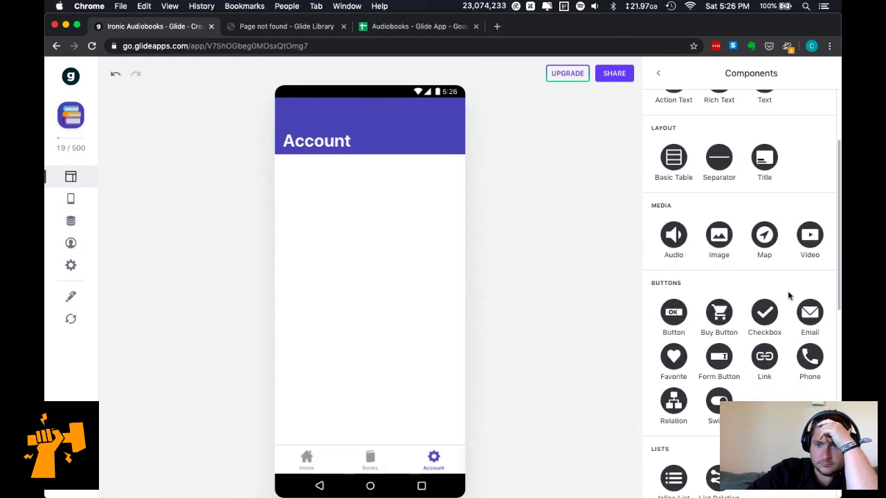
{"action": "scroll", "coordinate": [787, 291], "scroll_direction": "down", "scroll_amount": 1}
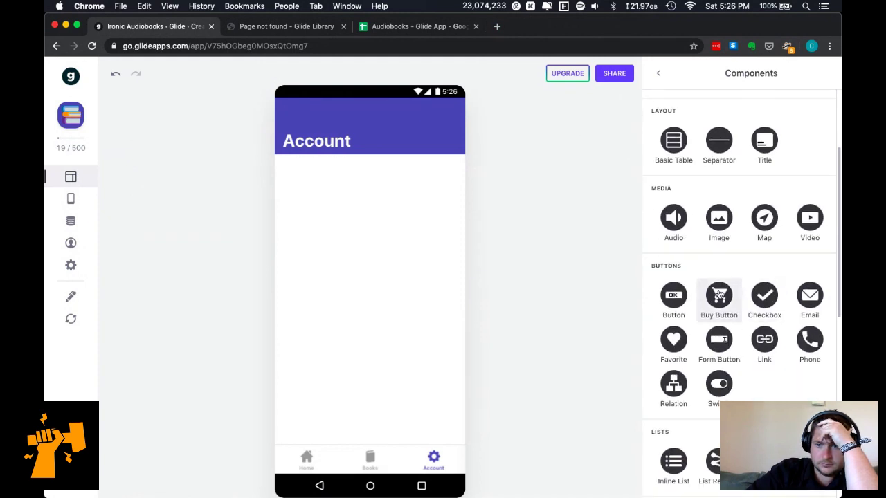
{"action": "scroll", "coordinate": [720, 295], "scroll_direction": "down", "scroll_amount": 3}
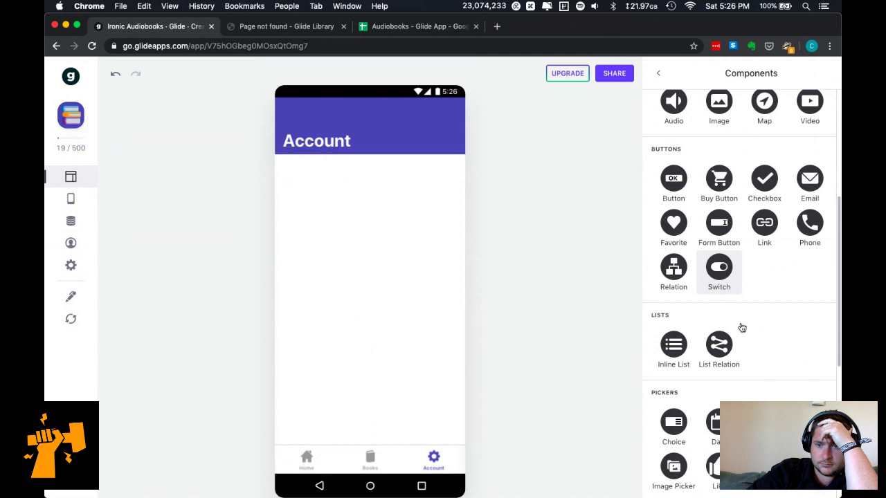
{"action": "scroll", "coordinate": [756, 354], "scroll_direction": "down", "scroll_amount": 8}
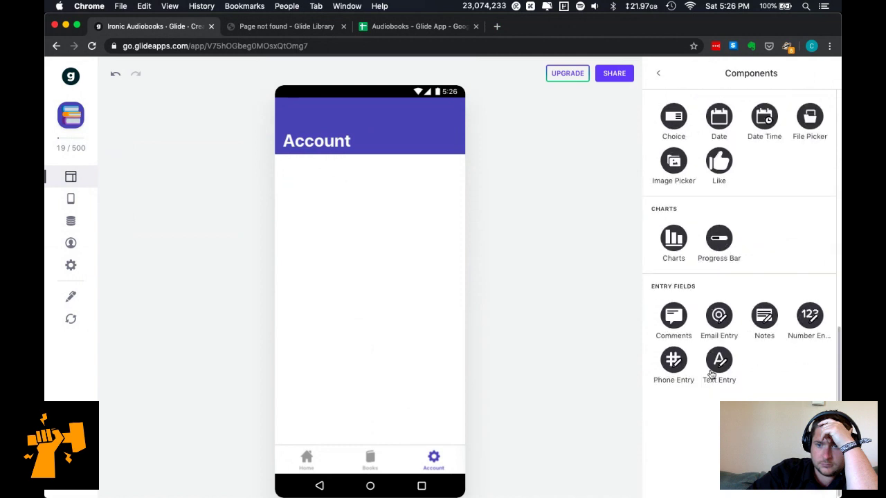
{"action": "scroll", "coordinate": [713, 364], "scroll_direction": "up", "scroll_amount": 1}
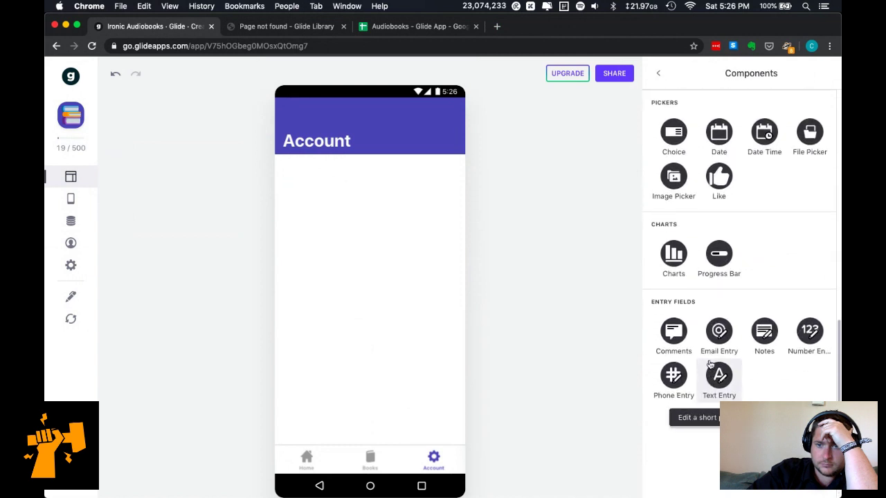
{"action": "scroll", "coordinate": [710, 362], "scroll_direction": "up", "scroll_amount": 2}
{"action": "scroll", "coordinate": [702, 244], "scroll_direction": "up", "scroll_amount": 2}
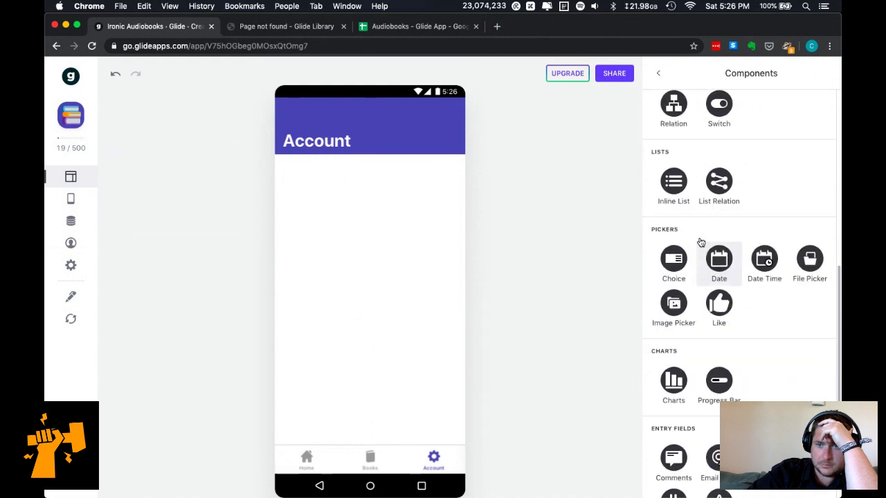
{"action": "scroll", "coordinate": [700, 241], "scroll_direction": "up", "scroll_amount": 3}
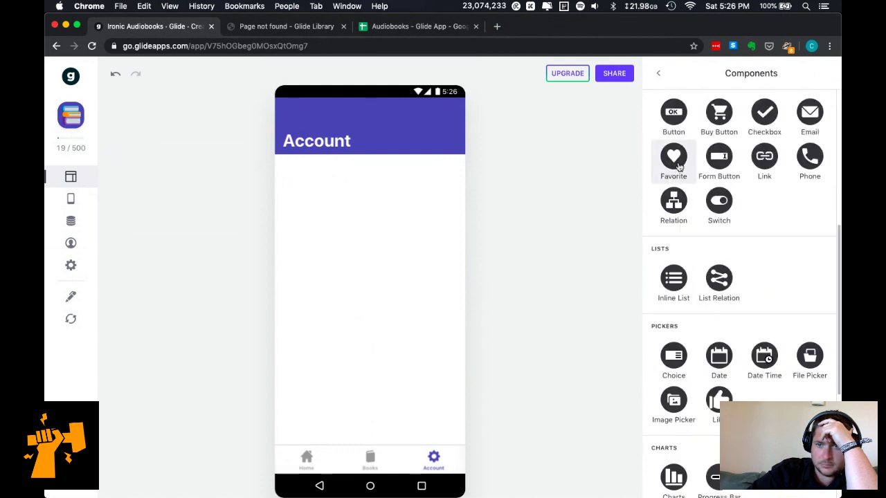
Add a Buy Button to the Account screen and start its Stripe connection.
{"action": "scroll", "coordinate": [679, 160], "scroll_direction": "up", "scroll_amount": 1}
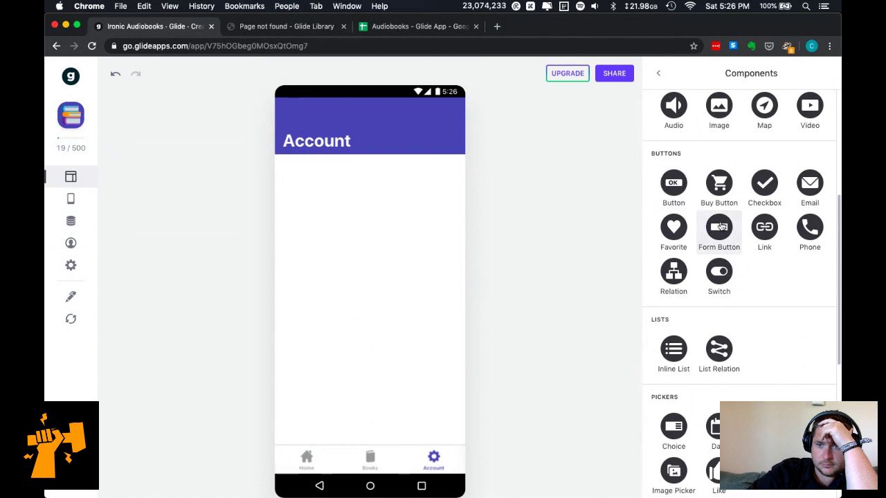
{"action": "scroll", "coordinate": [720, 215], "scroll_direction": "up", "scroll_amount": 1}
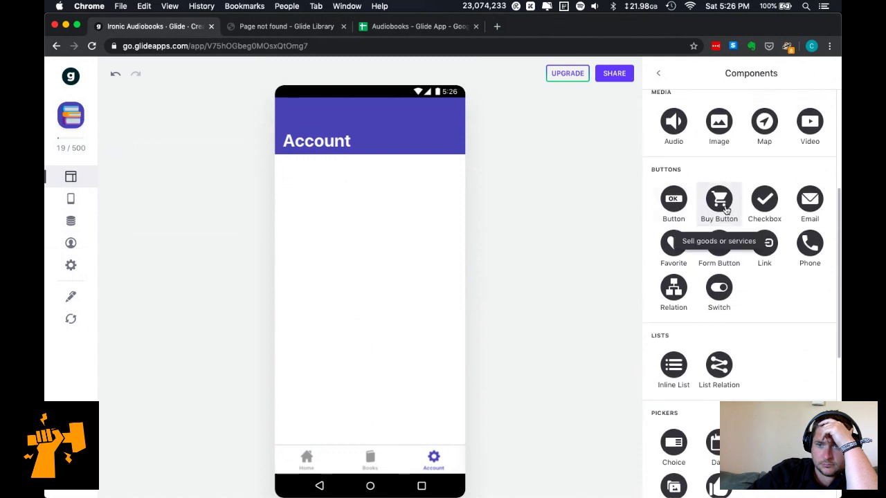
{"action": "left_click", "coordinate": [720, 204]}
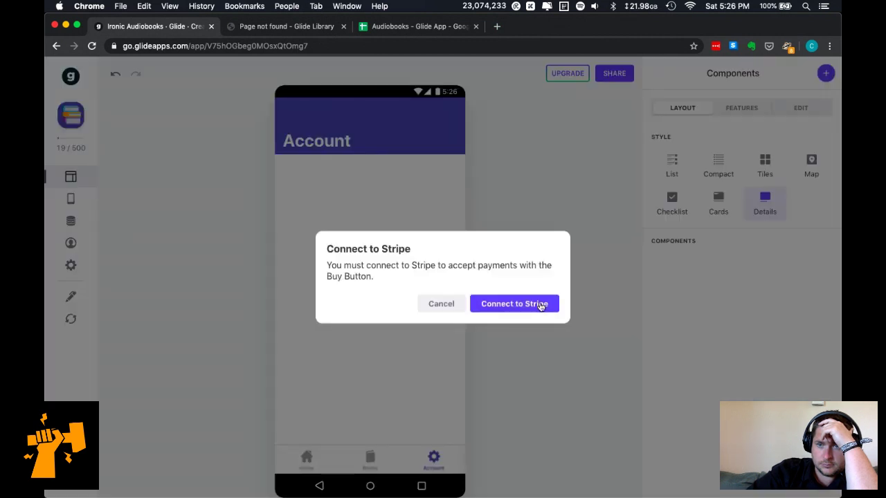
{"action": "left_click", "coordinate": [540, 305]}
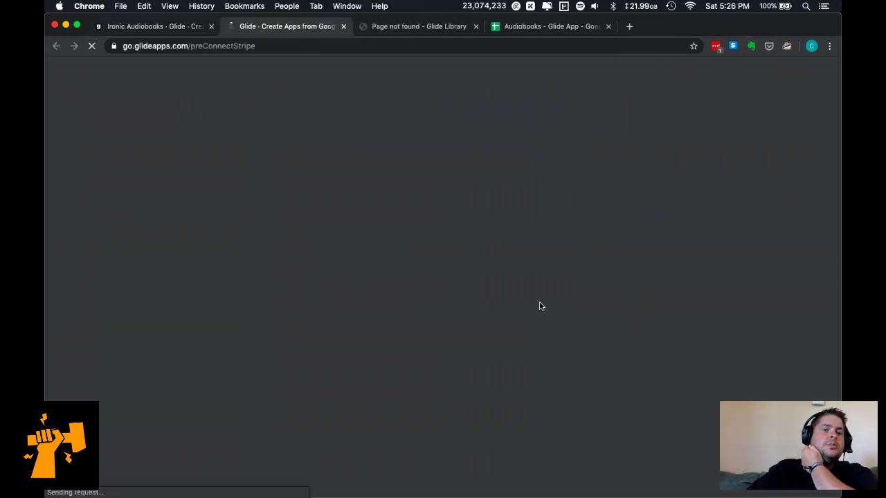
{"action": "key", "text": "ctrl+Up"}
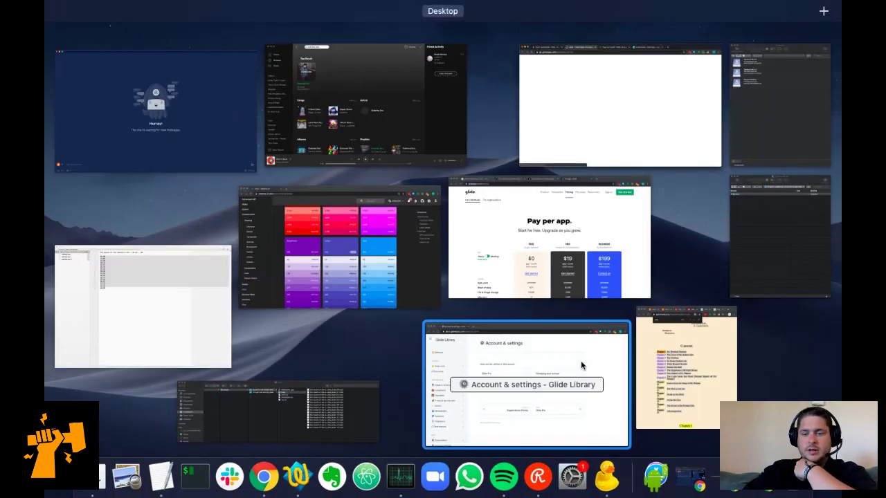
Put the SoloFoundry live stream on the Splash scene in Lightstream studio.
{"action": "left_click", "coordinate": [694, 480]}
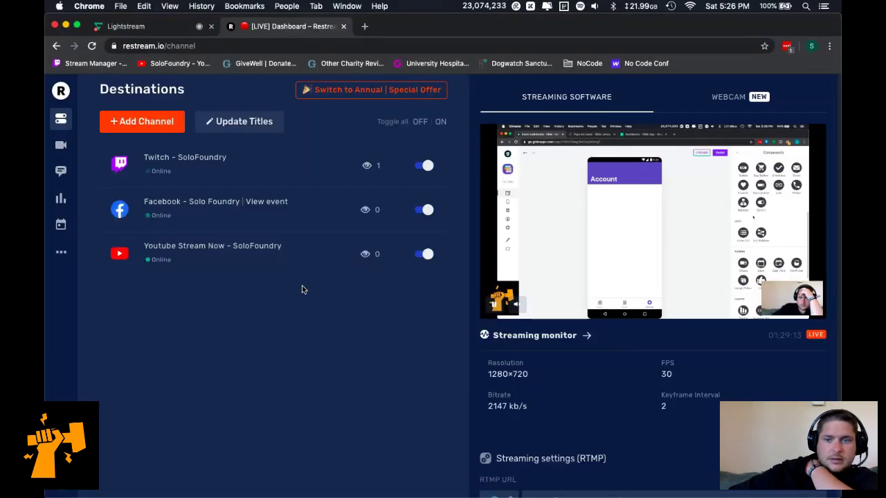
{"action": "left_click", "coordinate": [158, 28]}
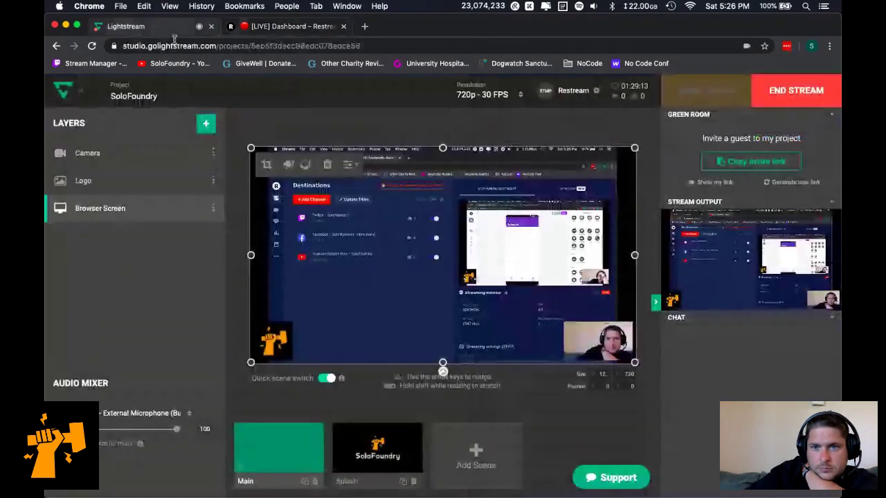
{"action": "left_click", "coordinate": [377, 450]}
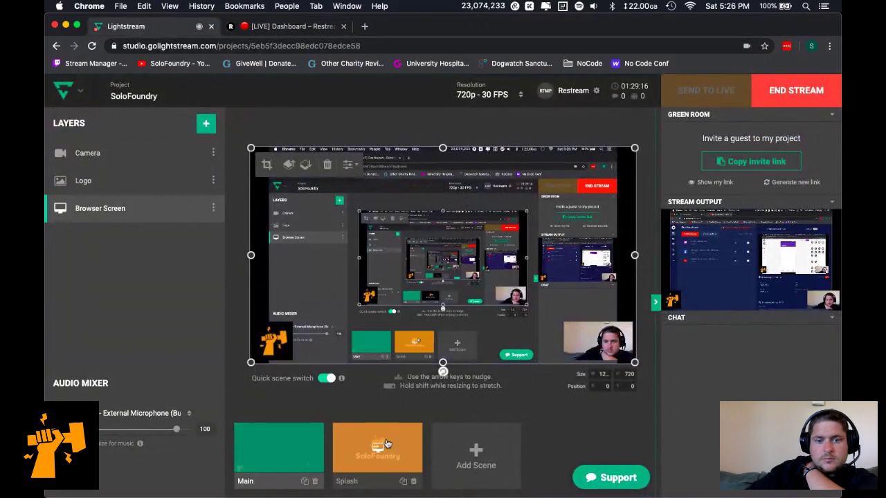
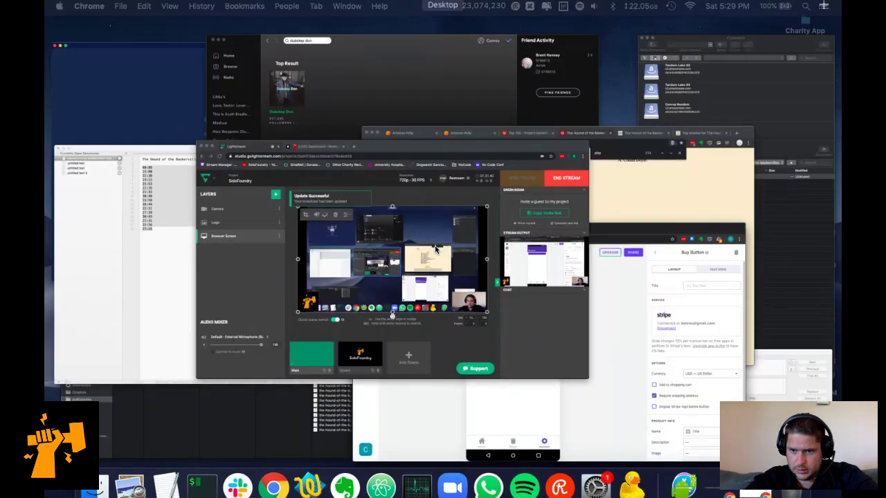
Scroll through the Account screen's Buy Button settings in the Glide builder.
{"action": "scroll", "coordinate": [699, 305], "scroll_direction": "down", "scroll_amount": 2}
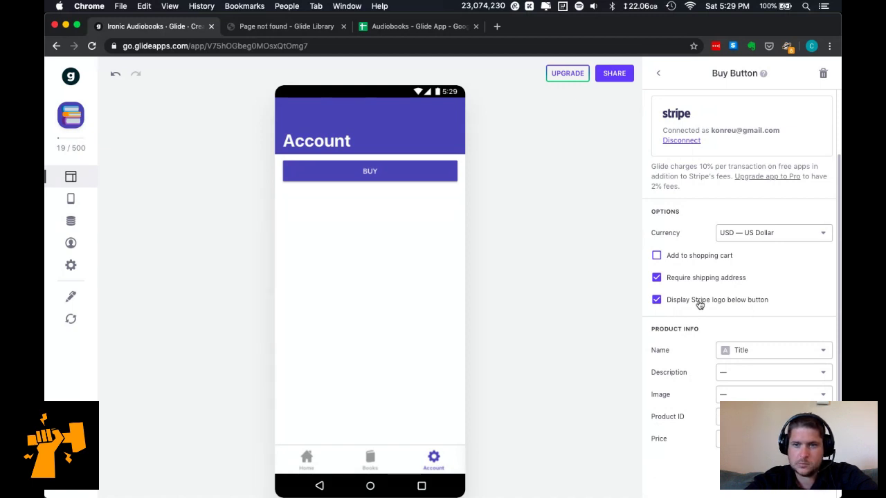
Try the shopping cart and shipping address options, leaving the button to buy directly without a cart.
{"action": "left_click", "coordinate": [714, 259]}
{"action": "left_click", "coordinate": [714, 258]}
{"action": "left_click", "coordinate": [710, 279]}
{"action": "left_click", "coordinate": [708, 257]}
{"action": "left_click", "coordinate": [710, 279]}
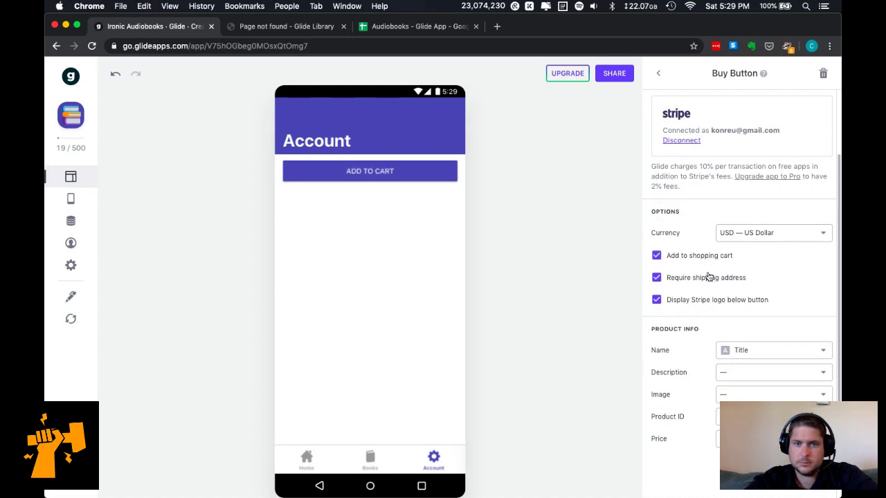
{"action": "left_click", "coordinate": [713, 258]}
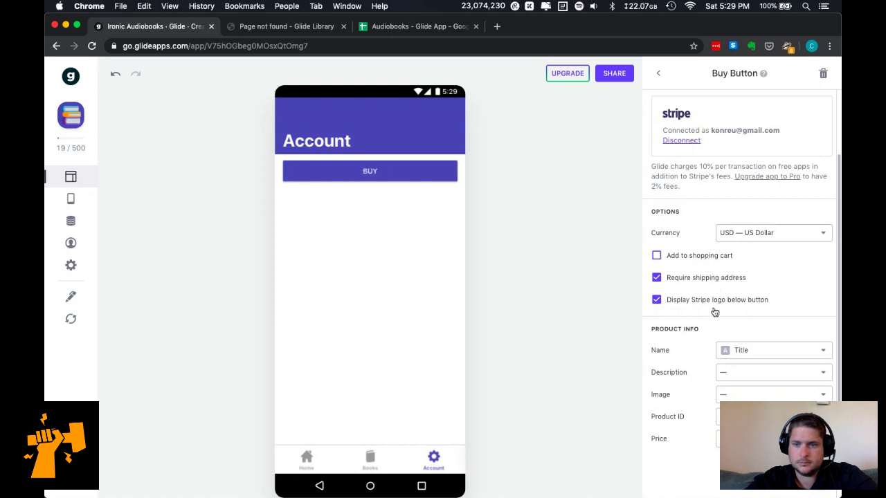
Title the buy button 'UPGRADE TO PRO'.
{"action": "scroll", "coordinate": [753, 289], "scroll_direction": "up", "scroll_amount": 1}
{"action": "scroll", "coordinate": [752, 288], "scroll_direction": "up", "scroll_amount": 3}
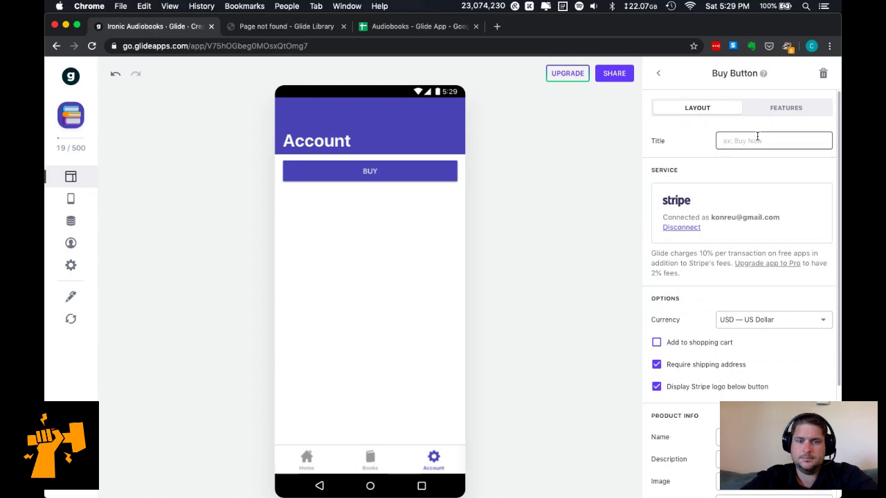
{"action": "type", "text": "UPGRADE"}
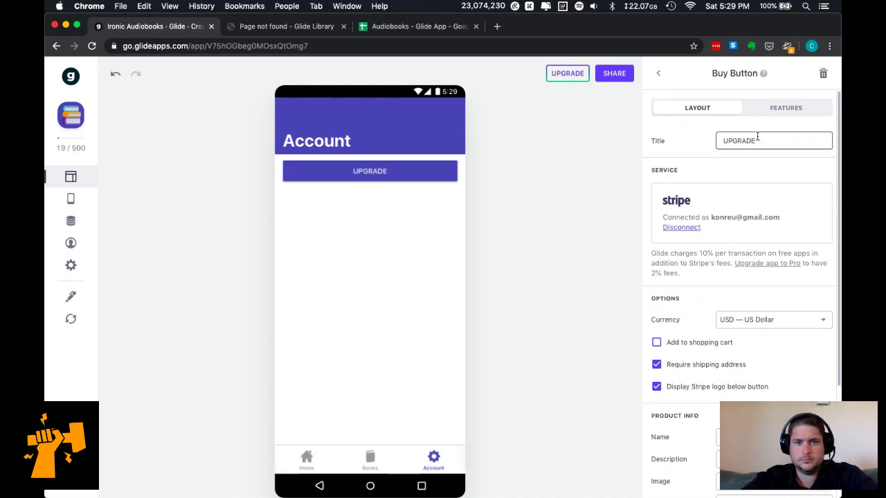
{"action": "type", "text": " TO "}
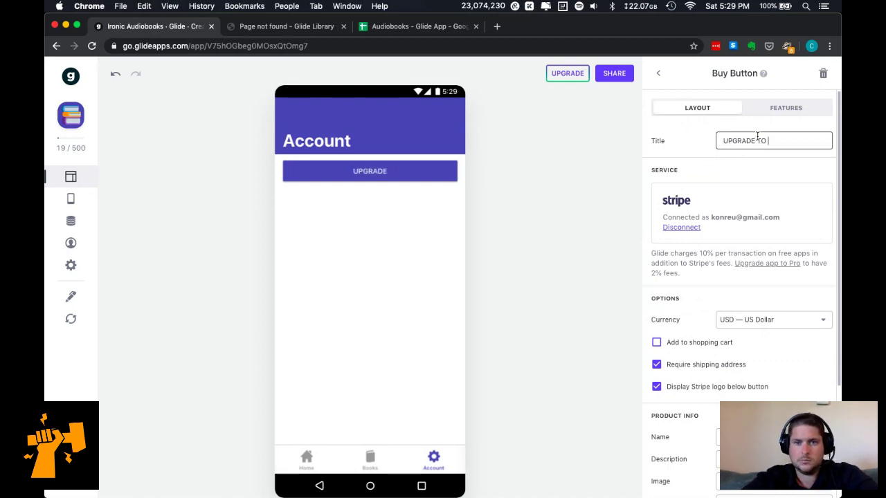
{"action": "type", "text": "PRO"}
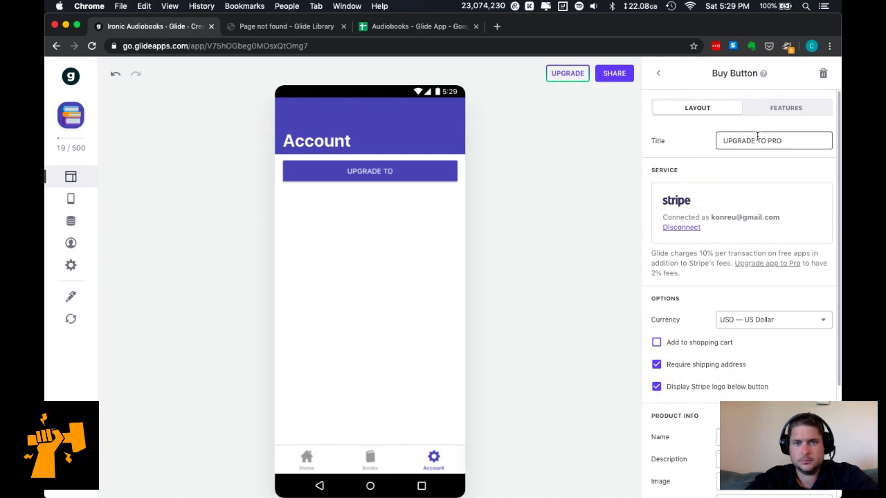
{"action": "scroll", "coordinate": [726, 337], "scroll_direction": "down", "scroll_amount": 3}
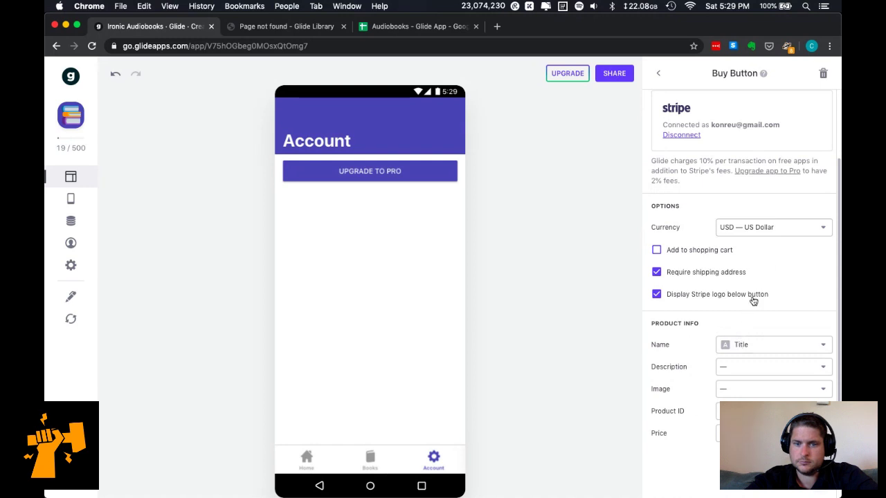
{"action": "scroll", "coordinate": [760, 329], "scroll_direction": "down", "scroll_amount": 1}
{"action": "scroll", "coordinate": [760, 329], "scroll_direction": "up", "scroll_amount": 3}
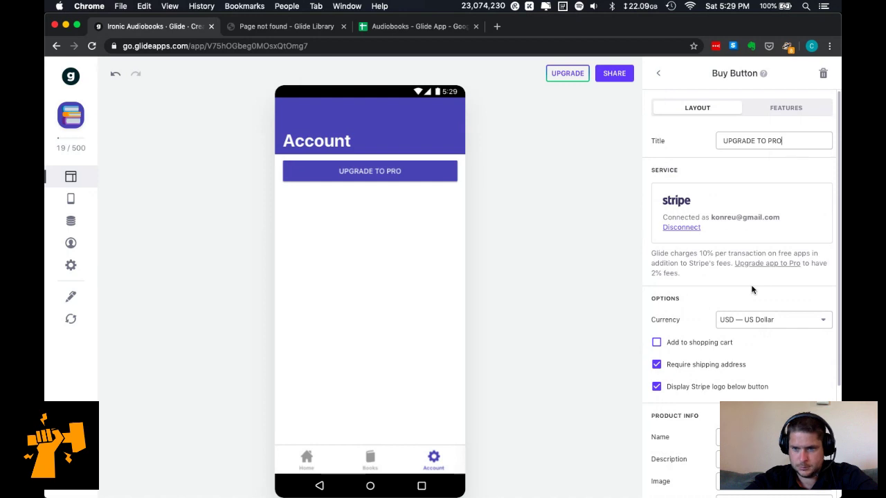
{"action": "scroll", "coordinate": [776, 359], "scroll_direction": "down", "scroll_amount": 1}
{"action": "scroll", "coordinate": [777, 360], "scroll_direction": "down", "scroll_amount": 2}
{"action": "scroll", "coordinate": [774, 355], "scroll_direction": "up", "scroll_amount": 3}
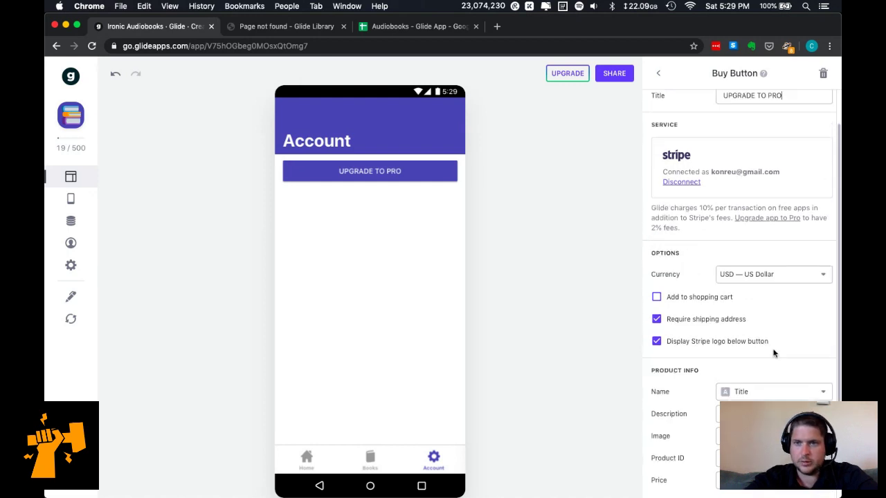
Preview the UPGRADE TO PRO checkout, reopening it until the card field loads, then deselect the button.
{"action": "left_click", "coordinate": [425, 173]}
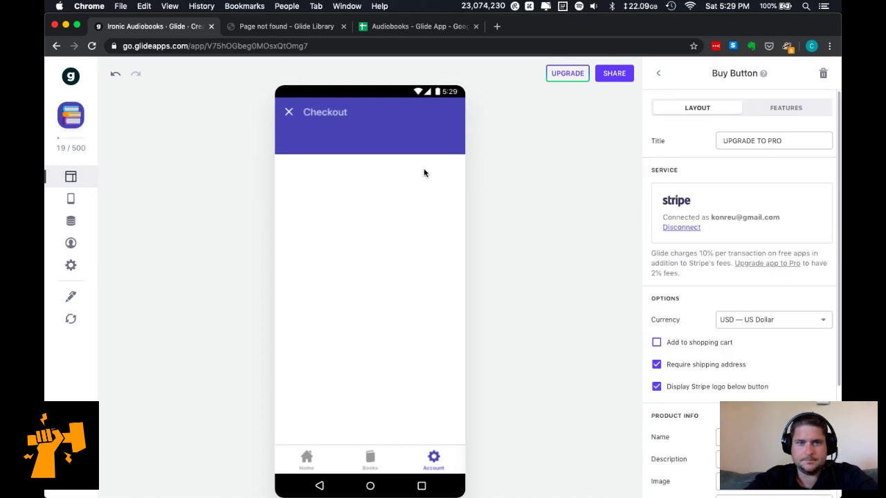
{"action": "scroll", "coordinate": [383, 293], "scroll_direction": "down", "scroll_amount": 3}
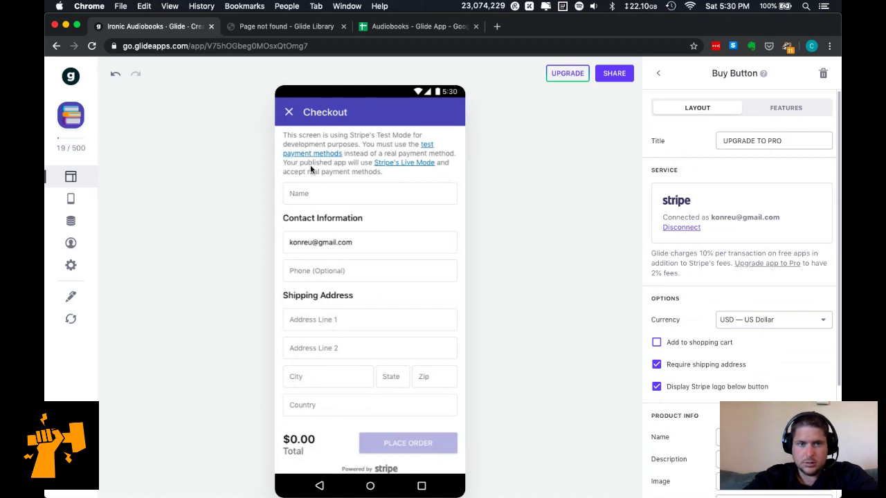
{"action": "scroll", "coordinate": [311, 169], "scroll_direction": "up", "scroll_amount": 3}
{"action": "left_click", "coordinate": [288, 111]}
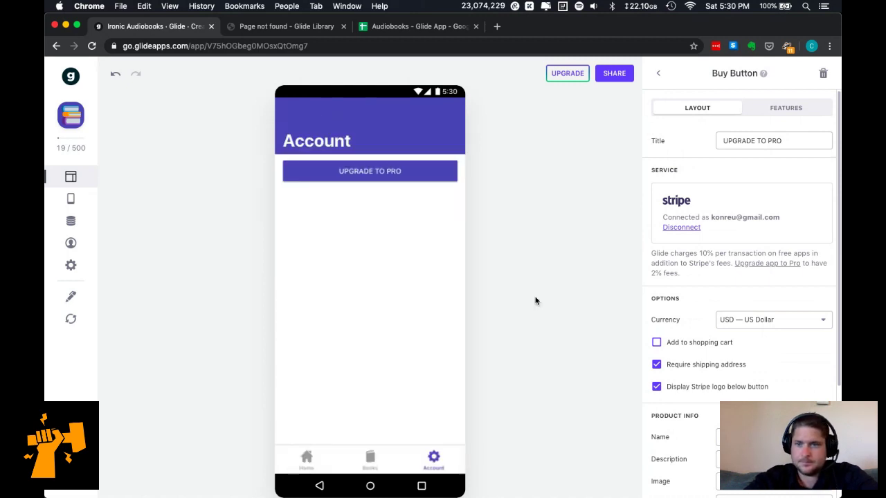
{"action": "left_click", "coordinate": [381, 178]}
{"action": "scroll", "coordinate": [369, 369], "scroll_direction": "down", "scroll_amount": 2}
{"action": "scroll", "coordinate": [369, 369], "scroll_direction": "up", "scroll_amount": 3}
{"action": "left_click", "coordinate": [290, 118]}
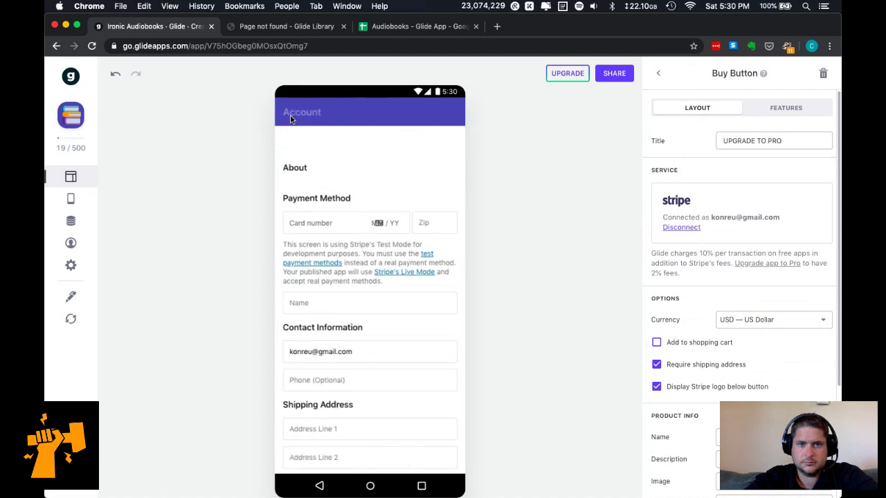
{"action": "left_click", "coordinate": [344, 170]}
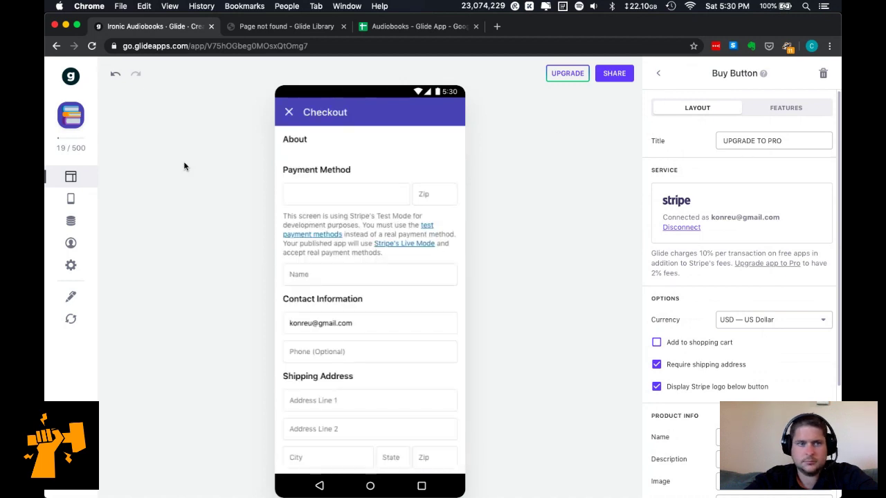
{"action": "left_click", "coordinate": [69, 181]}
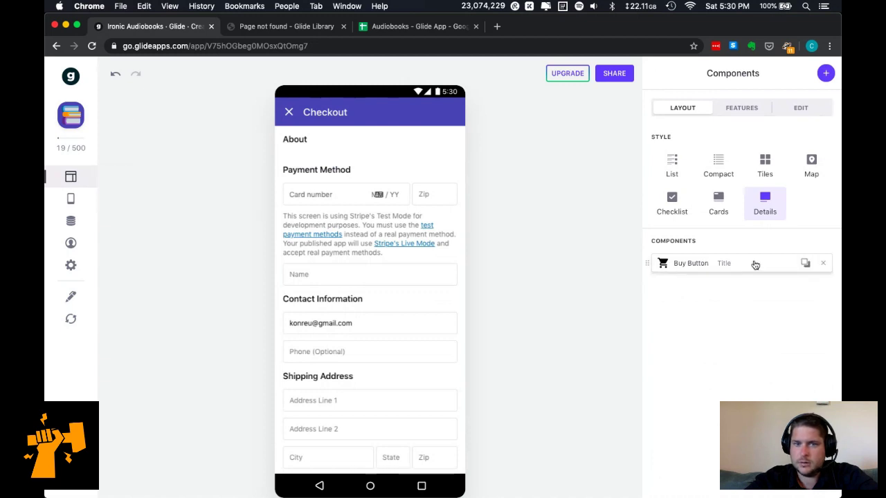
Look over the Features and Edit tabs, then confirm the buy button's Price comes from Title.
{"action": "left_click", "coordinate": [754, 112]}
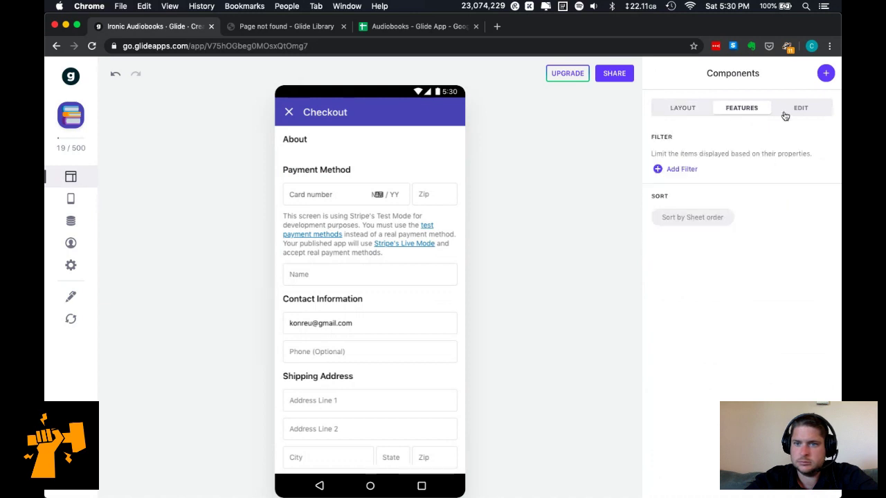
{"action": "left_click", "coordinate": [796, 111]}
{"action": "left_click", "coordinate": [676, 111]}
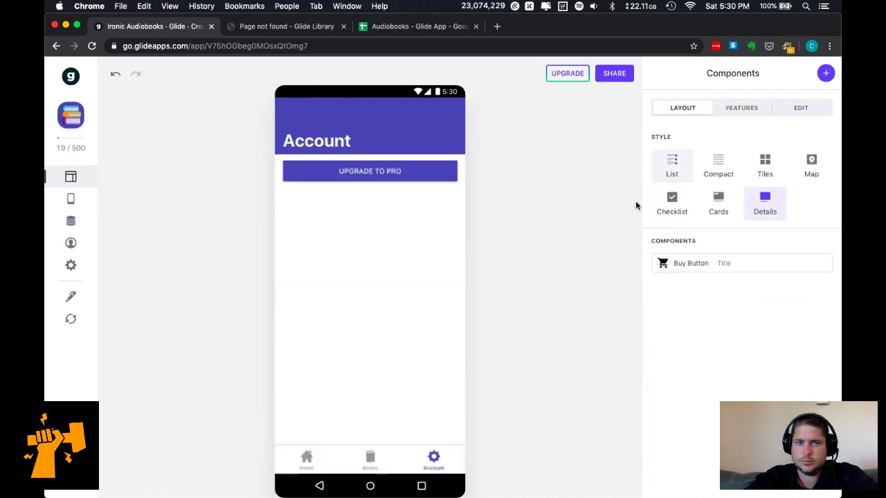
{"action": "left_click", "coordinate": [692, 264]}
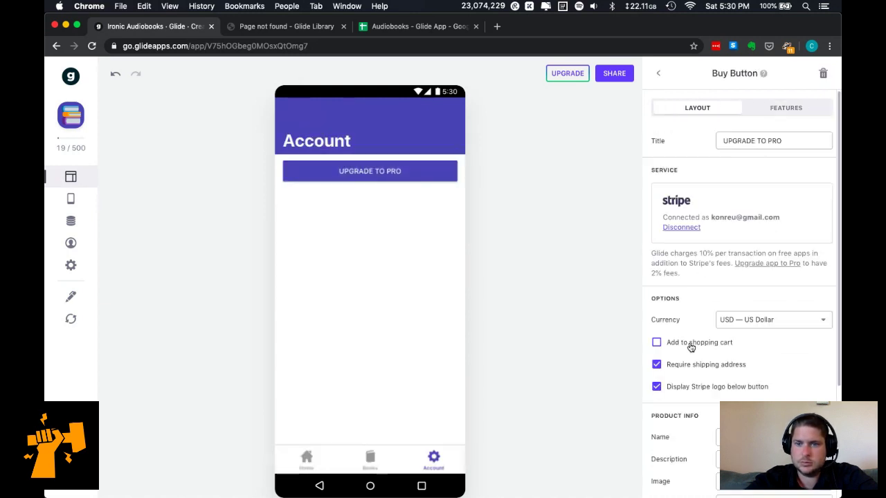
{"action": "scroll", "coordinate": [689, 342], "scroll_direction": "down", "scroll_amount": 3}
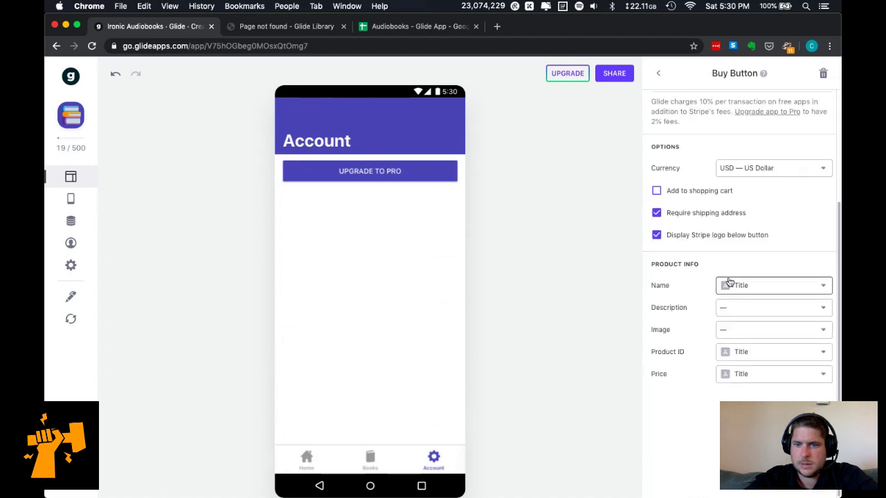
{"action": "left_click", "coordinate": [750, 372]}
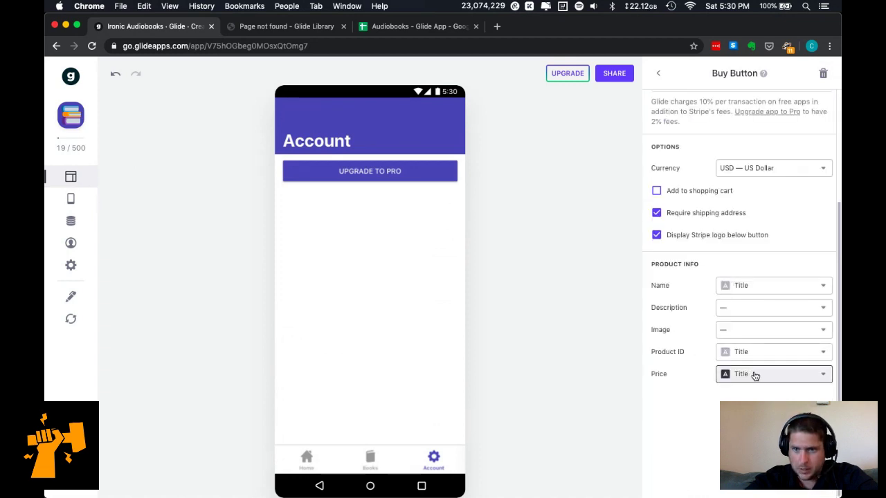
{"action": "left_click", "coordinate": [674, 430]}
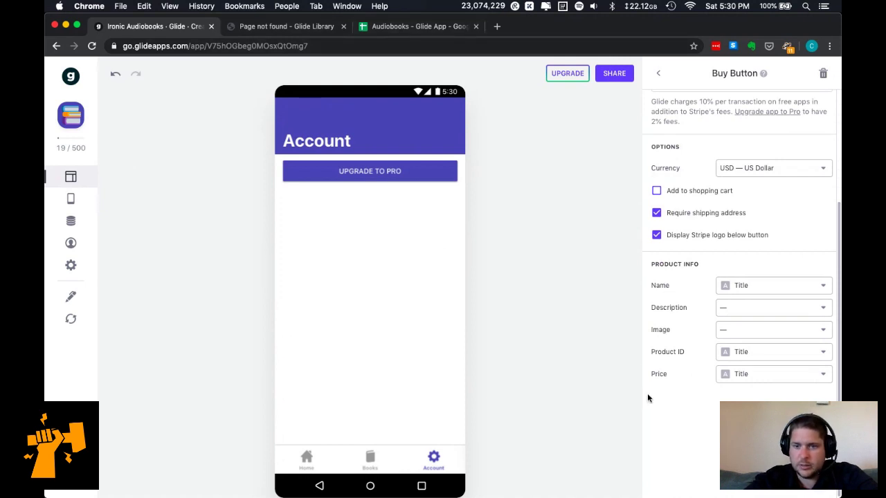
Enter headers Upgrade Name and Upgrade Description in B1 and C1 of the Account sheet.
{"action": "left_click", "coordinate": [399, 28]}
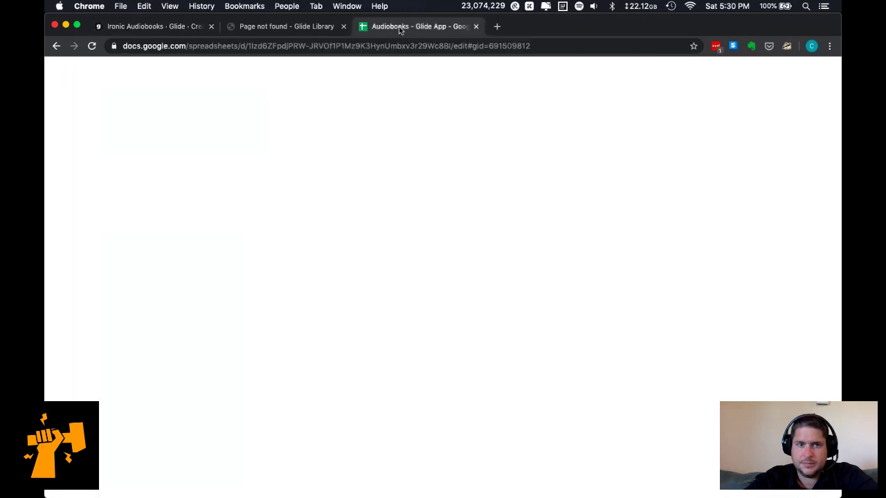
{"action": "left_click", "coordinate": [152, 146]}
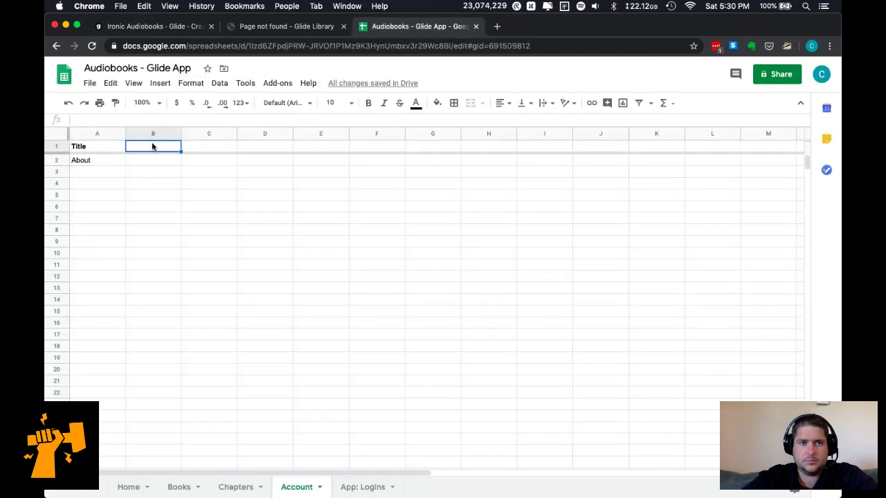
{"action": "type", "text": "Upgrad"}
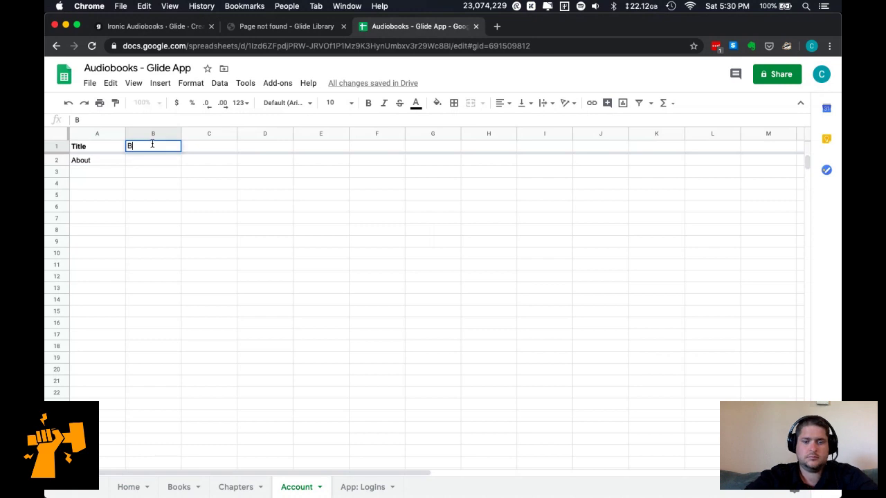
{"action": "type", "text": "e Name"}
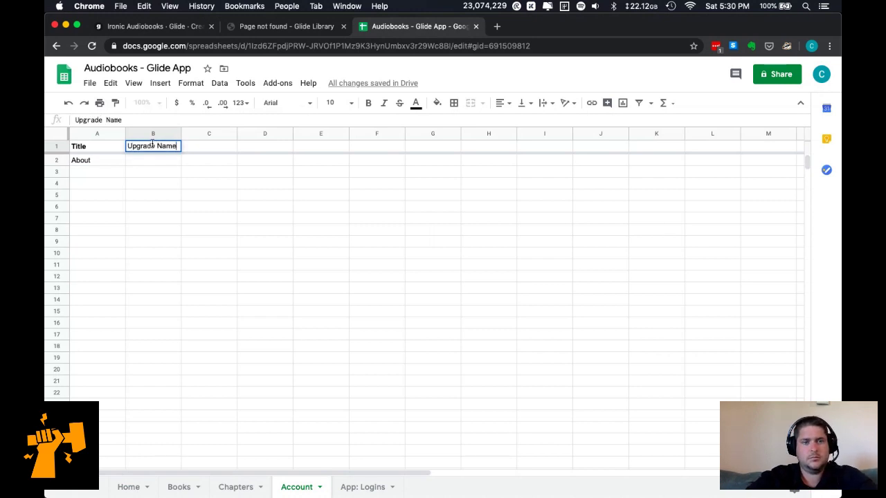
{"action": "key", "text": "Tab"}
{"action": "type", "text": "Upg"}
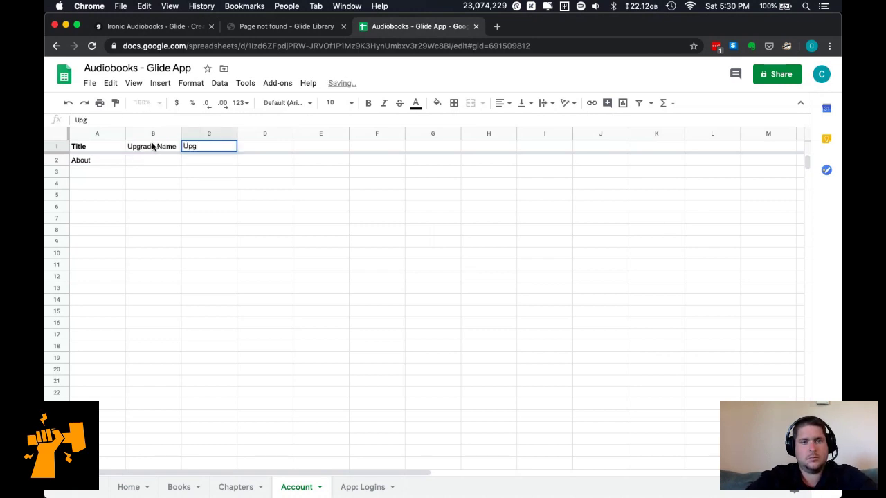
{"action": "type", "text": "rade Description"}
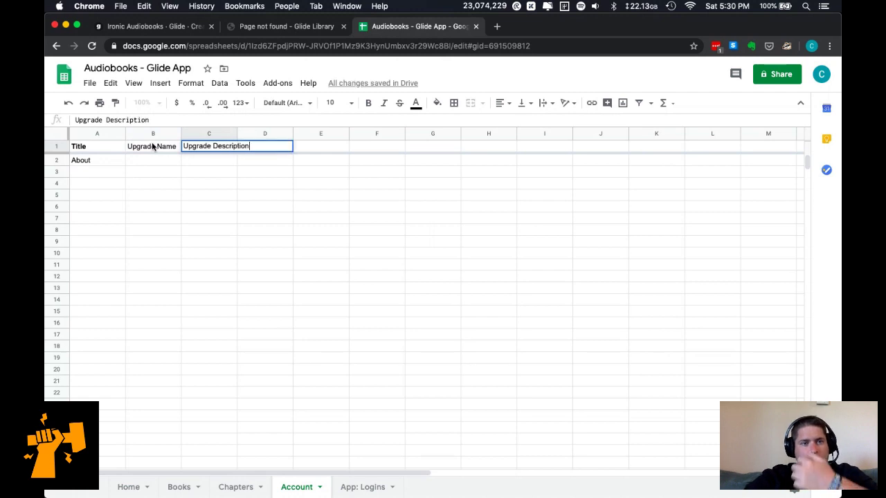
{"action": "key", "text": "Tab"}
{"action": "left_click", "coordinate": [149, 26]}
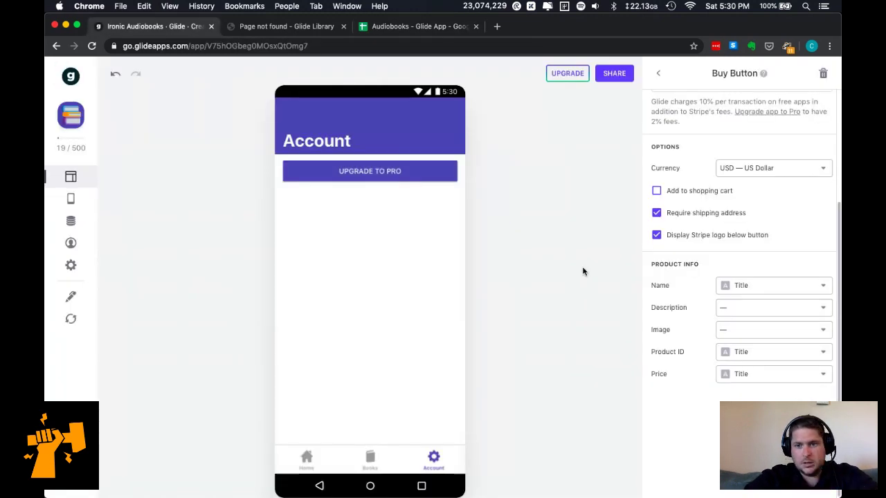
Add the header Upgrade in cell D1.
{"action": "left_click", "coordinate": [383, 28]}
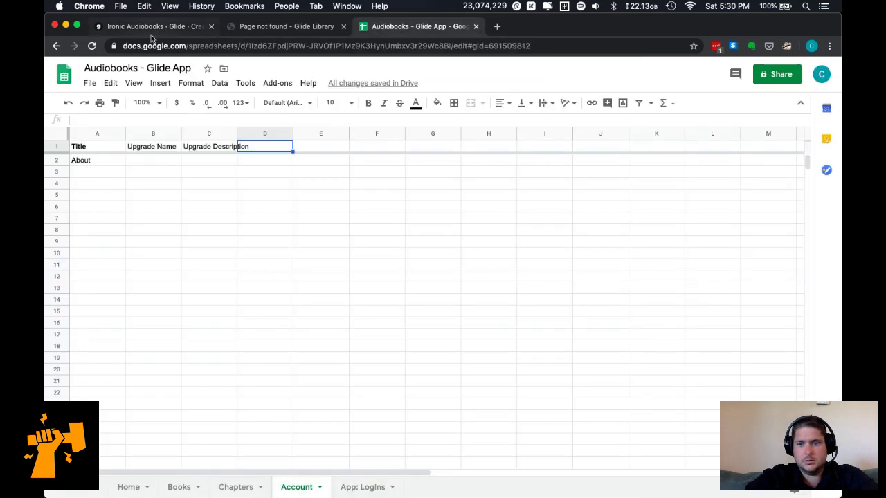
{"action": "left_click", "coordinate": [141, 30]}
{"action": "left_click", "coordinate": [402, 27]}
{"action": "type", "text": "Upgrade"}
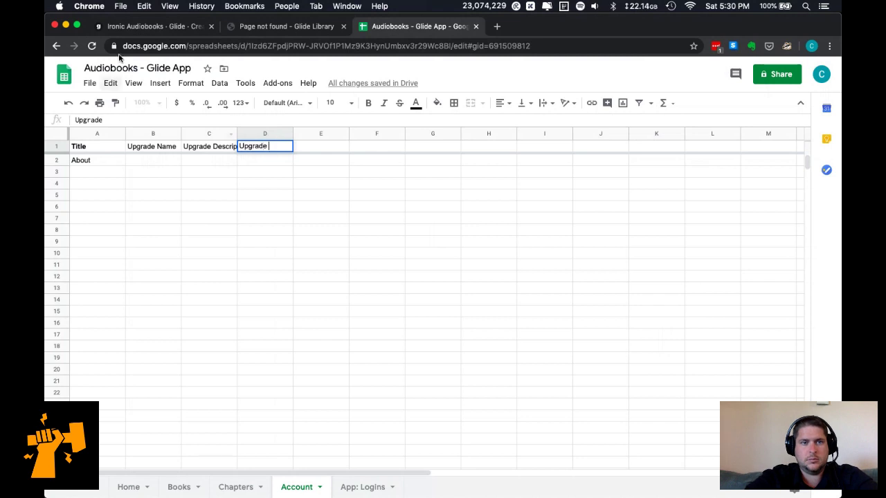
{"action": "left_click", "coordinate": [146, 28]}
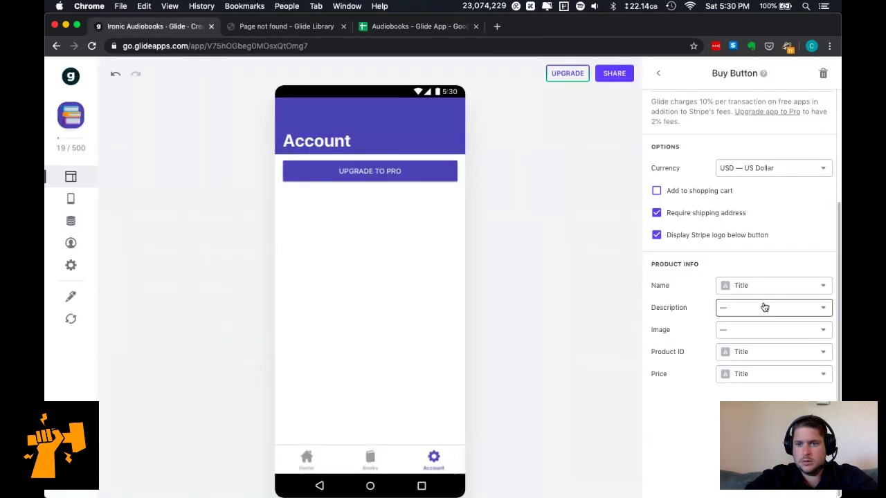
Rename headers B1–D1 to Donate Name, Donate Description and Donate.
{"action": "left_click", "coordinate": [407, 27]}
{"action": "left_click", "coordinate": [159, 148]}
{"action": "type", "text": "Donate"}
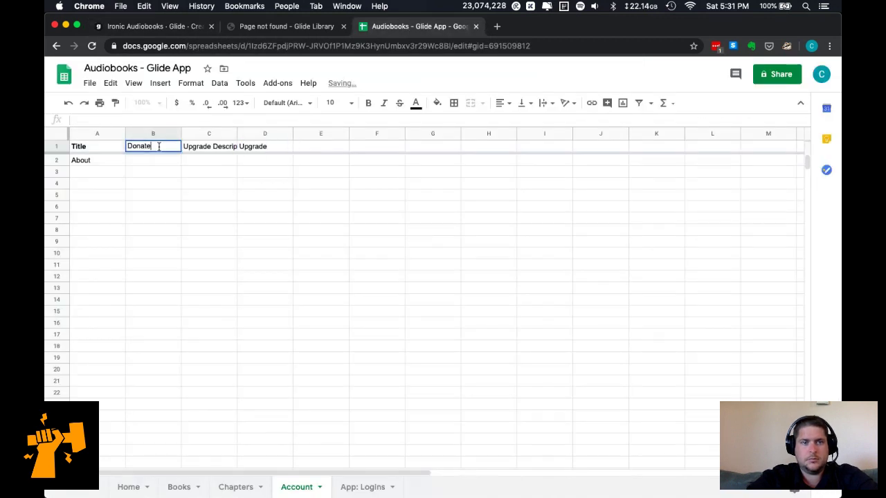
{"action": "type", "text": " Name"}
{"action": "key", "text": "Tab"}
{"action": "type", "text": "Donate Descr"}
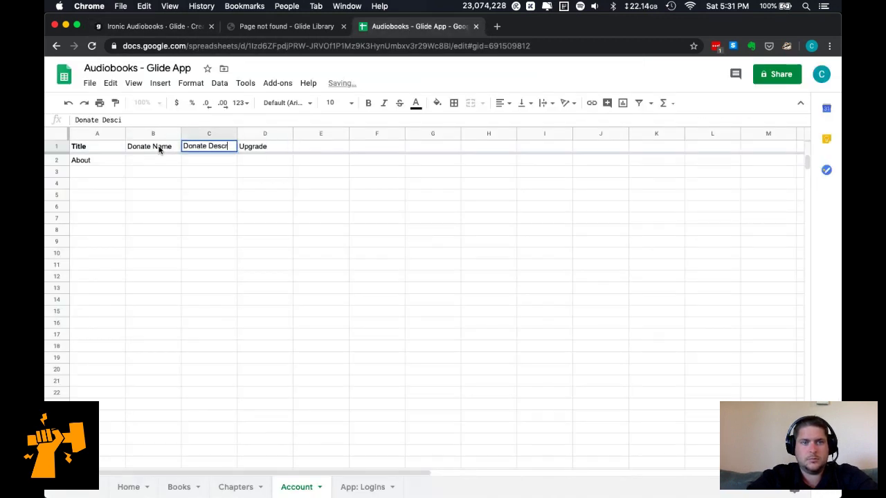
{"action": "type", "text": "iption"}
{"action": "key", "text": "Tab"}
{"action": "type", "text": "donaate"}
{"action": "key", "text": "BackSpace"}
{"action": "key", "text": "BackSpace"}
{"action": "key", "text": "BackSpace"}
{"action": "key", "text": "BackSpace"}
{"action": "key", "text": "BackSpace"}
{"action": "key", "text": "BackSpace"}
{"action": "key", "text": "BackSpace"}
{"action": "type", "text": "Donate"}
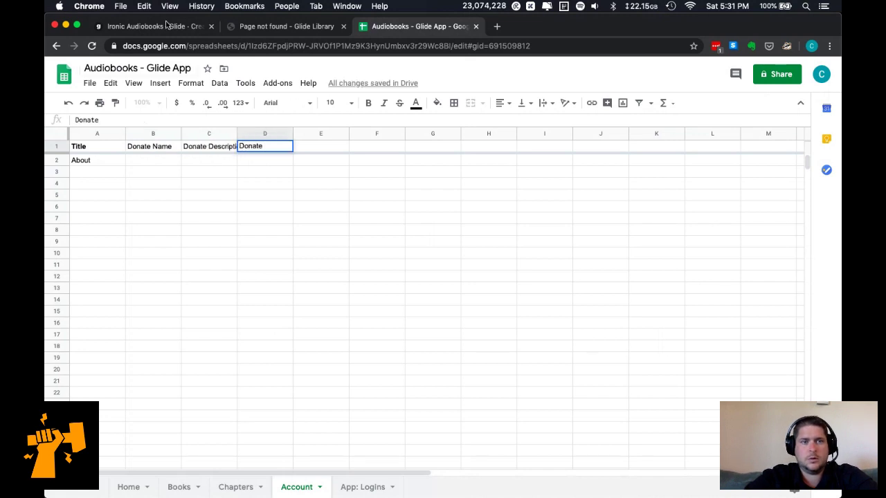
{"action": "key", "text": "ctrl+Tab"}
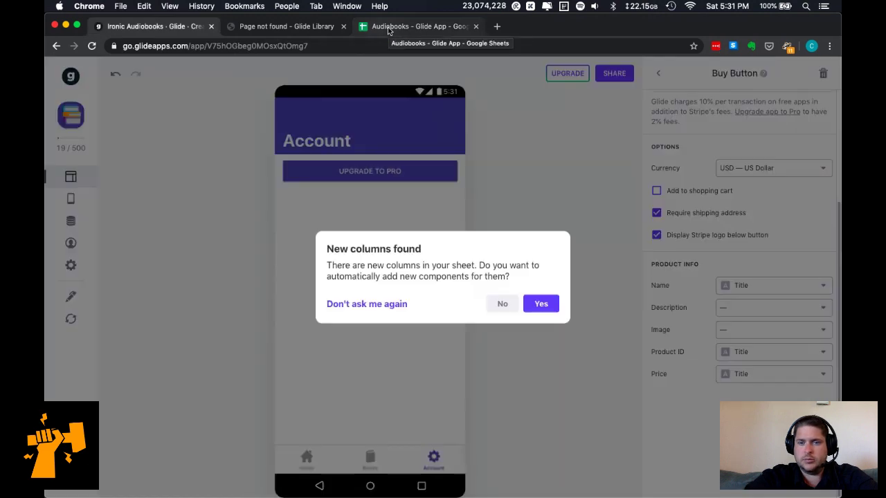
{"action": "left_click", "coordinate": [500, 305]}
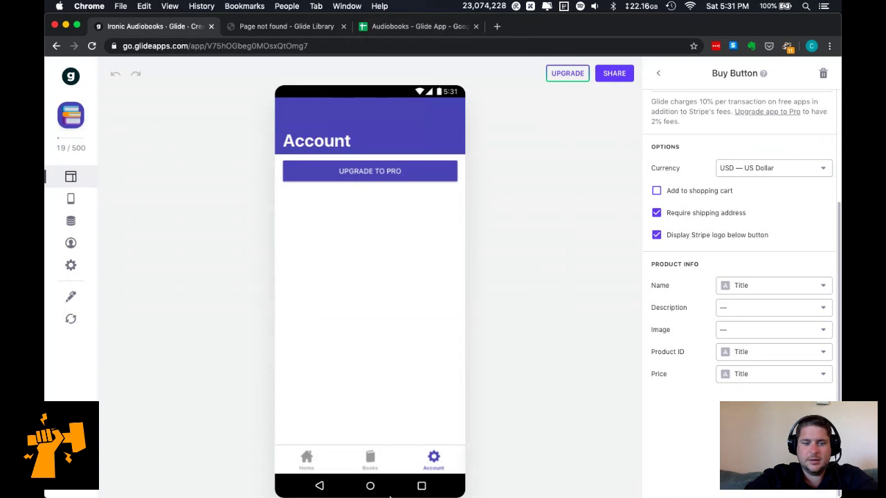
{"action": "mouse_move", "coordinate": [263, 491]}
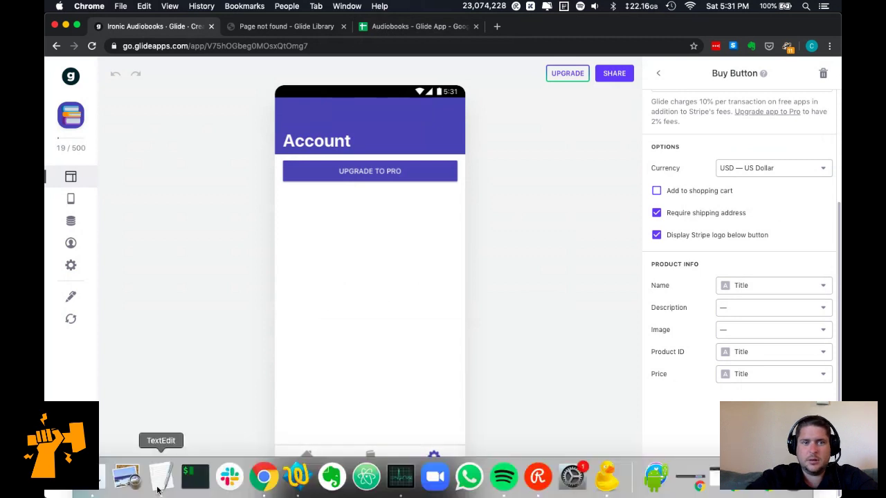
Start a new TextEdit document with the headers Stripe Name and Stripe Description.
{"action": "left_click", "coordinate": [159, 481]}
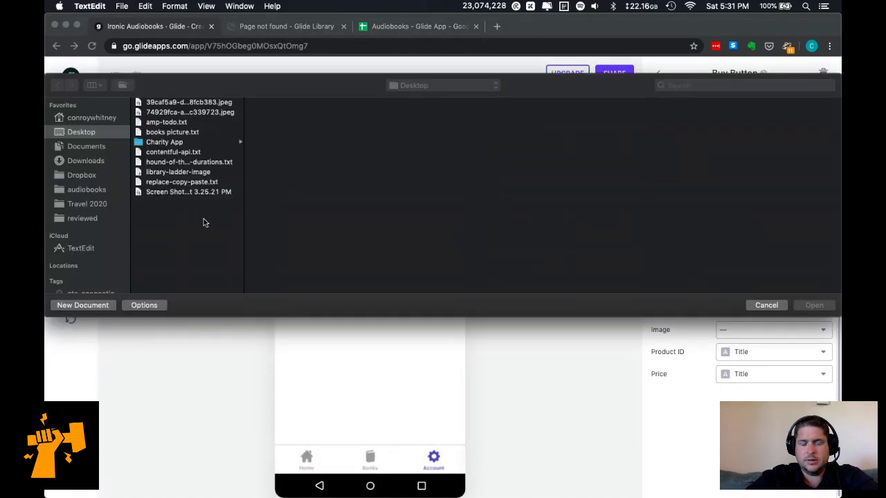
{"action": "key", "text": "super+n"}
{"action": "type", "text": "St"}
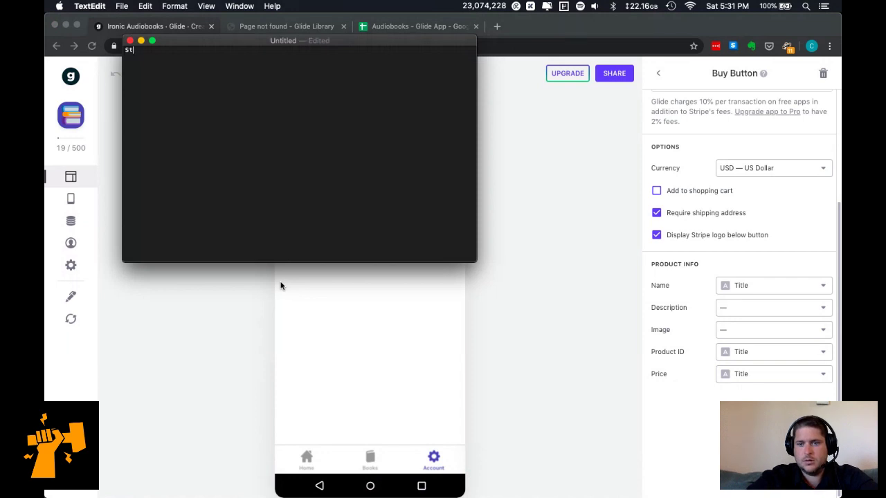
{"action": "type", "text": "ripe Name"}
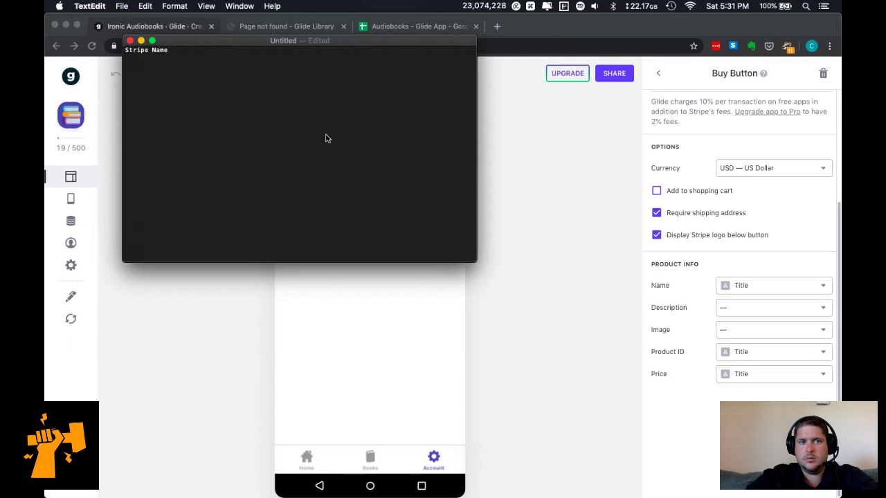
{"action": "left_click", "coordinate": [256, 83]}
{"action": "type", "text": "Stripe Description"}
{"action": "key", "text": "Tab"}
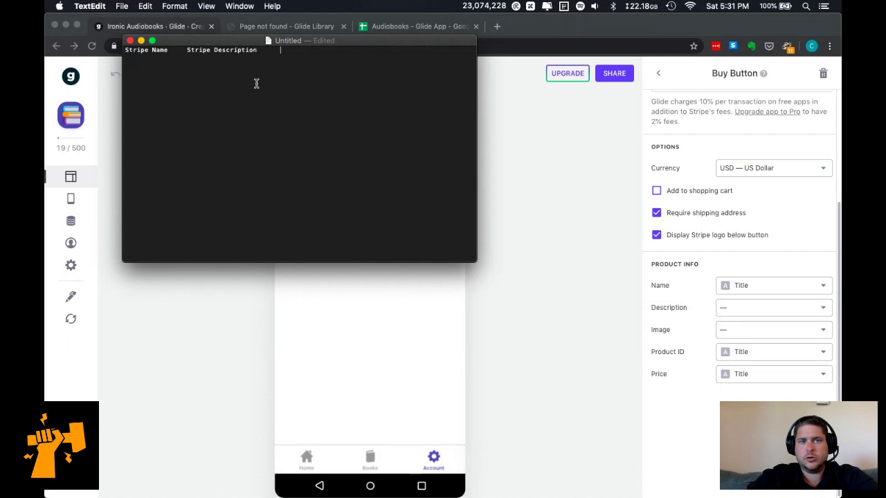
Add Stripe Product ID and Stripe Price, remove Stripe Image, and select the whole header line.
{"action": "type", "text": "Stripe Na"}
{"action": "key", "text": "BackSpace"}
{"action": "key", "text": "BackSpace"}
{"action": "key", "text": "BackSpace"}
{"action": "type", "text": "Image"}
{"action": "key", "text": "Tab"}
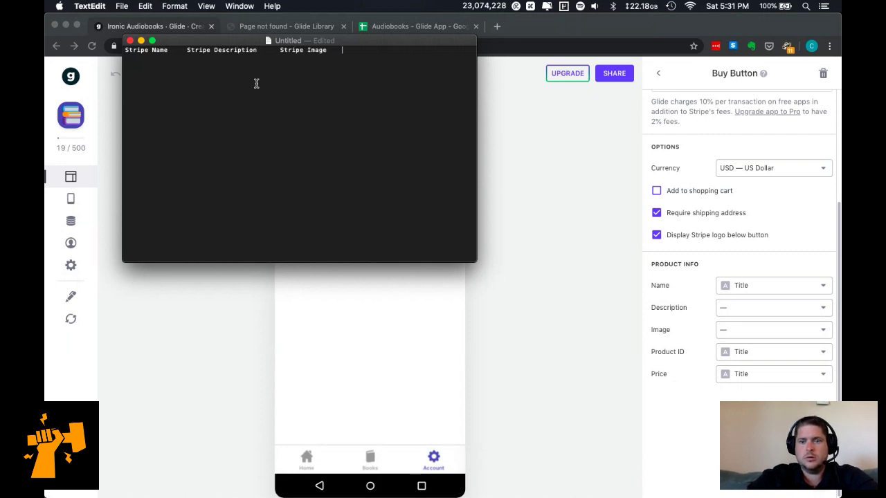
{"action": "type", "text": "Stripe Product"}
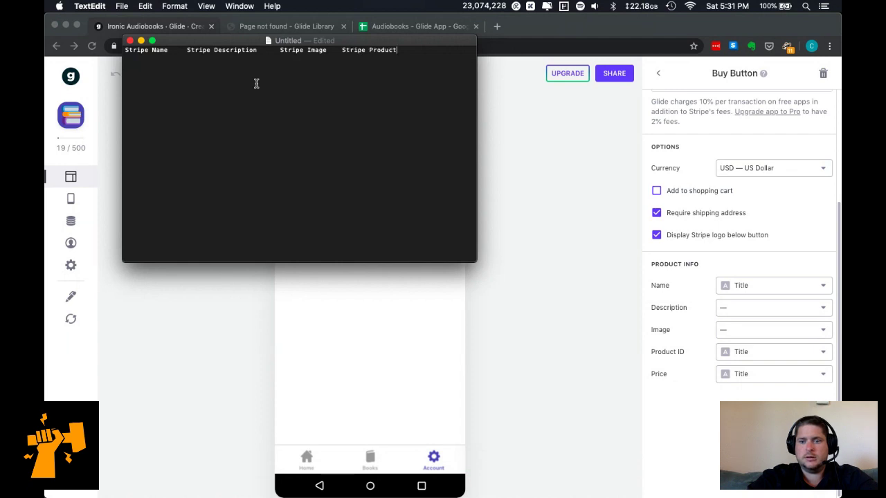
{"action": "type", "text": " ID\tStripe Price"}
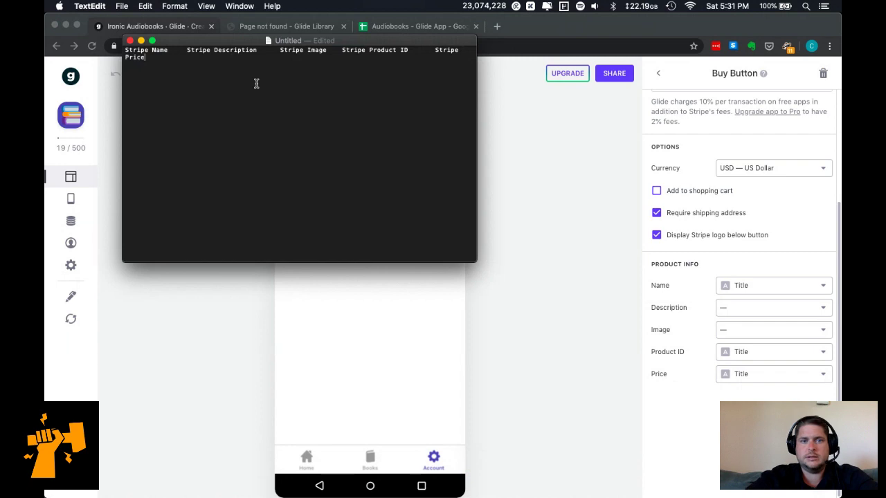
{"action": "left_click_drag", "start_coordinate": [279, 49], "coordinate": [330, 49]}
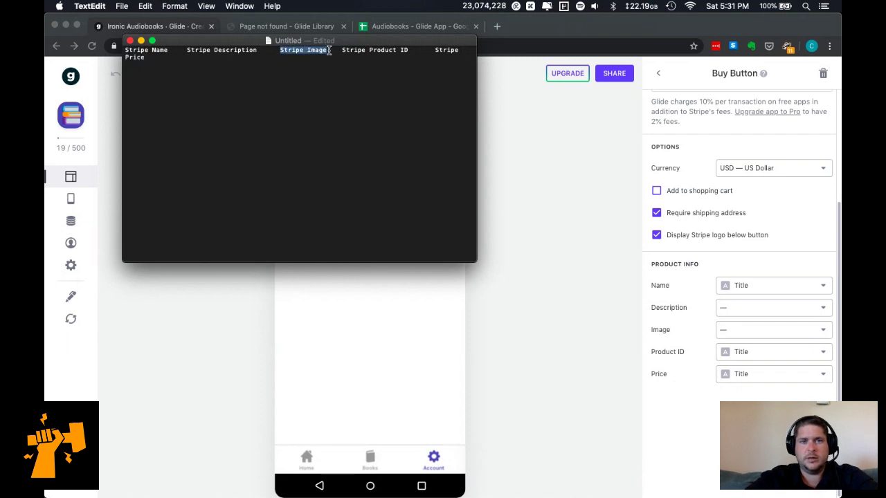
{"action": "key", "text": "super+x"}
{"action": "key", "text": "BackSpace"}
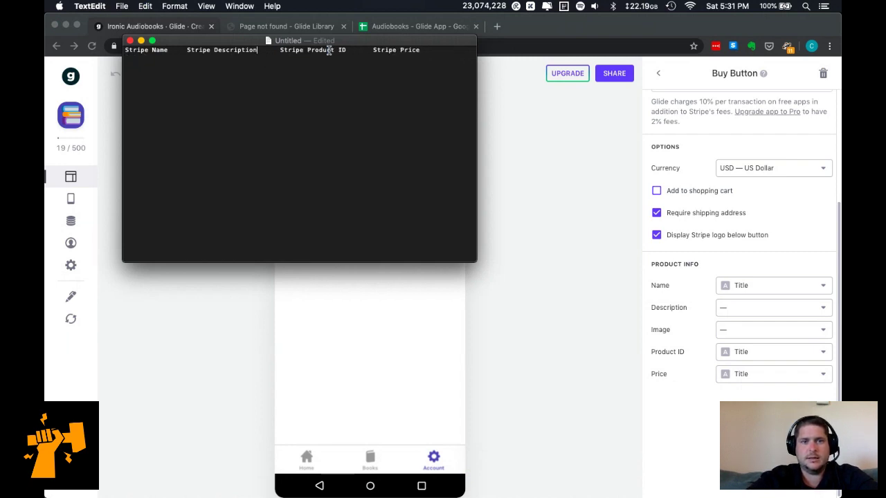
{"action": "key", "text": "super+a"}
Paste the Stripe headers into the Account sheet starting at B1.
{"action": "left_click", "coordinate": [374, 27]}
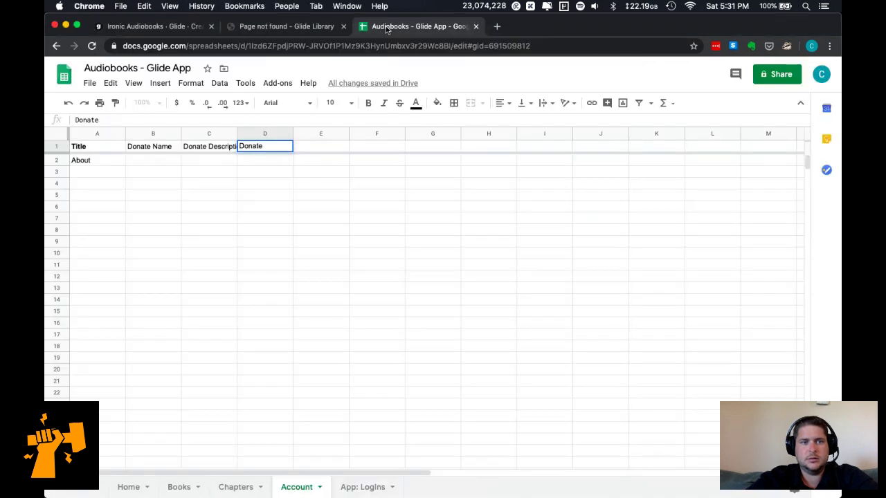
{"action": "left_click", "coordinate": [146, 146]}
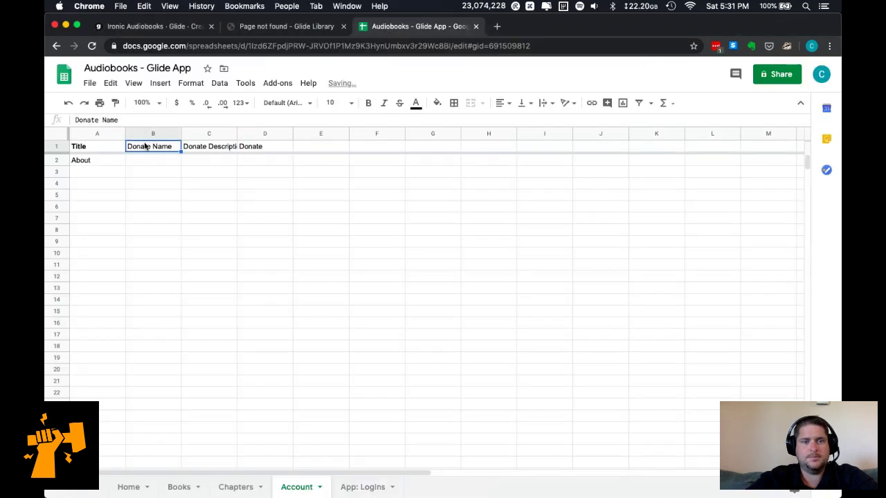
{"action": "key", "text": "super+v"}
{"action": "left_click", "coordinate": [216, 210]}
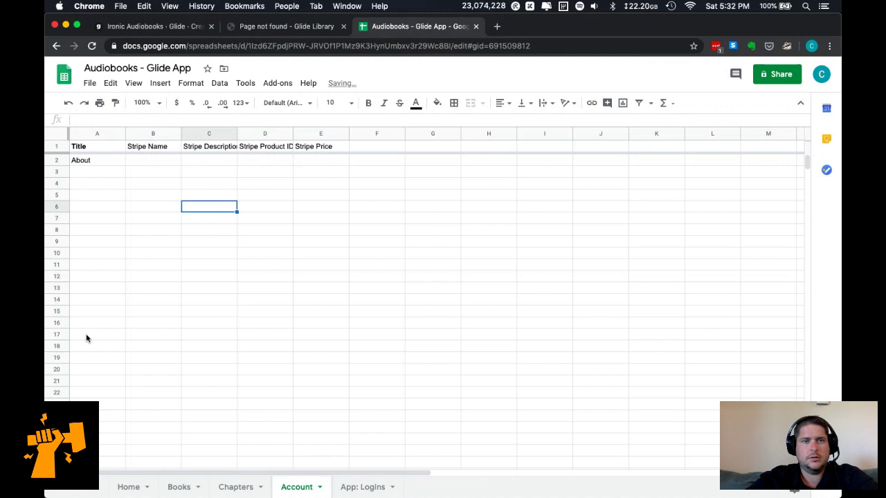
Close the Page not found tab and return to the Glide editor.
{"action": "left_click", "coordinate": [248, 30]}
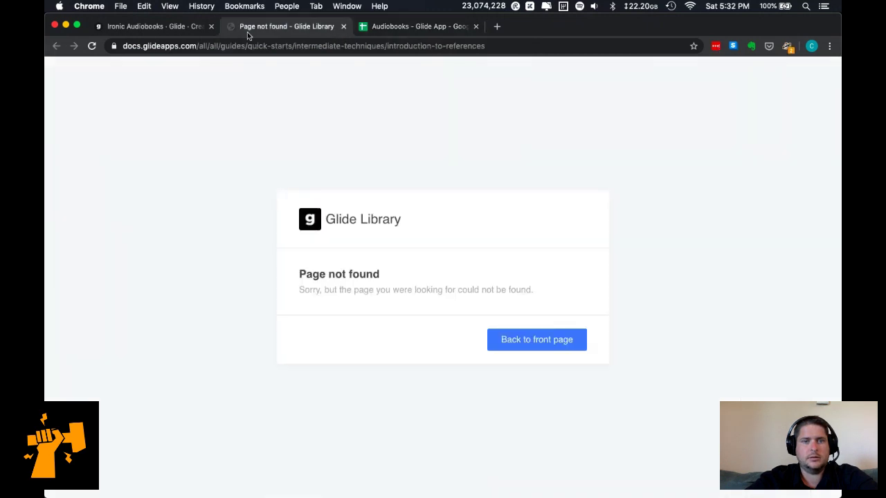
{"action": "key", "text": "super+w"}
{"action": "left_click", "coordinate": [160, 27]}
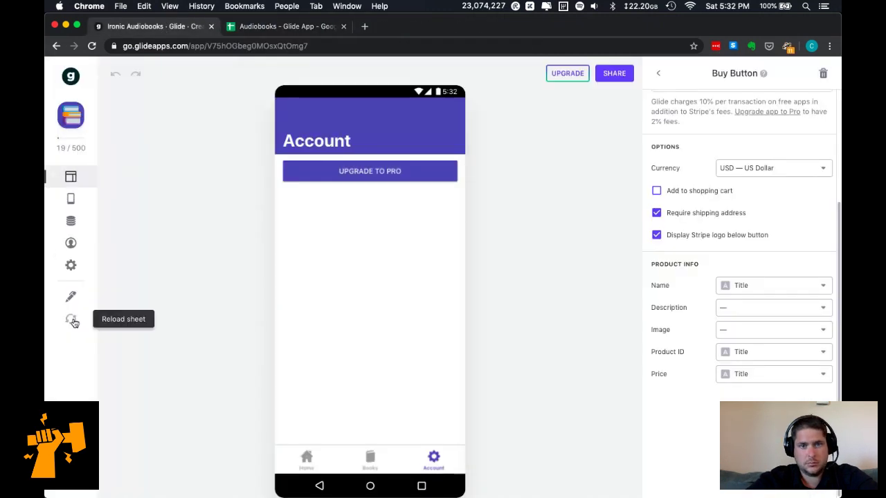
Reload the sheet, add components for the new columns, and open the Account data table.
{"action": "left_click", "coordinate": [74, 321]}
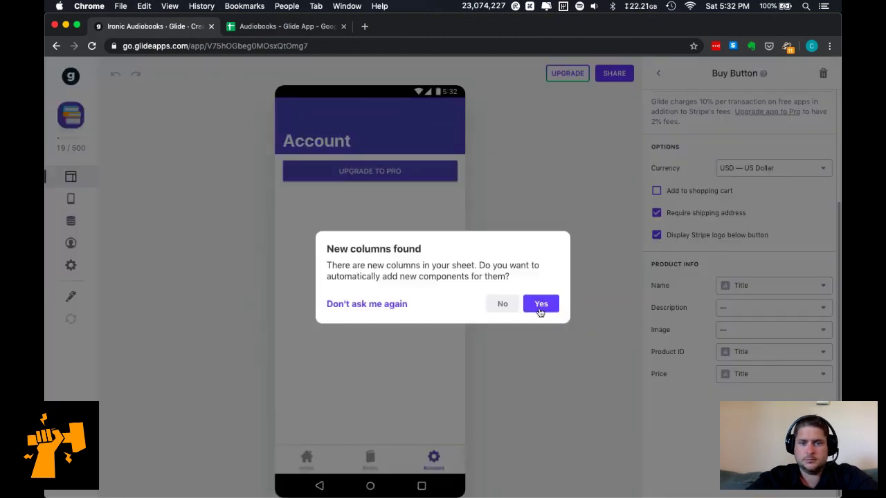
{"action": "left_click", "coordinate": [541, 305]}
{"action": "left_click", "coordinate": [71, 221]}
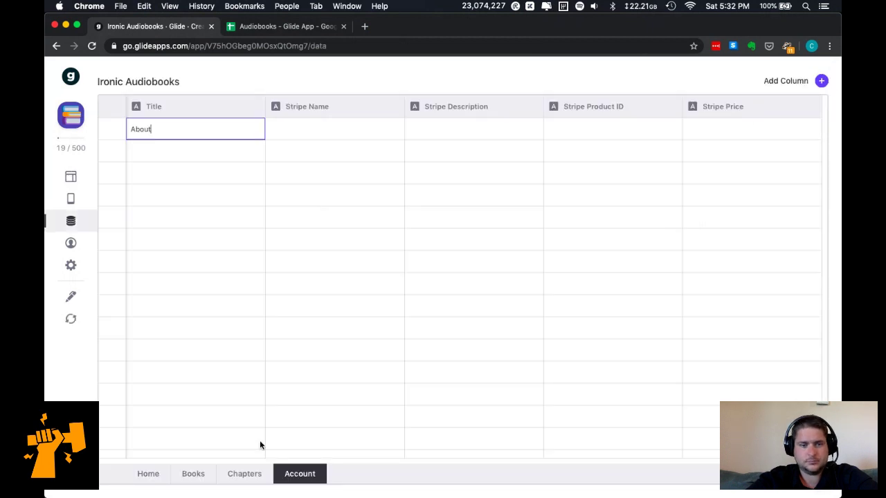
Fill the About row: Stripe Name Donate, a support description, Product ID DONATE-5, Price 5.
{"action": "double_click", "coordinate": [339, 131]}
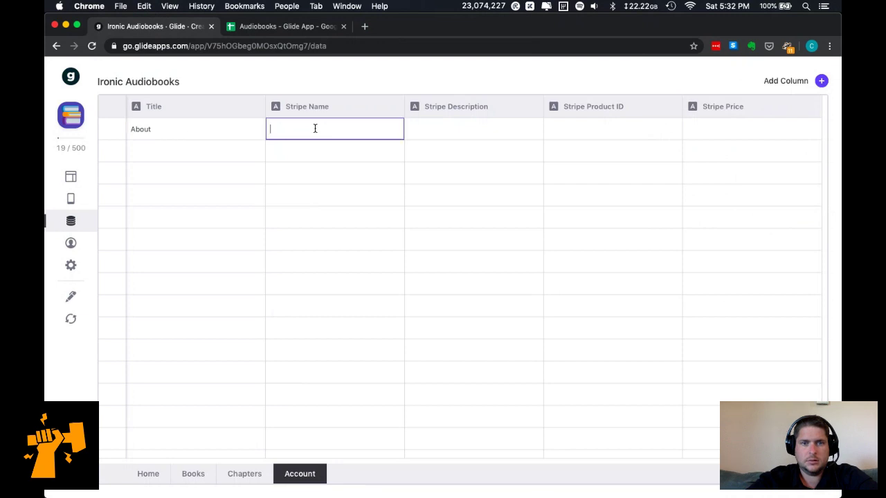
{"action": "type", "text": "Donate"}
{"action": "key", "text": "Tab"}
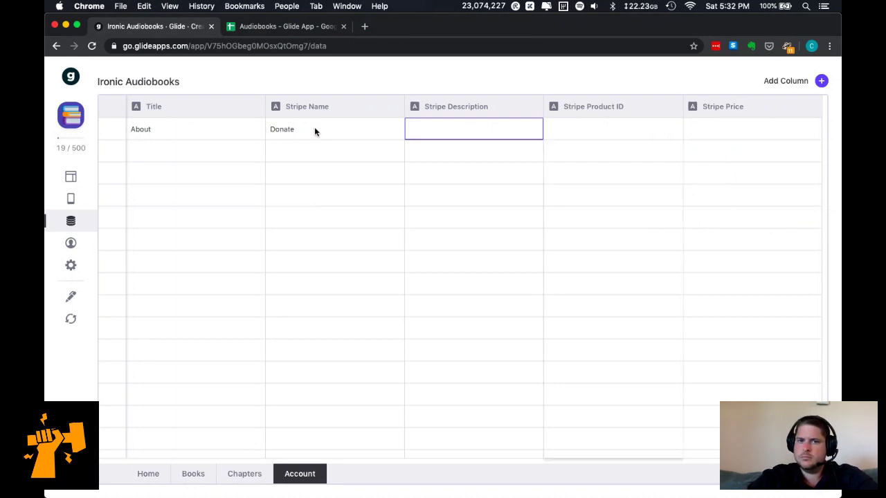
{"action": "left_click", "coordinate": [512, 128]}
{"action": "type", "text": "This app takes money to"}
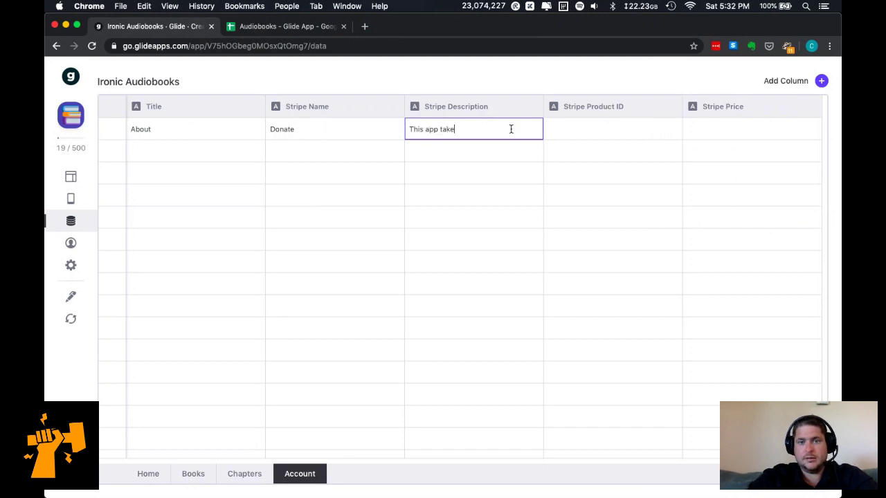
{"action": "type", "text": "and run"}
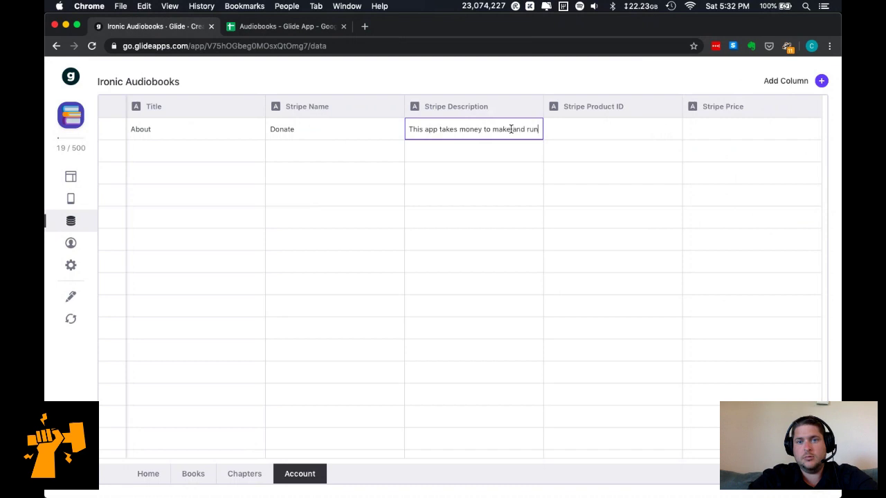
{"action": "type", "text": ". Please support."}
{"action": "key", "text": "Tab"}
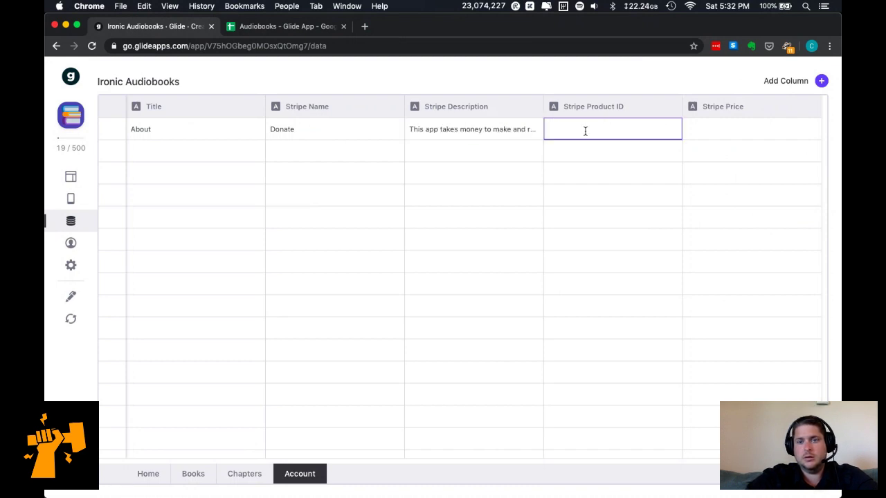
{"action": "type", "text": "DONATE"}
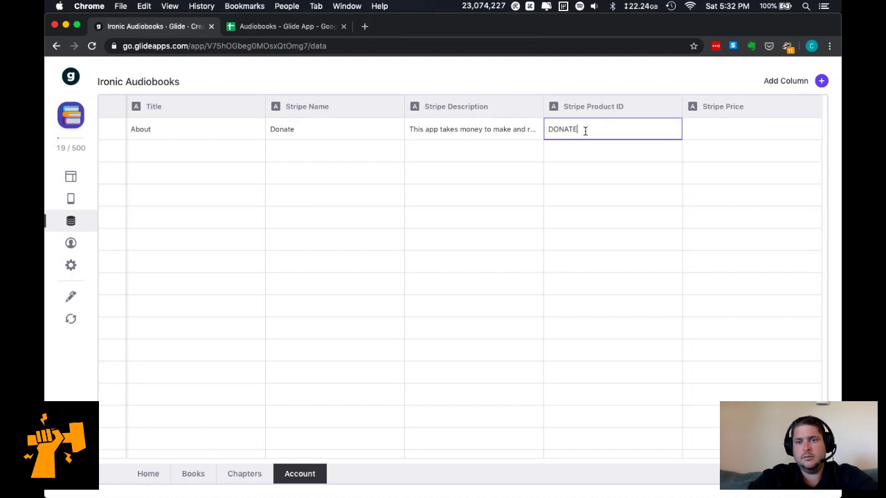
{"action": "type", "text": "-5"}
{"action": "left_click", "coordinate": [725, 131]}
{"action": "type", "text": "5"}
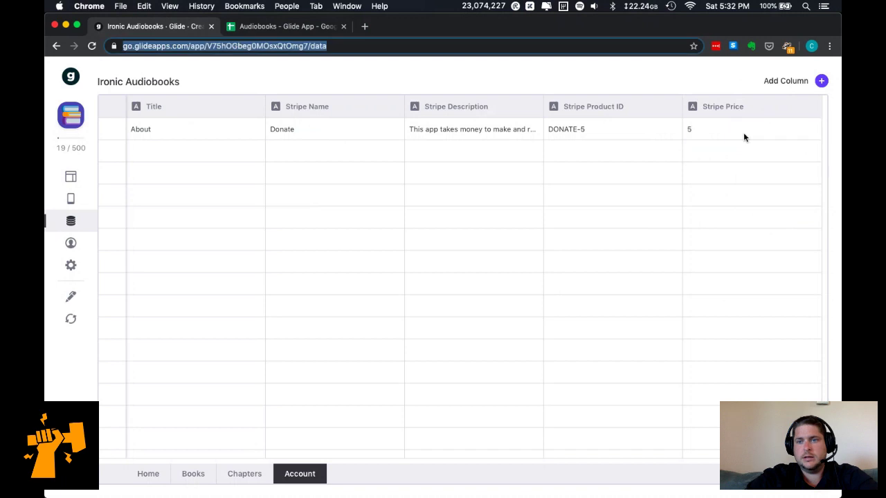
{"action": "left_click", "coordinate": [822, 81]}
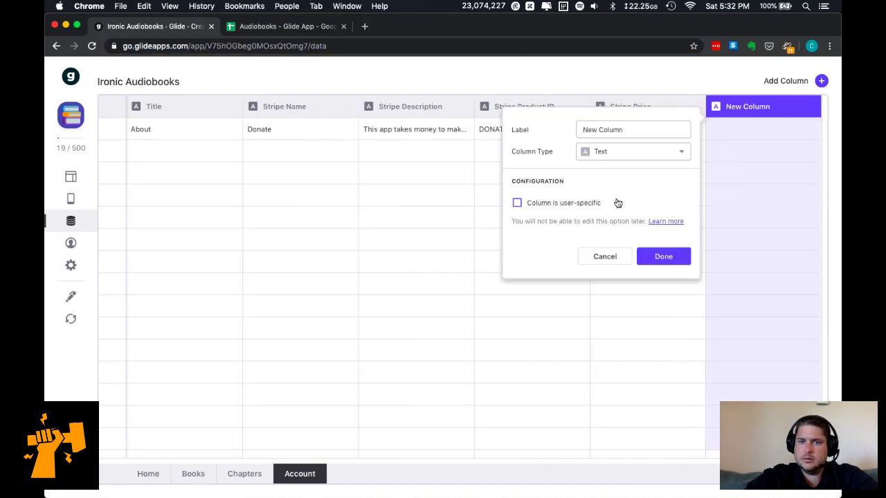
Create an Image-type column named Stripe Image.
{"action": "left_click", "coordinate": [654, 123]}
{"action": "type", "text": "Stripe Image"}
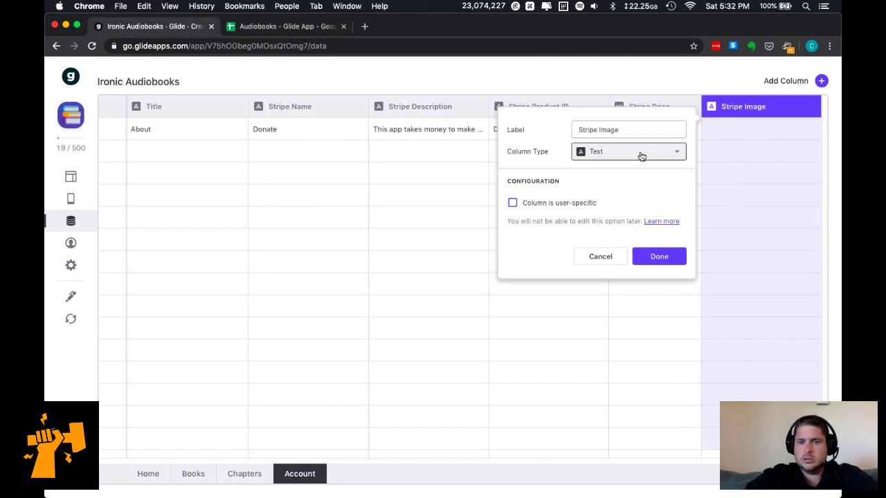
{"action": "left_click", "coordinate": [639, 154]}
{"action": "mouse_move", "coordinate": [634, 181]}
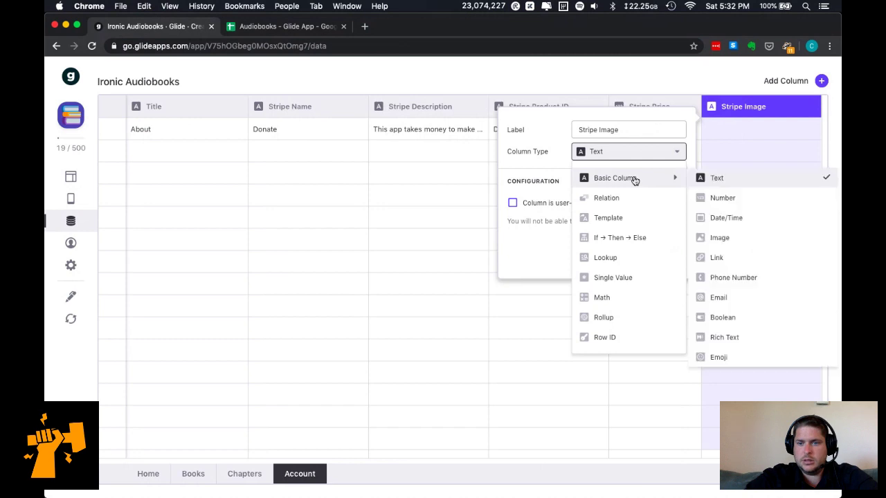
{"action": "left_click", "coordinate": [753, 239]}
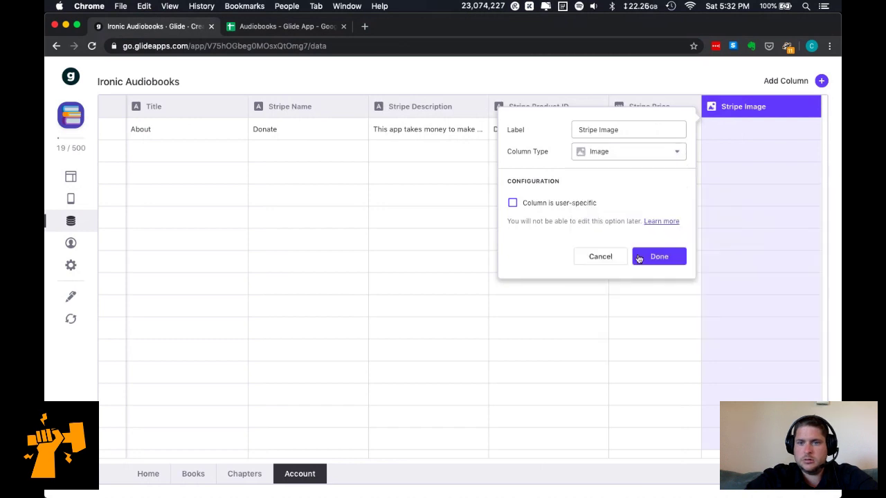
{"action": "left_click", "coordinate": [654, 257]}
Set the About row's Stripe Image to a blue 'thank' photo from Unsplash.
{"action": "left_click", "coordinate": [807, 130]}
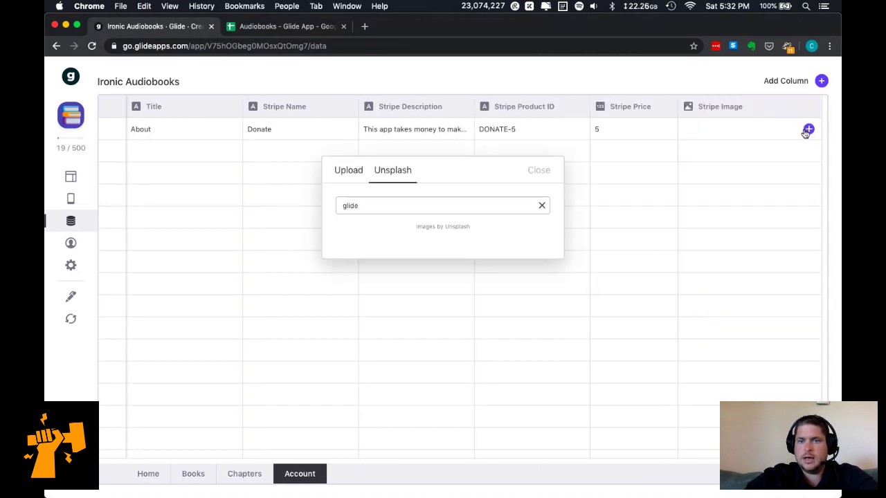
{"action": "left_click", "coordinate": [442, 206]}
{"action": "key", "text": "super+a"}
{"action": "type", "text": "thank"}
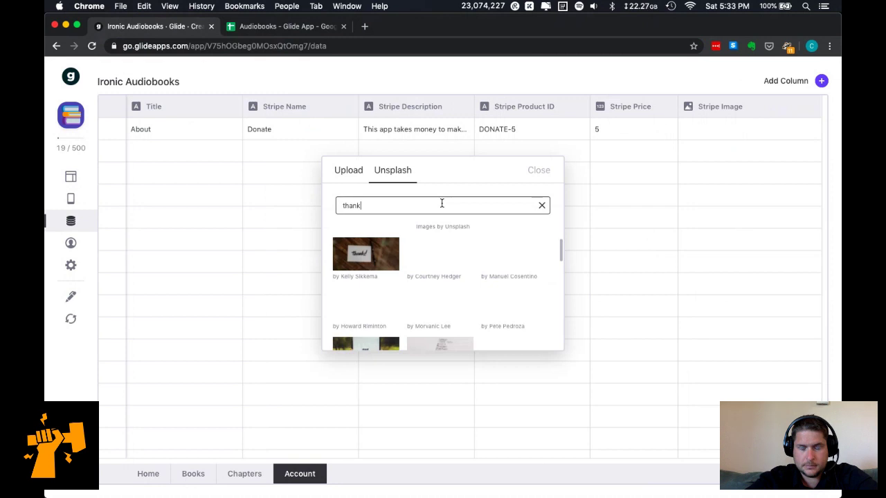
{"action": "scroll", "coordinate": [448, 252], "scroll_direction": "down", "scroll_amount": 3}
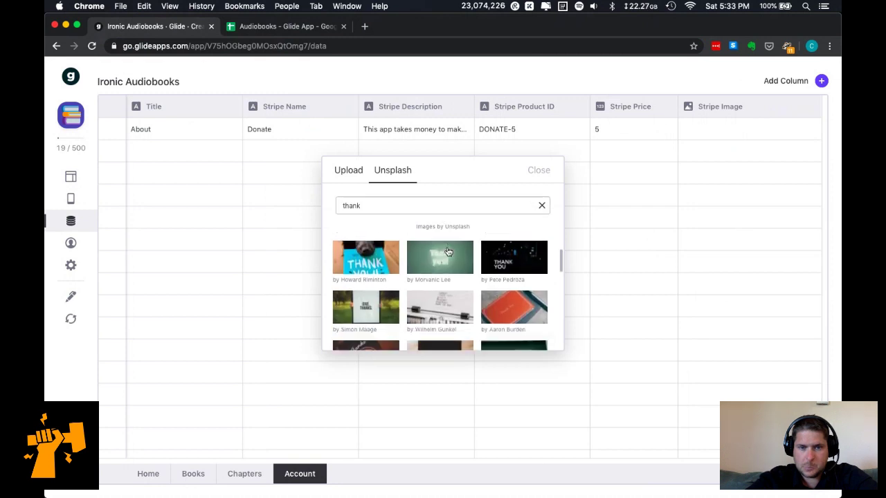
{"action": "scroll", "coordinate": [448, 252], "scroll_direction": "down", "scroll_amount": 10}
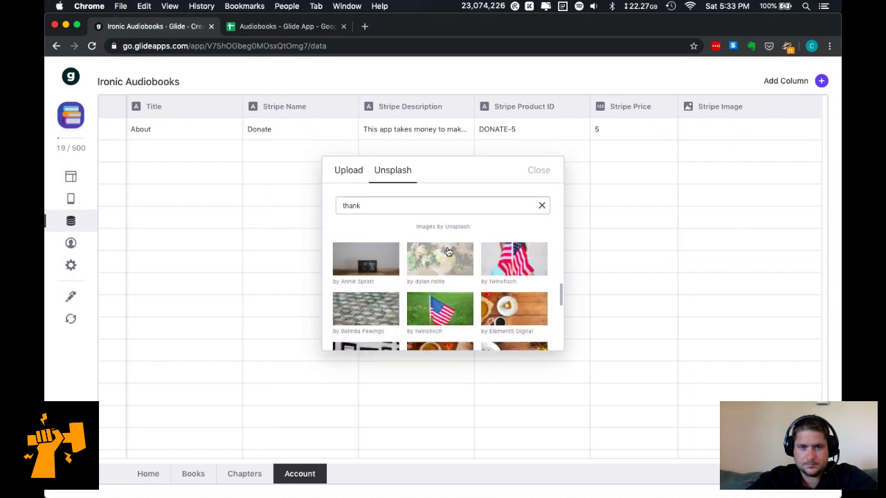
{"action": "scroll", "coordinate": [448, 252], "scroll_direction": "down", "scroll_amount": 2}
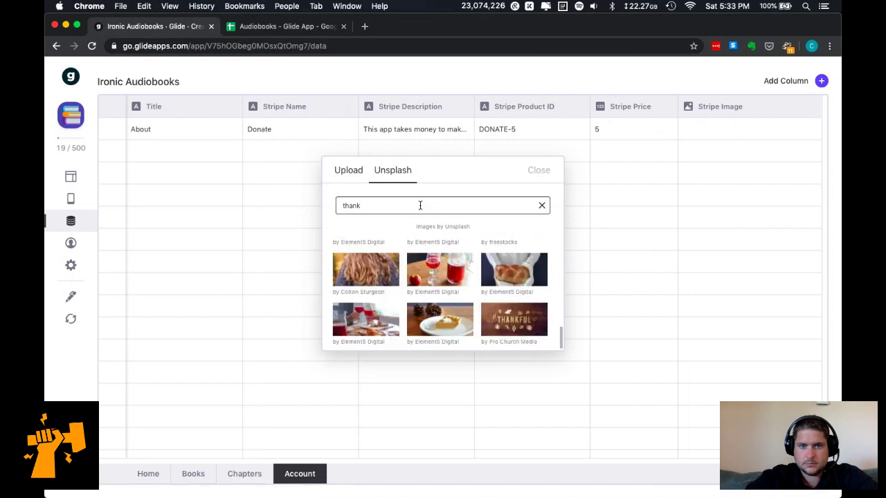
{"action": "key", "text": "Return"}
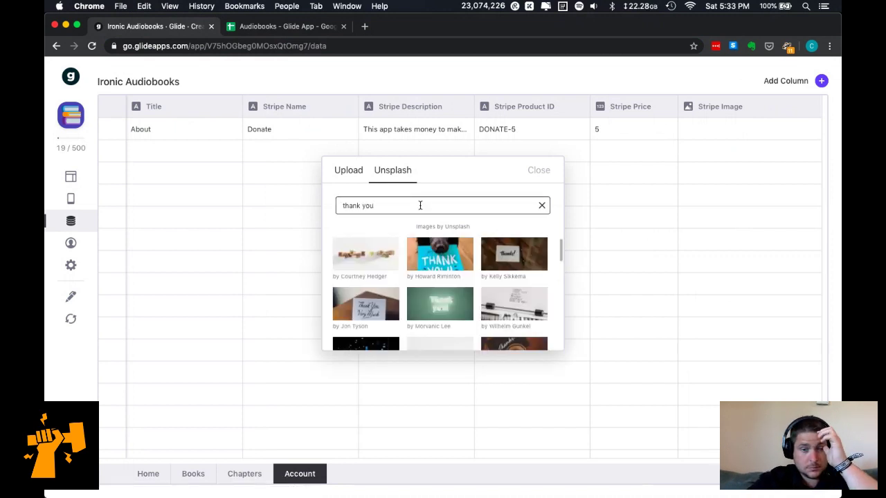
{"action": "left_click", "coordinate": [443, 257]}
{"action": "left_click", "coordinate": [440, 61]}
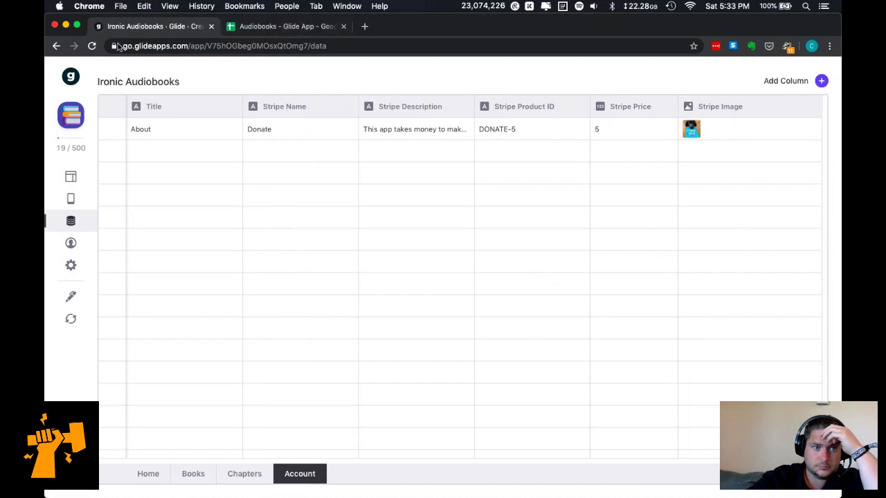
Show the Account screen's Stripe buy-button checkout preview in the Layout editor.
{"action": "left_click", "coordinate": [69, 178]}
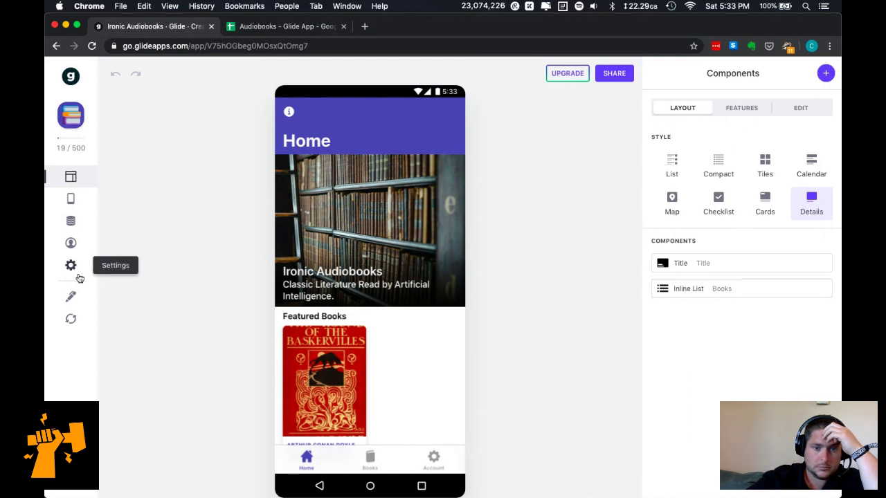
{"action": "left_click", "coordinate": [433, 459]}
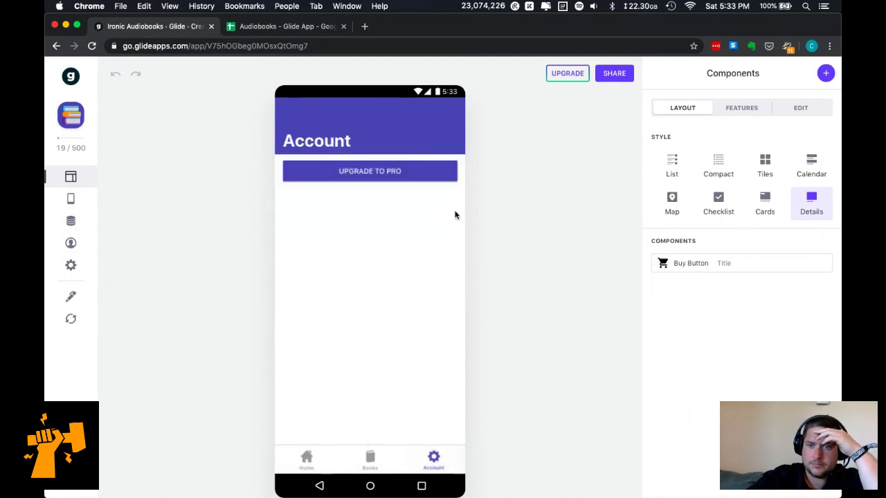
{"action": "left_click", "coordinate": [392, 172]}
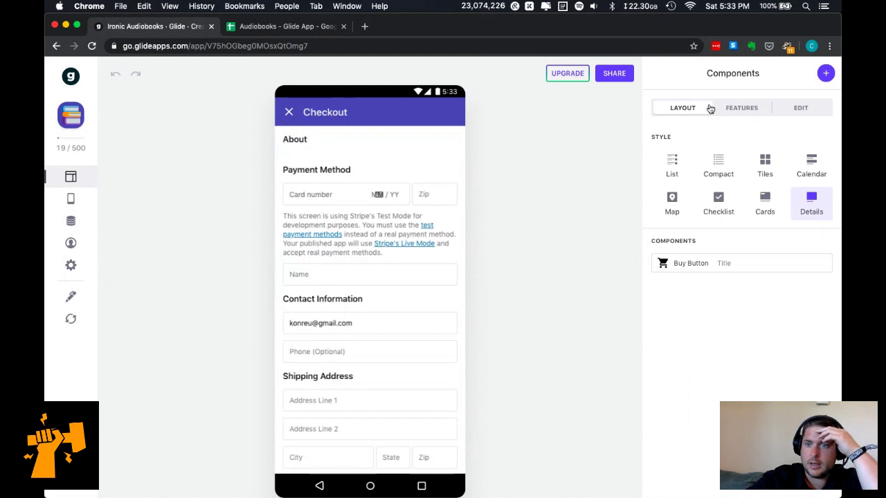
Set Product Info to Stripe Name, Stripe Description, Stripe Image, Stripe Product ID and Stripe Price.
{"action": "left_click", "coordinate": [743, 270]}
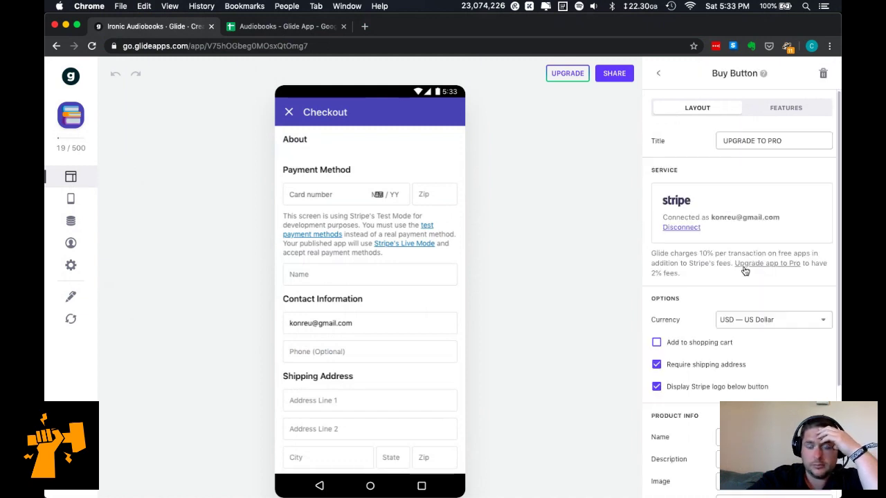
{"action": "scroll", "coordinate": [744, 293], "scroll_direction": "down", "scroll_amount": 4}
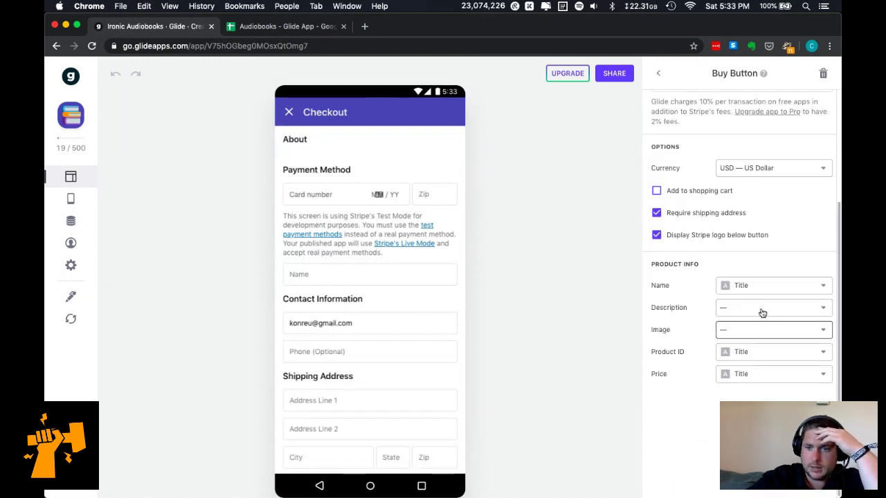
{"action": "left_click", "coordinate": [768, 291]}
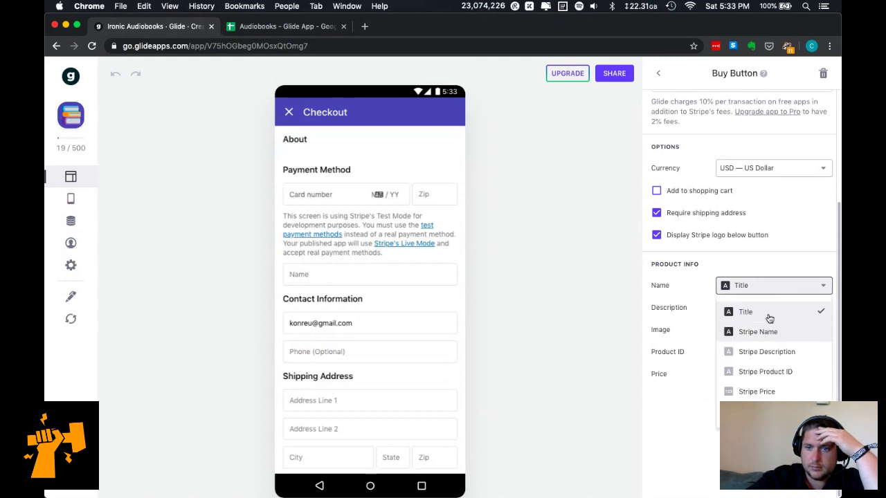
{"action": "left_click", "coordinate": [767, 332]}
{"action": "left_click", "coordinate": [770, 309]}
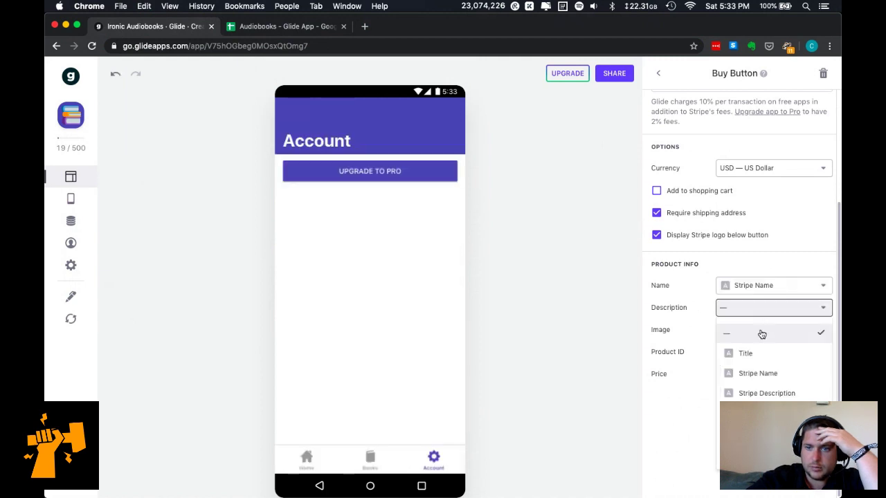
{"action": "left_click", "coordinate": [764, 392]}
{"action": "left_click", "coordinate": [776, 335]}
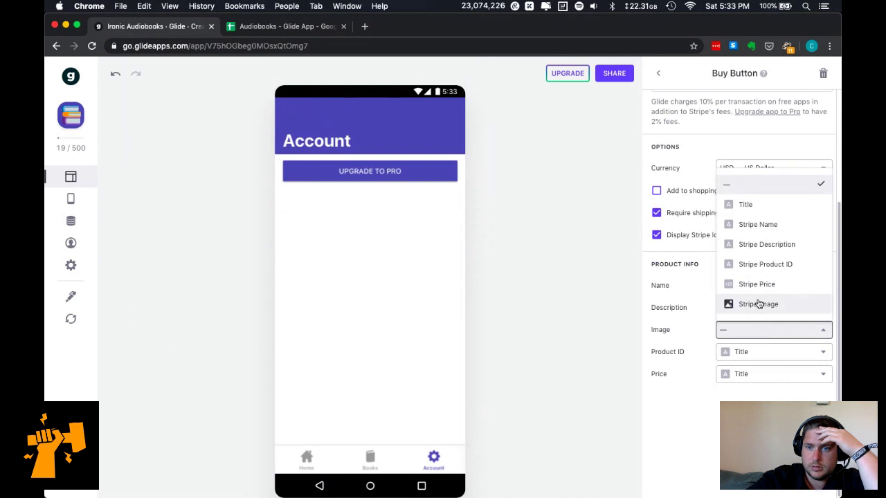
{"action": "left_click", "coordinate": [759, 305]}
{"action": "left_click", "coordinate": [758, 353]}
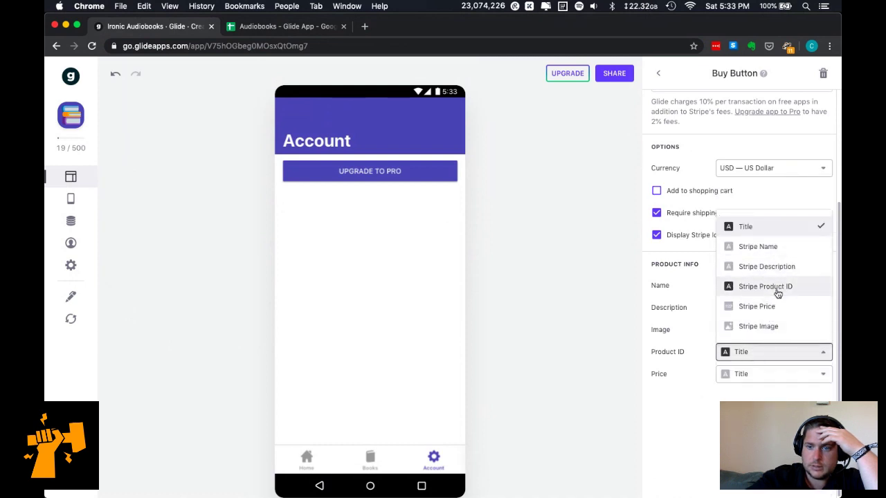
{"action": "left_click", "coordinate": [774, 287]}
{"action": "left_click", "coordinate": [768, 374]}
{"action": "left_click", "coordinate": [770, 330]}
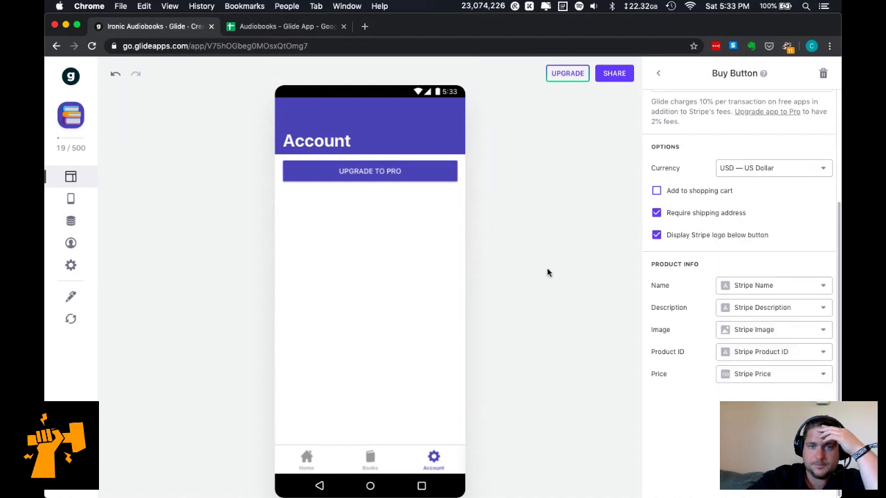
Retitle the buy button from DONATE to 'SUPPORT THIS APP' and preview its Donate checkout.
{"action": "scroll", "coordinate": [754, 204], "scroll_direction": "up", "scroll_amount": 4}
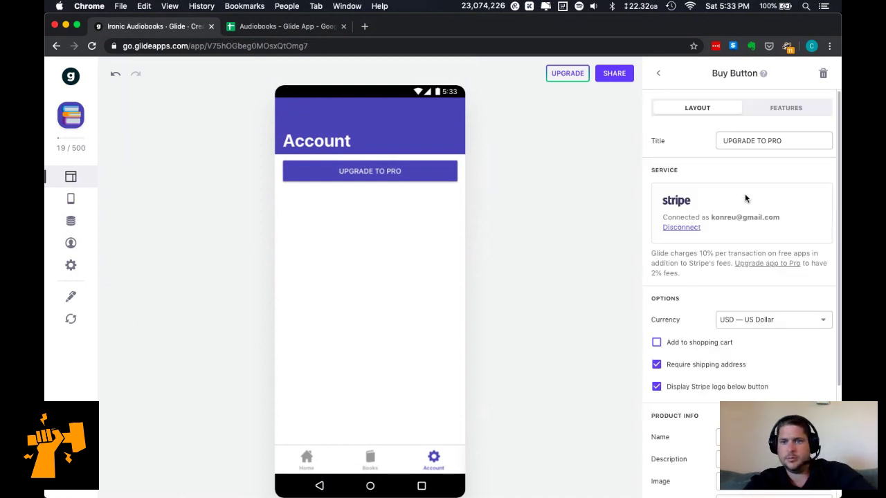
{"action": "triple_click", "coordinate": [756, 141]}
{"action": "type", "text": "DONATE"}
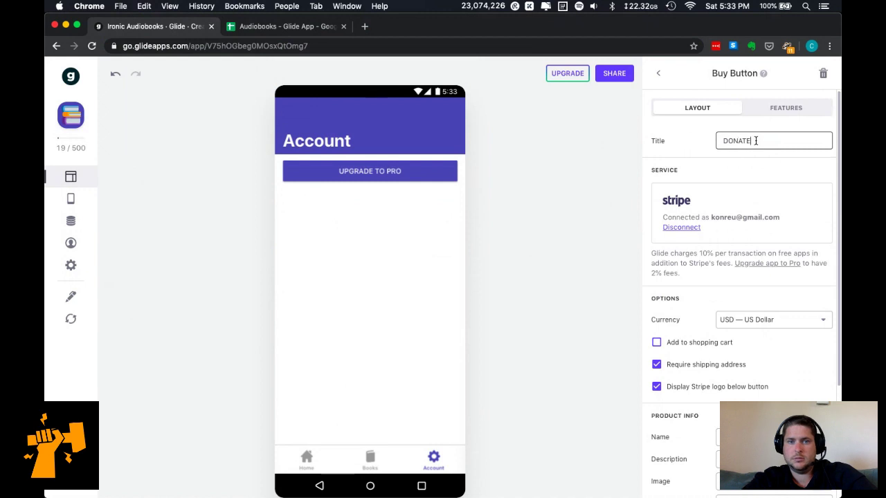
{"action": "triple_click", "coordinate": [756, 140]}
{"action": "type", "text": "SU"}
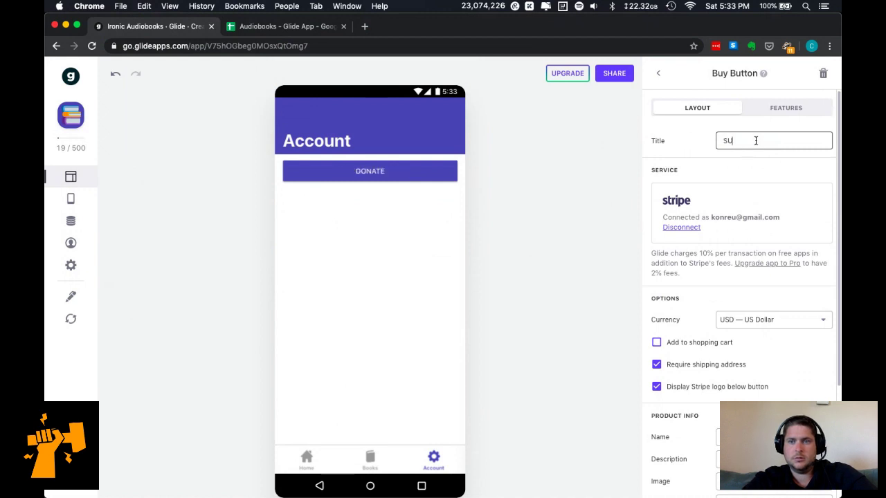
{"action": "type", "text": "PPORT THIS APP"}
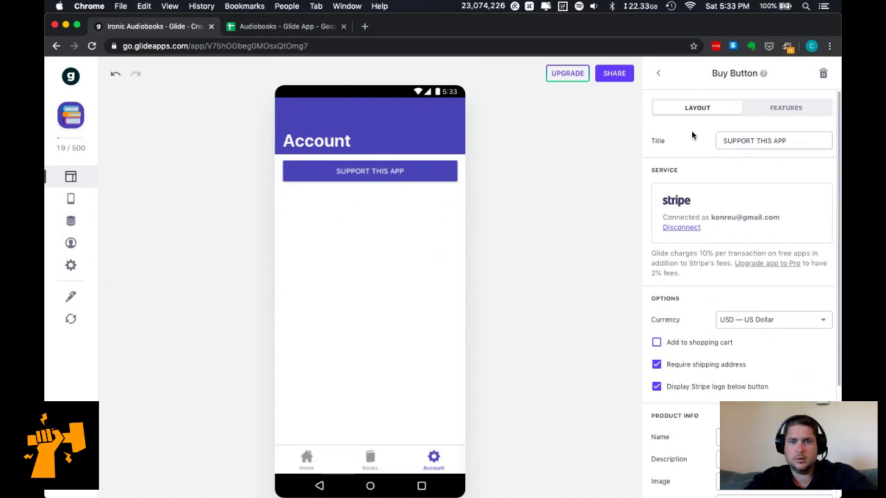
{"action": "left_click", "coordinate": [421, 176]}
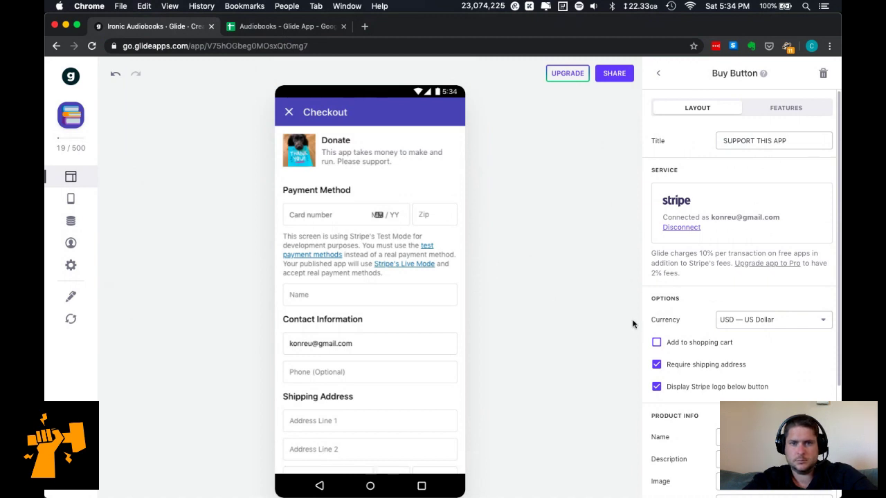
{"action": "scroll", "coordinate": [733, 382], "scroll_direction": "down", "scroll_amount": 3}
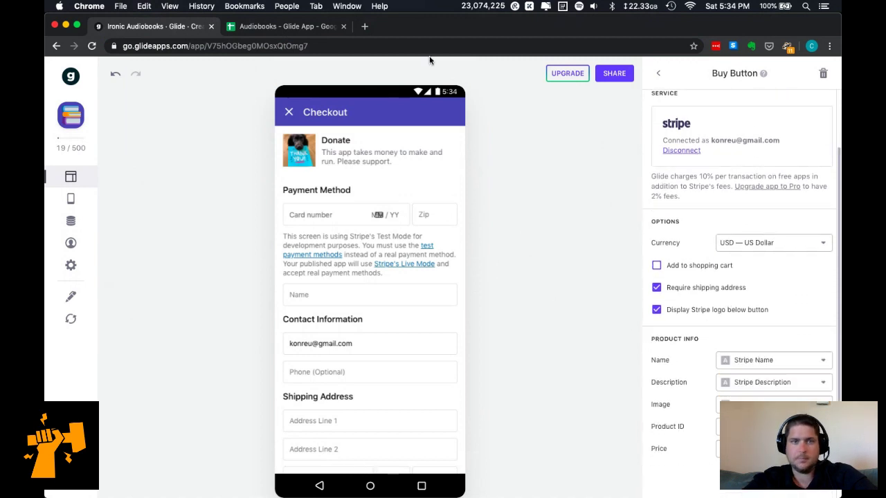
Enter 'Support This App' as the Stripe Name in cell B2 of the Account sheet.
{"action": "left_click", "coordinate": [267, 28]}
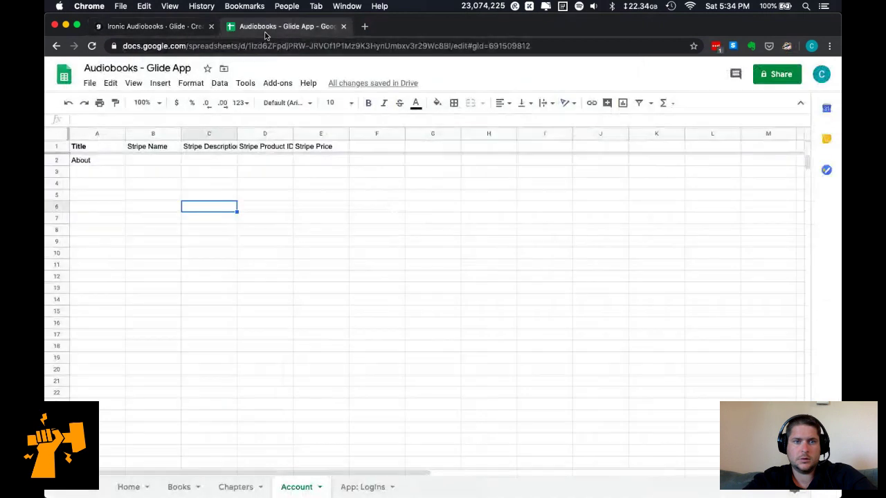
{"action": "left_click", "coordinate": [164, 161]}
{"action": "type", "text": "Support This App"}
{"action": "key", "text": "Tab"}
Write the C2 Stripe Description about the time and money to convert and host these audiobooks, plus a thank-you.
{"action": "type", "text": "This ap"}
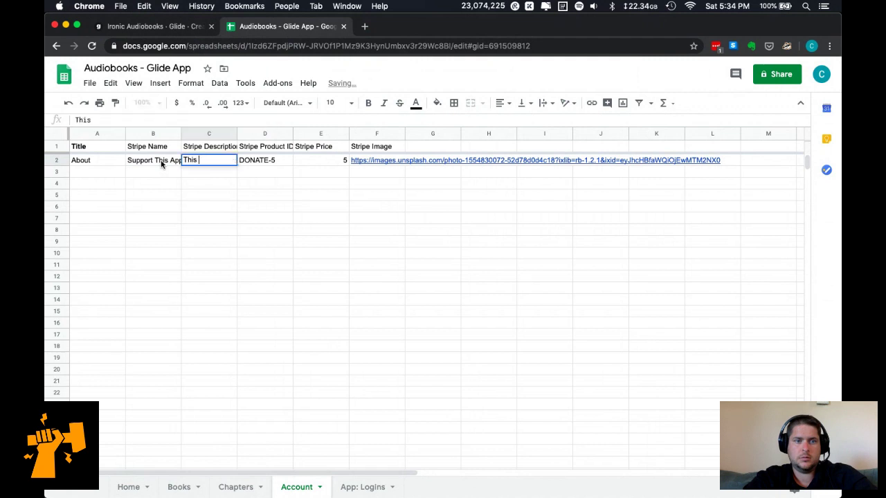
{"action": "type", "text": "p takes money to "}
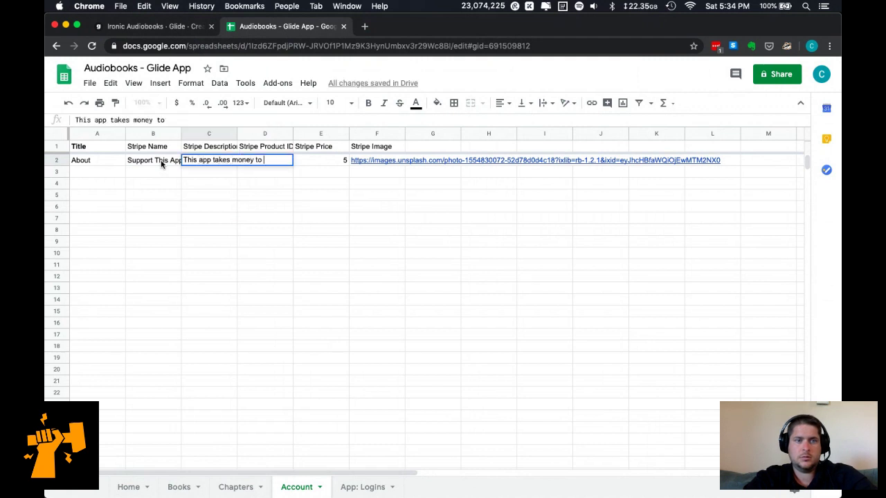
{"action": "type", "text": "host"}
{"action": "key", "text": "BackSpace"}
{"action": "key", "text": "BackSpace"}
{"action": "key", "text": "BackSpace"}
{"action": "key", "text": "BackSpace"}
{"action": "key", "text": "BackSpace"}
{"action": "key", "text": "BackSpace"}
{"action": "key", "text": "BackSpace"}
{"action": "key", "text": "BackSpace"}
{"action": "key", "text": "BackSpace"}
{"action": "key", "text": "BackSpace"}
{"action": "key", "text": "BackSpace"}
{"action": "key", "text": "BackSpace"}
{"action": "key", "text": "BackSpace"}
{"action": "key", "text": "BackSpace"}
{"action": "key", "text": "BackSpace"}
{"action": "key", "text": "BackSpace"}
{"action": "key", "text": "BackSpace"}
{"action": "key", "text": "BackSpace"}
{"action": "key", "text": "BackSpace"}
{"action": "key", "text": "BackSpace"}
{"action": "type", "text": "It takes money"}
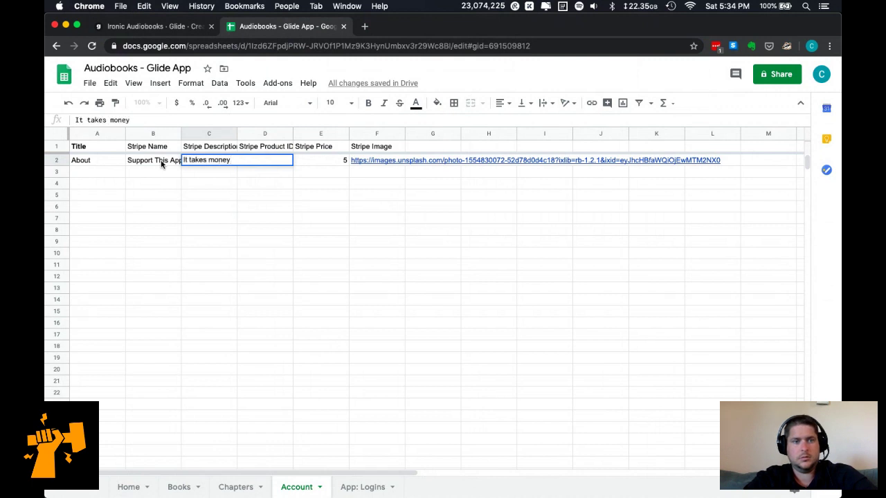
{"action": "left_click", "coordinate": [110, 121]}
{"action": "type", "text": "tiem and"}
{"action": "key", "text": "BackSpace"}
{"action": "key", "text": "BackSpace"}
{"action": "key", "text": "BackSpace"}
{"action": "key", "text": "BackSpace"}
{"action": "key", "text": "BackSpace"}
{"action": "key", "text": "BackSpace"}
{"action": "key", "text": "BackSpace"}
{"action": "key", "text": "BackSpace"}
{"action": "key", "text": "BackSpace"}
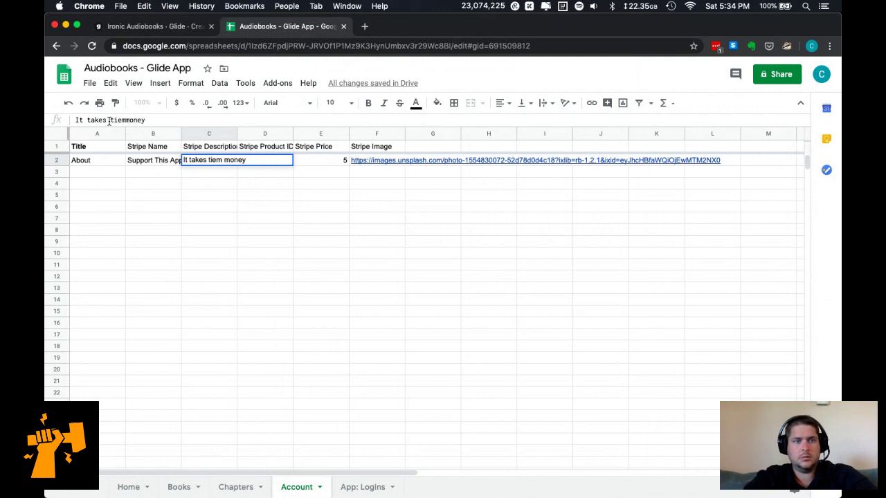
{"action": "type", "text": "time and "}
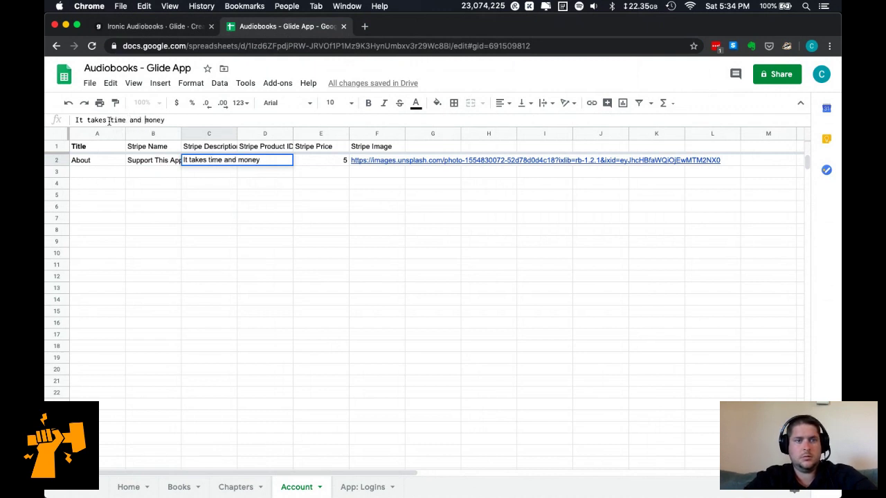
{"action": "type", "text": "to create"}
{"action": "key", "text": "BackSpace"}
{"action": "key", "text": "BackSpace"}
{"action": "key", "text": "BackSpace"}
{"action": "key", "text": "BackSpace"}
{"action": "key", "text": "BackSpace"}
{"action": "type", "text": "conve"}
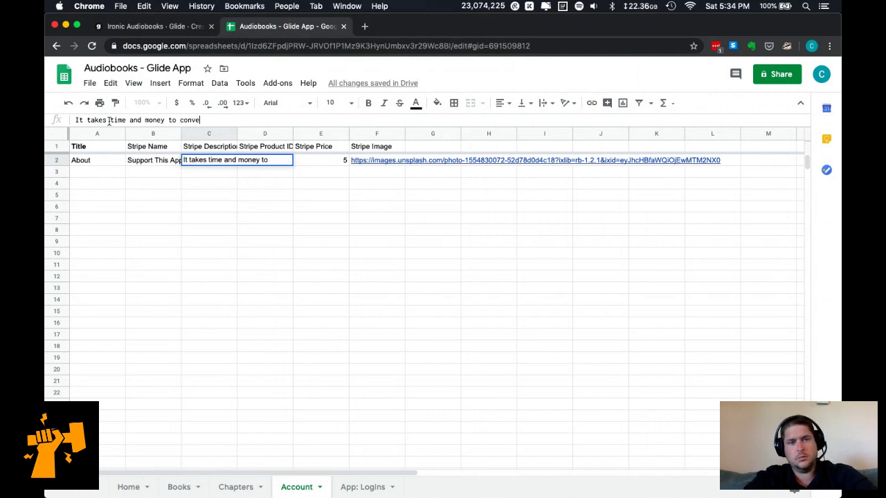
{"action": "type", "text": "rt these audiobooks "}
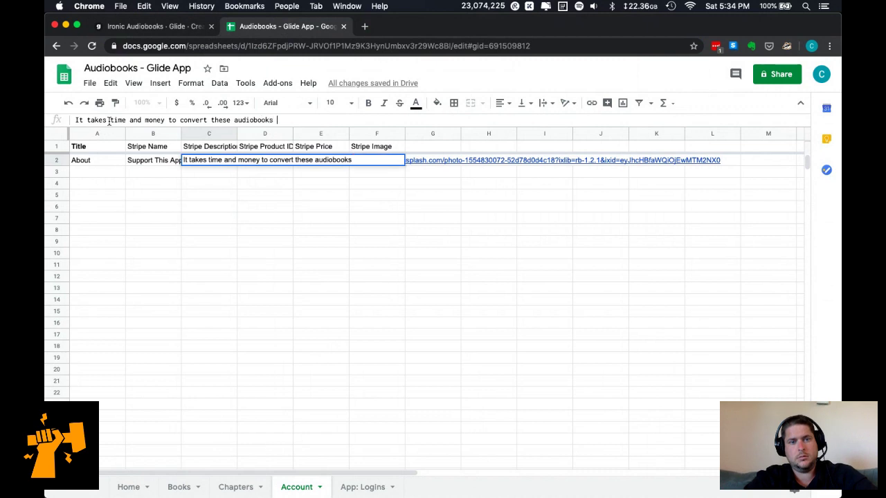
{"action": "type", "text": "and host"}
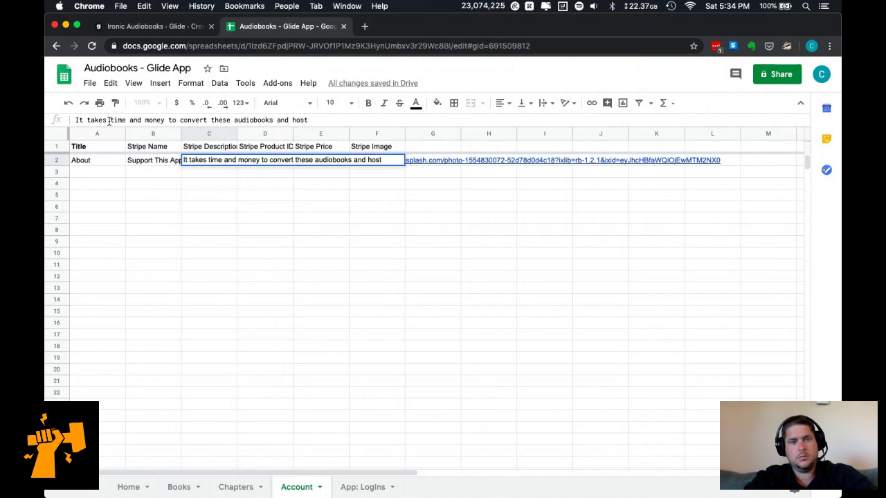
{"action": "key", "text": "BackSpace"}
{"action": "key", "text": "BackSpace"}
{"action": "key", "text": "BackSpace"}
{"action": "key", "text": "BackSpace"}
{"action": "key", "text": "BackSpace"}
{"action": "key", "text": "BackSpace"}
{"action": "key", "text": "BackSpace"}
{"action": "key", "text": "BackSpace"}
{"action": "key", "text": "BackSpace"}
{"action": "key", "text": "BackSpace"}
{"action": "key", "text": "BackSpace"}
{"action": "key", "text": "BackSpace"}
{"action": "key", "text": "BackSpace"}
{"action": "key", "text": "BackSpace"}
{"action": "key", "text": "BackSpace"}
{"action": "key", "text": "BackSpace"}
{"action": "key", "text": "BackSpace"}
{"action": "key", "text": "BackSpace"}
{"action": "key", "text": "BackSpace"}
{"action": "key", "text": "BackSpace"}
{"action": "type", "text": "and host these audiobooks "}
{"action": "type", "text": " Thank you for your suppo"}
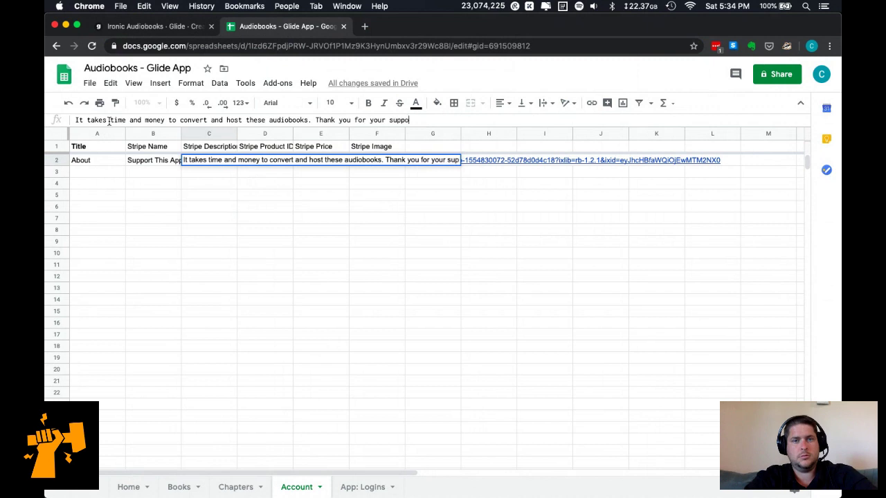
{"action": "type", "text": "rt!"}
{"action": "key", "text": "Return"}
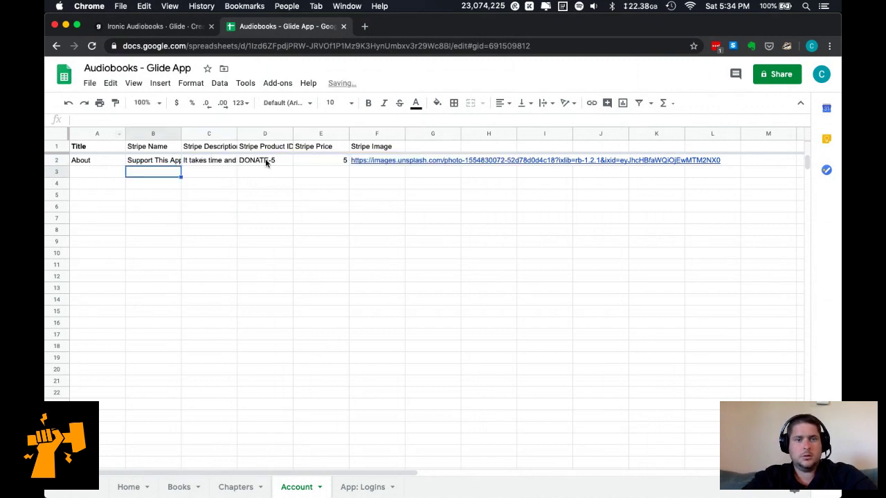
{"action": "left_click", "coordinate": [144, 29]}
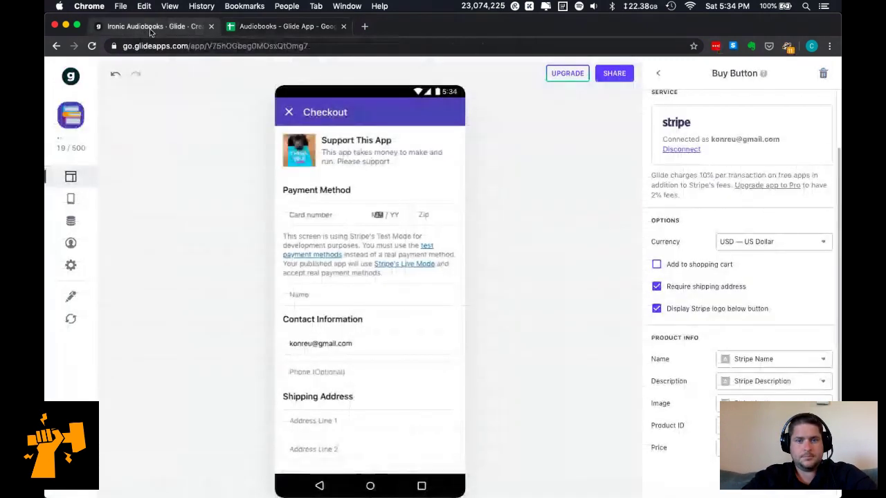
Reload the sheet data so Glide's checkout shows the new Support This App description.
{"action": "scroll", "coordinate": [361, 357], "scroll_direction": "down", "scroll_amount": 3}
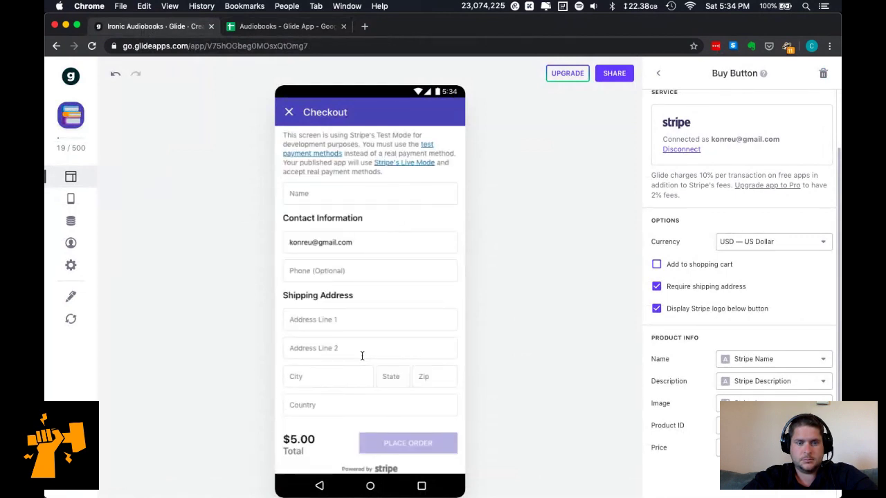
{"action": "scroll", "coordinate": [361, 356], "scroll_direction": "up", "scroll_amount": 3}
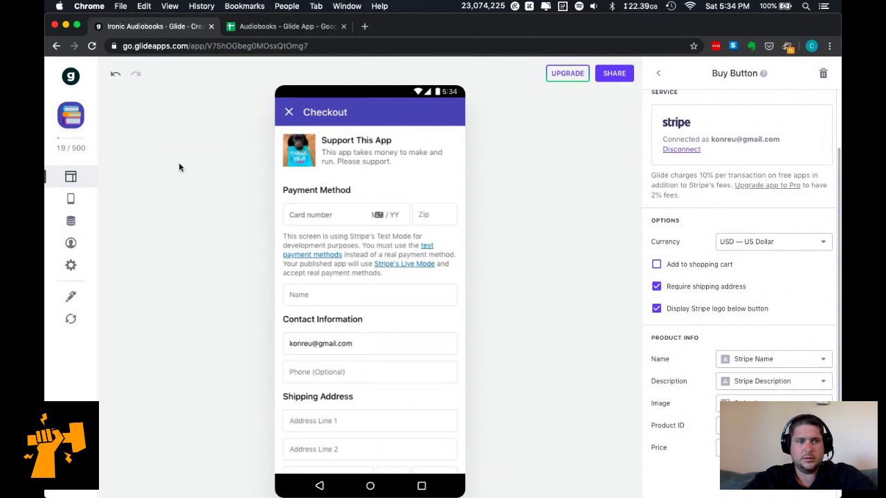
{"action": "left_click", "coordinate": [70, 319]}
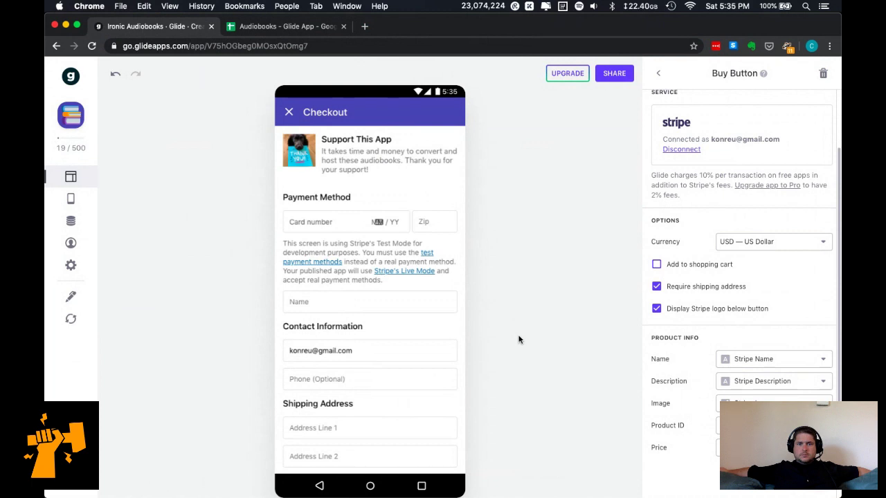
Delete 'time and' from the C2 Stripe Description in the spreadsheet.
{"action": "key", "text": "ctrl+Tab"}
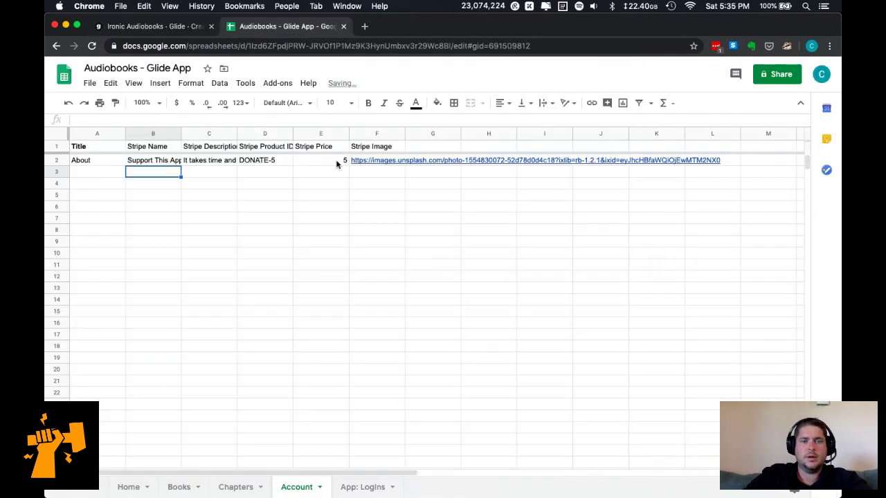
{"action": "left_click", "coordinate": [190, 162]}
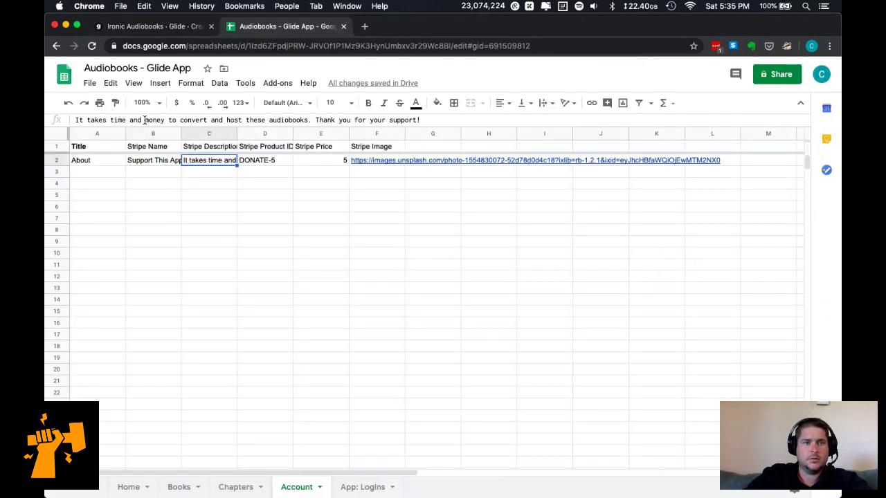
{"action": "left_click", "coordinate": [144, 119]}
{"action": "key", "text": "BackSpace"}
{"action": "key", "text": "BackSpace"}
{"action": "key", "text": "BackSpace"}
{"action": "key", "text": "BackSpace"}
{"action": "key", "text": "BackSpace"}
{"action": "key", "text": "BackSpace"}
{"action": "key", "text": "BackSpace"}
{"action": "key", "text": "BackSpace"}
{"action": "key", "text": "BackSpace"}
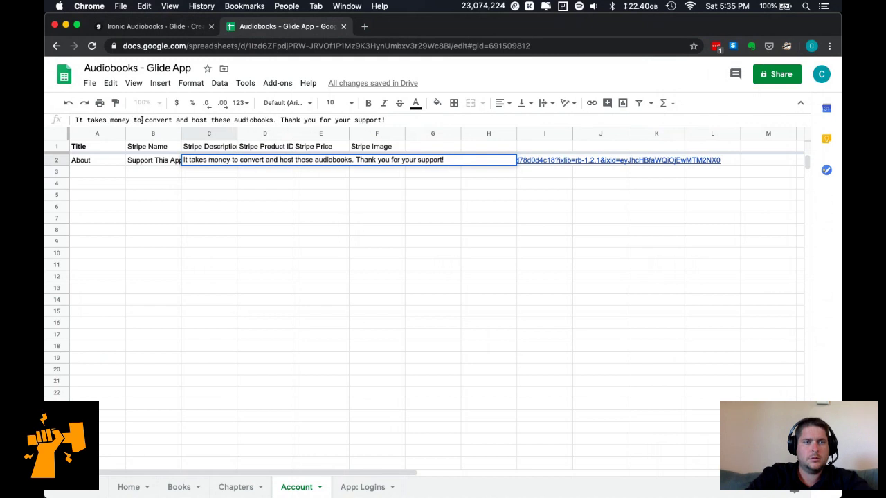
{"action": "key", "text": "Return"}
{"action": "key", "text": "ctrl+shift+Tab"}
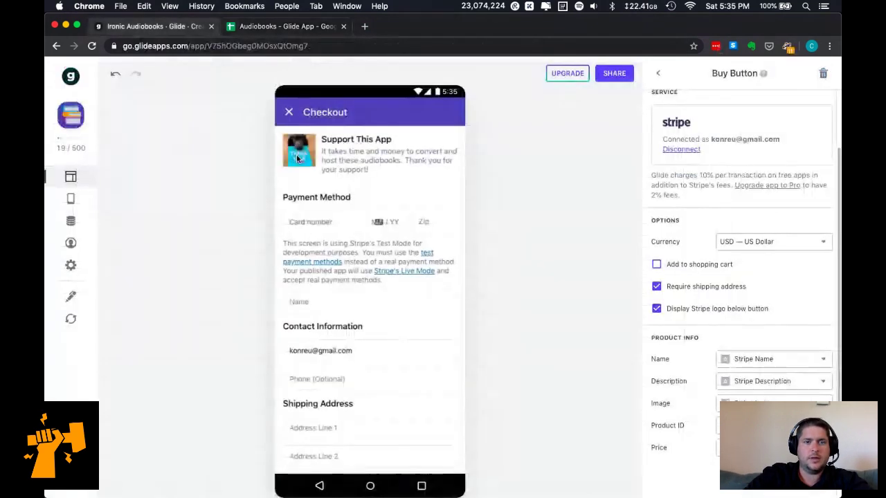
Reload the sheet and review the checkout's shortened description and $5.00 total.
{"action": "left_click", "coordinate": [72, 319]}
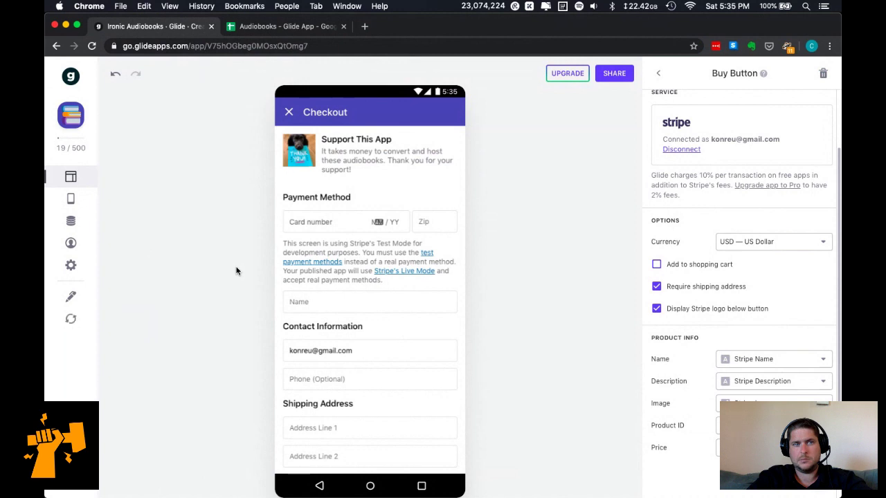
{"action": "scroll", "coordinate": [409, 347], "scroll_direction": "down", "scroll_amount": 5}
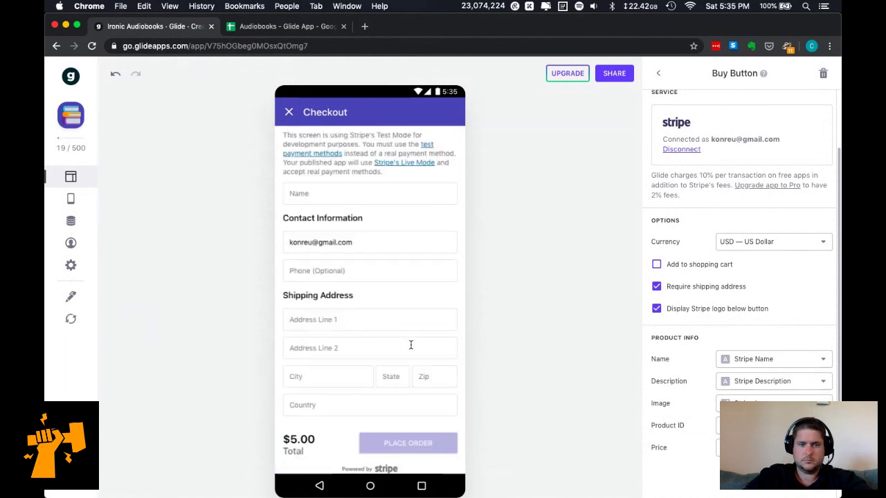
{"action": "scroll", "coordinate": [385, 245], "scroll_direction": "up", "scroll_amount": 5}
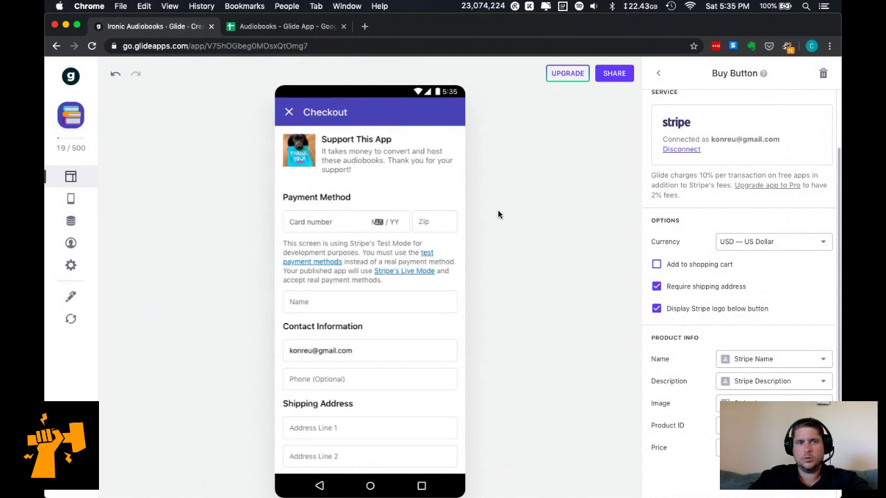
{"action": "scroll", "coordinate": [340, 295], "scroll_direction": "down", "scroll_amount": 3}
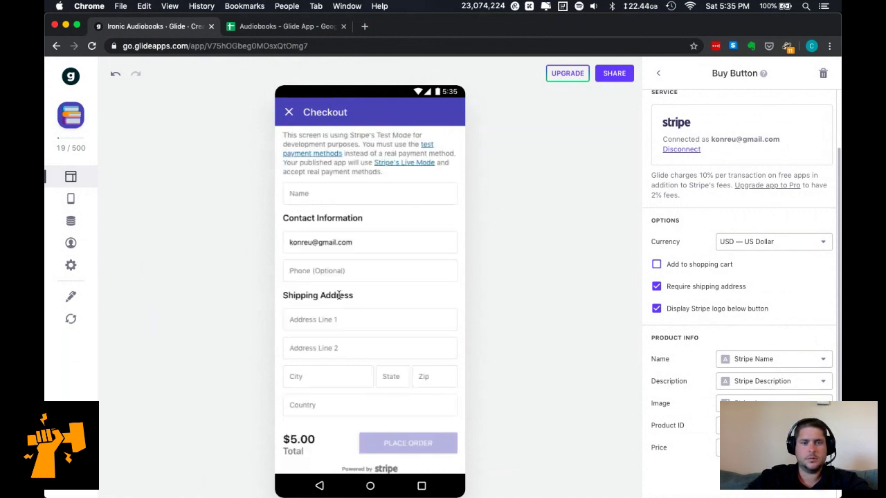
{"action": "scroll", "coordinate": [339, 296], "scroll_direction": "up", "scroll_amount": 3}
{"action": "scroll", "coordinate": [339, 296], "scroll_direction": "down", "scroll_amount": 3}
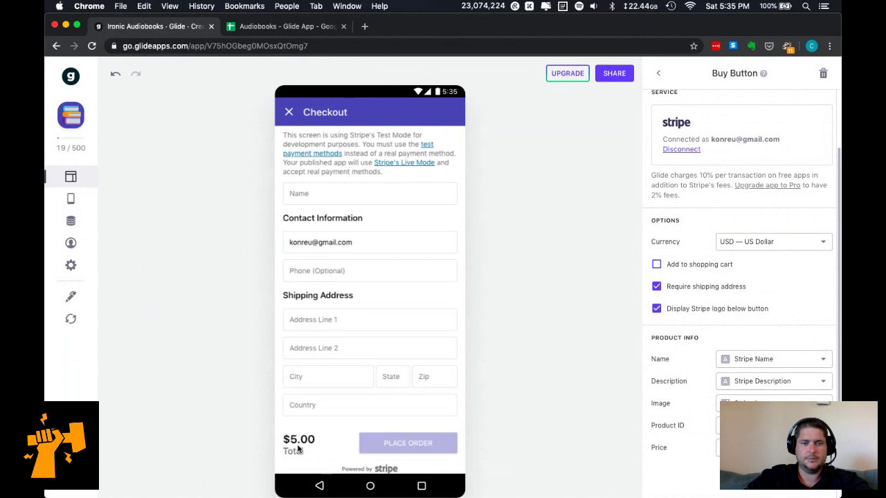
{"action": "scroll", "coordinate": [333, 304], "scroll_direction": "up", "scroll_amount": 3}
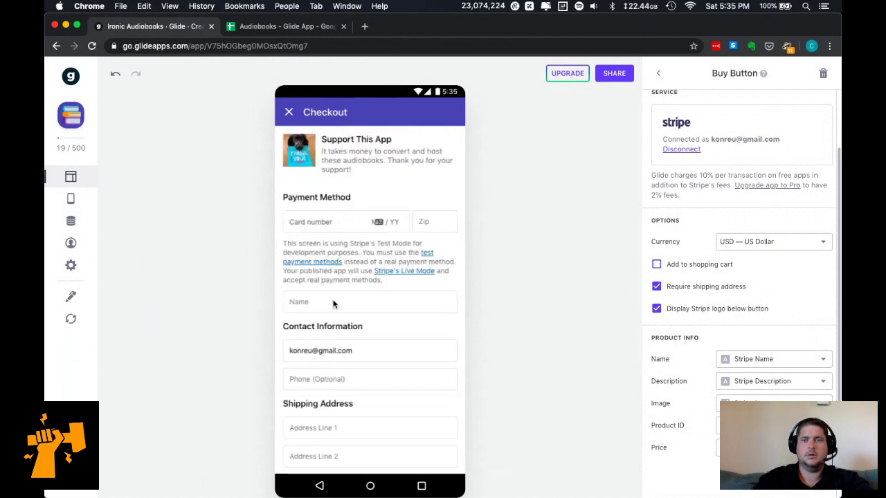